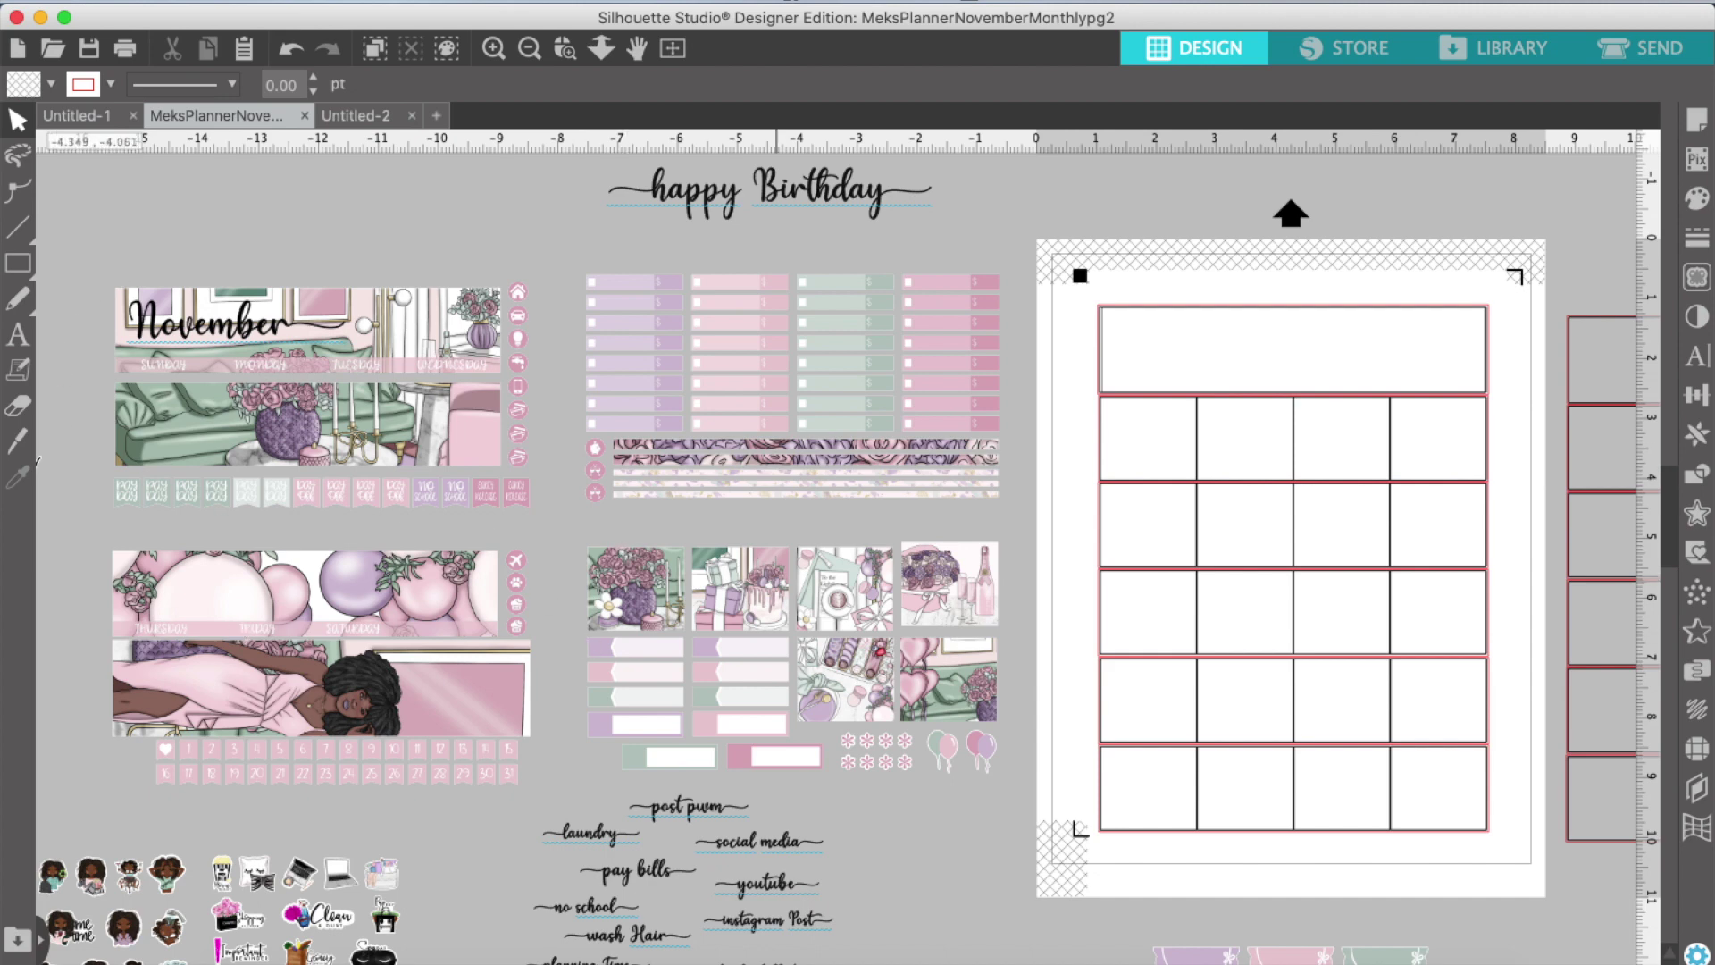
Step: Look over the November header art, functional stickers, date flags, script words and character icons laid out beside the page
drag(845, 278, 471, 244)
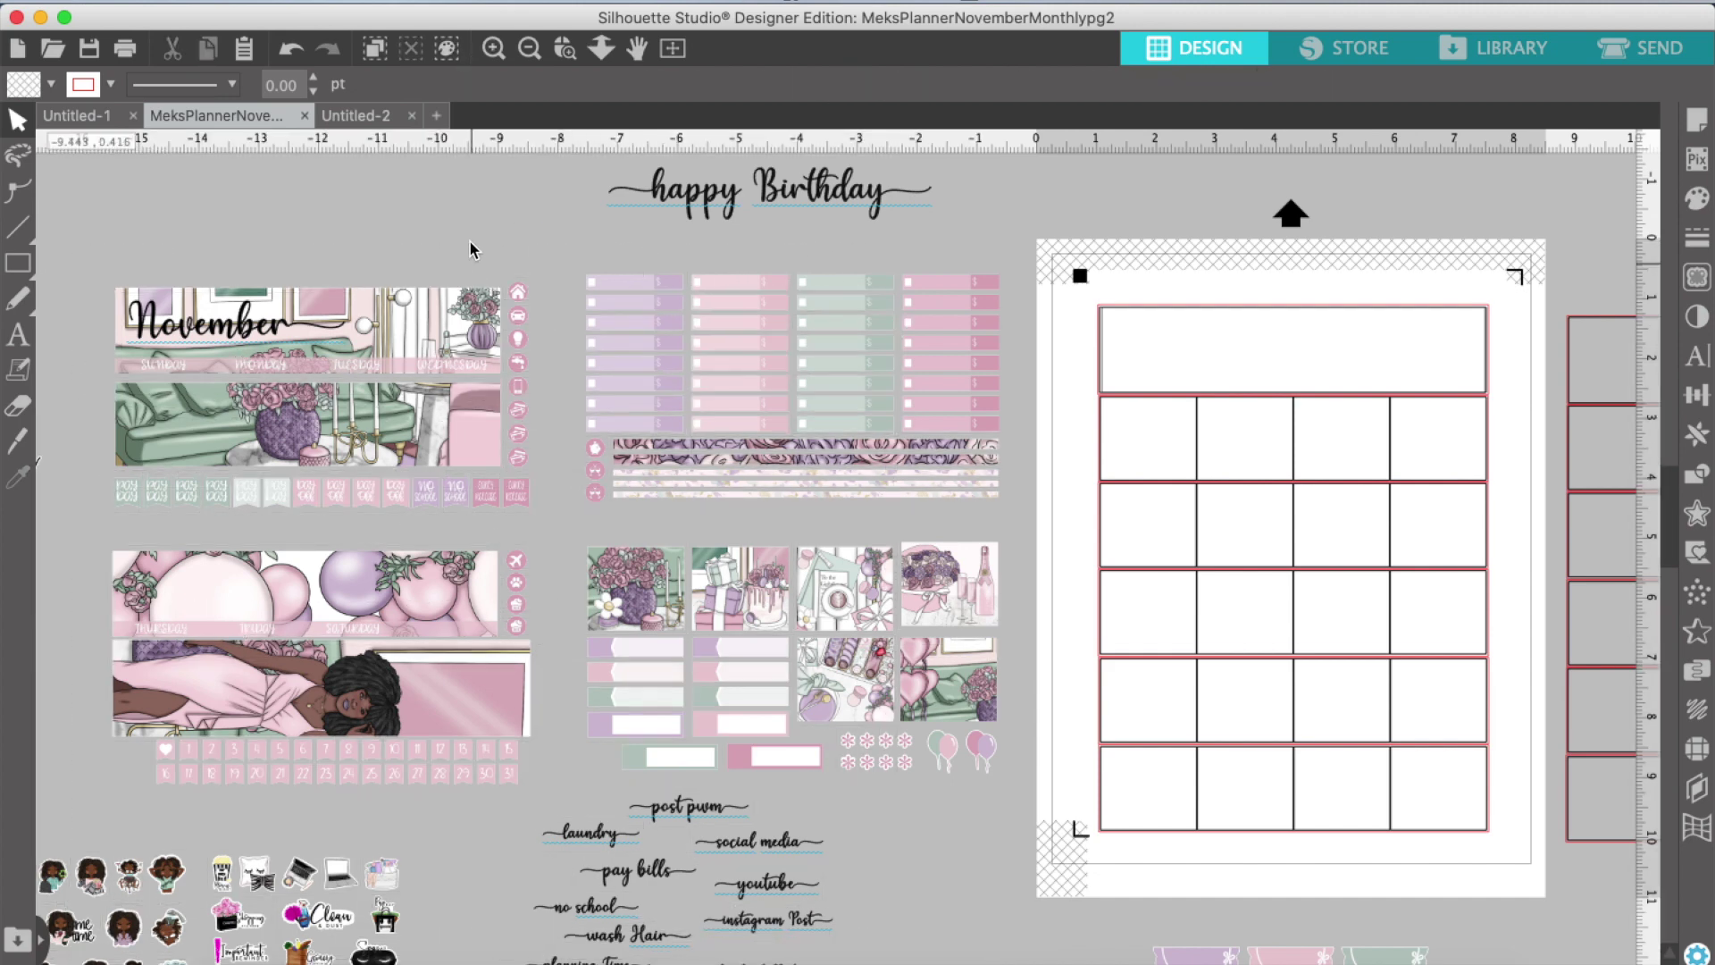
click(492, 49)
right_click(444, 519)
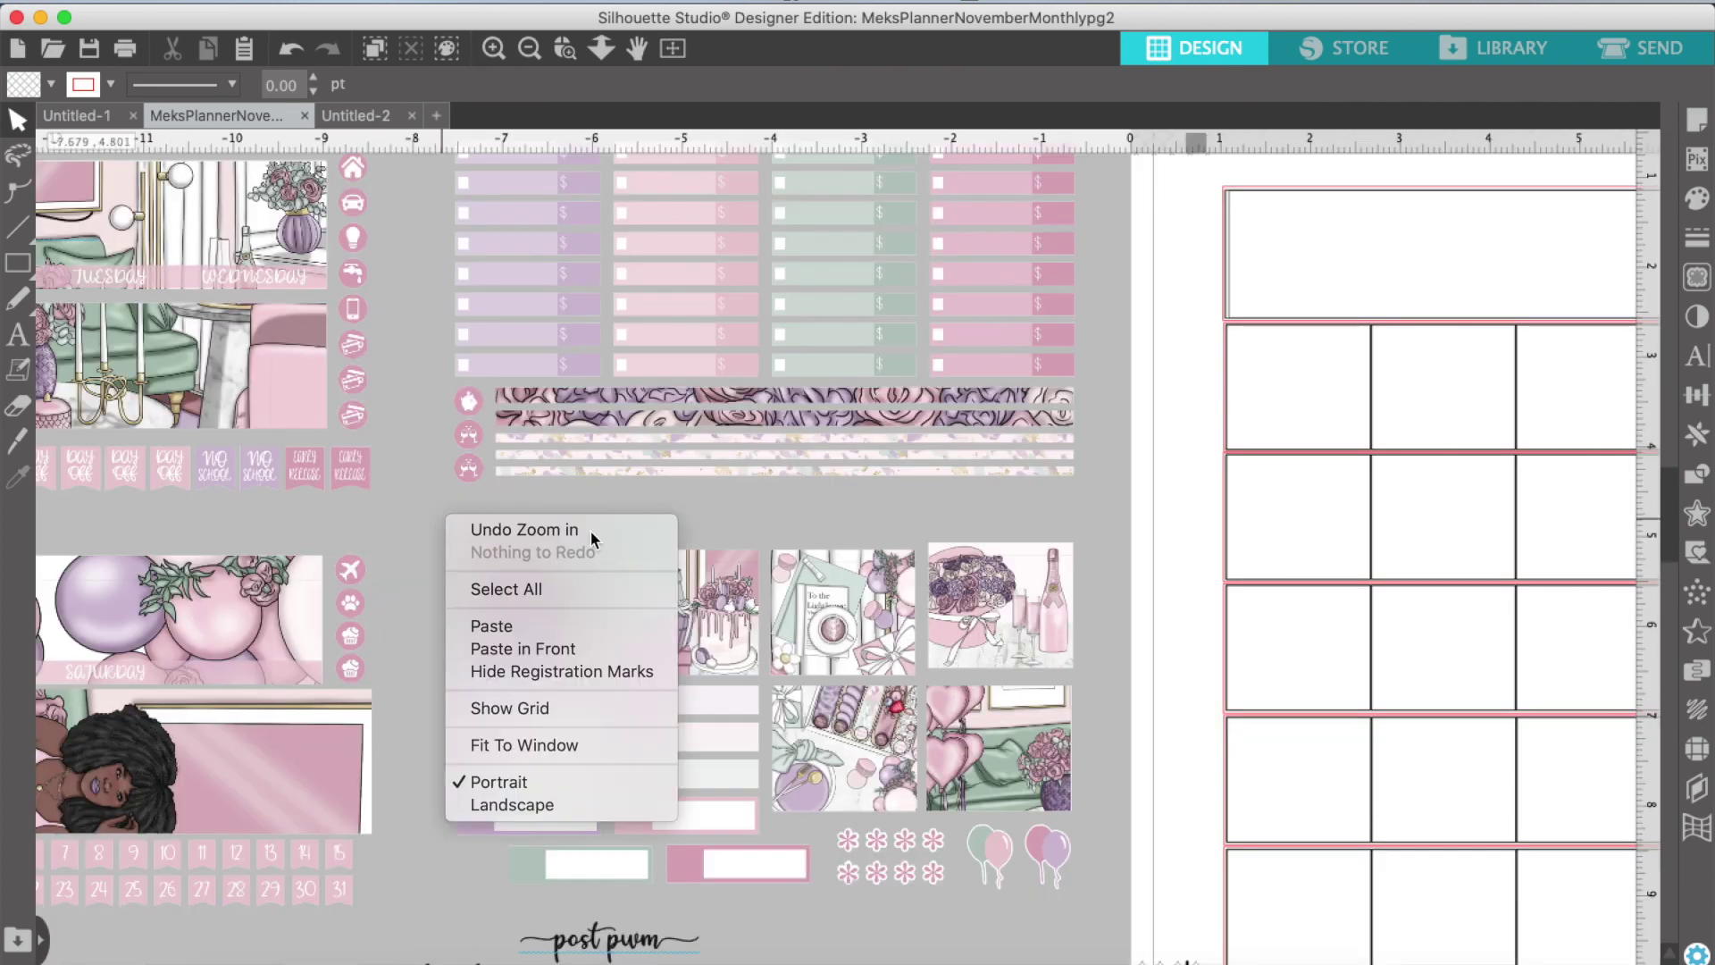
click(591, 533)
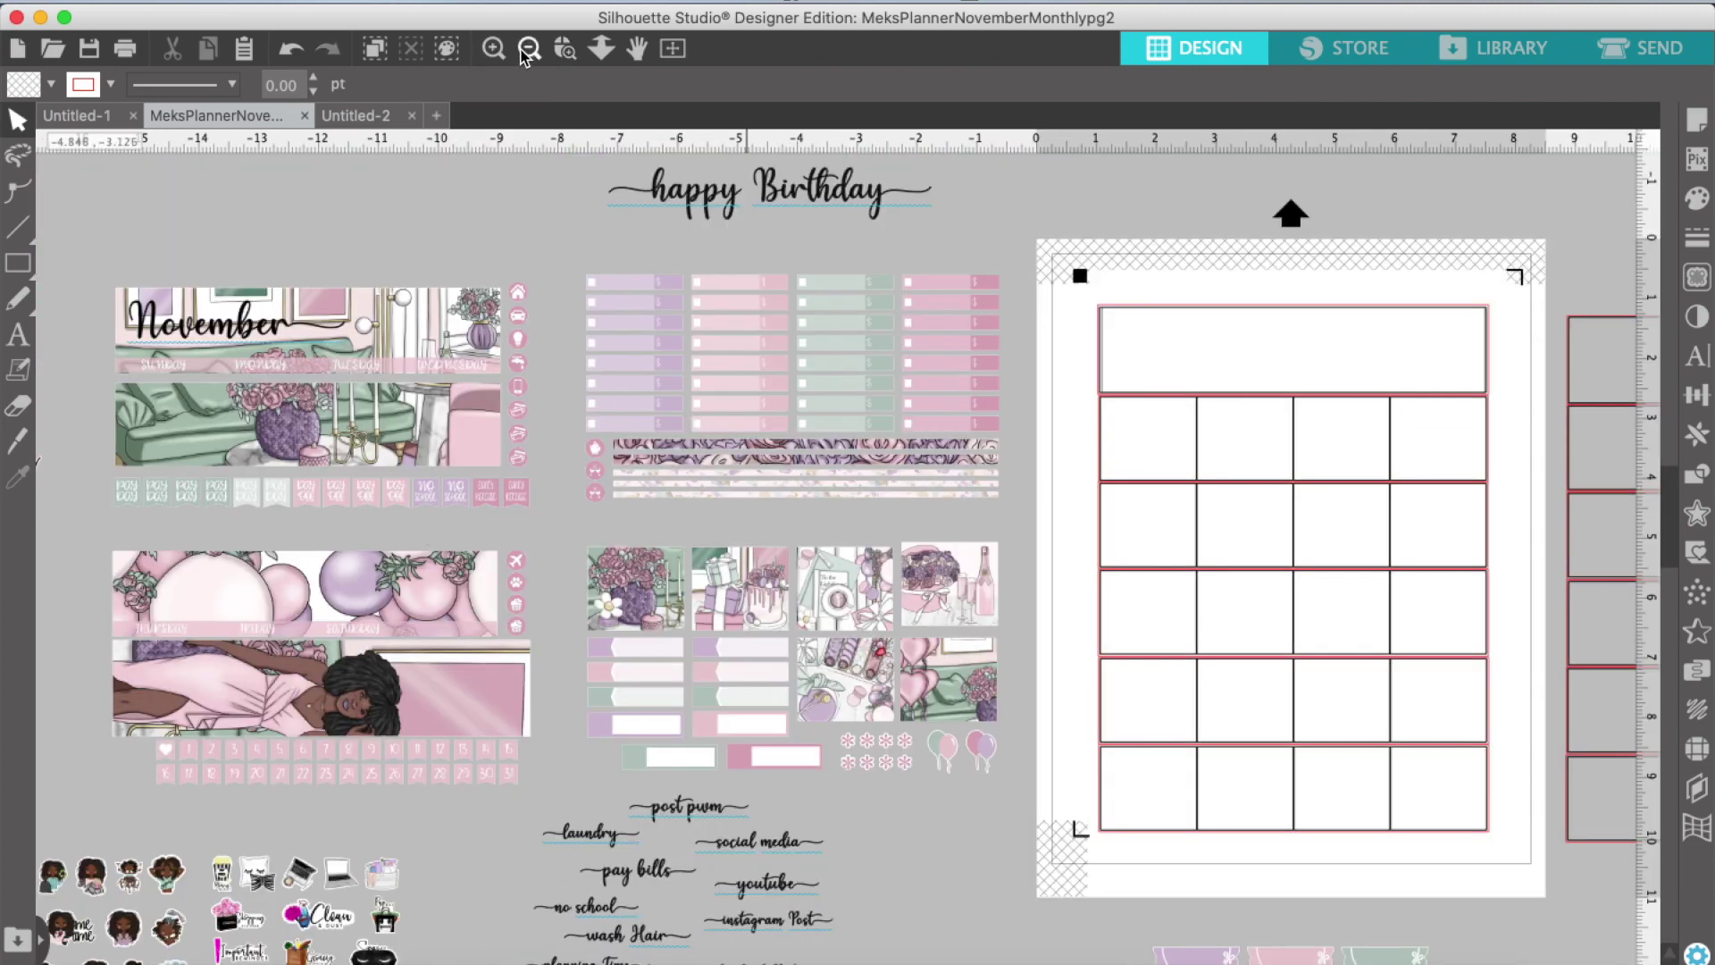
click(525, 52)
click(494, 48)
click(494, 49)
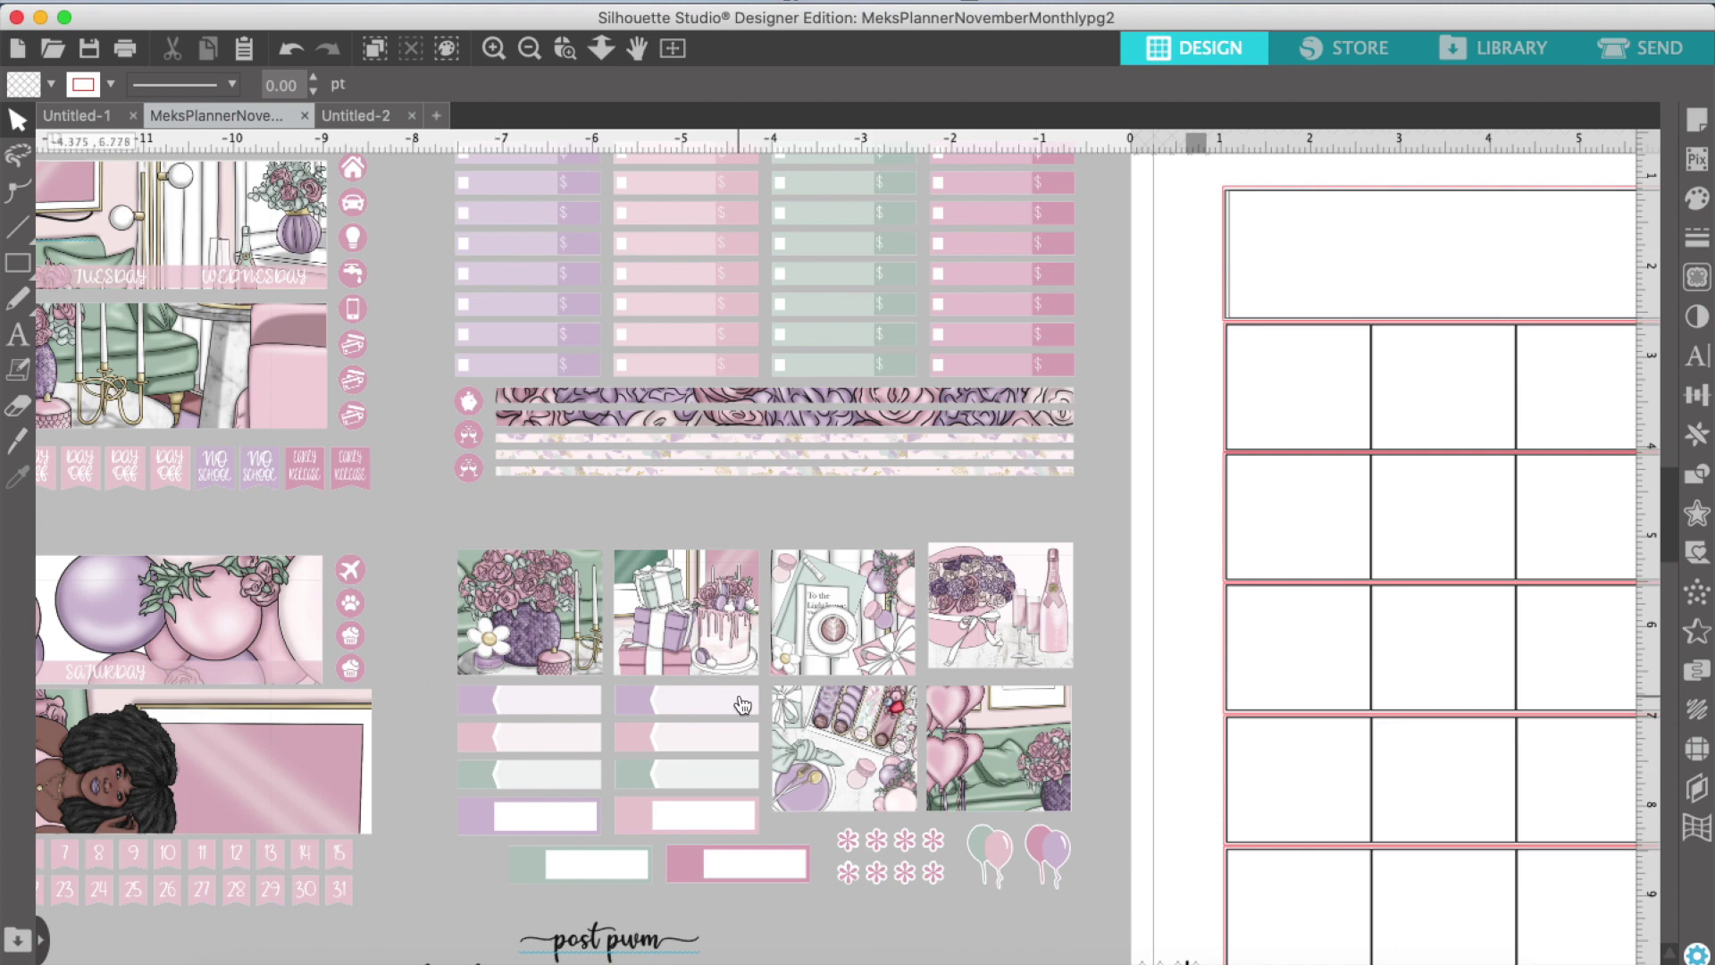
scroll(572, 536, up, 3)
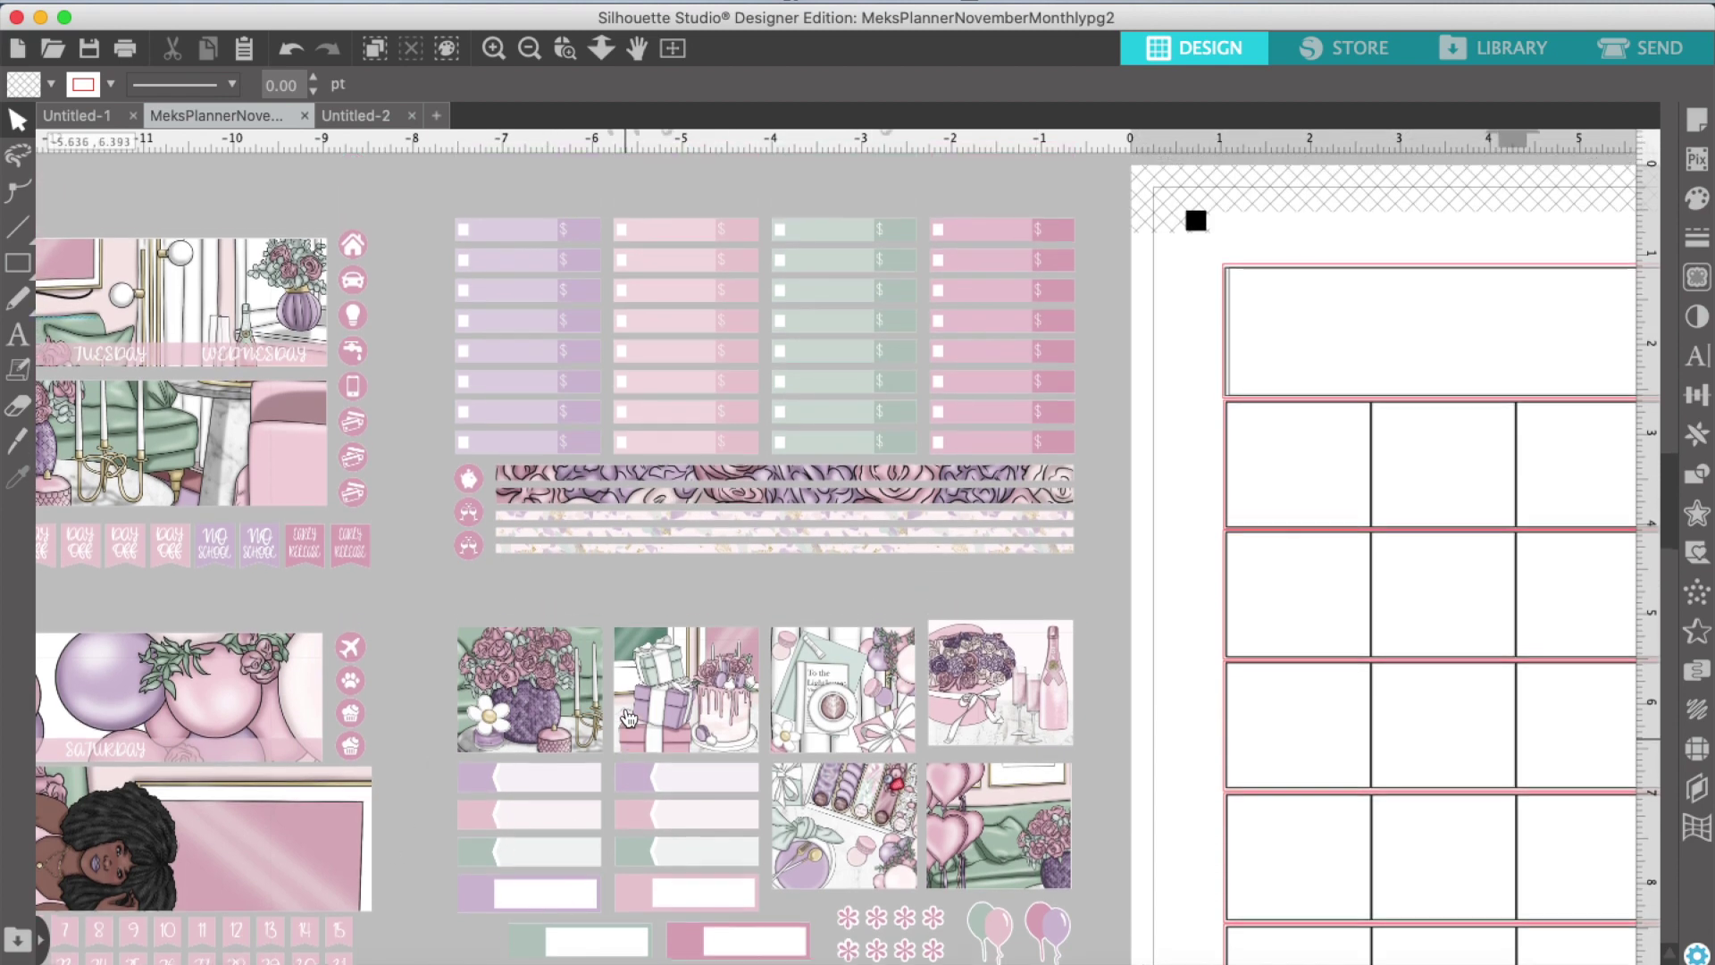
scroll(338, 571, left, 5)
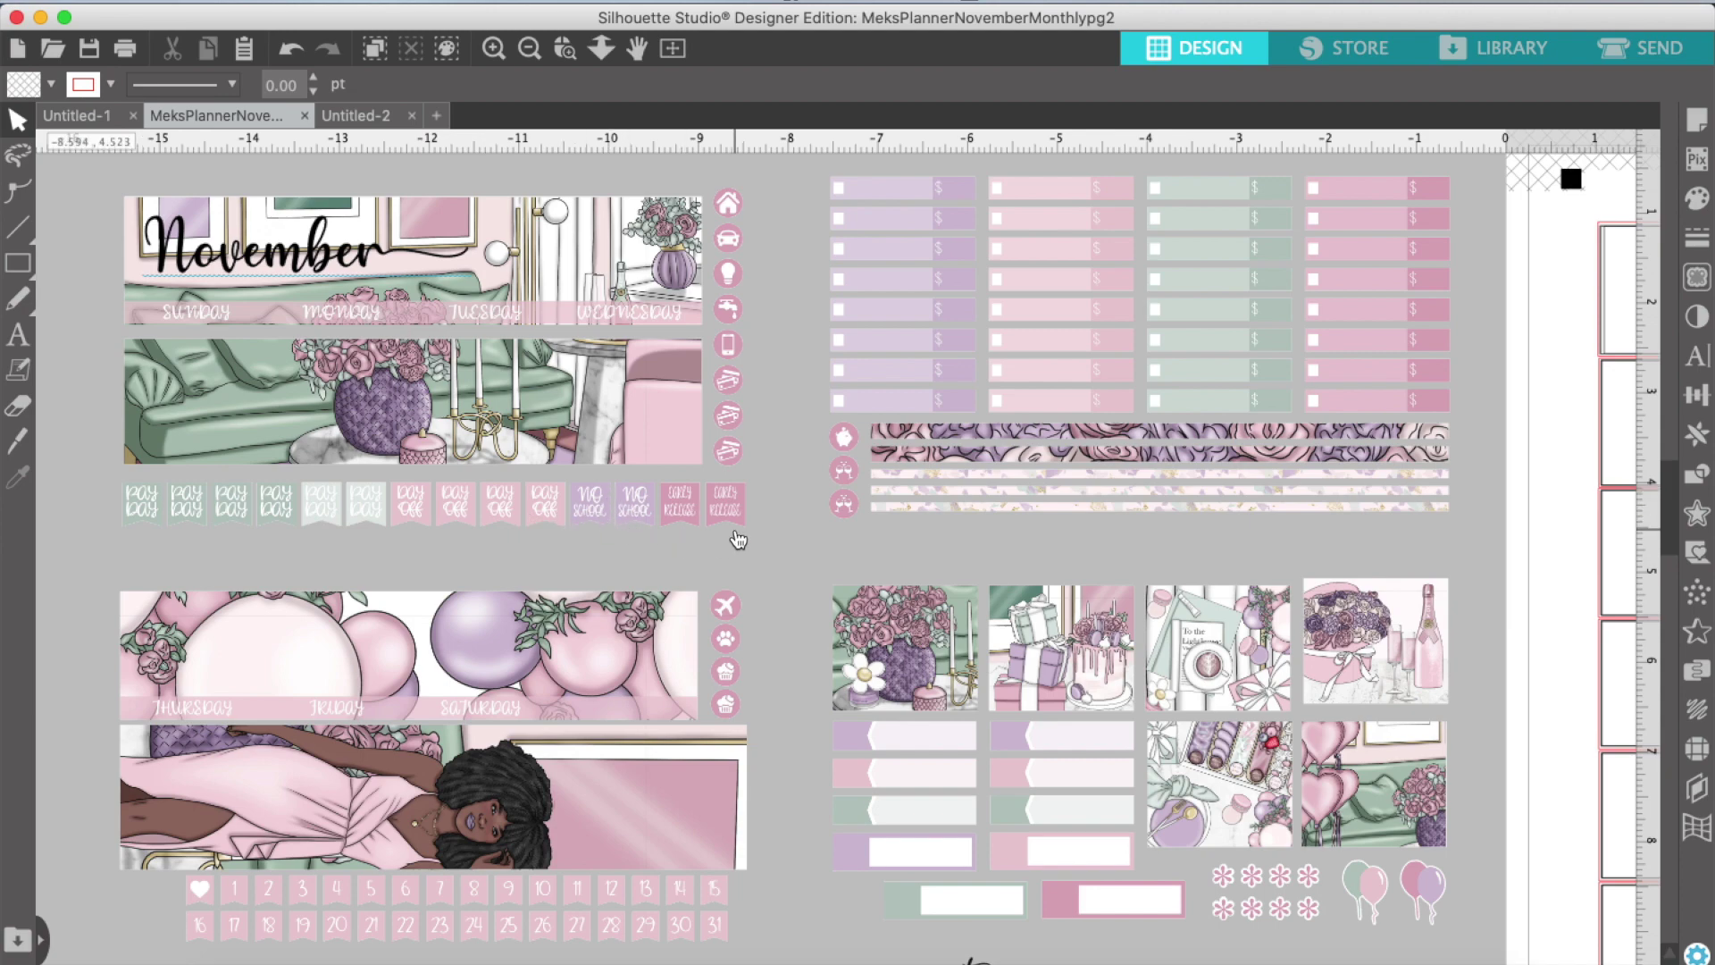
scroll(646, 587, down, 5)
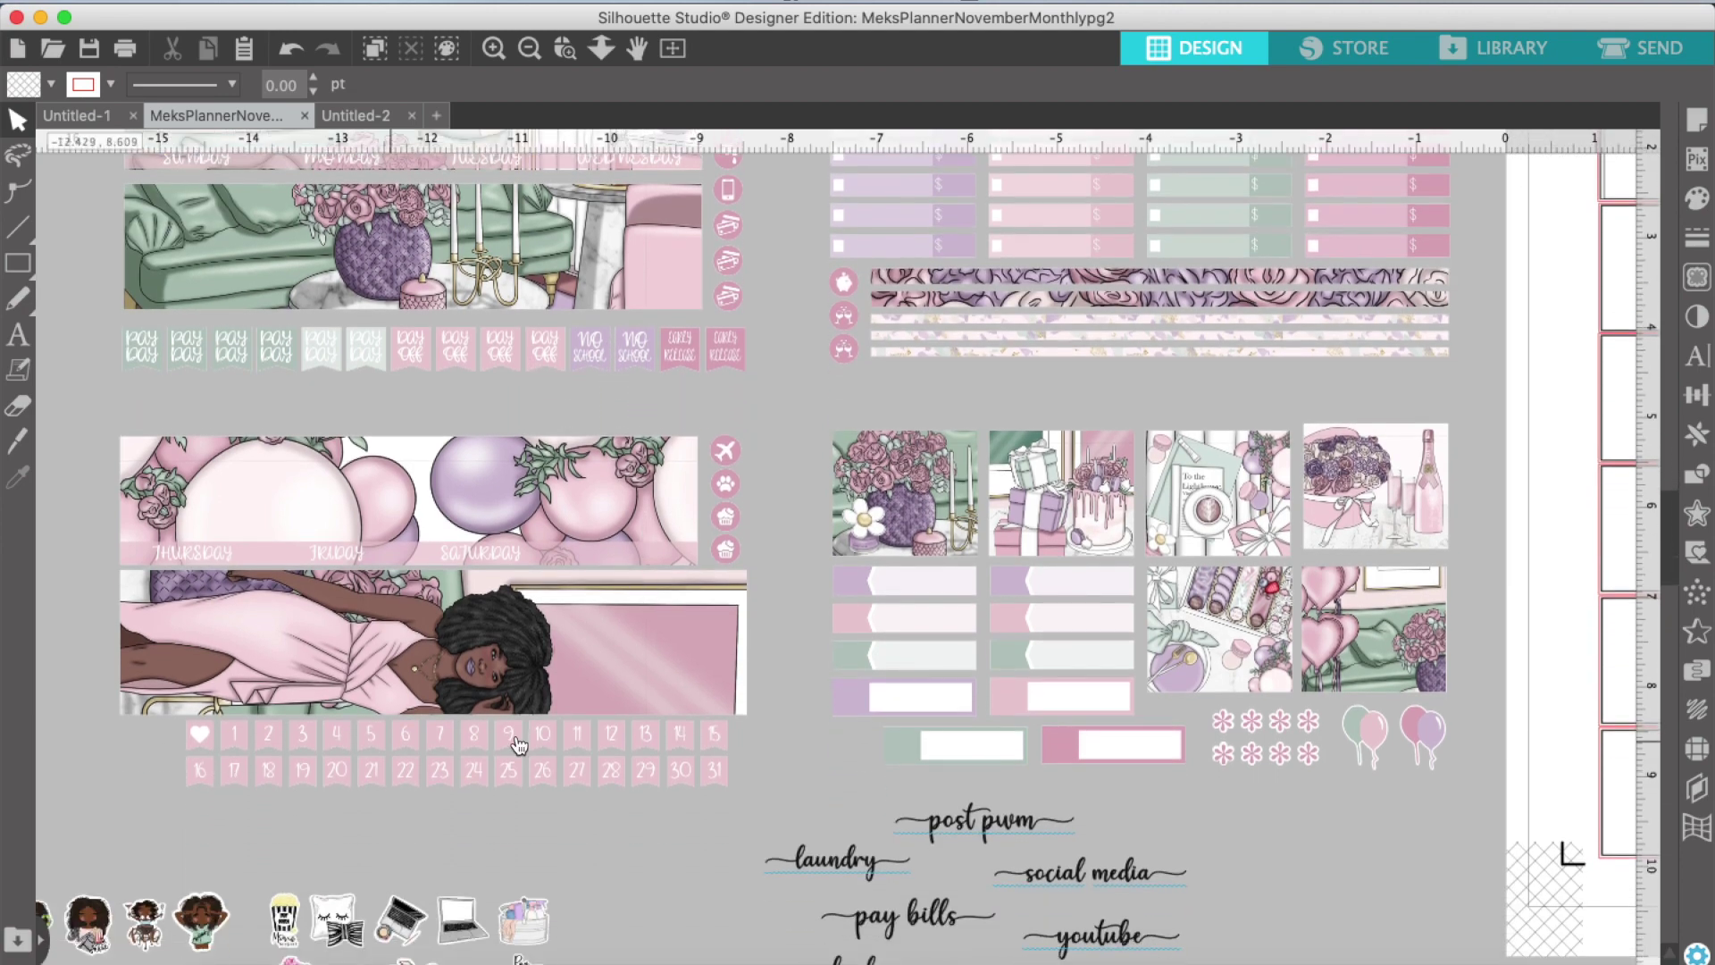
scroll(778, 667, down, 15)
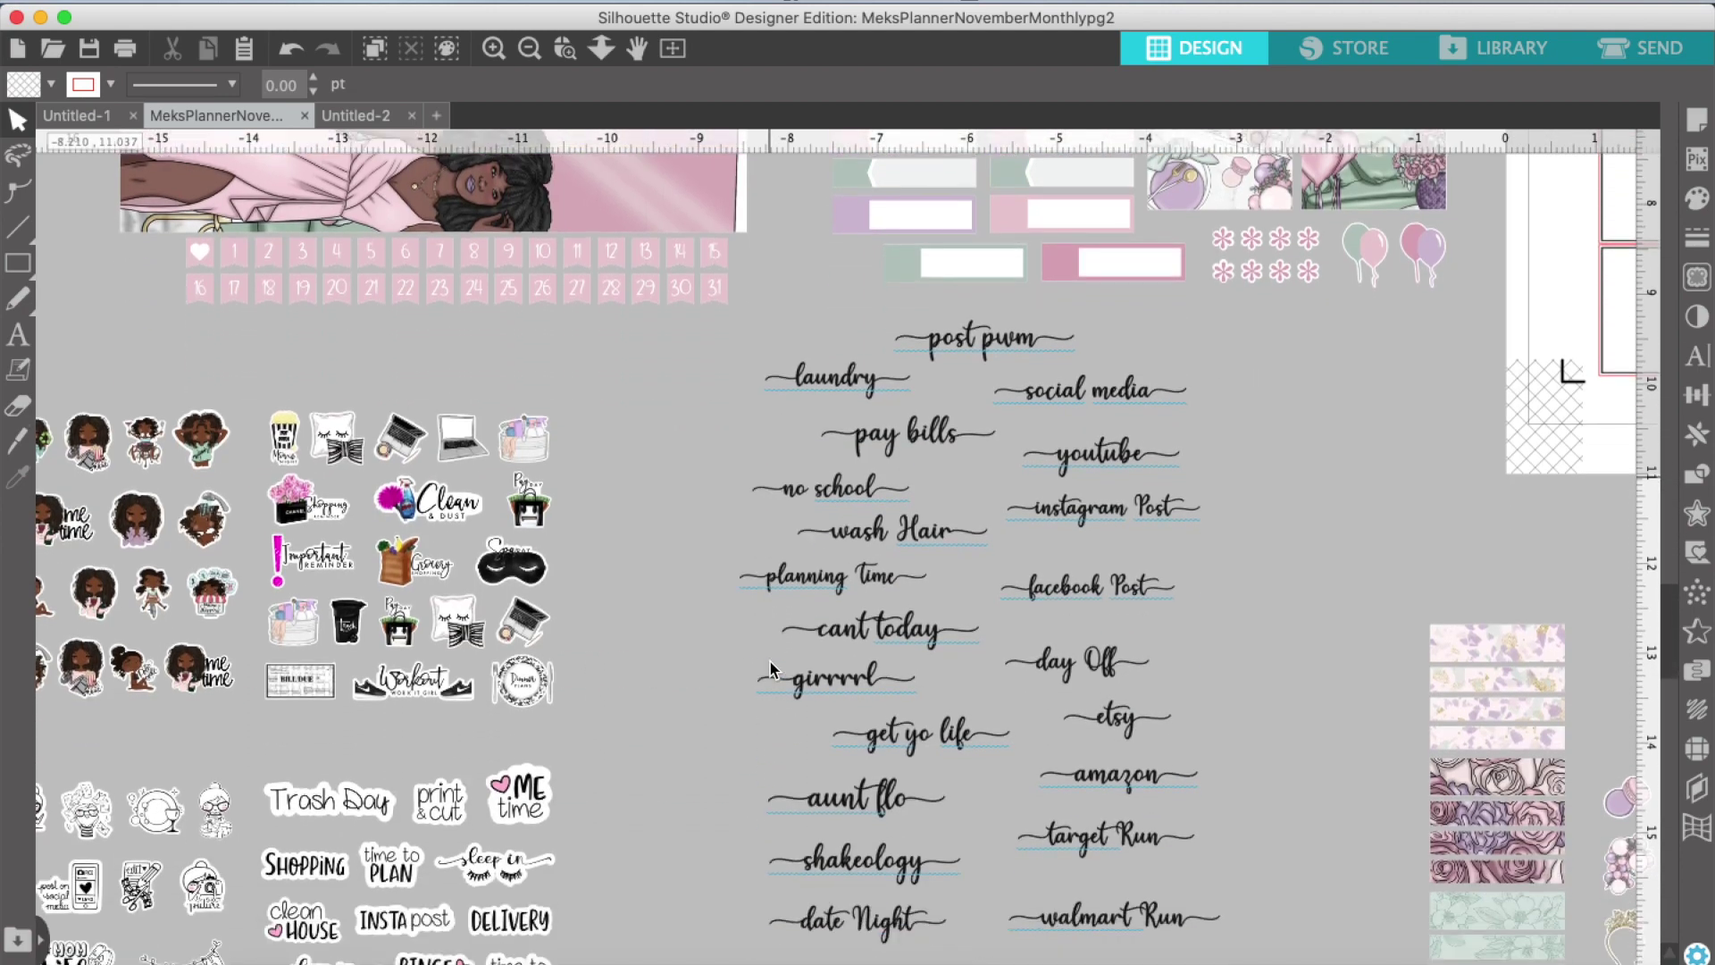
scroll(770, 670, down, 1)
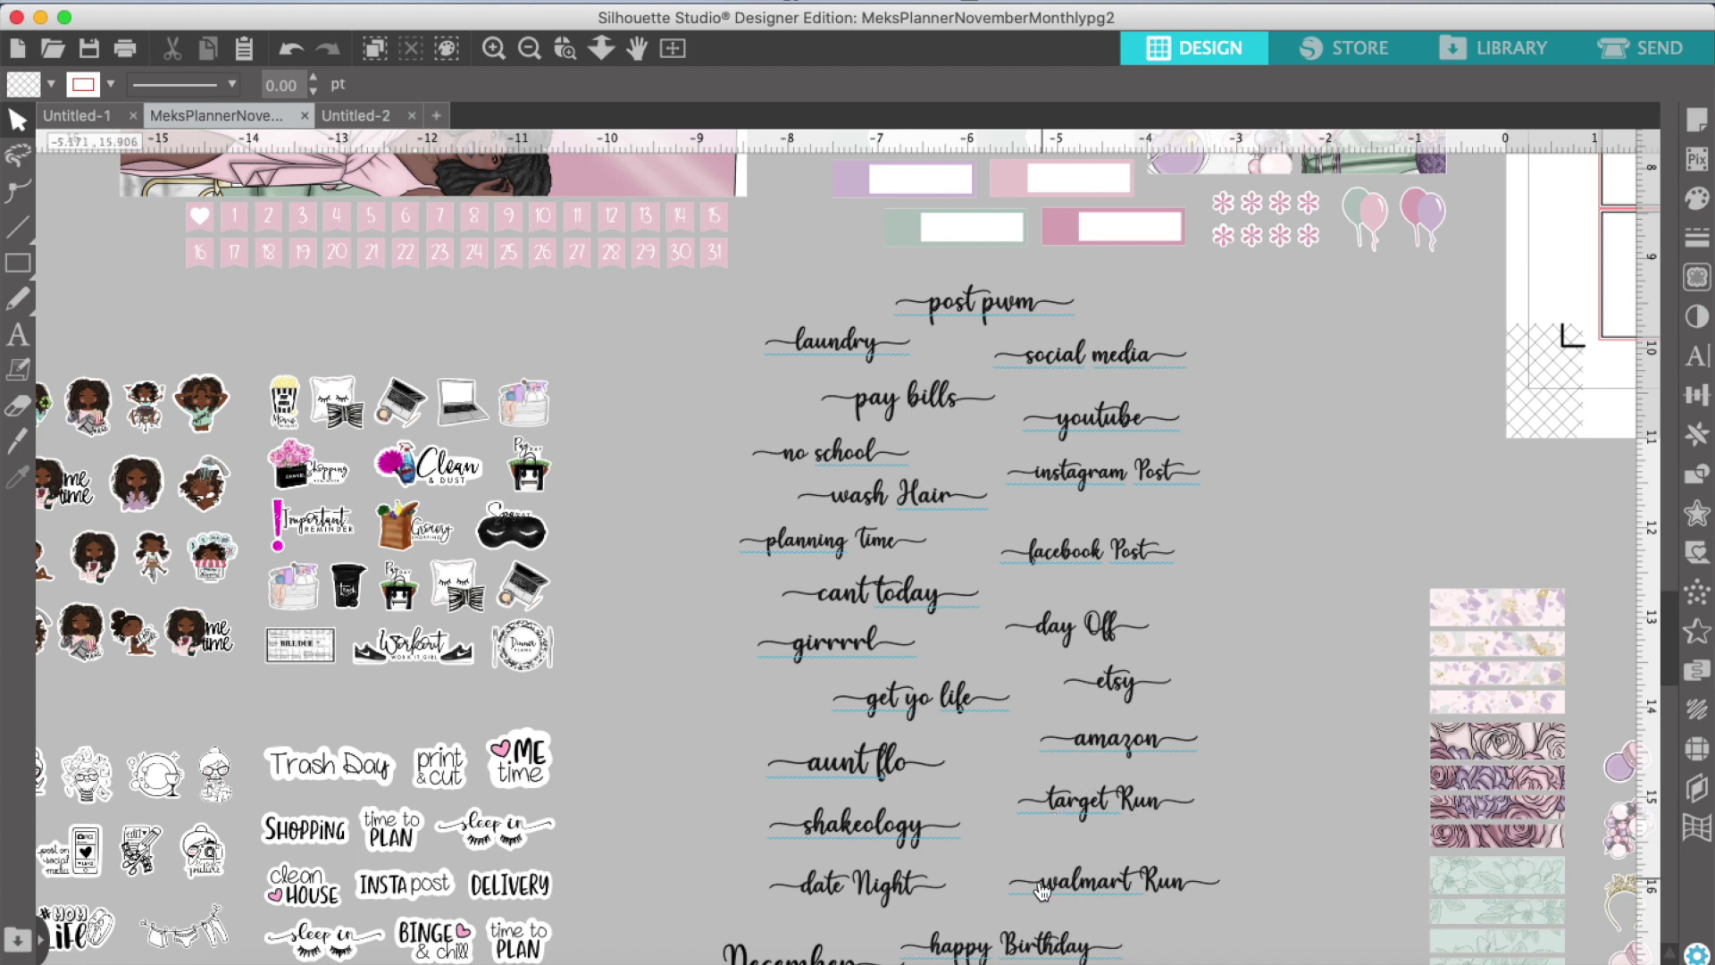
scroll(656, 741, down, 4)
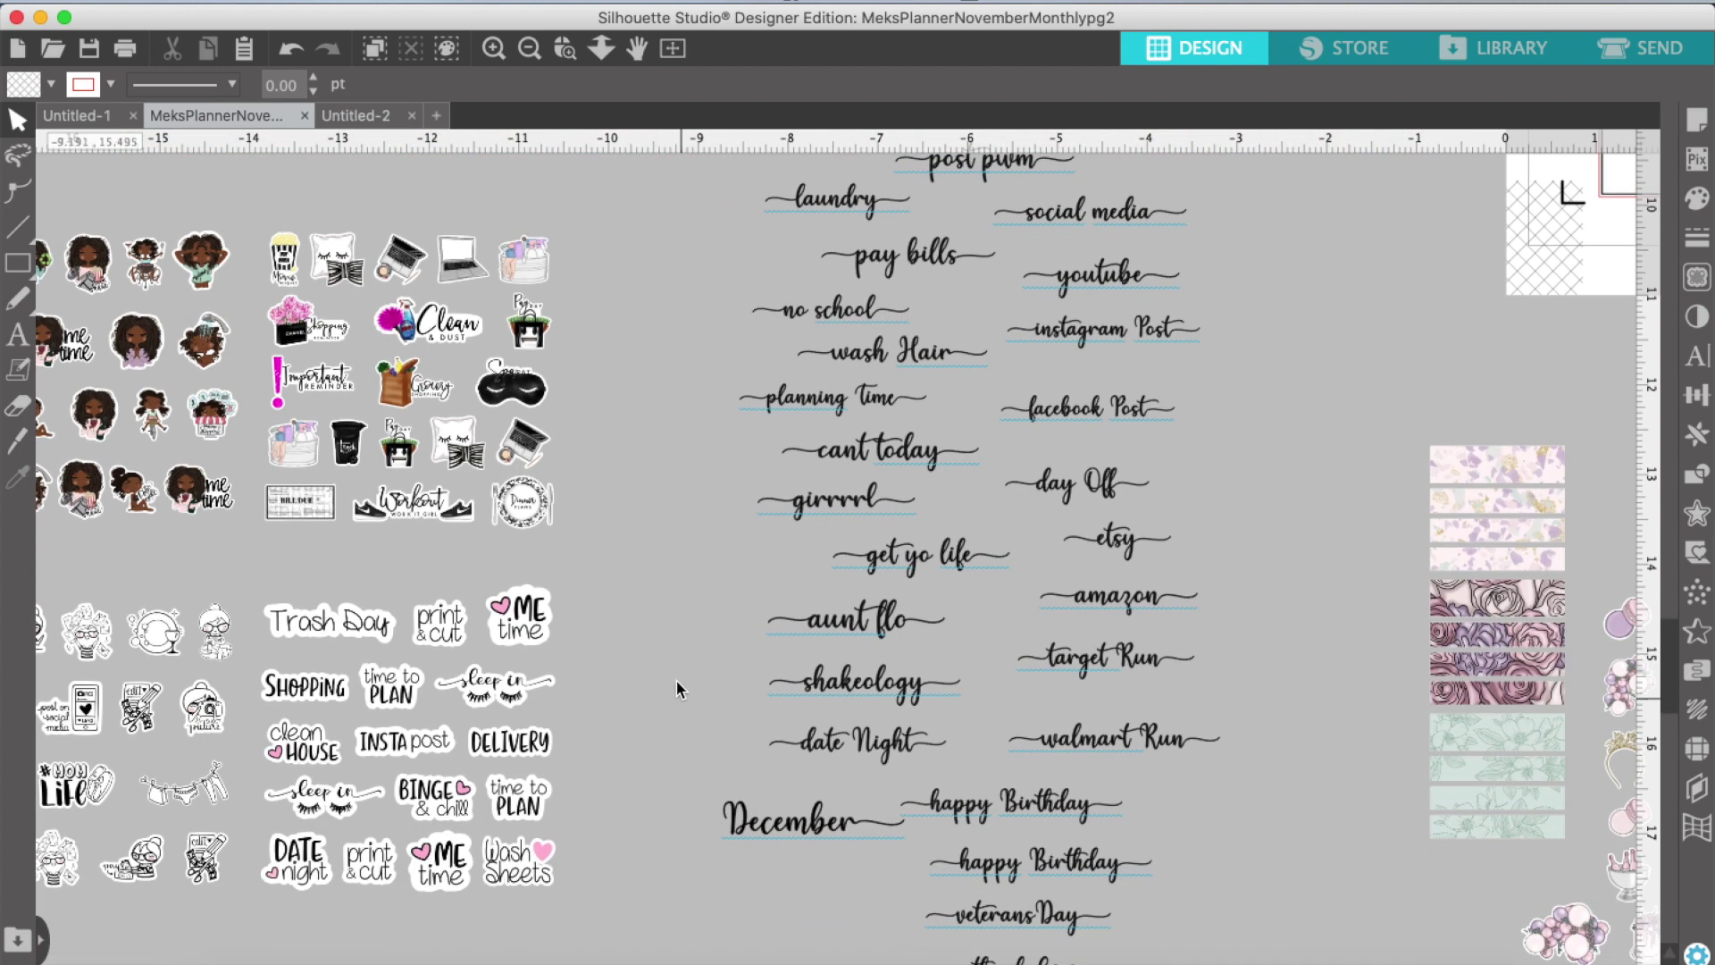
scroll(678, 678, left, 6)
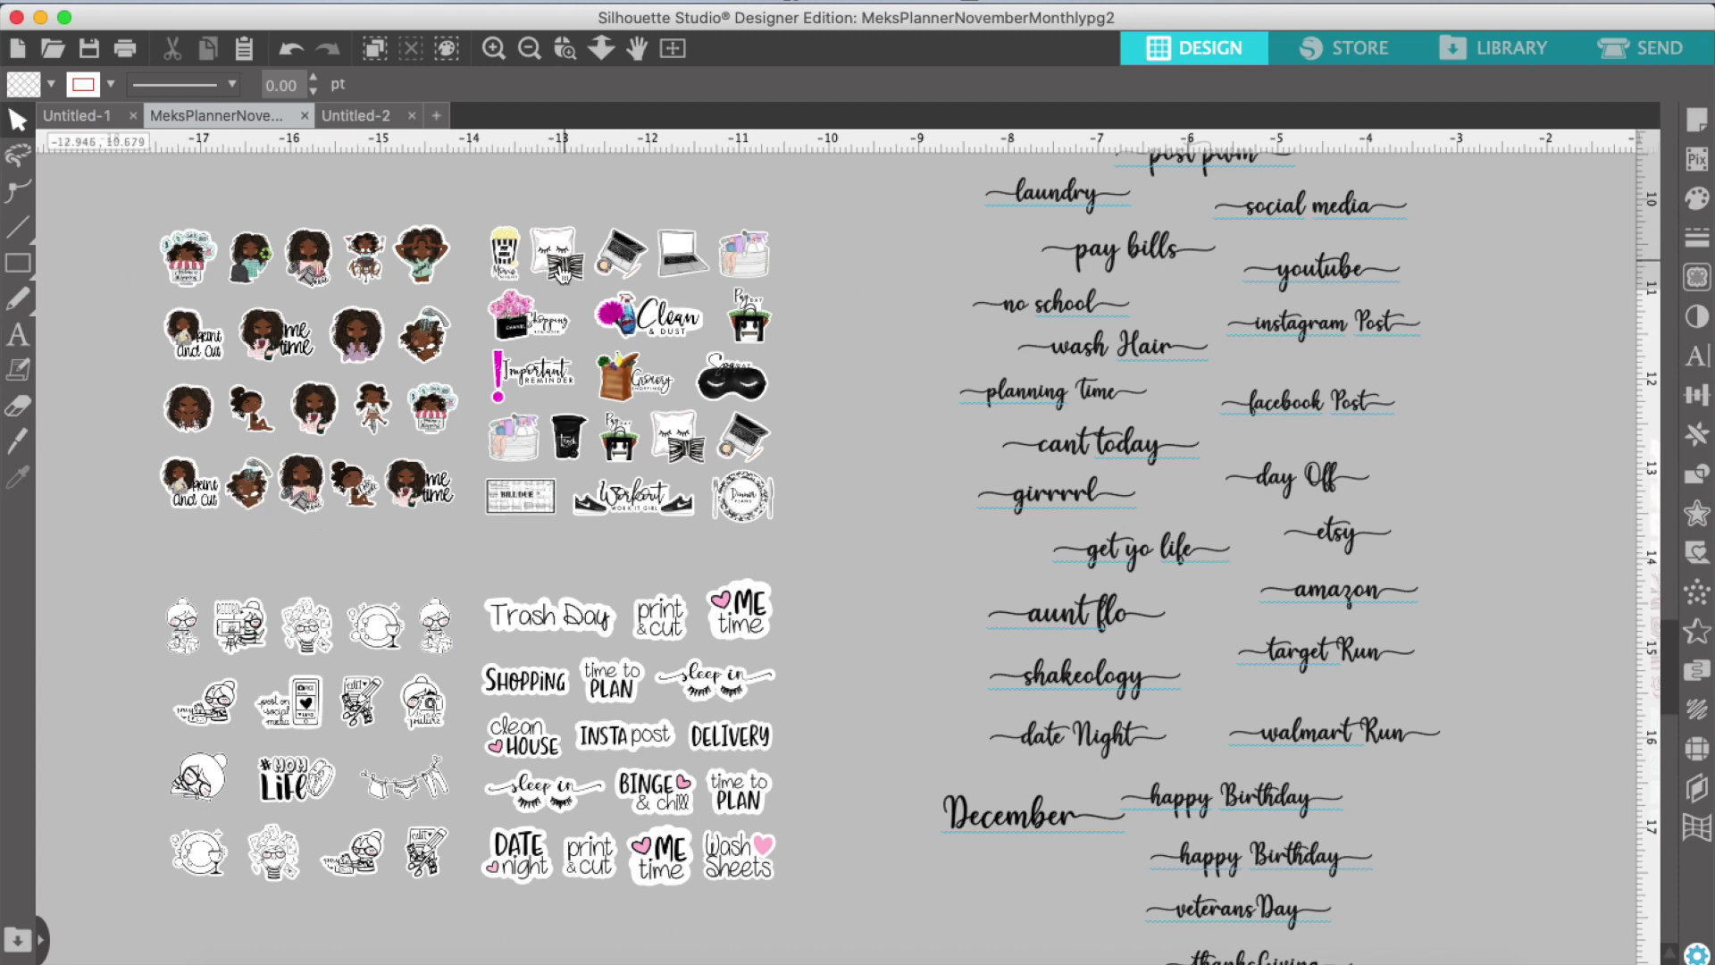
scroll(852, 496, right, 6)
scroll(852, 497, up, 5)
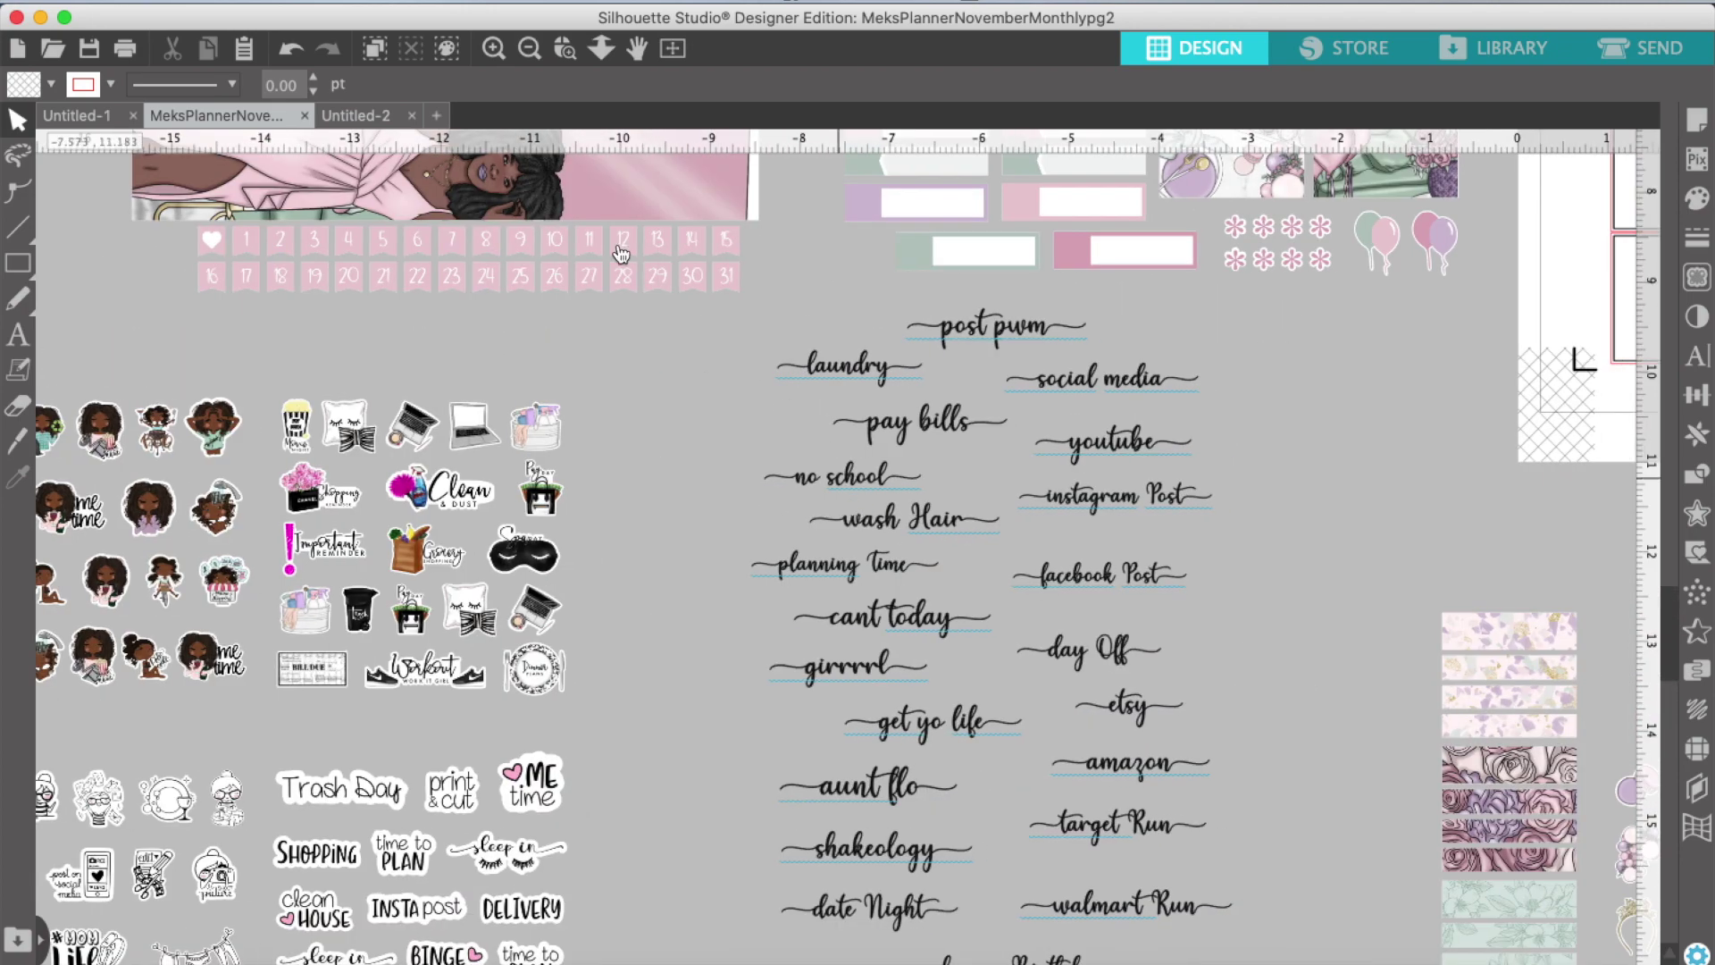
Step: Look over the two blank monthly layouts and the washi, scalloped and decorative icon stickers below them
click(528, 49)
click(528, 49)
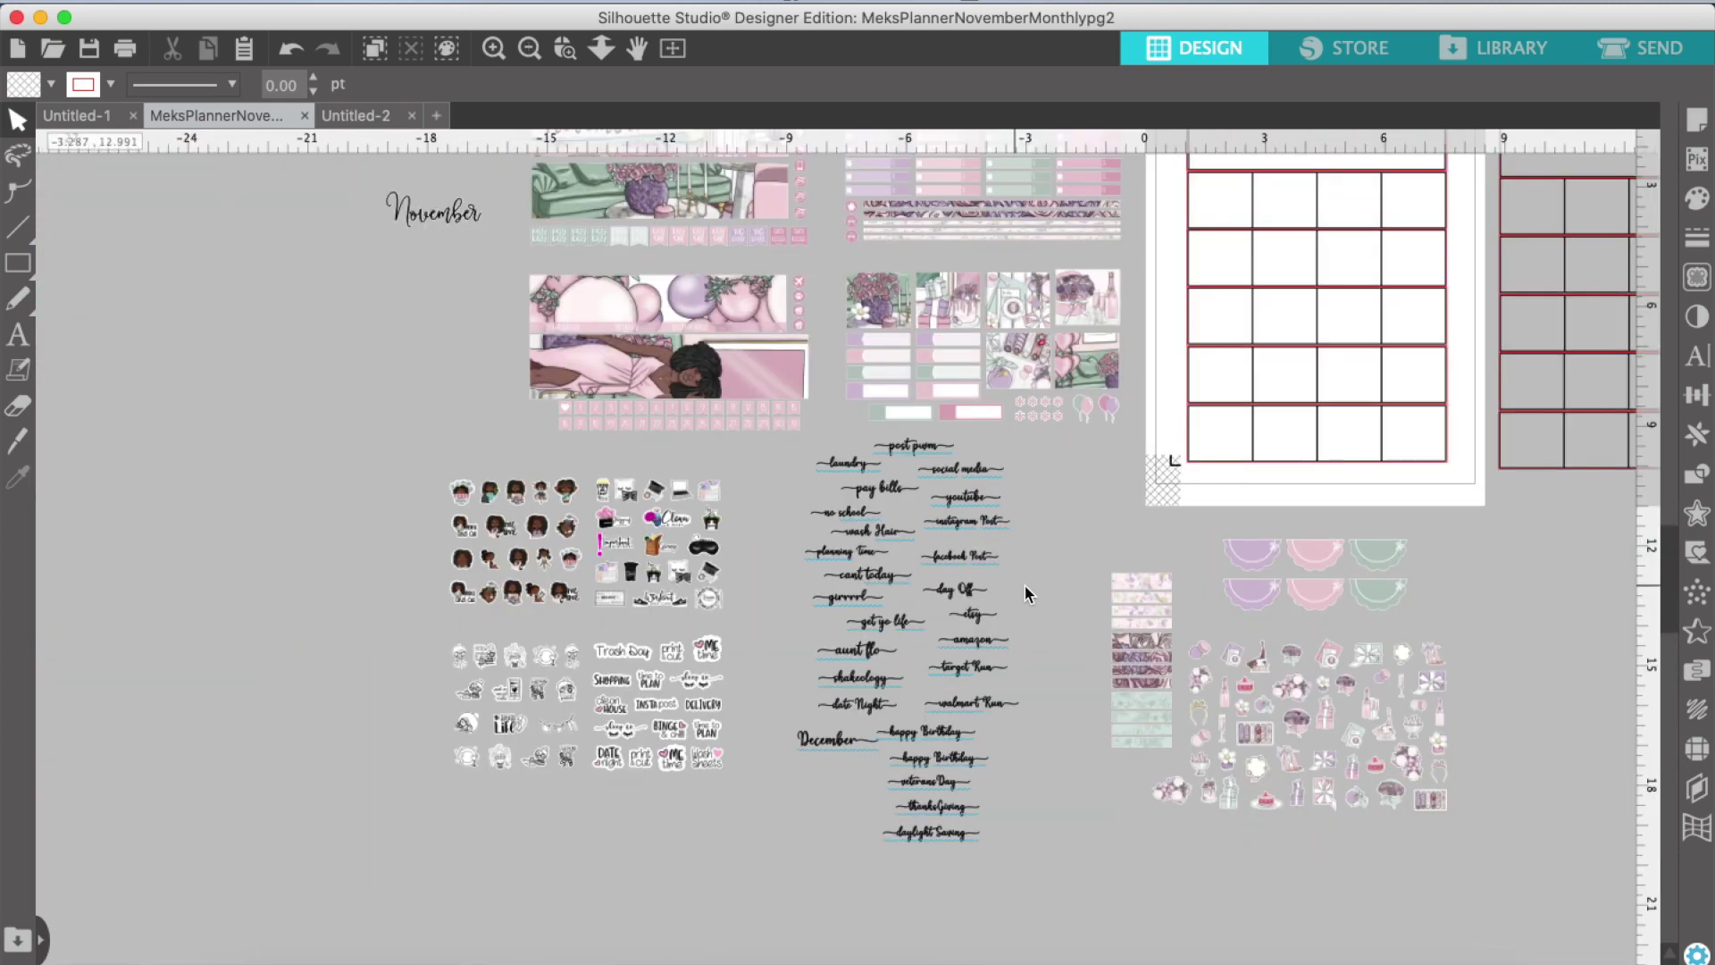
scroll(1026, 586, right, 5)
scroll(1025, 586, up, 3)
scroll(992, 581, right, 3)
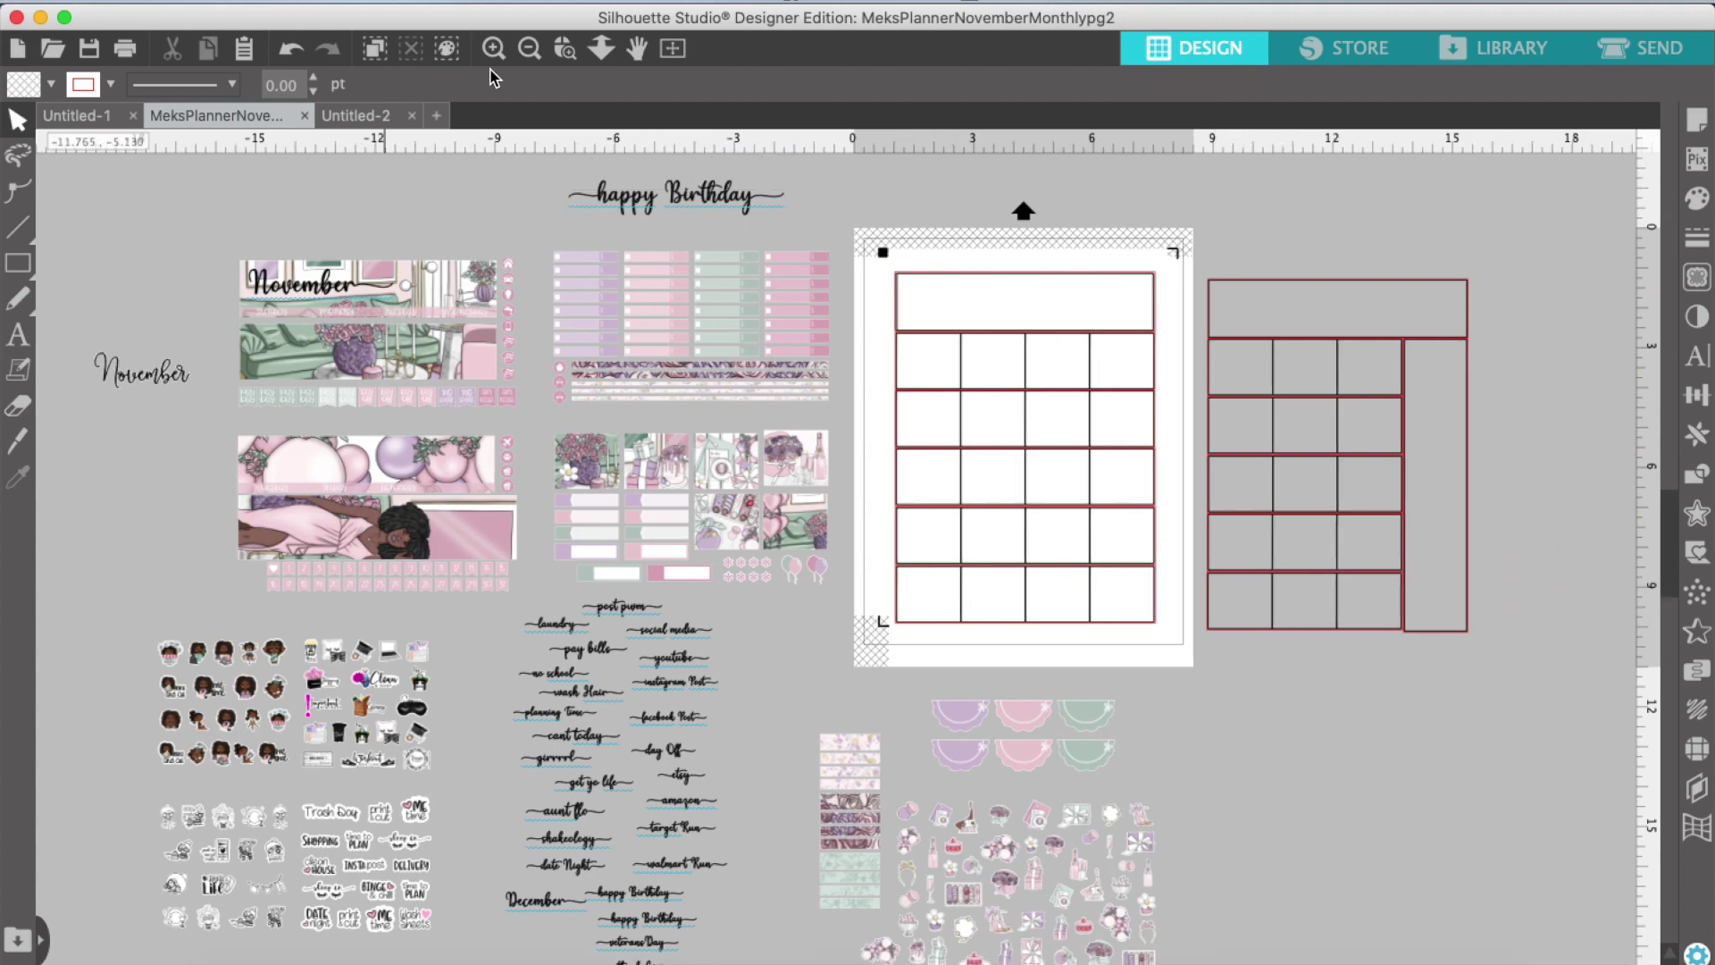
click(495, 51)
scroll(1230, 371, up, 2)
scroll(1230, 372, right, 1)
scroll(1294, 349, right, 3)
scroll(1293, 349, up, 2)
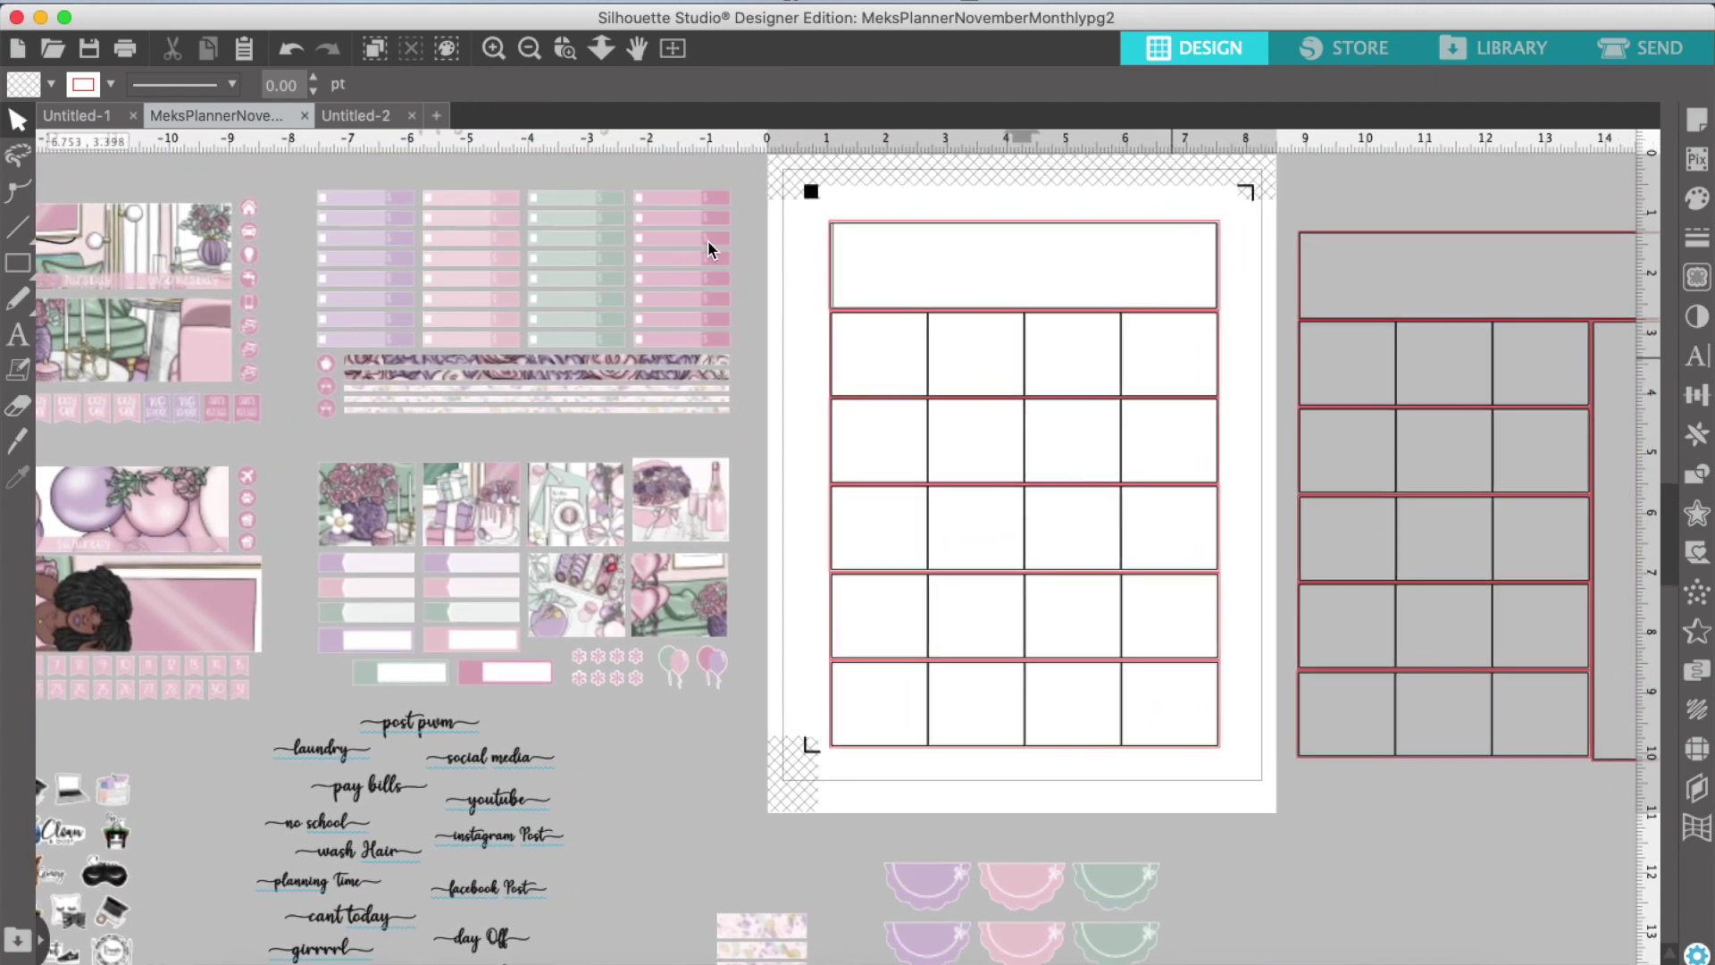
scroll(519, 572, right, 3)
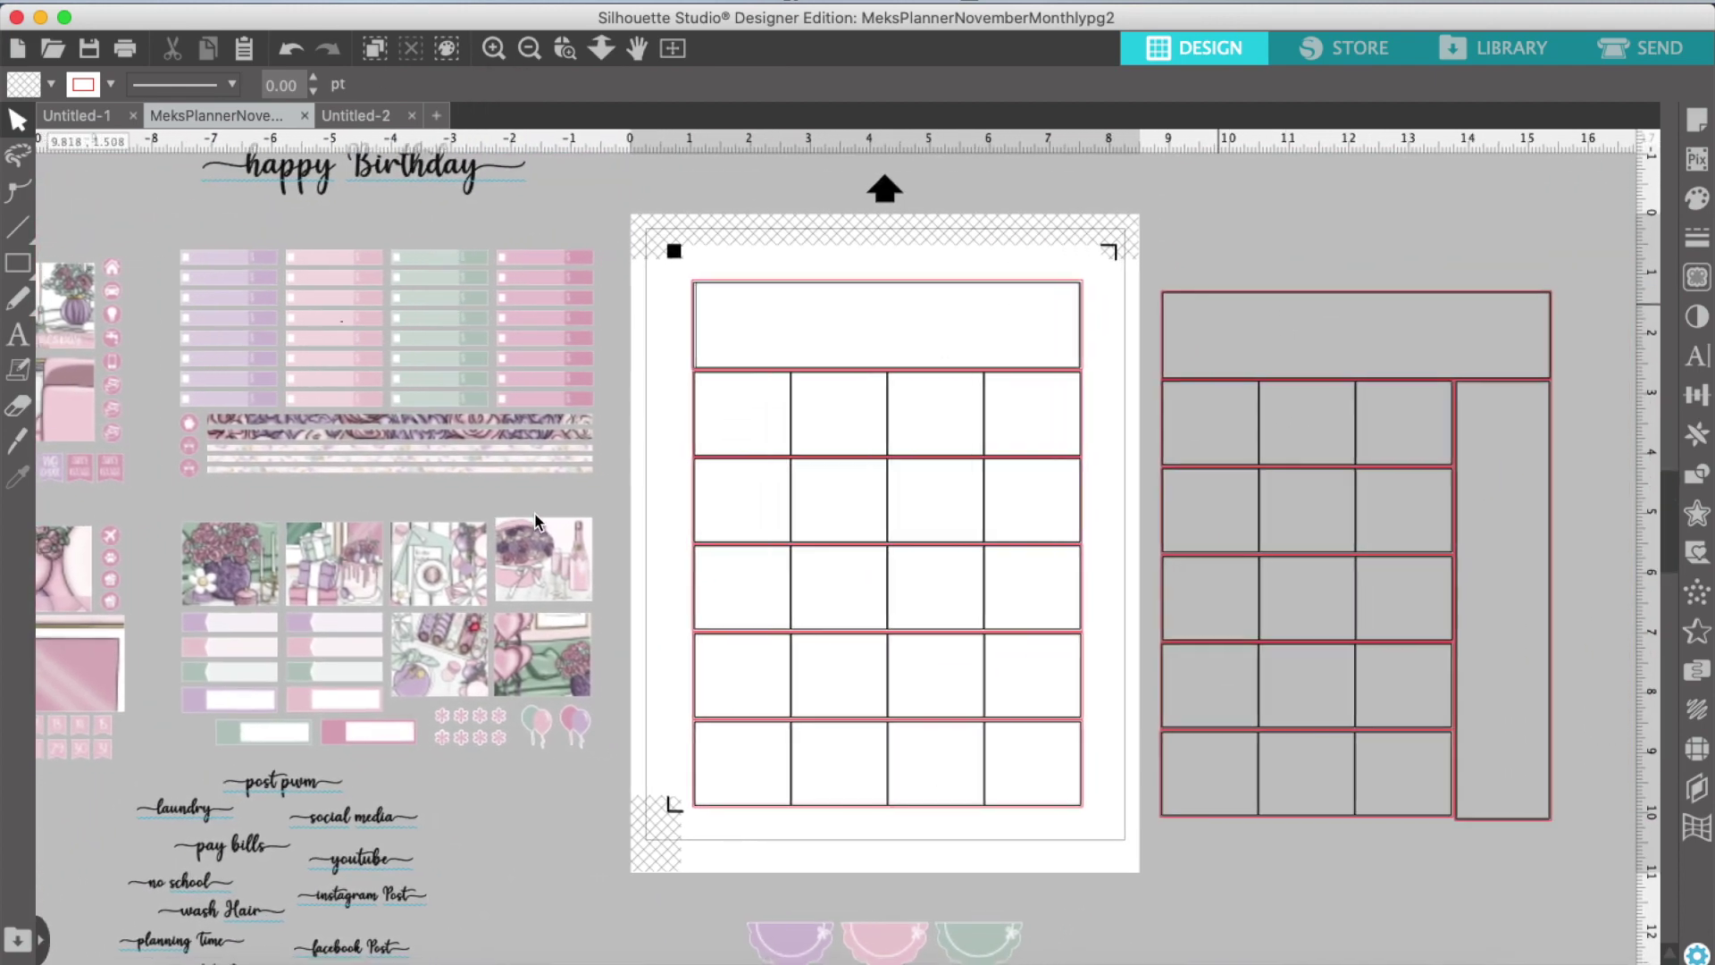
scroll(1052, 702, right, 1)
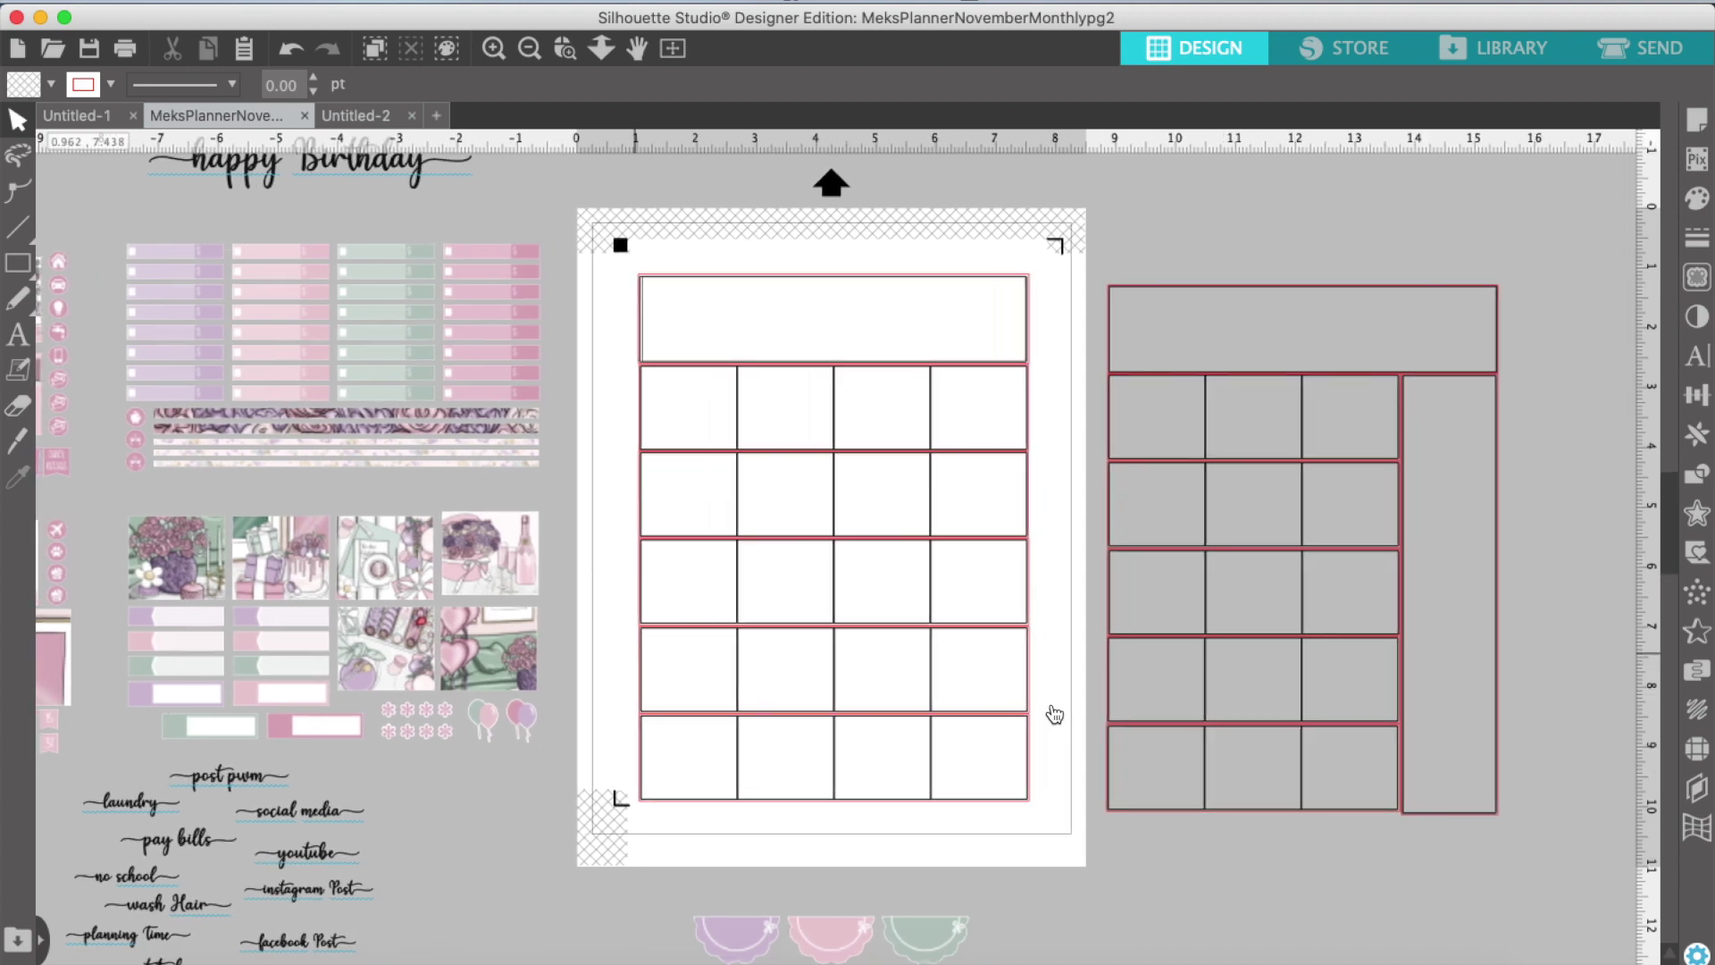
scroll(1053, 704, down, 1)
scroll(1052, 704, right, 3)
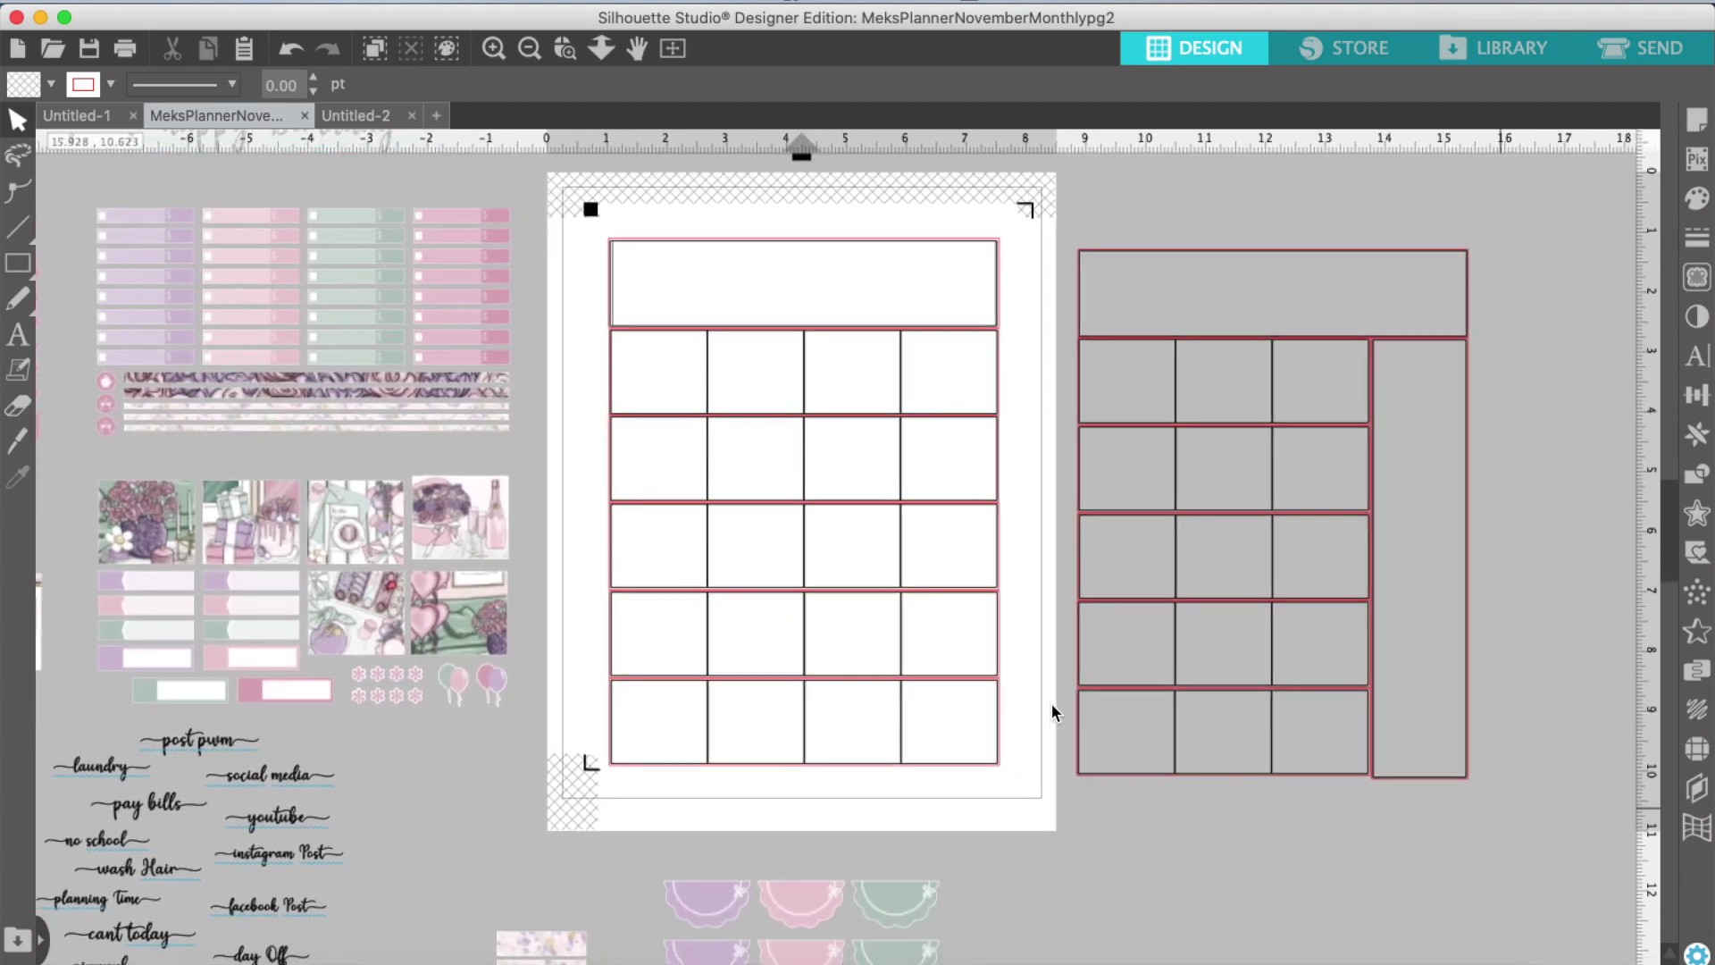
scroll(1052, 704, down, 10)
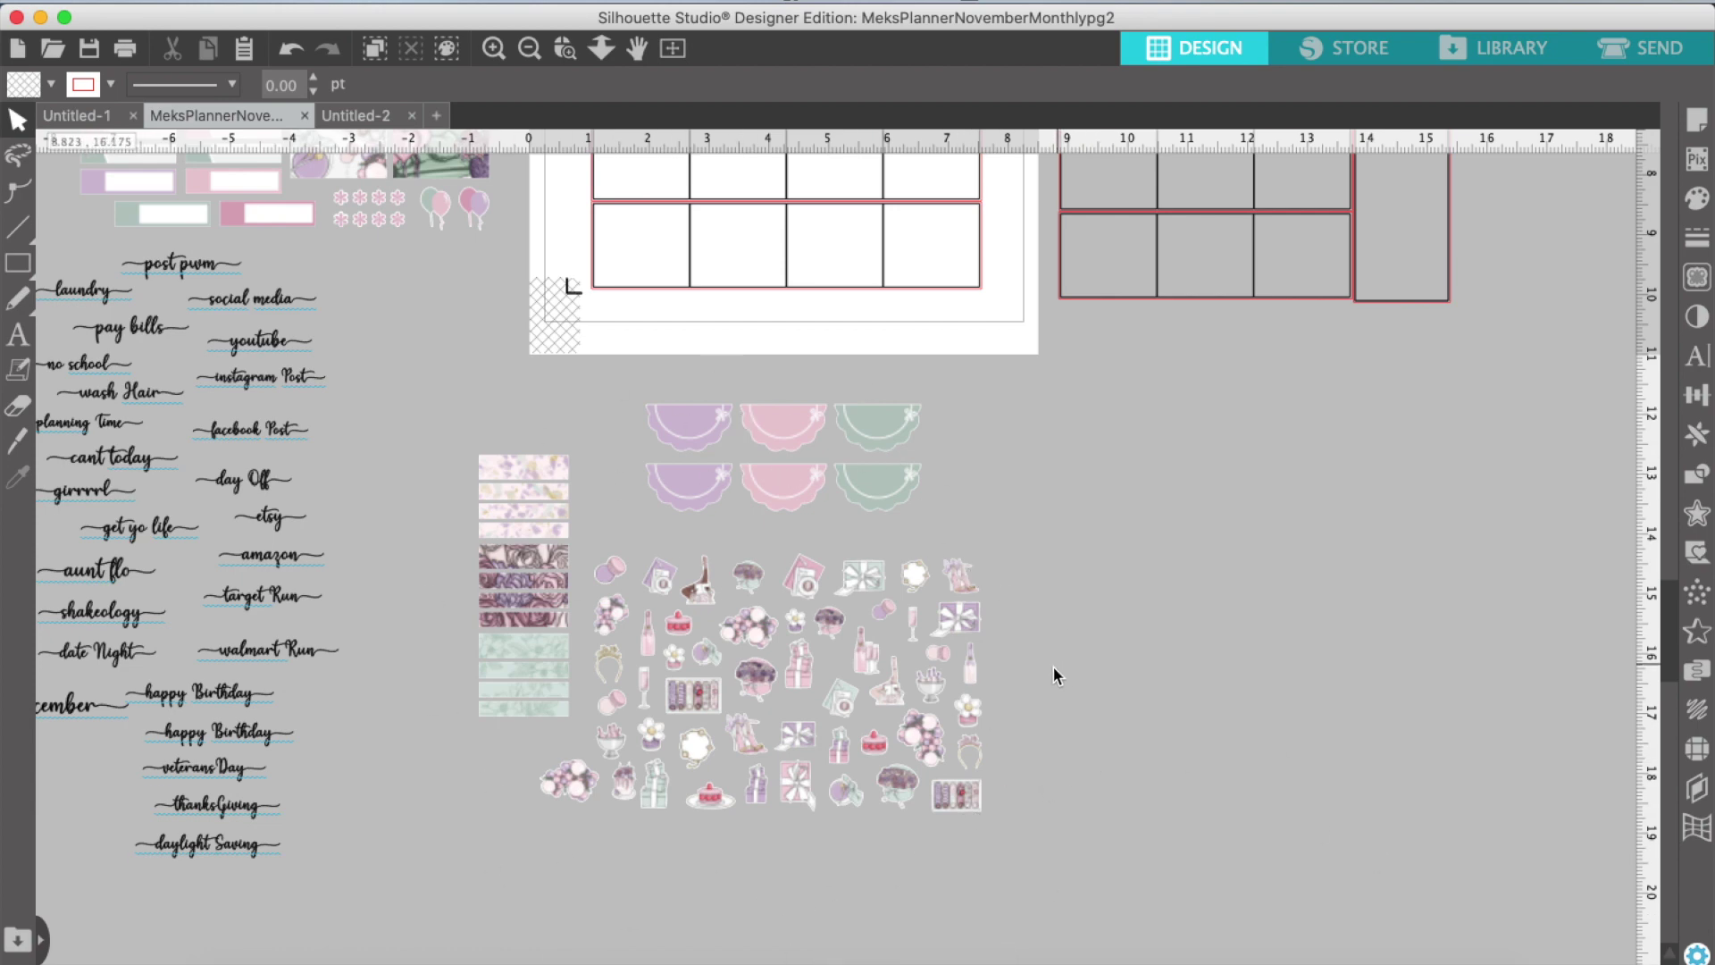
scroll(1043, 700, up, 15)
scroll(947, 671, left, 5)
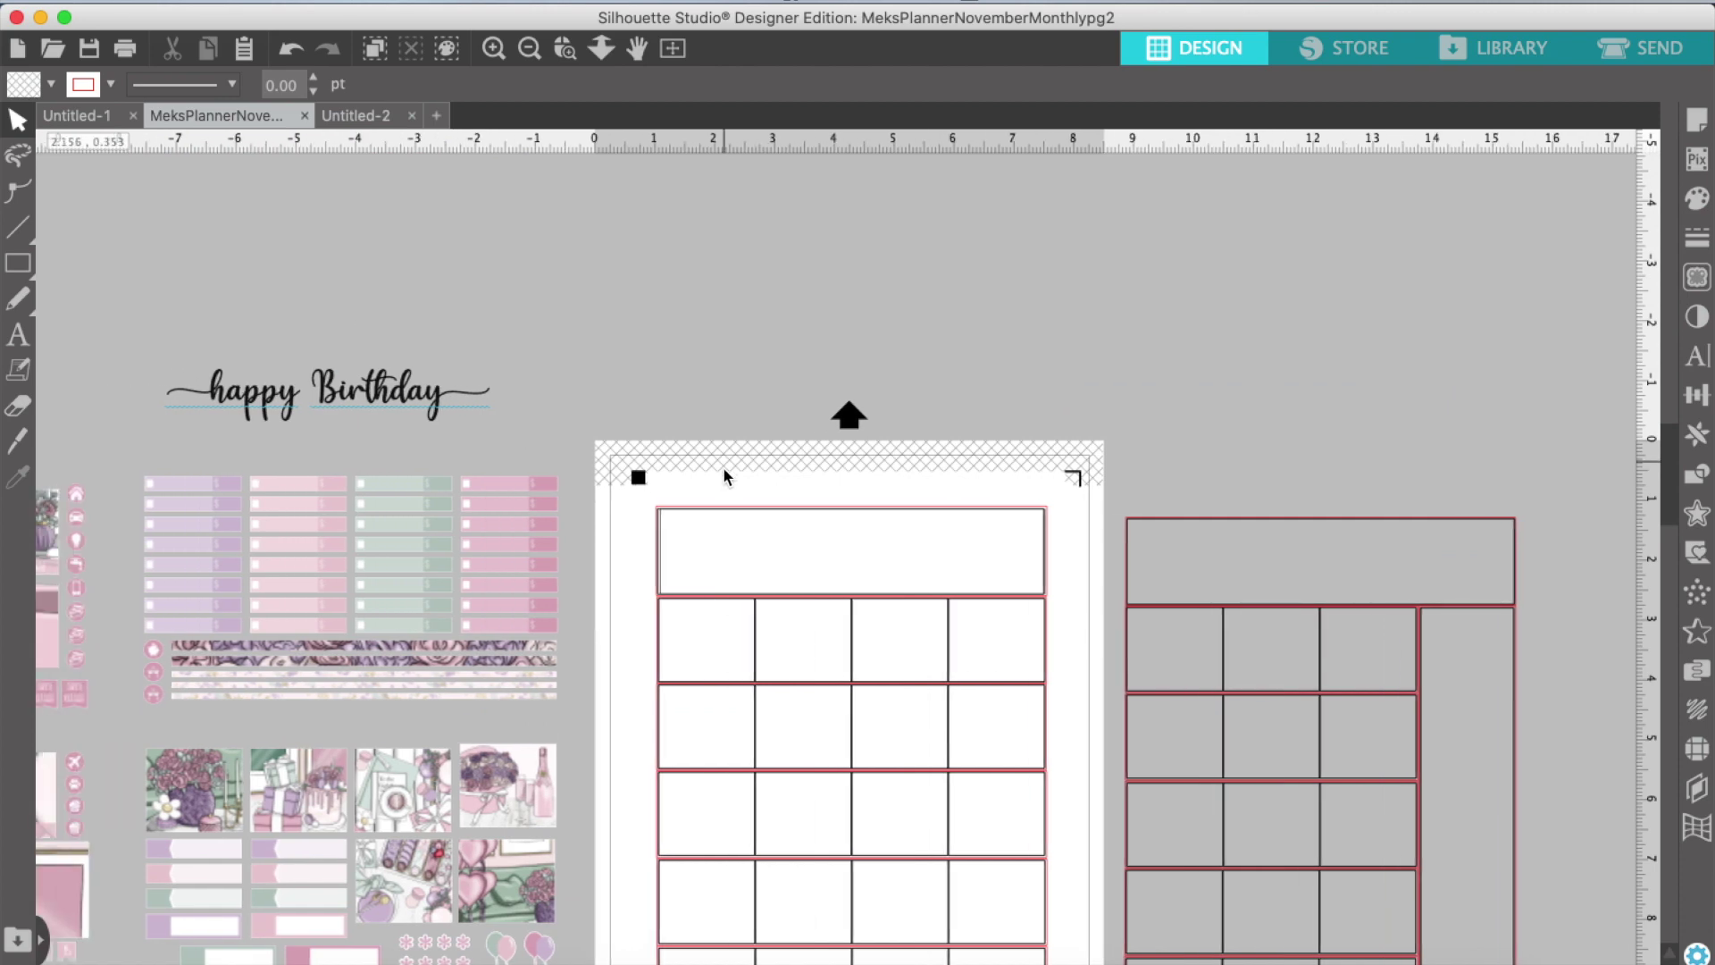
scroll(725, 461, left, 10)
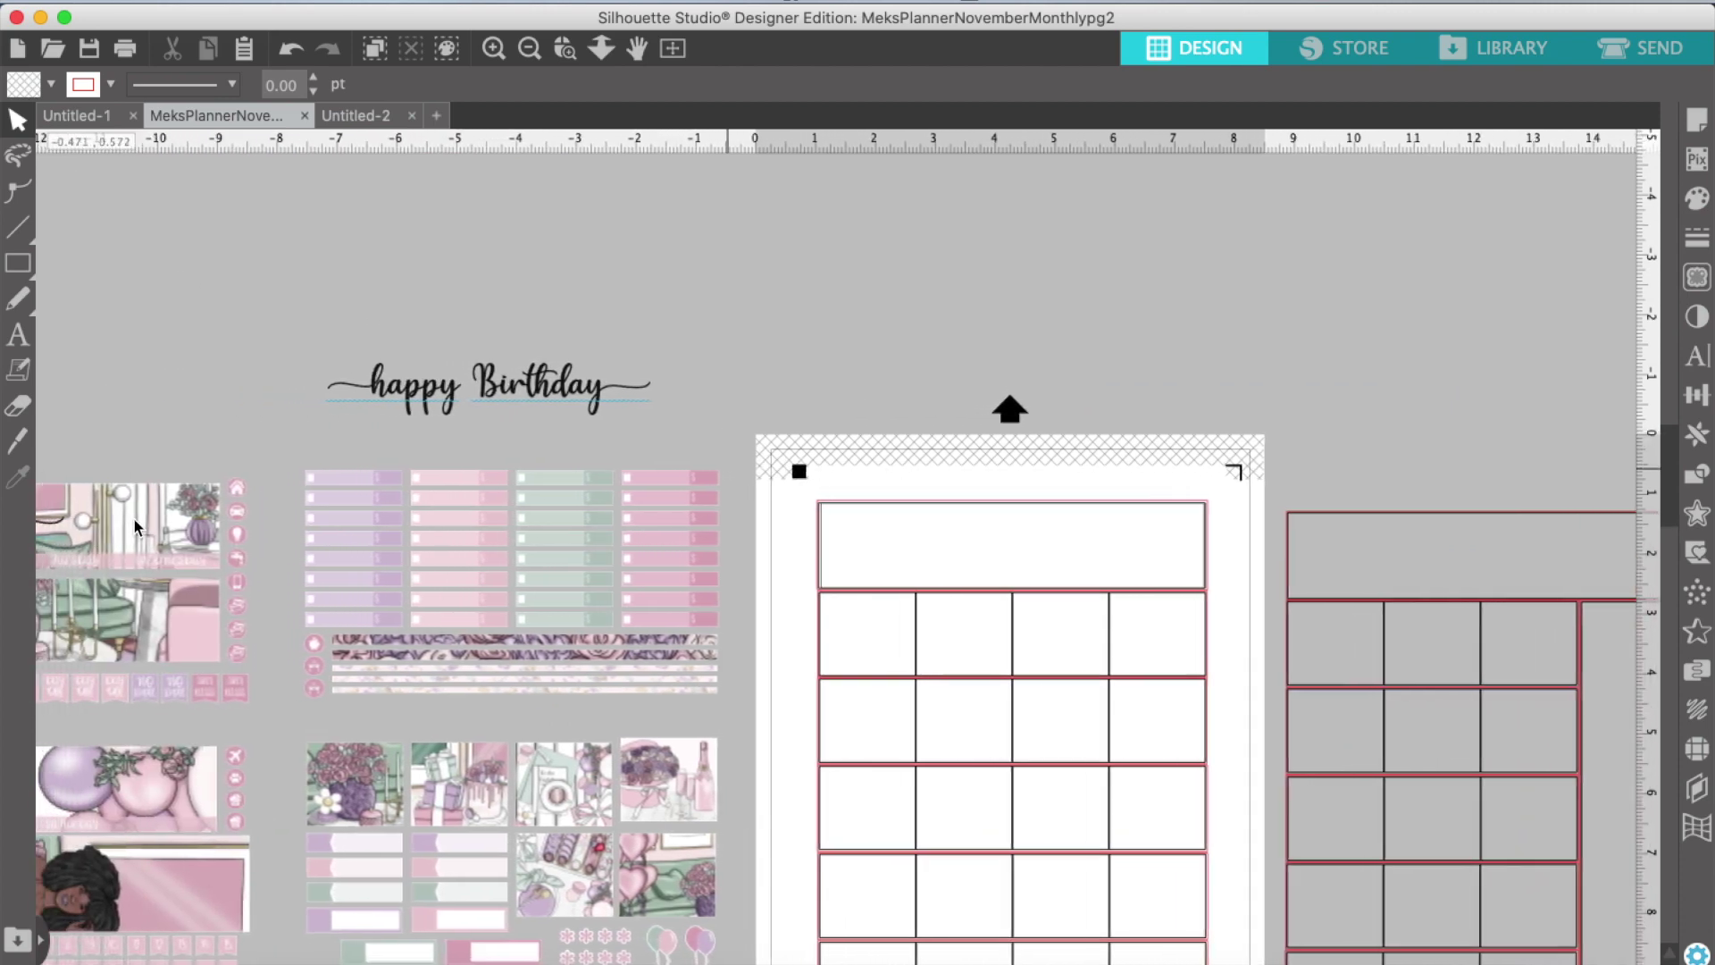
scroll(137, 526, left, 4)
Step: Move the Sunday–Wednesday header and the green sofa strip above the first page, and the Thursday–Saturday balloon header above the second layout
double_click(183, 461)
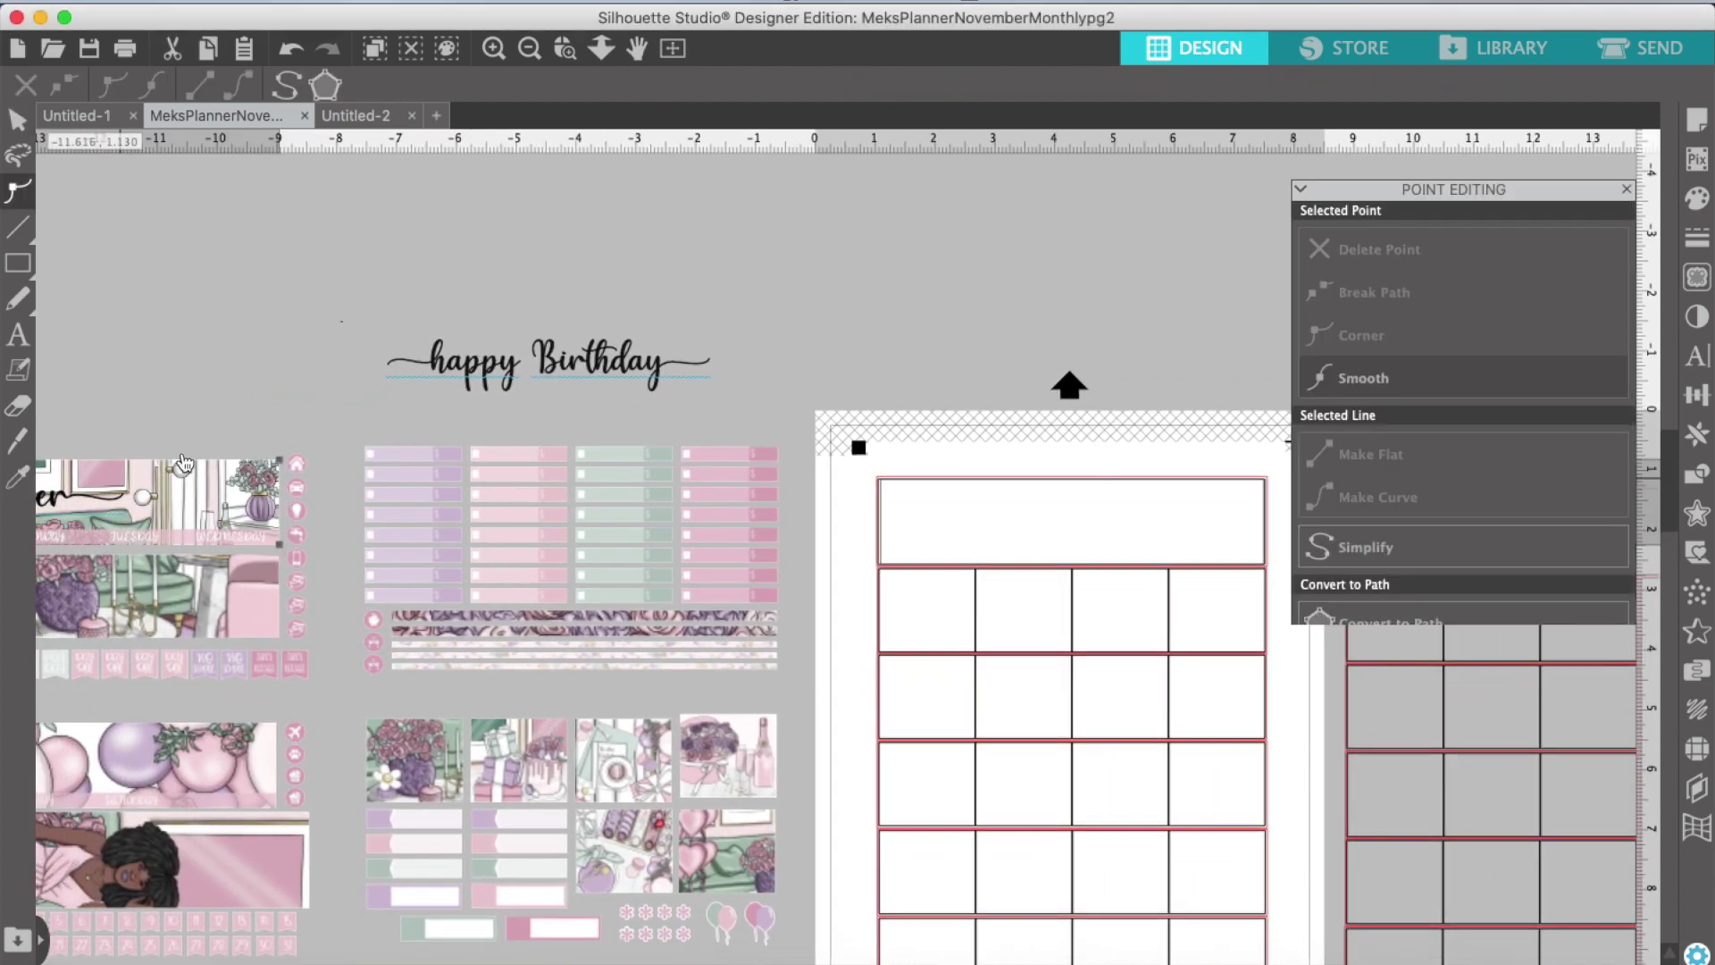
drag(161, 495, 1132, 318)
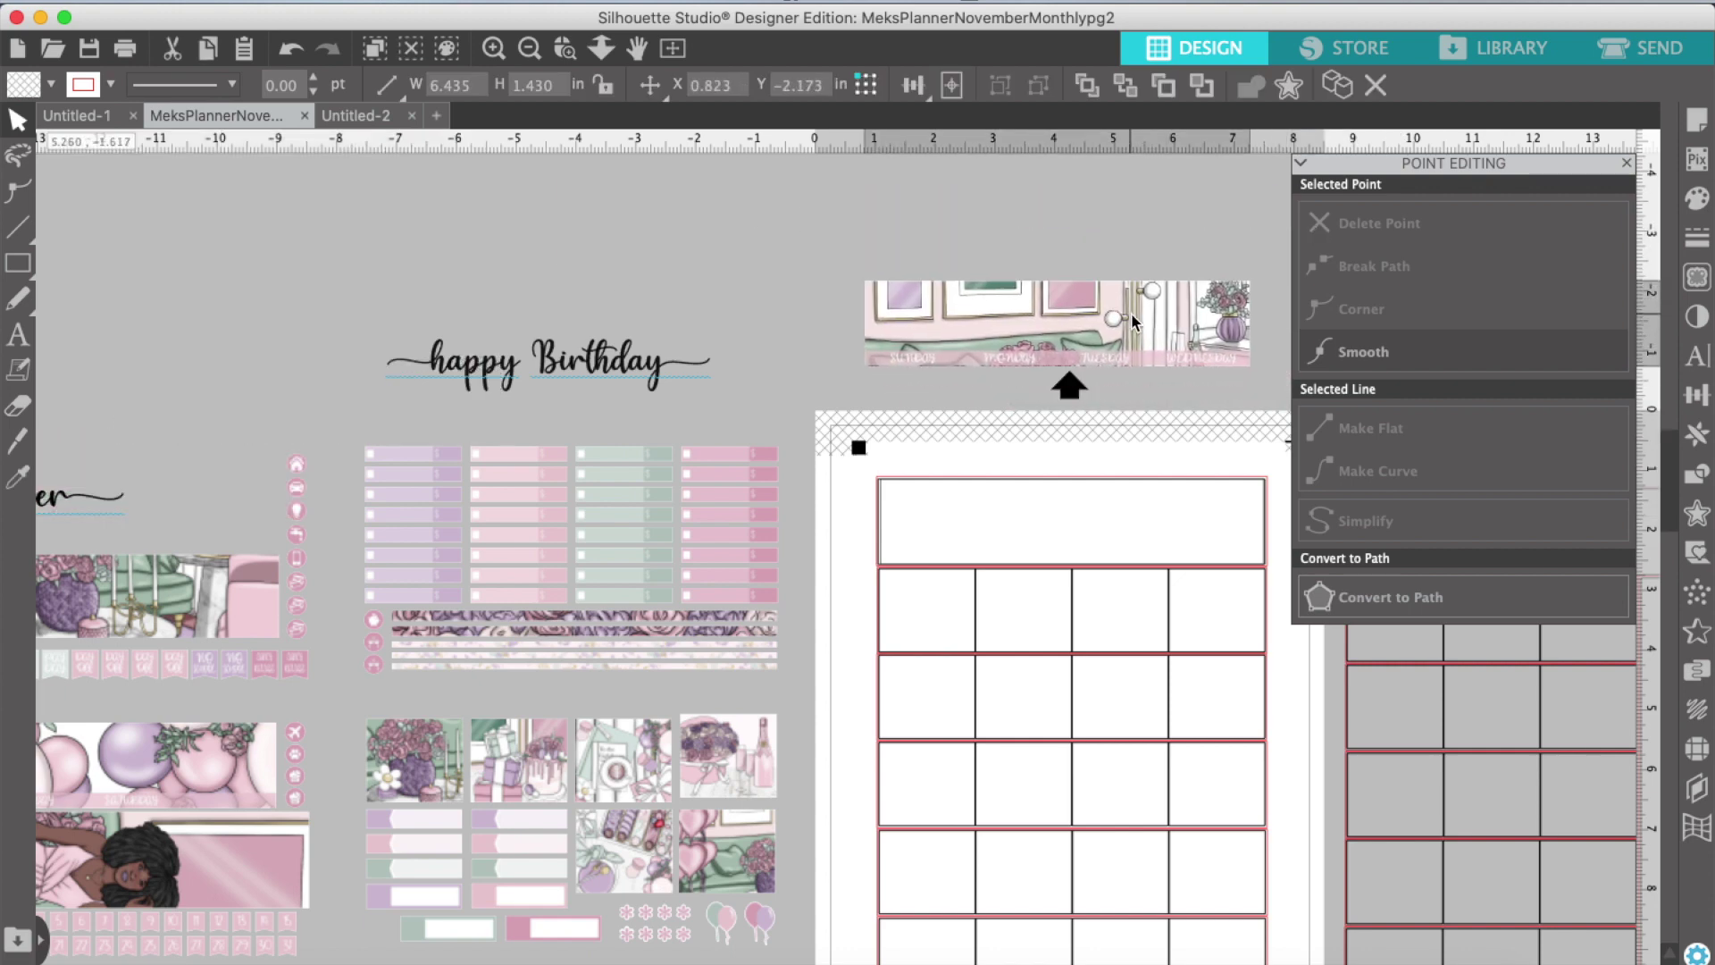
click(1268, 241)
click(1626, 164)
drag(129, 594, 1031, 243)
drag(159, 766, 1618, 384)
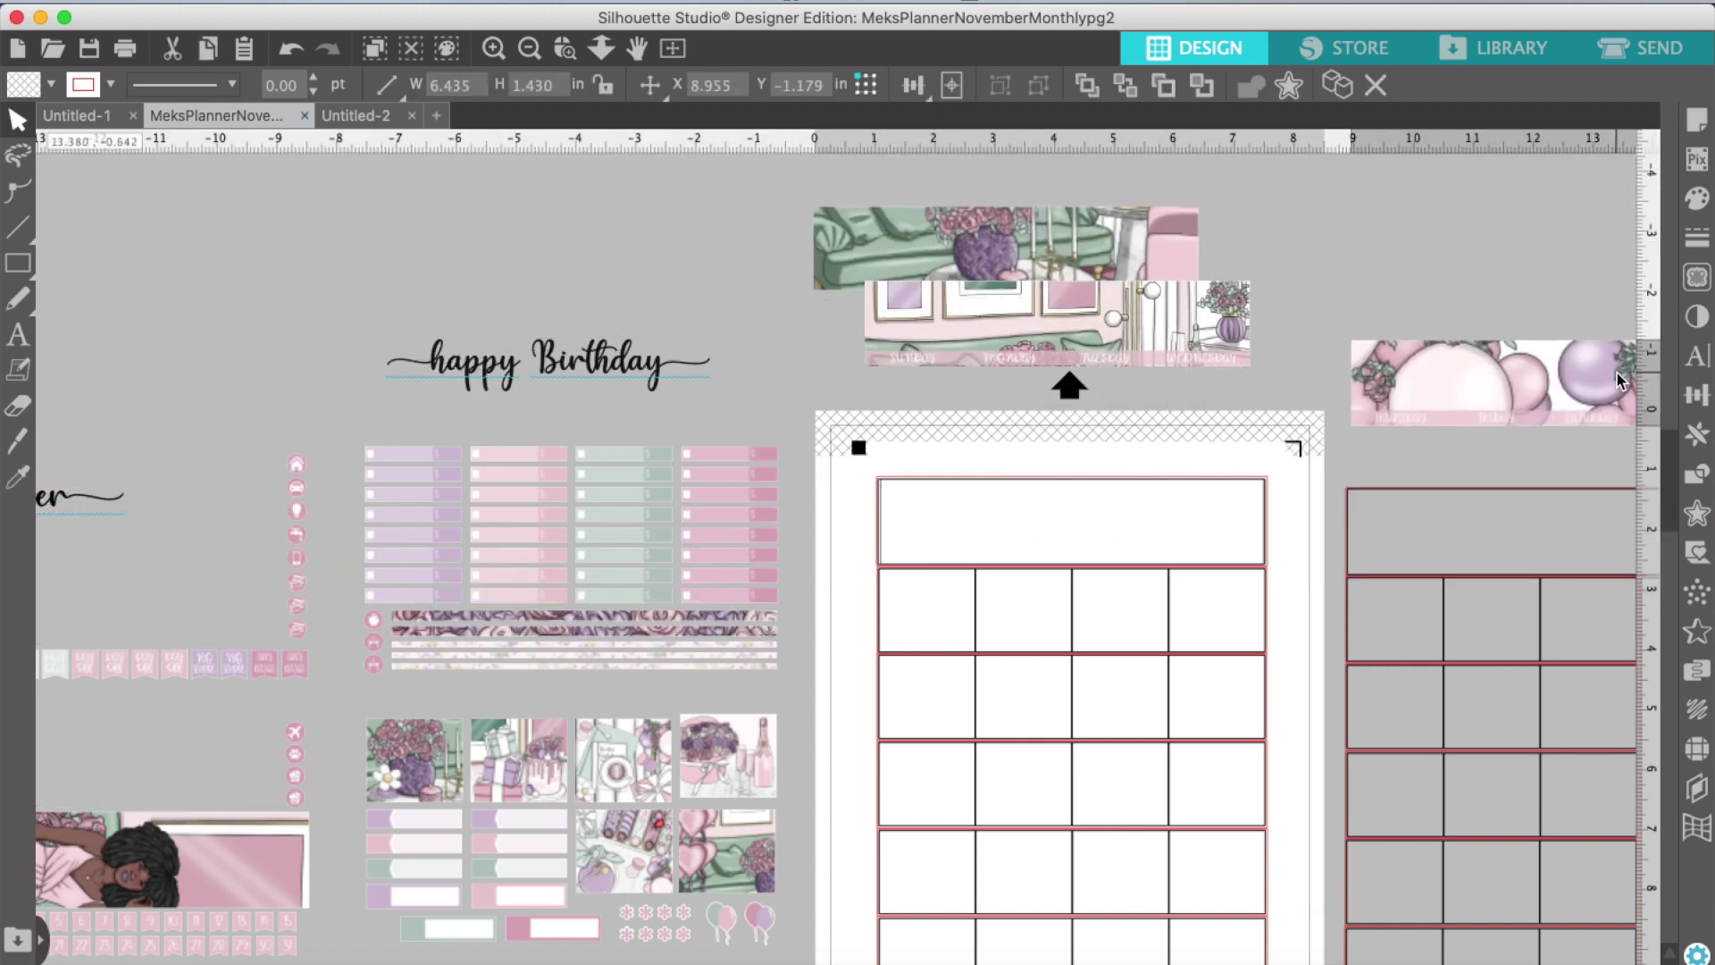
Step: Rotate the strip showing the woman in the pink dress upright and move it over to the second layout
click(157, 848)
click(522, 4)
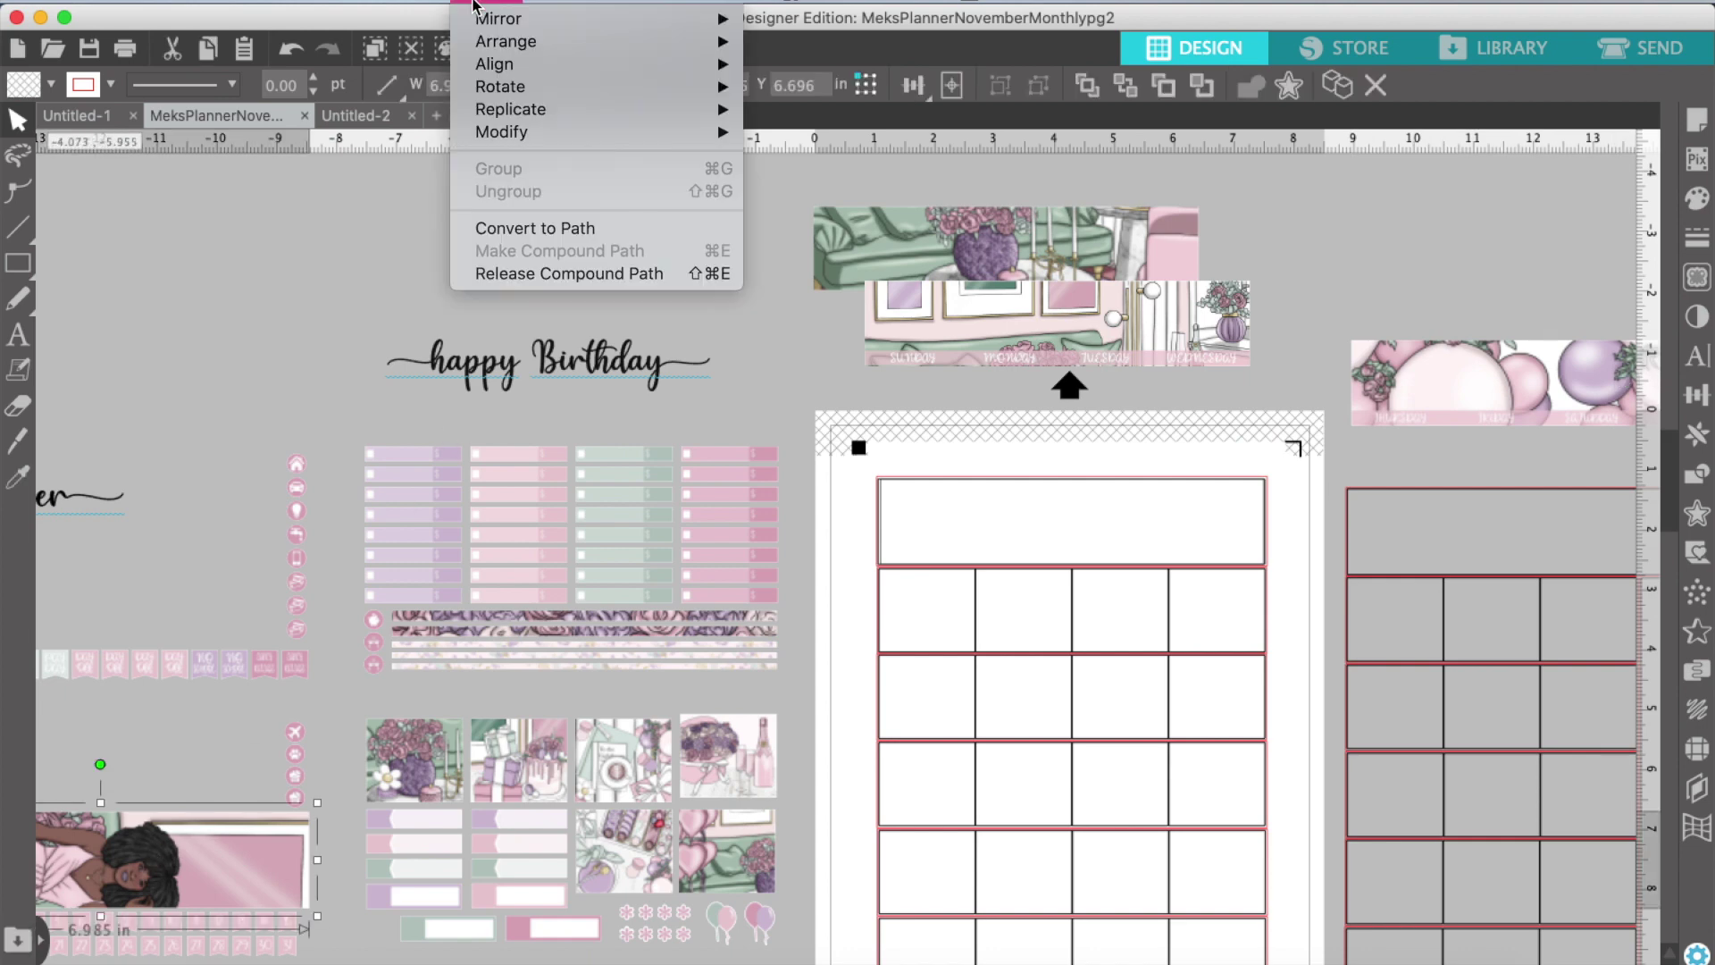
mouse_move(473, 86)
click(938, 178)
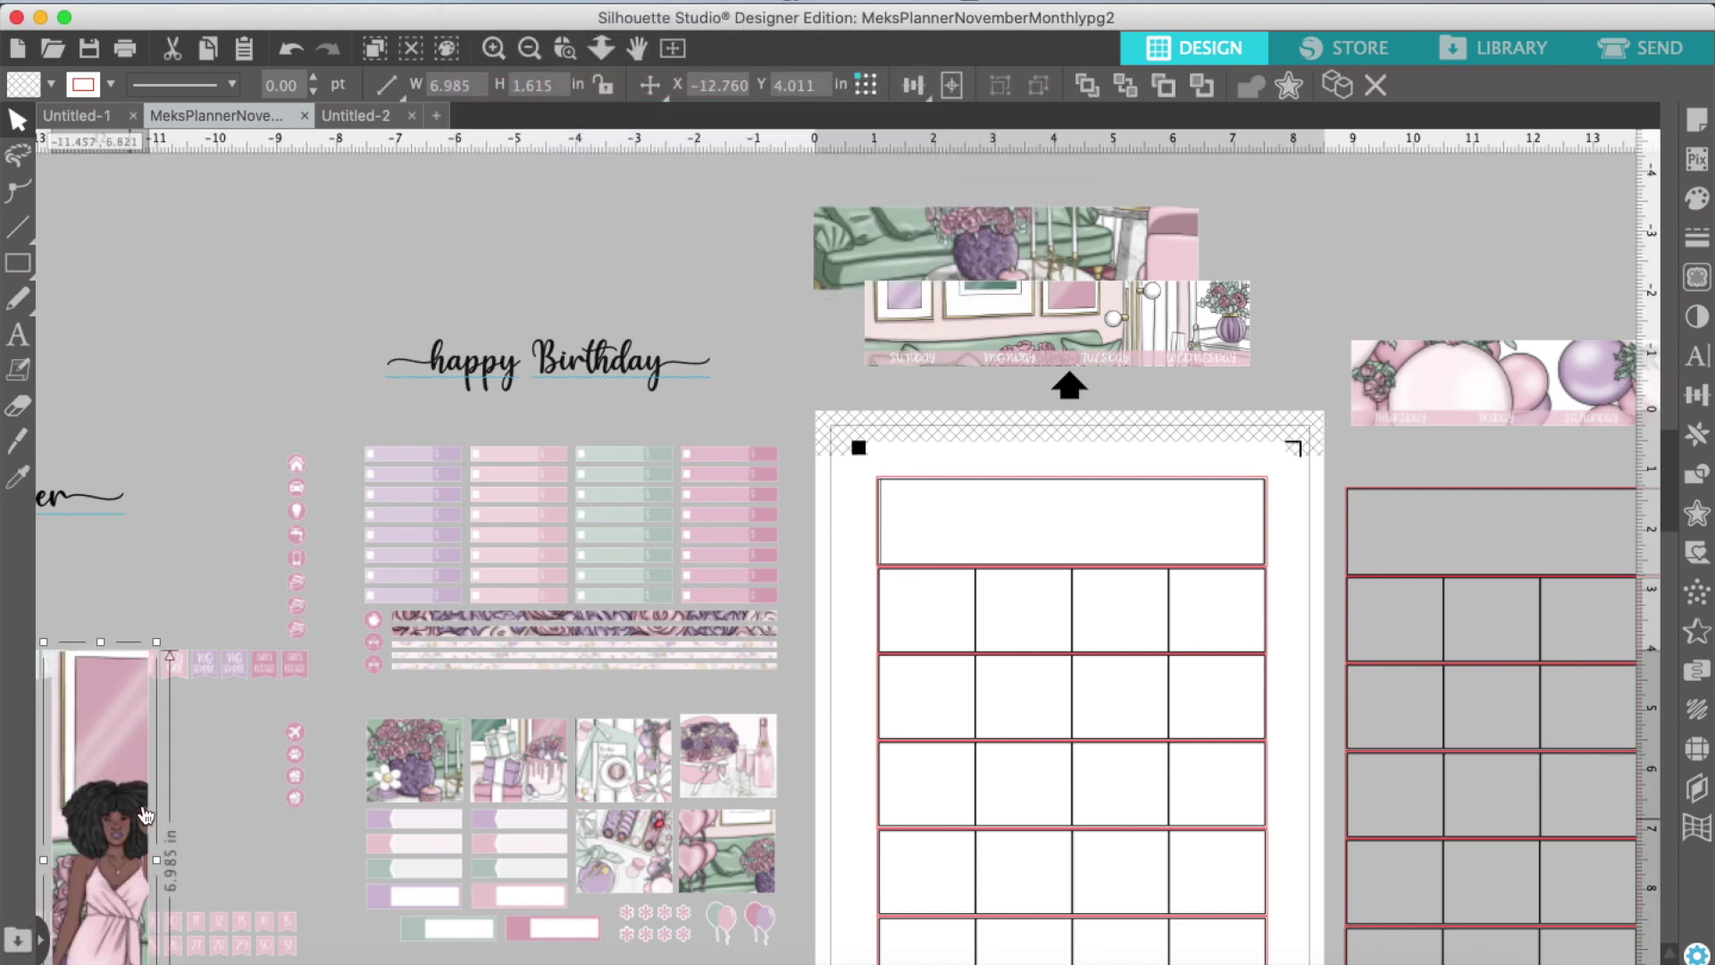
drag(103, 826, 1597, 423)
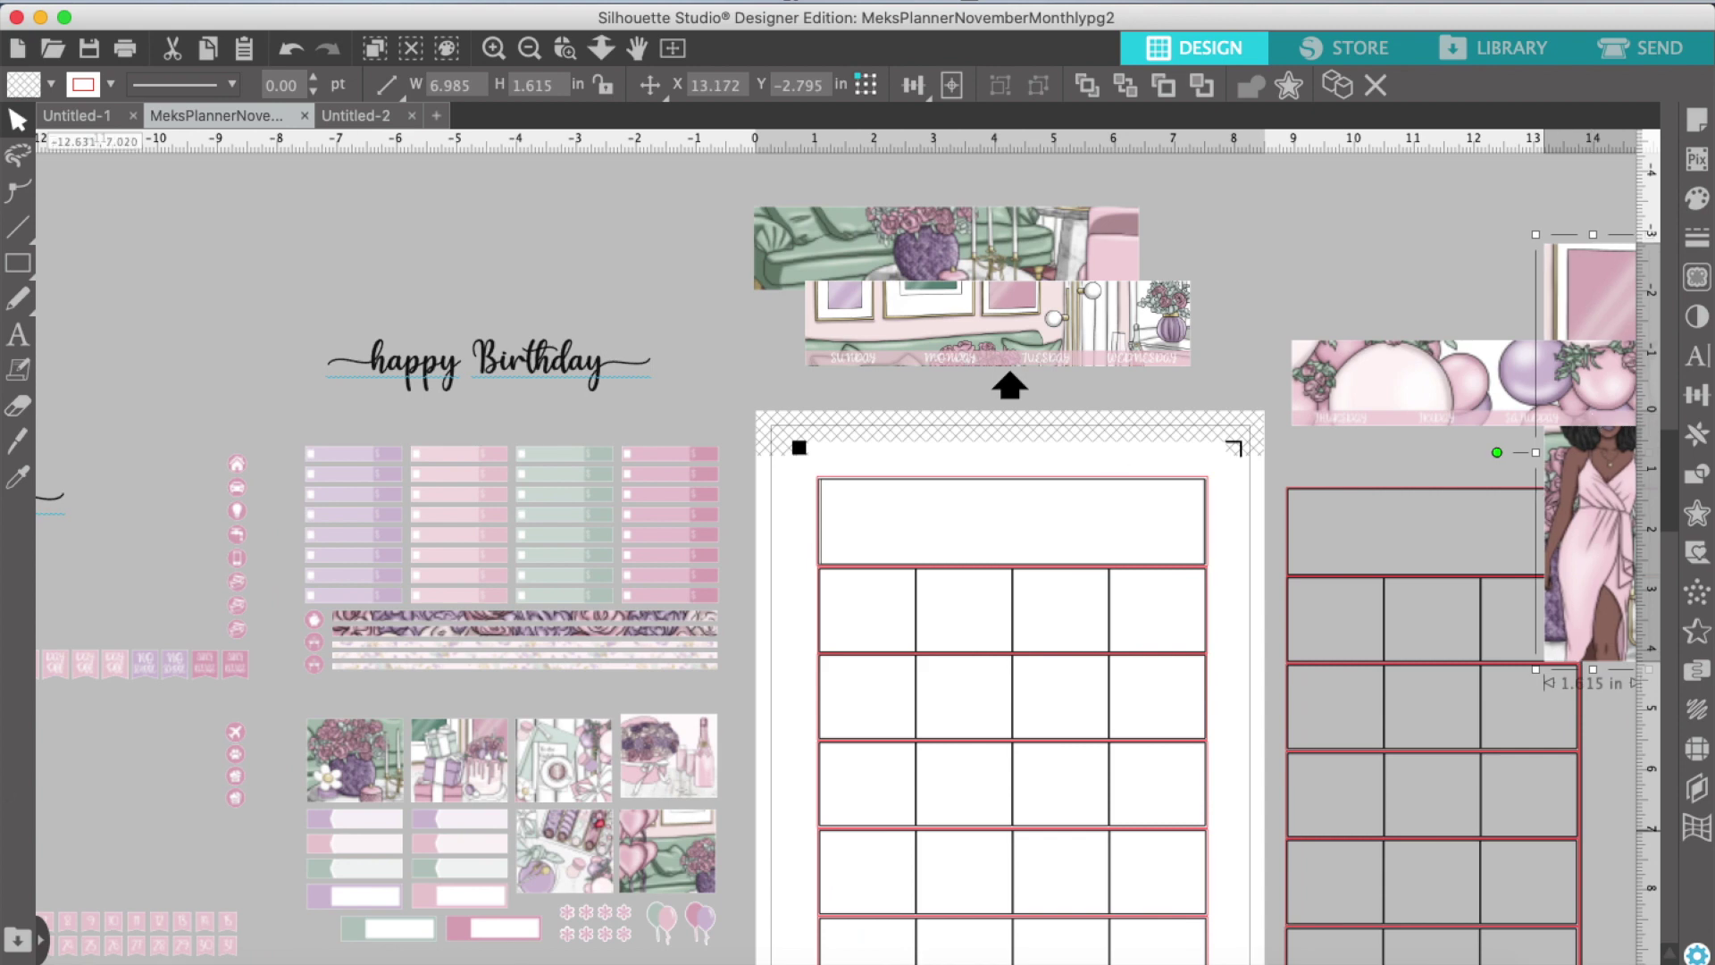
Step: Try to place the Sunday–Wednesday header in the top box of the first page
scroll(430, 734, left, 2)
scroll(431, 733, right, 3)
scroll(431, 733, right, 1)
click(493, 48)
drag(926, 195, 949, 494)
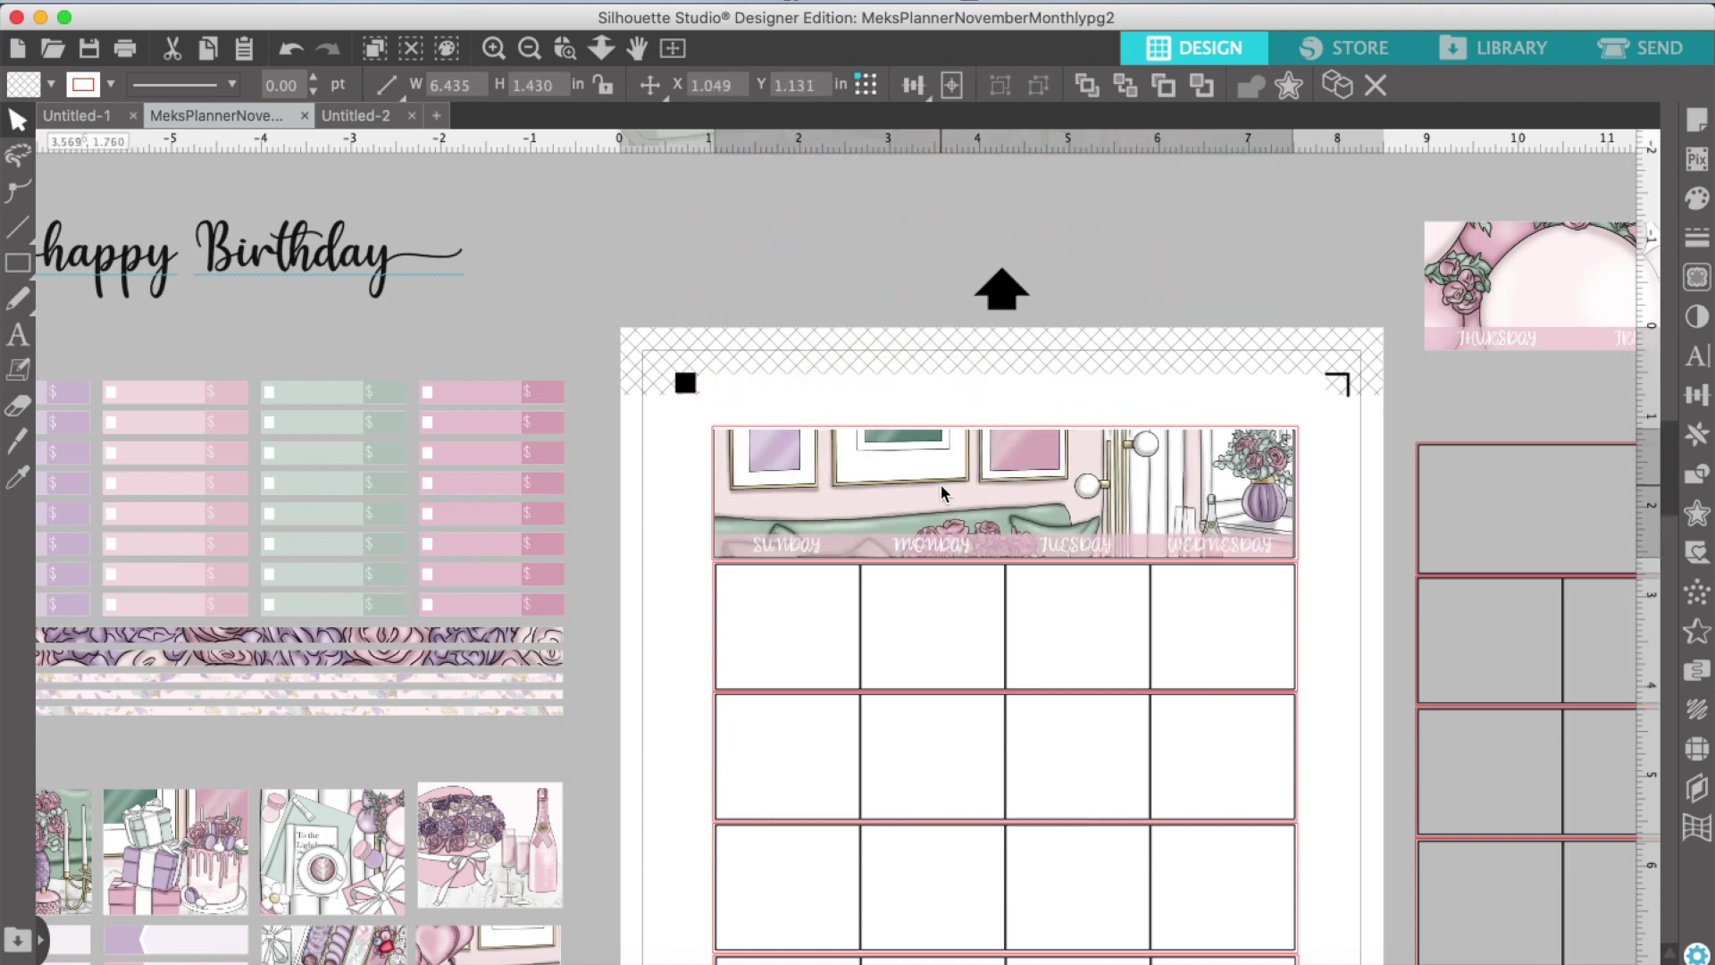
key(super+z)
Step: Separate the red offset outline from the first page's top header box and move it up out of the way
click(493, 49)
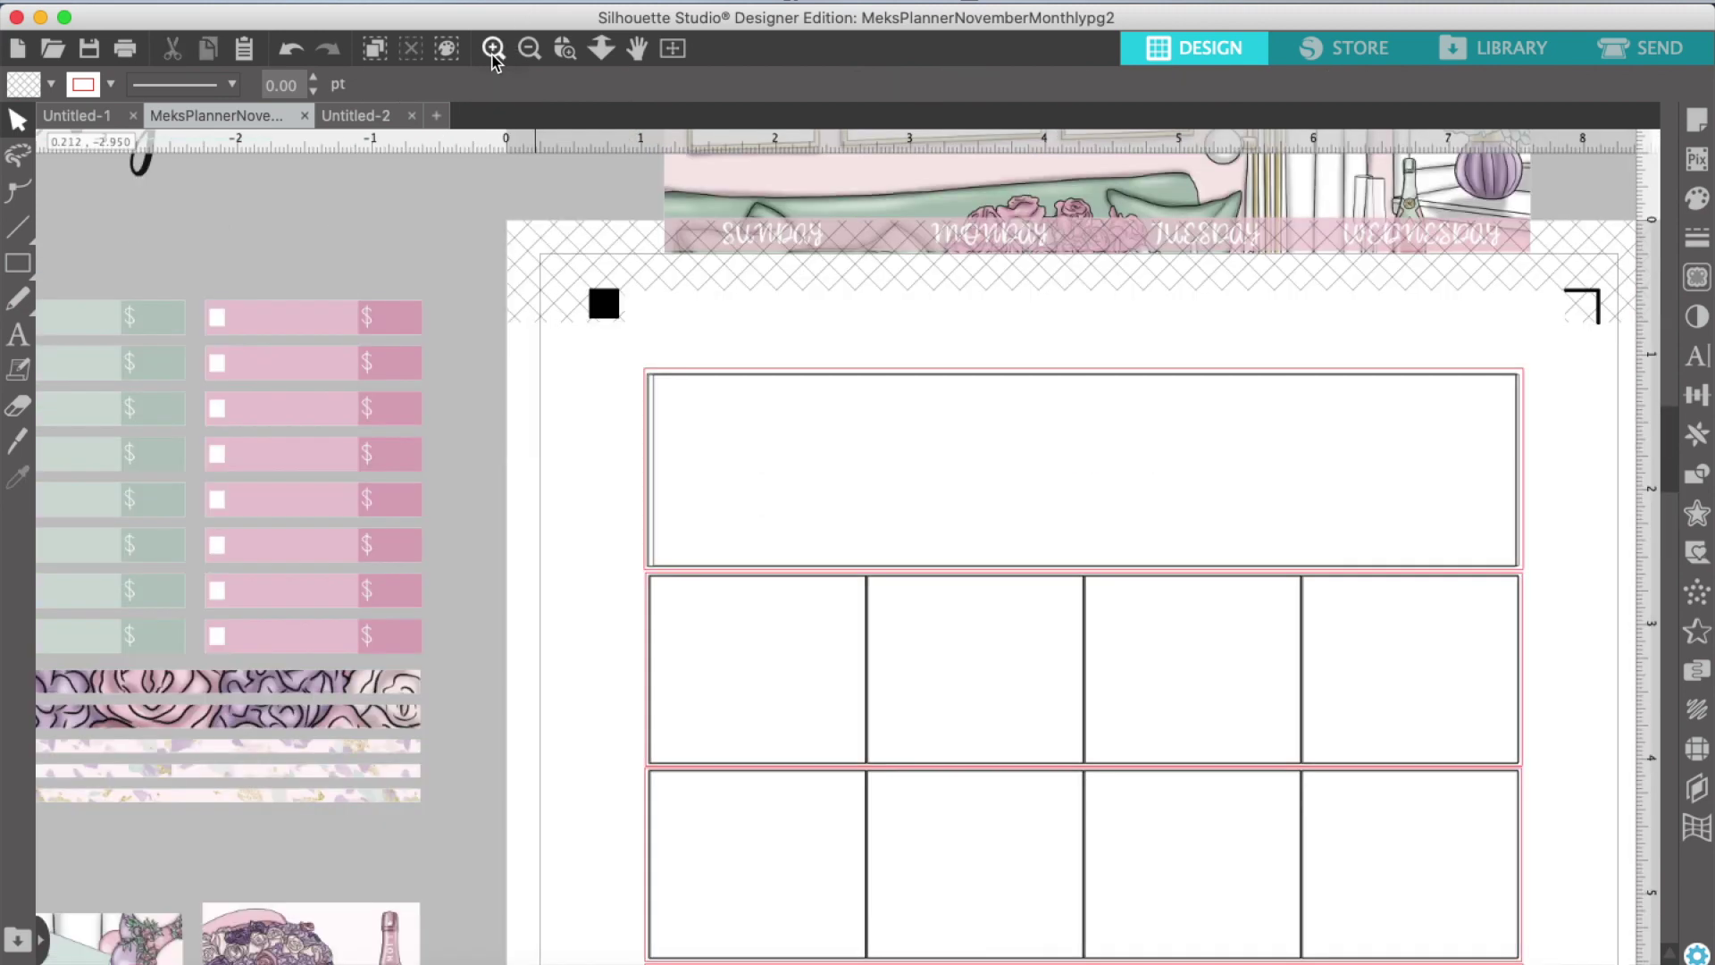
click(493, 56)
click(1047, 288)
right_click(1047, 288)
click(1106, 654)
click(892, 332)
click(767, 277)
right_click(767, 276)
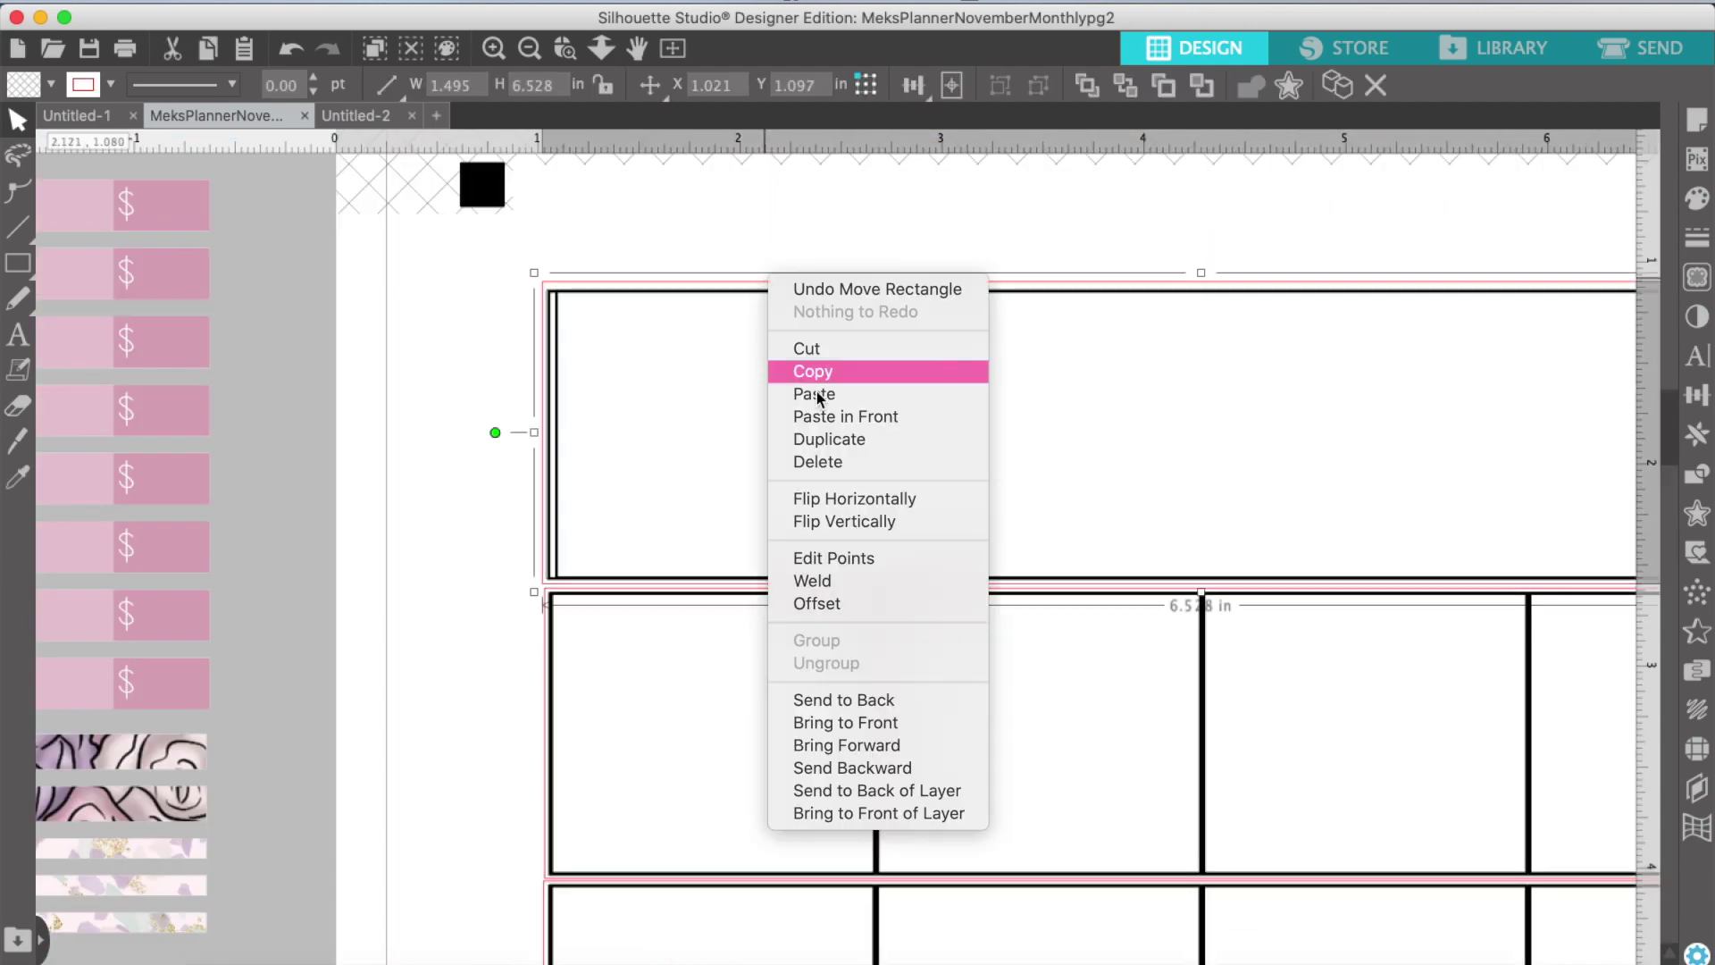
click(722, 286)
drag(722, 283, 660, 43)
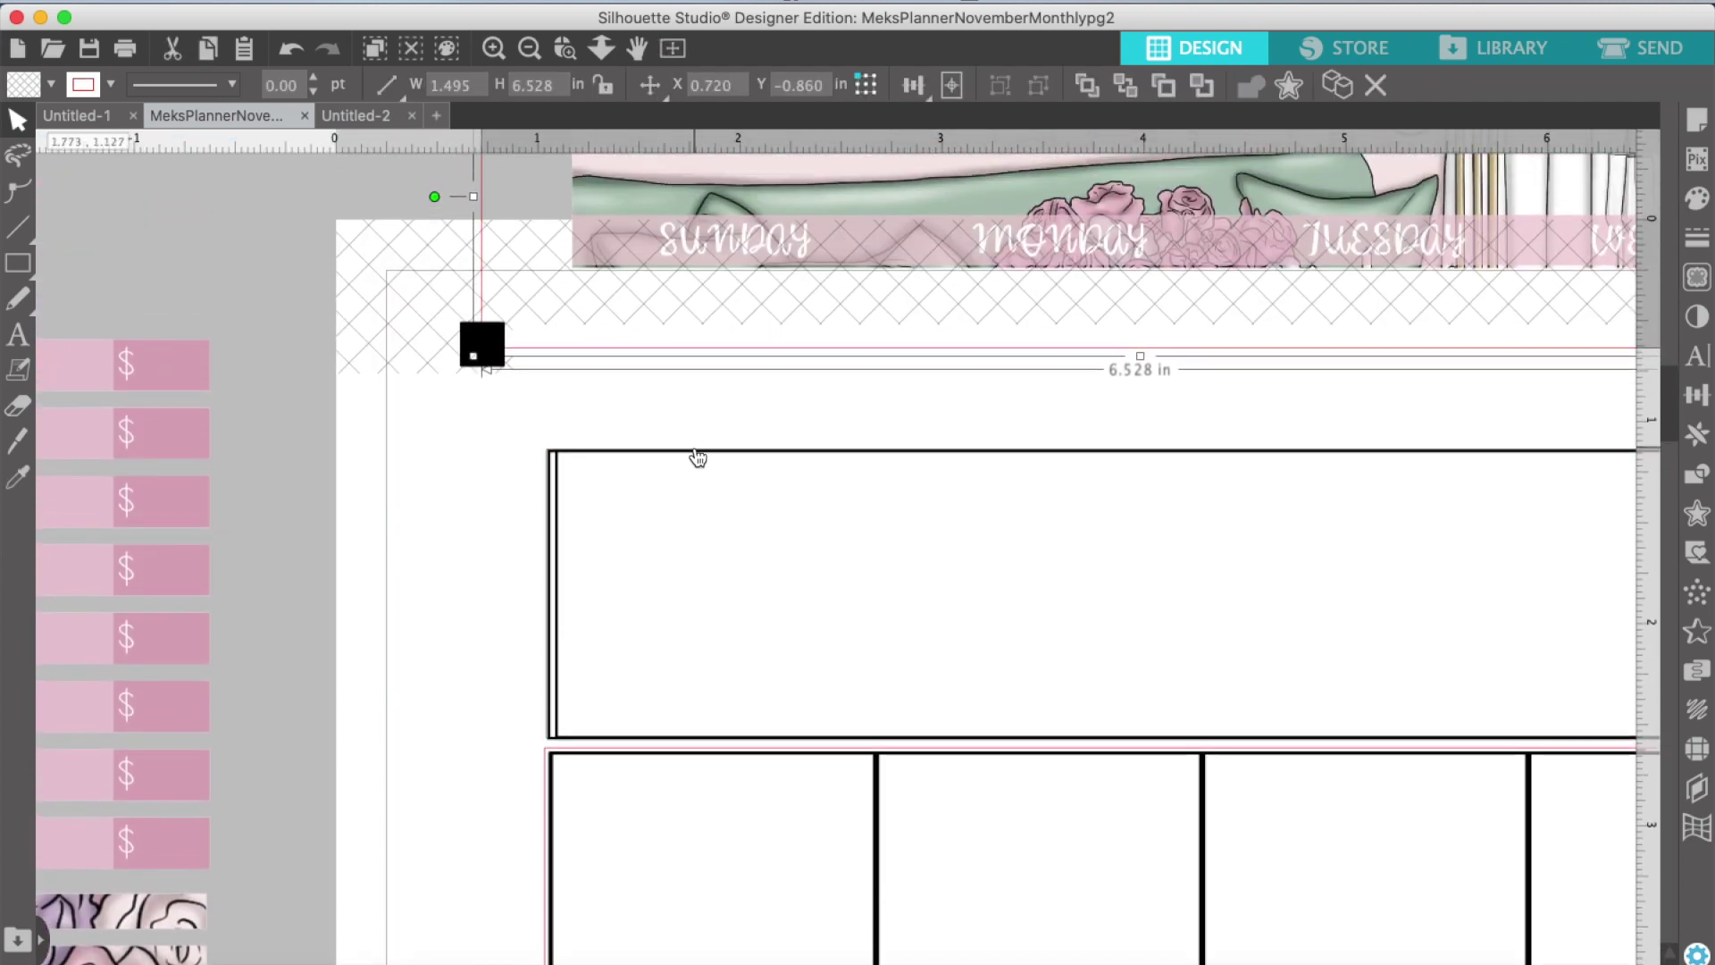
Step: Separate the two overlapping black frames of the header box and shift one of them upward
right_click(695, 449)
click(743, 819)
drag(547, 482, 551, 405)
right_click(553, 414)
click(615, 785)
click(521, 558)
click(783, 506)
scroll(782, 506, right, 5)
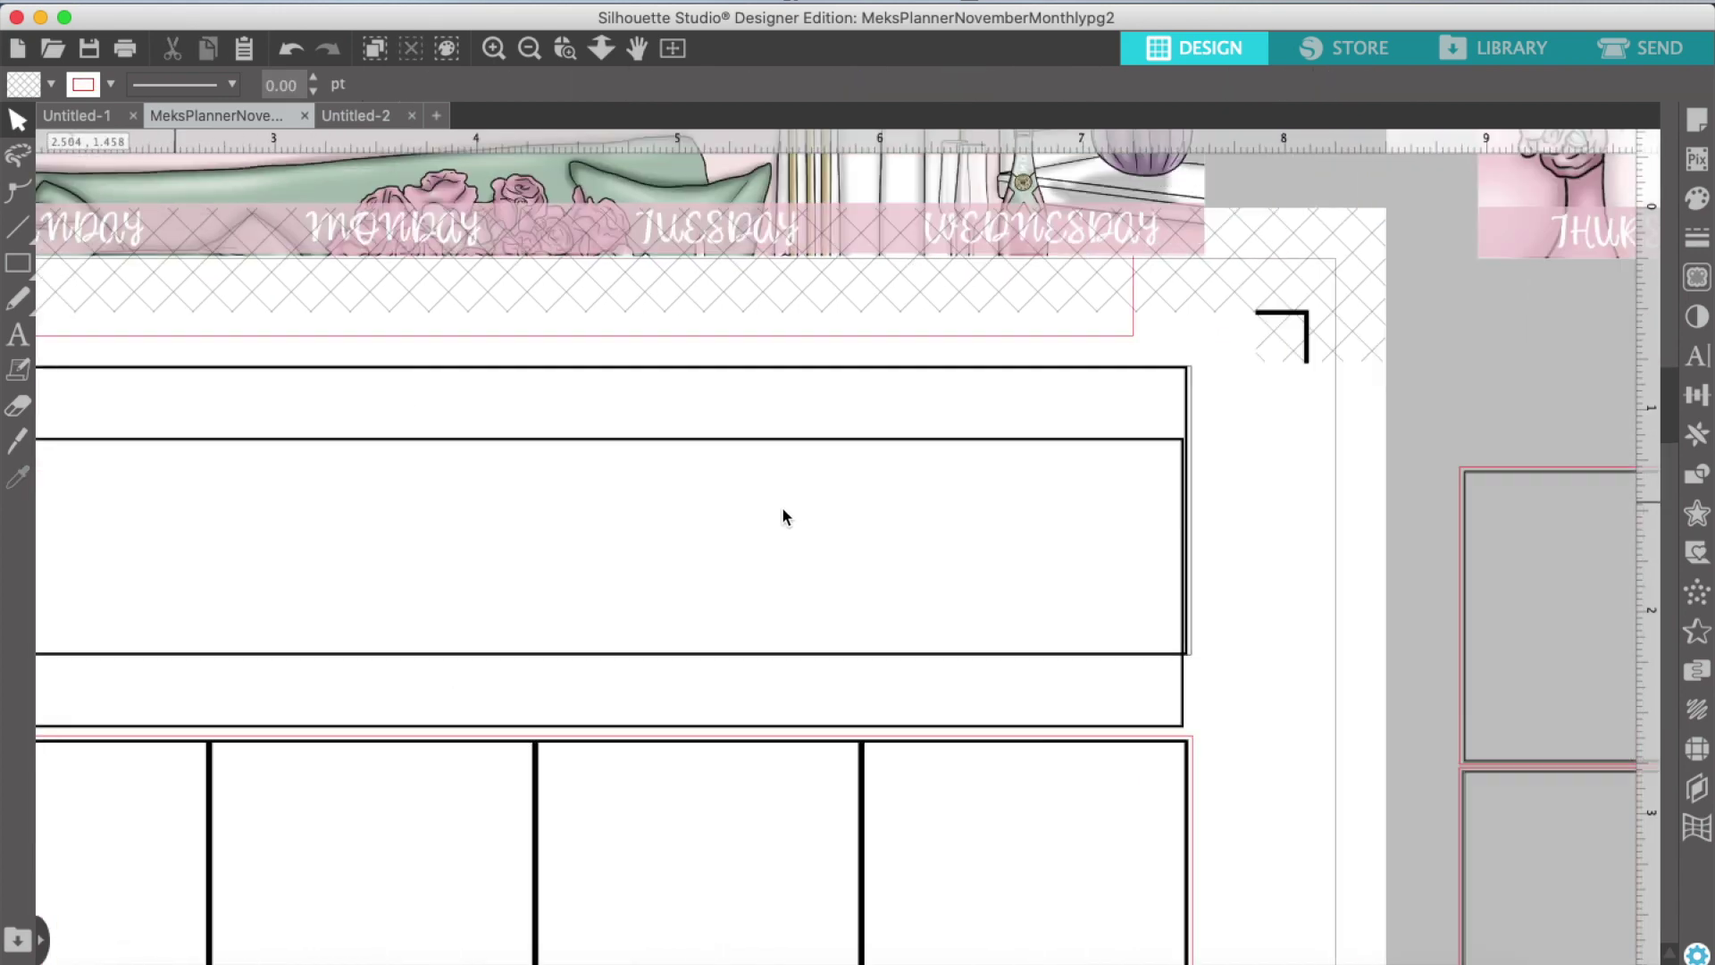
Step: Move the shifted black frame back down and line it up exactly with the other header box frame
click(1188, 405)
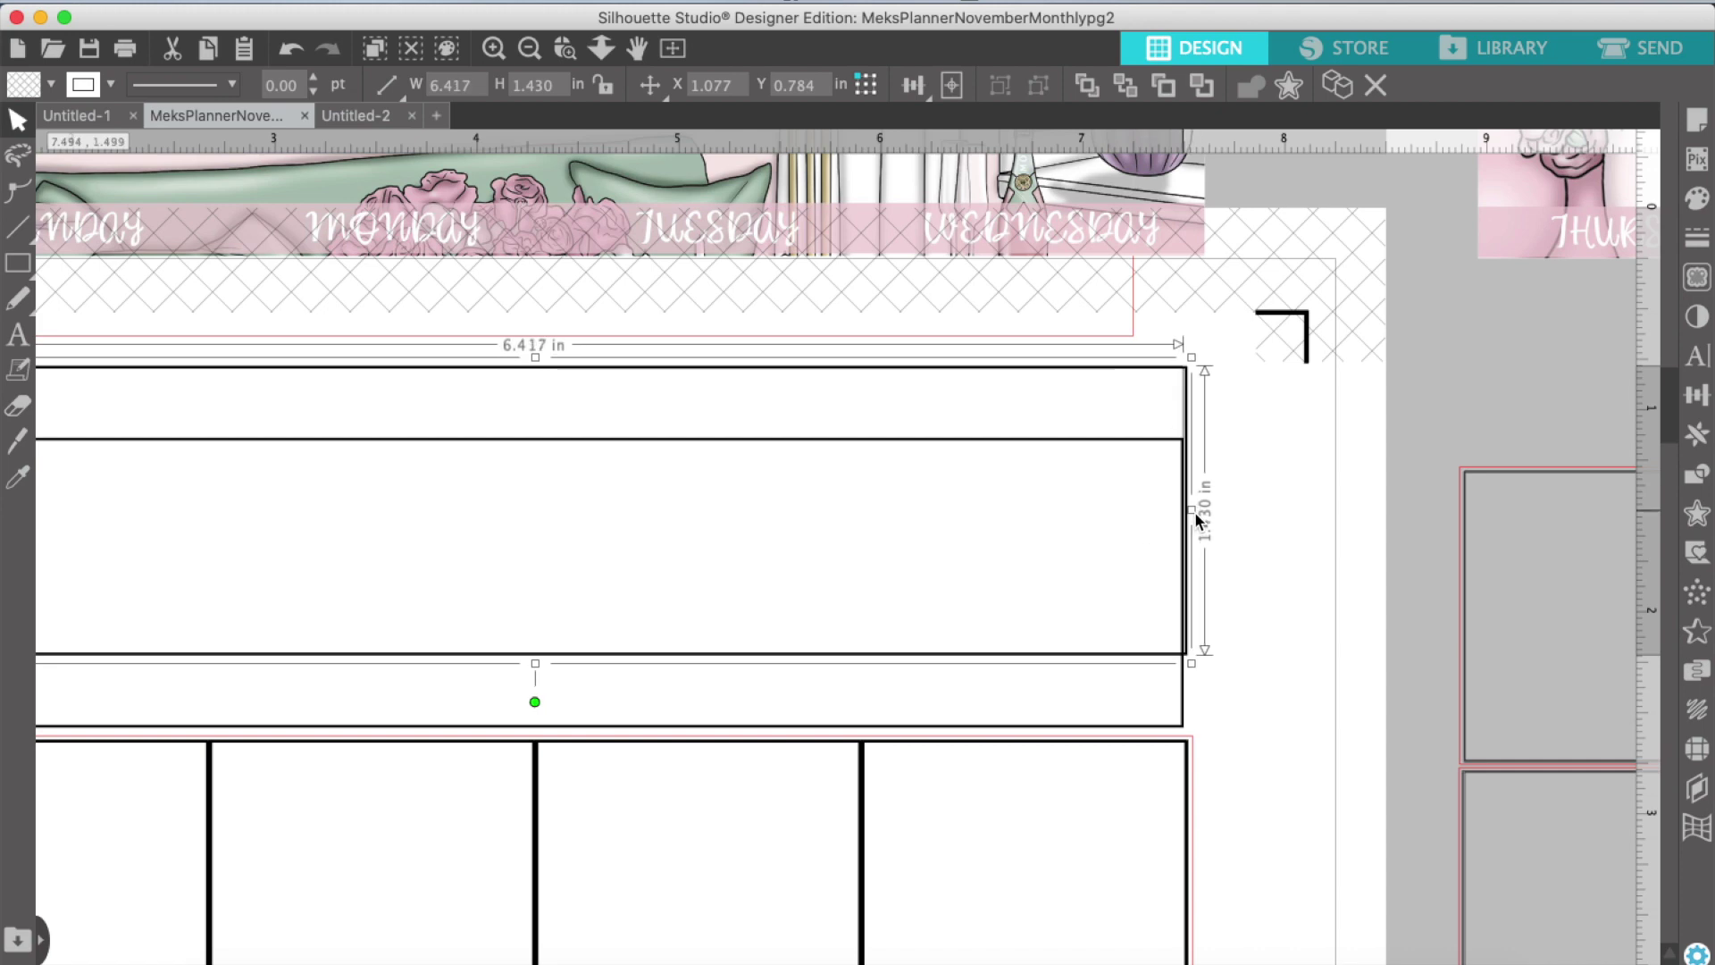
drag(1102, 373, 1099, 446)
scroll(1099, 446, left, 5)
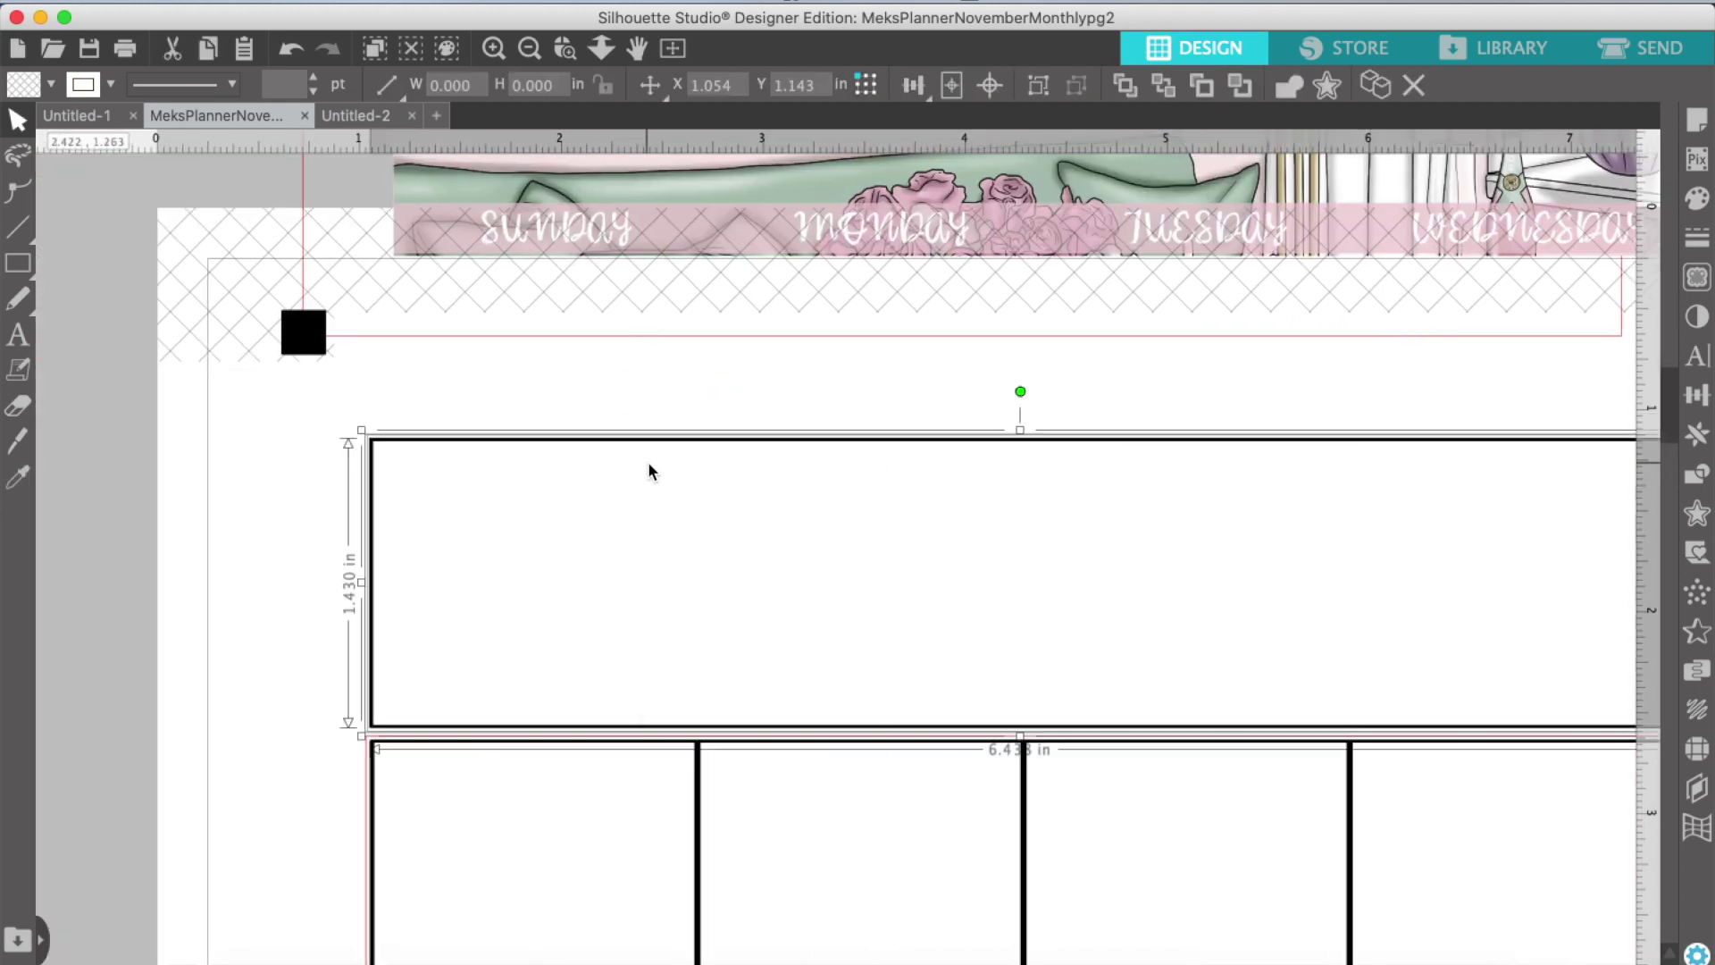
right_click(649, 463)
click(565, 358)
Step: Move the red offset outline back around the top header box
drag(703, 337, 630, 716)
scroll(702, 736, right, 3)
click(692, 382)
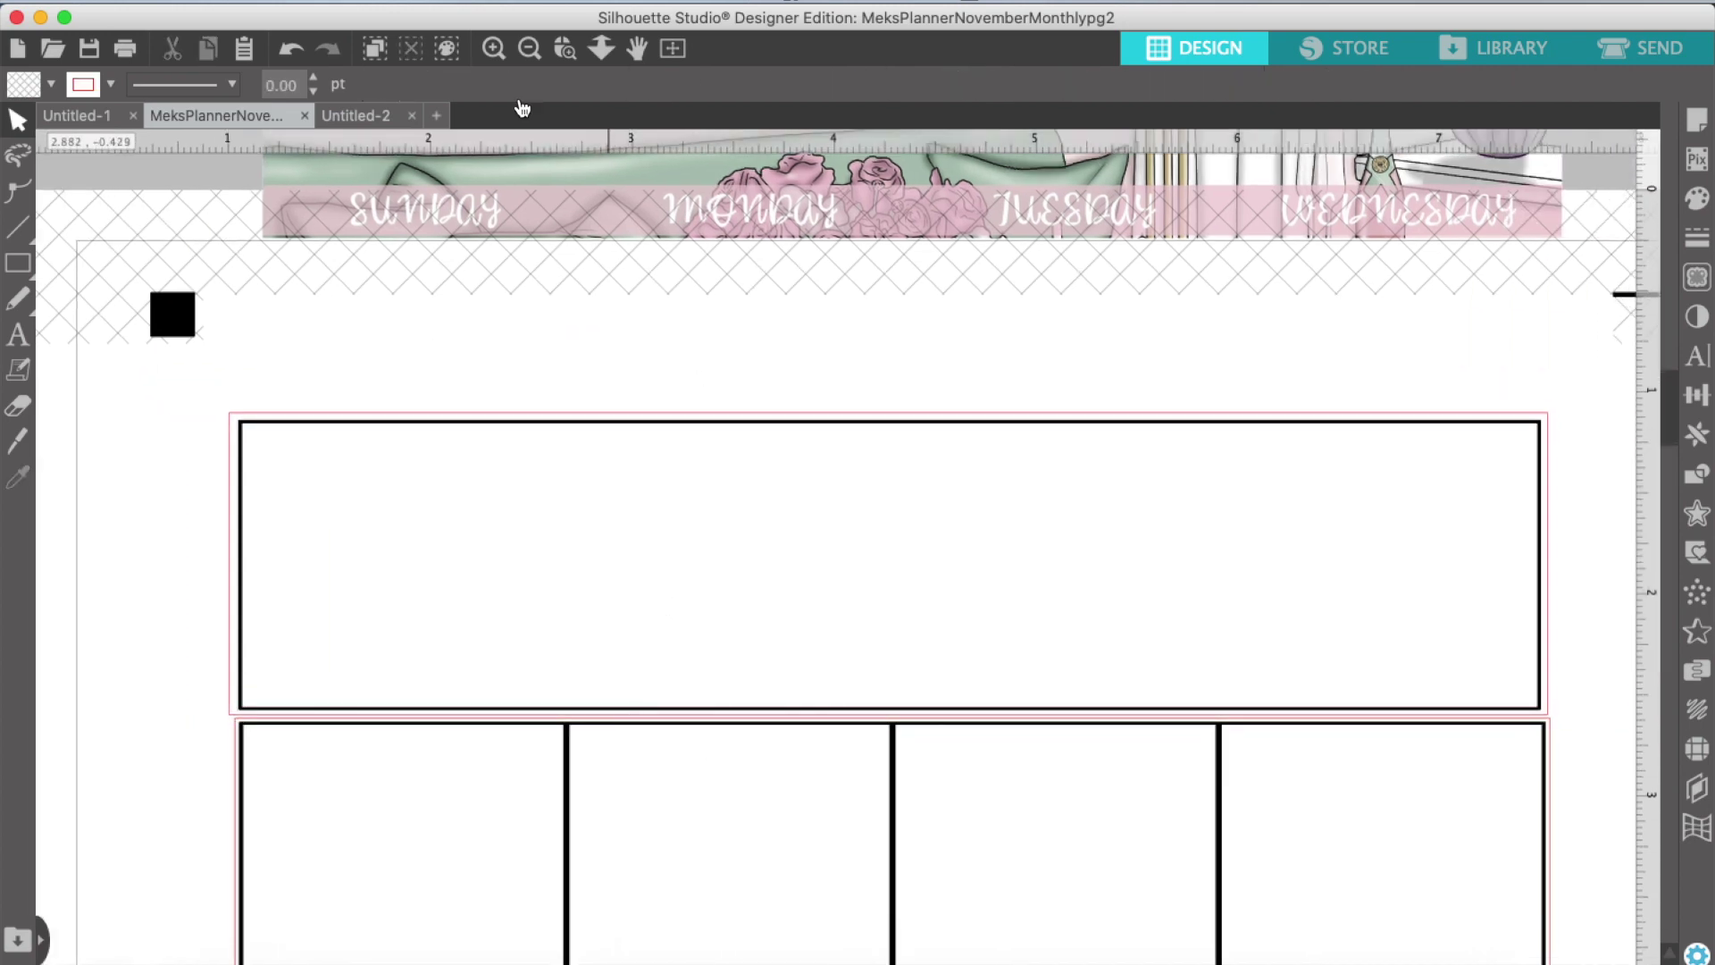
Step: Move the first page's header box up away from the calendar rows and narrow its red outline evenly around the black frame
drag(166, 641, 486, 600)
drag(540, 420, 541, 374)
click(137, 508)
click(231, 473)
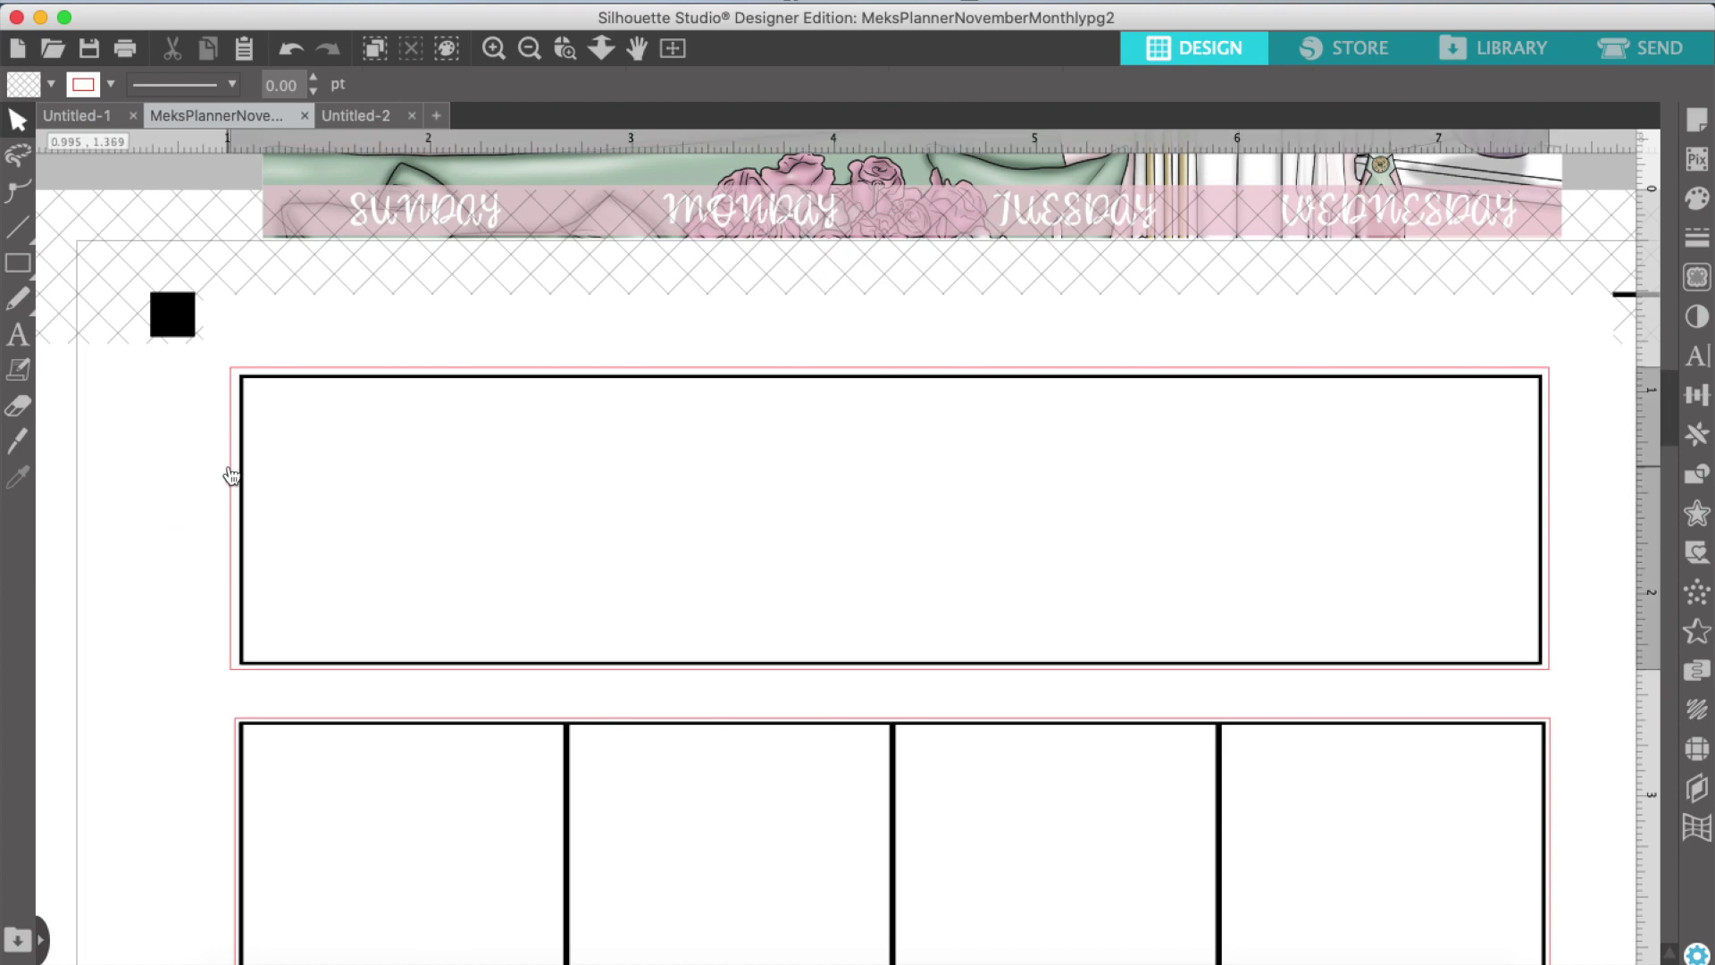
click(232, 476)
drag(223, 521, 225, 521)
drag(890, 360, 891, 363)
click(871, 359)
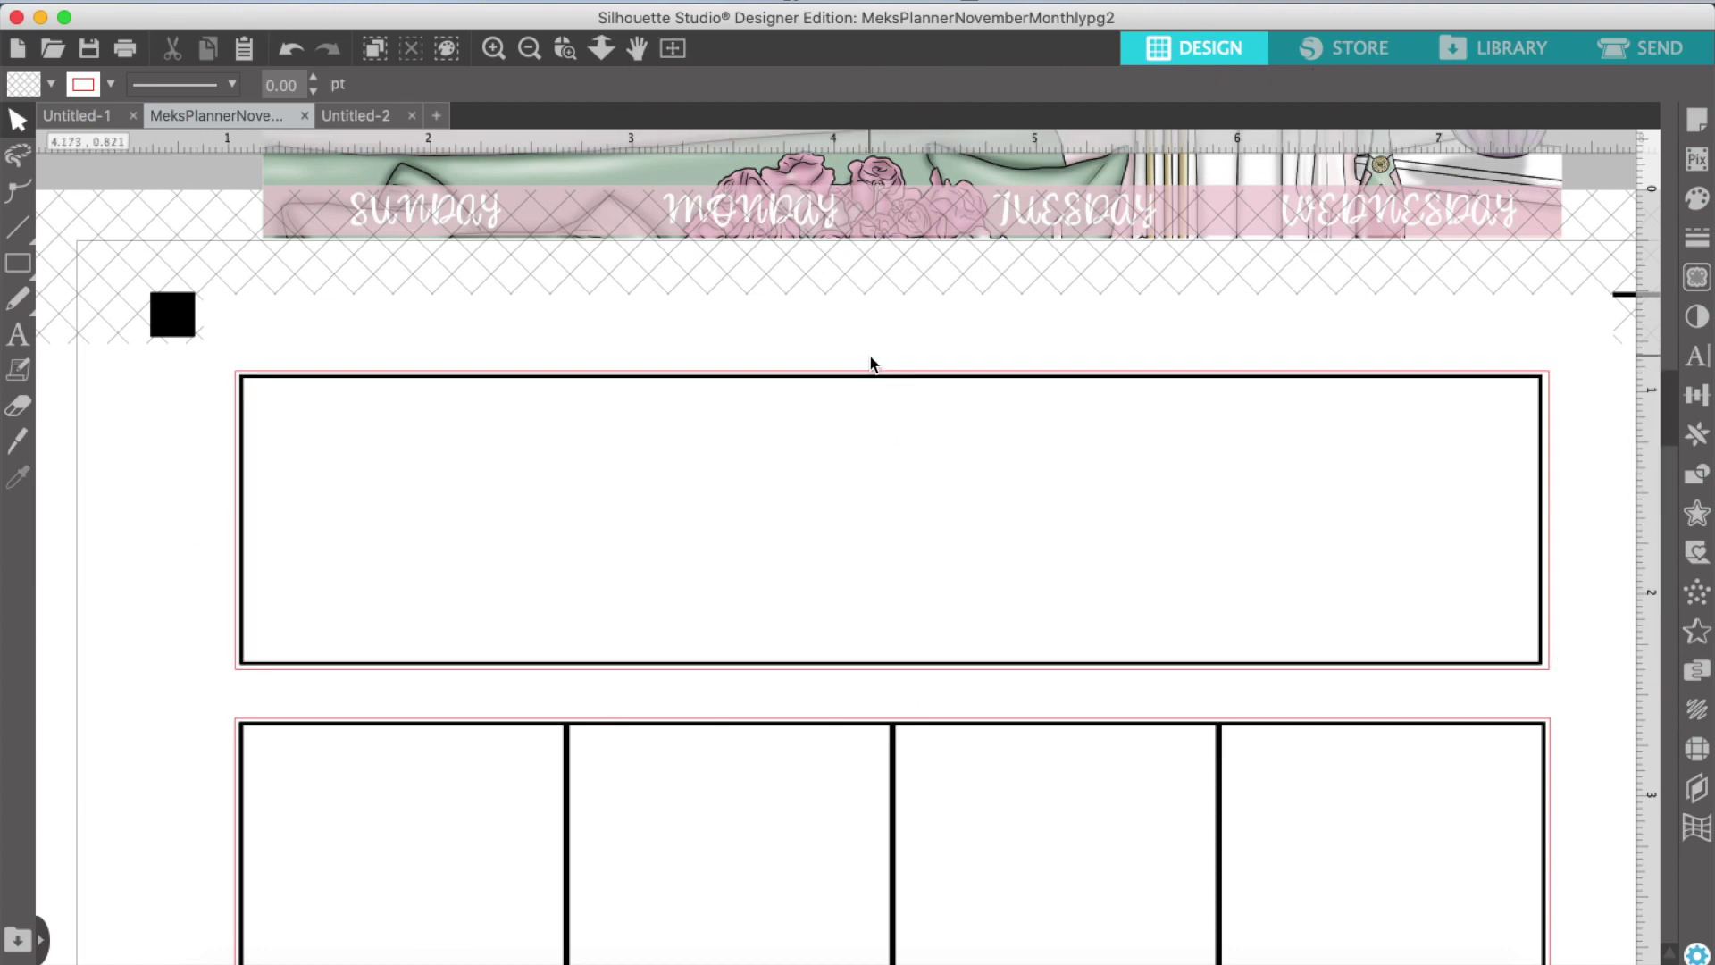
Step: Fit the Sunday to Wednesday artwork into the first page's header box and send it to the back behind the frame
click(872, 379)
right_click(875, 403)
click(912, 915)
click(691, 316)
drag(926, 150, 902, 583)
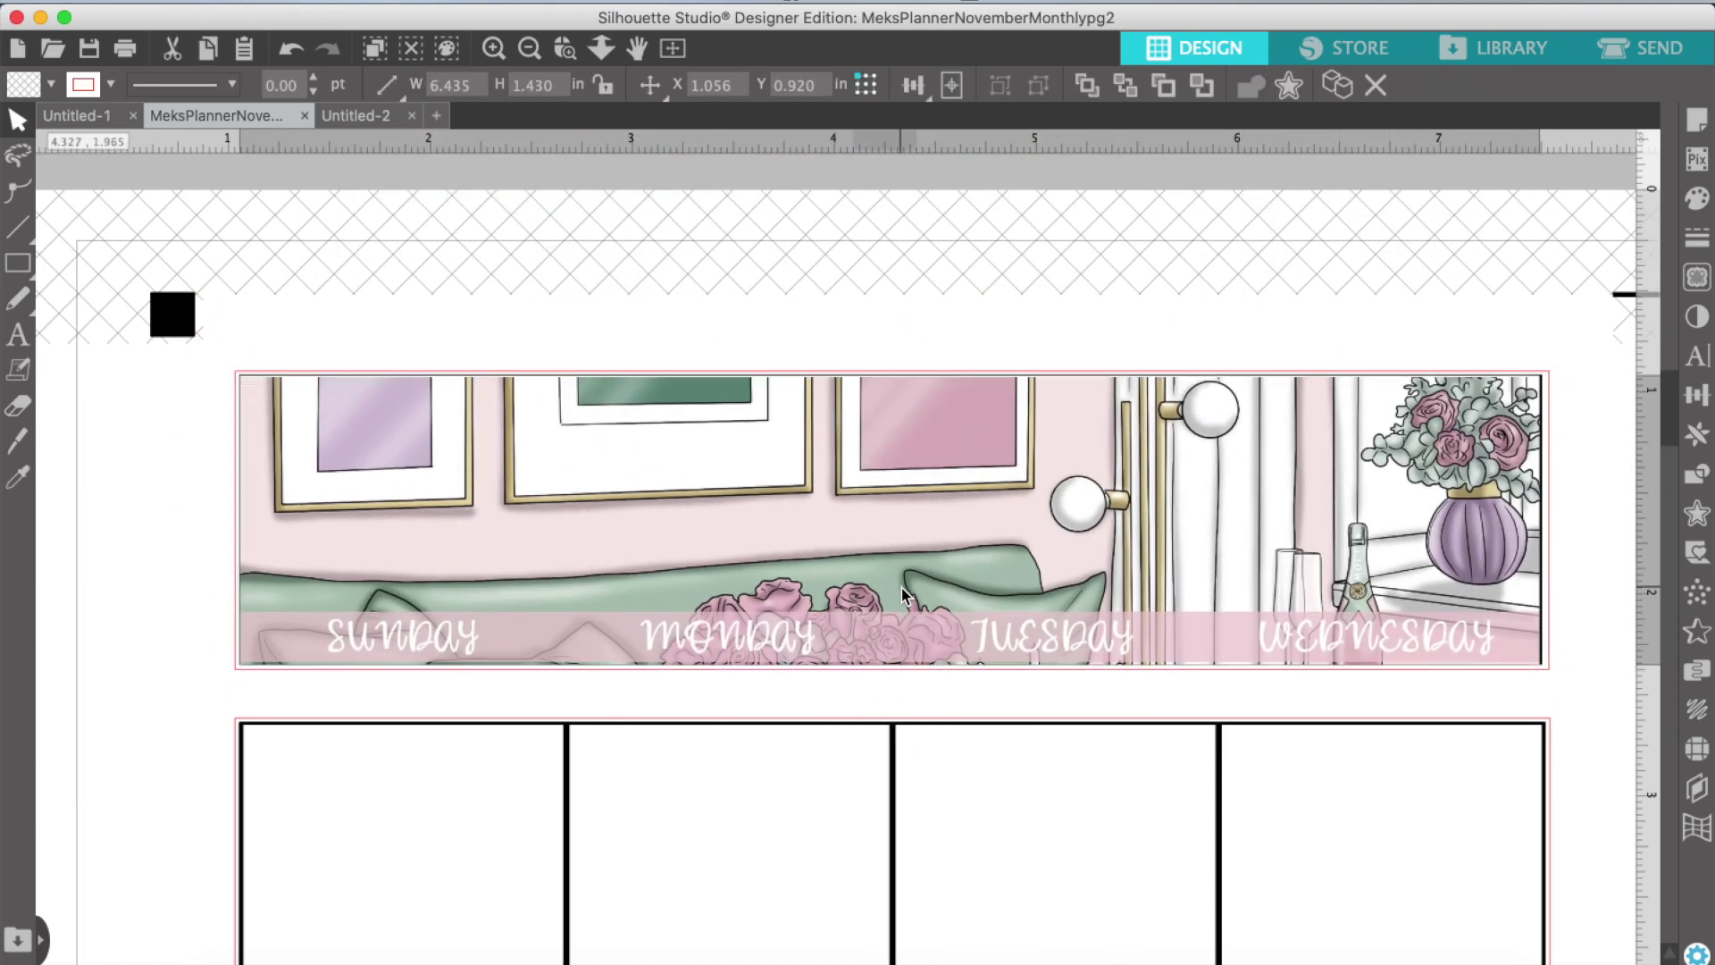
right_click(934, 496)
scroll(998, 901, down, 2)
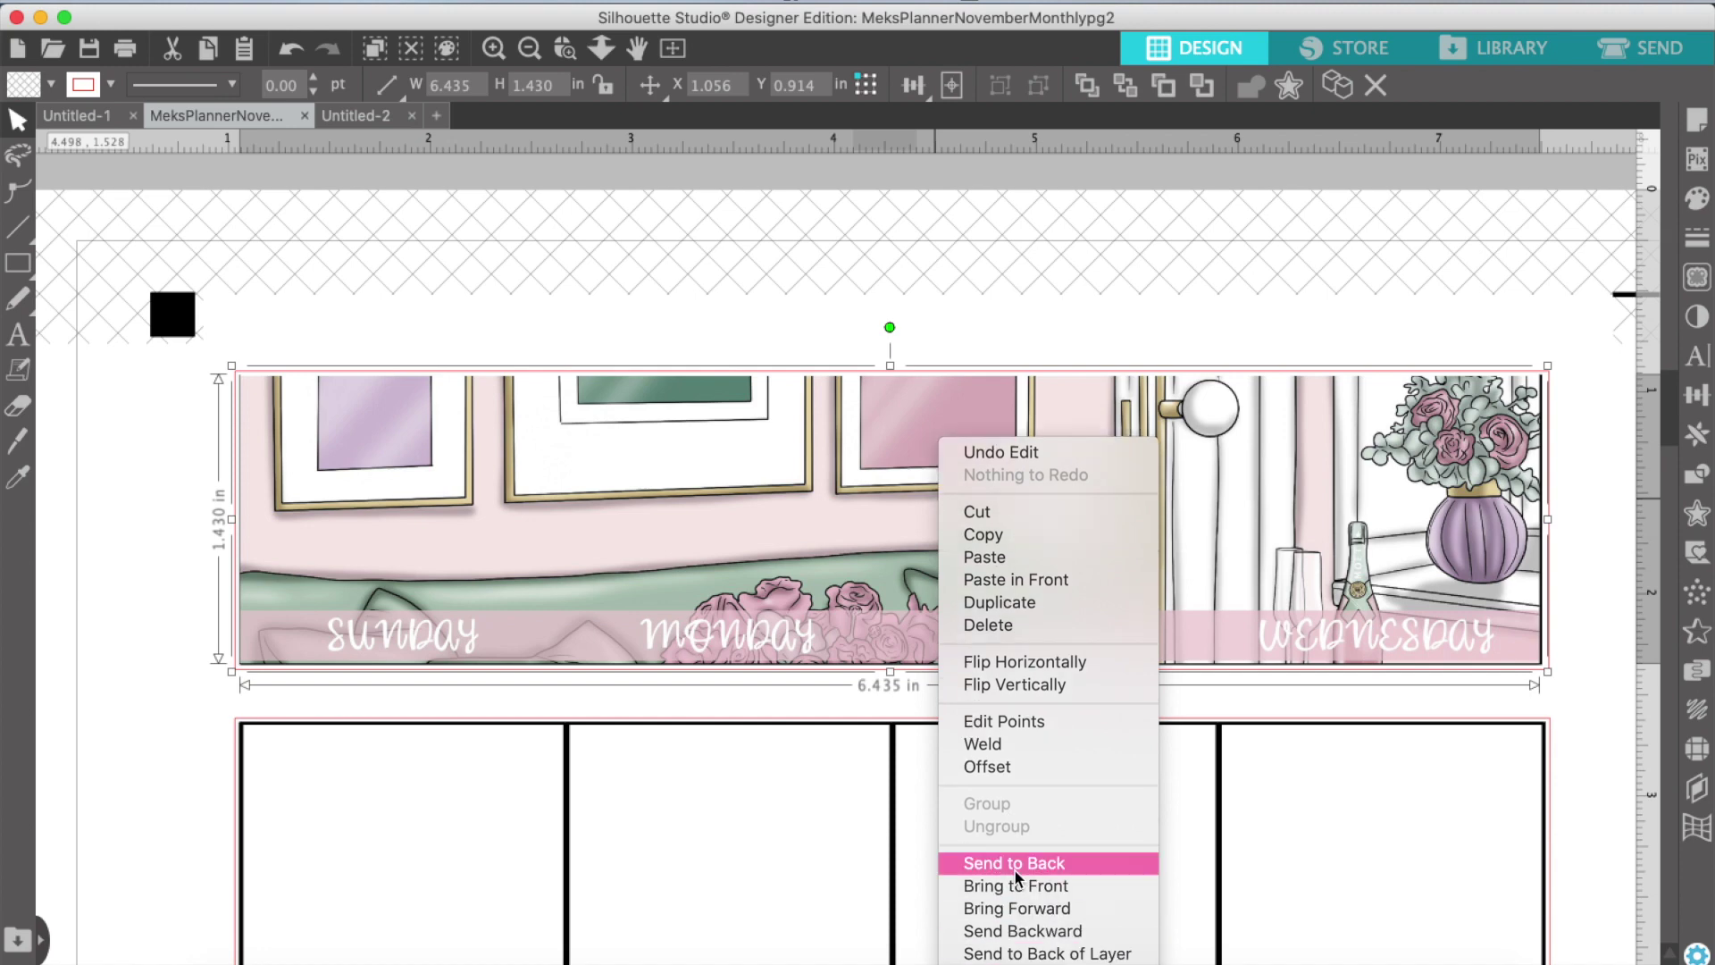
click(1015, 863)
Step: Group the first header's artwork, black frame and red outline, and nudge the group slightly to the left
drag(190, 450, 369, 450)
right_click(369, 449)
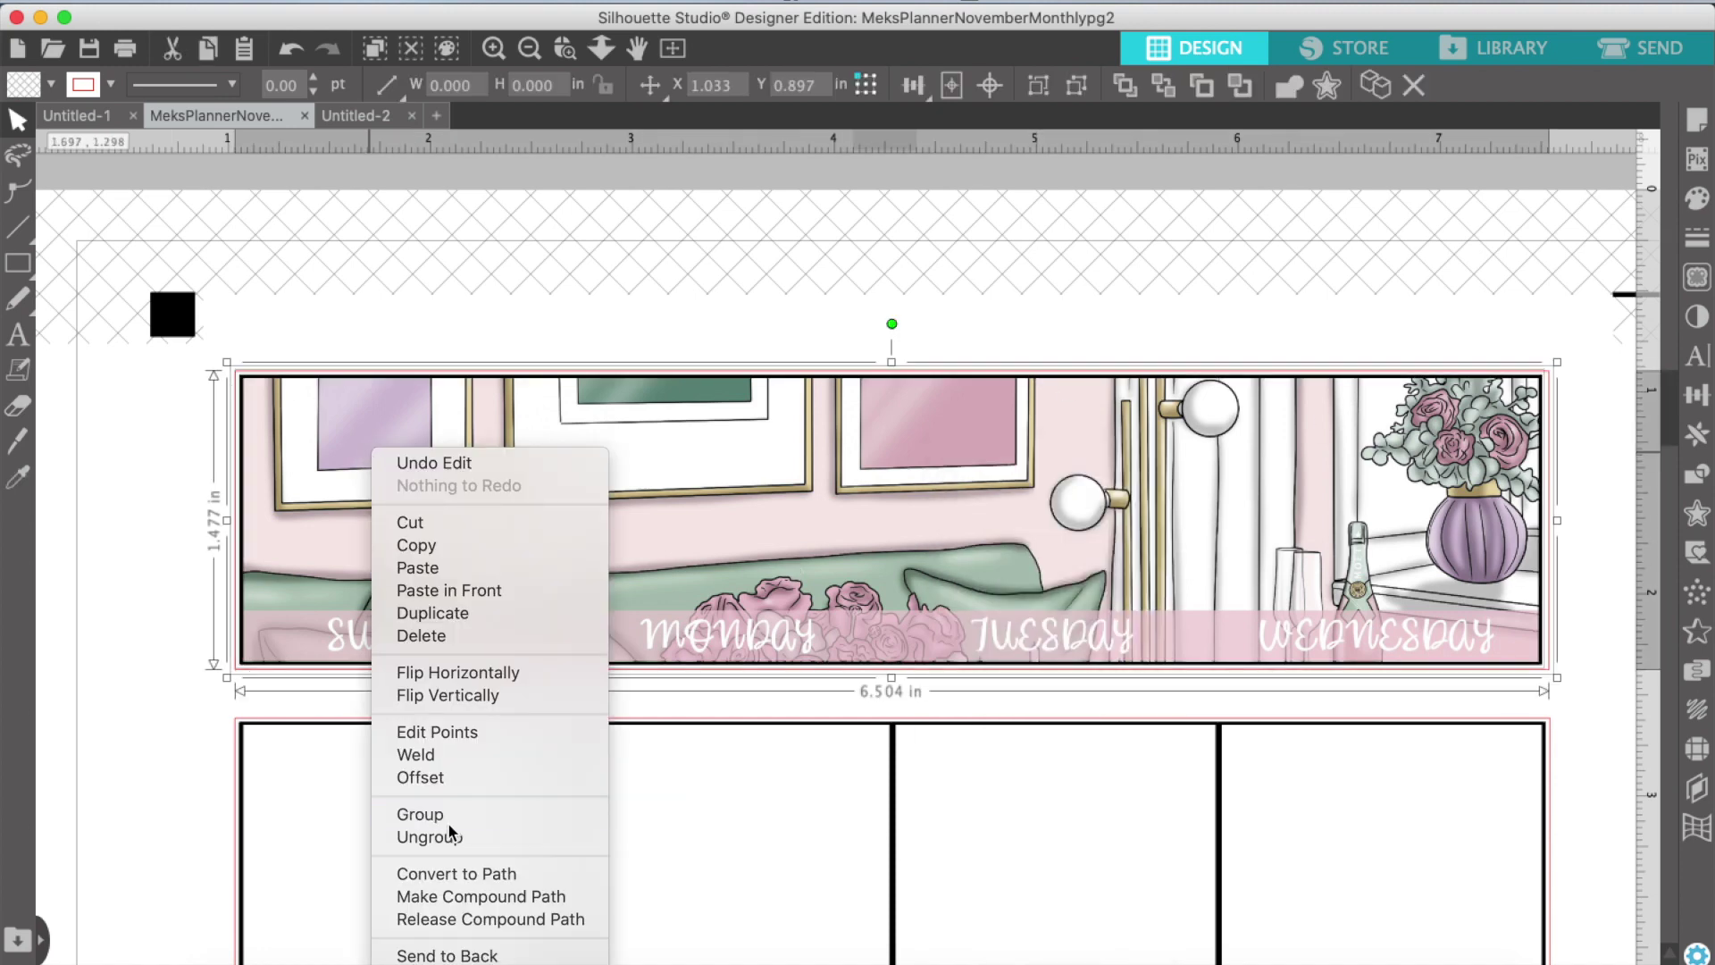
click(448, 815)
drag(721, 467, 713, 468)
click(639, 314)
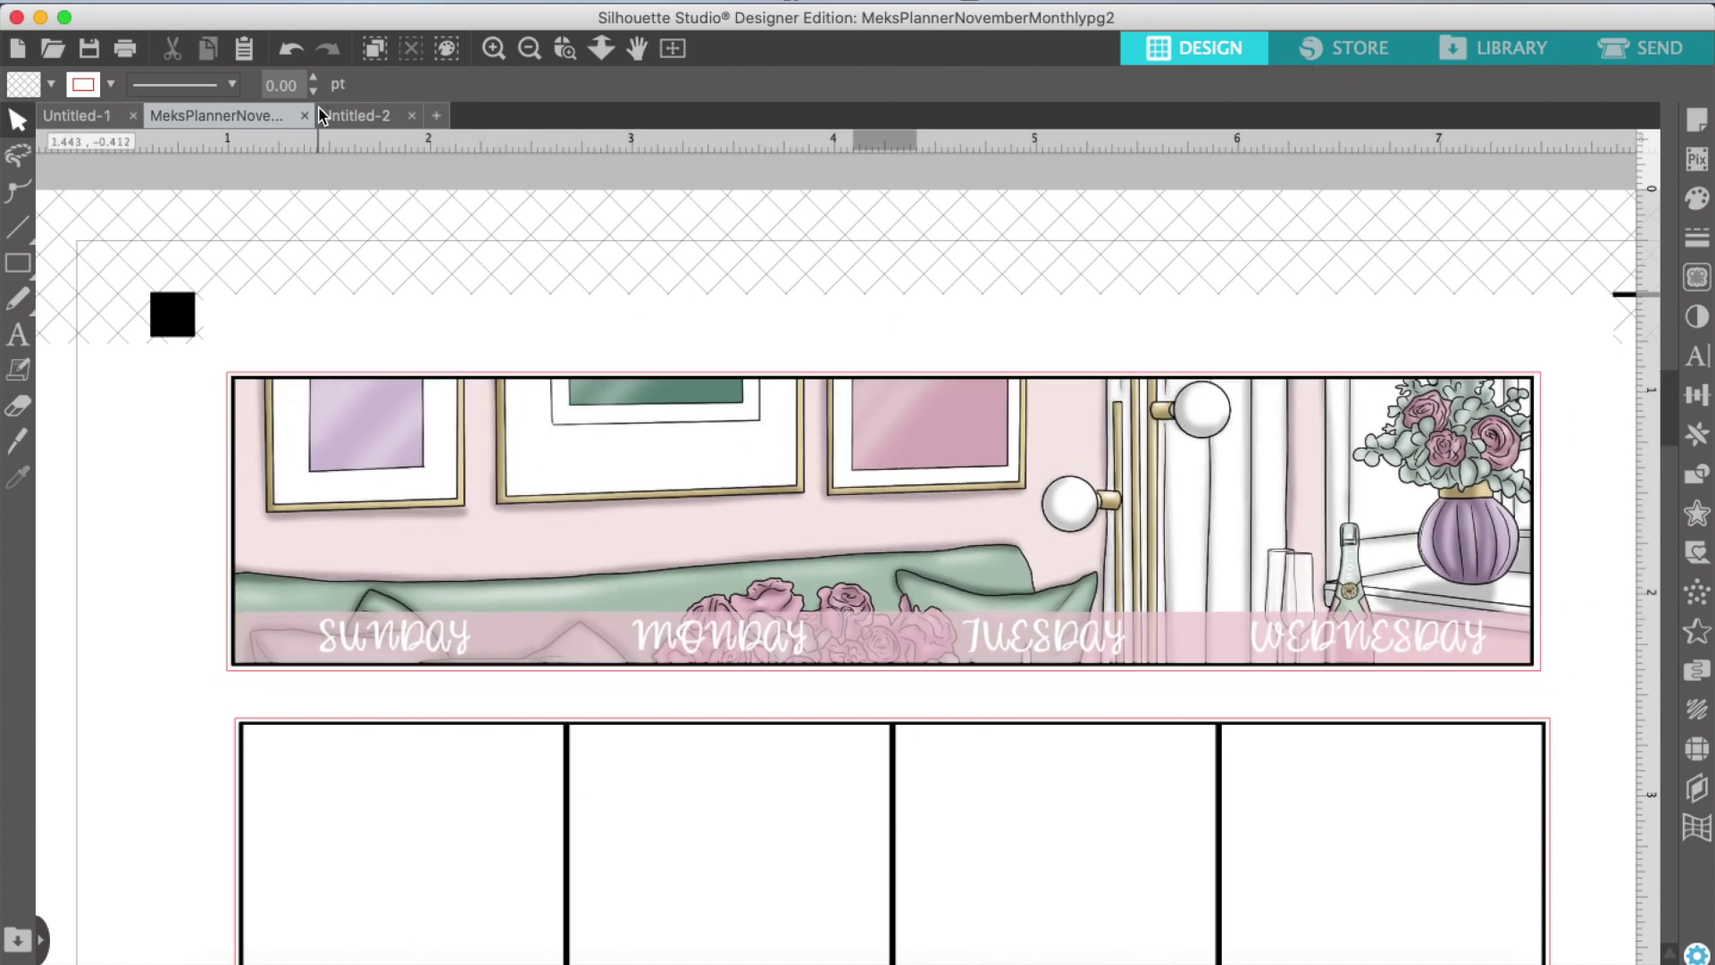
Step: Place the green sofa artwork over the first calendar row of the first page and send it to the back
click(529, 49)
drag(776, 183, 877, 728)
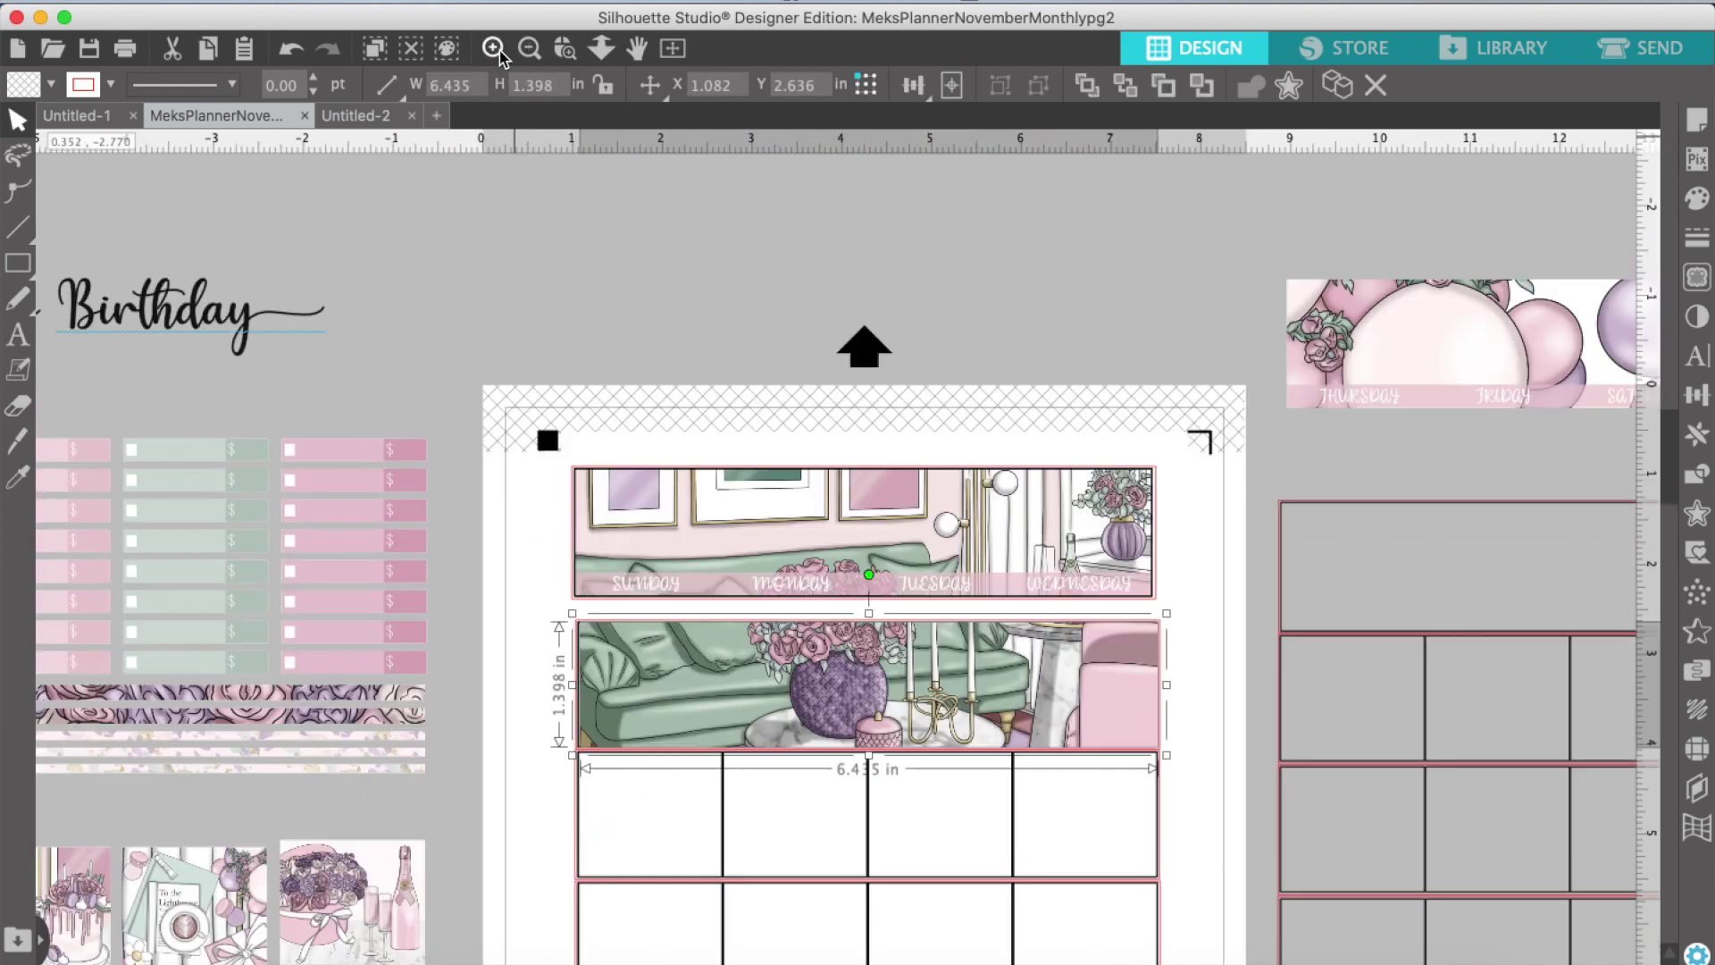
click(494, 49)
click(494, 49)
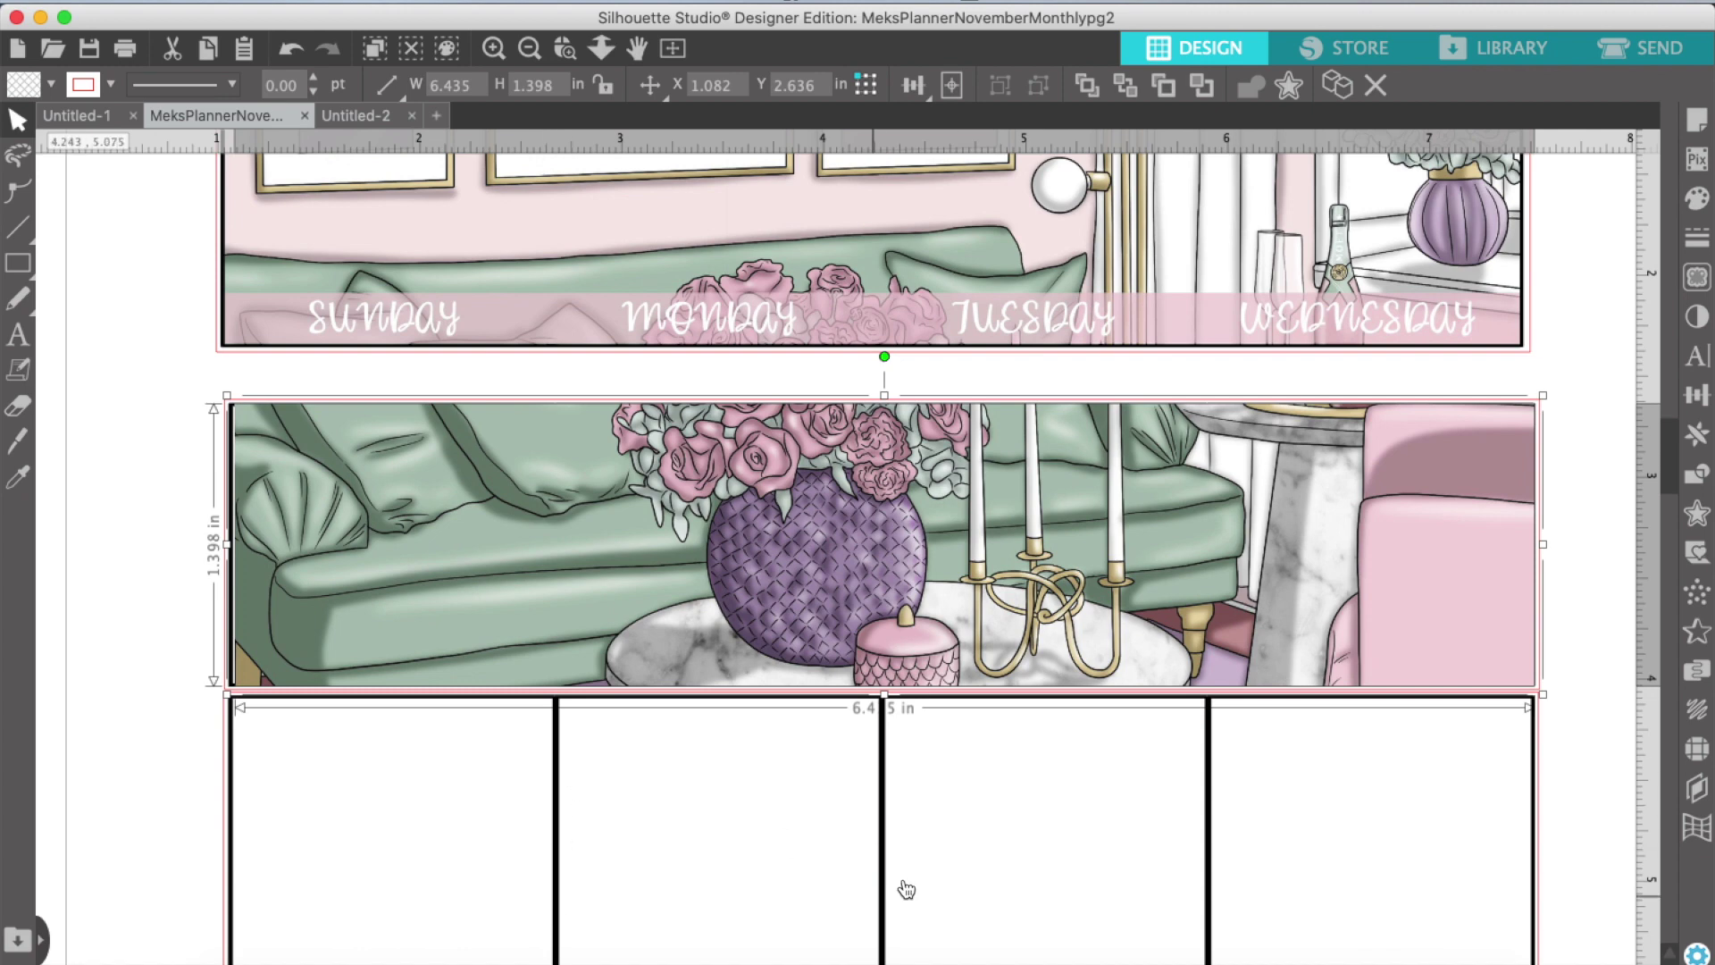
right_click(627, 542)
click(717, 876)
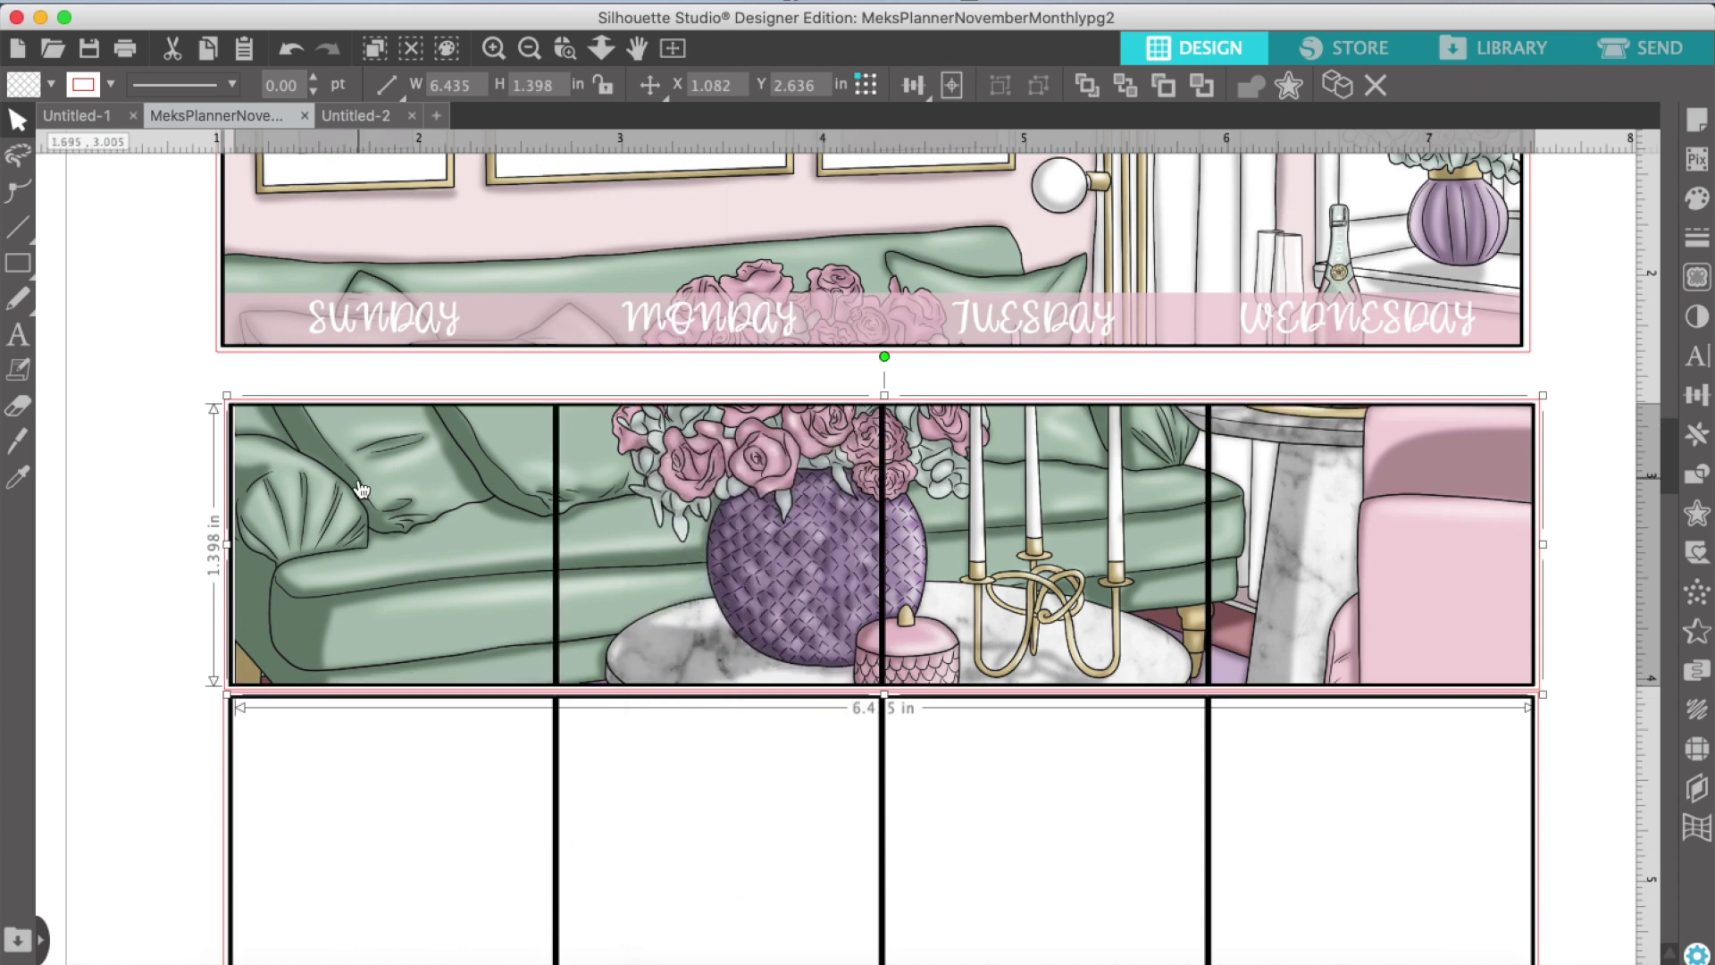
Step: Group the sofa artwork with its row frame and outline, and move the header group down to sit just above that row
drag(168, 446, 1559, 496)
right_click(1506, 494)
click(1521, 857)
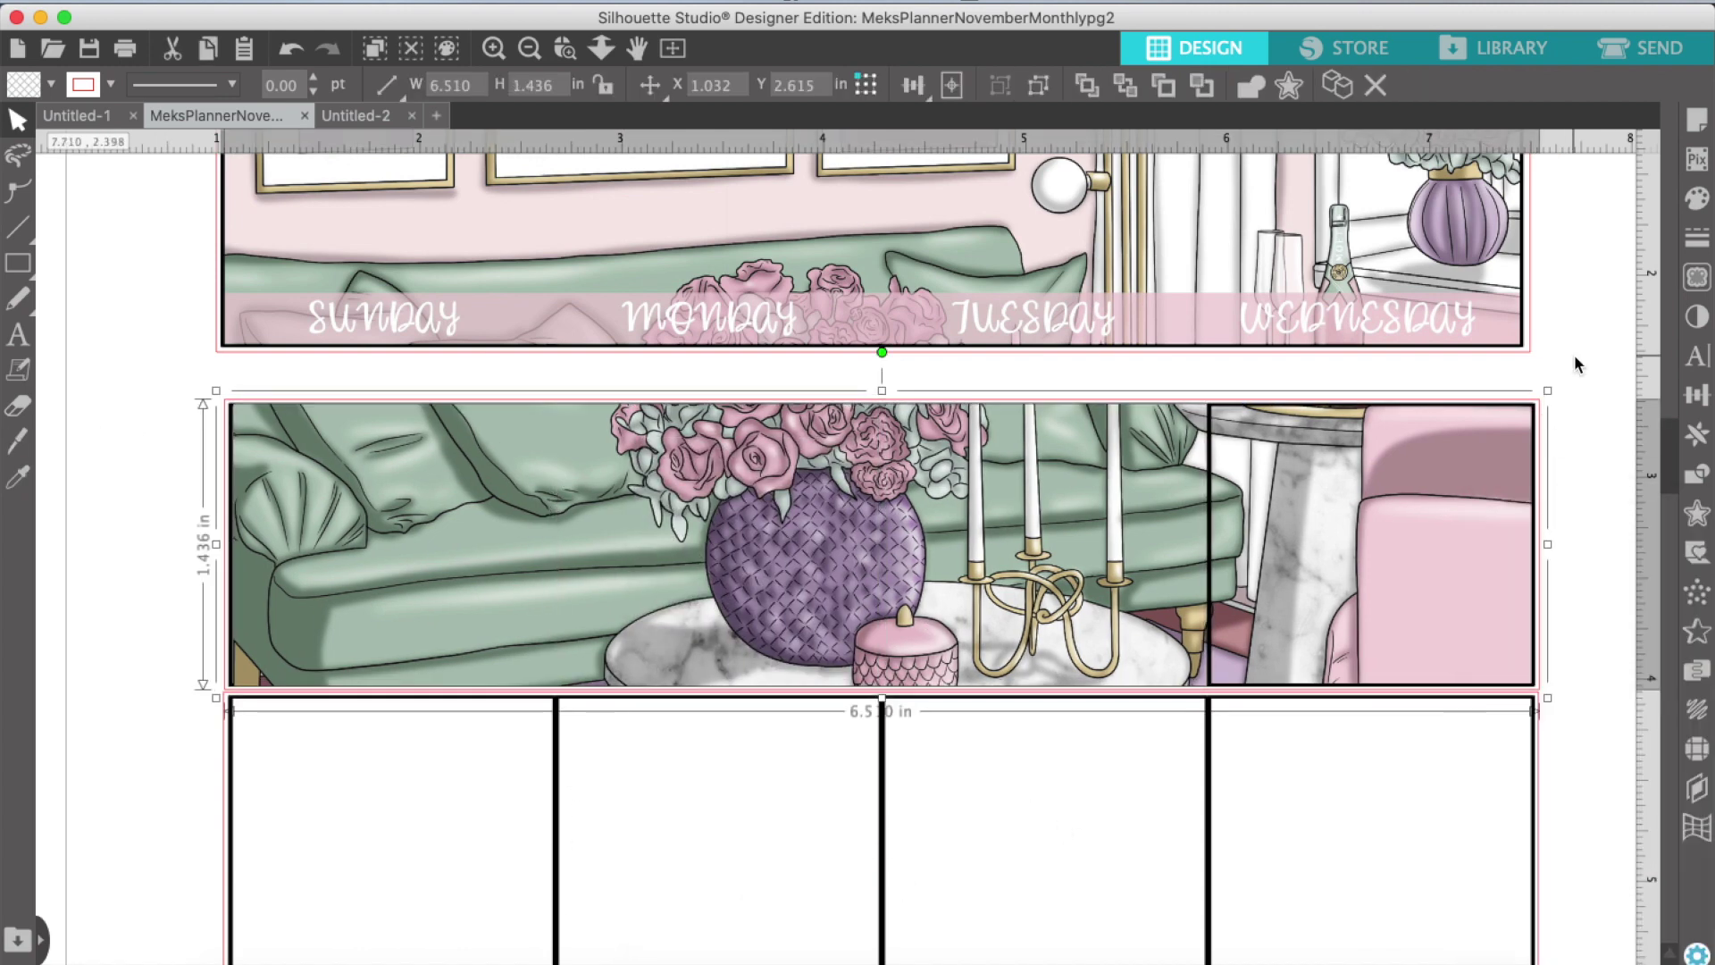
drag(689, 236, 696, 278)
click(415, 132)
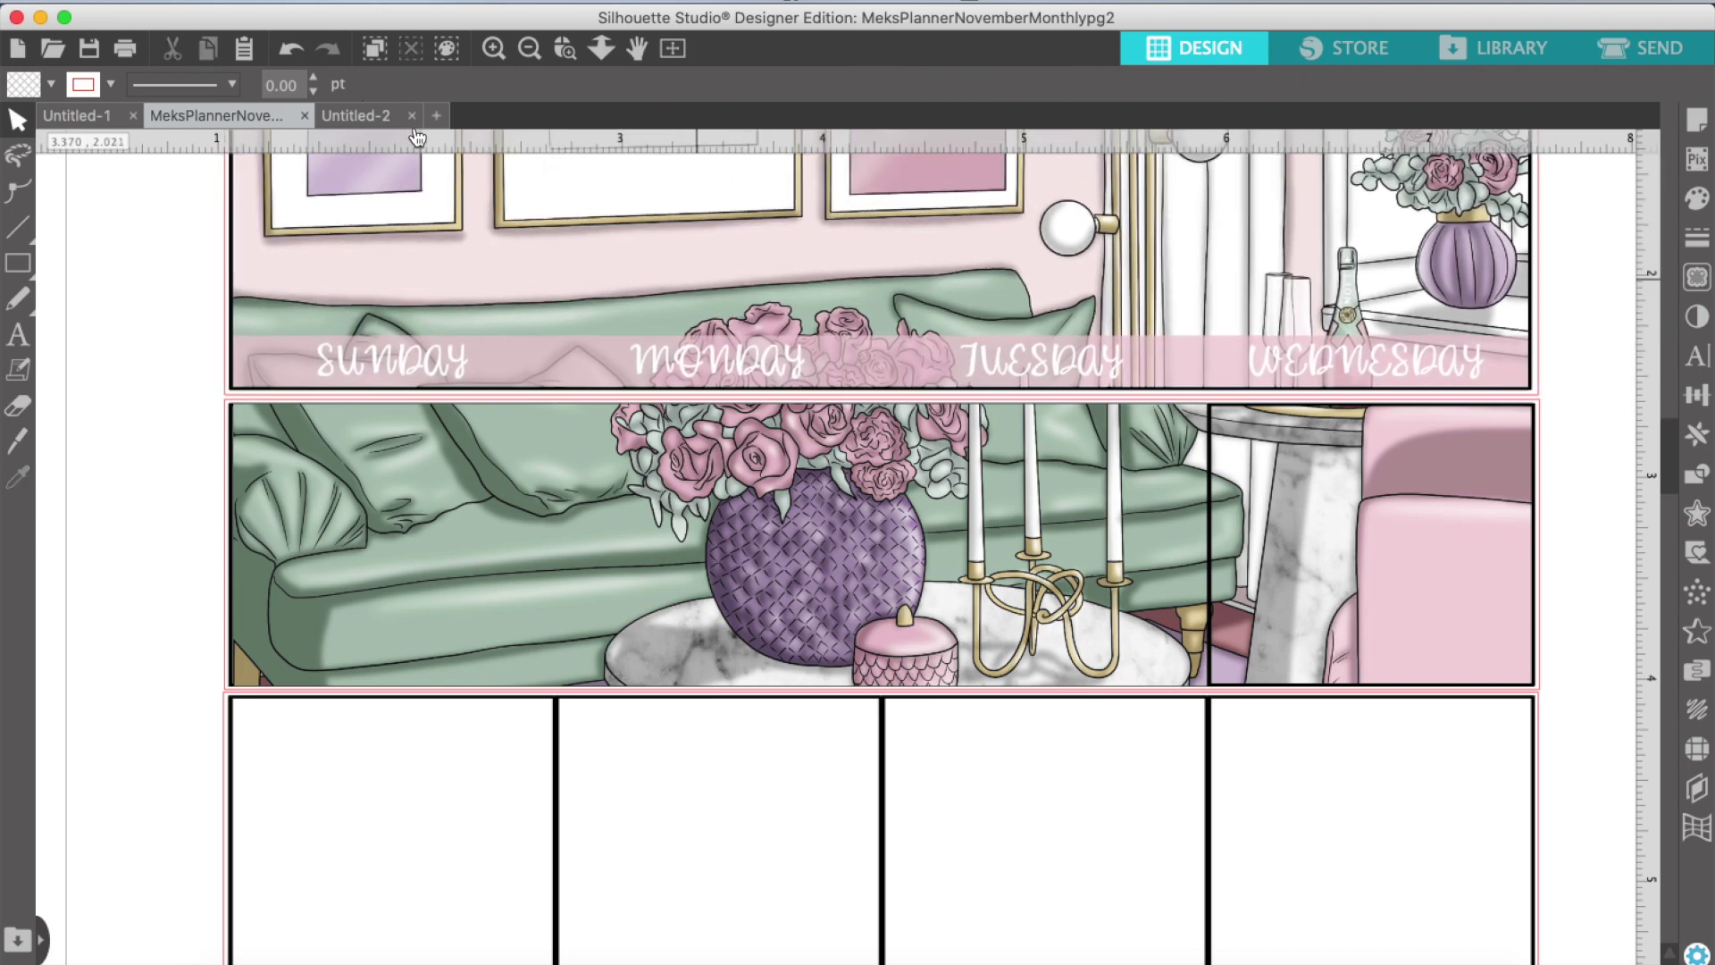
Step: Move the sidebar artwork of the woman in the pink dress beside the second page template's tall sidebar column
click(530, 49)
scroll(1157, 648, up, 5)
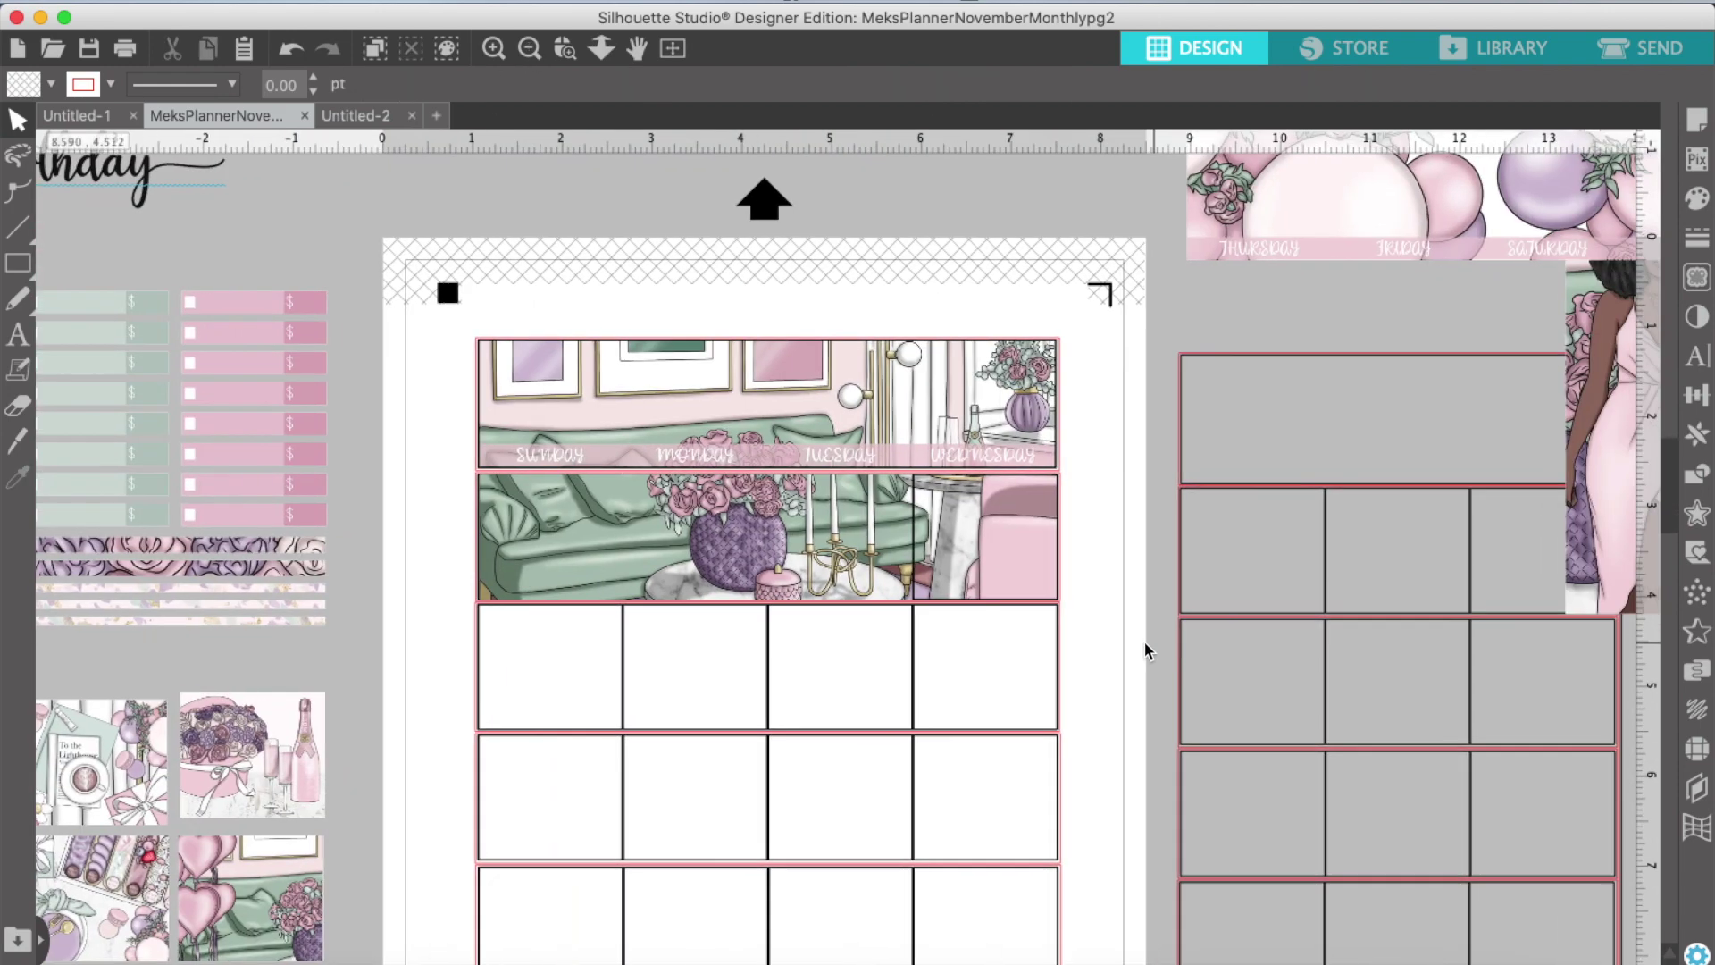
scroll(1304, 346, right, 6)
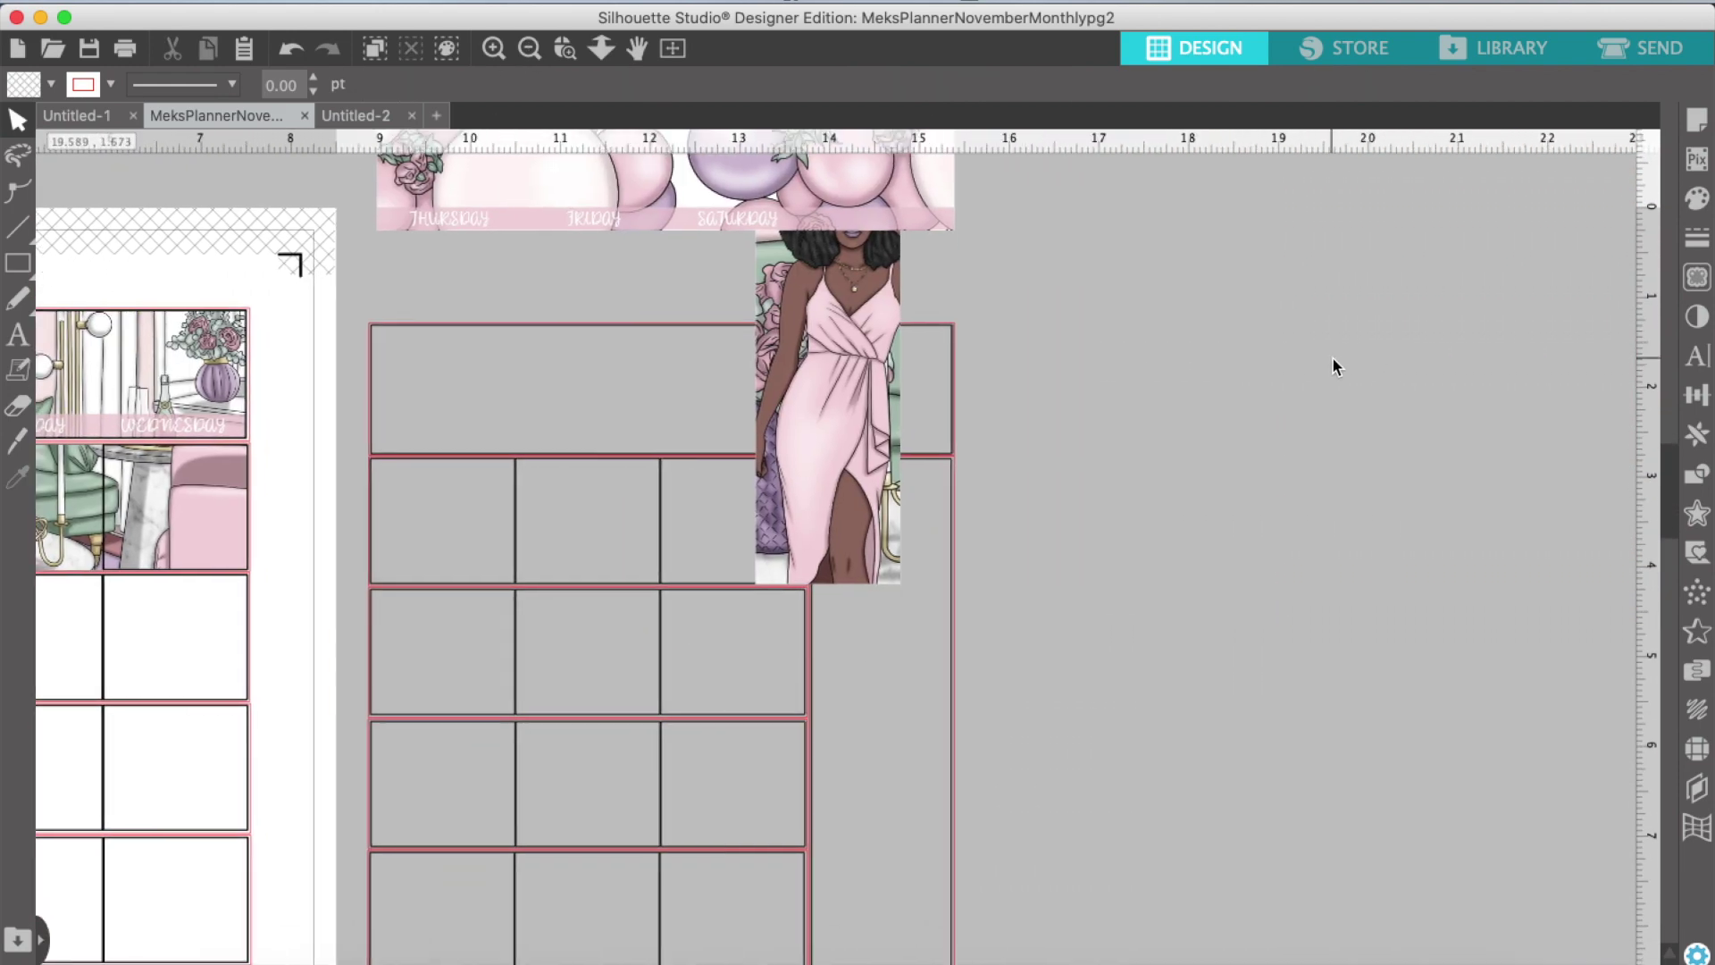
drag(829, 312, 886, 811)
scroll(1026, 638, down, 5)
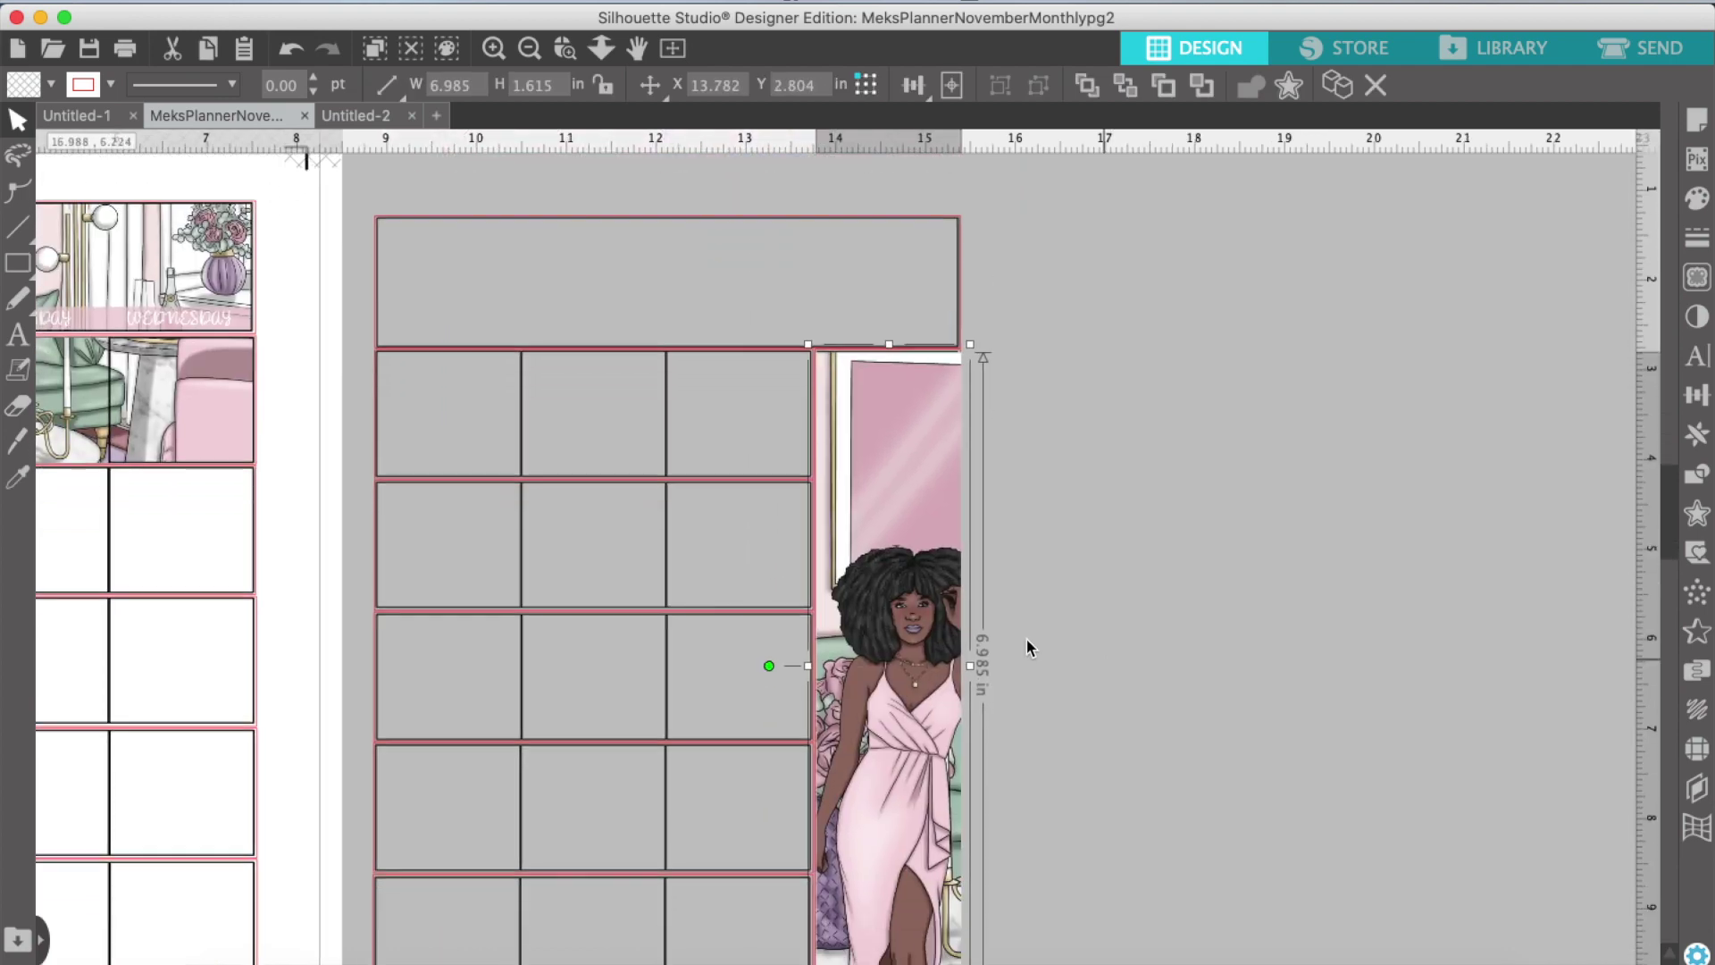
scroll(1109, 443, down, 1)
drag(933, 440, 1099, 437)
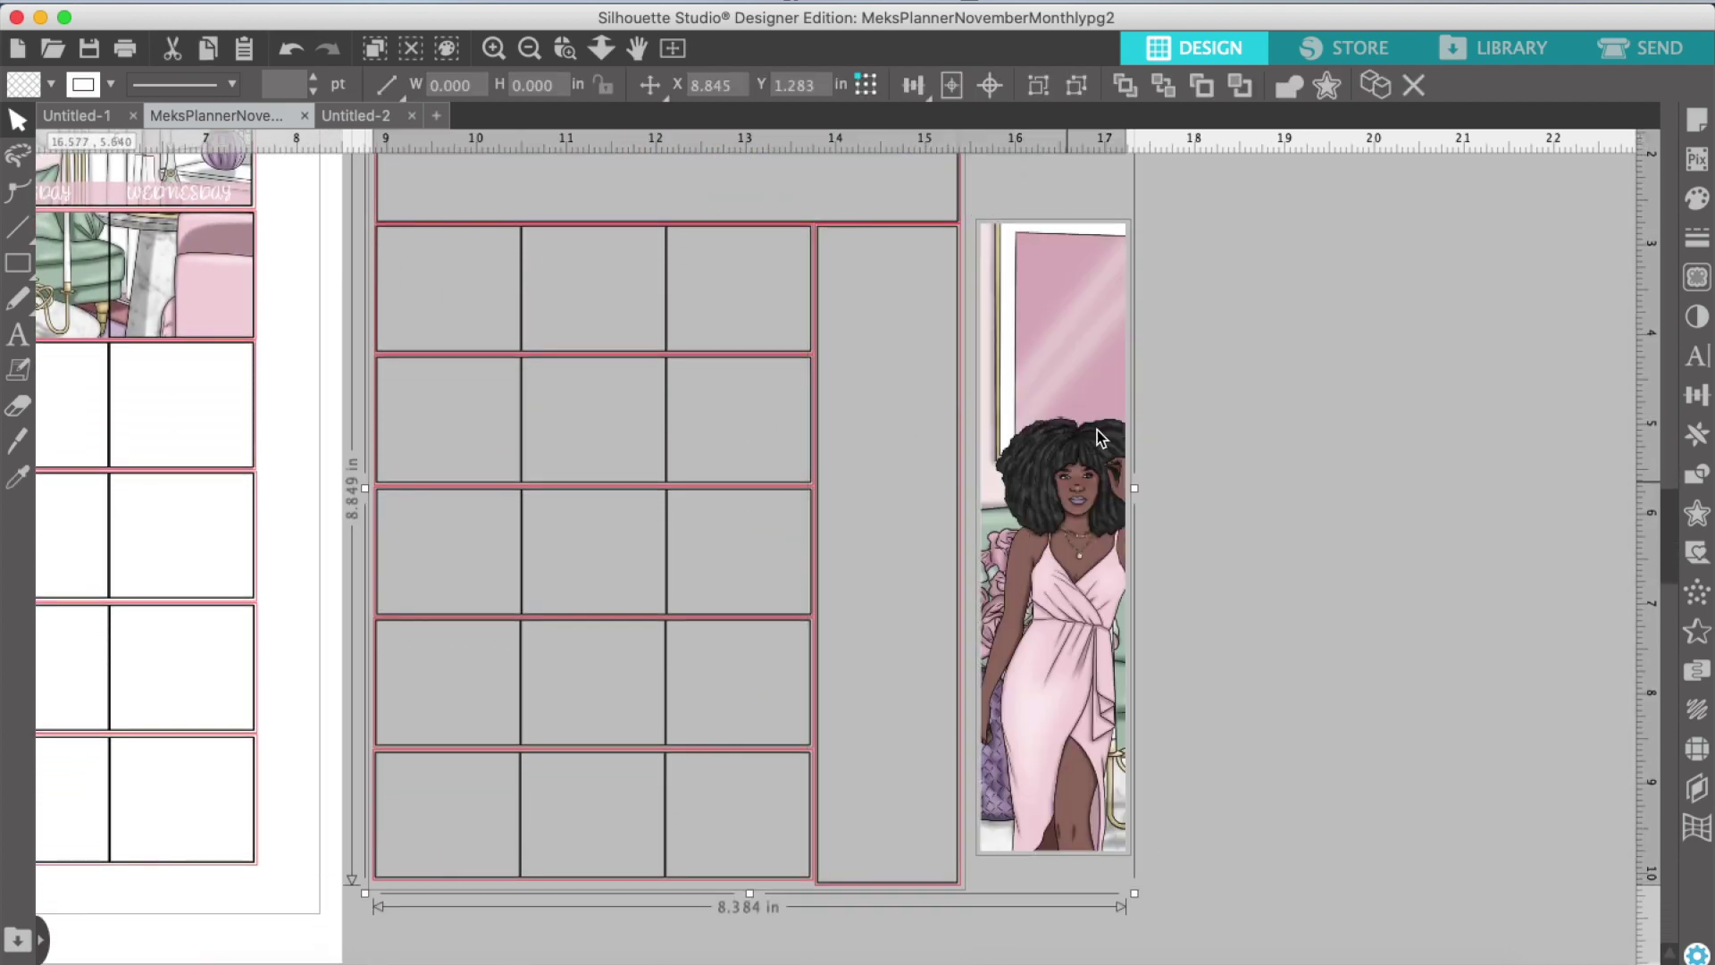
Step: Ungroup the second page template and move the sidebar's black frame over the woman artwork
click(817, 671)
right_click(816, 671)
click(916, 783)
click(1337, 504)
drag(958, 404, 1125, 400)
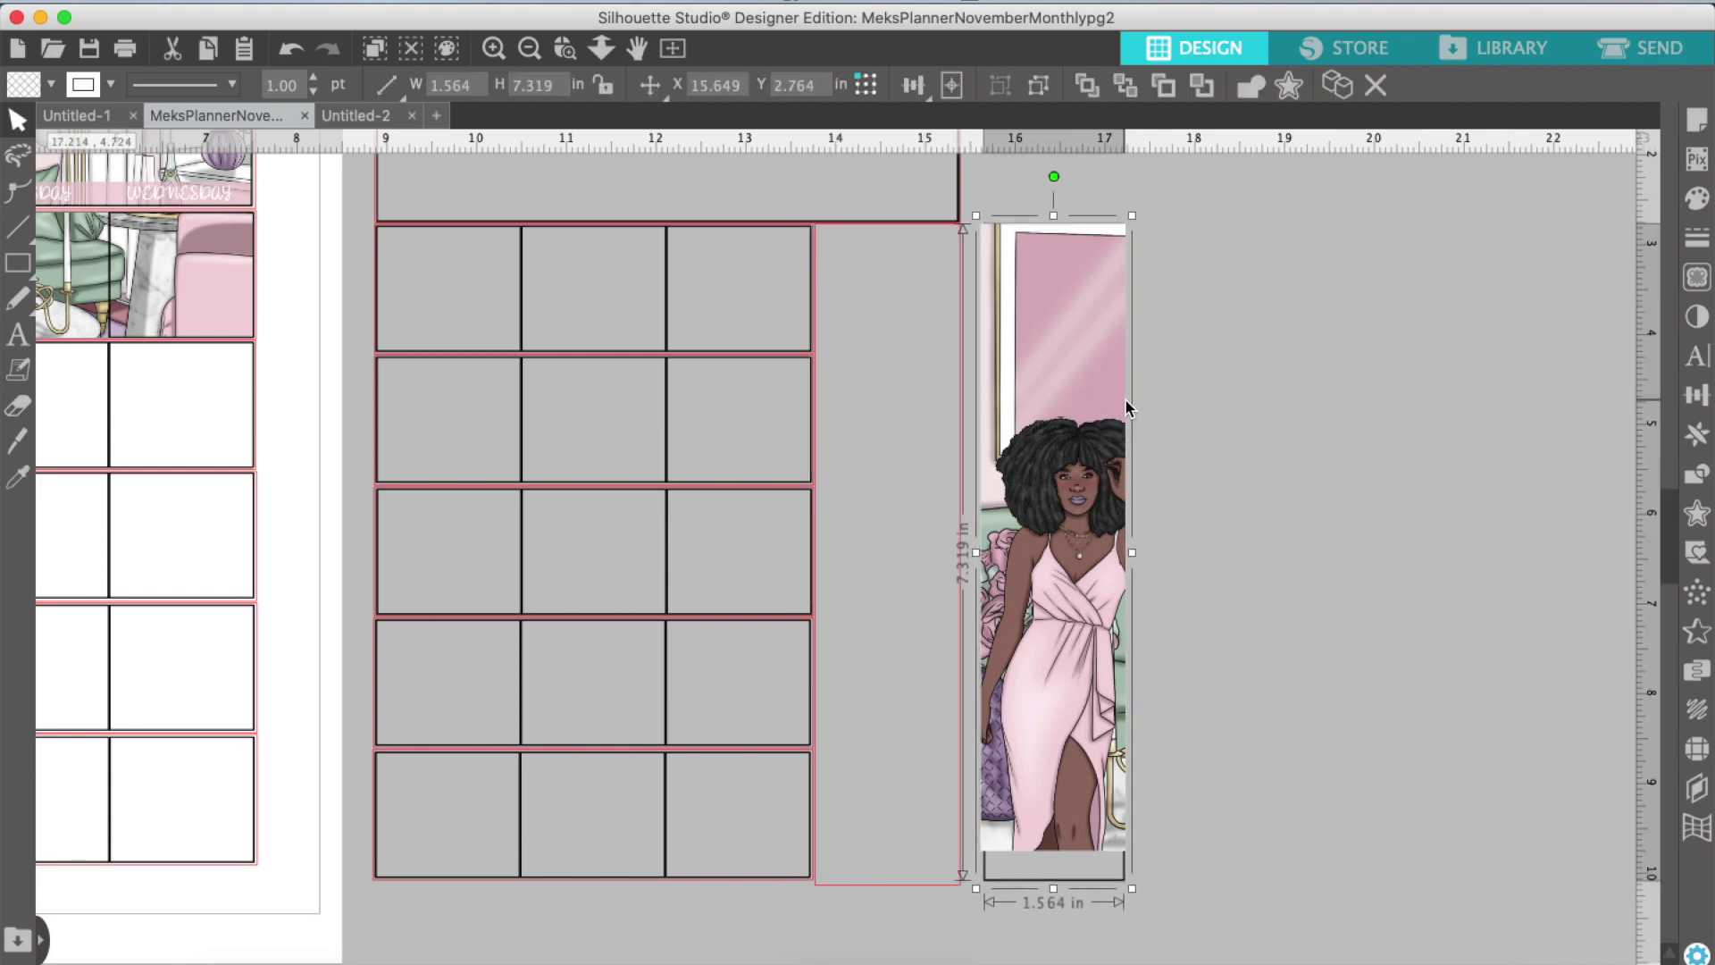
Step: Send the woman artwork to the back and stretch it down to the bottom edge of the sidebar frame
right_click(1091, 663)
click(1198, 866)
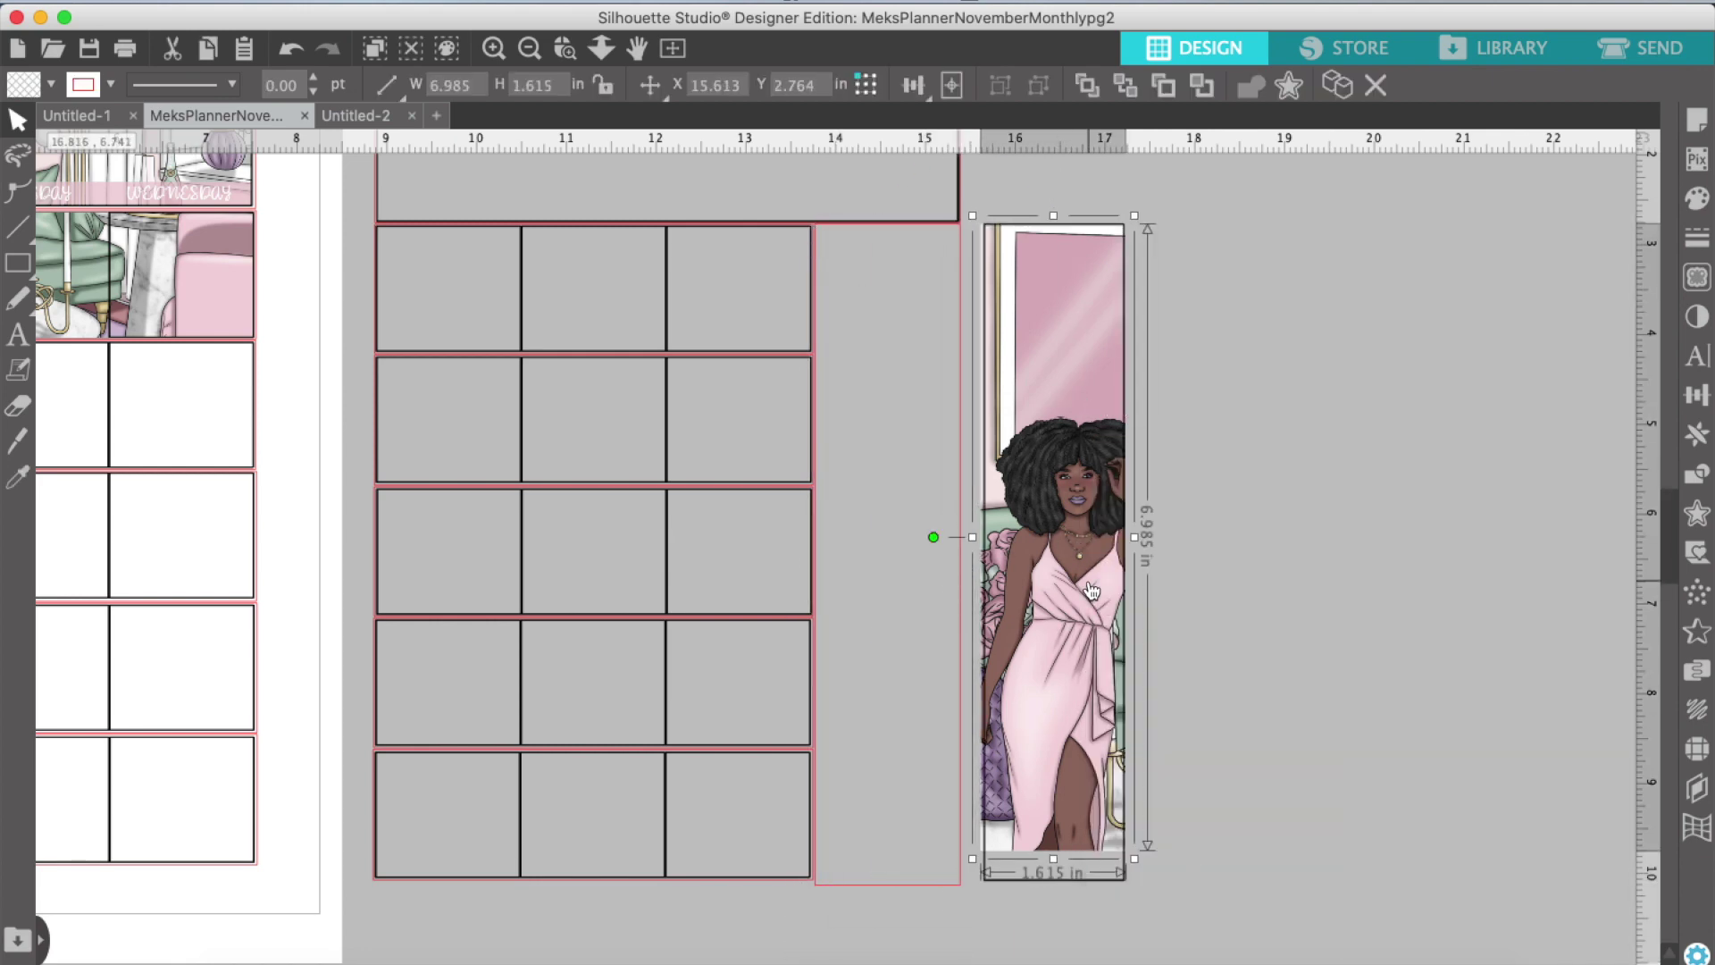
drag(1053, 863, 1054, 881)
click(1290, 533)
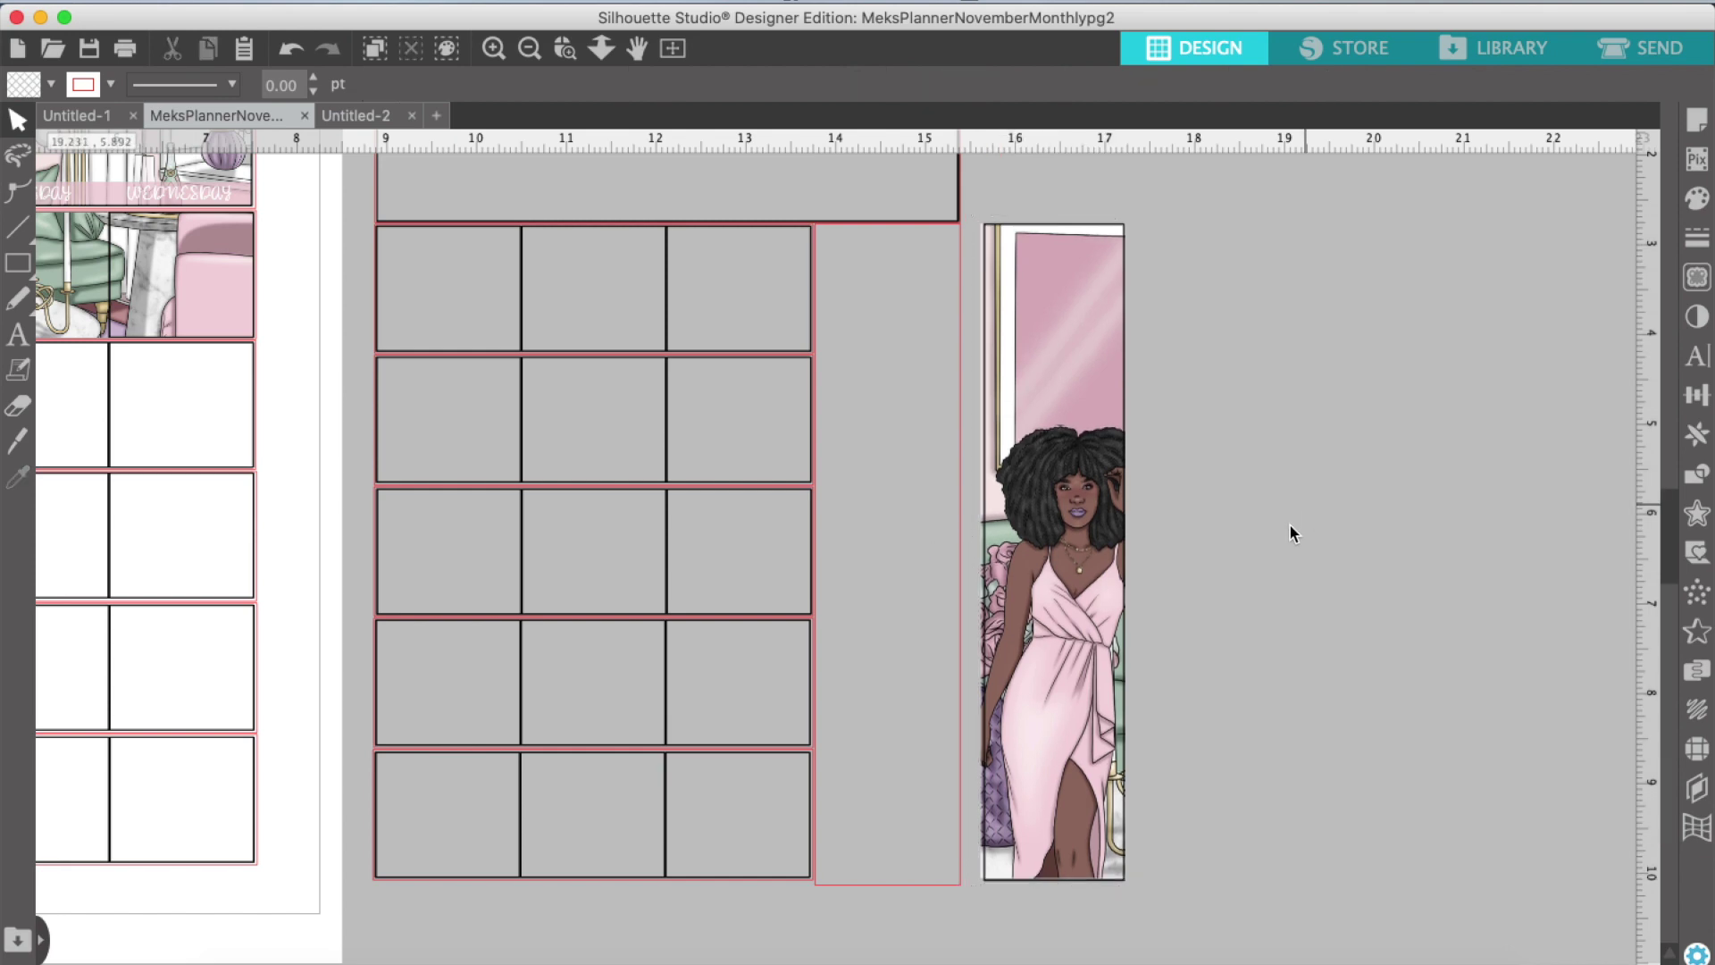
Step: Move the sidebar's red outline around the framed artwork and resize it to about 1.63 in wide by 7.37 in tall
drag(962, 480, 1126, 470)
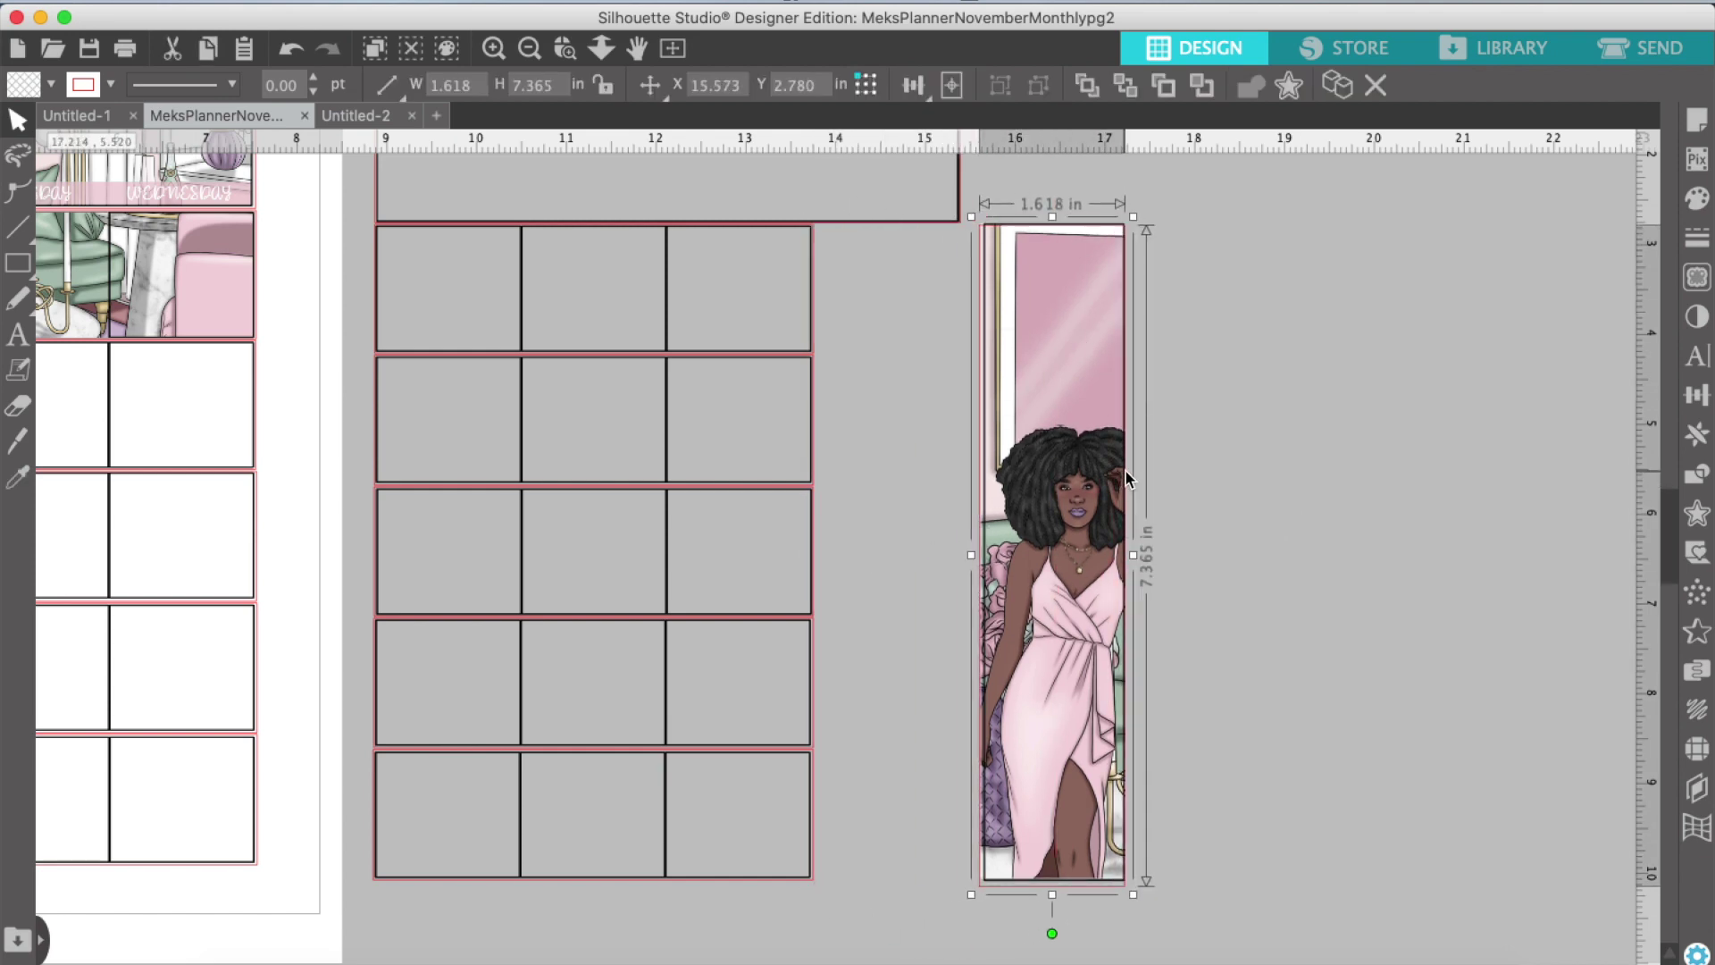
click(494, 49)
scroll(1348, 891, right, 1)
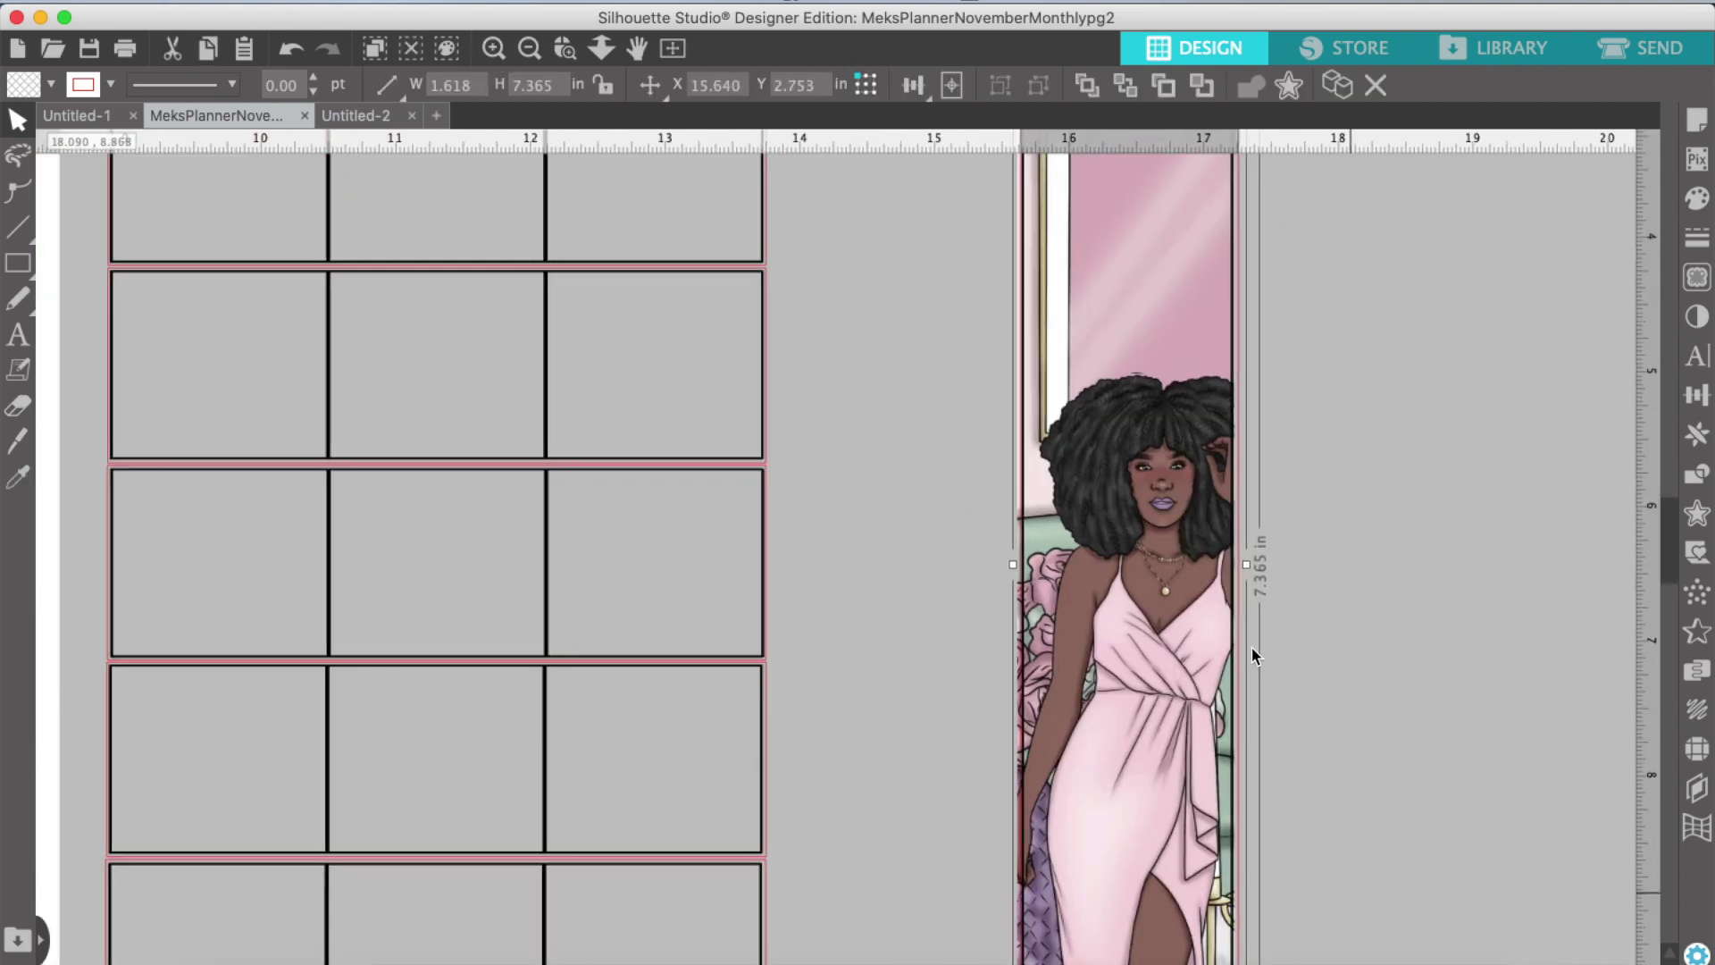
click(1080, 581)
drag(1011, 564, 1013, 567)
click(1298, 536)
click(1116, 554)
drag(1240, 513, 1245, 568)
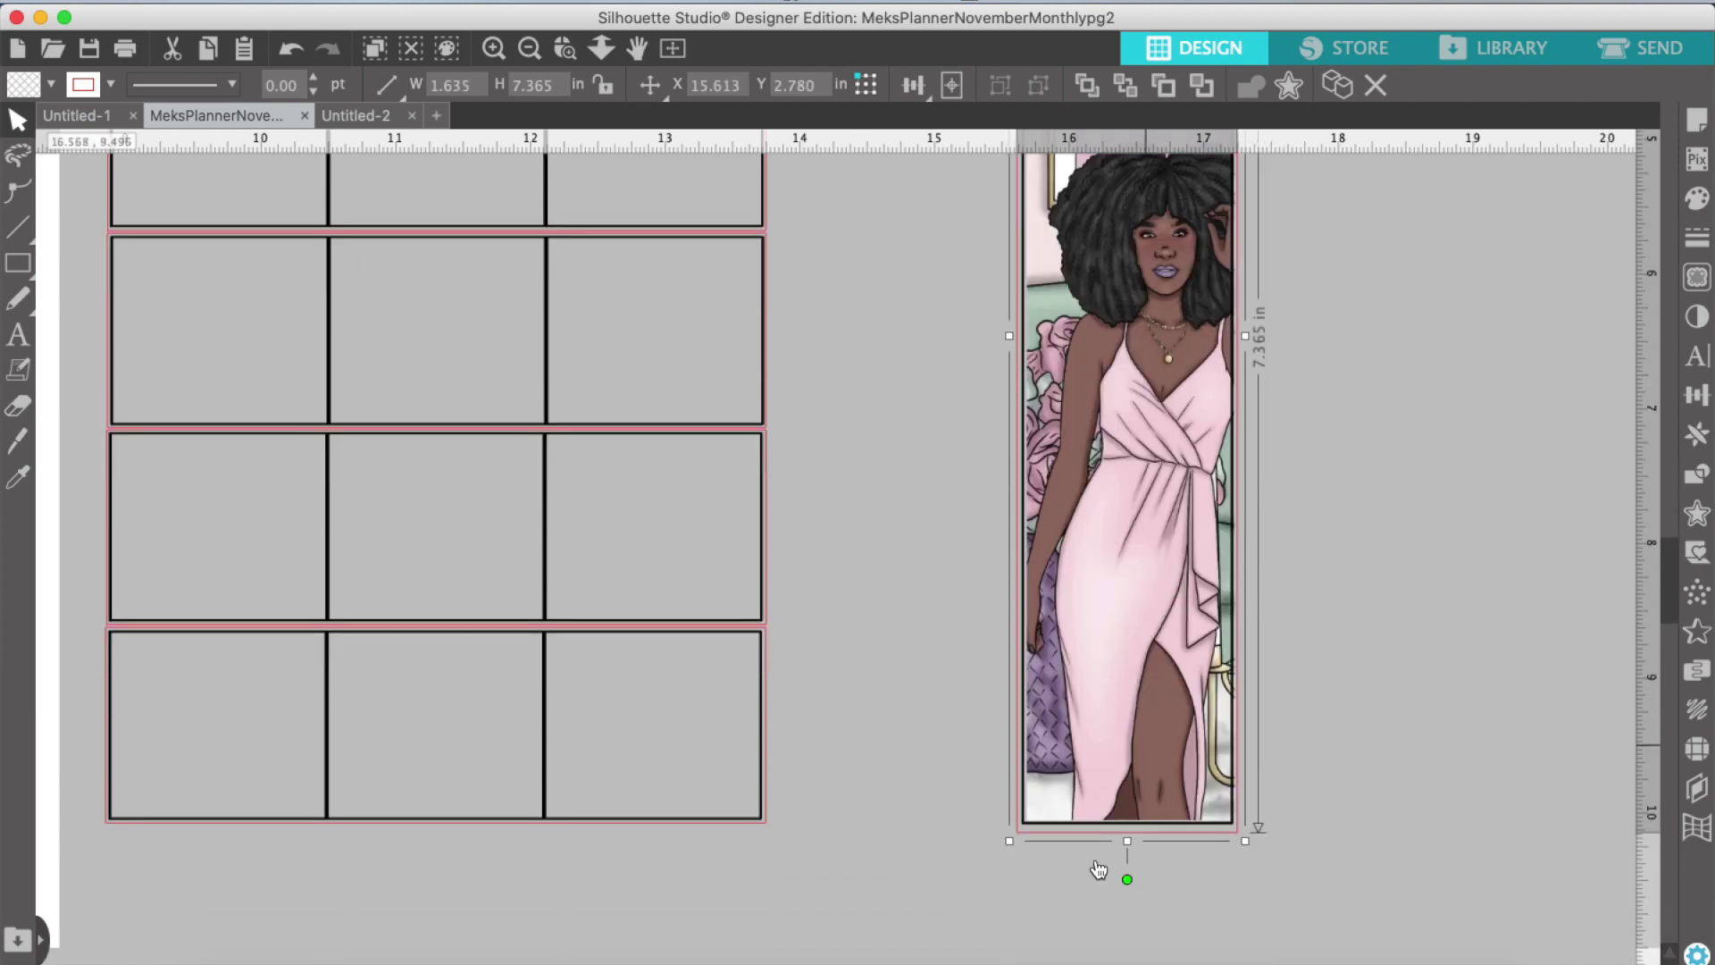
drag(1127, 840, 1128, 837)
scroll(1295, 670, up, 10)
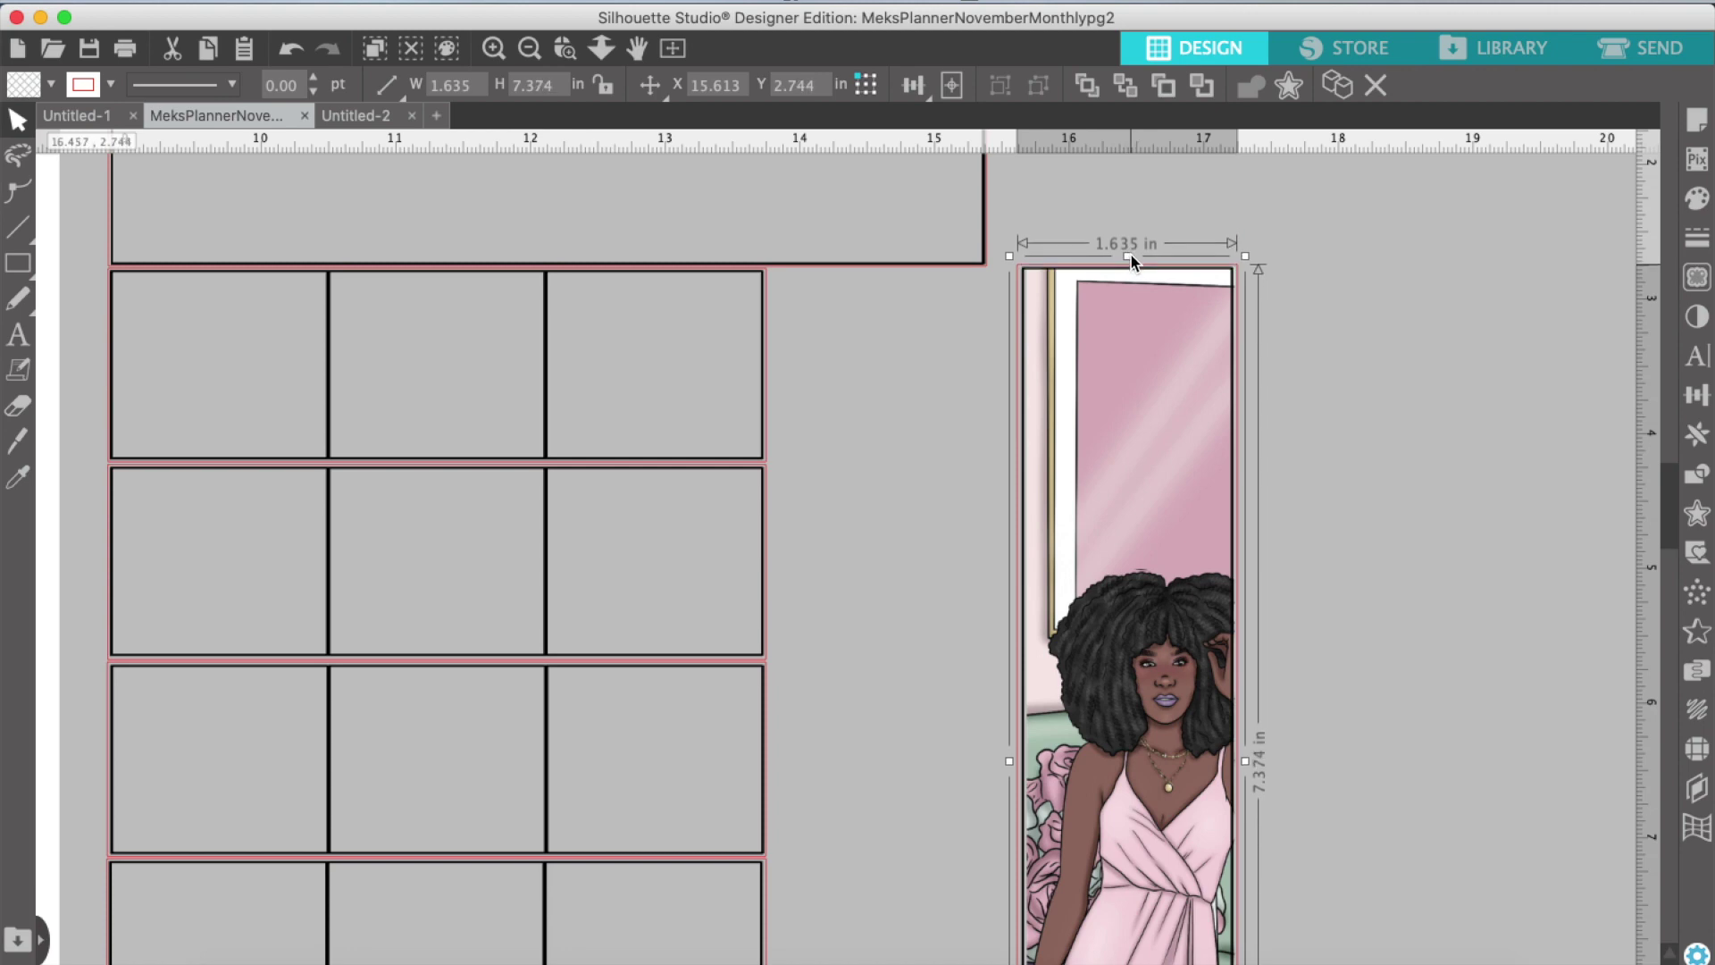
click(1431, 352)
click(1020, 355)
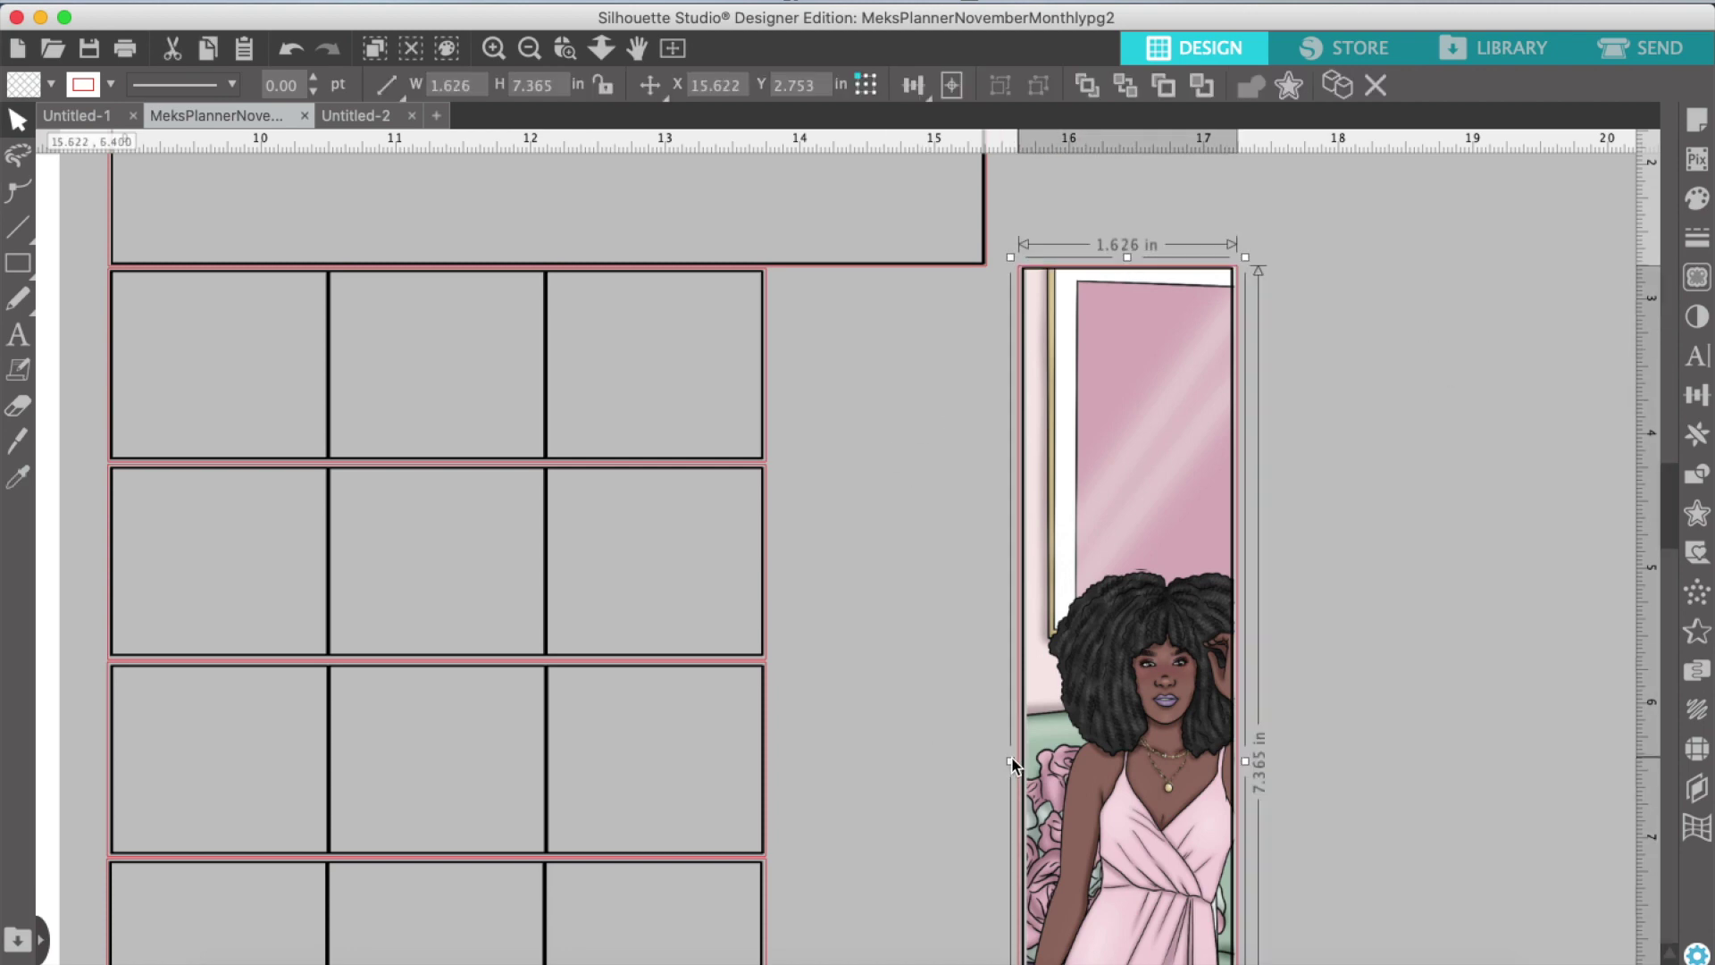
Step: Group the sidebar artwork with its black frame and red outline
click(1439, 527)
right_click(1092, 427)
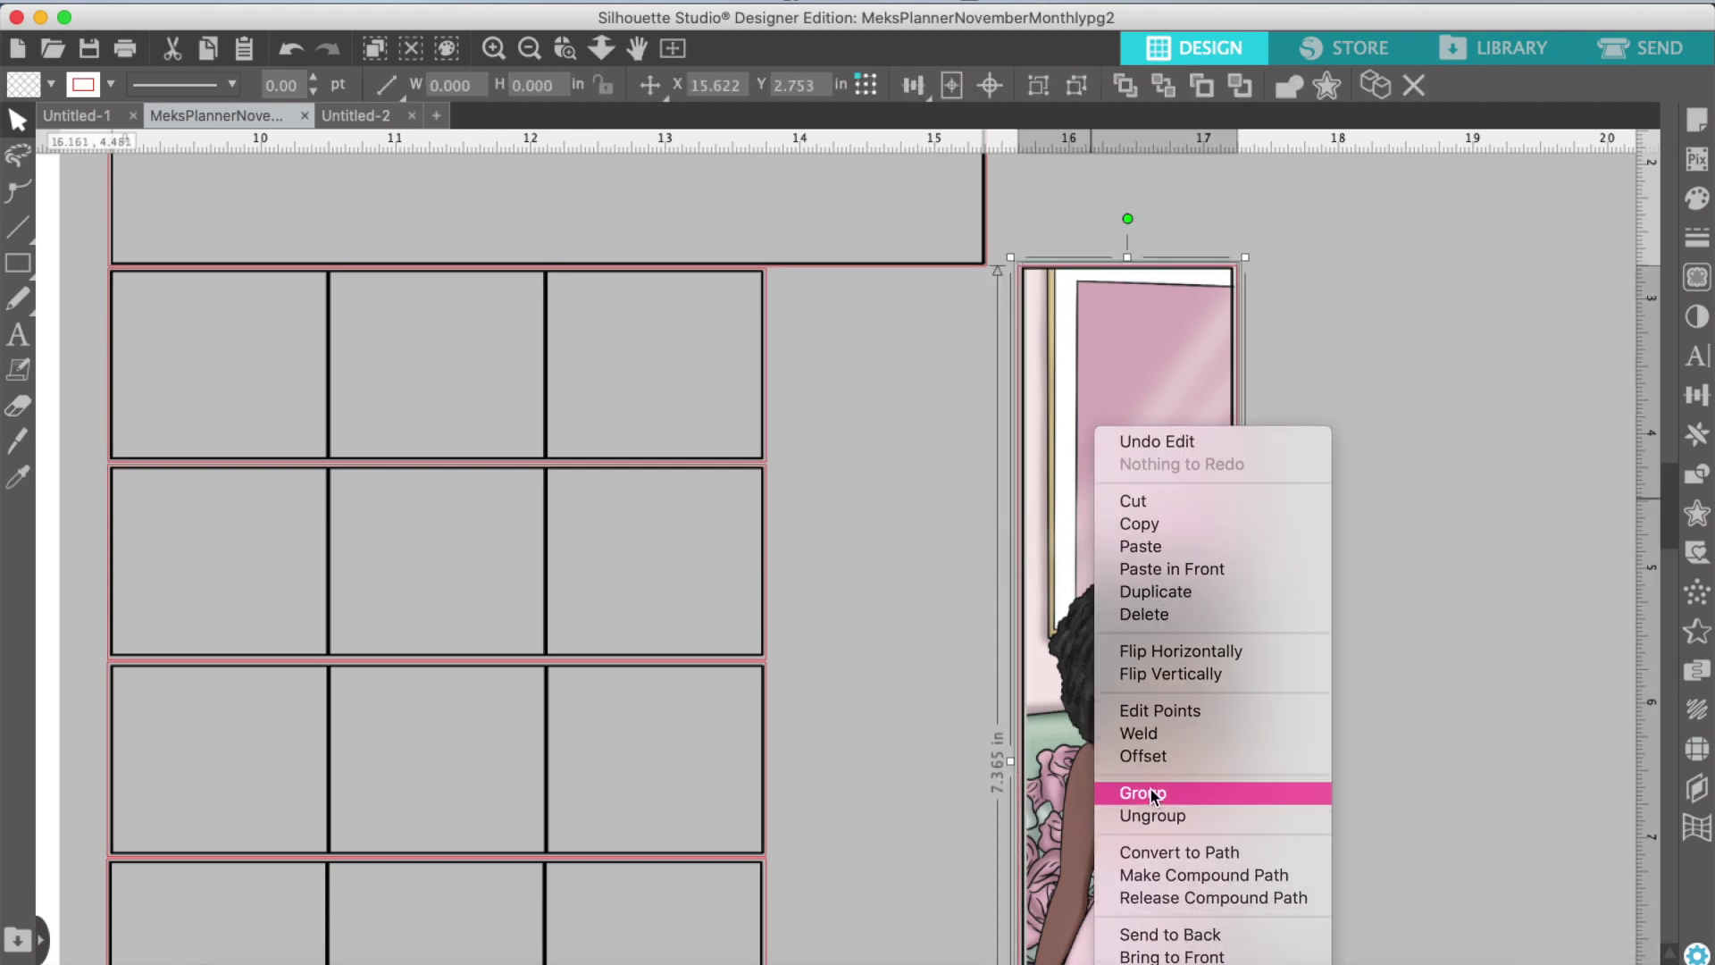
click(971, 322)
Step: Fit the Thursday to Saturday balloon artwork into the second page's header box and send it behind the frame
scroll(938, 566, up, 5)
drag(775, 243, 770, 579)
right_click(770, 577)
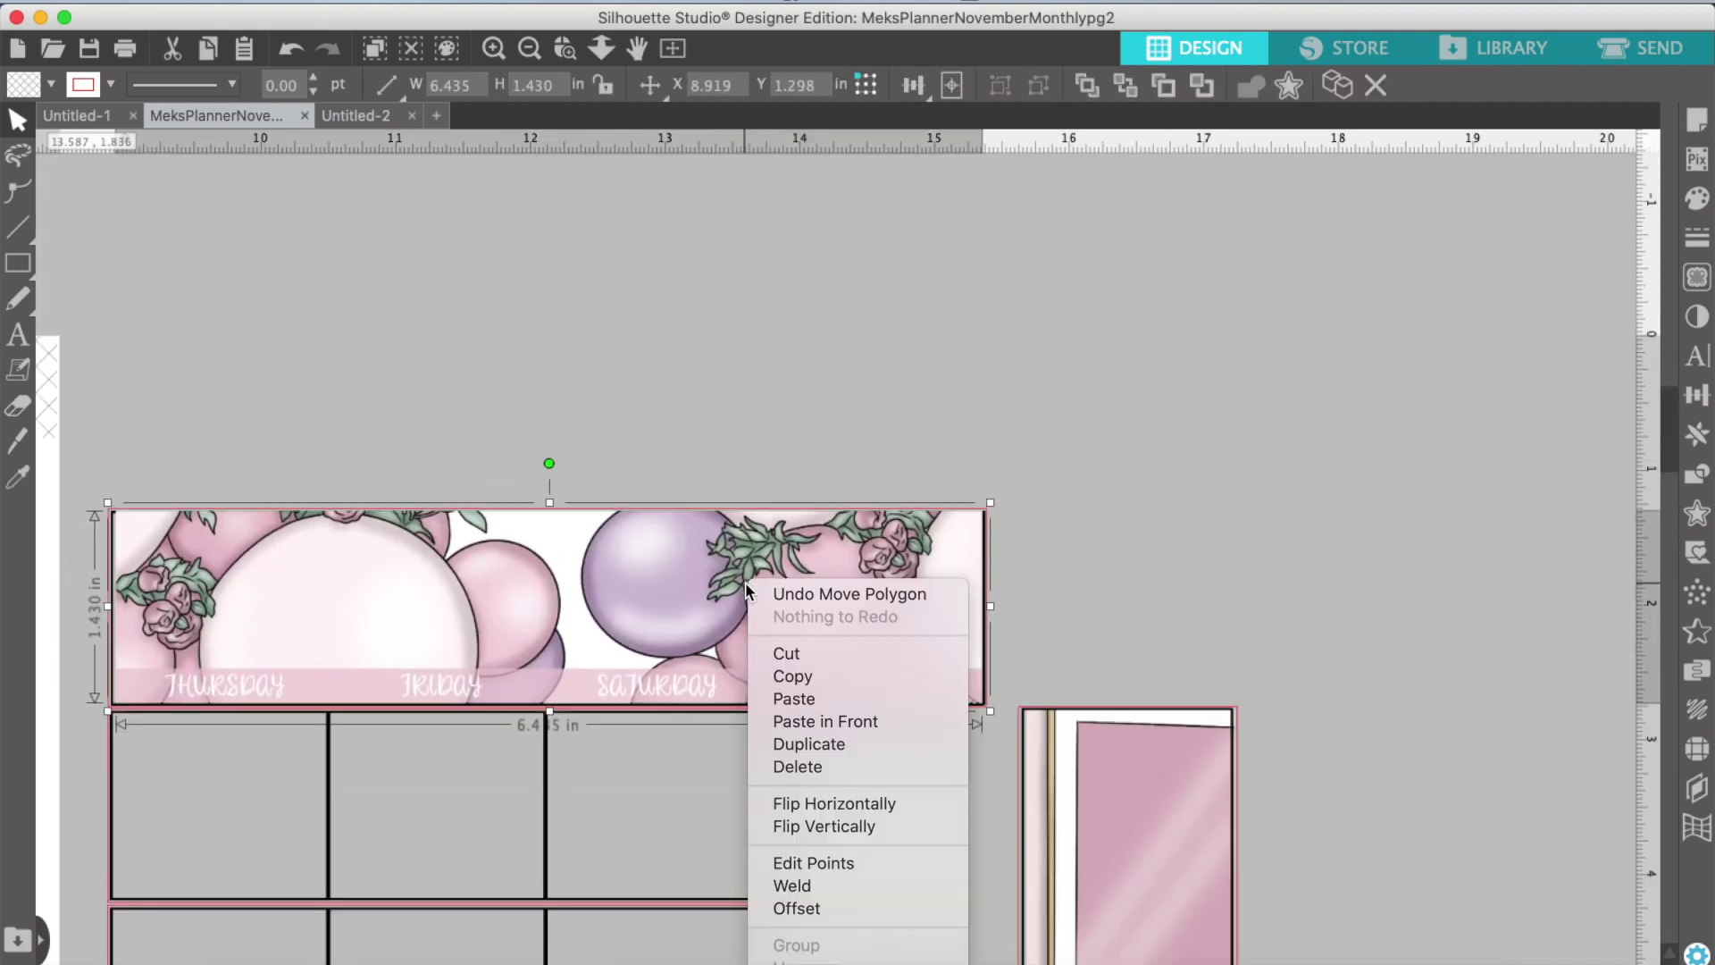
click(847, 862)
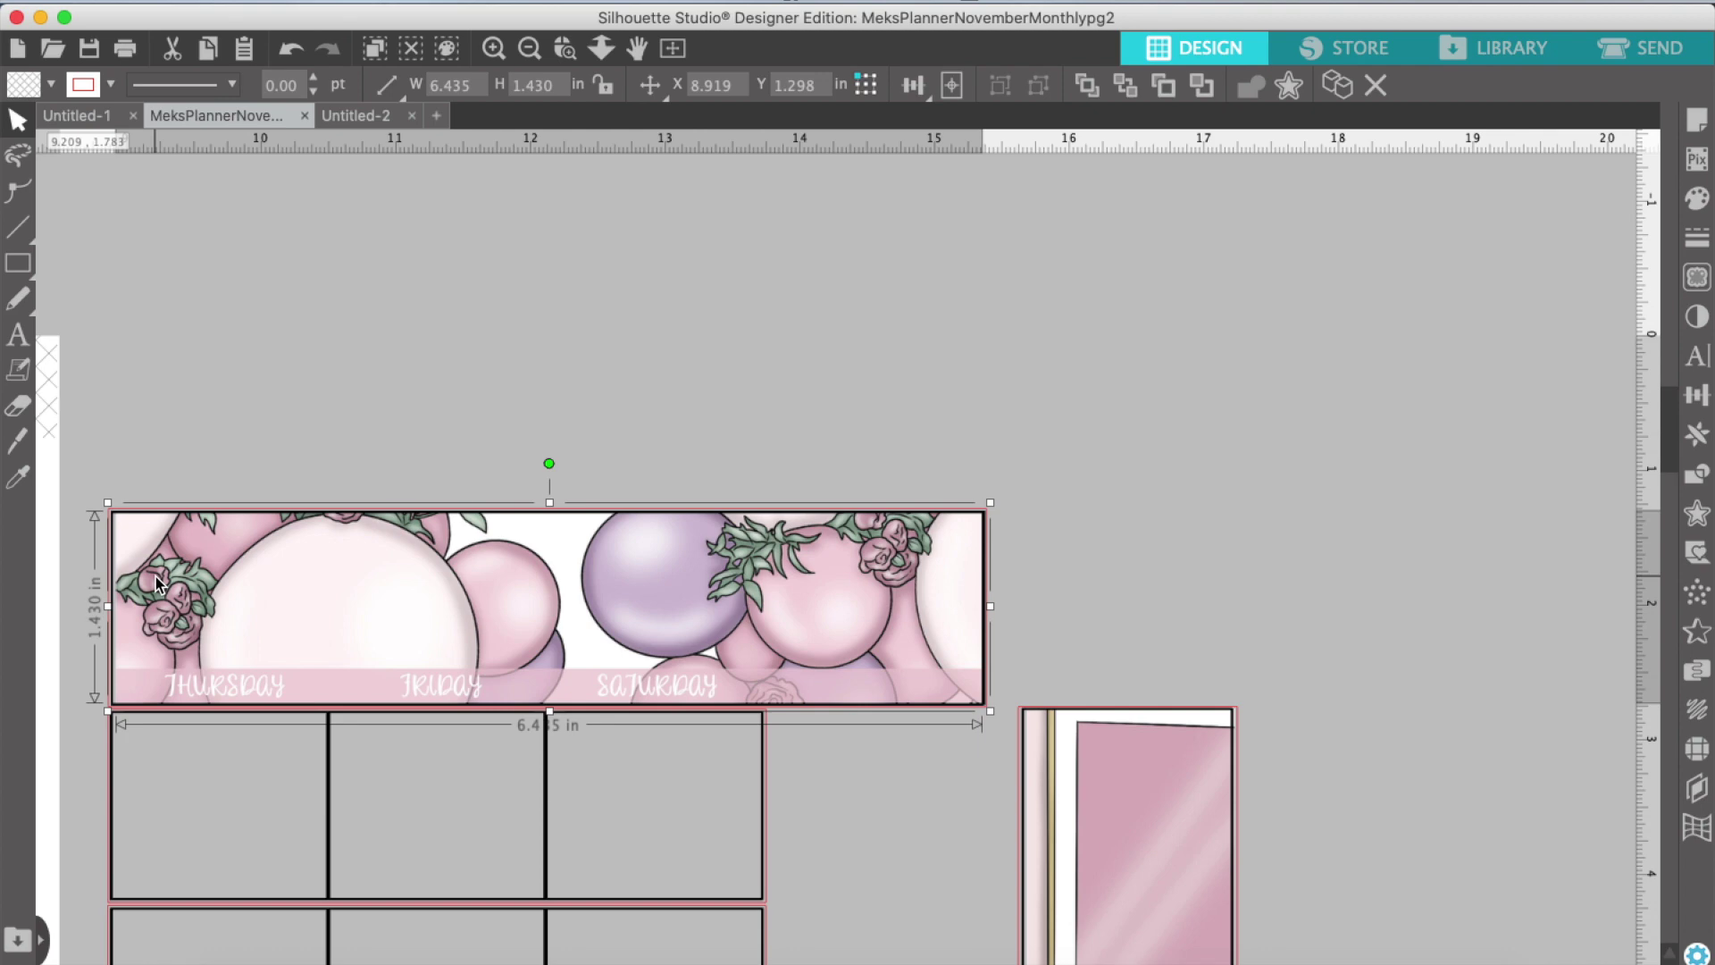
drag(155, 576, 154, 580)
Step: Group the second page's header artwork with its frame and red outline
click(881, 461)
right_click(856, 606)
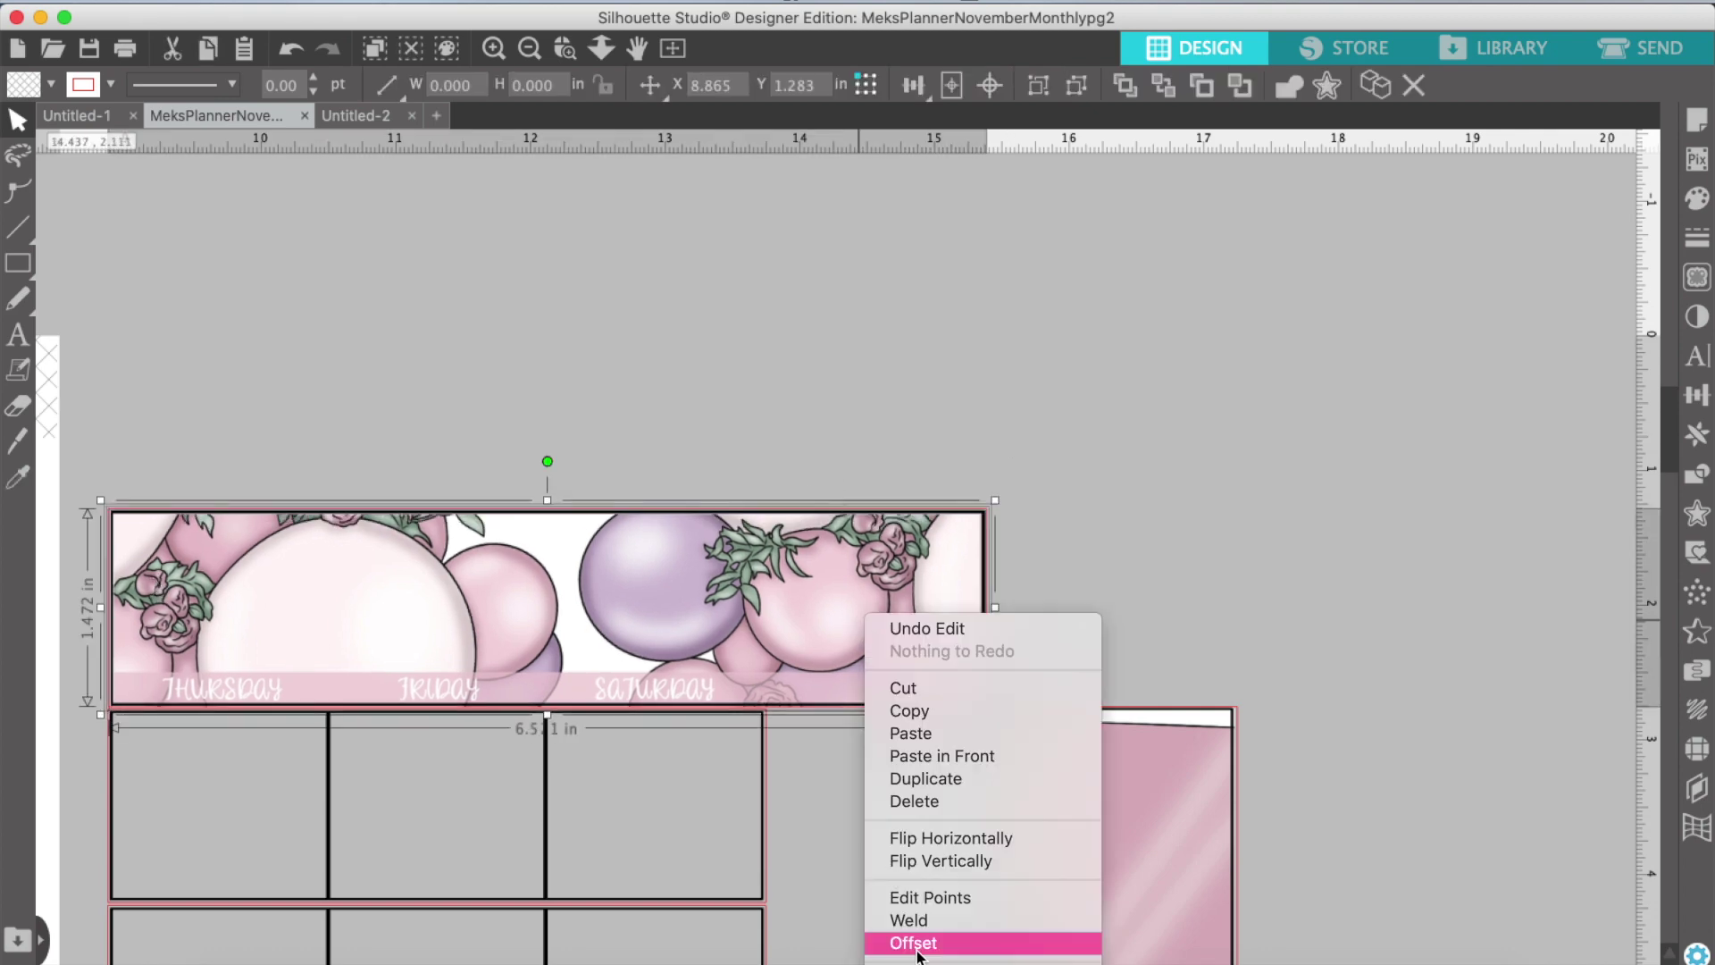
click(939, 863)
click(1177, 535)
Step: Move the grouped sidebar back into the empty column beside the second page's calendar rows
drag(1148, 786, 902, 780)
click(1075, 662)
scroll(1076, 662, down, 2)
scroll(1077, 671, down, 10)
Step: Place the "happy Birthday" script on the second page's header and the "November" script on the first page's header
click(529, 48)
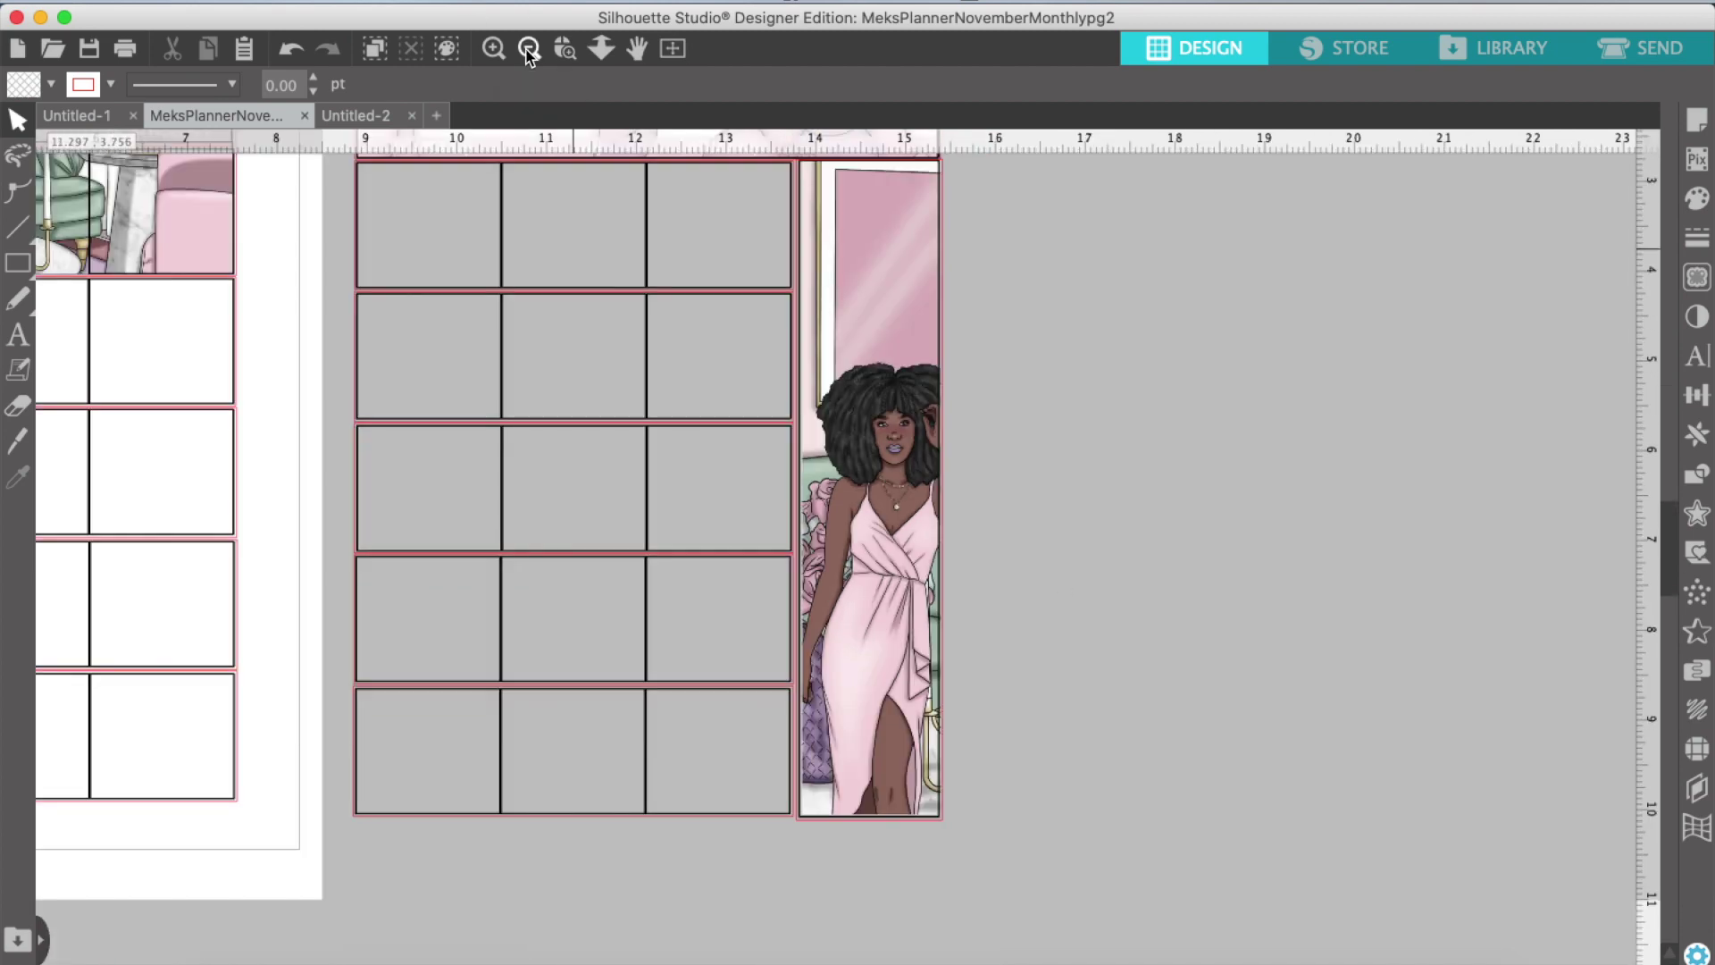
click(528, 48)
click(529, 50)
scroll(596, 352, left, 3)
drag(152, 260, 812, 378)
click(1244, 372)
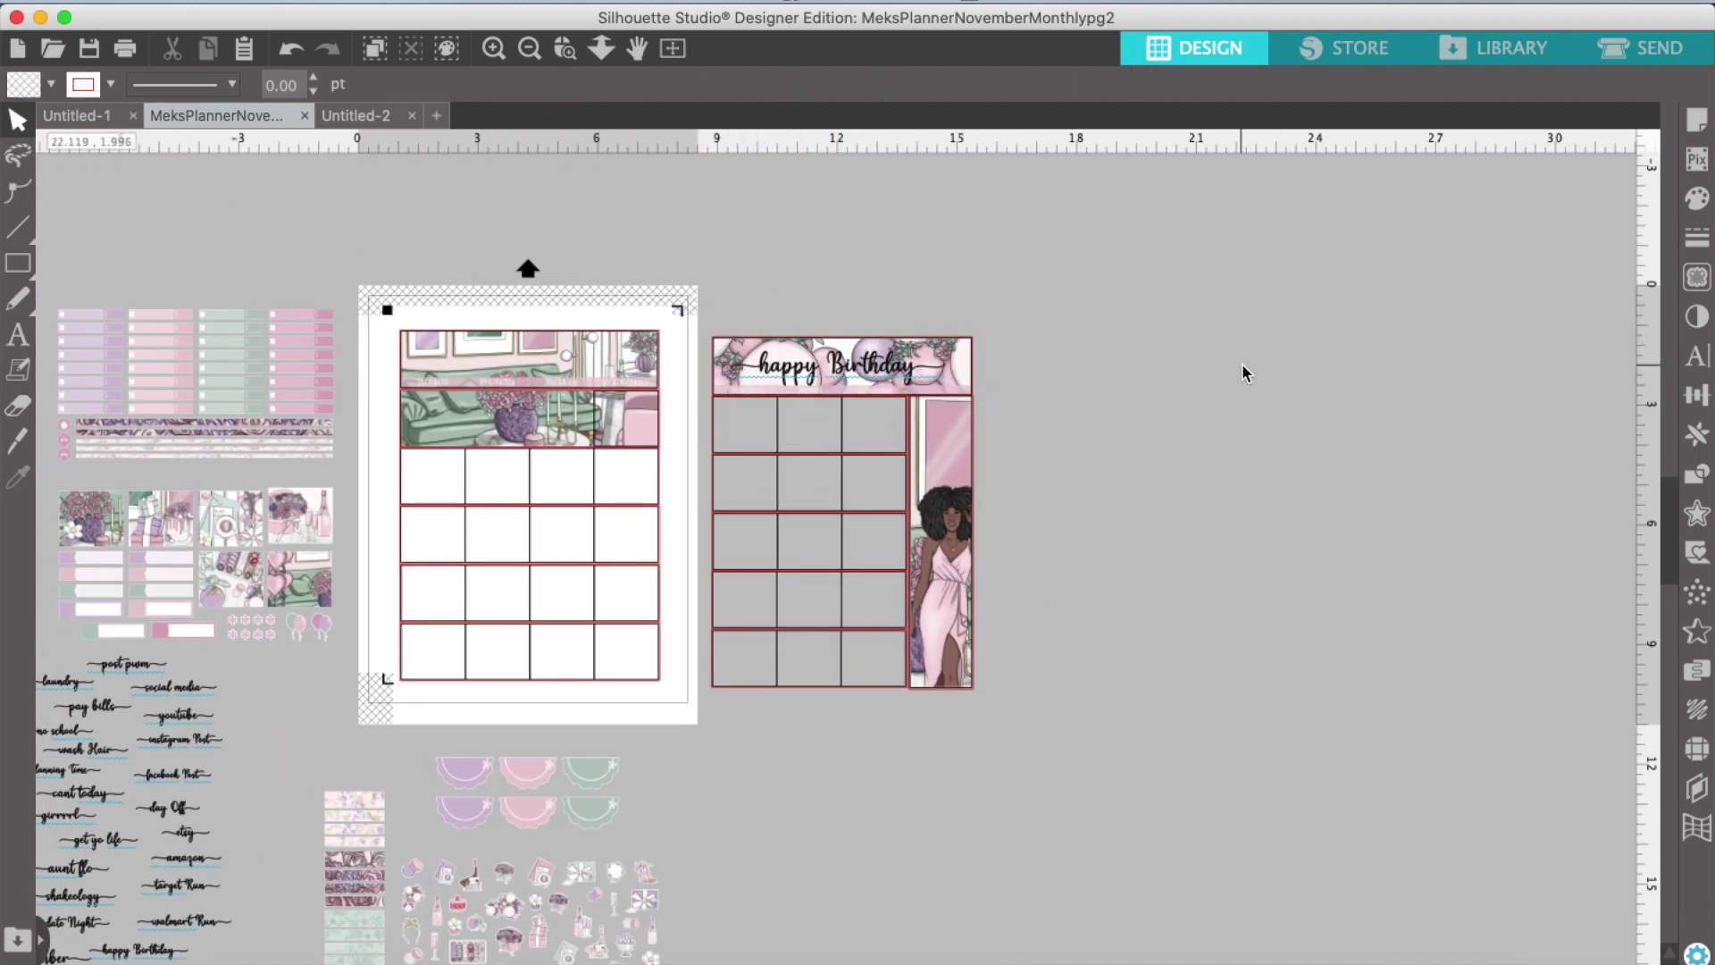
scroll(259, 376, left, 5)
drag(90, 361, 760, 362)
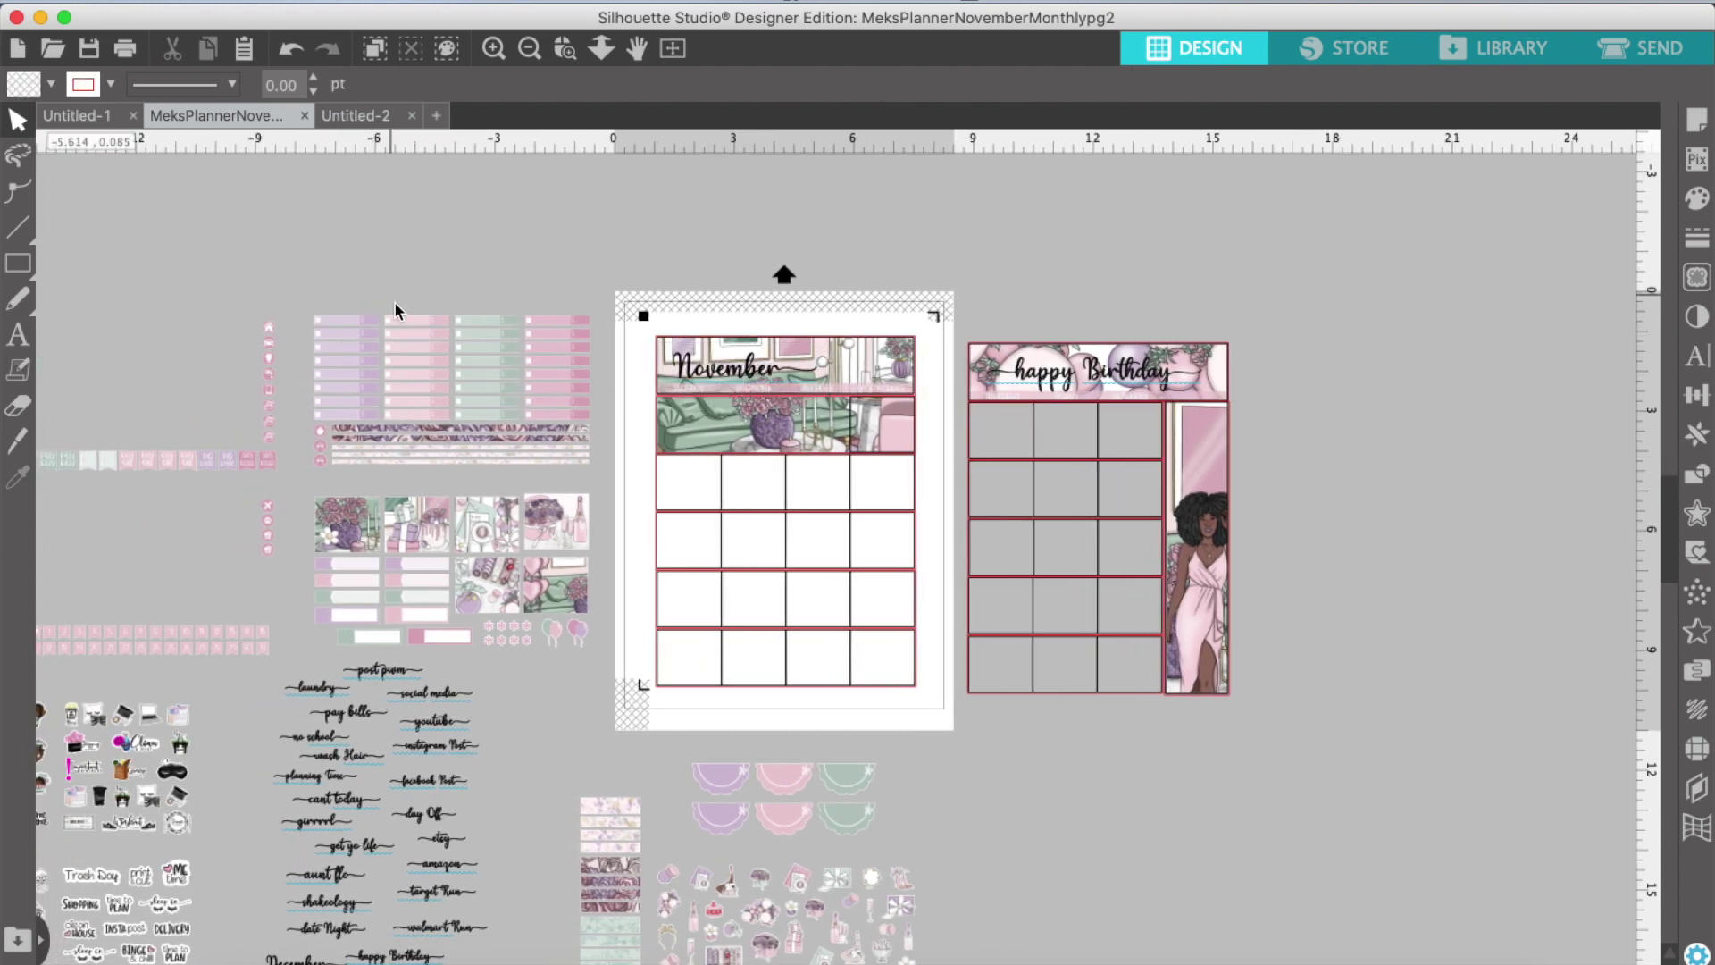
Step: Send the grouped sofa artwork row on the first page to the back
scroll(236, 652, left, 1)
right_click(792, 415)
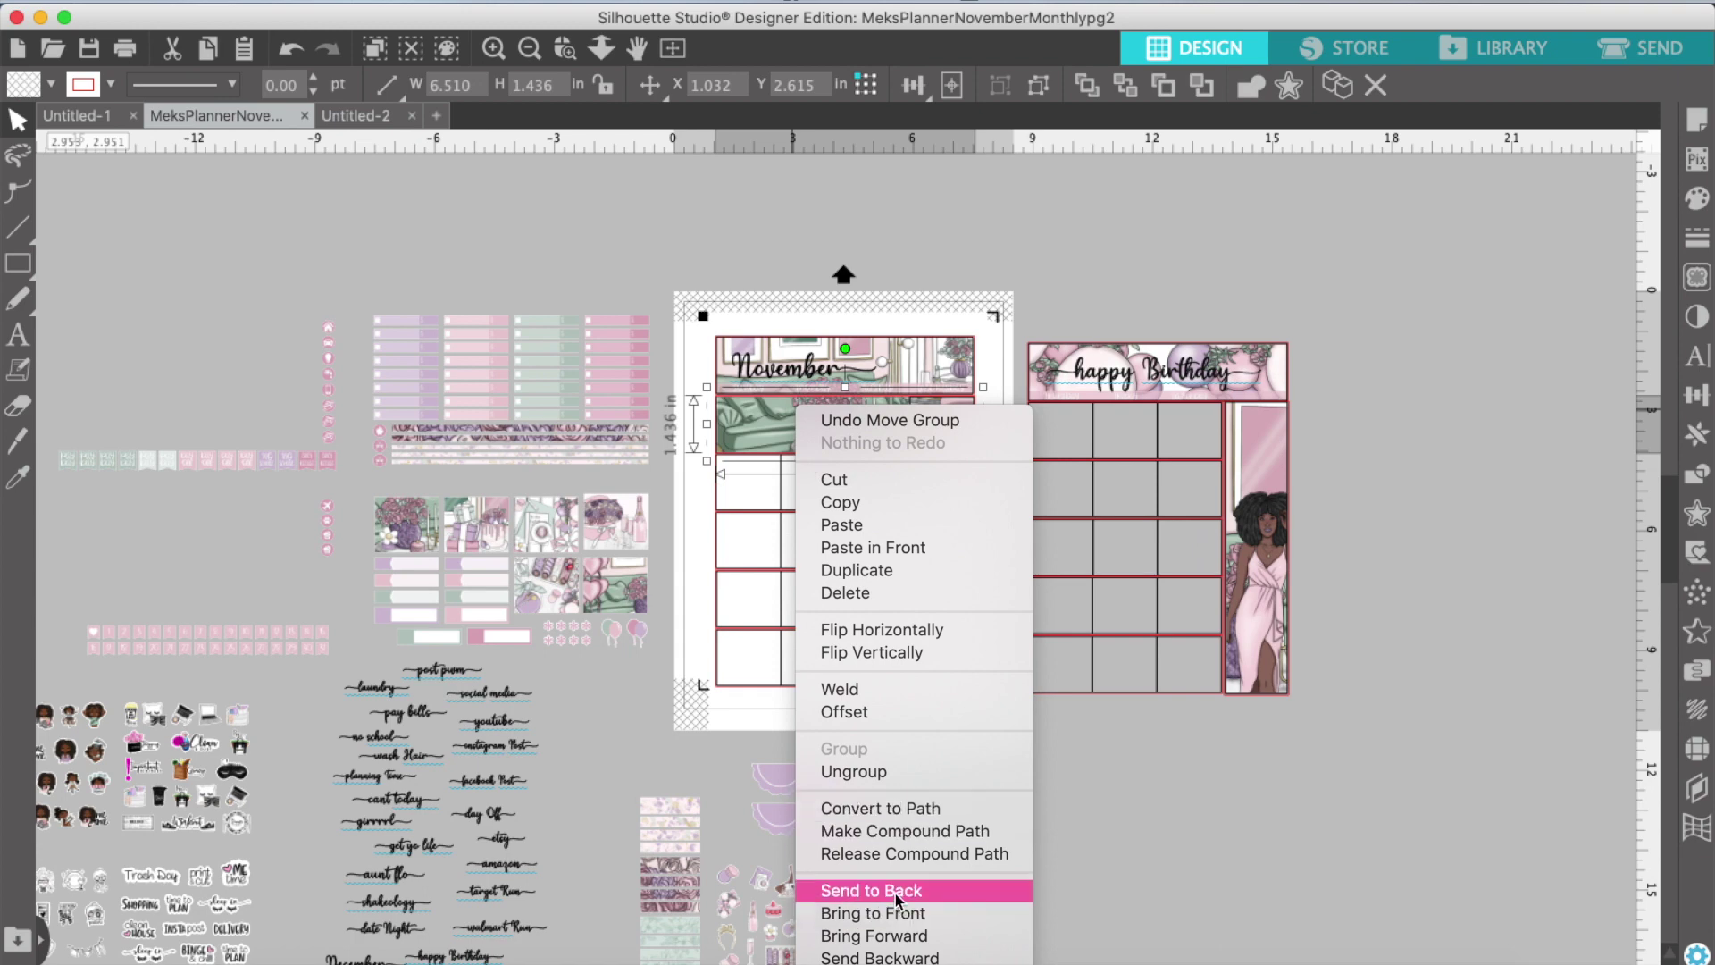
click(871, 890)
click(297, 357)
Step: Move the set of pink date flags below the first page's calendar grid and ungroup it into separate flags
drag(248, 641, 878, 711)
right_click(878, 711)
click(1026, 887)
click(1080, 829)
Step: Distribute date flags 1 to 4 across the first page's top calendar row and 5 to 7 across the second page's
click(493, 48)
click(493, 48)
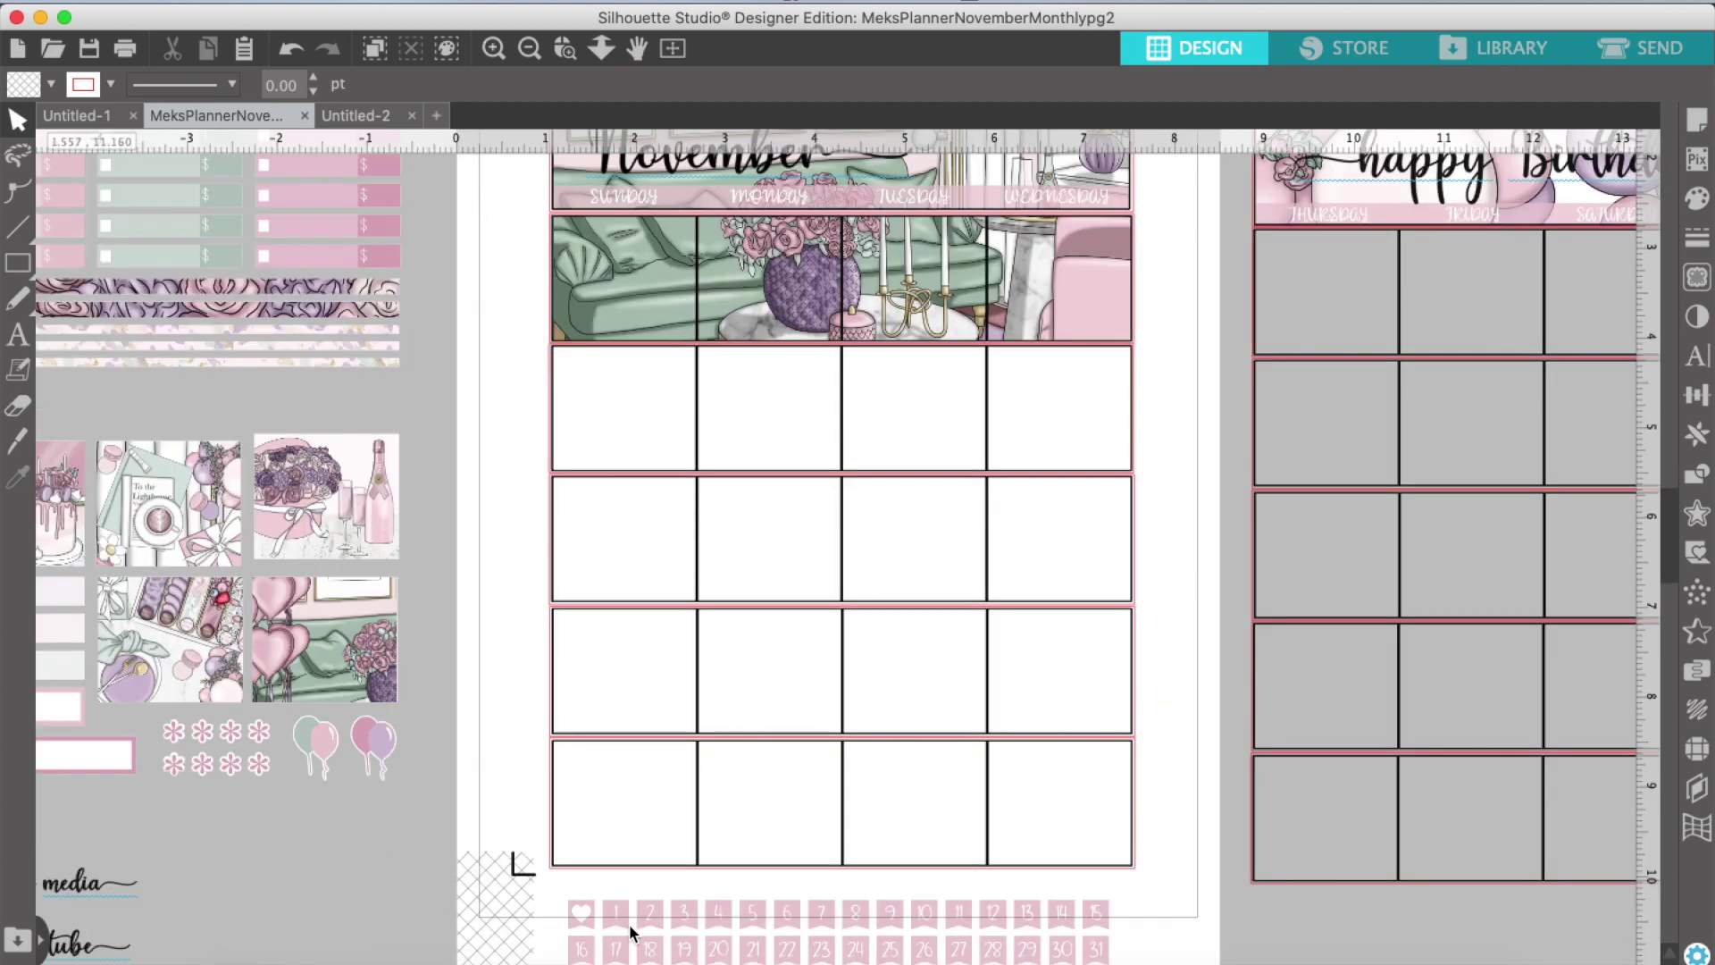
scroll(616, 446, up, 1)
drag(625, 923, 764, 260)
drag(686, 925, 1079, 266)
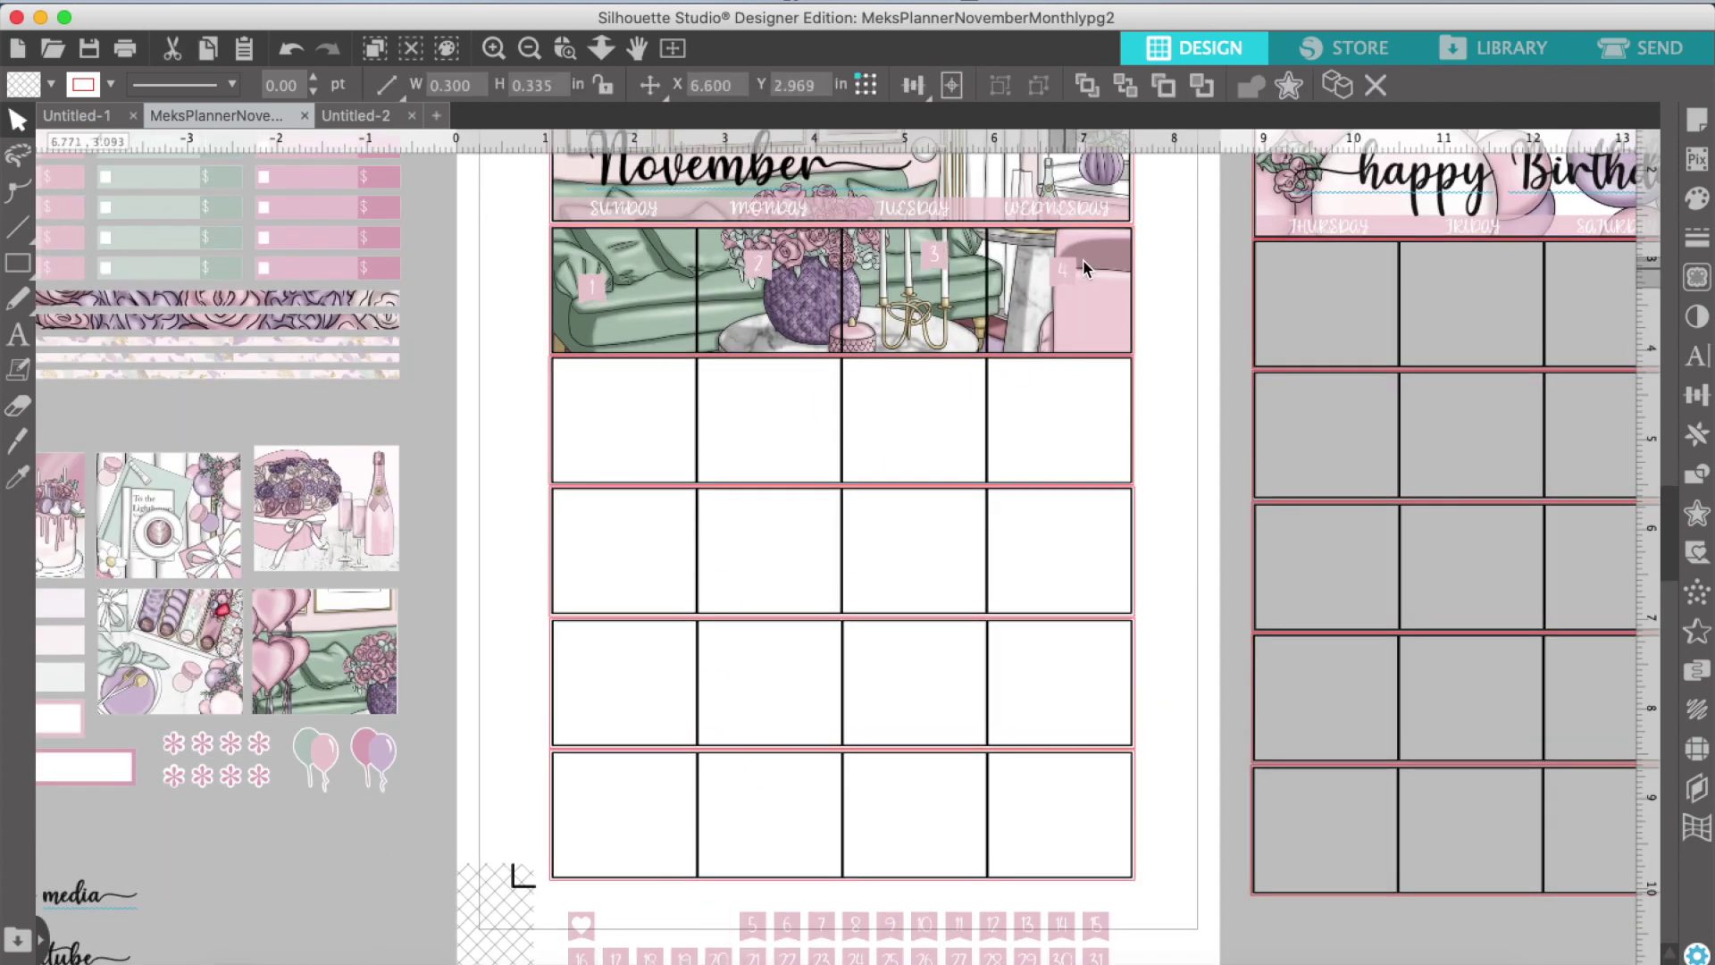
scroll(1079, 447, right, 2)
click(1071, 710)
drag(663, 921, 1520, 309)
Step: Place date flags 8 to 11 across the first page's second calendar row and flags 12 and 13 in the second page's
drag(733, 922, 450, 435)
drag(768, 922, 611, 354)
drag(652, 472, 624, 387)
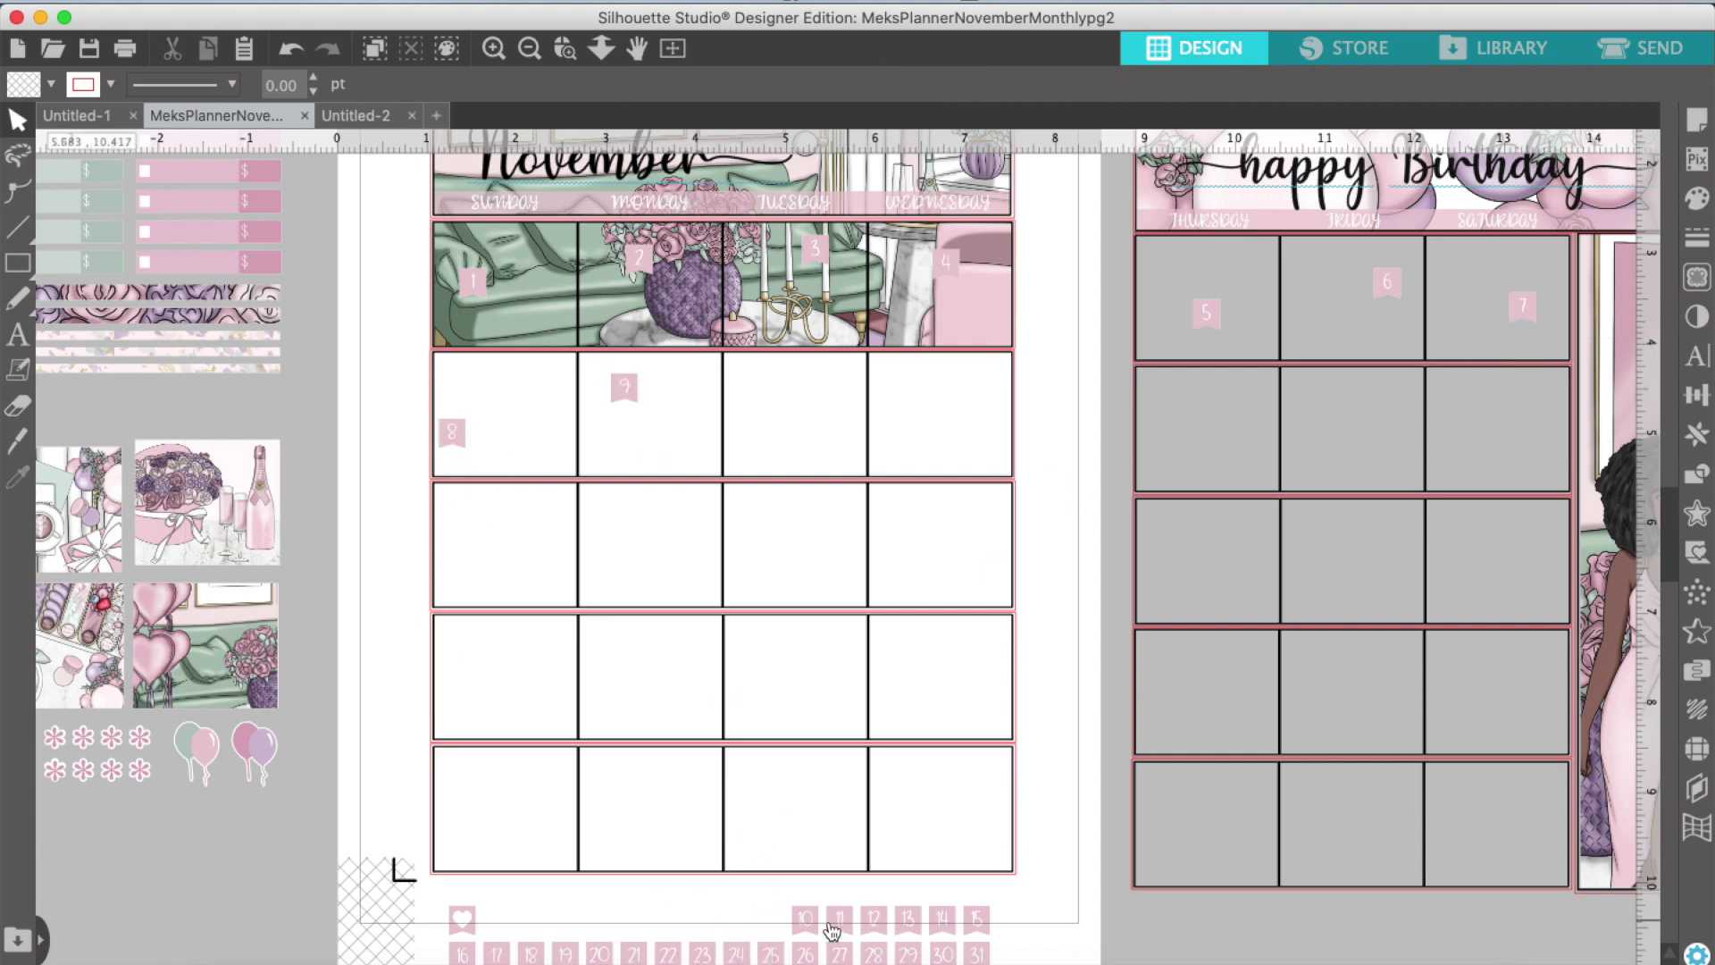
drag(804, 920, 956, 444)
drag(873, 920, 1335, 435)
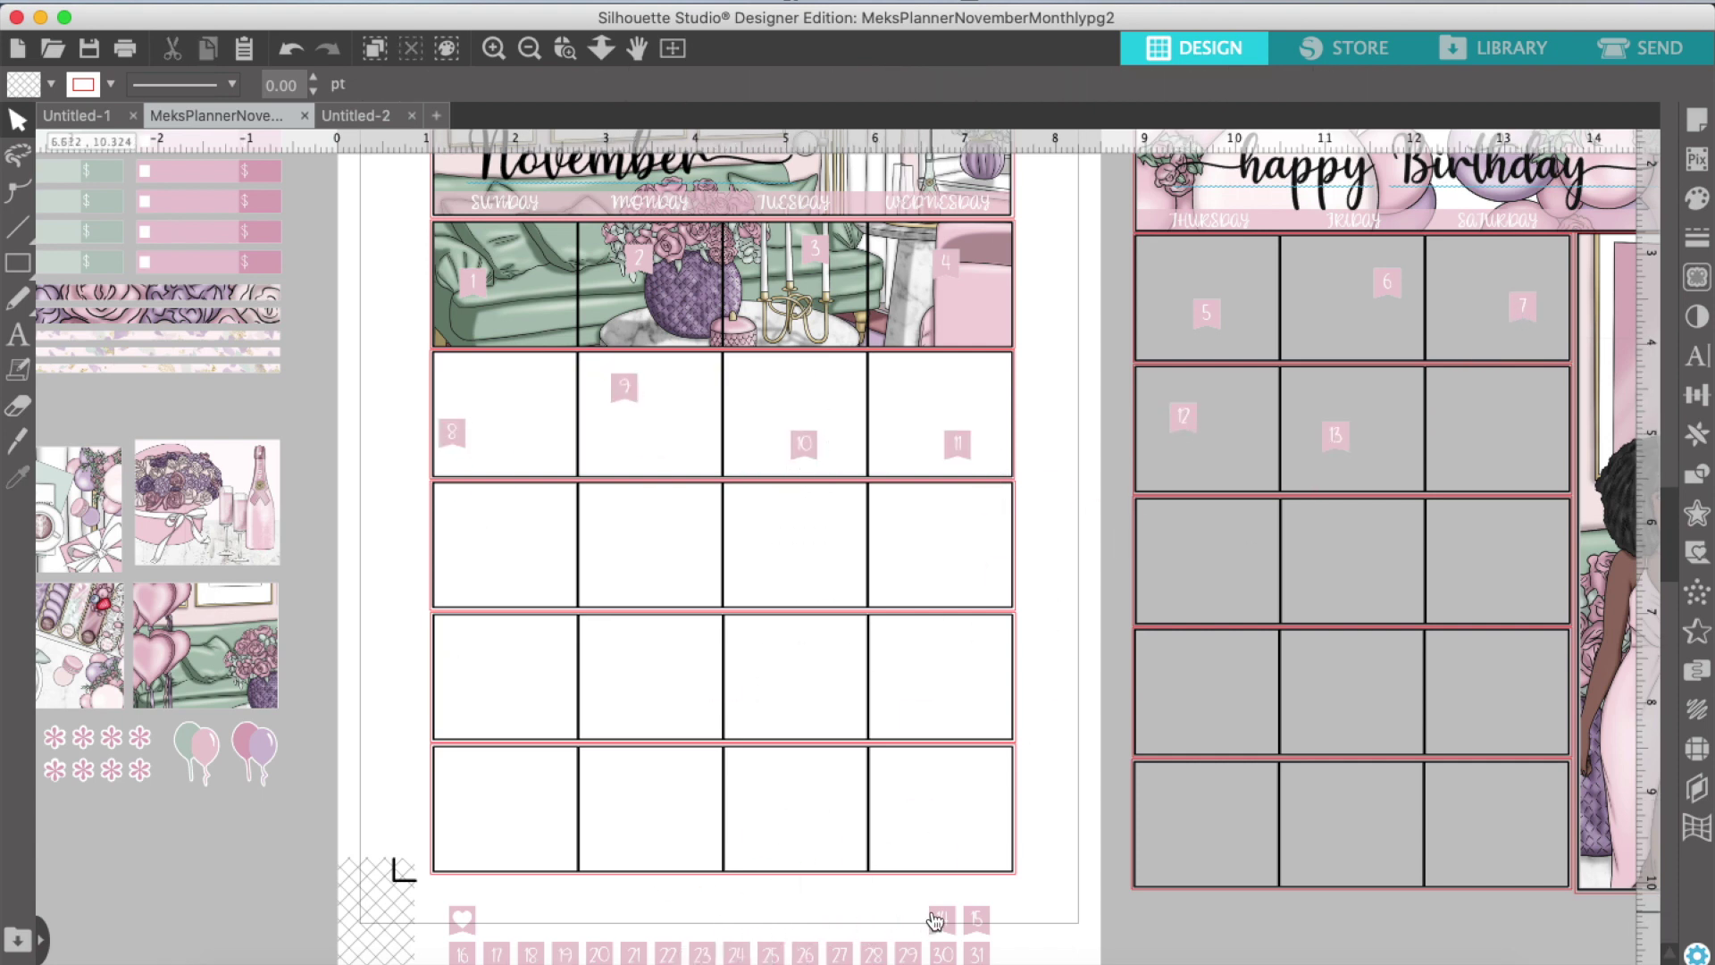
Step: Place flag 14 in the second page's second-row Saturday cell and flags 15 to 21 across both pages' third row
drag(943, 920, 521, 545)
drag(461, 954, 822, 551)
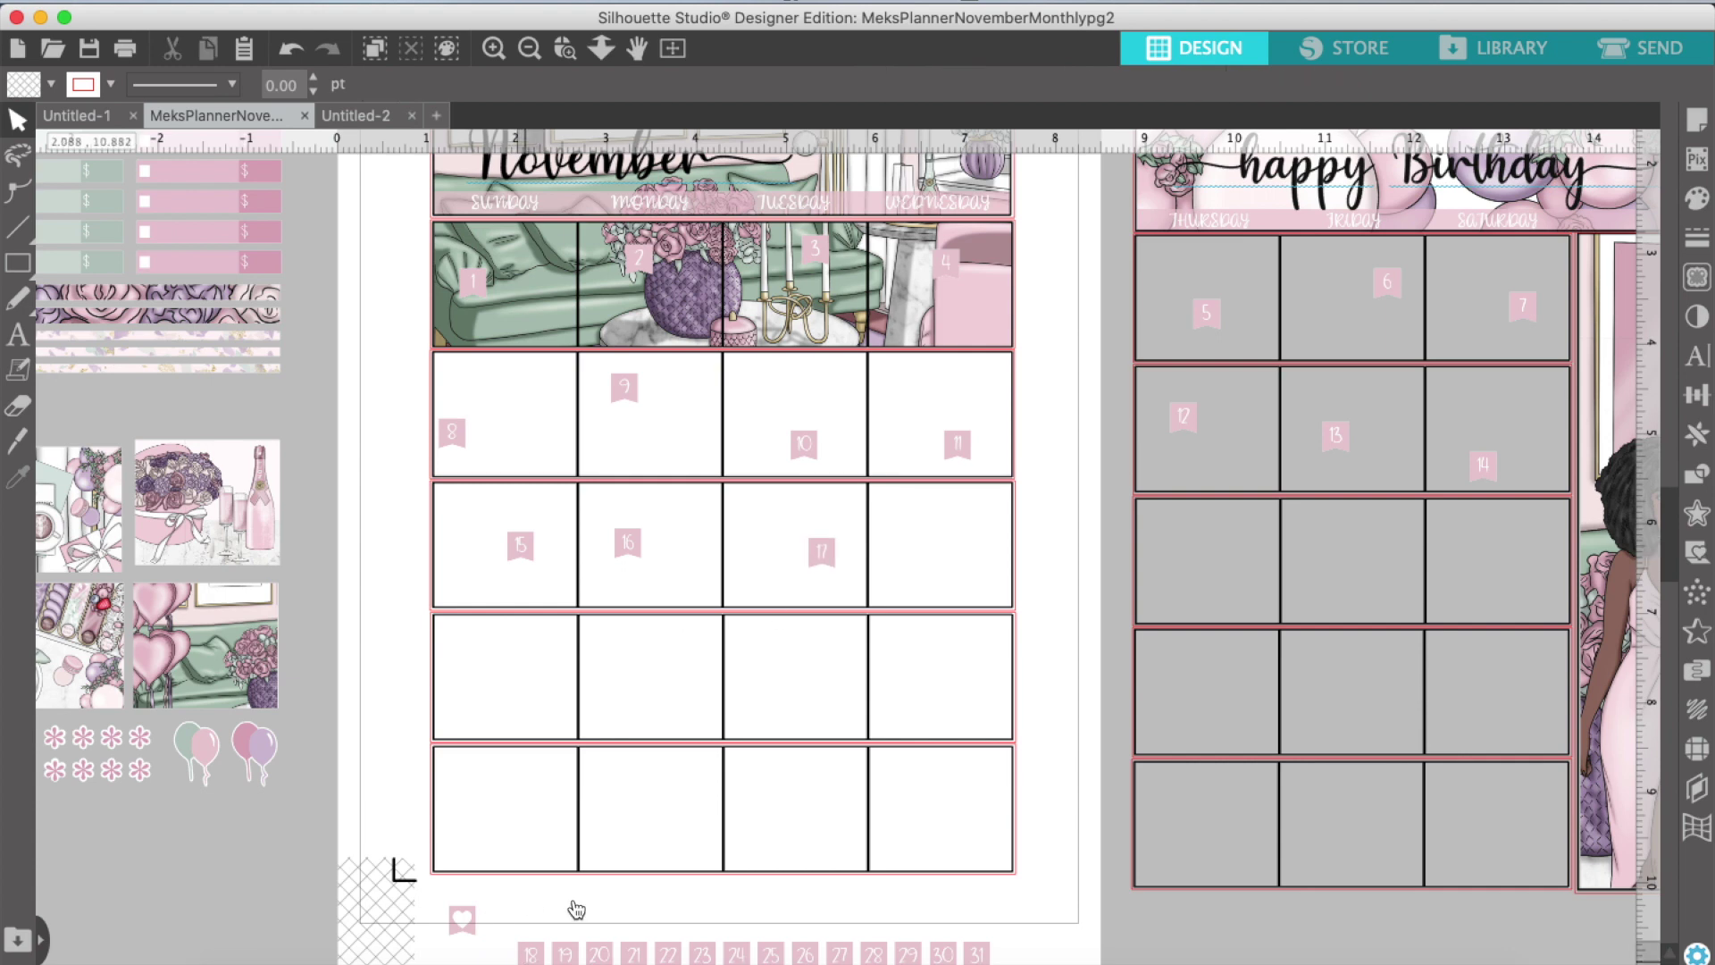
drag(531, 954, 891, 553)
drag(565, 954, 1203, 562)
drag(599, 954, 1308, 578)
drag(633, 954, 1476, 546)
Step: Place date flags 22 to 28 across both pages' fourth row and 29 and 30 in the first page's bottom row
drag(667, 954, 632, 687)
drag(736, 954, 901, 711)
drag(804, 954, 1307, 673)
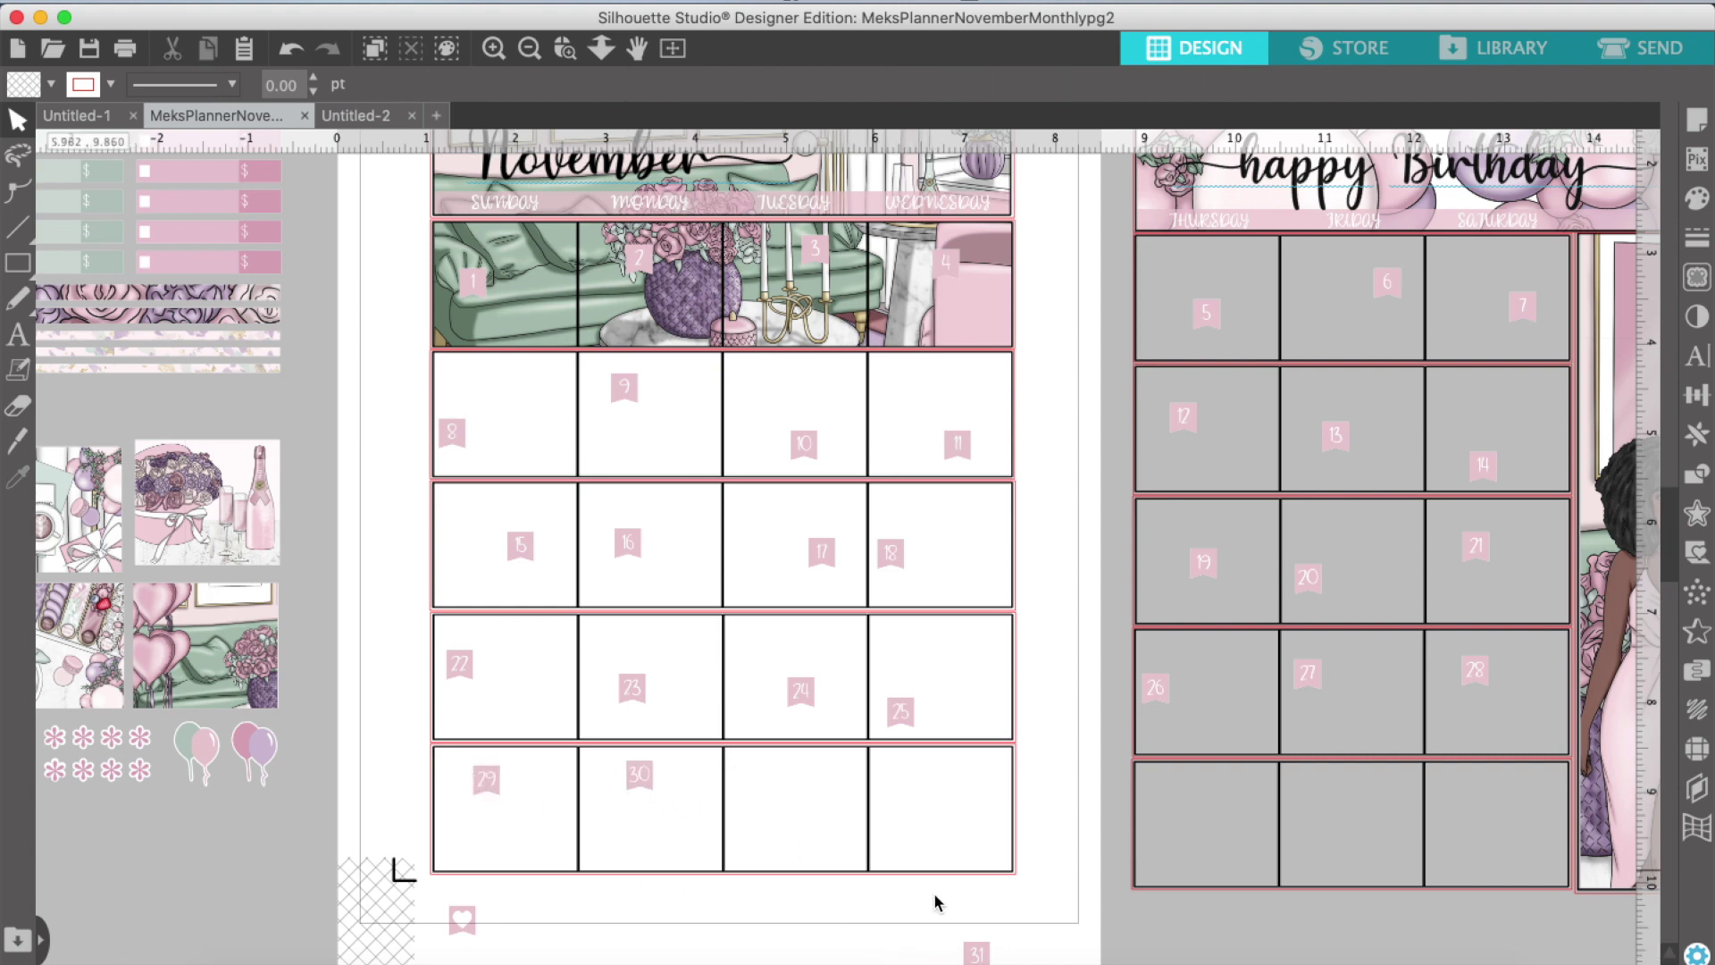
Step: Delete the leftover 31 flag and the heart flags below the first page's calendar grid
right_click(978, 952)
click(1077, 579)
right_click(462, 920)
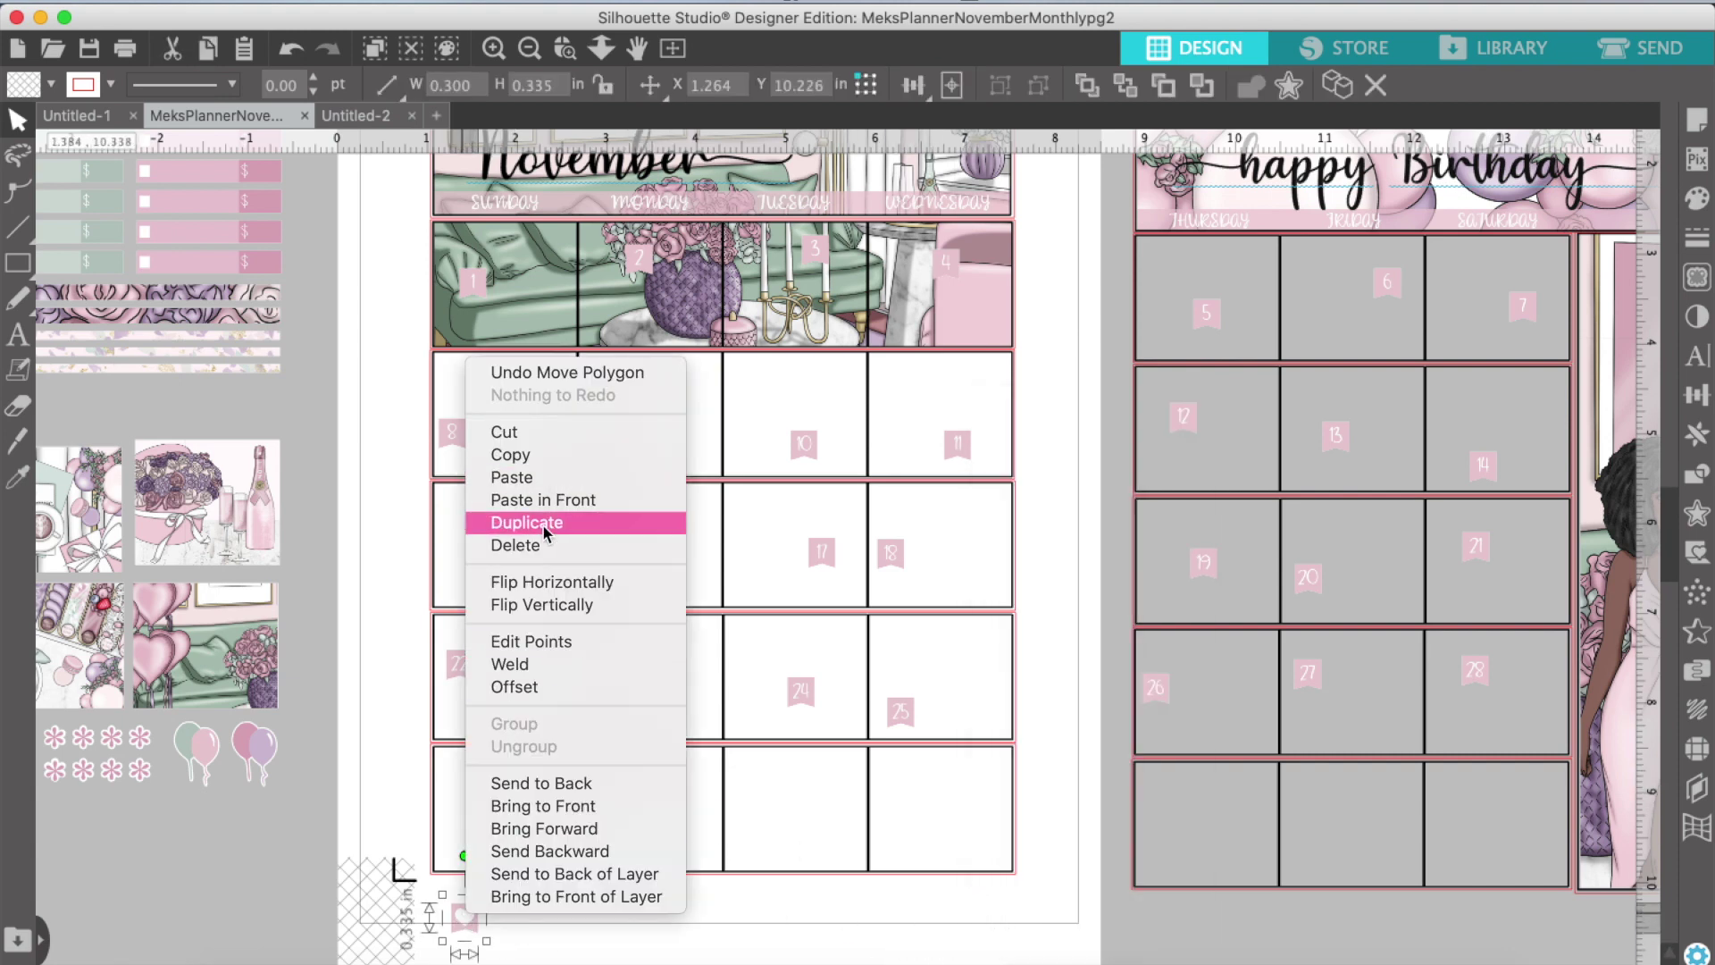
click(509, 526)
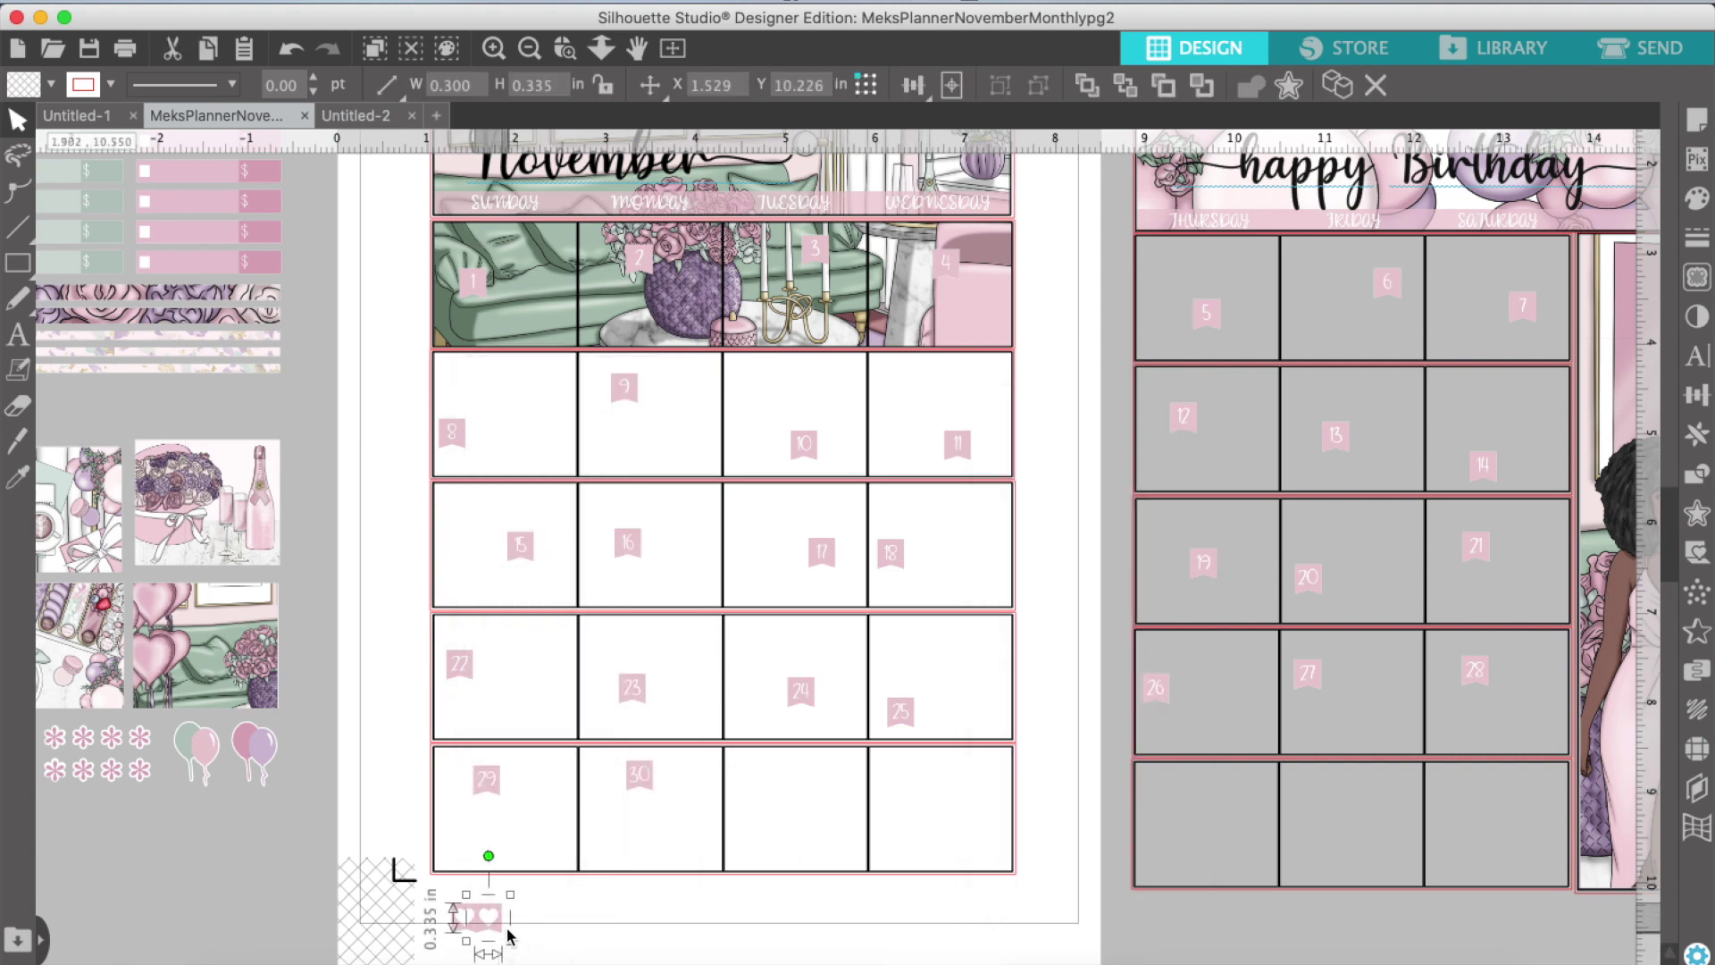
right_click(487, 918)
click(592, 543)
right_click(466, 914)
click(555, 541)
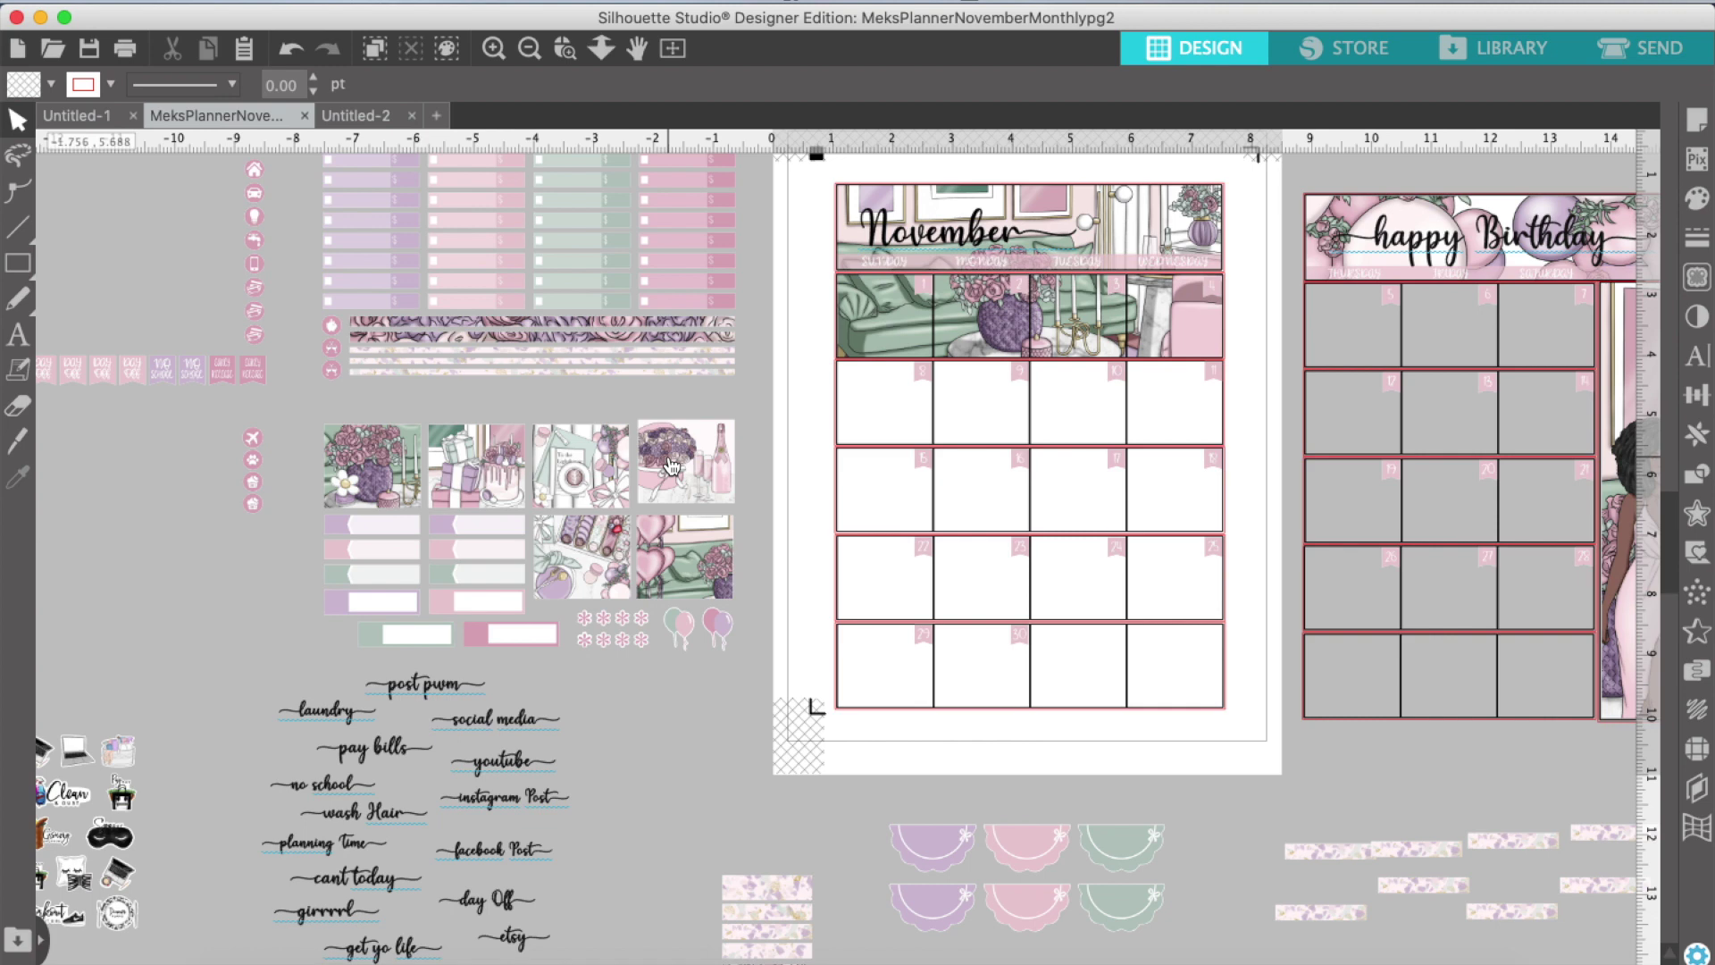
Step: Place the gifts-and-cake, book-and-coffee and macaron artwork squares in the last three cells of the first page's bottom row
drag(500, 460, 969, 650)
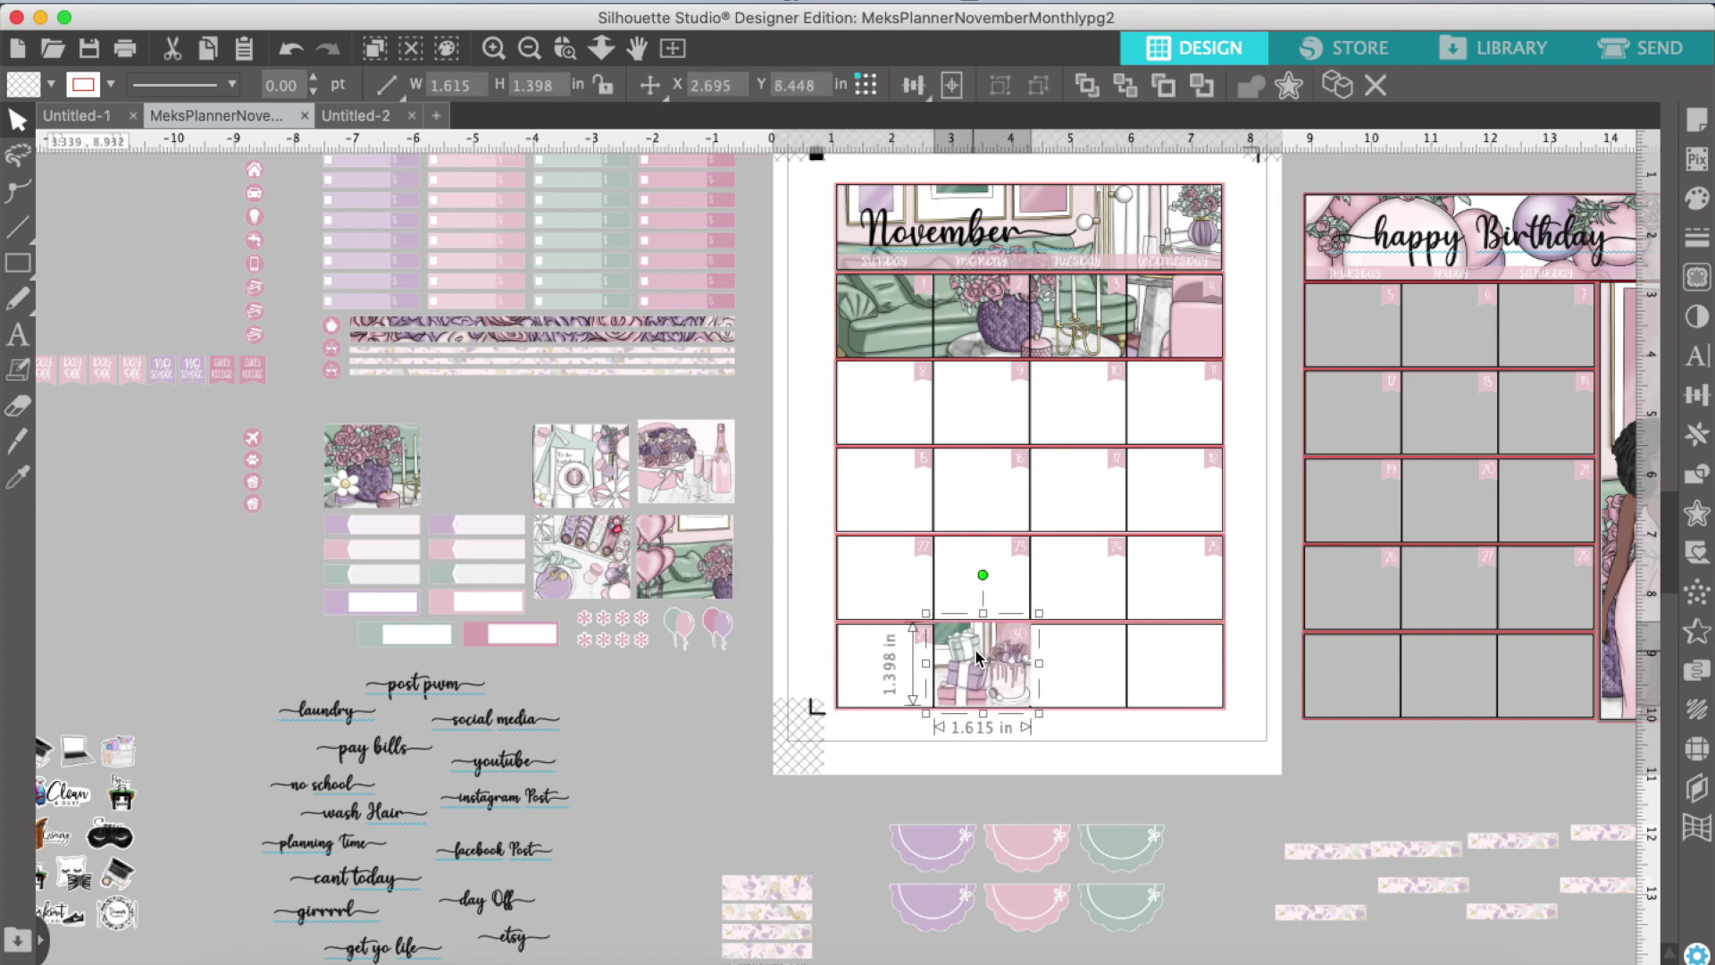
drag(580, 466, 1080, 673)
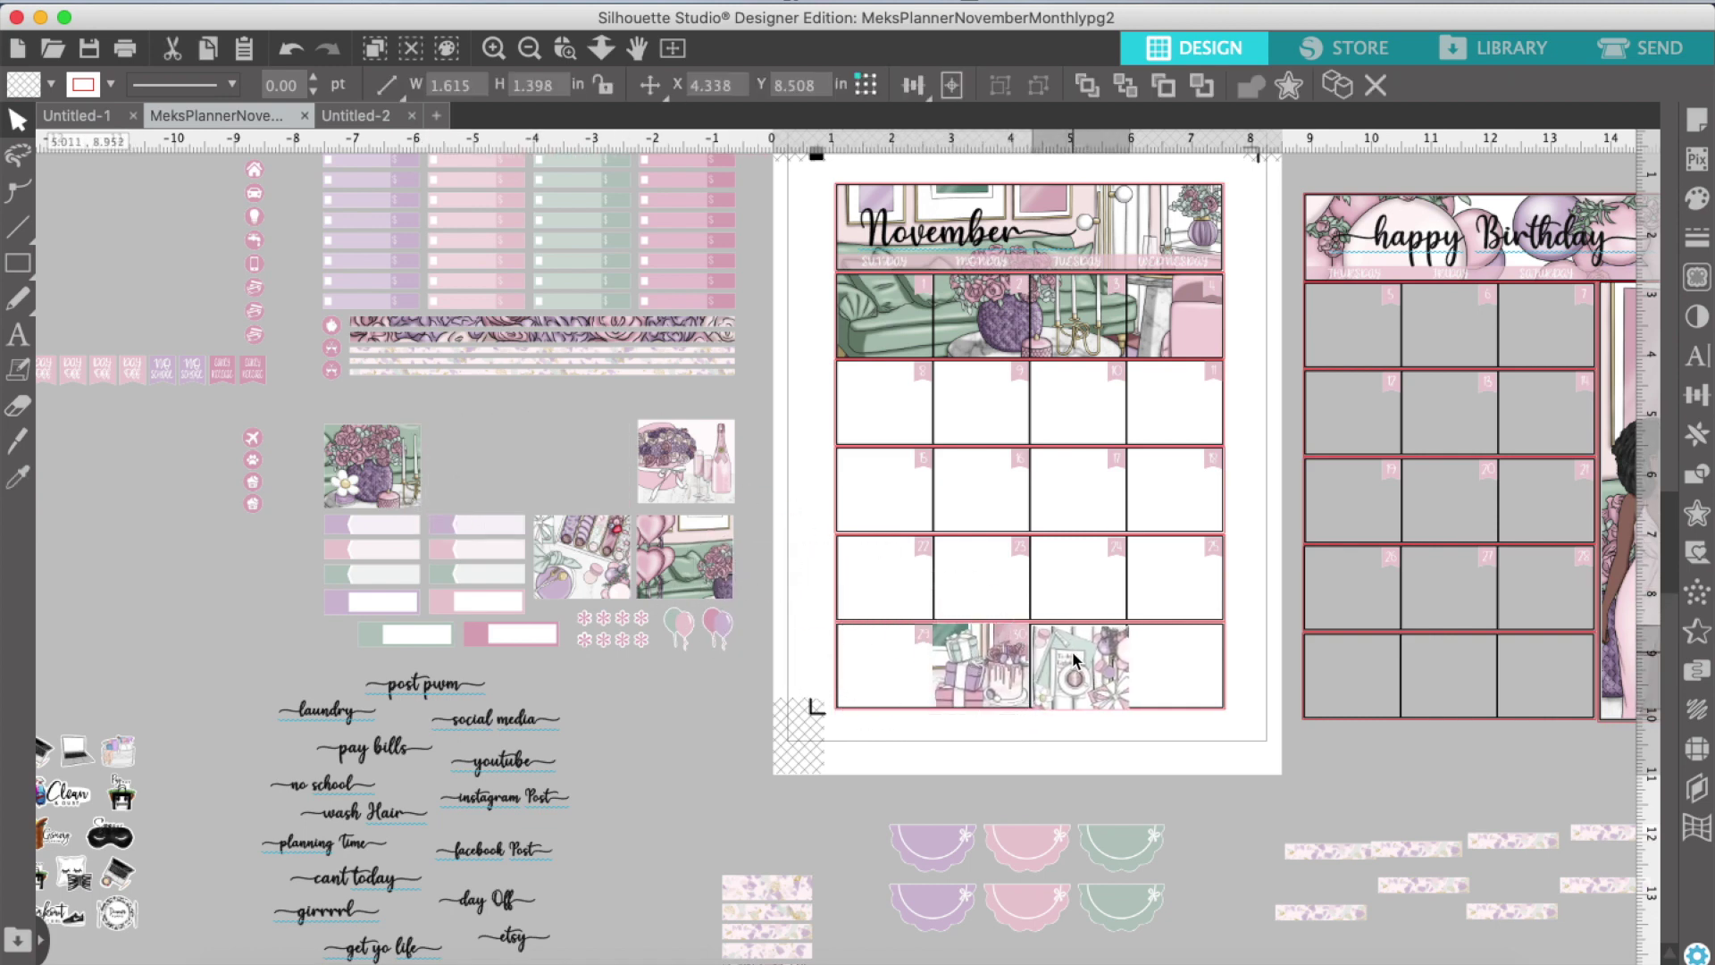
drag(602, 547, 1152, 661)
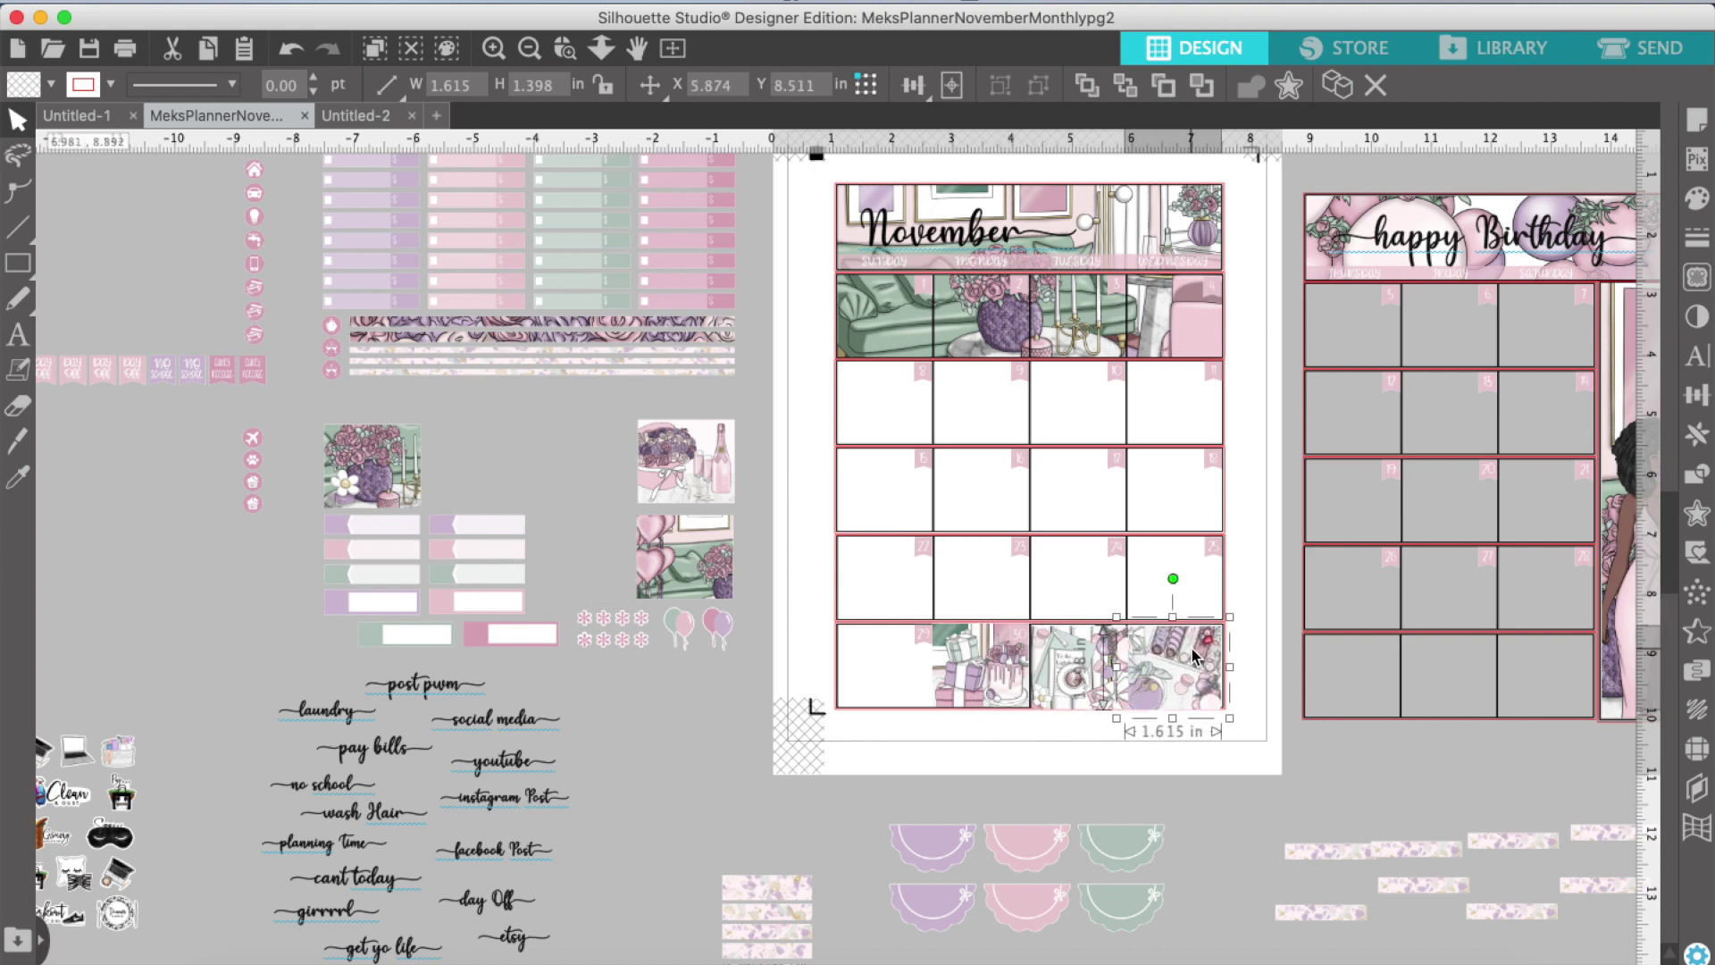
Step: Place the heart-balloon and flower-vase squares in the second page's bottom outer cells and the champagne square in its third-row Thursday cell
scroll(736, 570, right, 2)
click(685, 558)
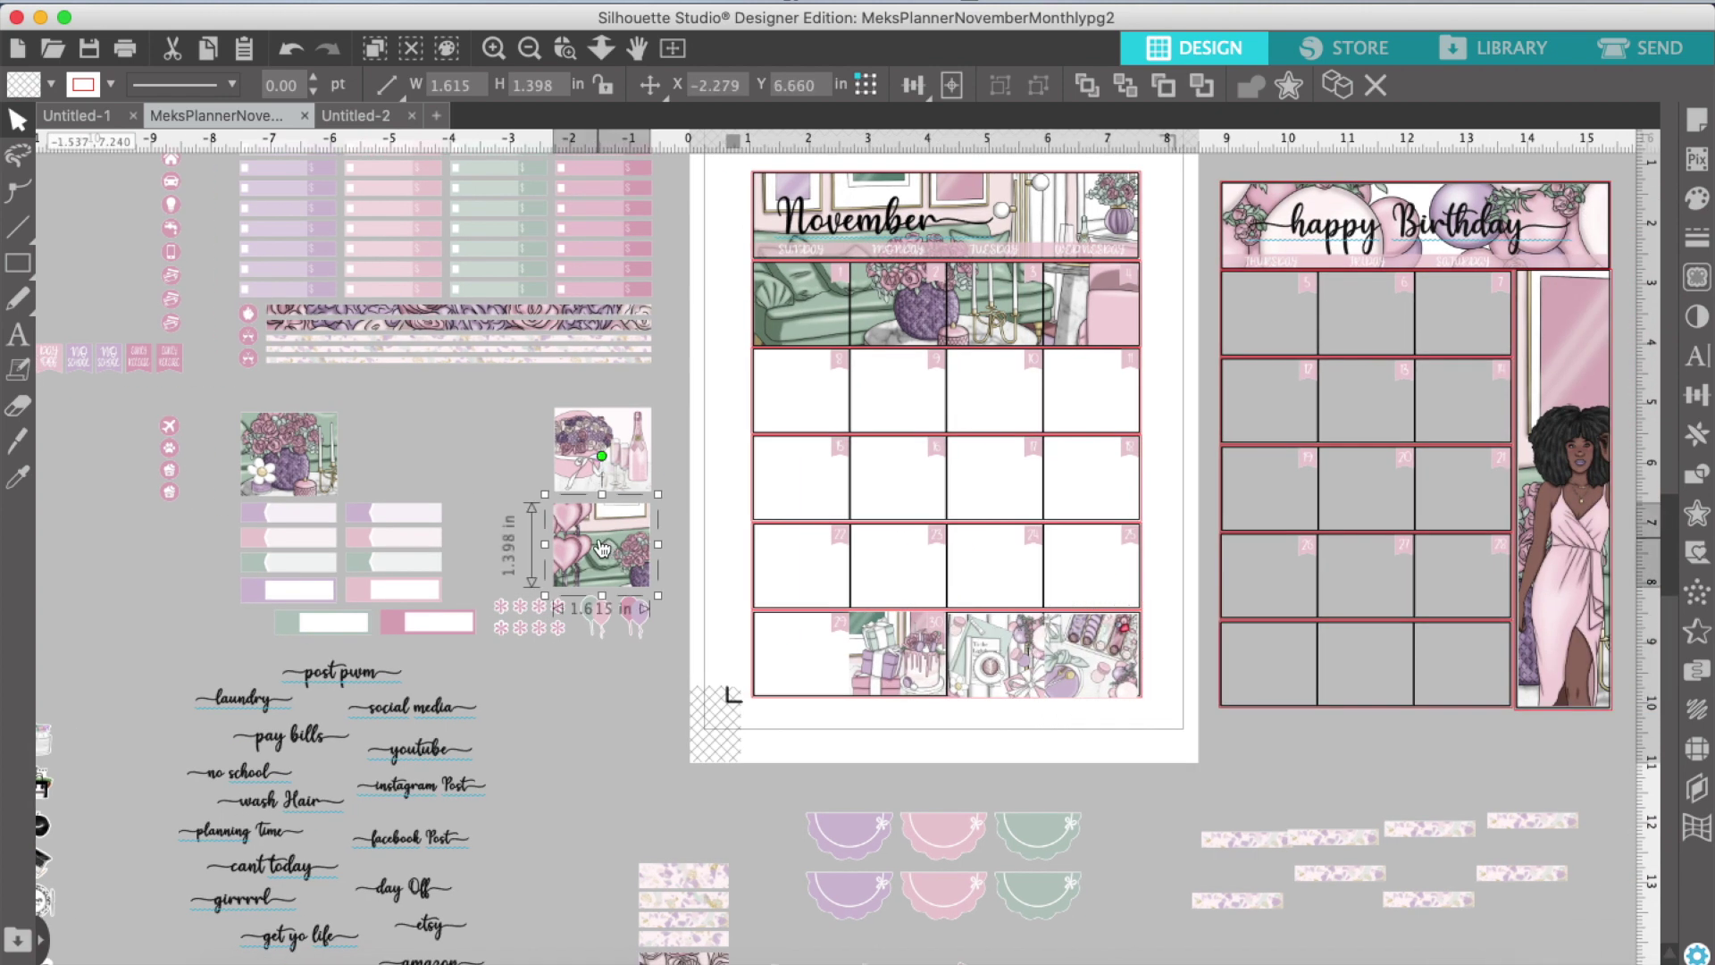
drag(599, 547, 1267, 667)
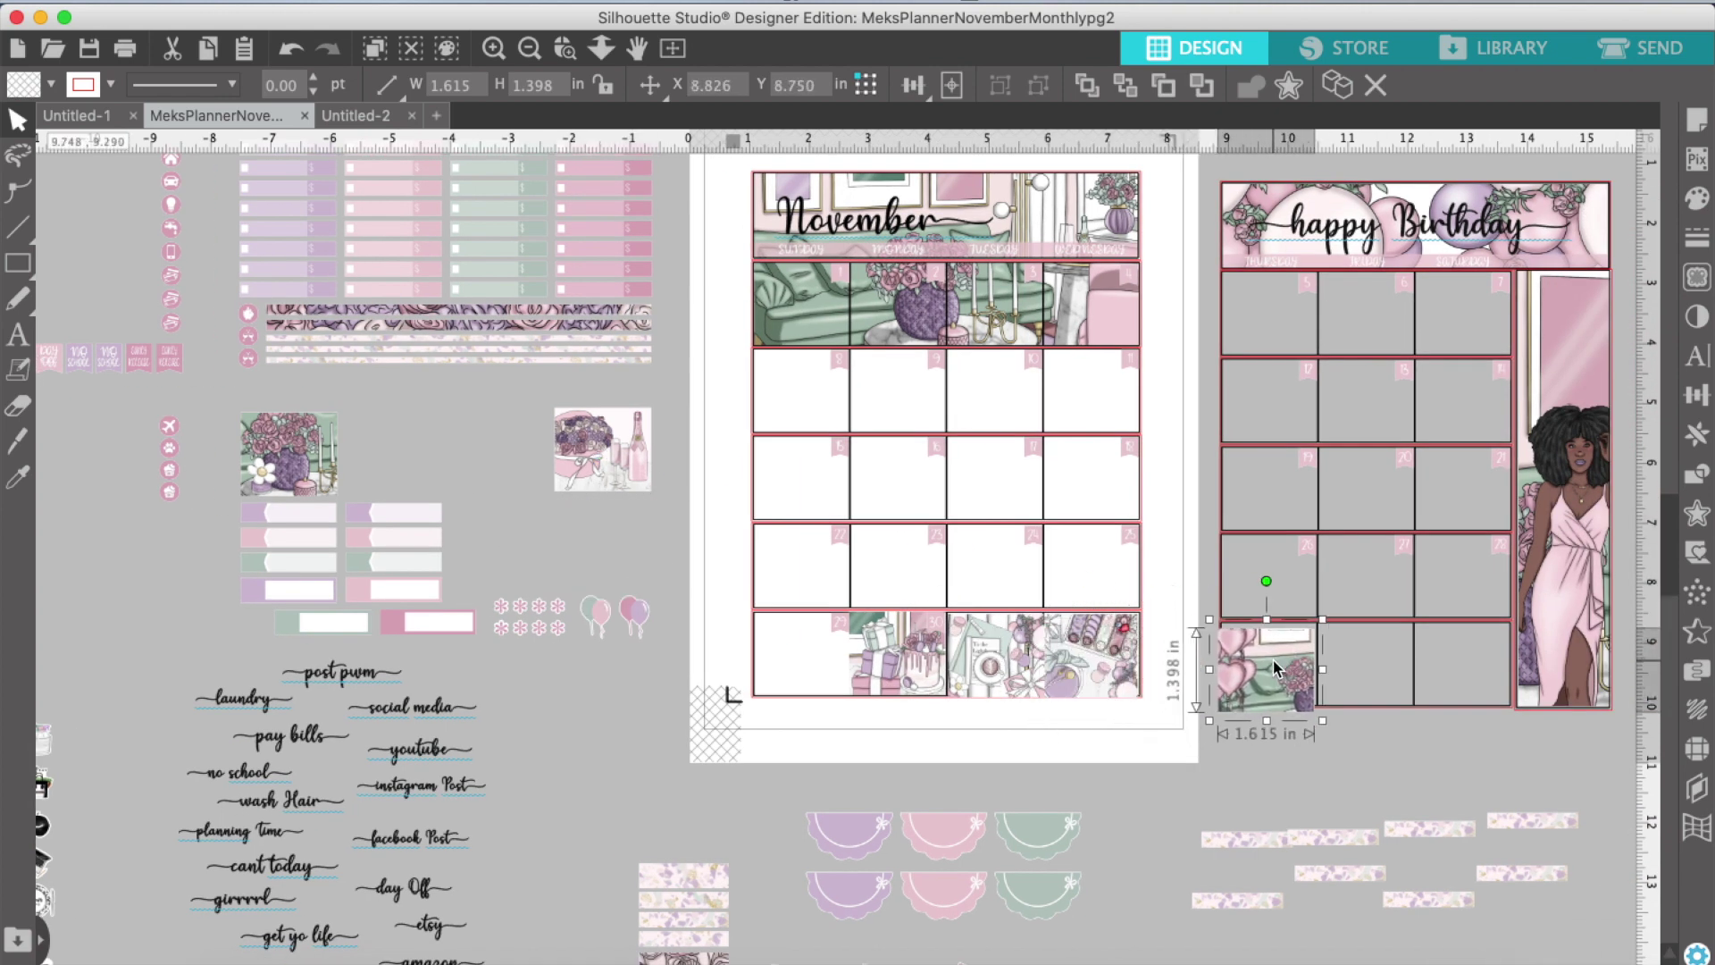
drag(603, 457, 1269, 497)
click(291, 459)
drag(291, 459, 1464, 670)
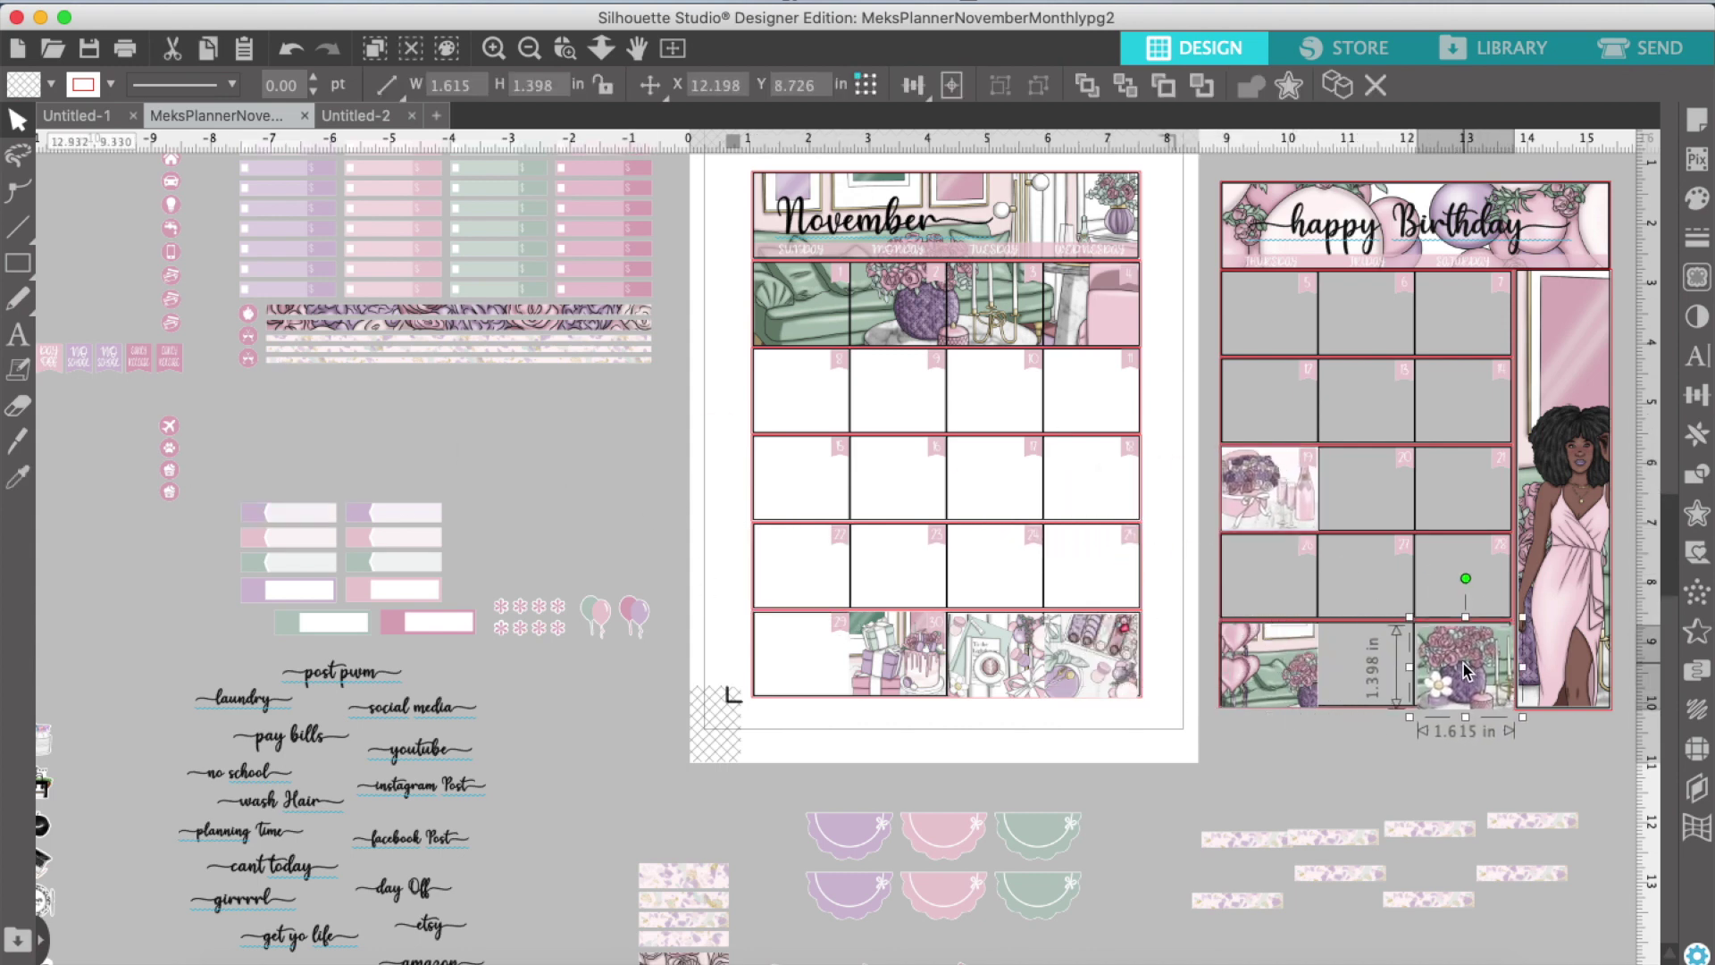
Step: Place the green scalloped banner, the high heels and a duplicate of the pink gift stack around the second page's bottom middle cell
click(1334, 750)
drag(1023, 824, 1354, 658)
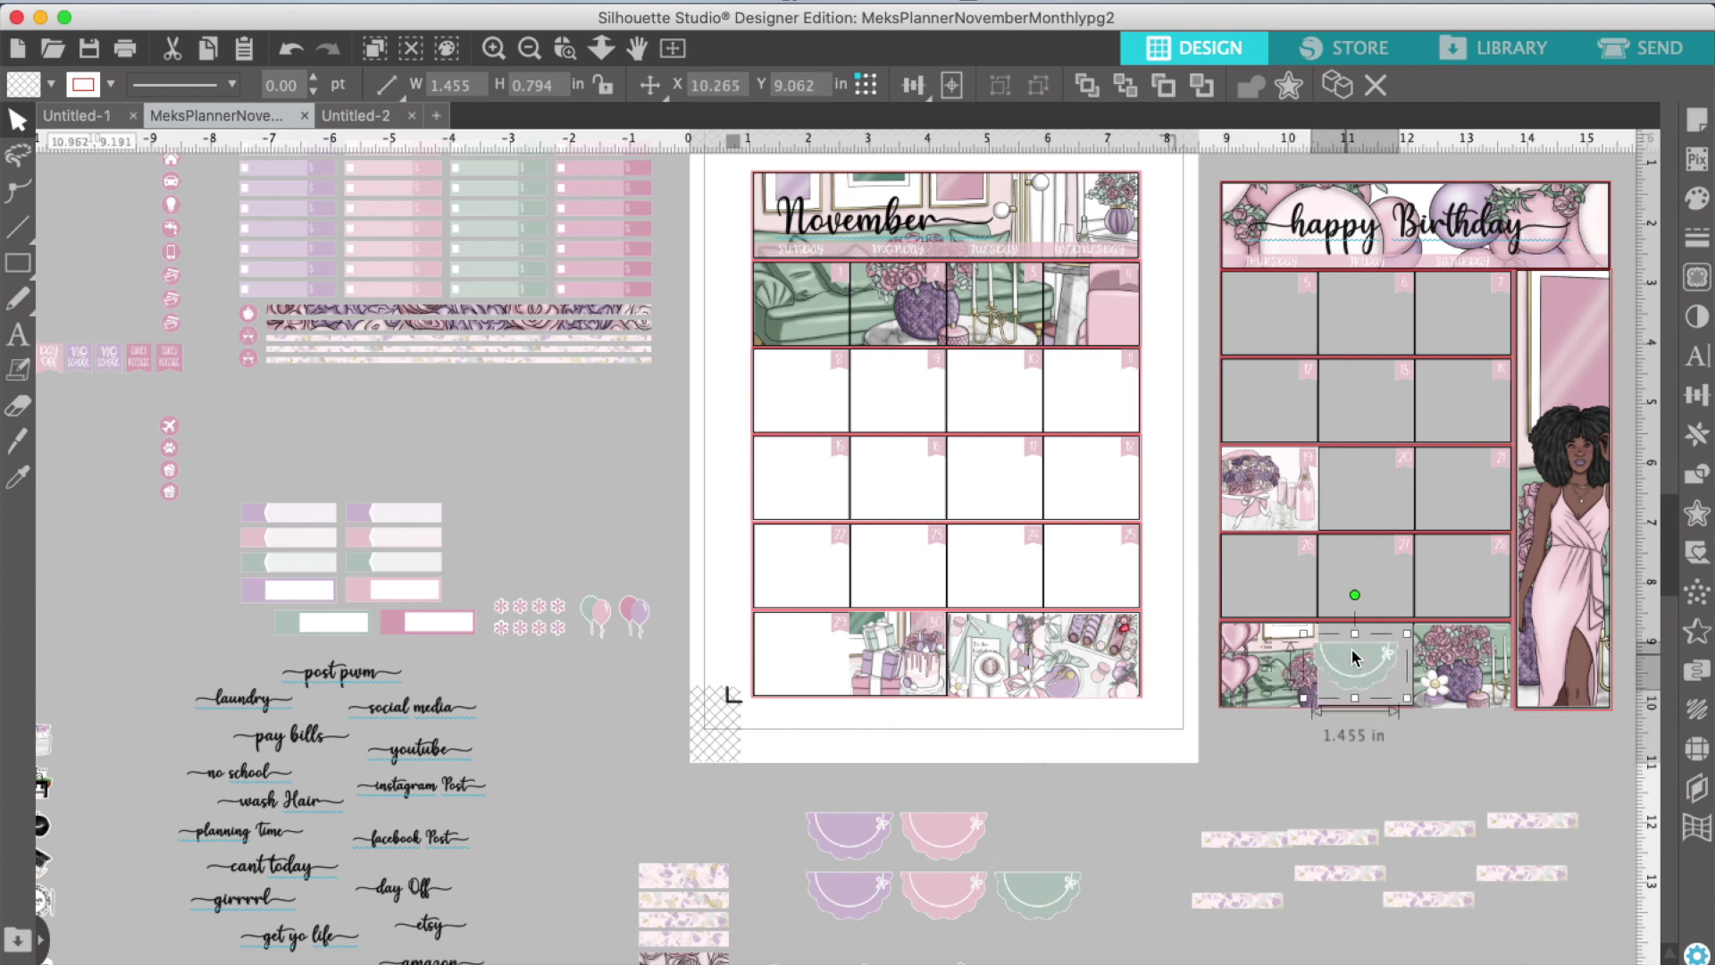
scroll(1122, 824, down, 5)
scroll(1122, 823, right, 1)
drag(849, 938, 1288, 485)
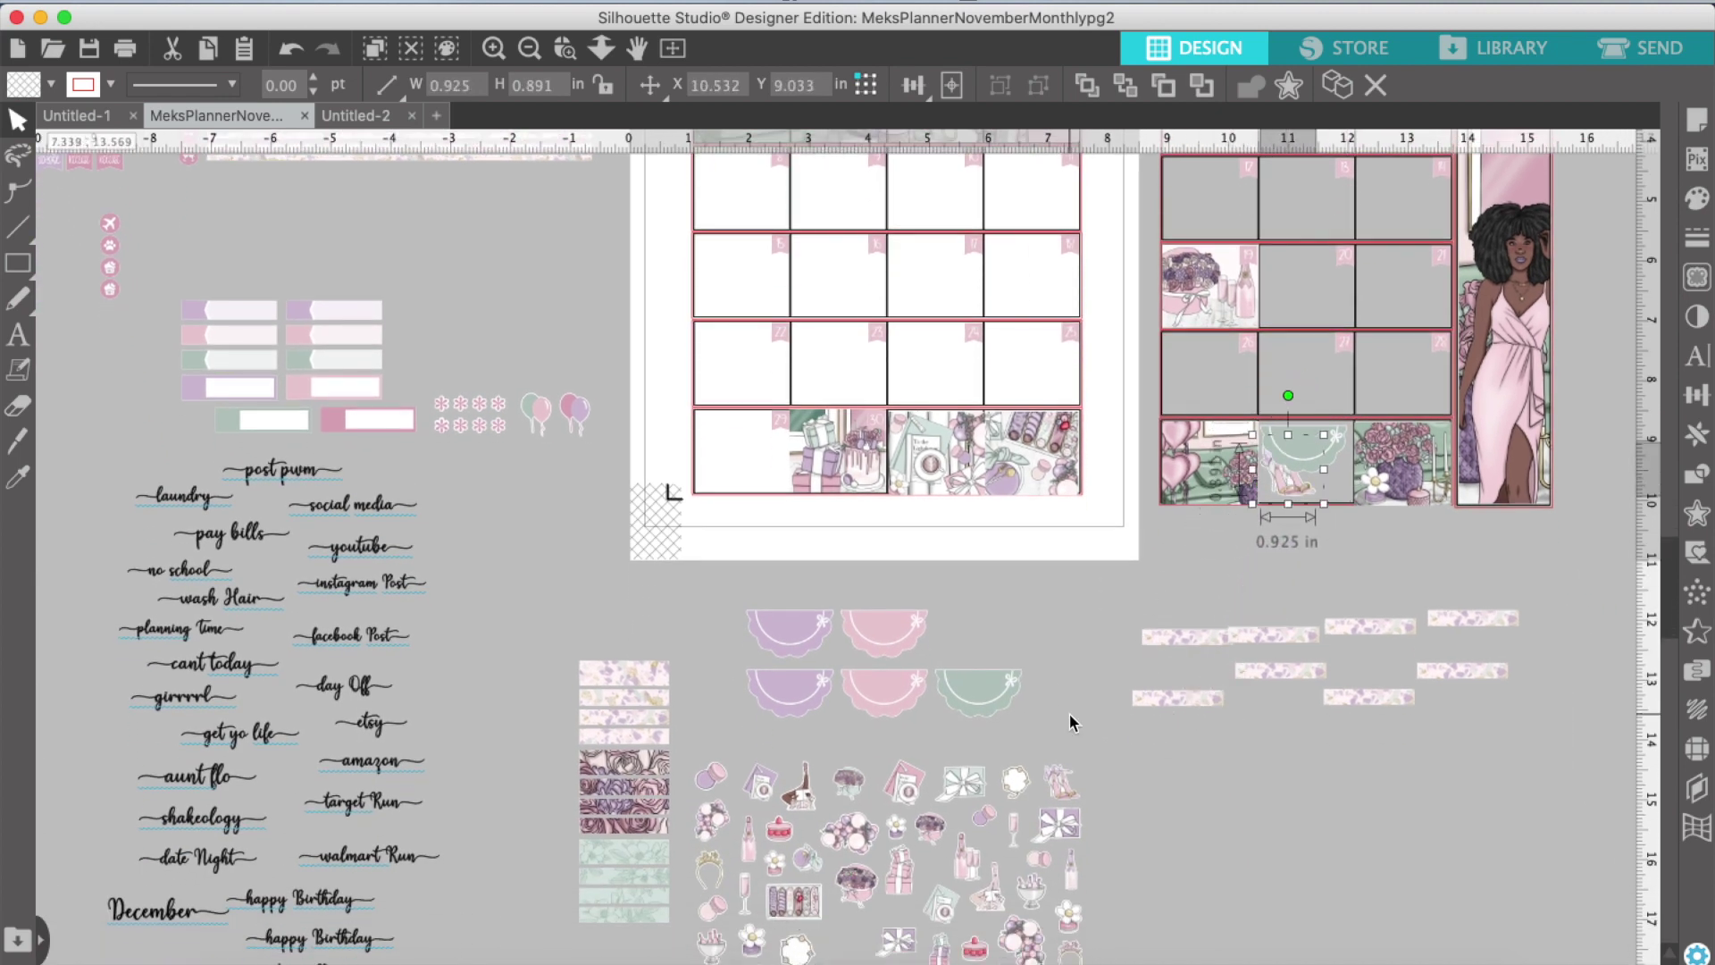
right_click(900, 859)
click(961, 839)
drag(934, 871, 1329, 523)
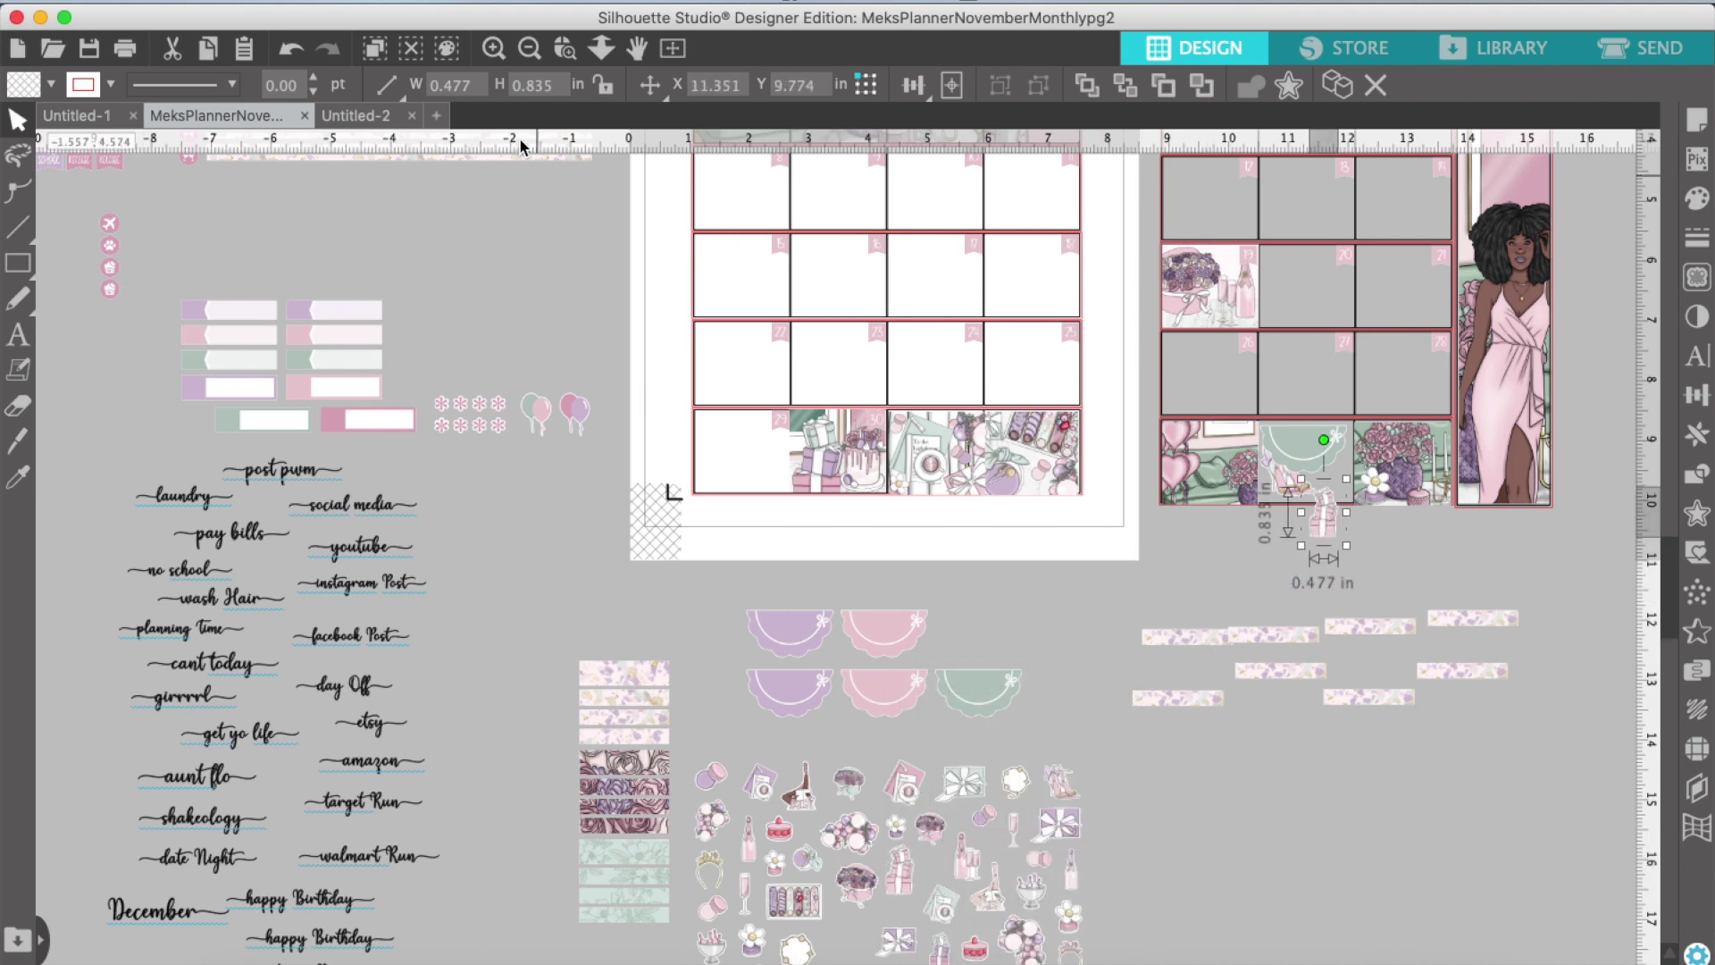
Step: Send the three artwork squares in the first page's bottom row to the back and align them with their cells
click(493, 50)
click(493, 50)
scroll(708, 566, up, 3)
right_click(788, 449)
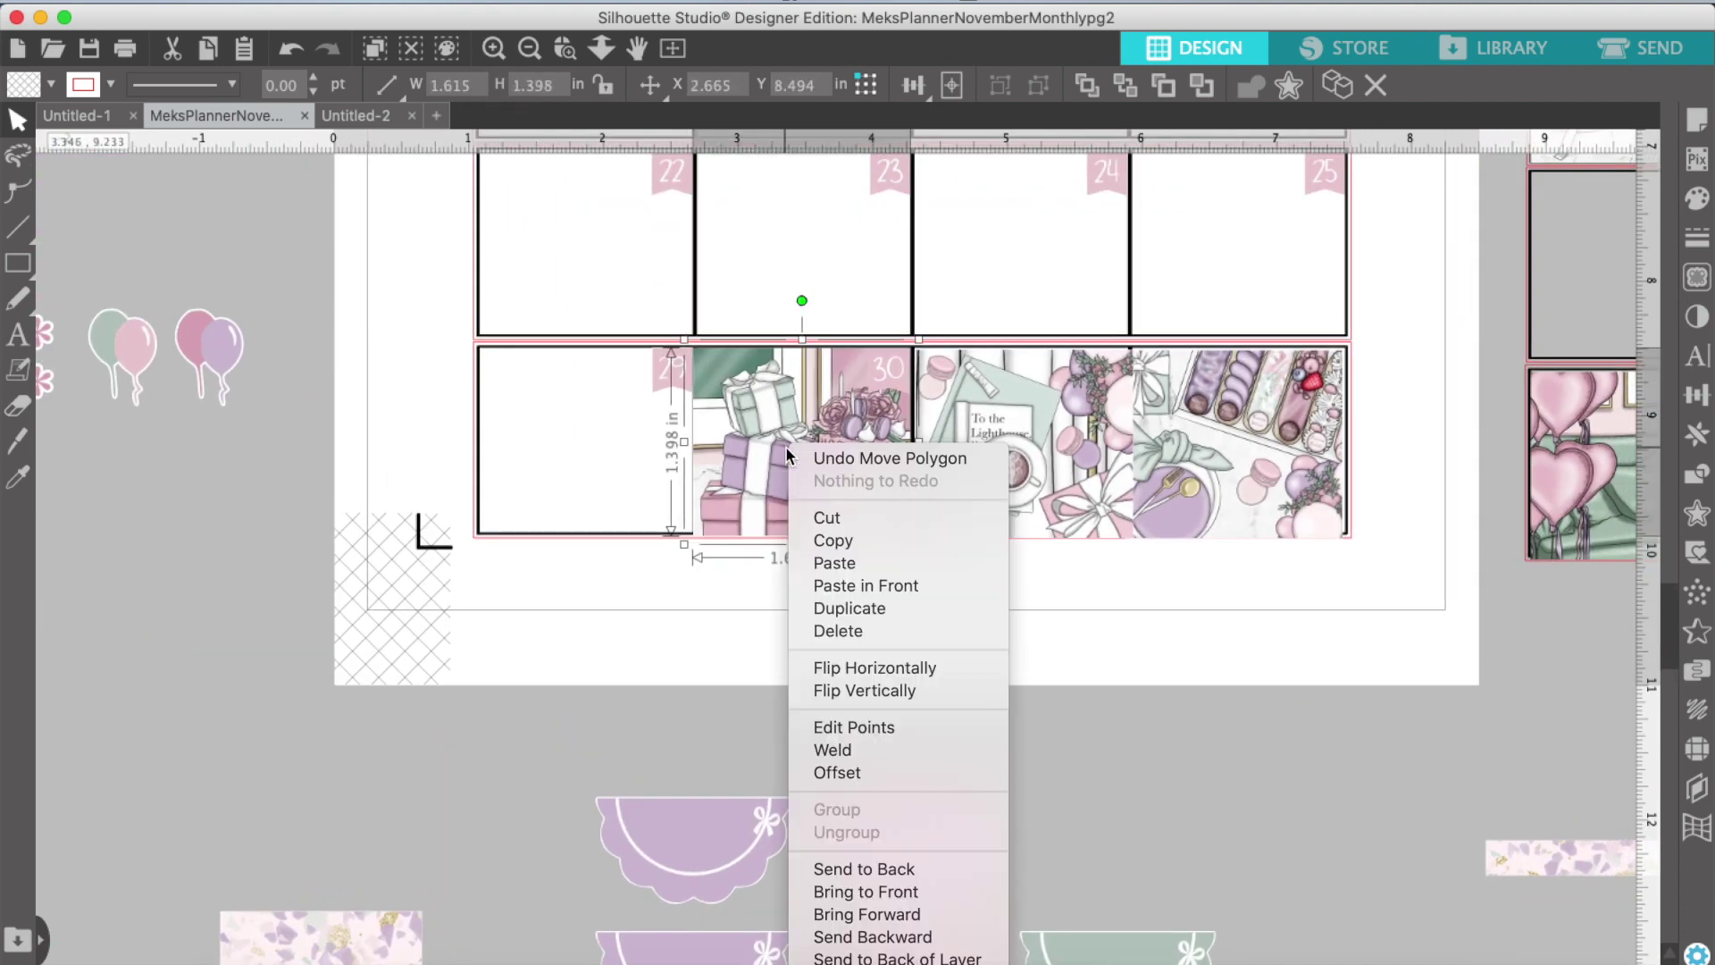
click(845, 871)
right_click(1012, 448)
click(1152, 870)
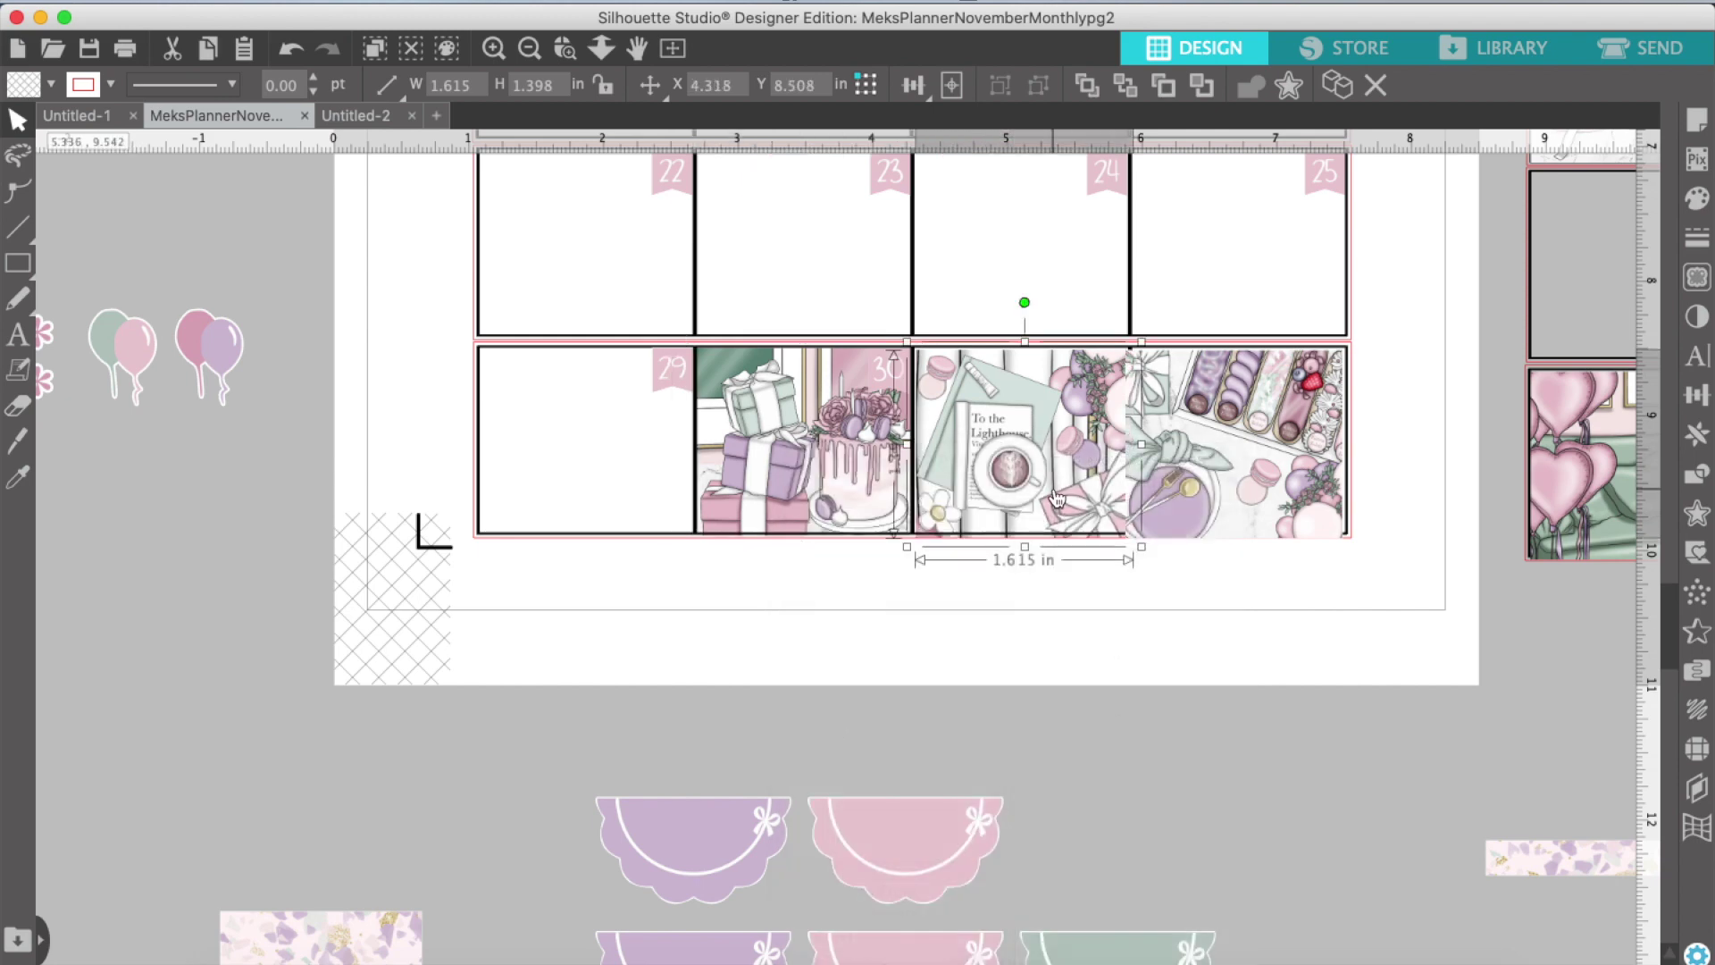
drag(1051, 488, 1047, 484)
click(1213, 450)
right_click(1213, 450)
click(1283, 846)
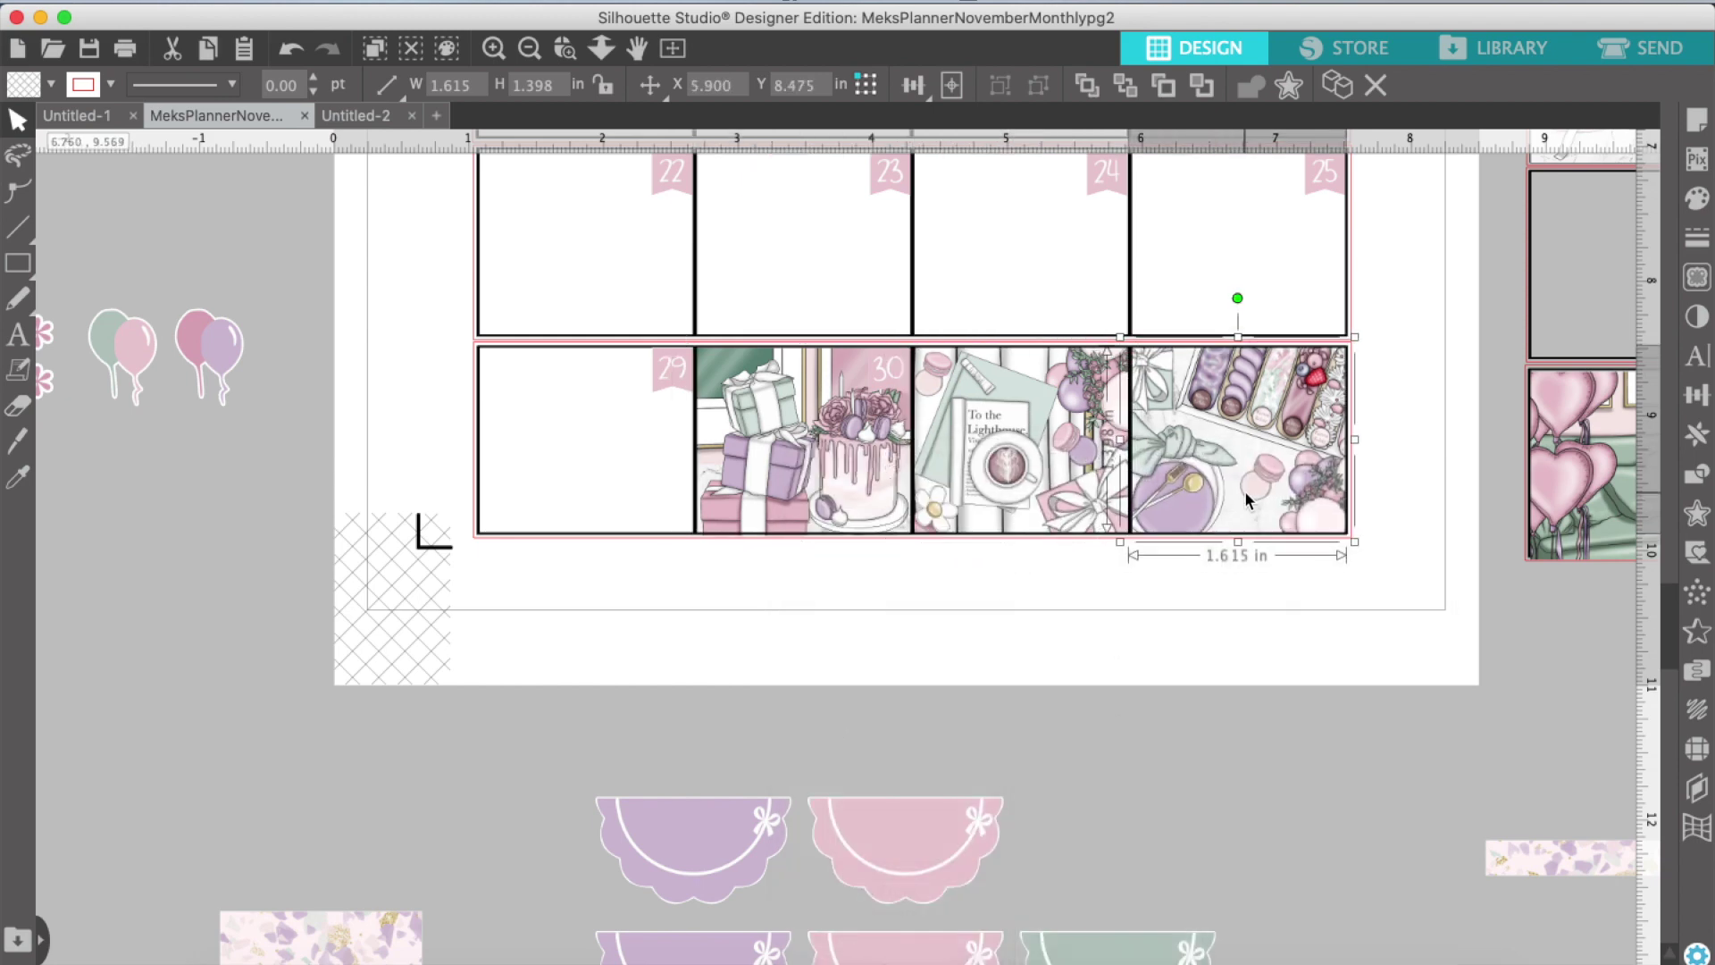
Step: Send the heart-balloon and flower-vase squares in the second page's bottom row to the back
scroll(1227, 694, right, 8)
right_click(1080, 433)
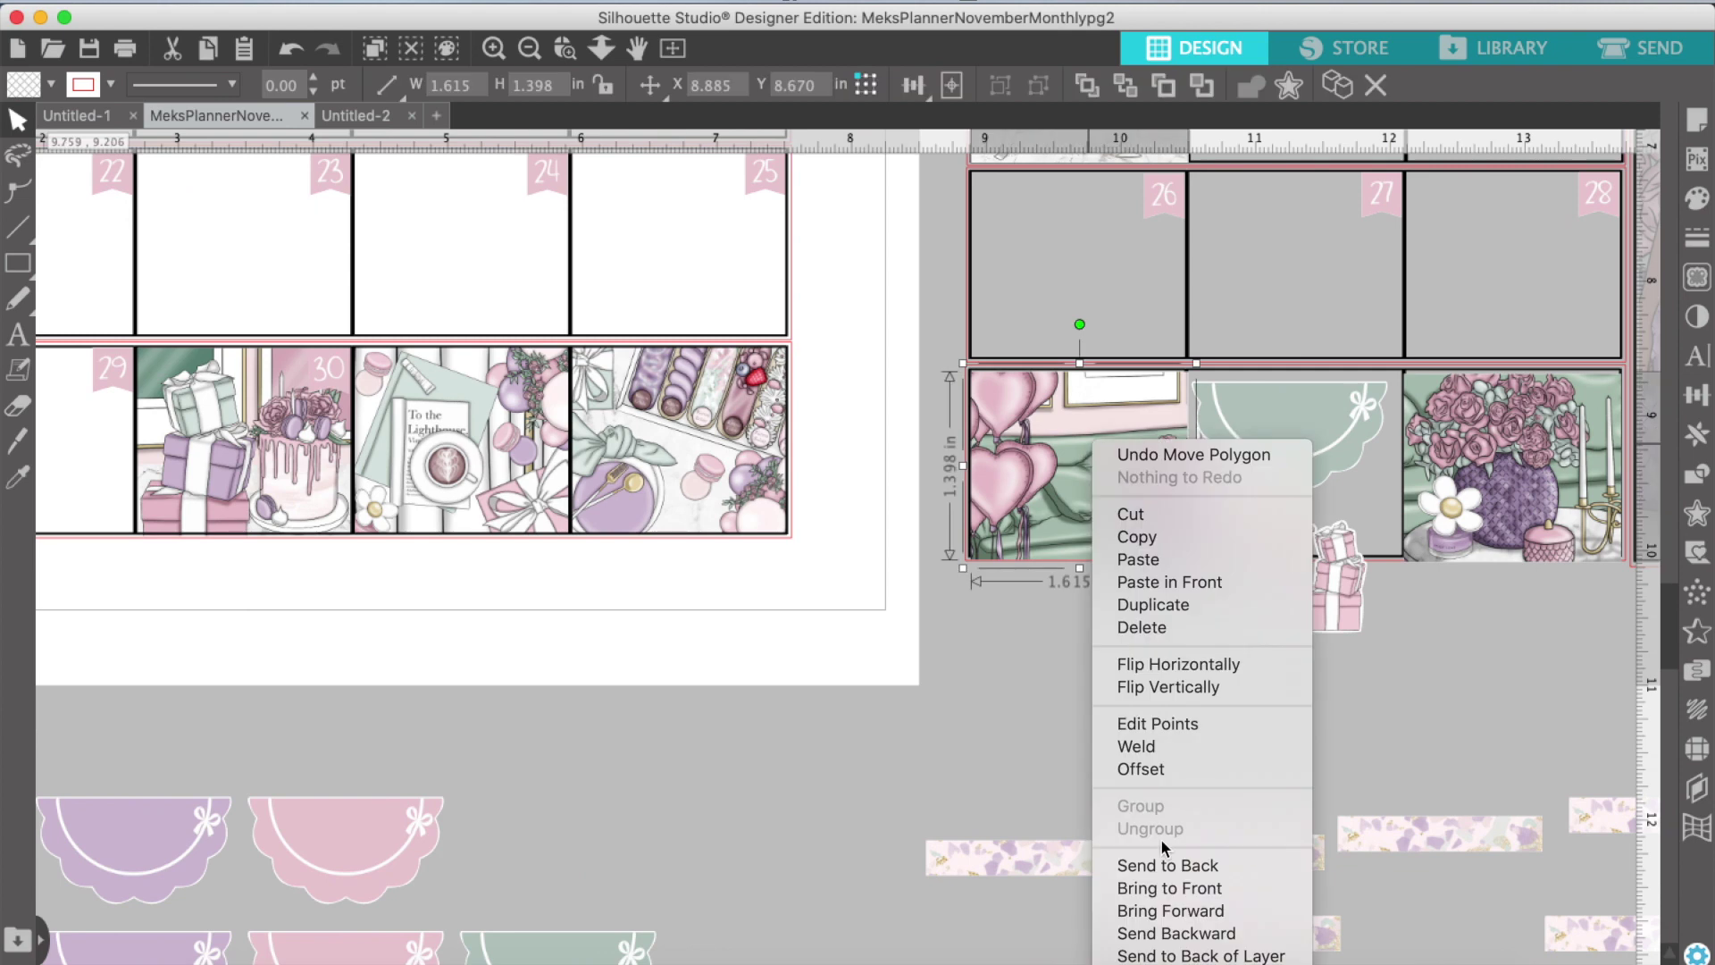
click(1152, 859)
scroll(1096, 712, right, 5)
click(1282, 456)
right_click(1283, 456)
click(1320, 877)
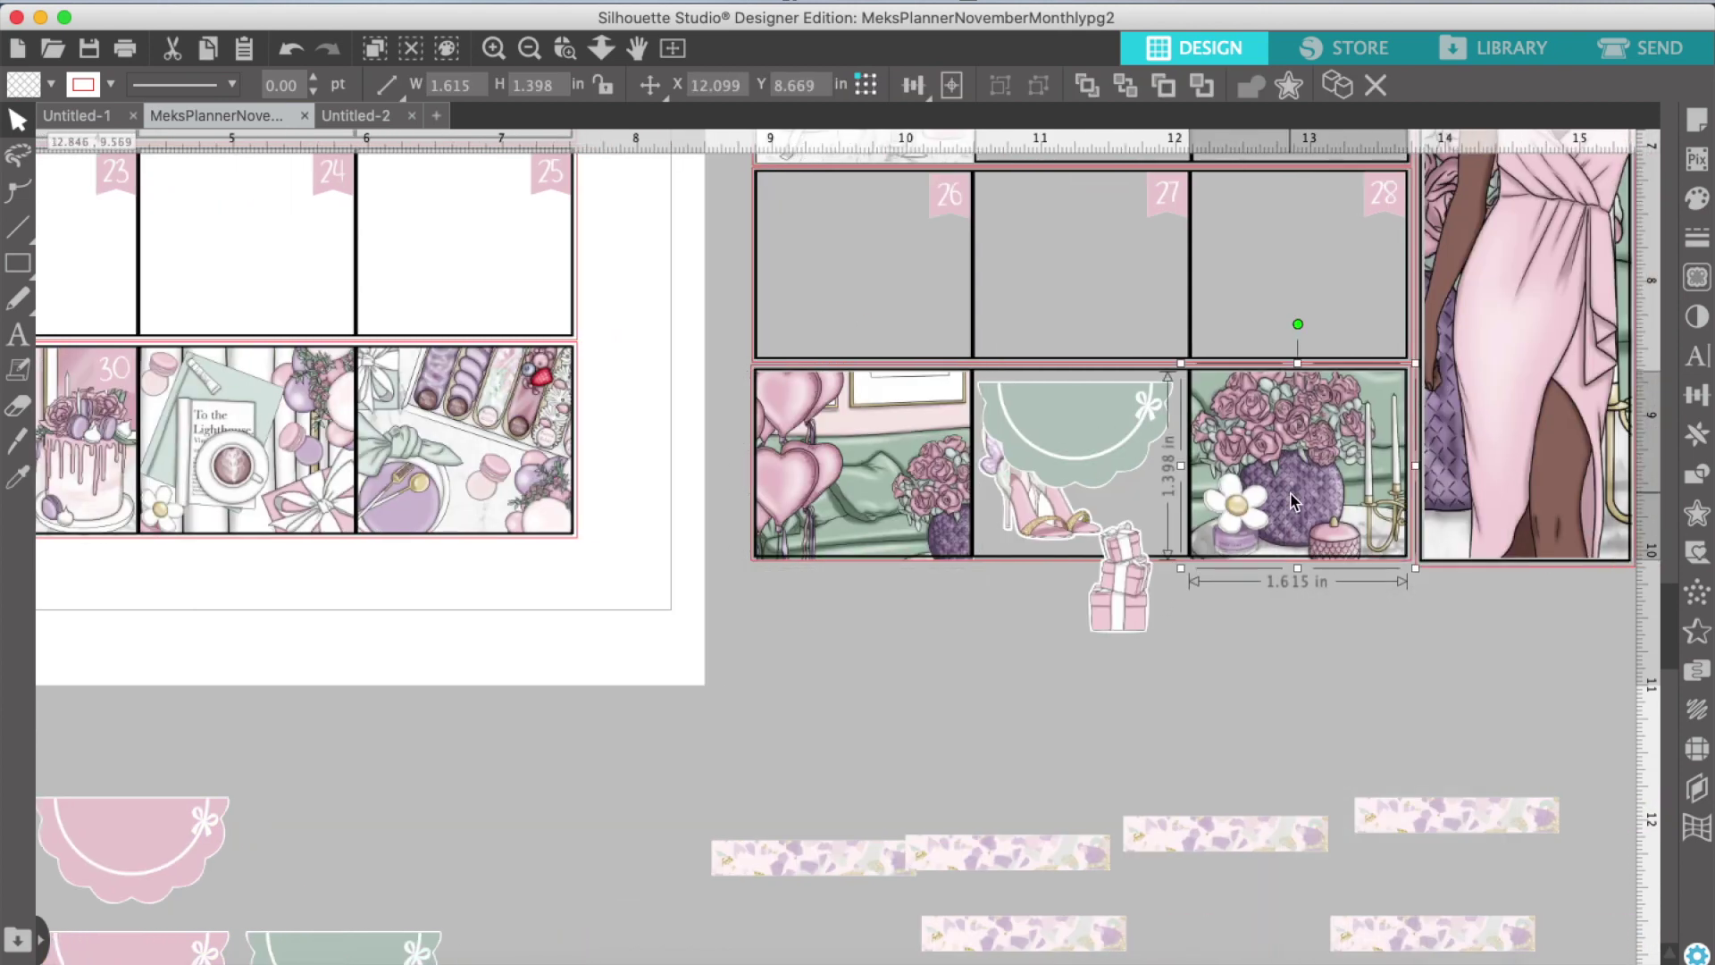
Step: Align the green banner with its cell's upper edge, bring the heels in front of it and shrink them to about 0.87 in wide
click(1036, 500)
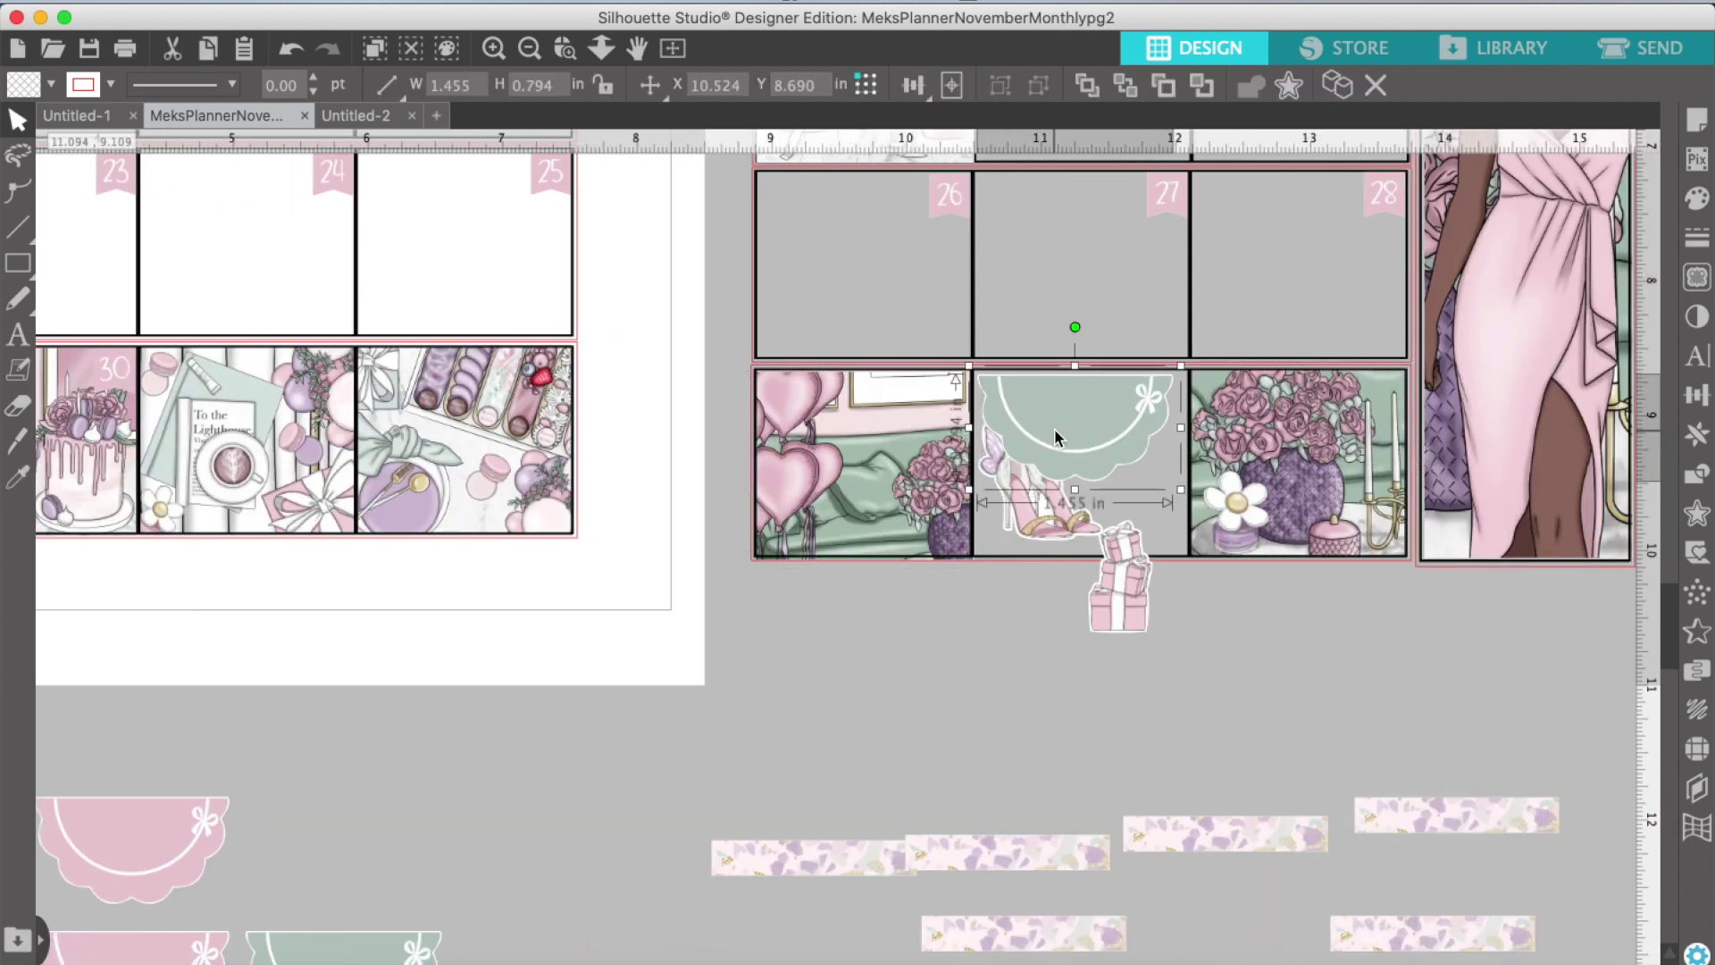
right_click(1037, 500)
click(1105, 950)
drag(1028, 504, 1021, 502)
drag(1102, 429, 1096, 430)
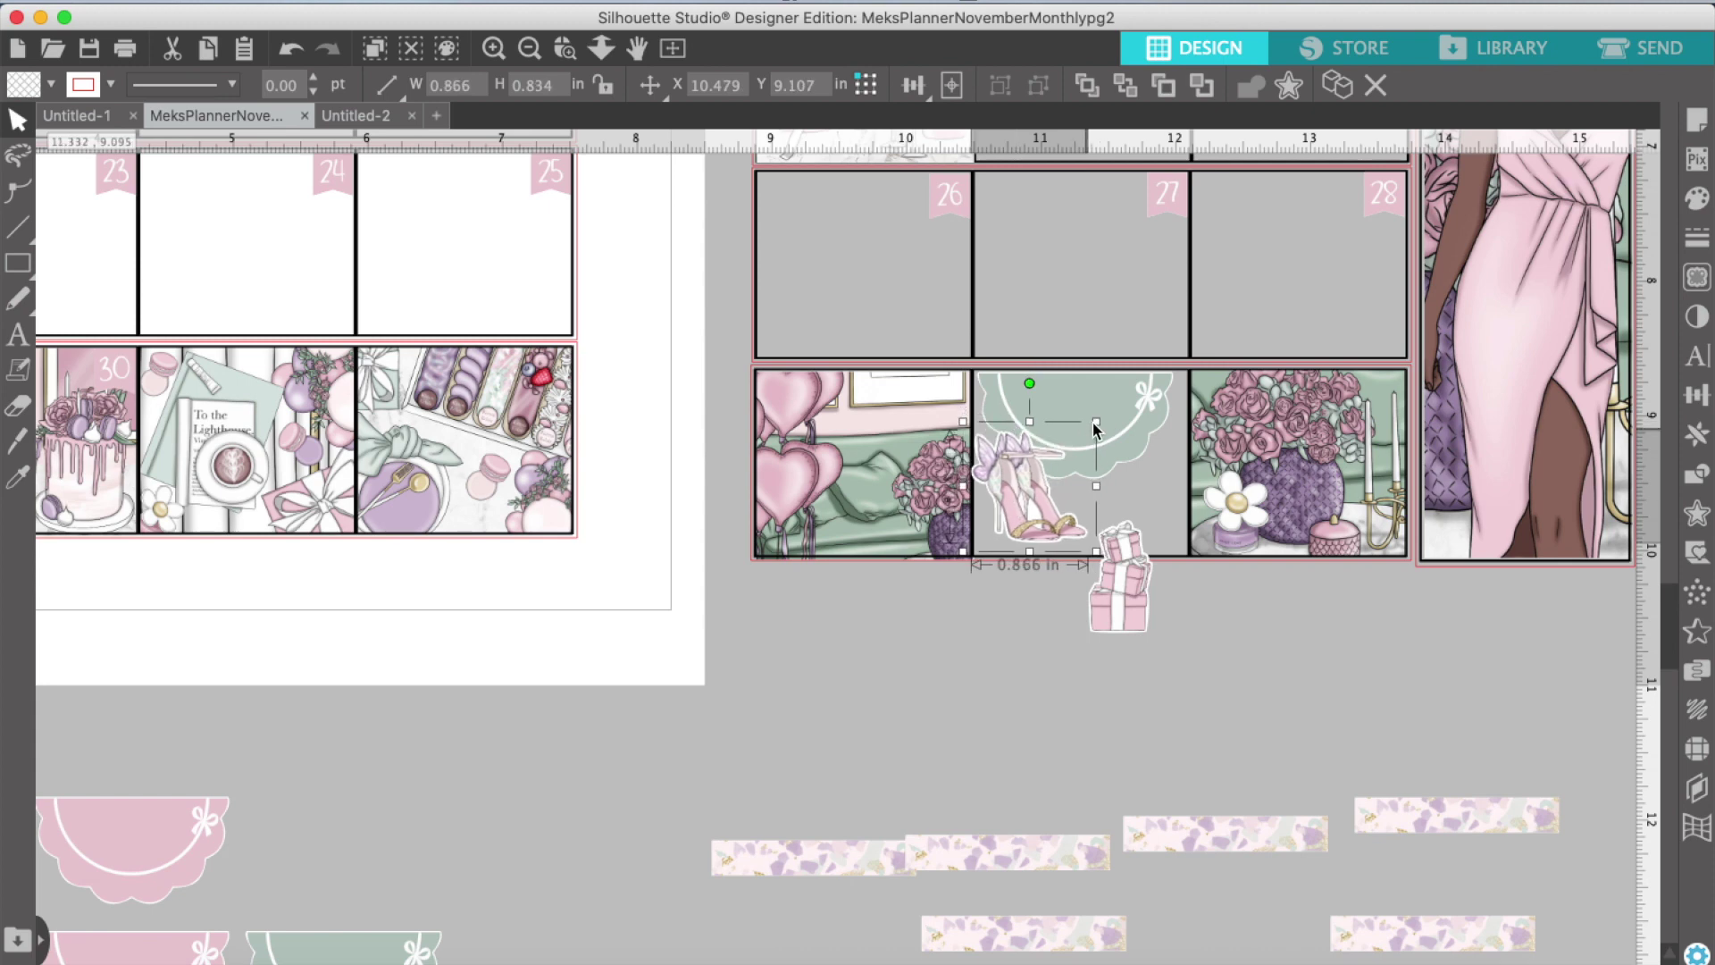
drag(1015, 475, 1016, 468)
Step: Move the pink gift stack inside the second page's bottom middle cell beside the heels and enlarge it slightly
drag(1120, 625, 1140, 459)
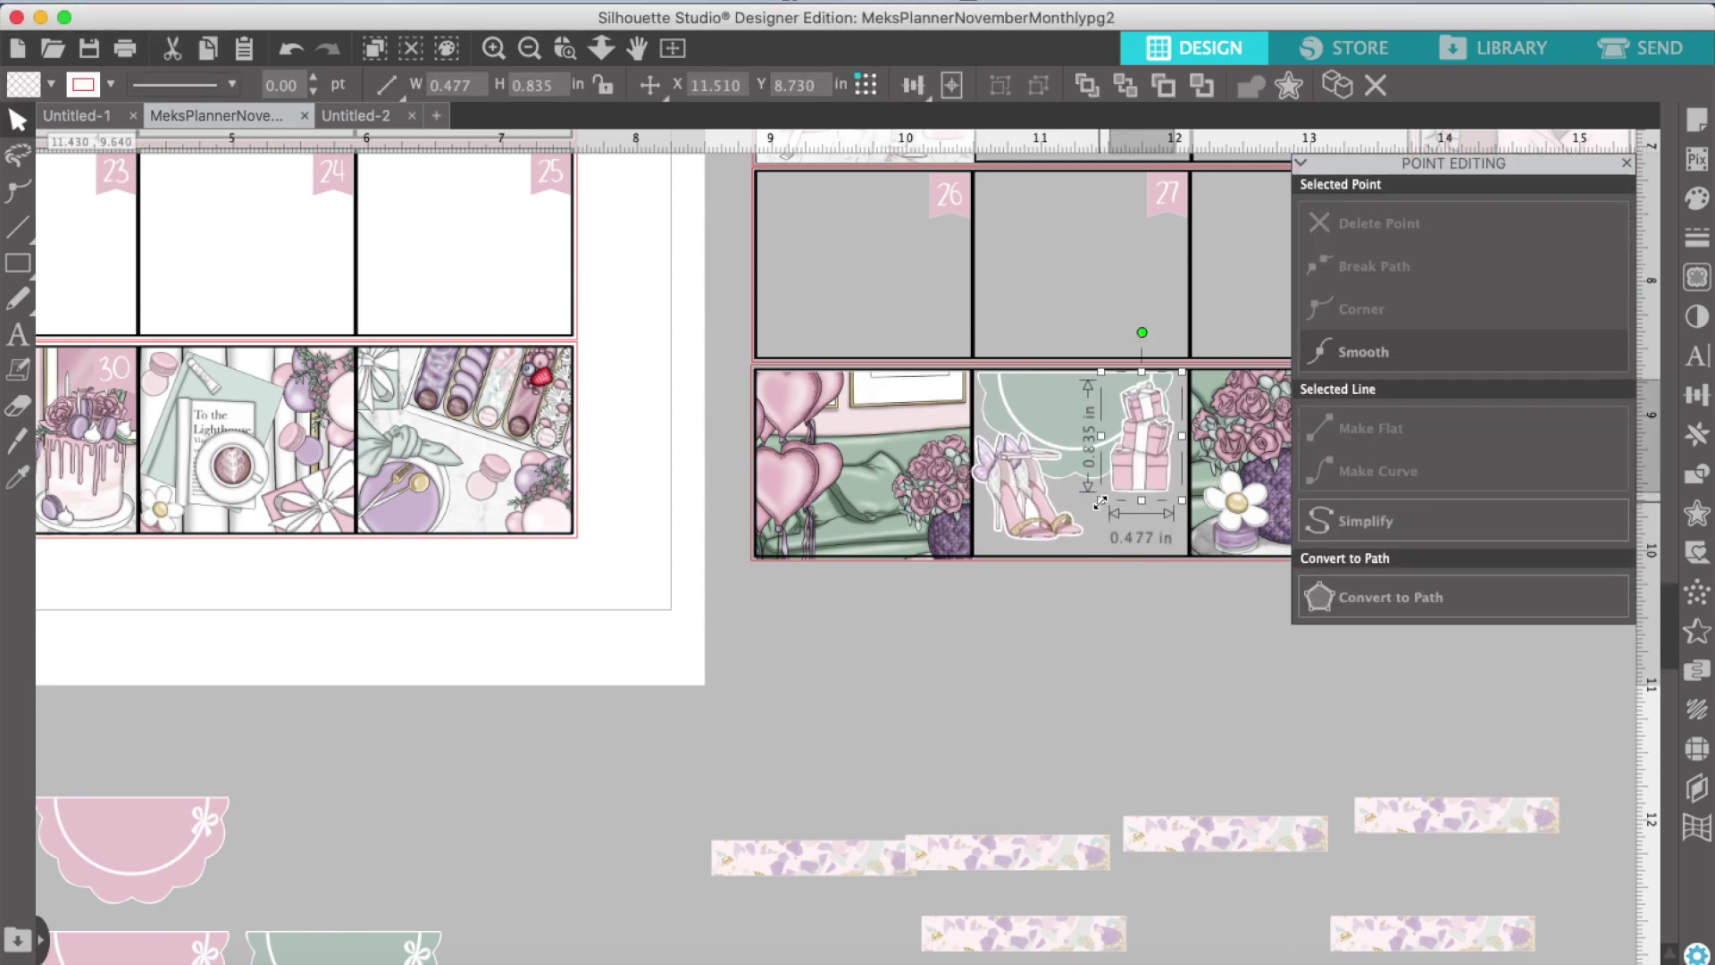
drag(1101, 501, 1093, 513)
click(1097, 639)
click(1627, 163)
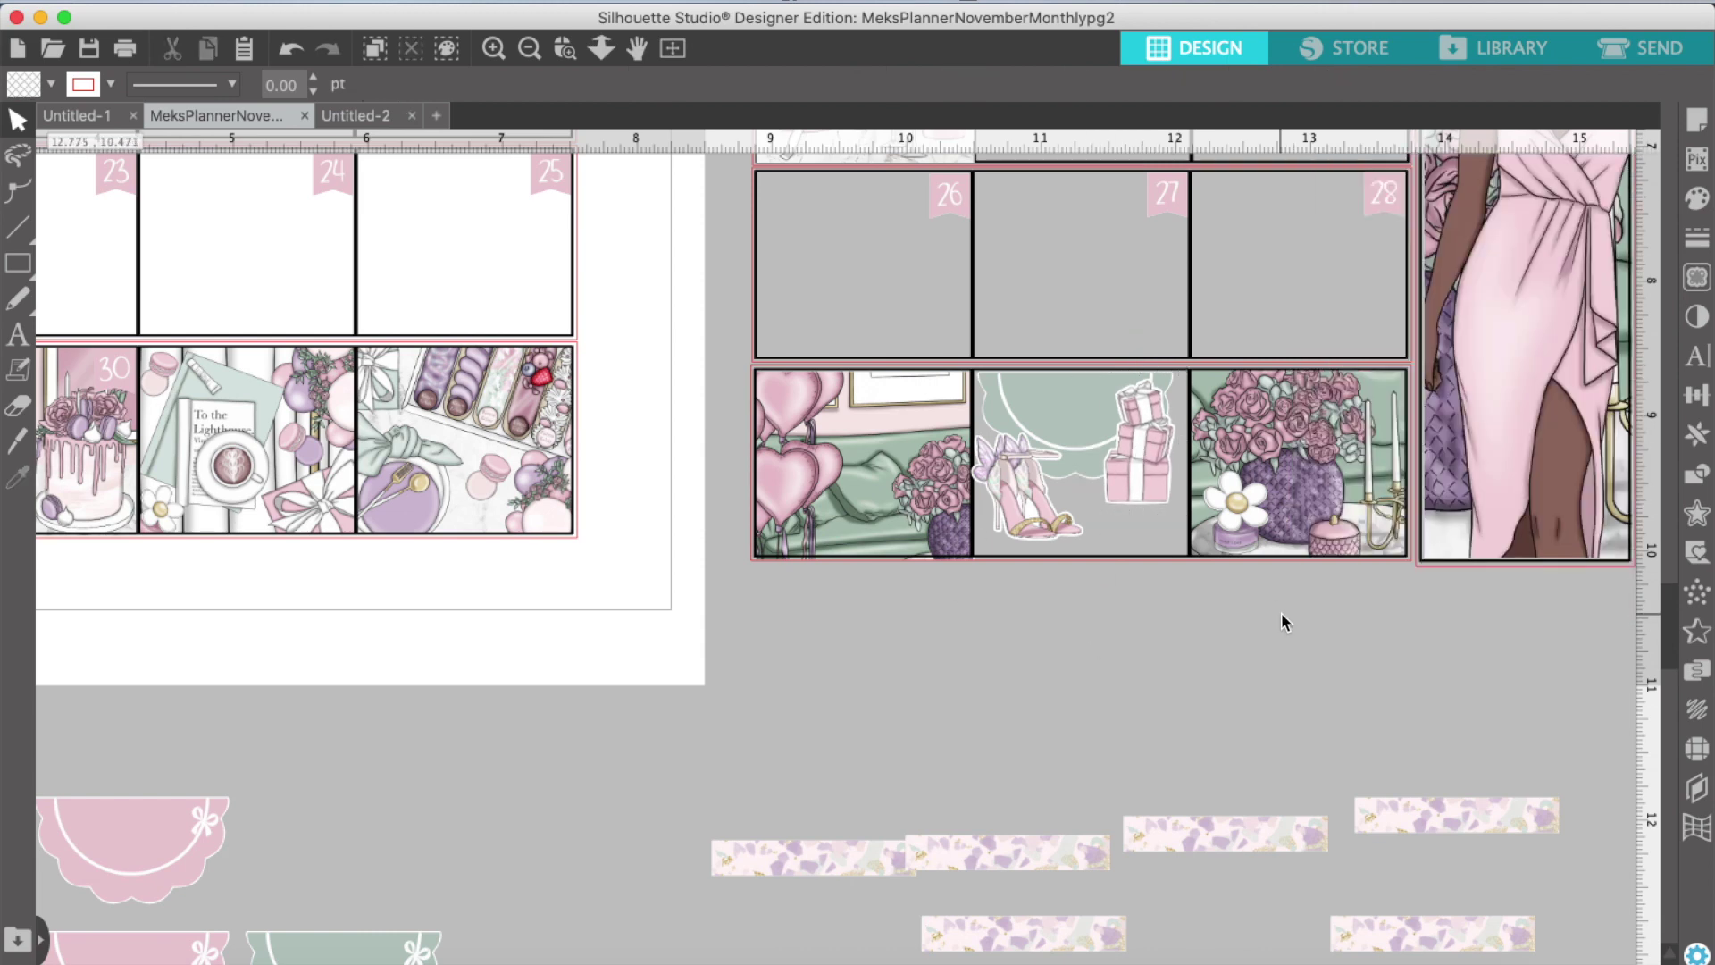
Step: Place a pink scalloped banner along the upper edge of the first page's cell for the 24th
scroll(1121, 679, left, 8)
scroll(1121, 679, up, 2)
scroll(1123, 686, up, 2)
drag(820, 958, 931, 338)
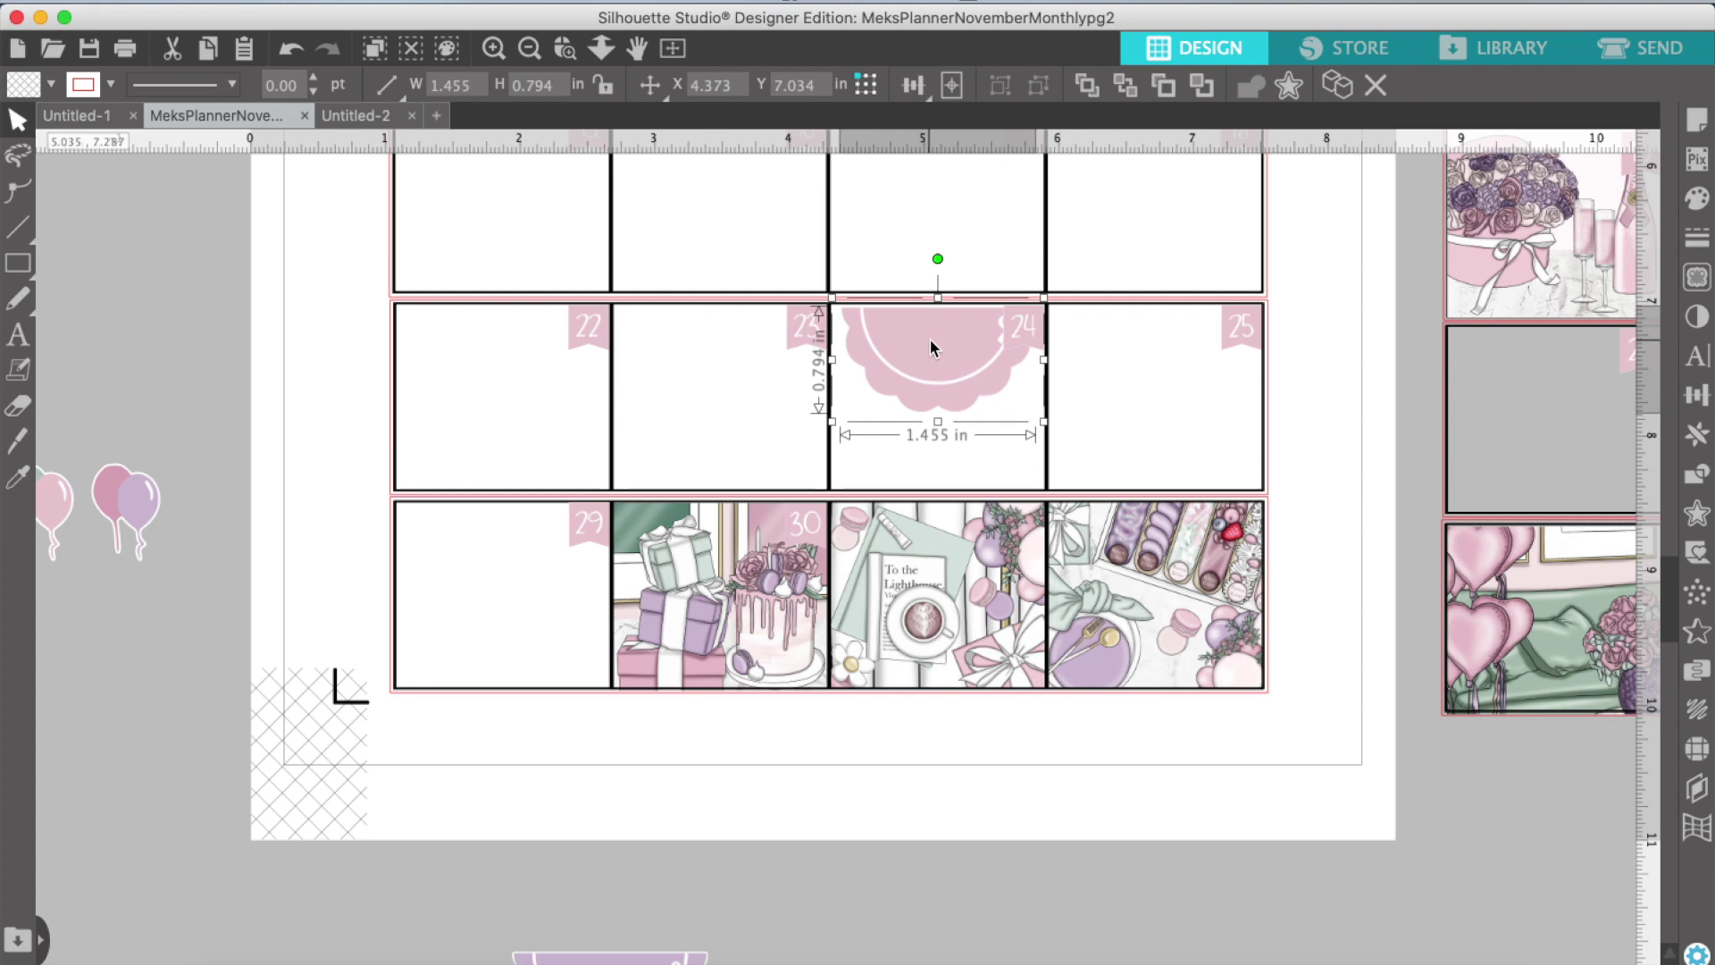
Step: Place the flower-box sticker in the first page's cell for the 22nd
click(532, 60)
click(532, 58)
scroll(793, 587, down, 3)
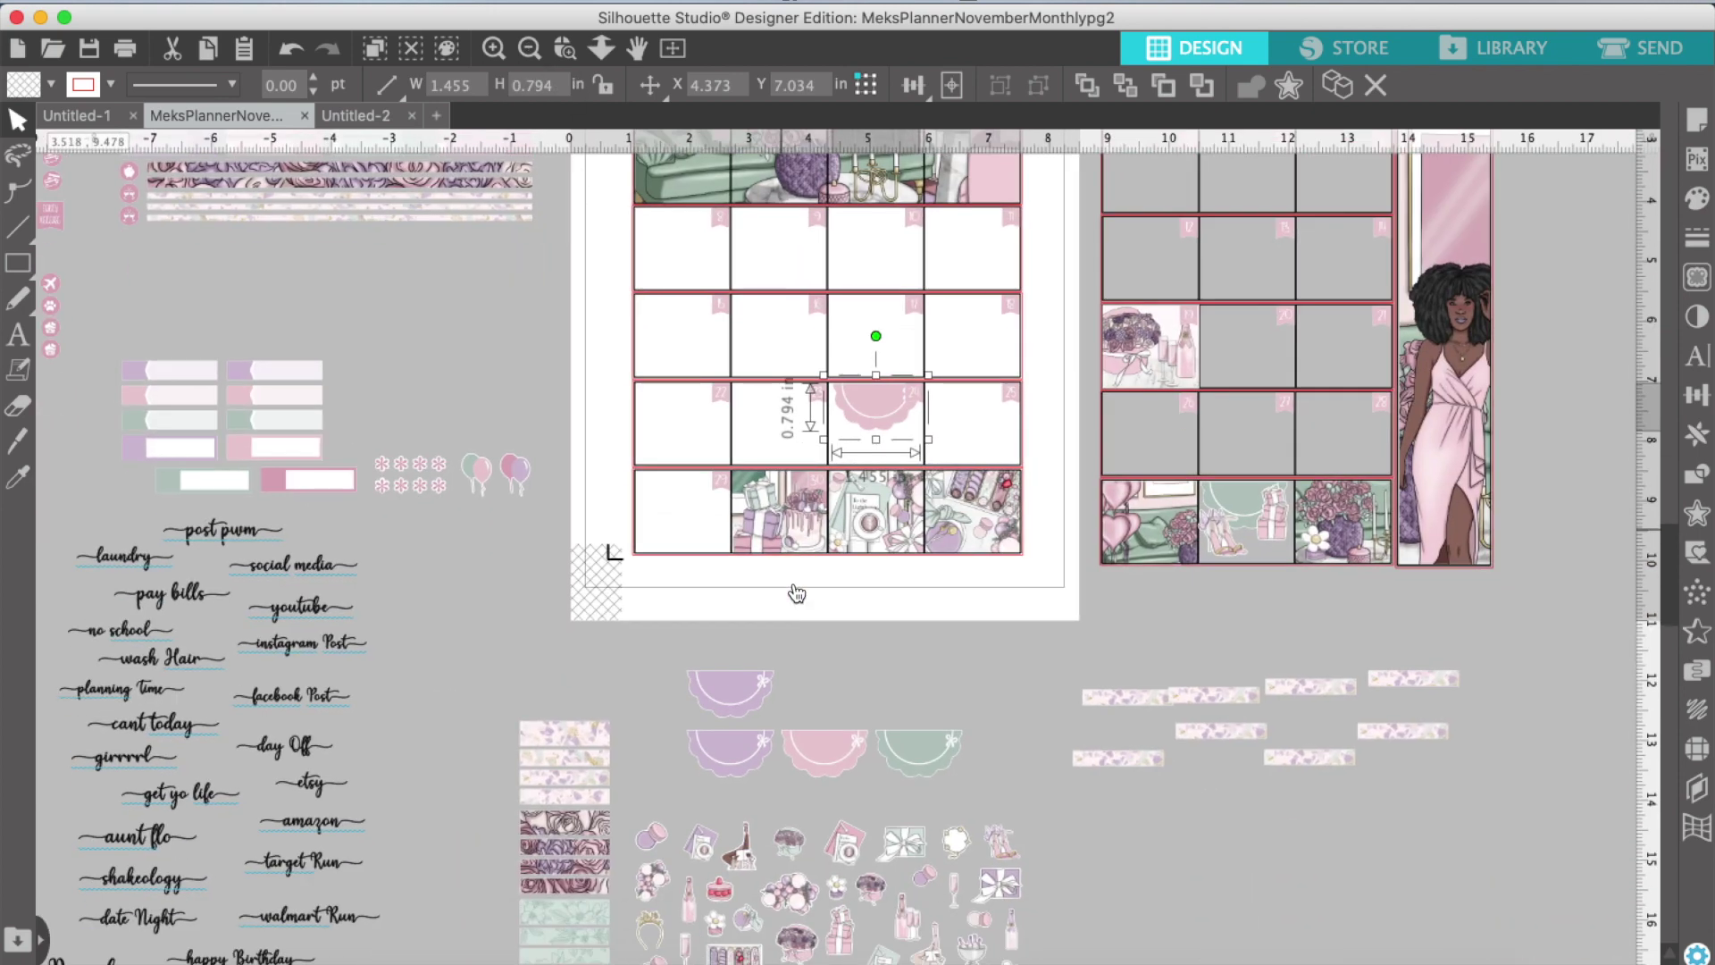
click(793, 879)
drag(795, 882, 680, 382)
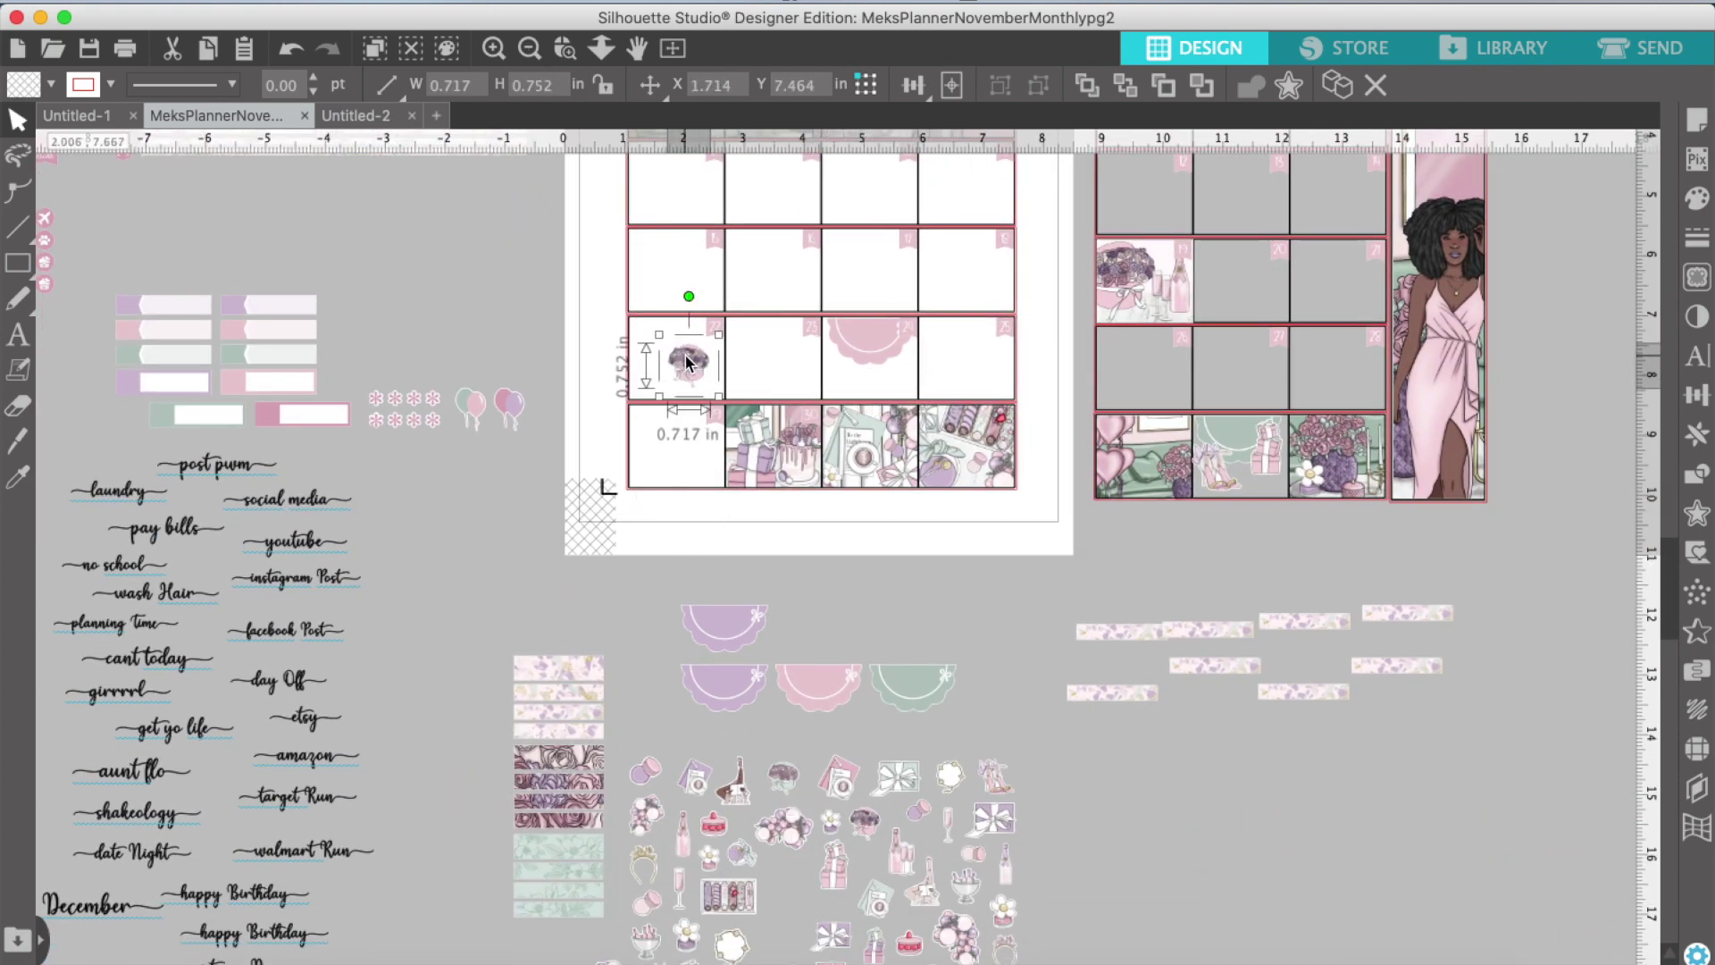
click(674, 561)
Step: Duplicate the dark-haired character sticker in the teal top and place the copy in the first page's cell for the 23rd
scroll(673, 561, left, 6)
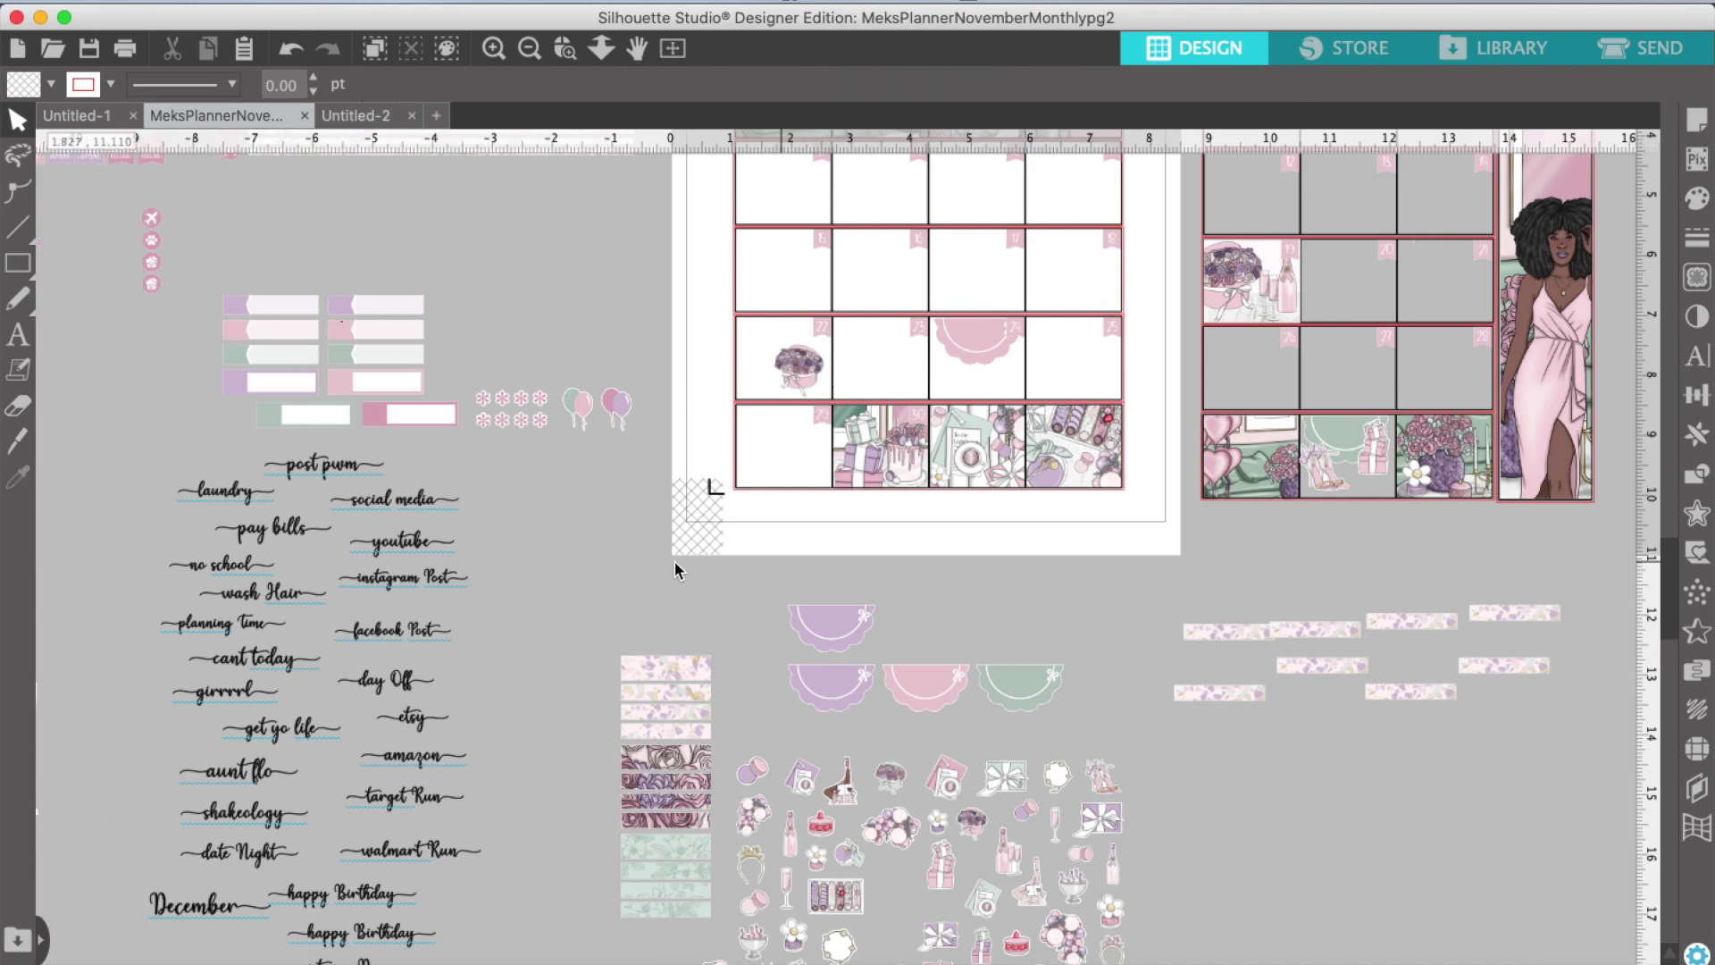
click(225, 520)
right_click(227, 522)
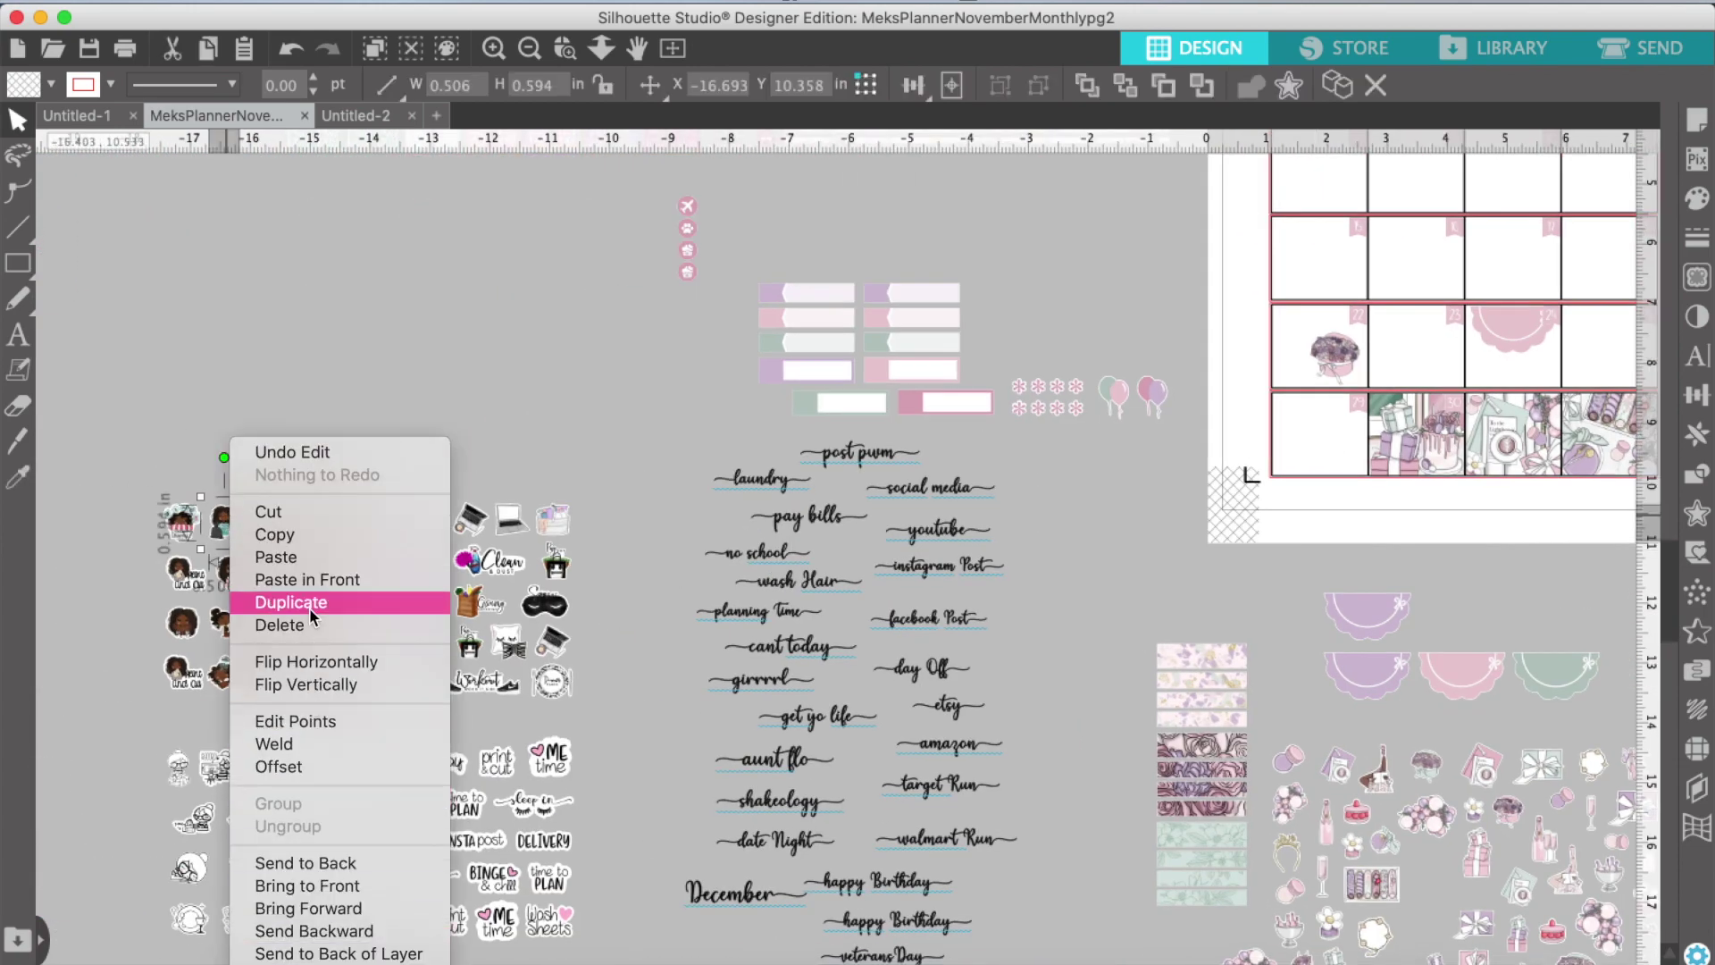
click(330, 607)
drag(290, 472, 1404, 357)
Step: Check the finished second-page layout in the Untitled-2 document and return to the planner document's script labels
click(381, 118)
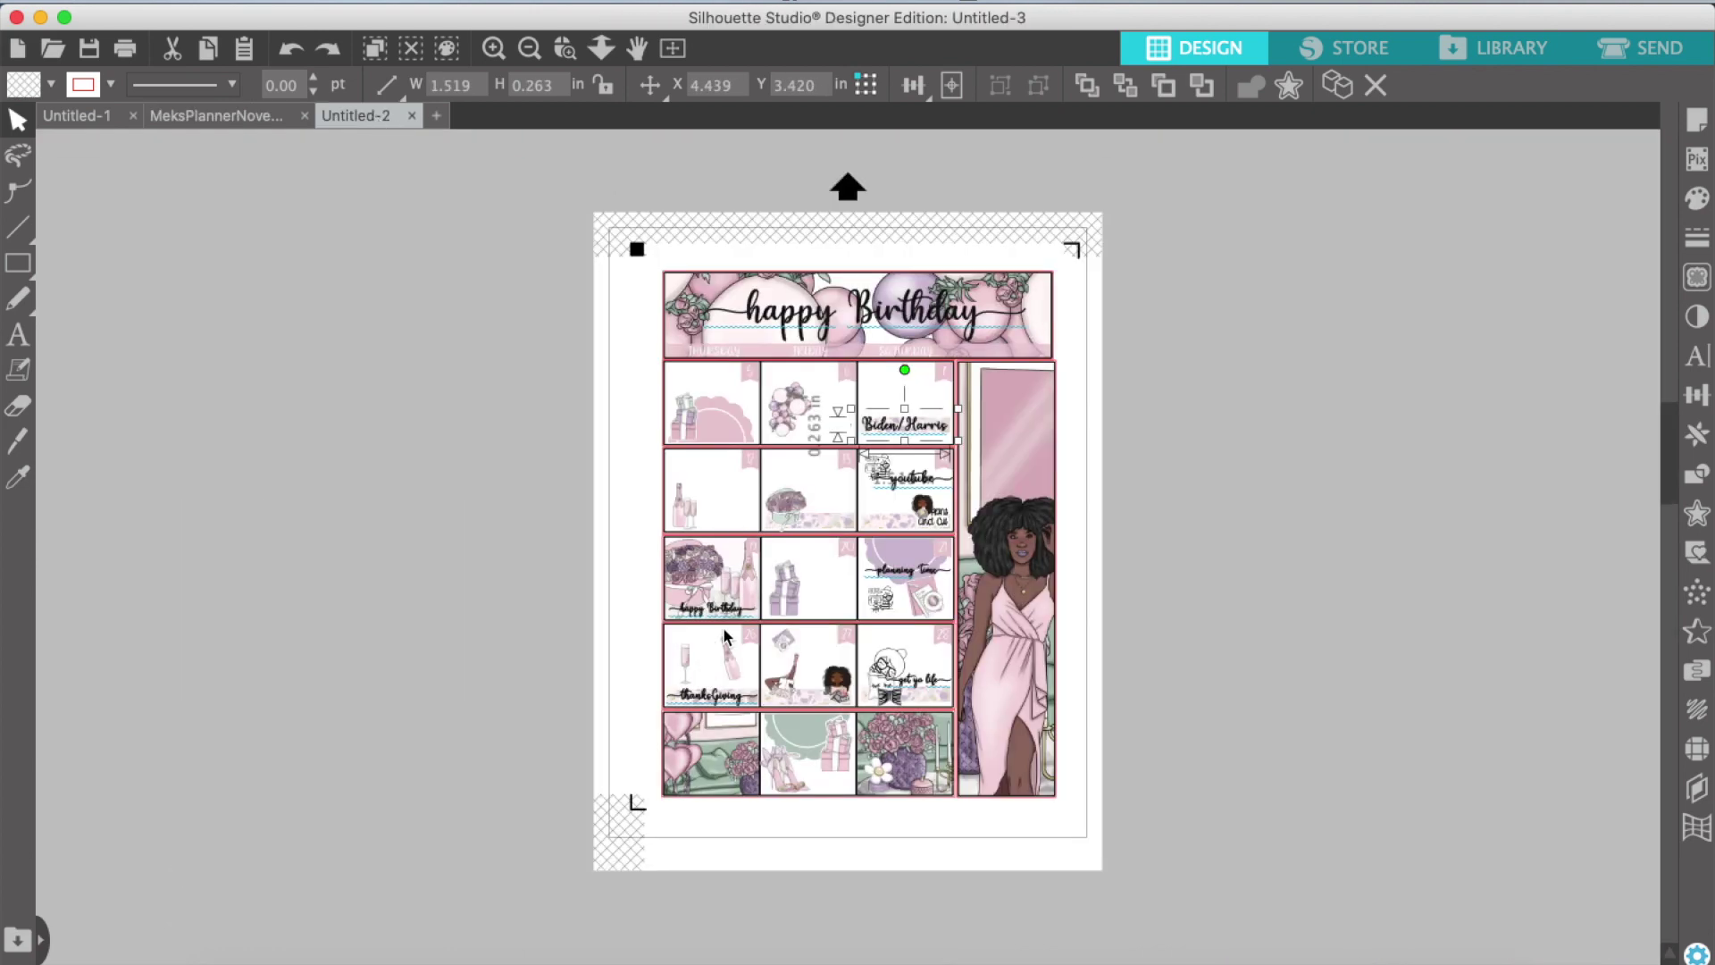
click(217, 115)
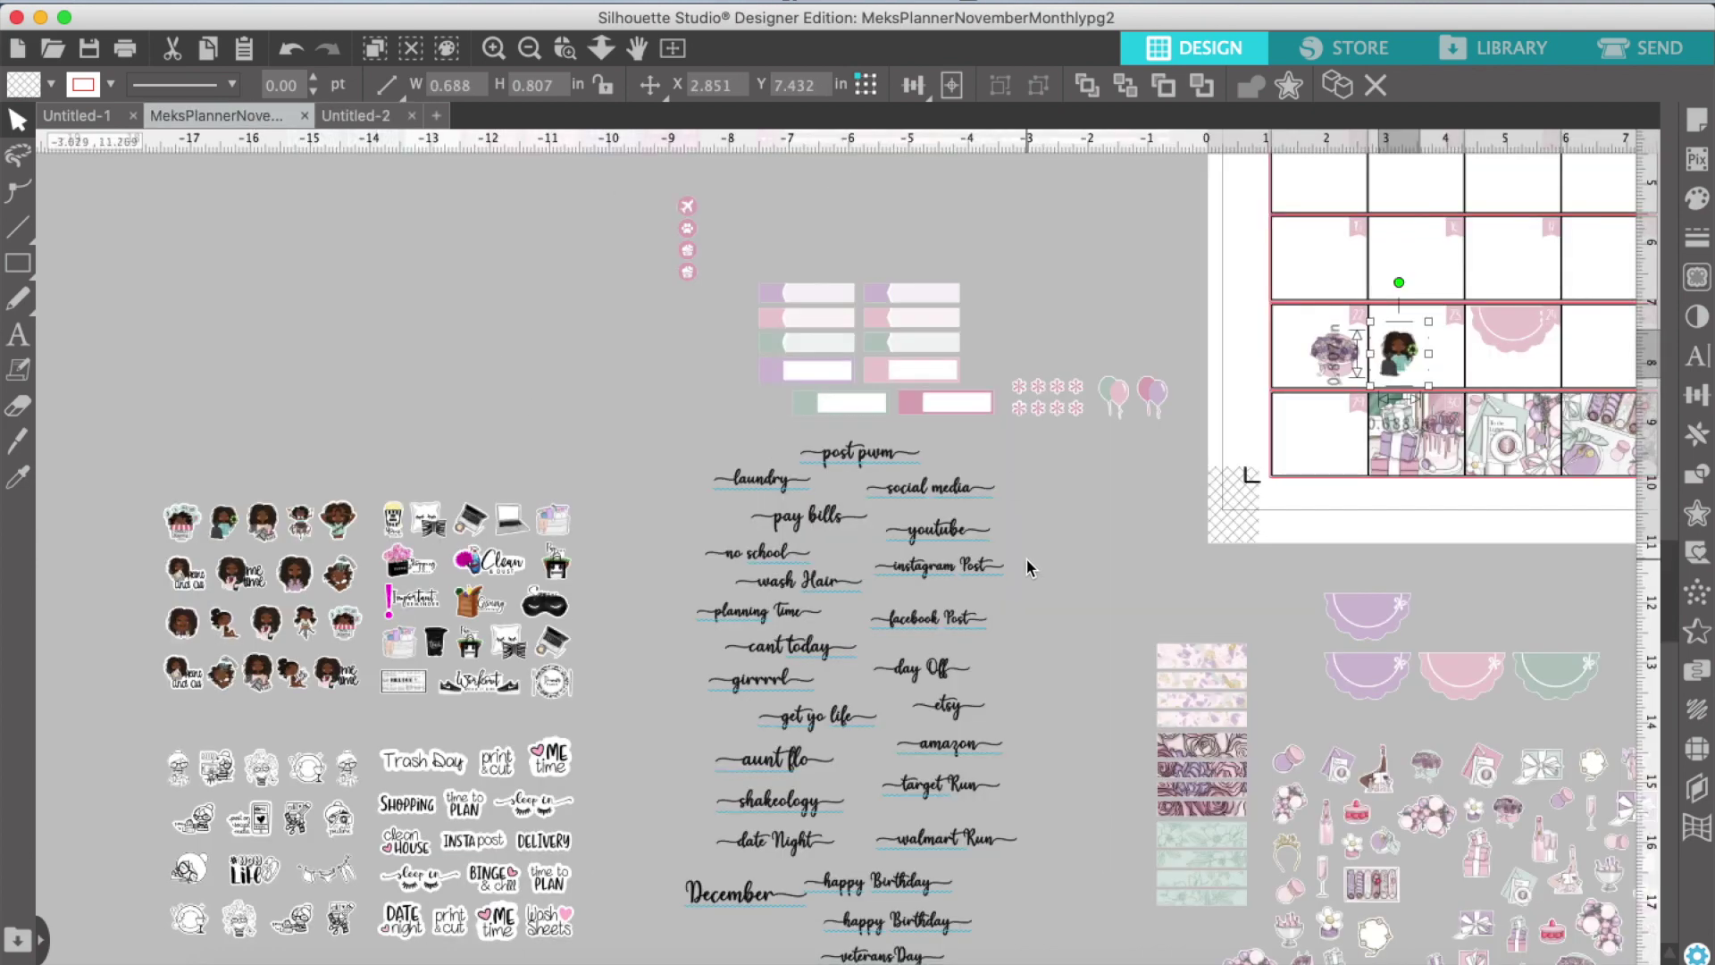
scroll(990, 643, down, 5)
click(963, 585)
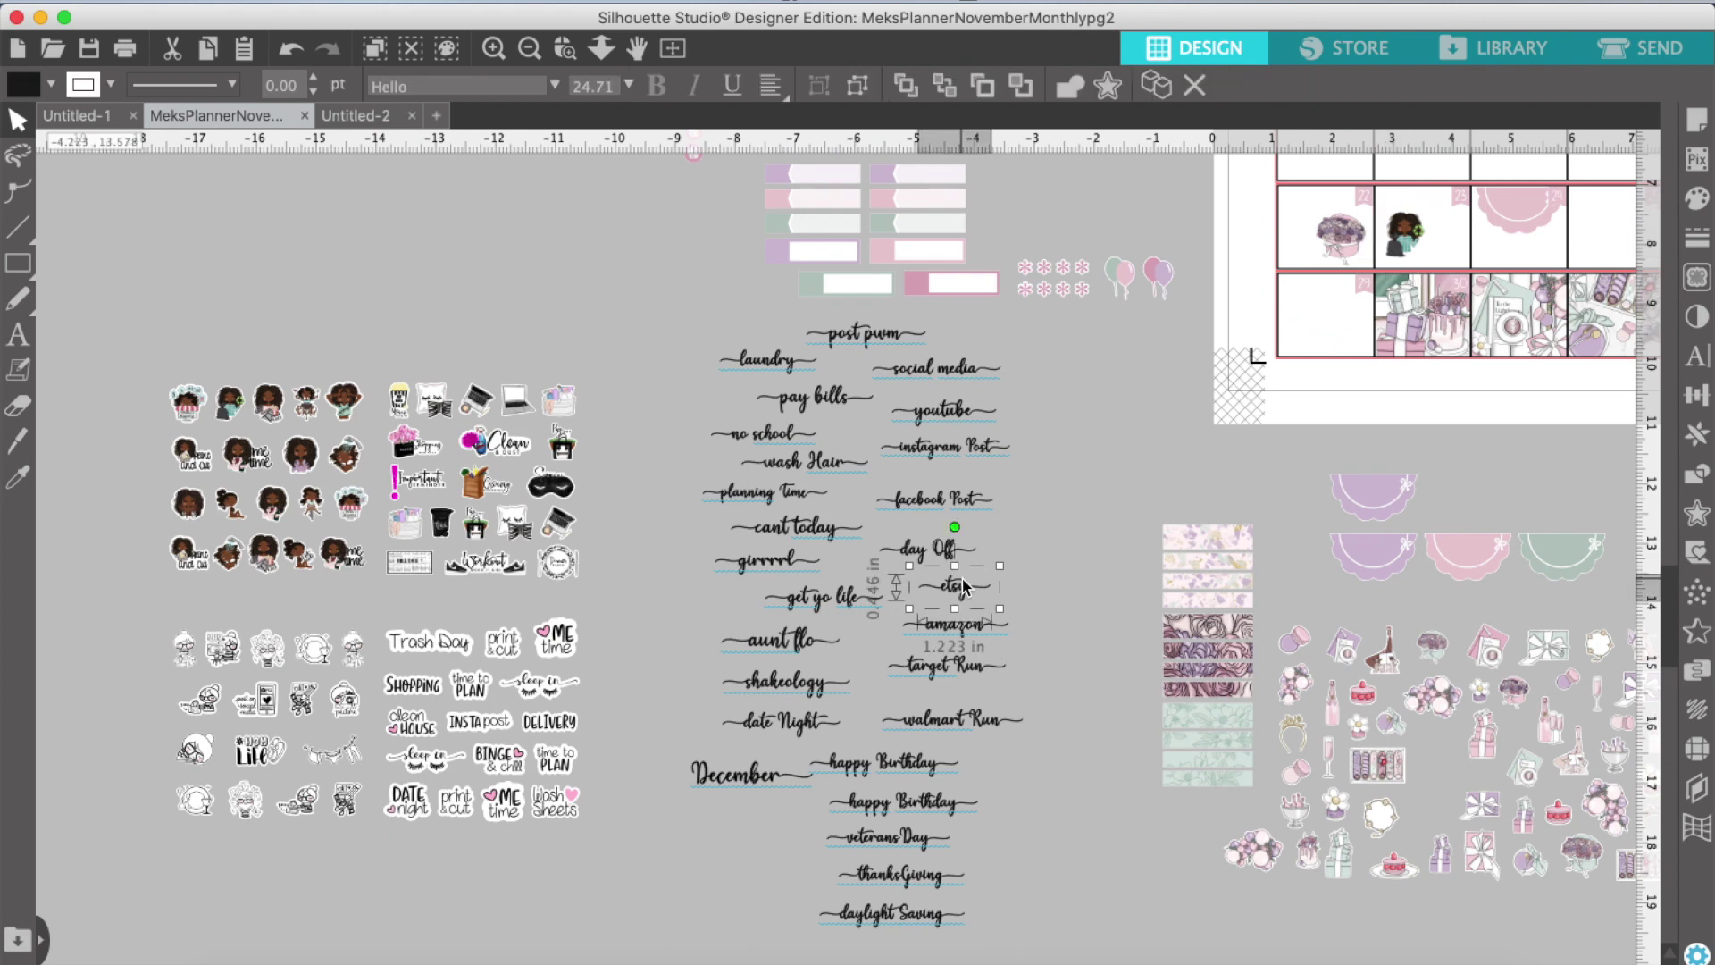
right_click(963, 586)
click(1063, 762)
click(293, 49)
Step: Duplicate the etsy script label, change the copy's text to "Recycle Tuesday", and place it just outside the first page
right_click(956, 583)
click(1034, 733)
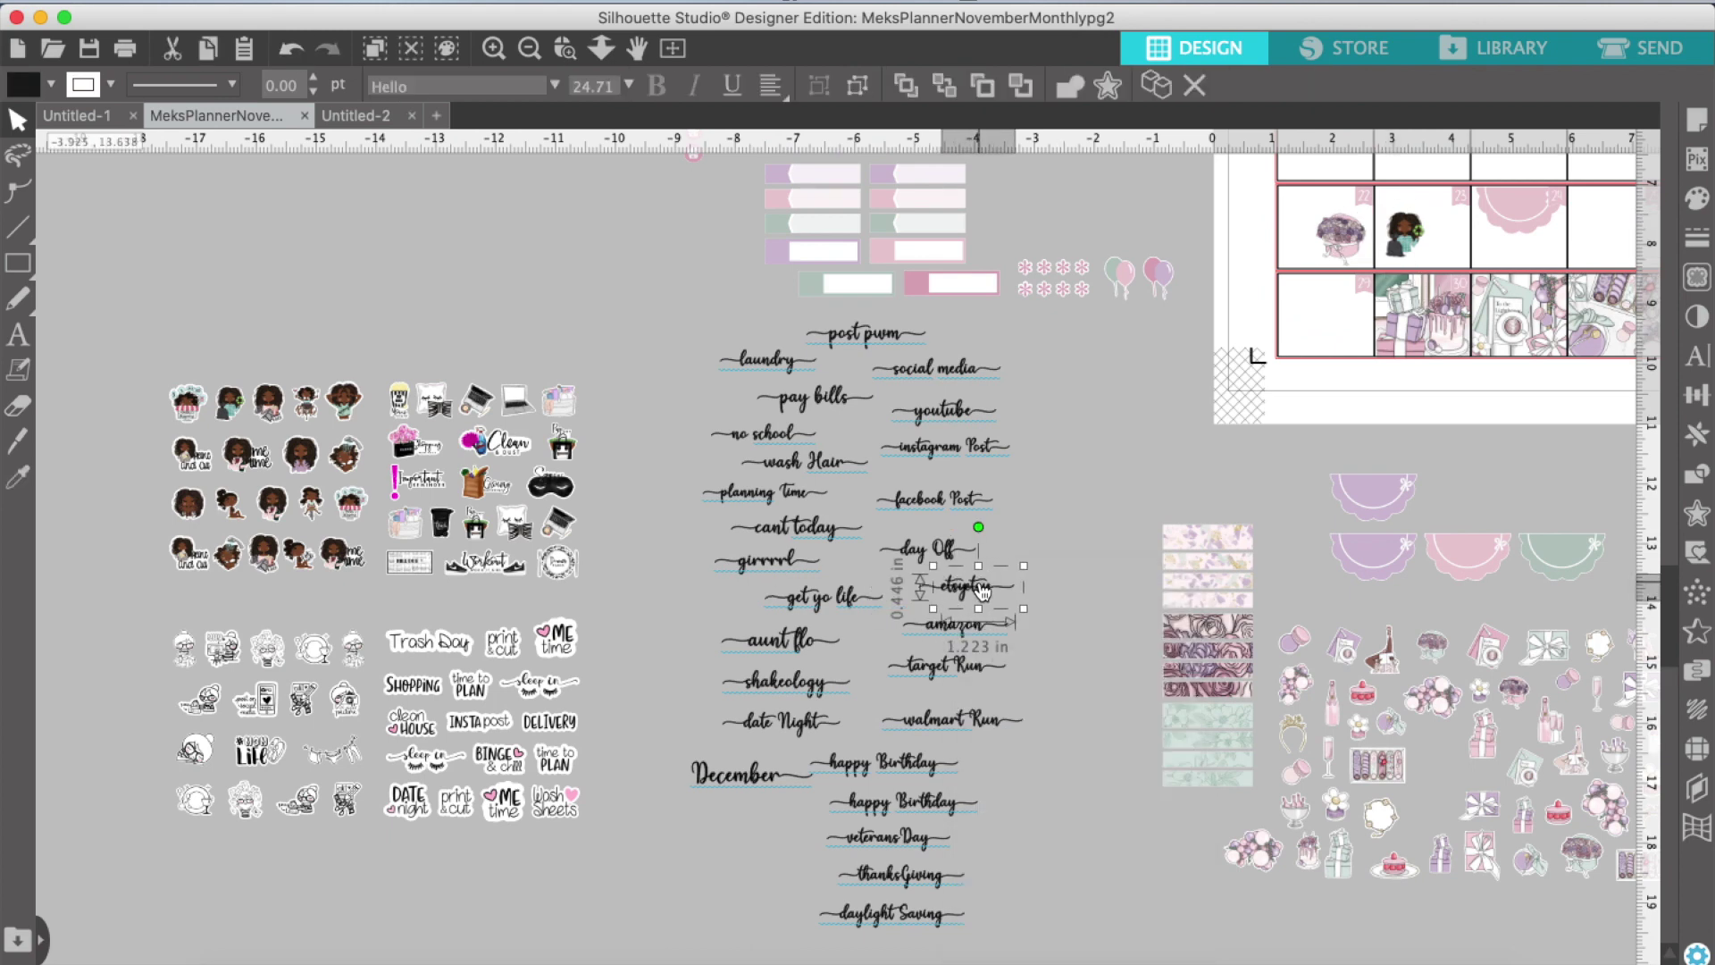
drag(983, 591, 1041, 527)
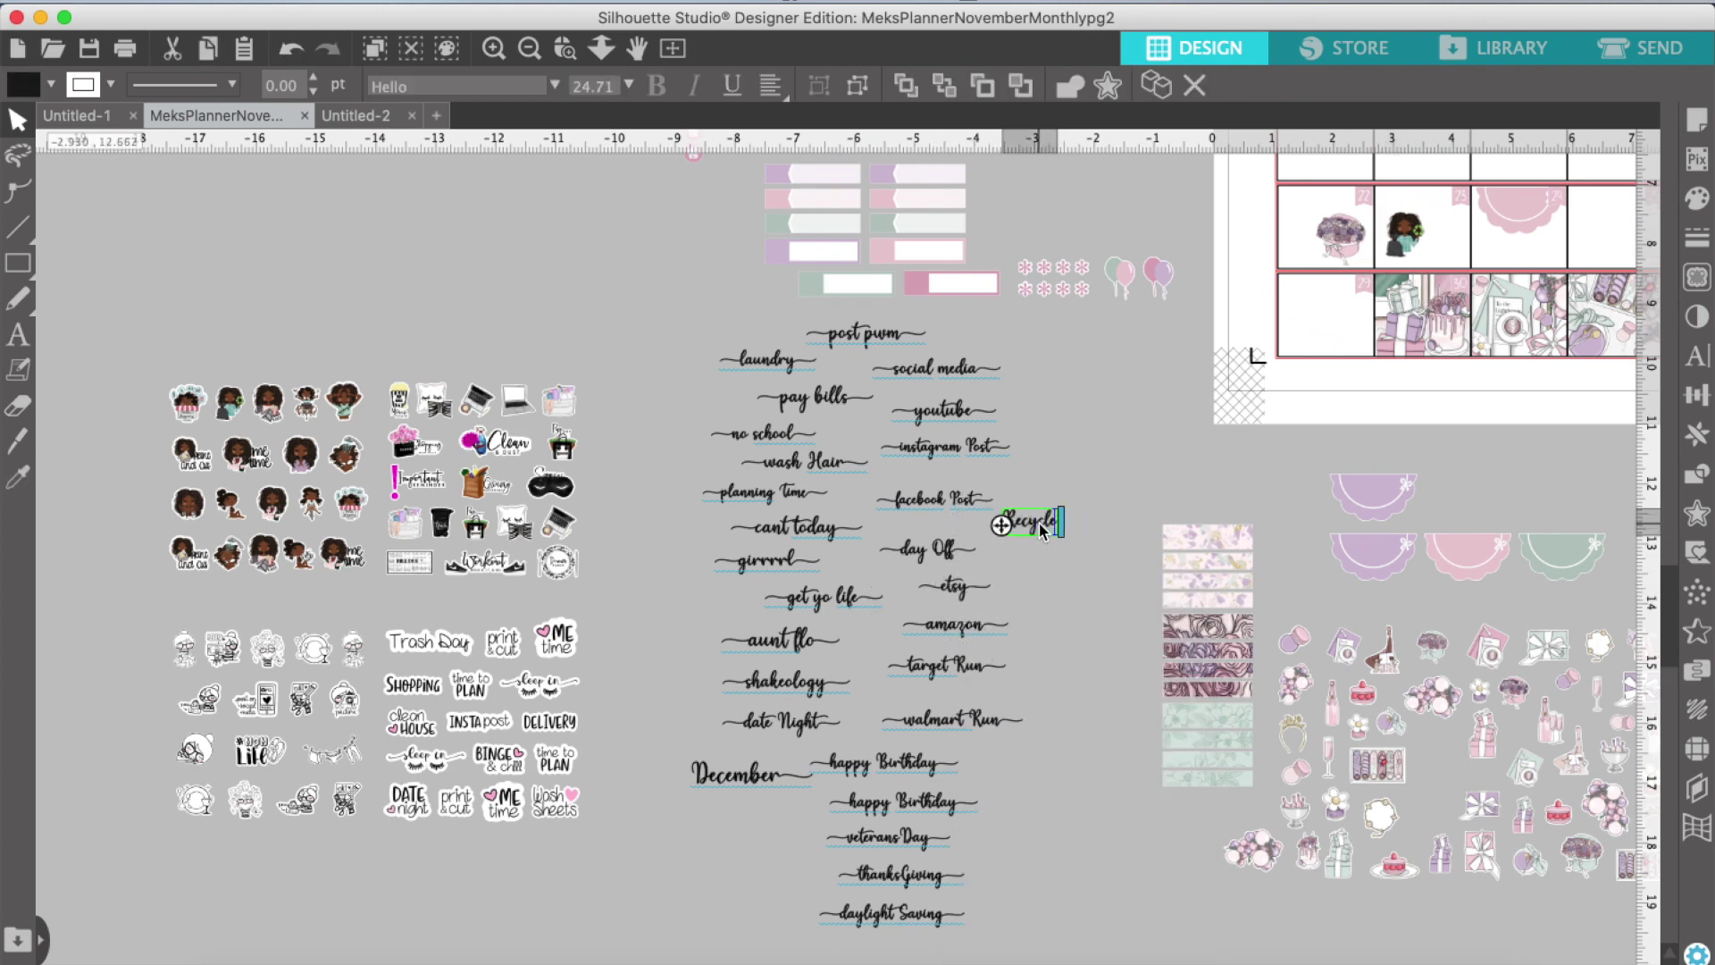
text(y)
key(Escape)
drag(1045, 525, 1148, 463)
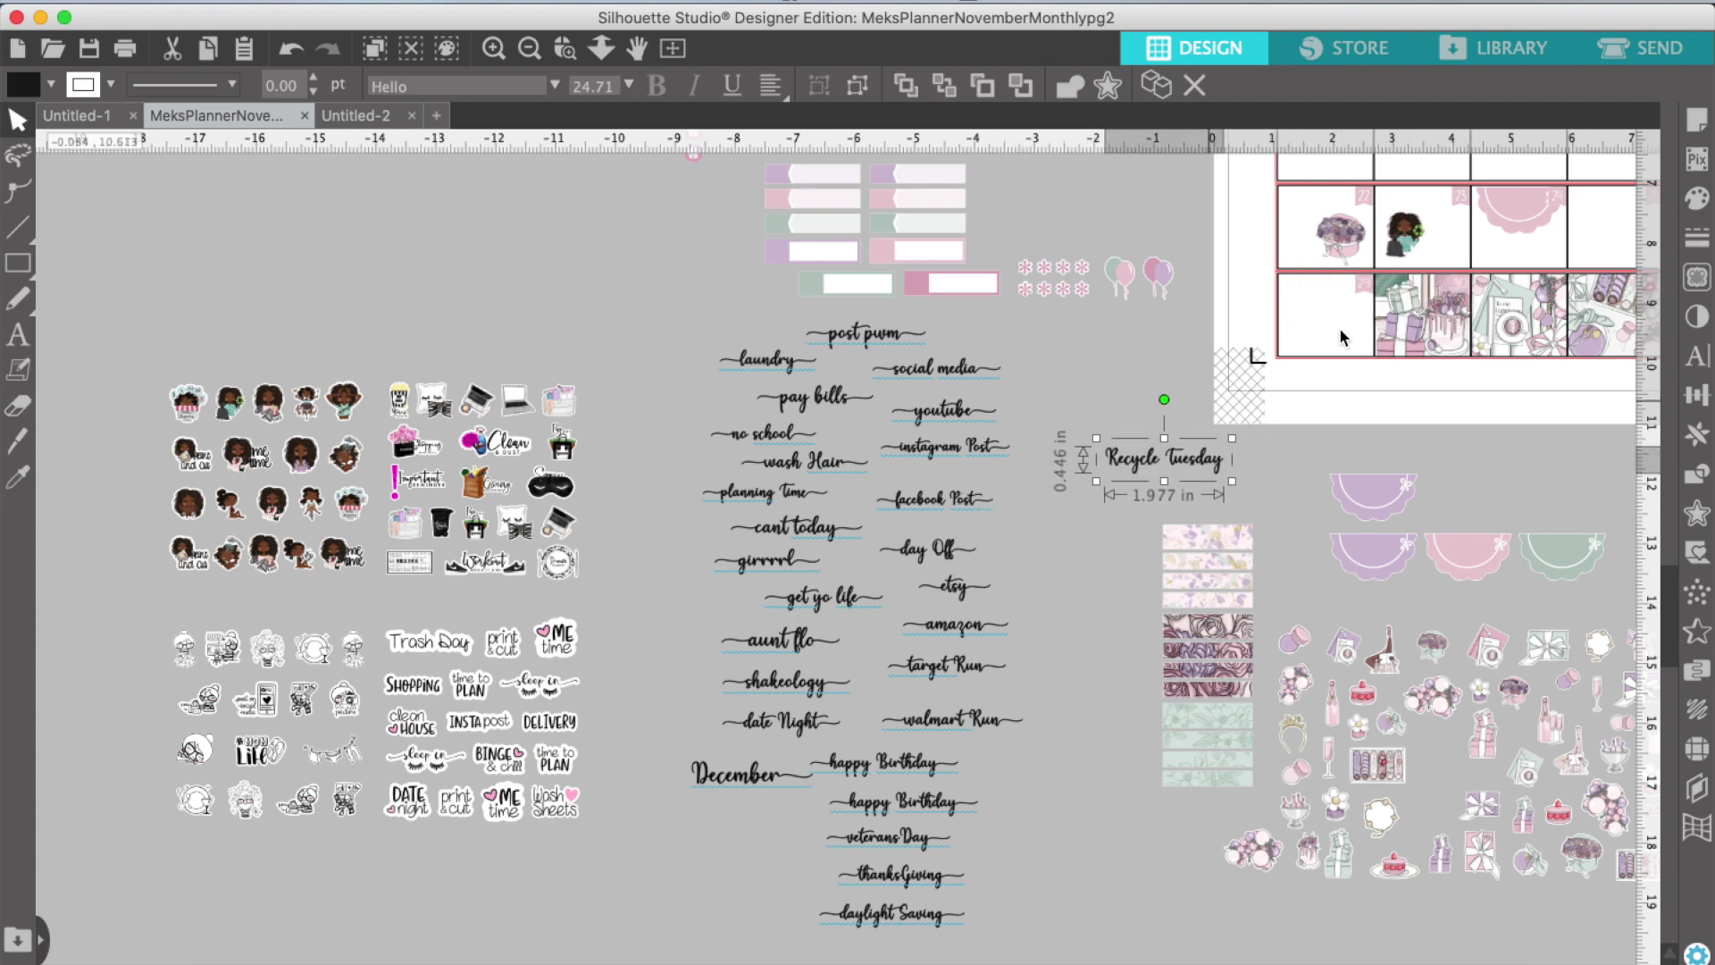
Step: Move the teal-top character sticker from the 23rd onto the start of the "Recycle Tuesday" label and group the two
drag(1408, 230, 1106, 438)
scroll(1105, 438, right, 2)
click(494, 49)
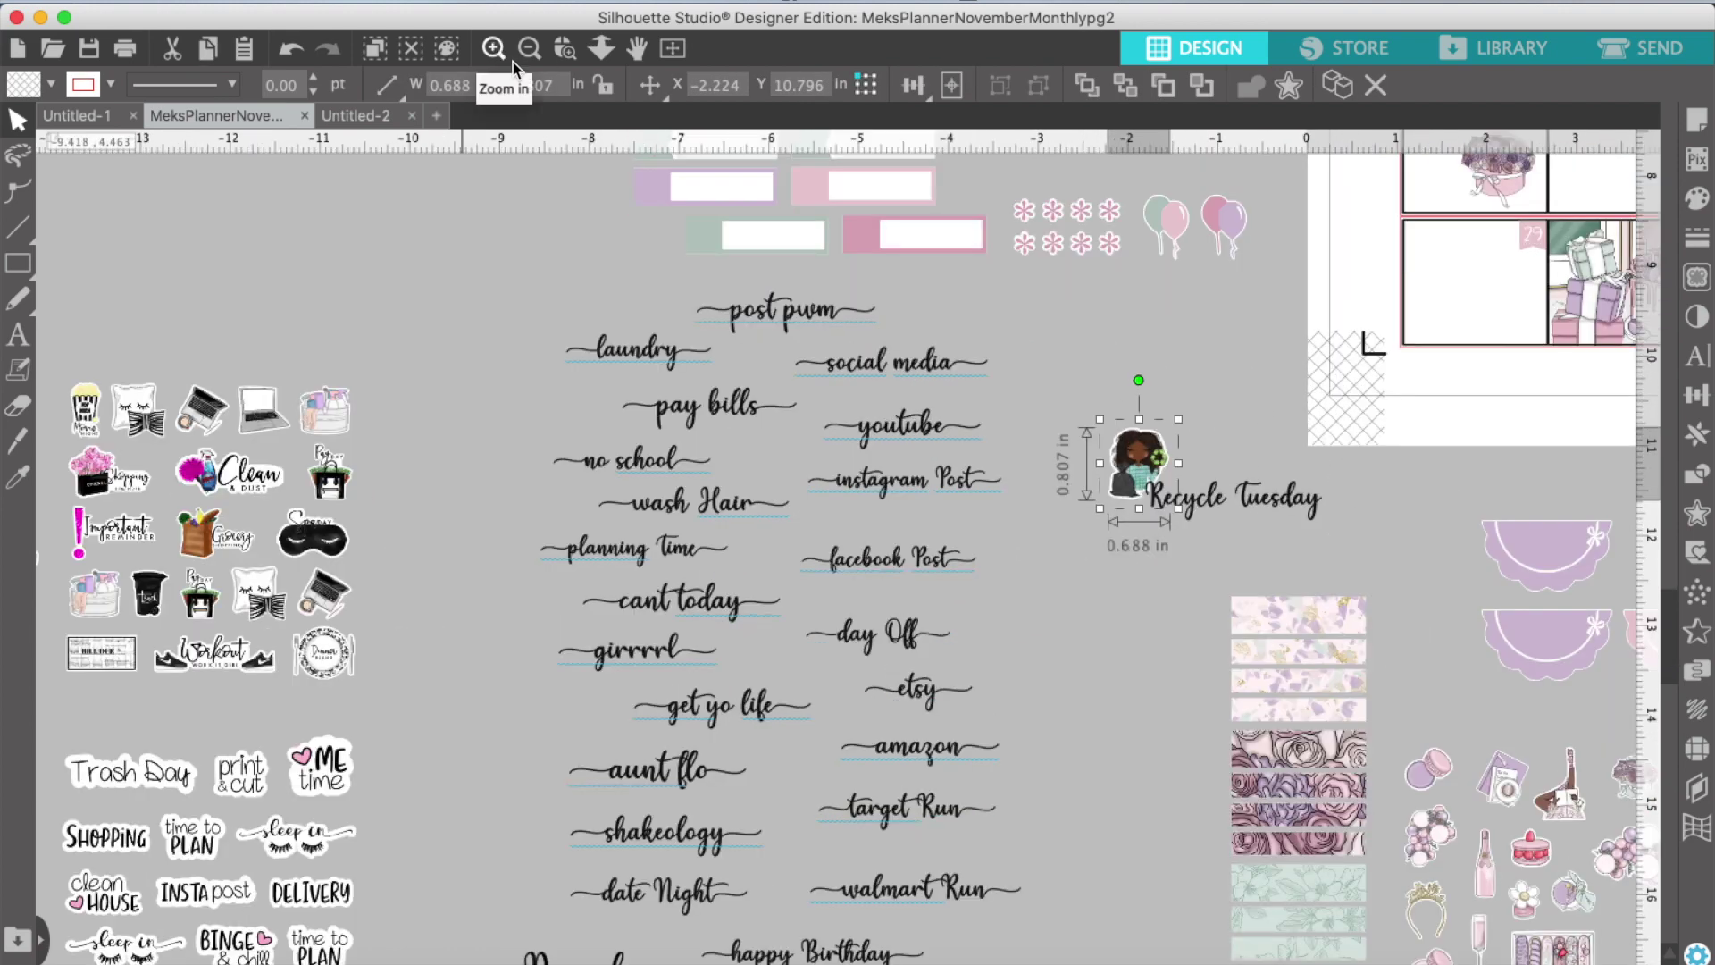
scroll(1004, 513, right, 2)
click(1002, 515)
drag(1102, 534, 1097, 527)
drag(1017, 463, 1235, 547)
right_click(1234, 545)
click(1254, 912)
drag(1071, 529, 1097, 476)
Step: Duplicate the grouped "Recycle Tuesday" sticker and place the copy in the first page's cell for the 23rd
right_click(1048, 541)
click(1111, 711)
click(529, 48)
scroll(910, 617, up, 2)
scroll(909, 617, right, 2)
drag(911, 617, 1186, 452)
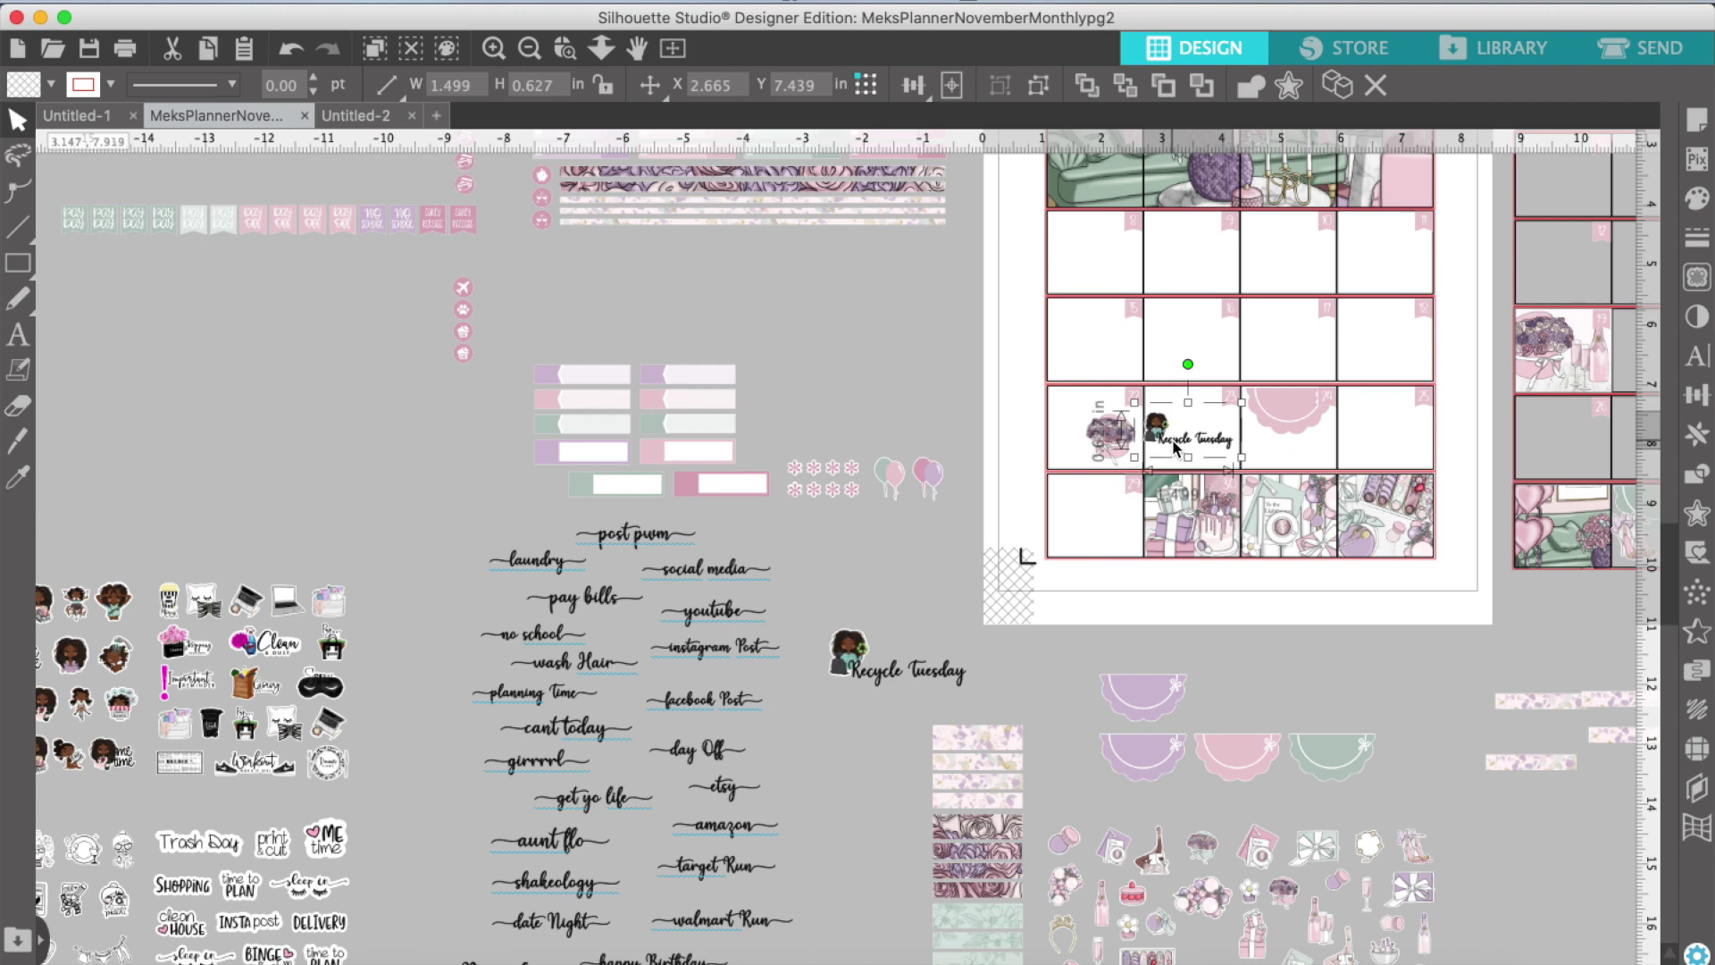
Step: Duplicate the "Recycle Tuesday" sticker in the 23rd's cell and place the copy in the cell for the 9th
right_click(1175, 419)
click(1233, 582)
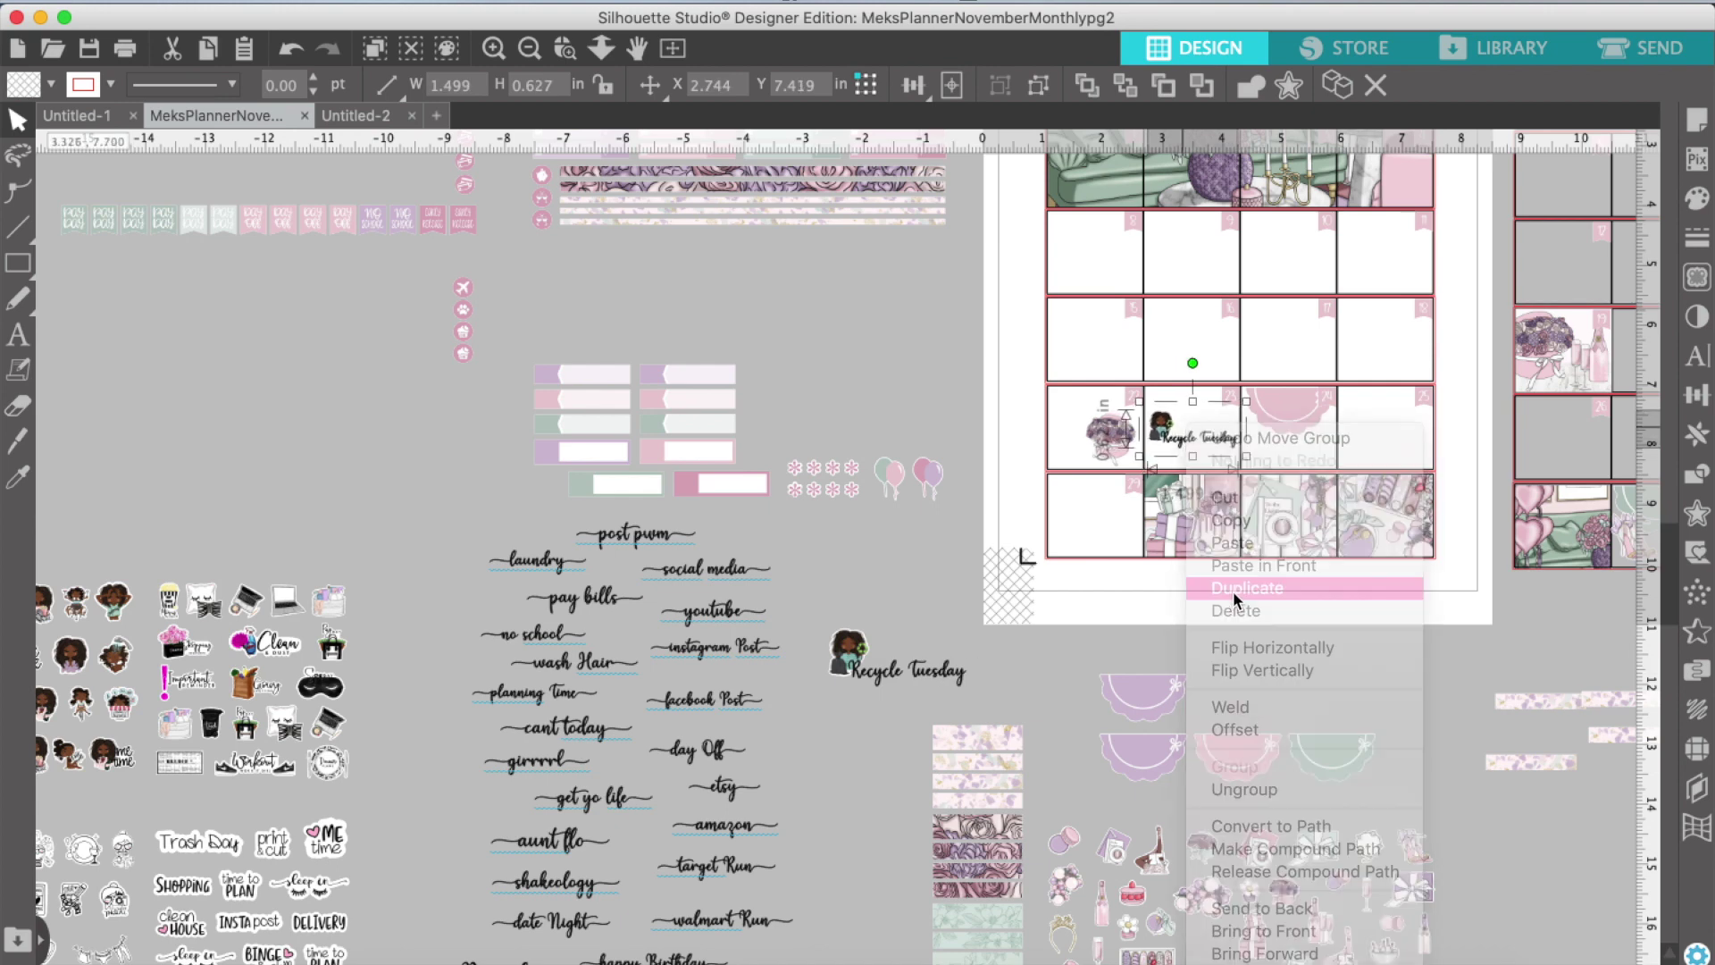
drag(1199, 436, 1203, 280)
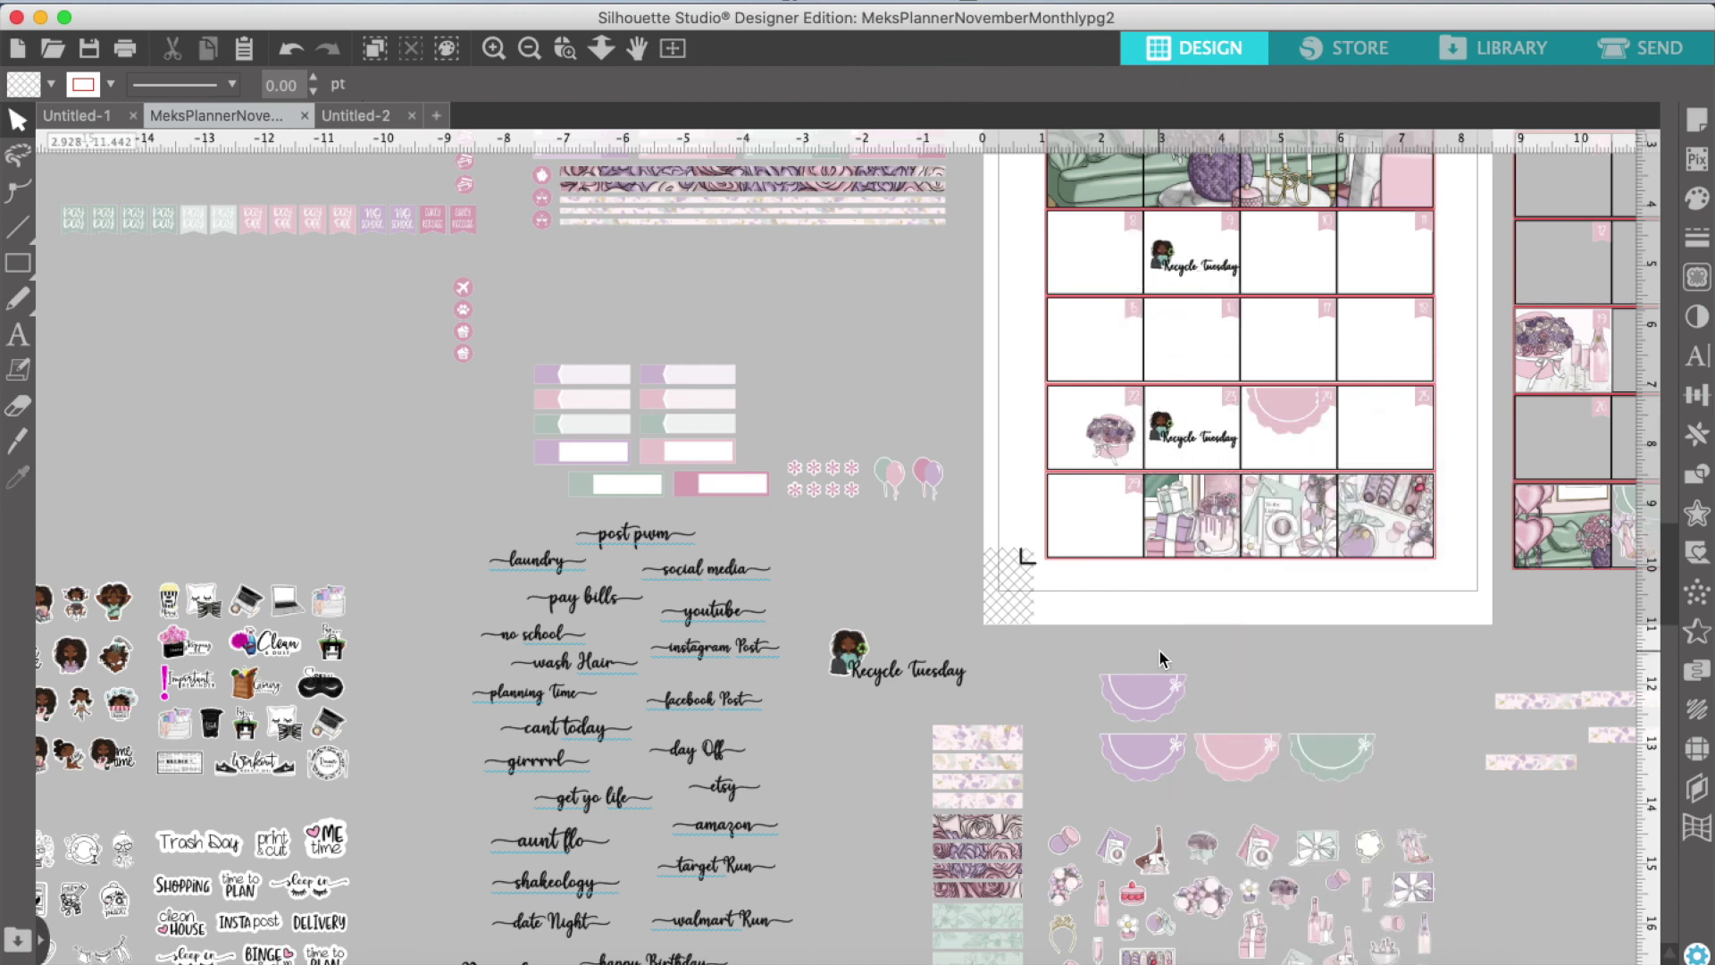
Step: Stretch a speckled pastel strip to about 4.9 in long and lay it along the lower edge of the cells for the 23rd to 25th
drag(1532, 762, 1170, 586)
mouse_move(1295, 605)
mouse_down()
mouse_move(1438, 586)
mouse_move(1279, 616)
mouse_up()
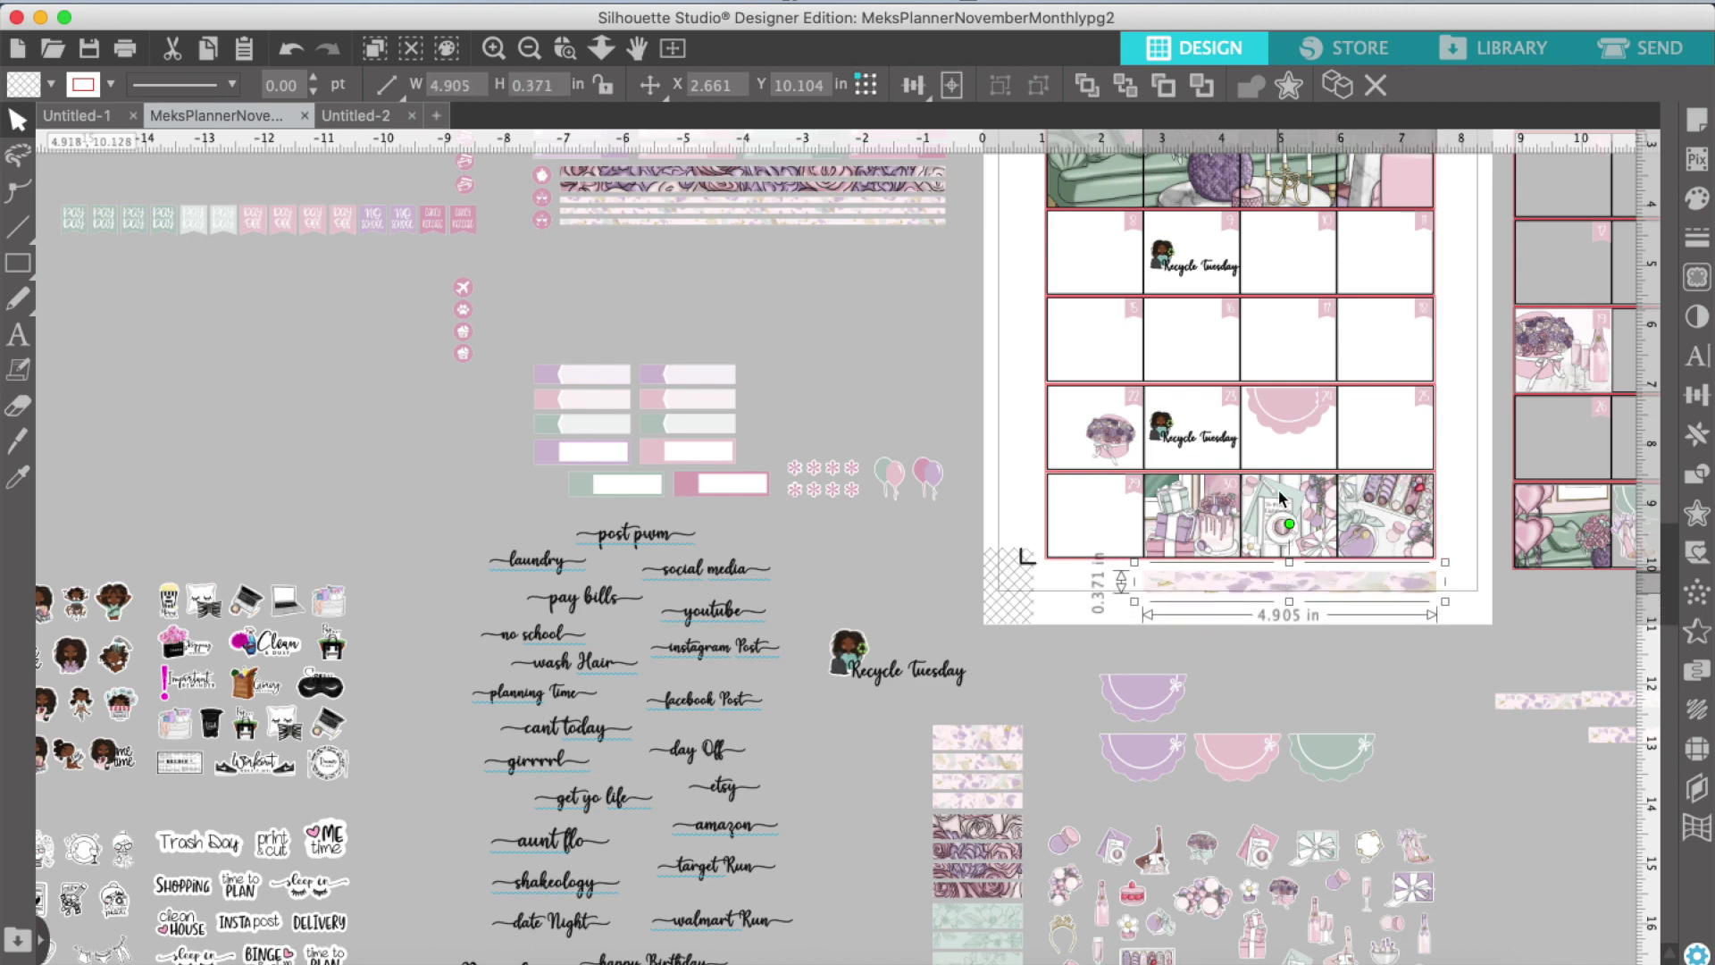
drag(1282, 497, 1275, 455)
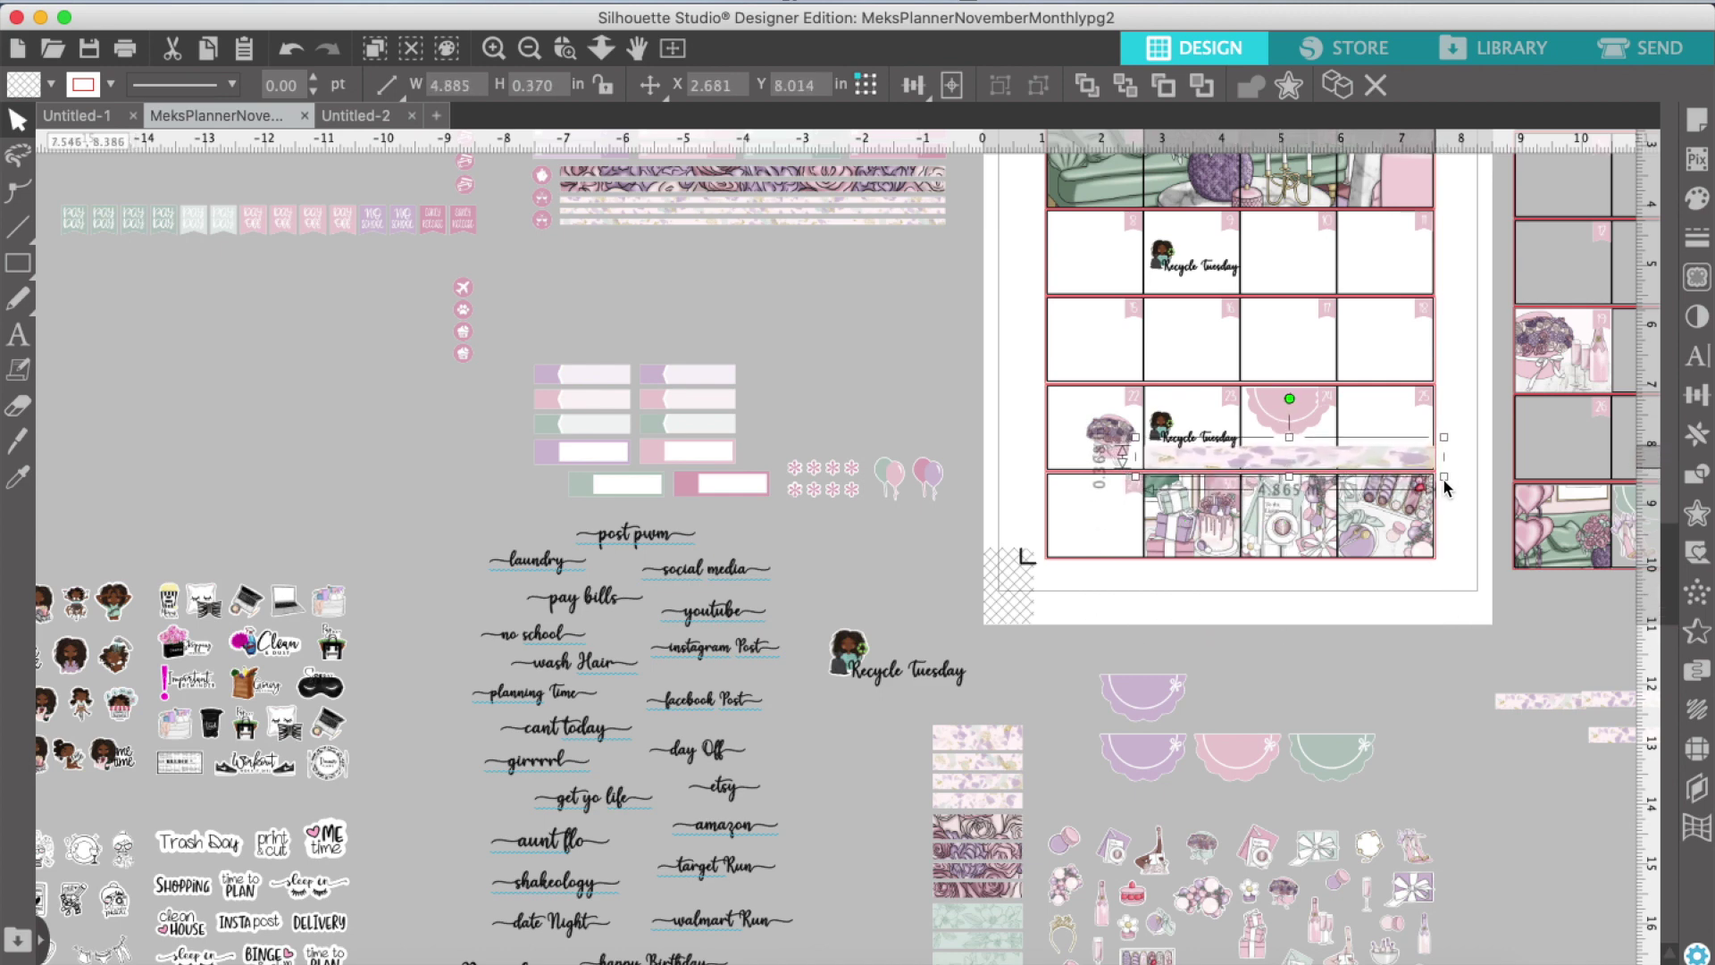
Step: Copy the "no school" label, enlarge the copy to about 25.7 pt, and centre it in front of the speckled strip under the 23rd to 25th
right_click(553, 633)
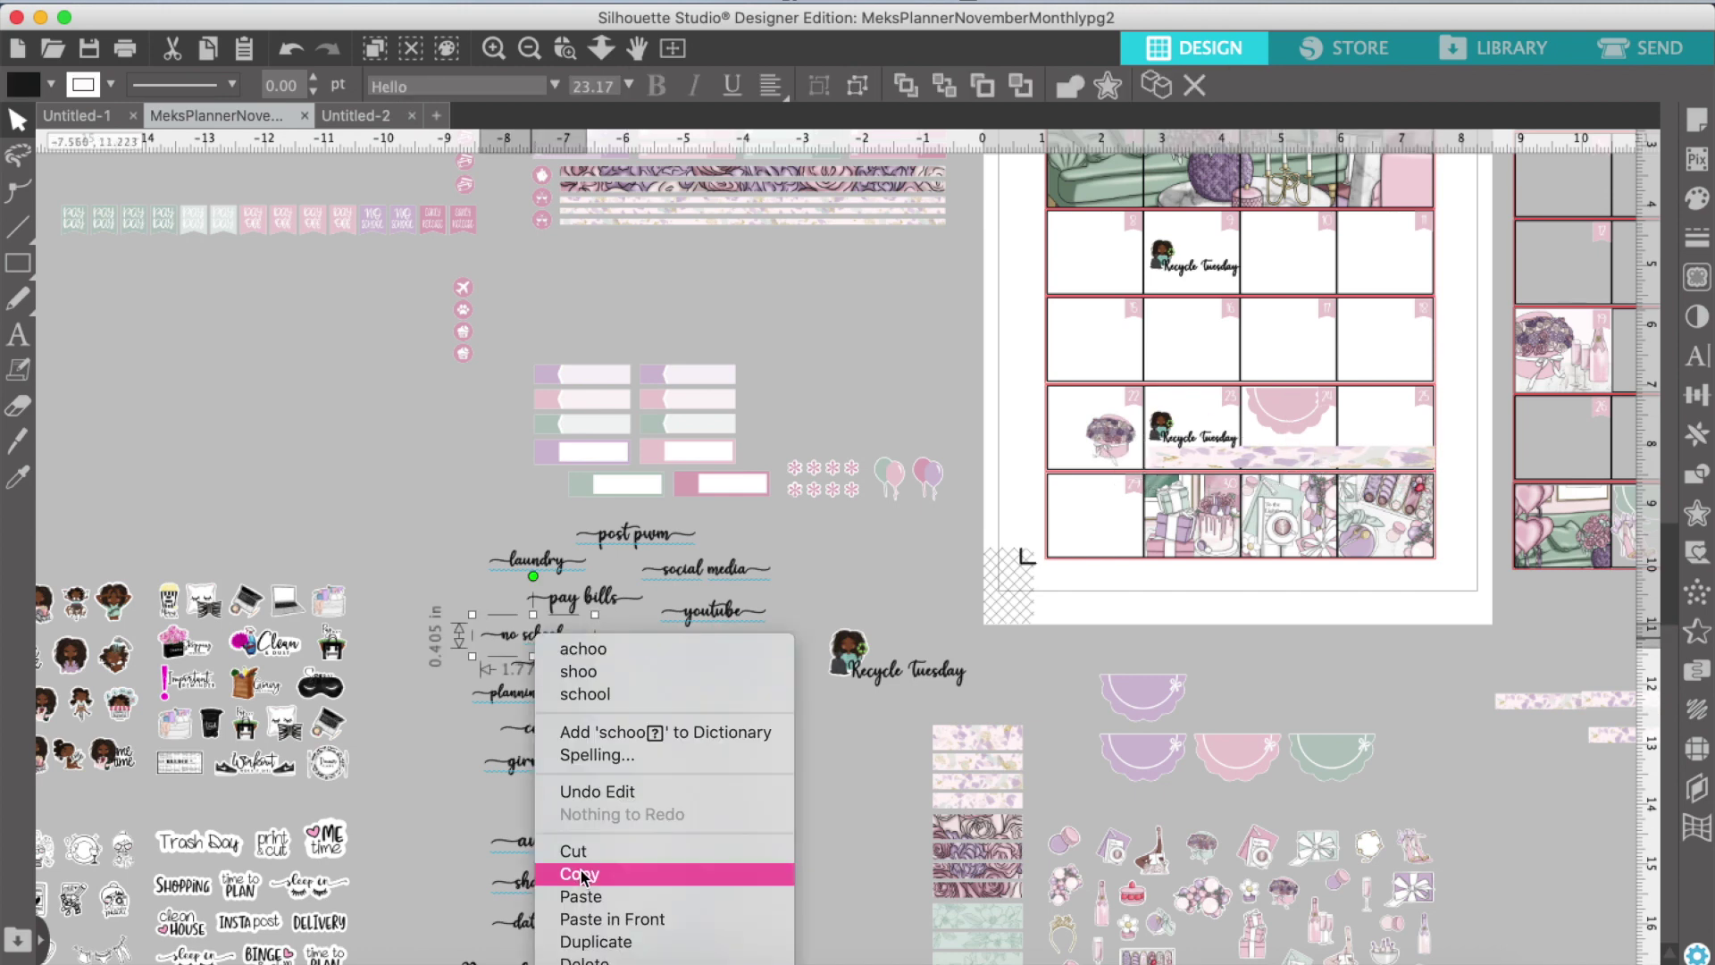
click(669, 873)
key(super+v)
drag(958, 611, 961, 613)
drag(893, 582, 1273, 473)
right_click(960, 563)
click(1072, 957)
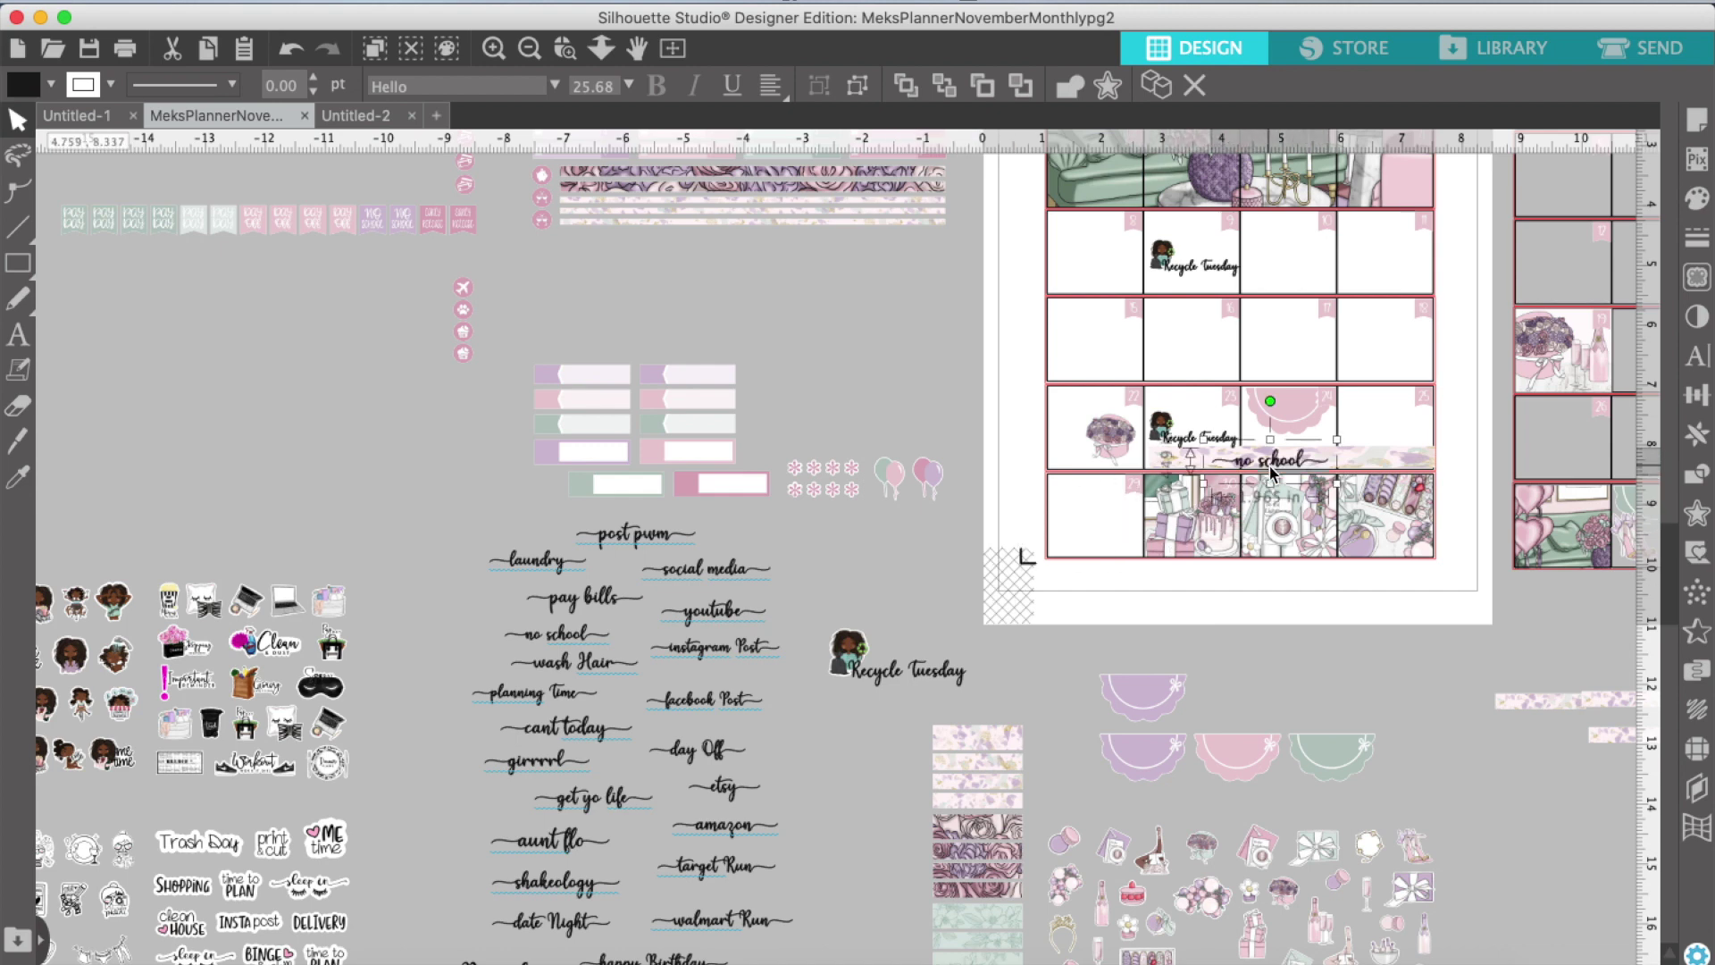
click(1162, 436)
Step: Place the boxed-treats sticker in the first page's cell for the 25th, above the speckled strip
scroll(1110, 790, right, 2)
scroll(1110, 790, down, 1)
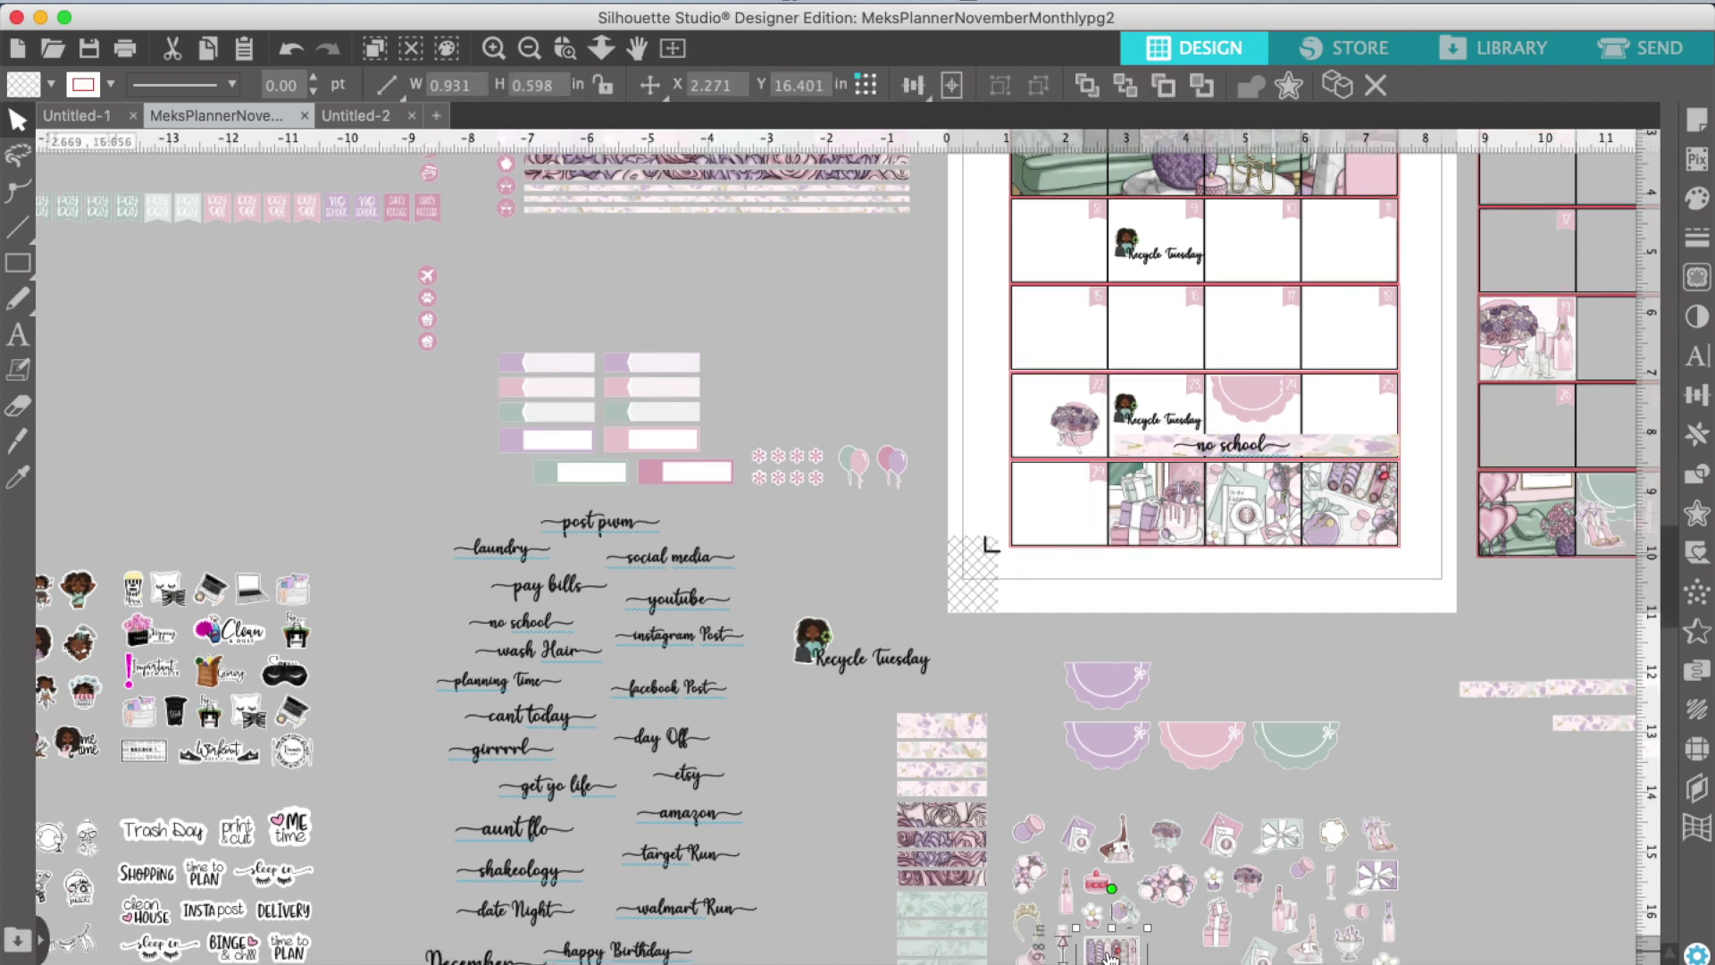
click(1338, 455)
click(1283, 668)
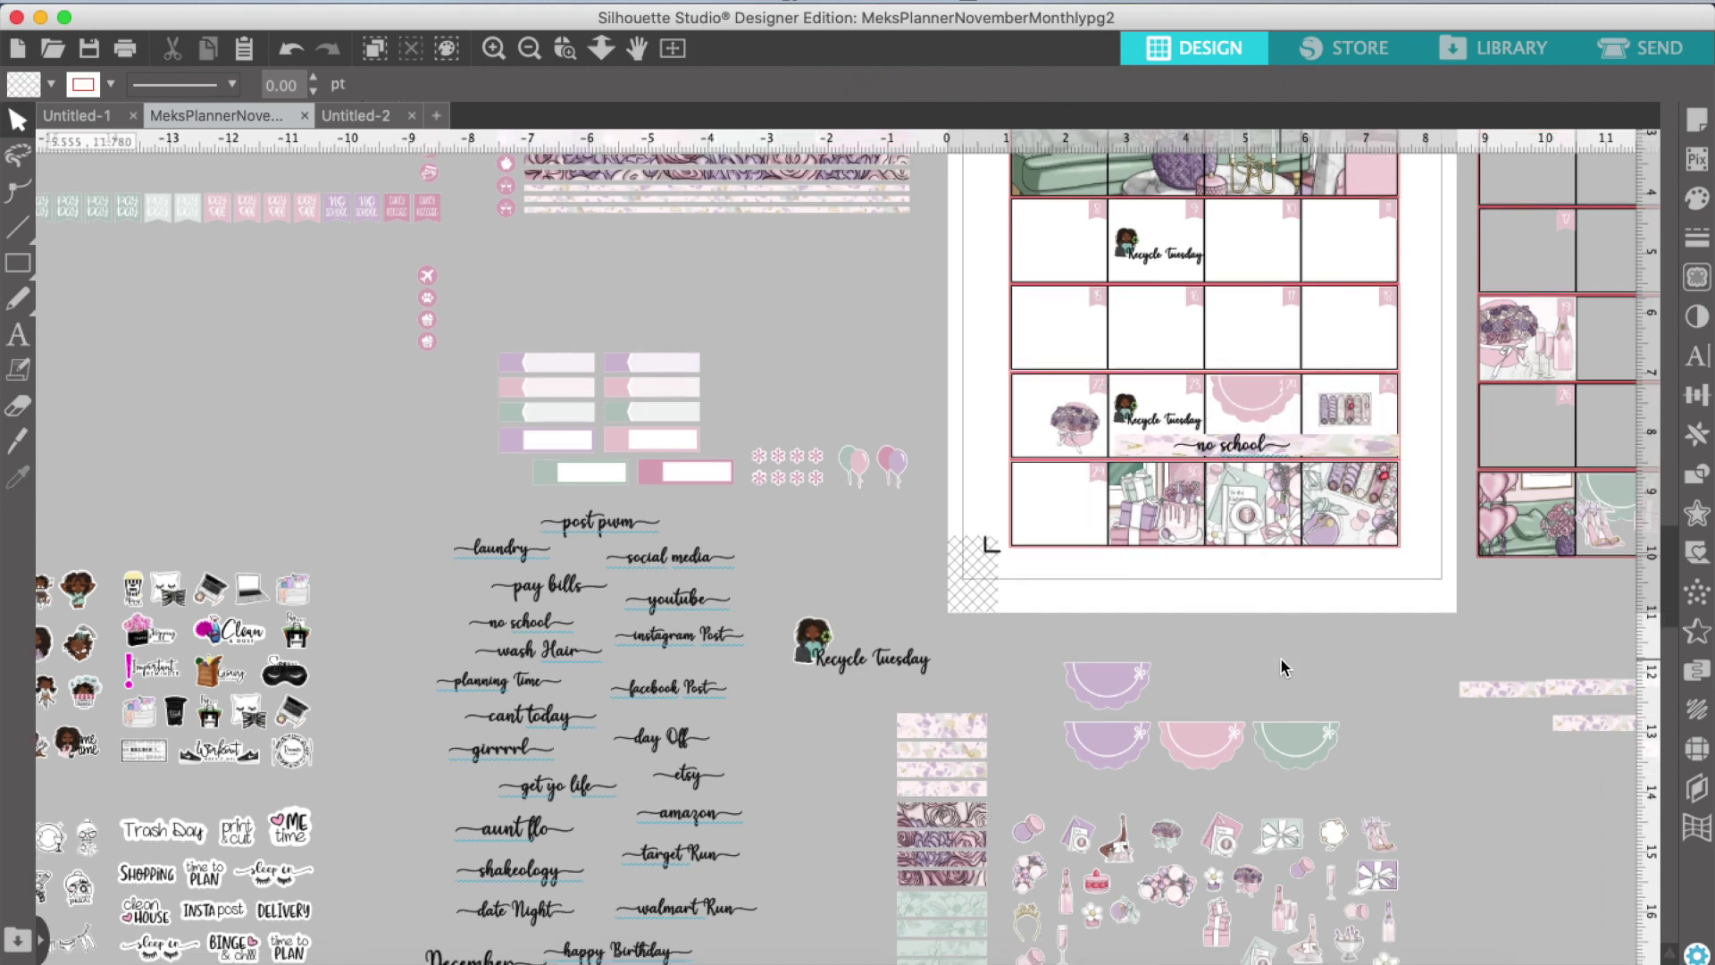
Step: Select the extra purple scalloped banner below the first page
scroll(1050, 645, up, 3)
scroll(1050, 645, right, 1)
click(1103, 719)
click(501, 2)
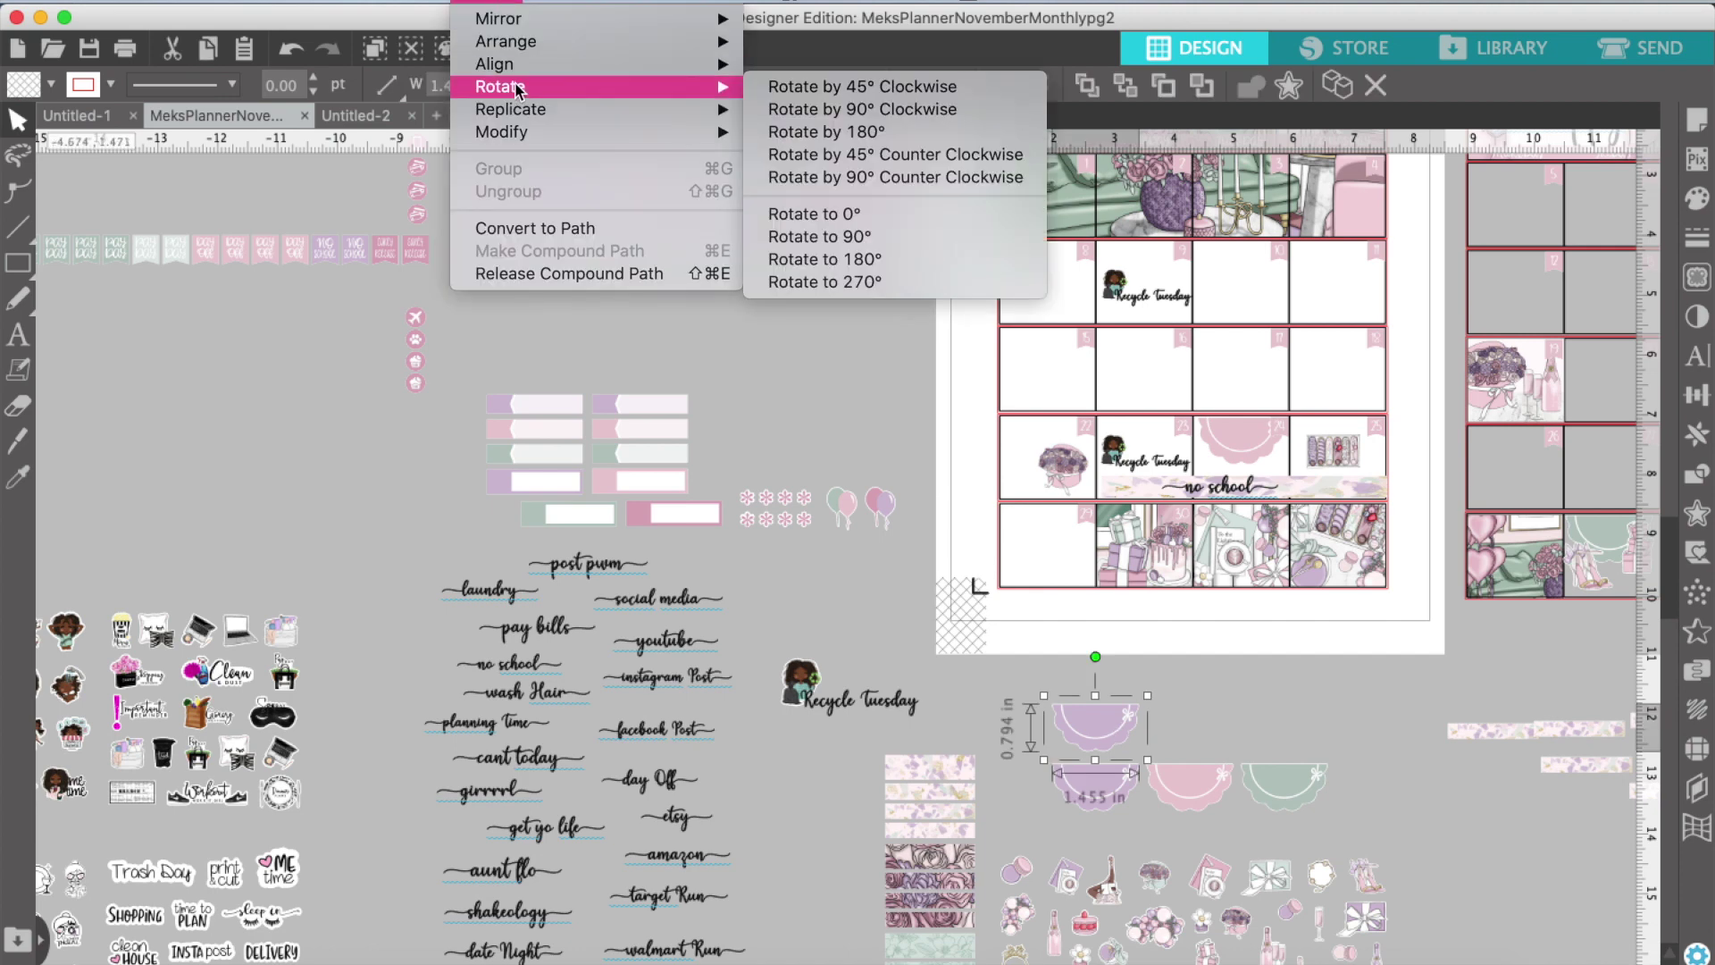
mouse_move(513, 25)
click(768, 25)
click(288, 48)
Step: Flip the purple scalloped banner vertically and place it along the lower edge of the first page's cell for the 15th
click(489, 2)
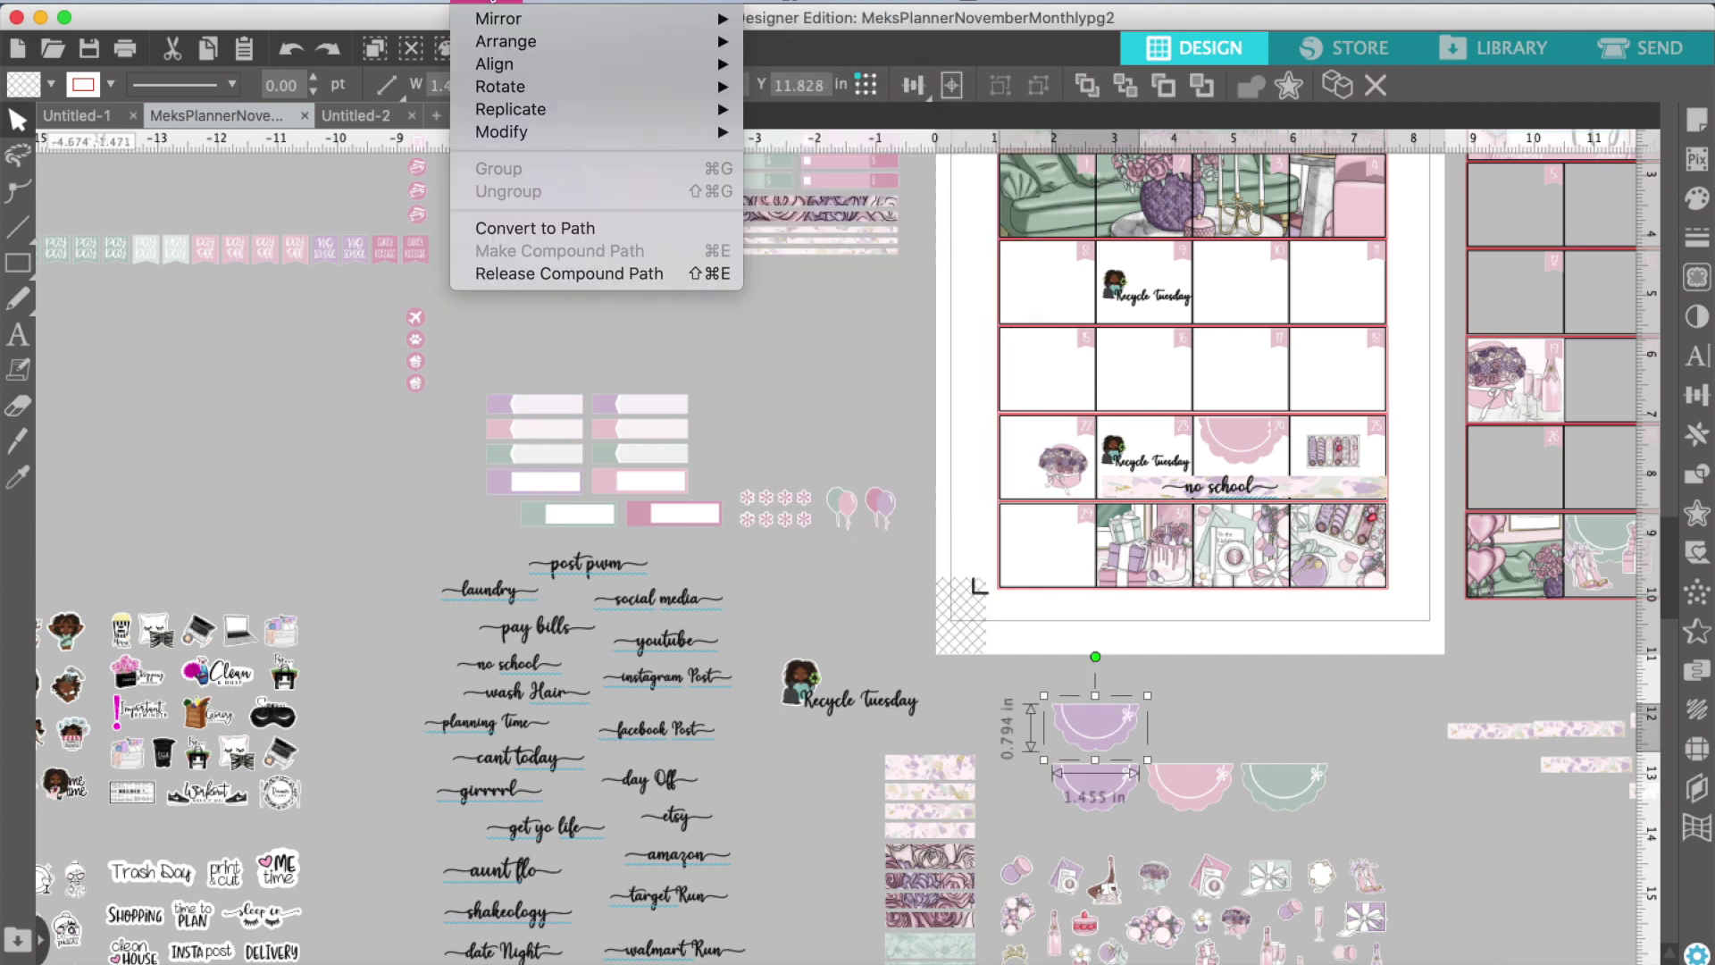
click(825, 47)
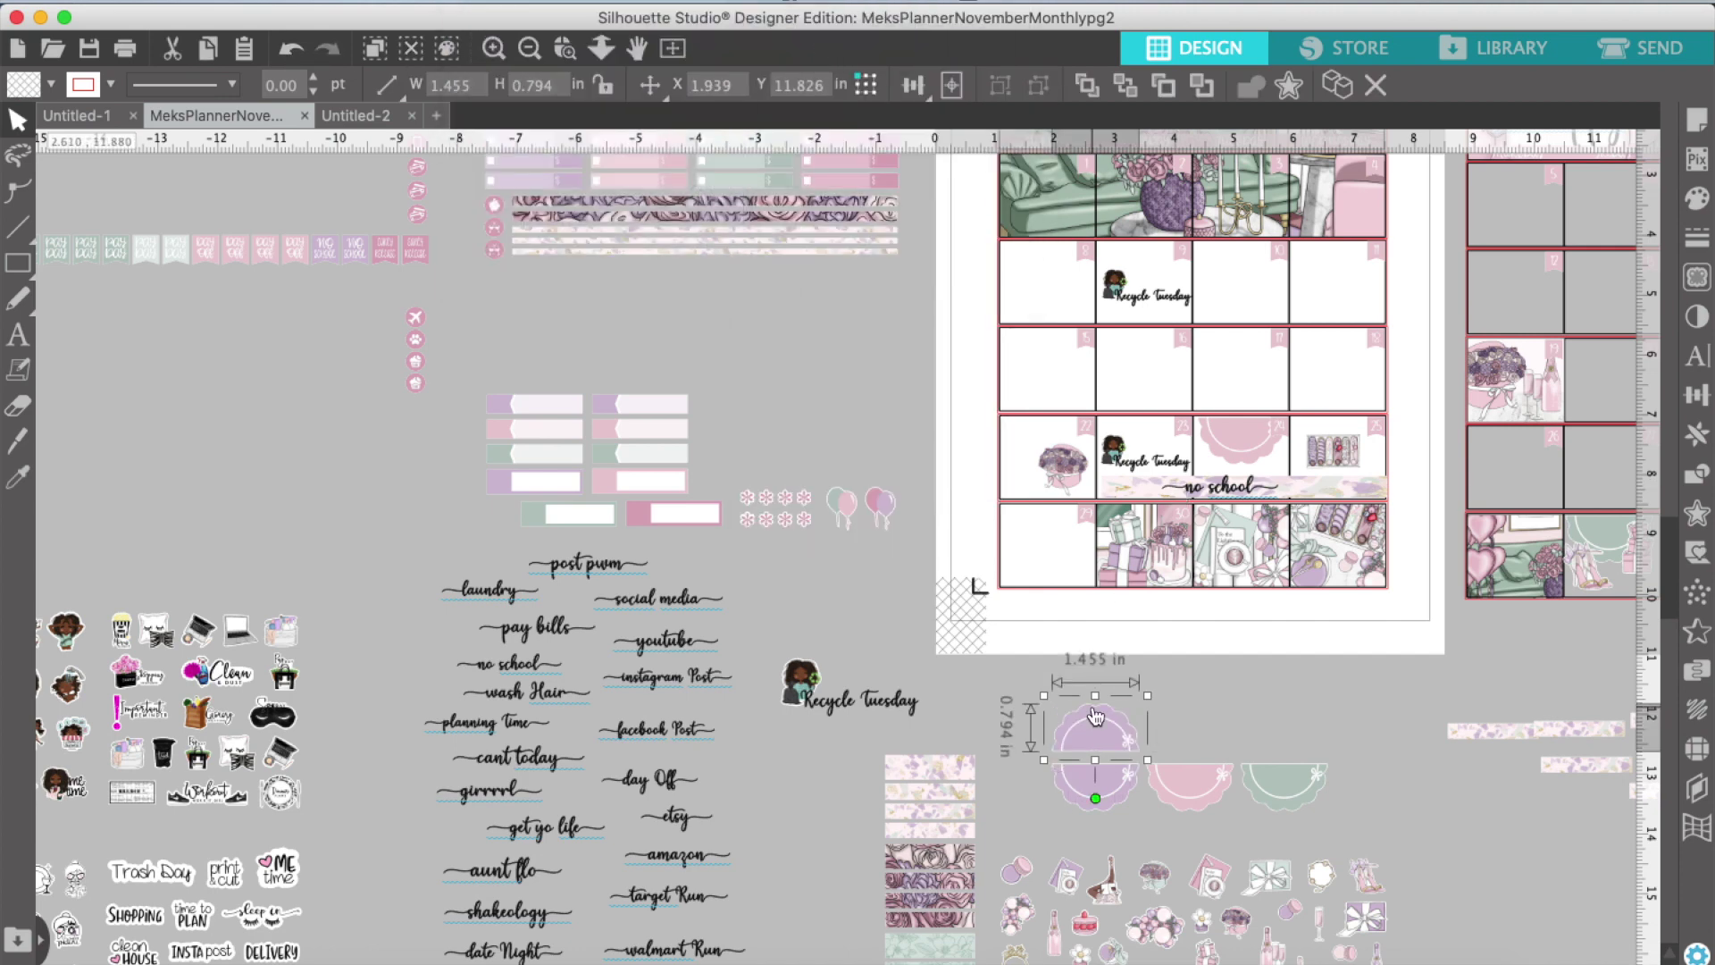
drag(1095, 717, 1051, 375)
Step: Duplicate the mint gift box sticker, rotate the copy upright, and place it beside the purple banner in the 15th's cell
right_click(1273, 884)
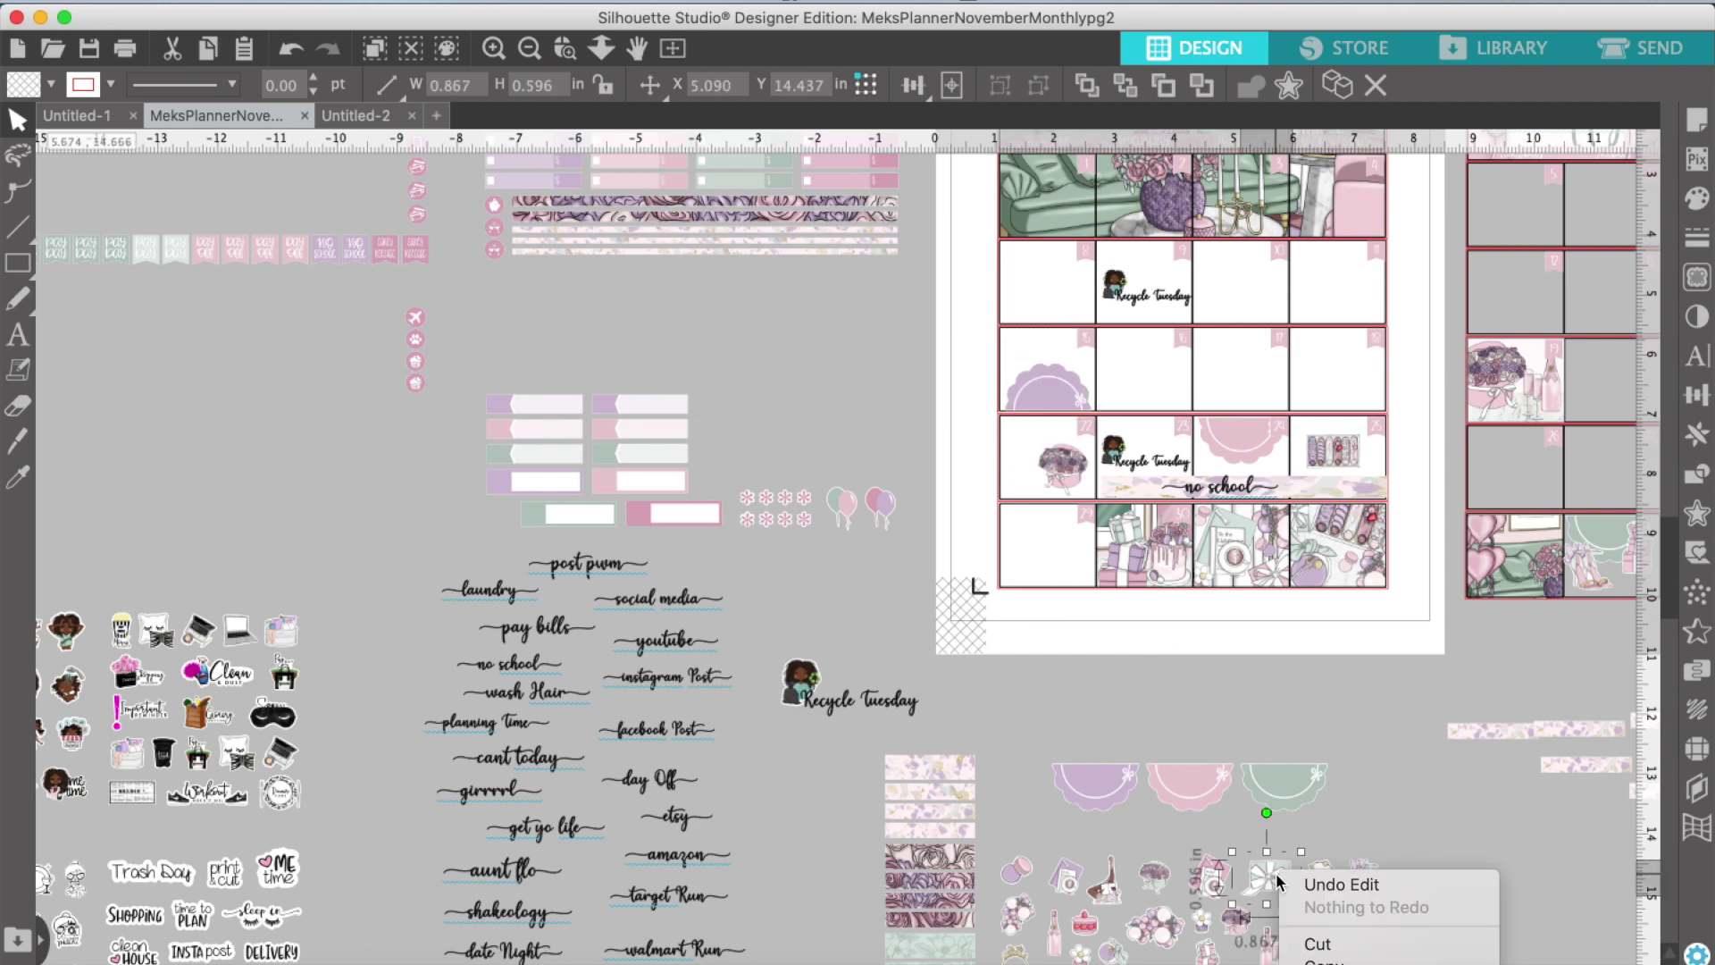
click(1321, 781)
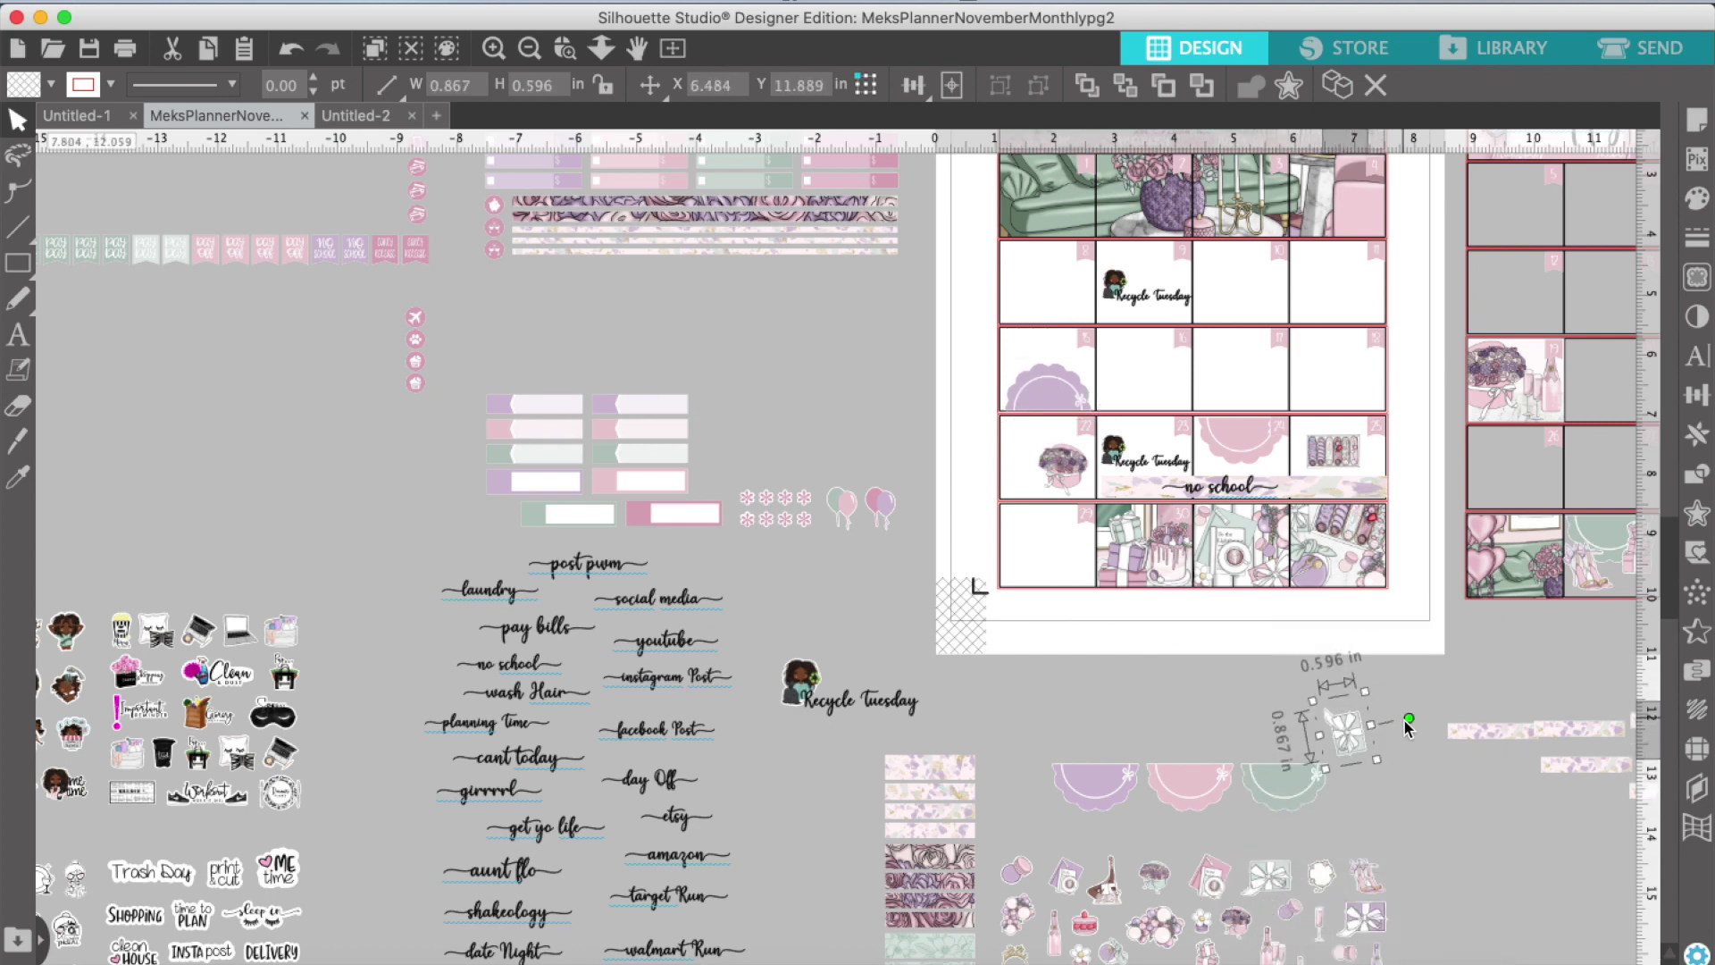
drag(1342, 735, 1072, 386)
Step: Lay a short speckled strip along the lower edge of the 16th's cell and put the "pay bills" label, reduced to about 20.95 pt, in front
drag(1458, 729, 1141, 386)
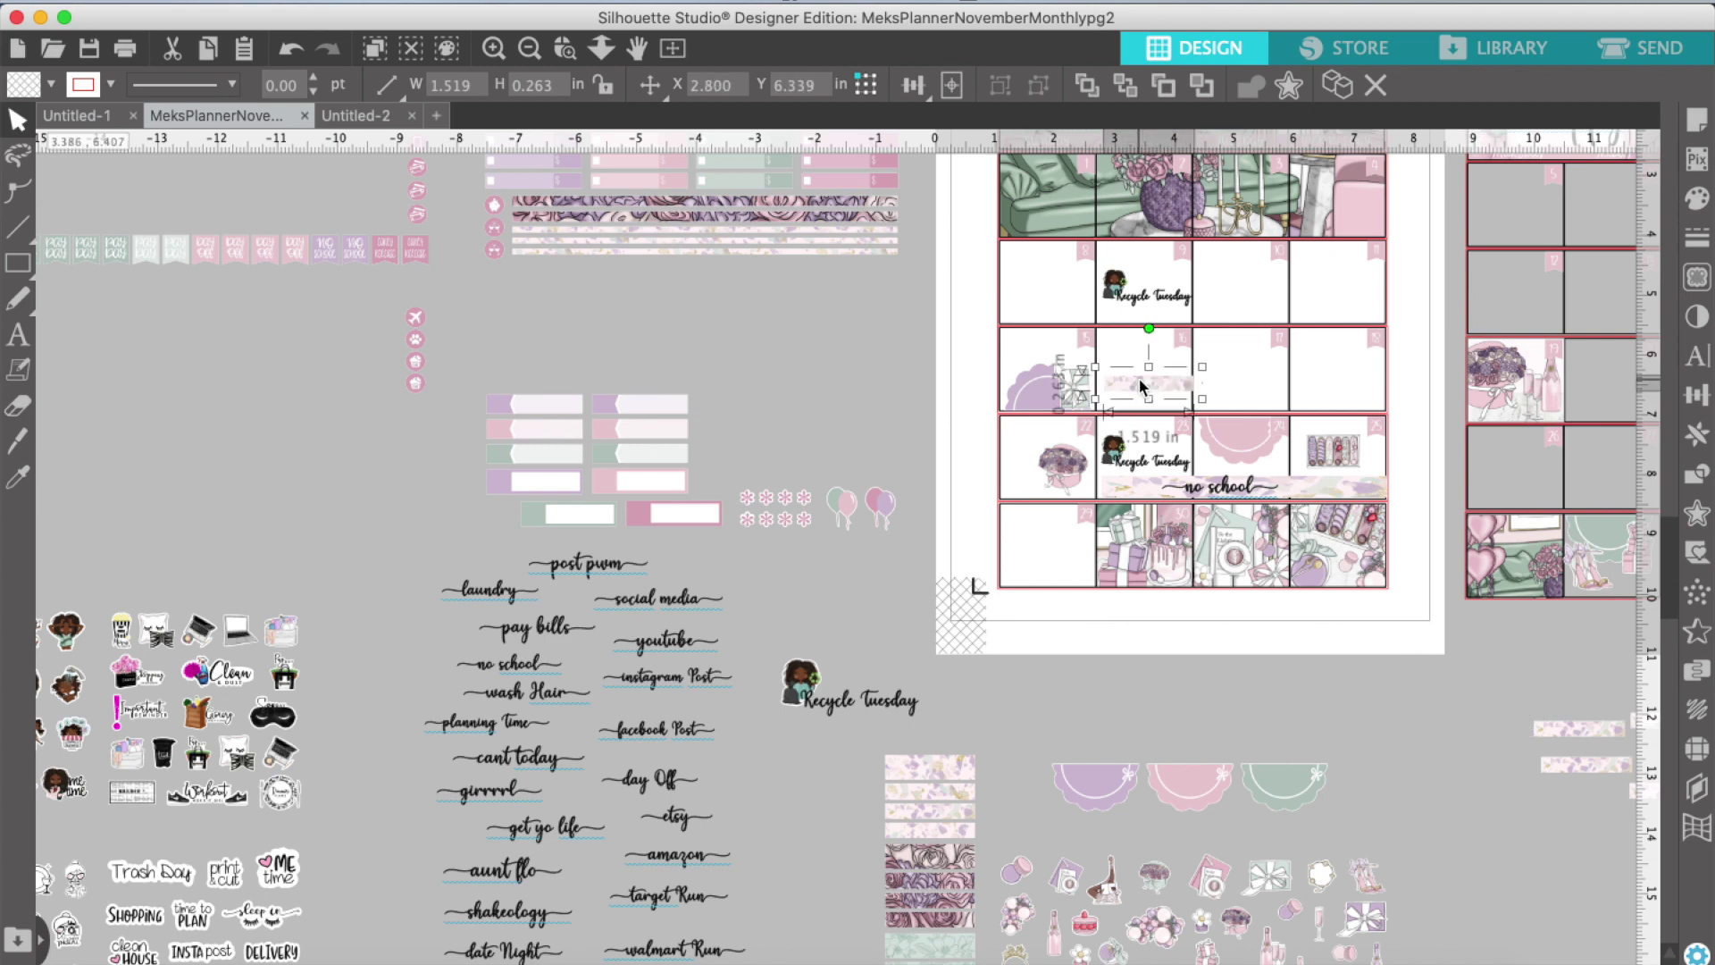
click(529, 636)
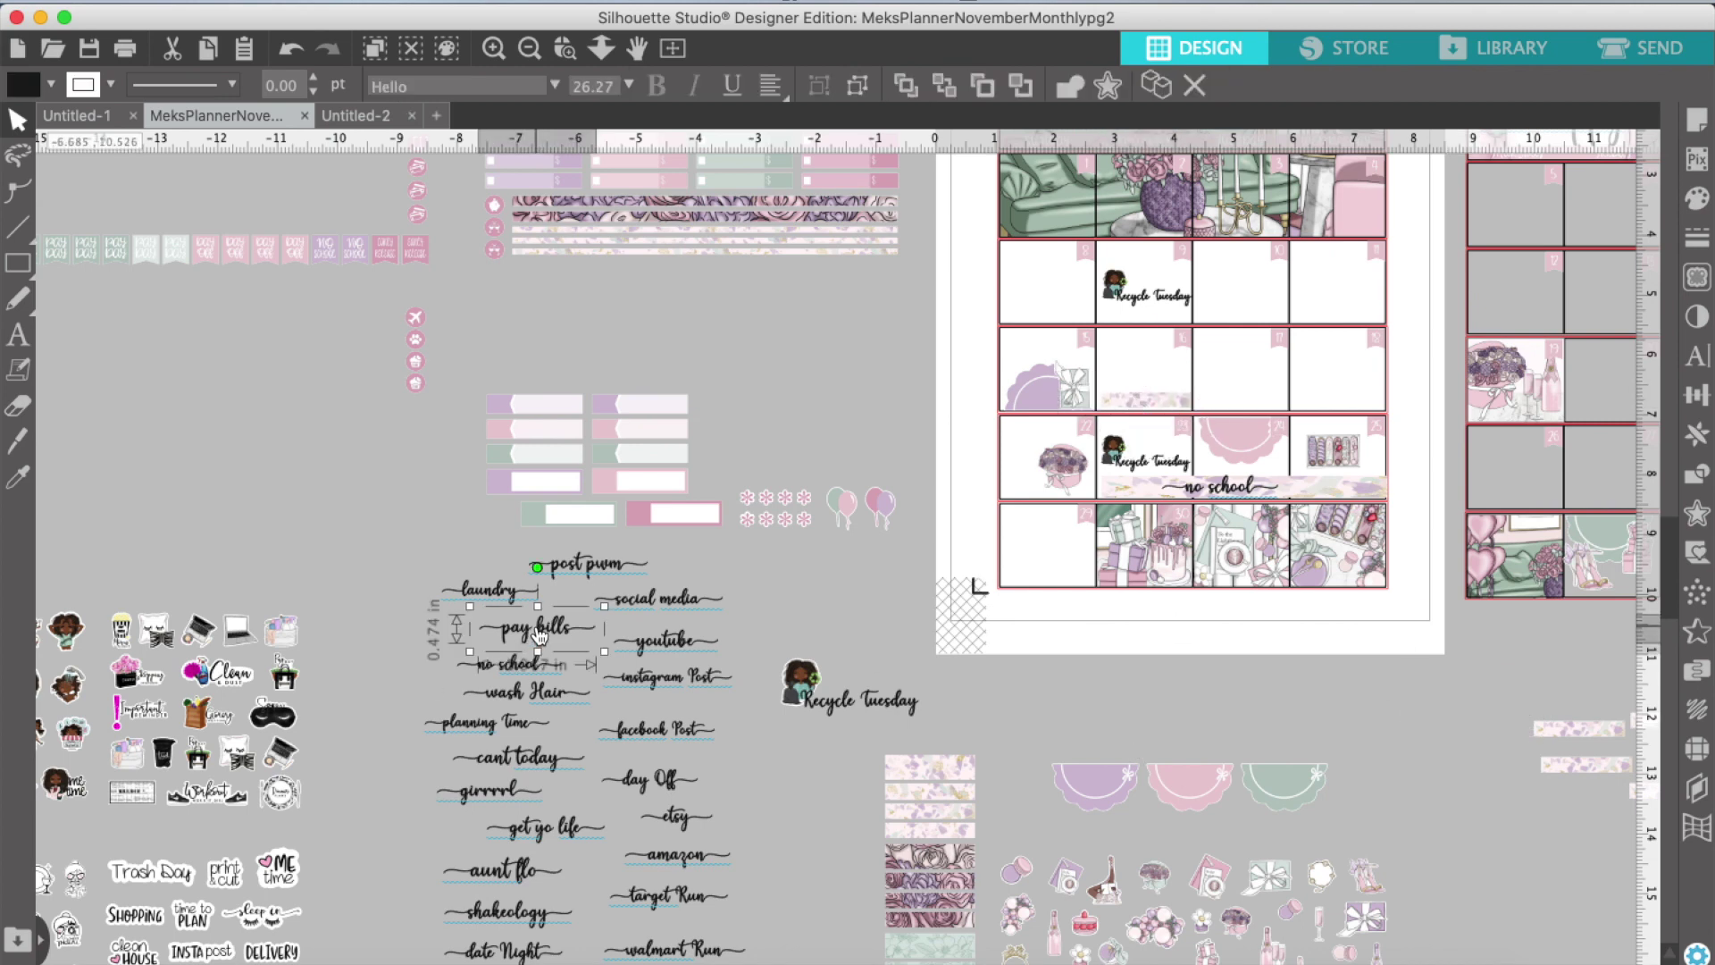
drag(537, 630, 1140, 385)
right_click(1151, 387)
click(1193, 908)
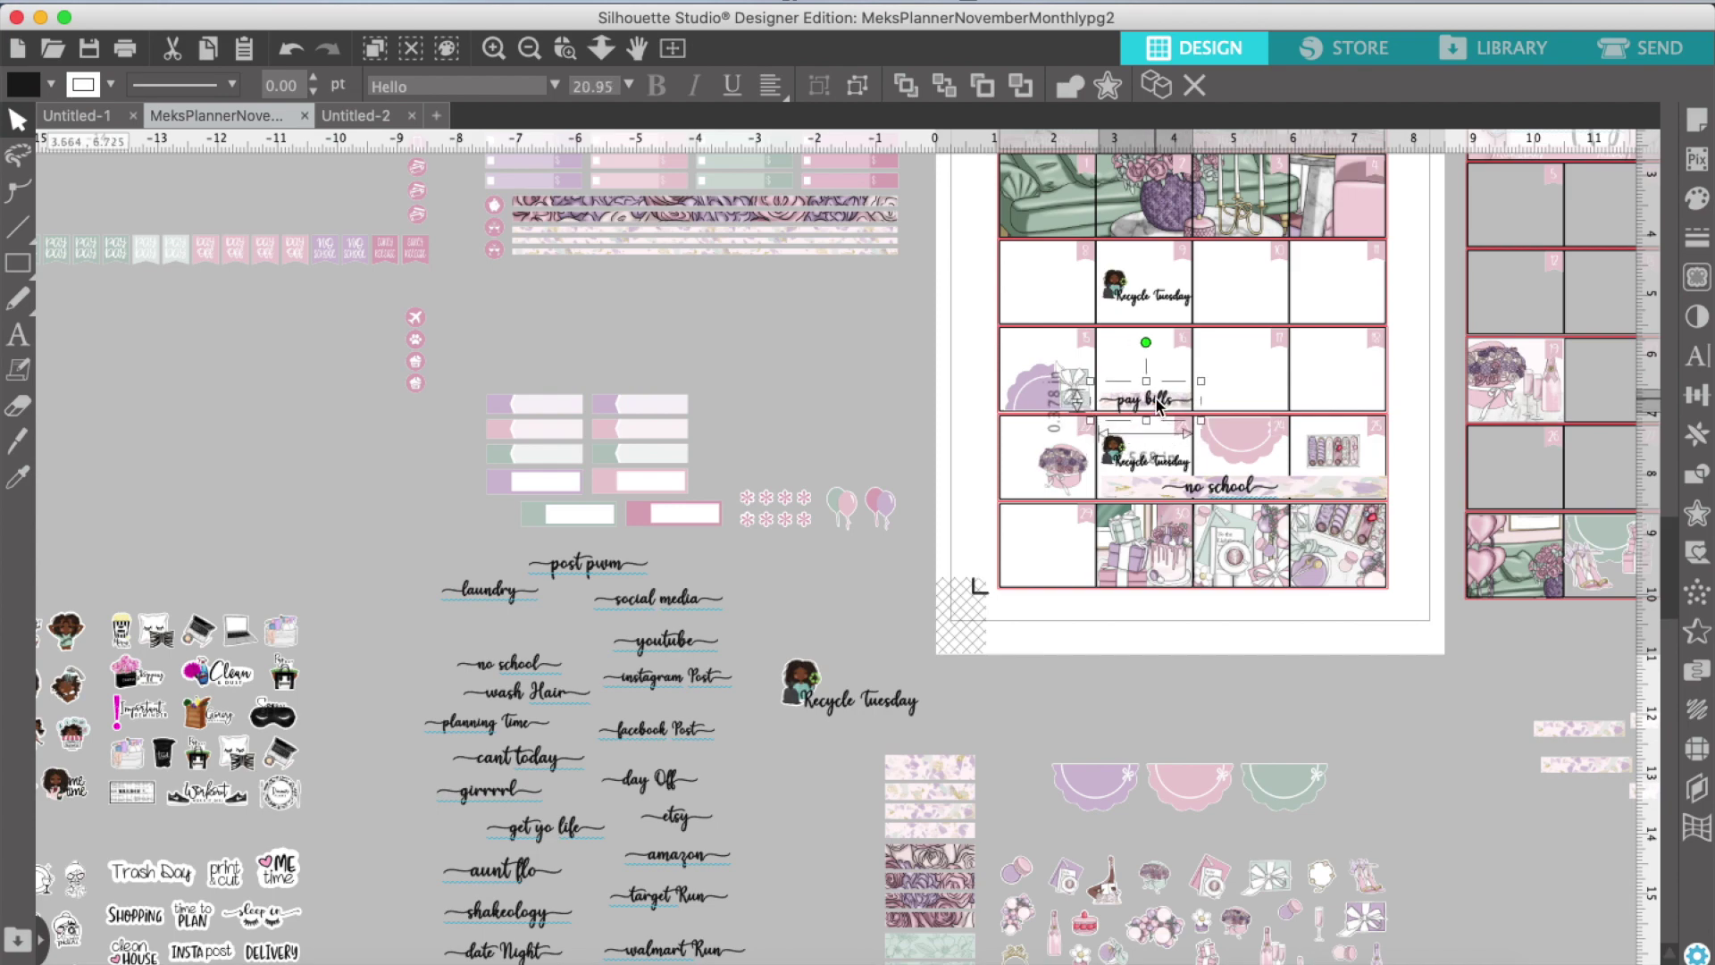
Step: Place the line-art character sticker with glasses in the 16th's cell, just above the end of the "pay bills" label
scroll(416, 743, left, 5)
scroll(416, 743, down, 3)
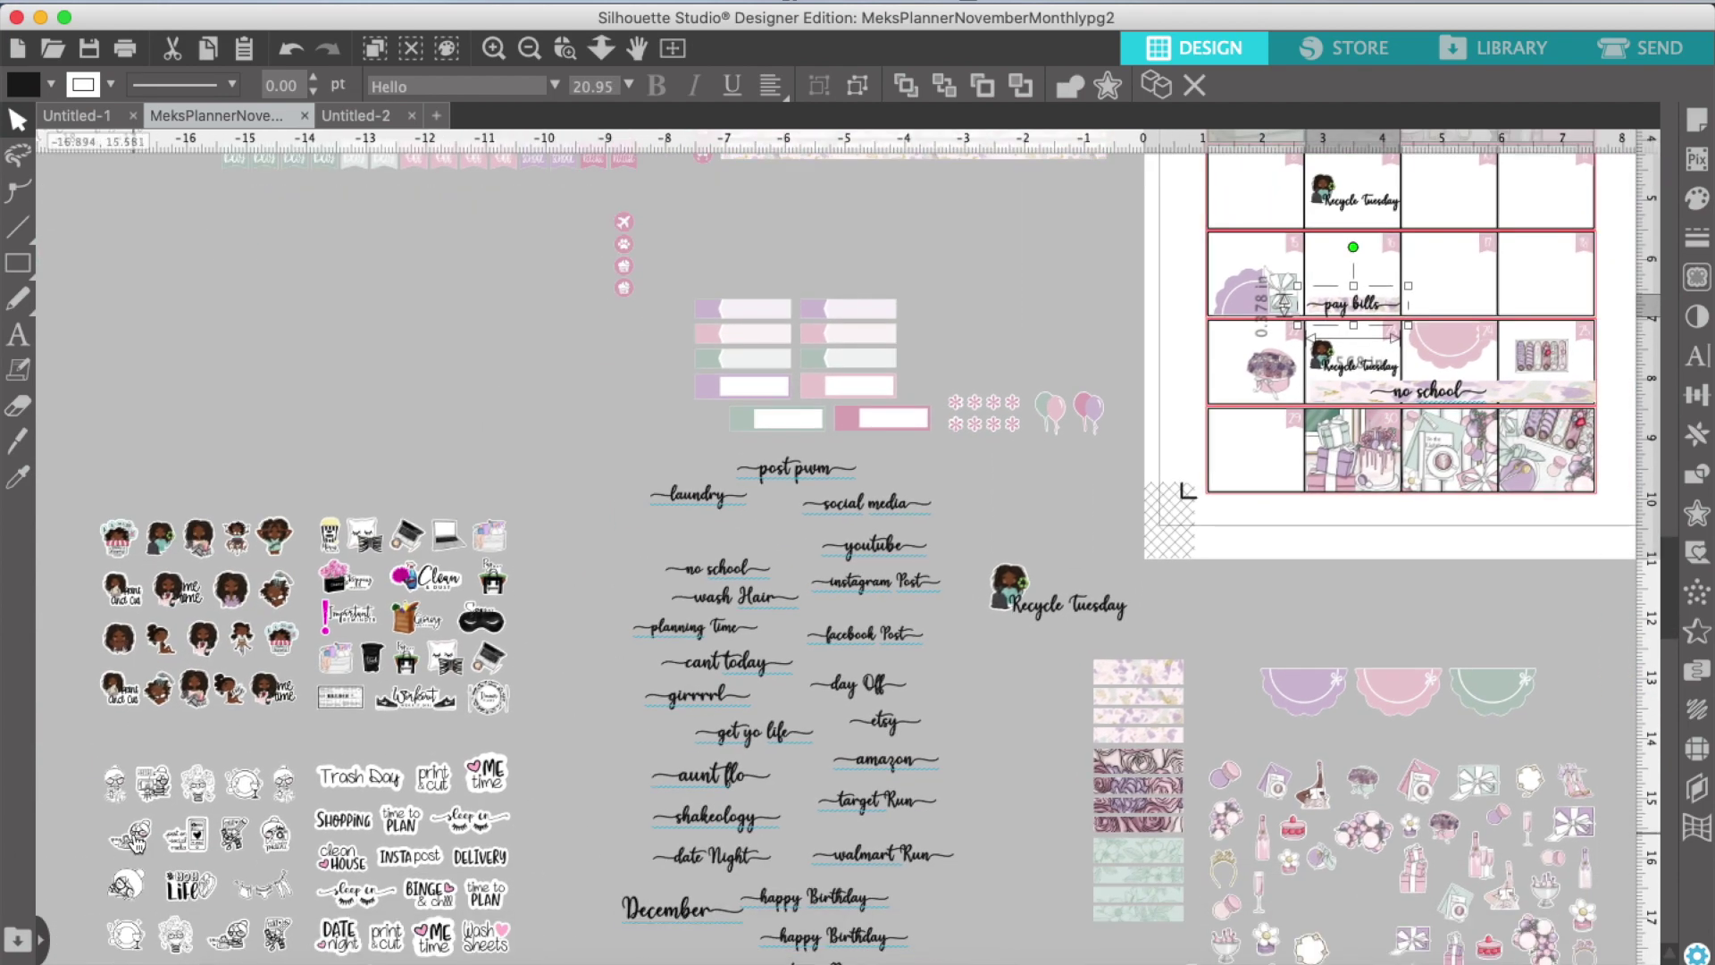
click(135, 845)
click(492, 49)
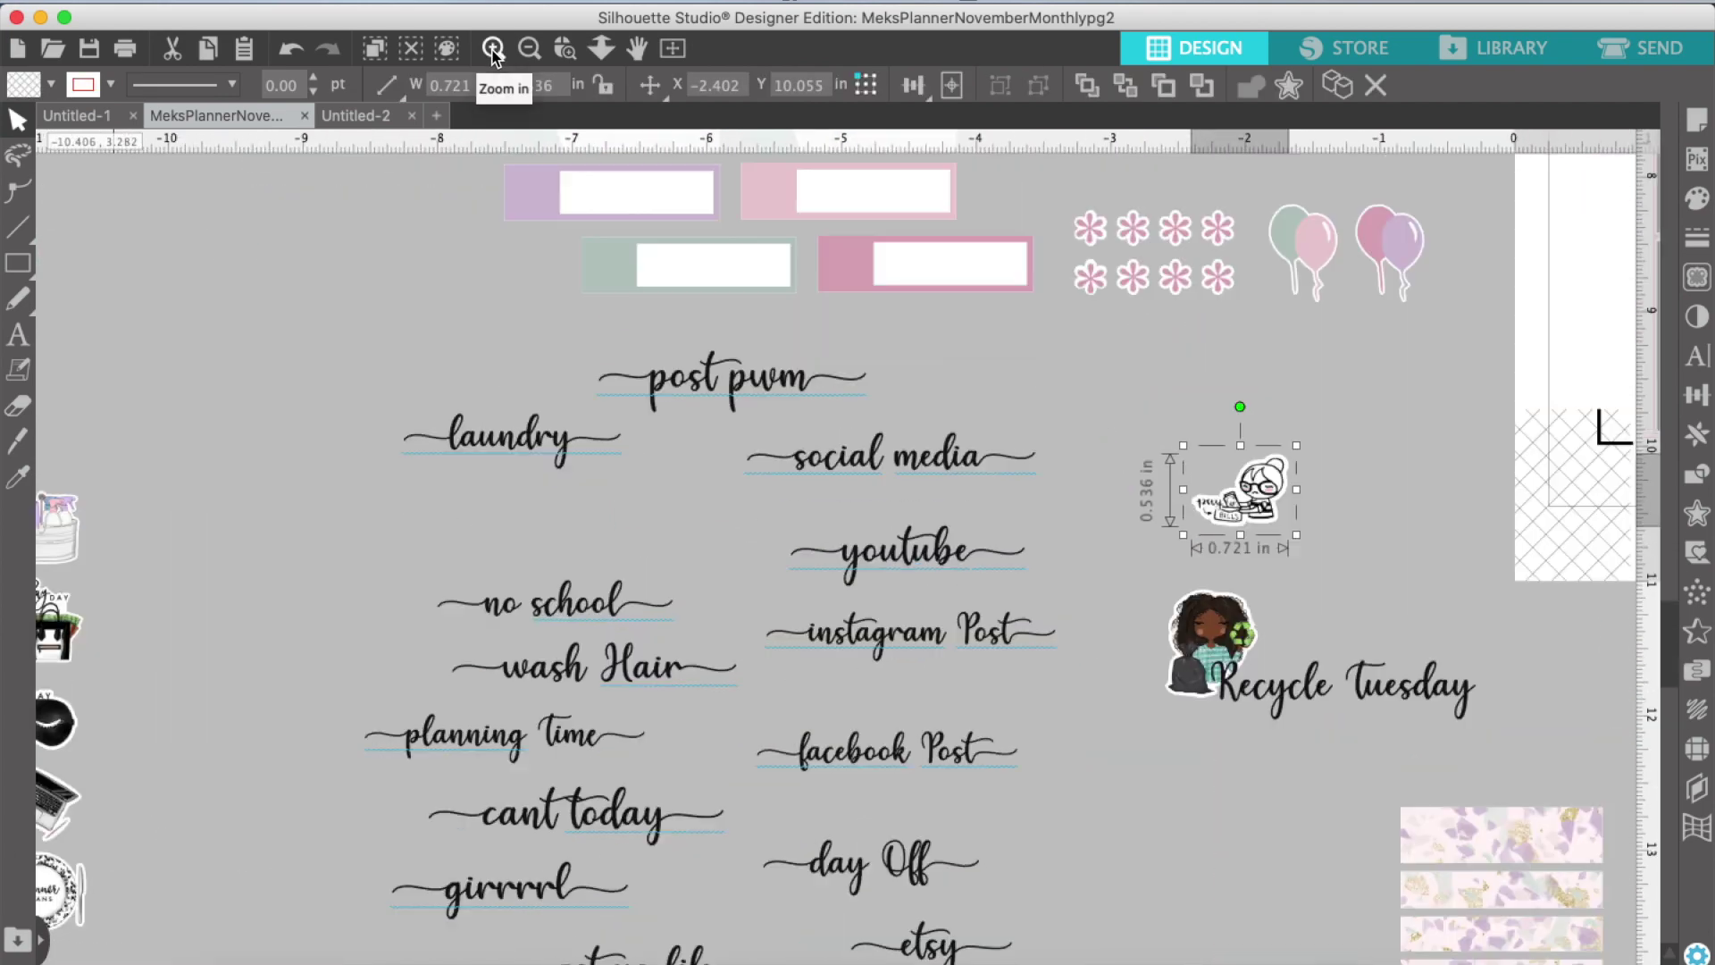
scroll(689, 500, right, 8)
scroll(689, 500, up, 6)
drag(400, 833, 1207, 302)
click(742, 448)
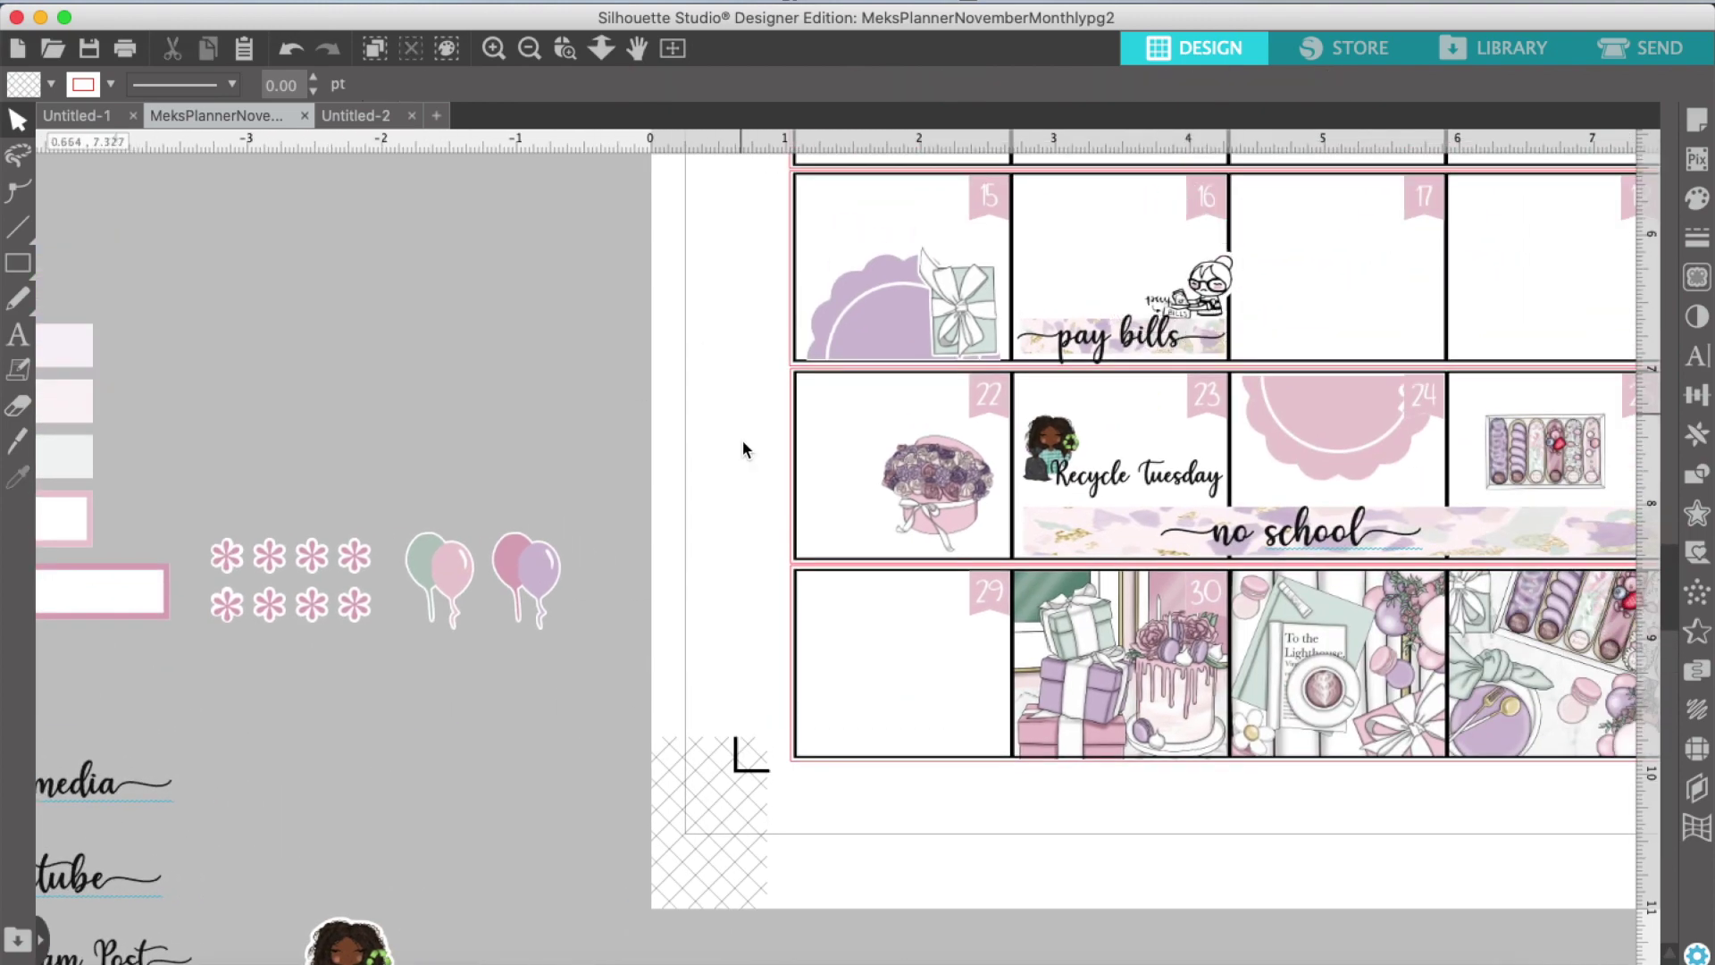
Step: Place the smaller purple gift box sticker, tilted, in the first page's cell for the 17th
scroll(658, 693, down, 15)
scroll(658, 693, right, 5)
click(1398, 344)
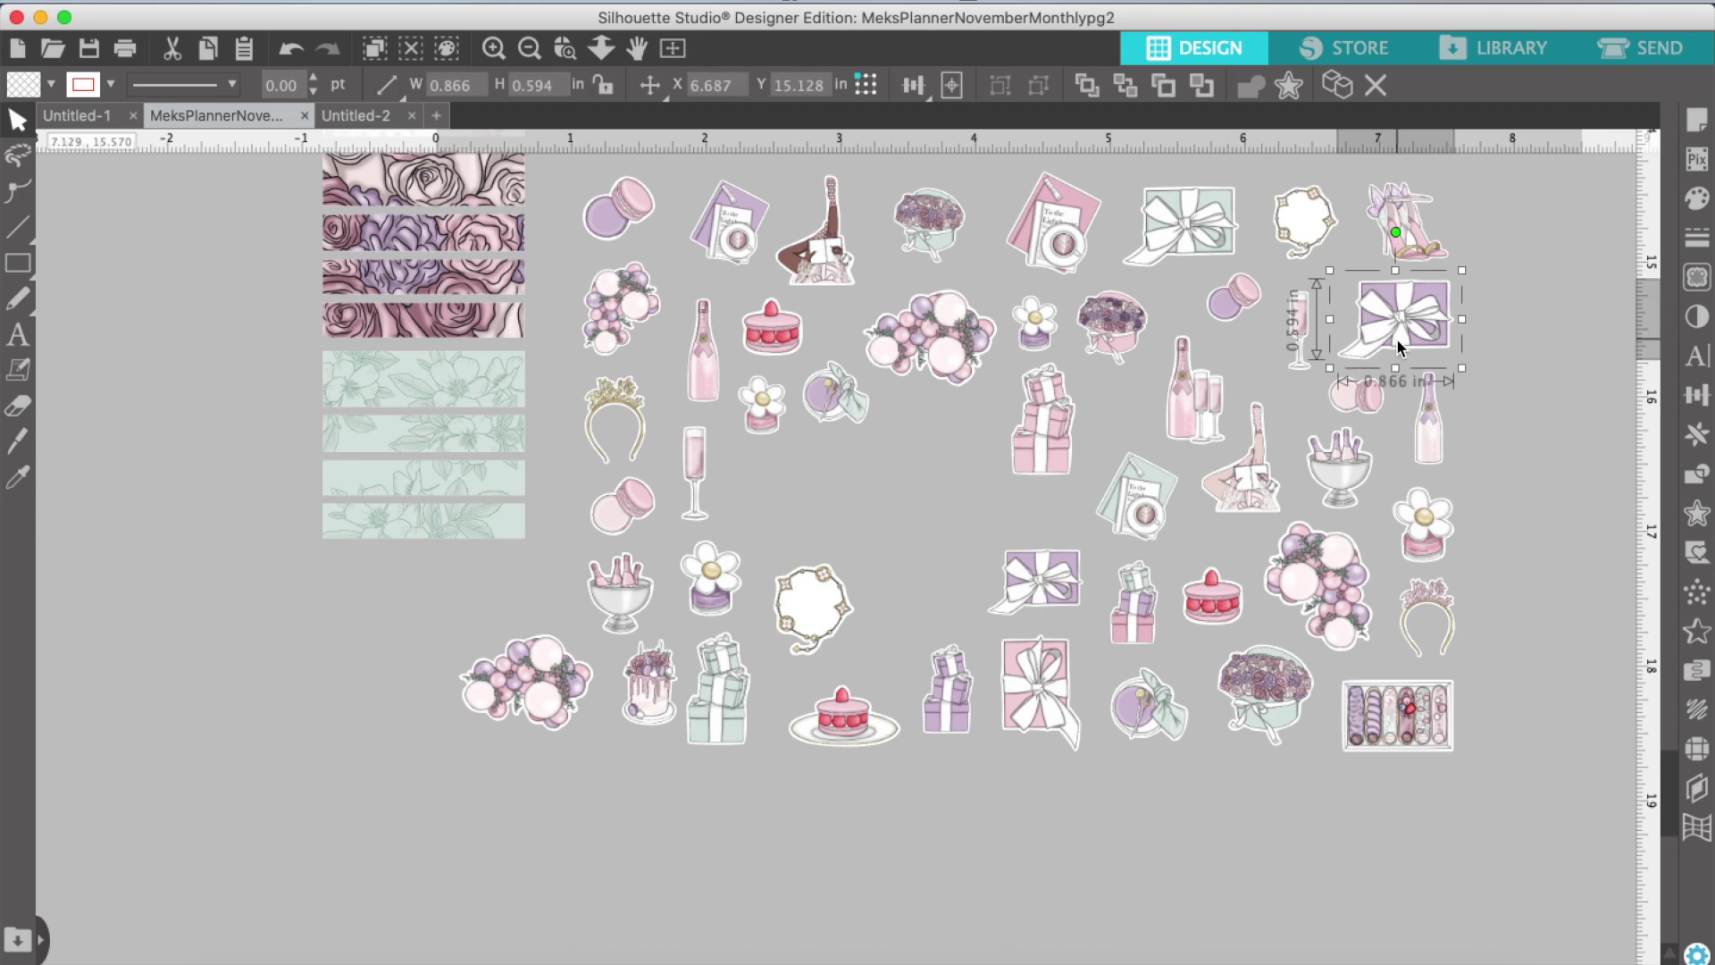
drag(1053, 591, 1006, 425)
scroll(1005, 426, up, 5)
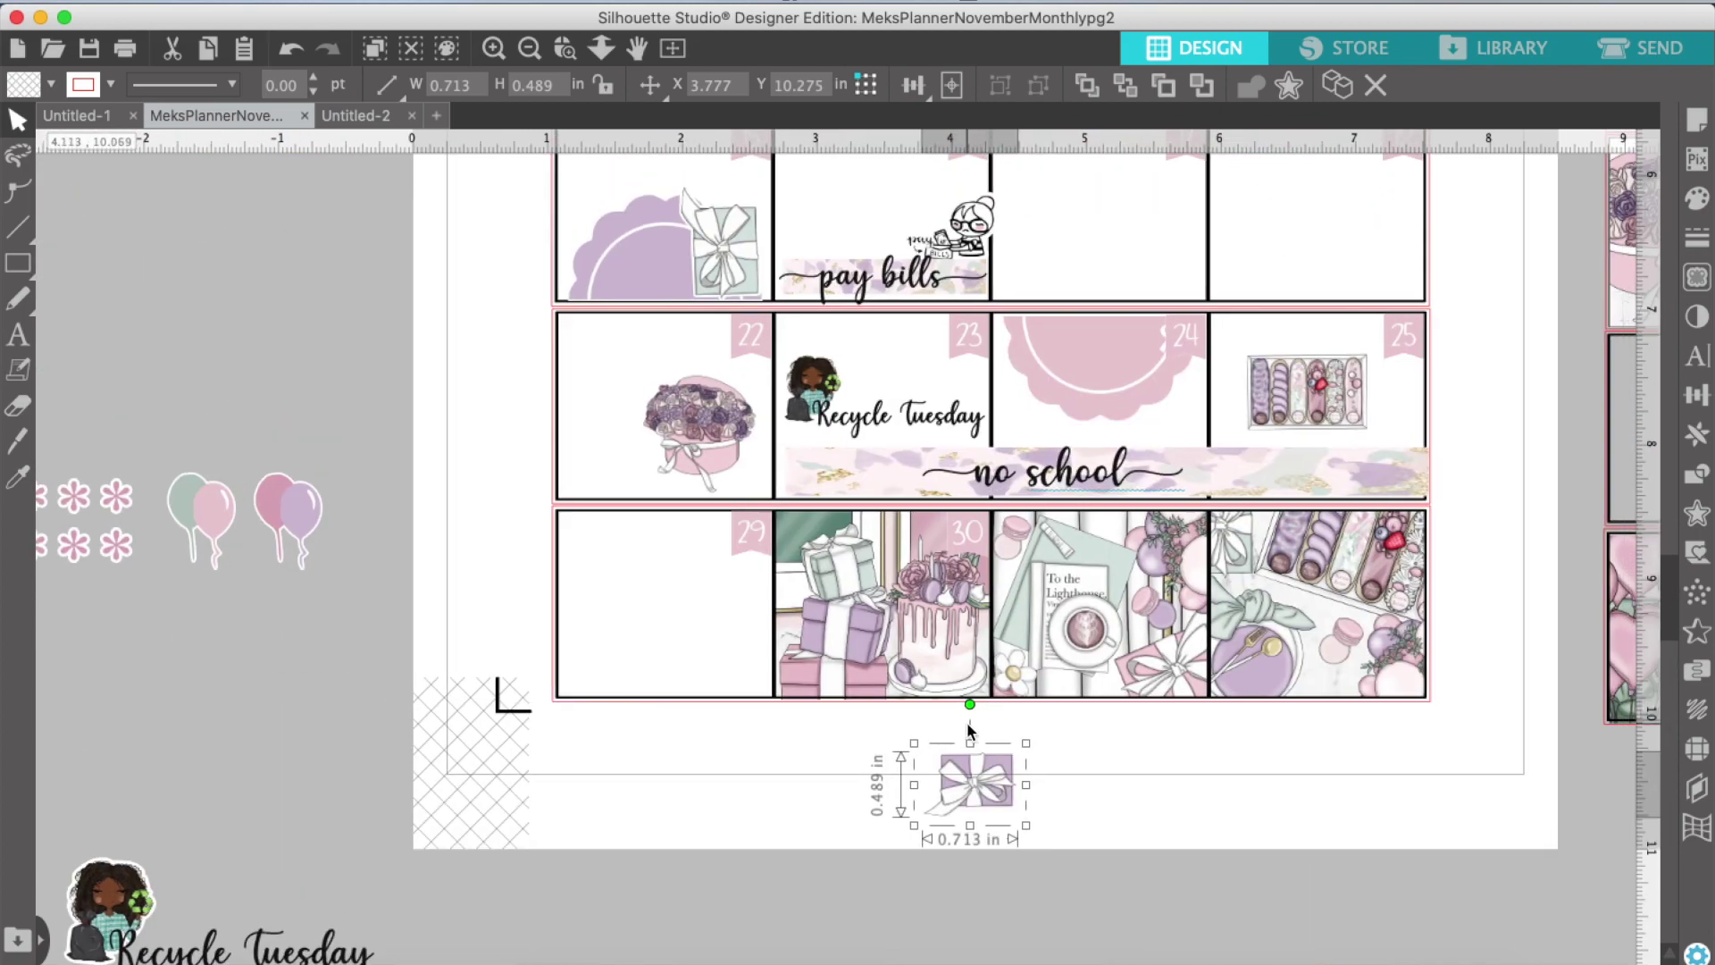
drag(1028, 815, 1065, 230)
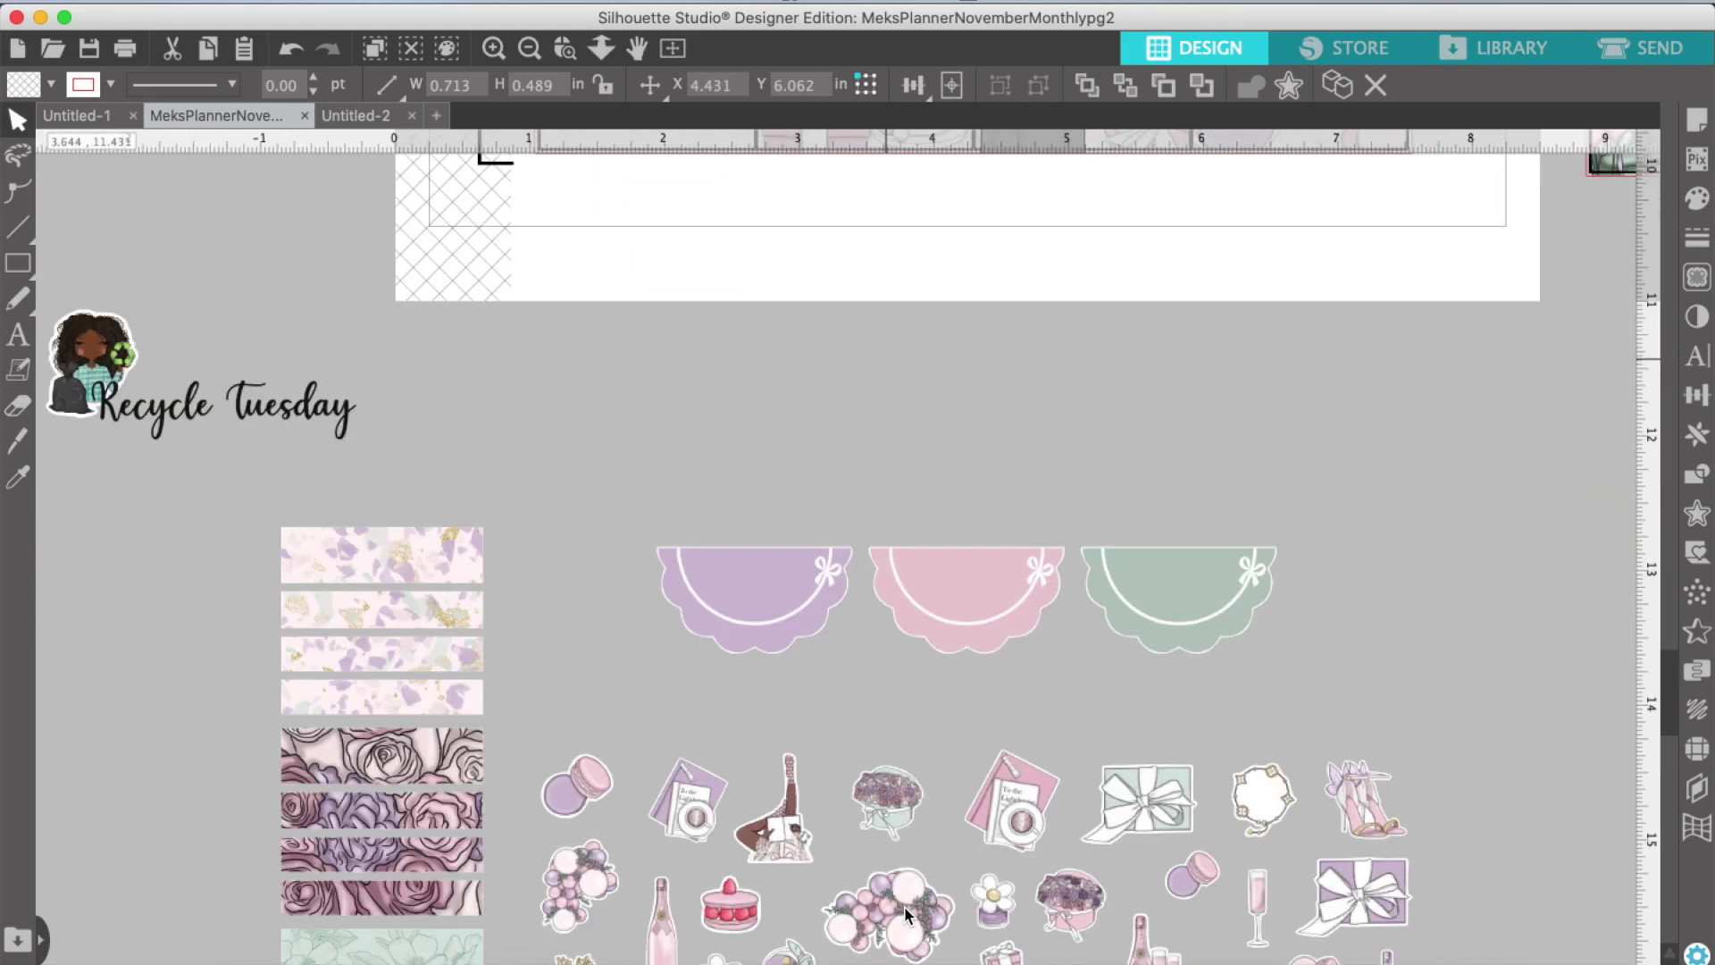
Step: Place the multicoloured stacked-presents sticker in the first page's cell for the 18th and enlarge it to about 0.475 by 0.836 in
scroll(905, 912, down, 5)
drag(1062, 871, 1318, 284)
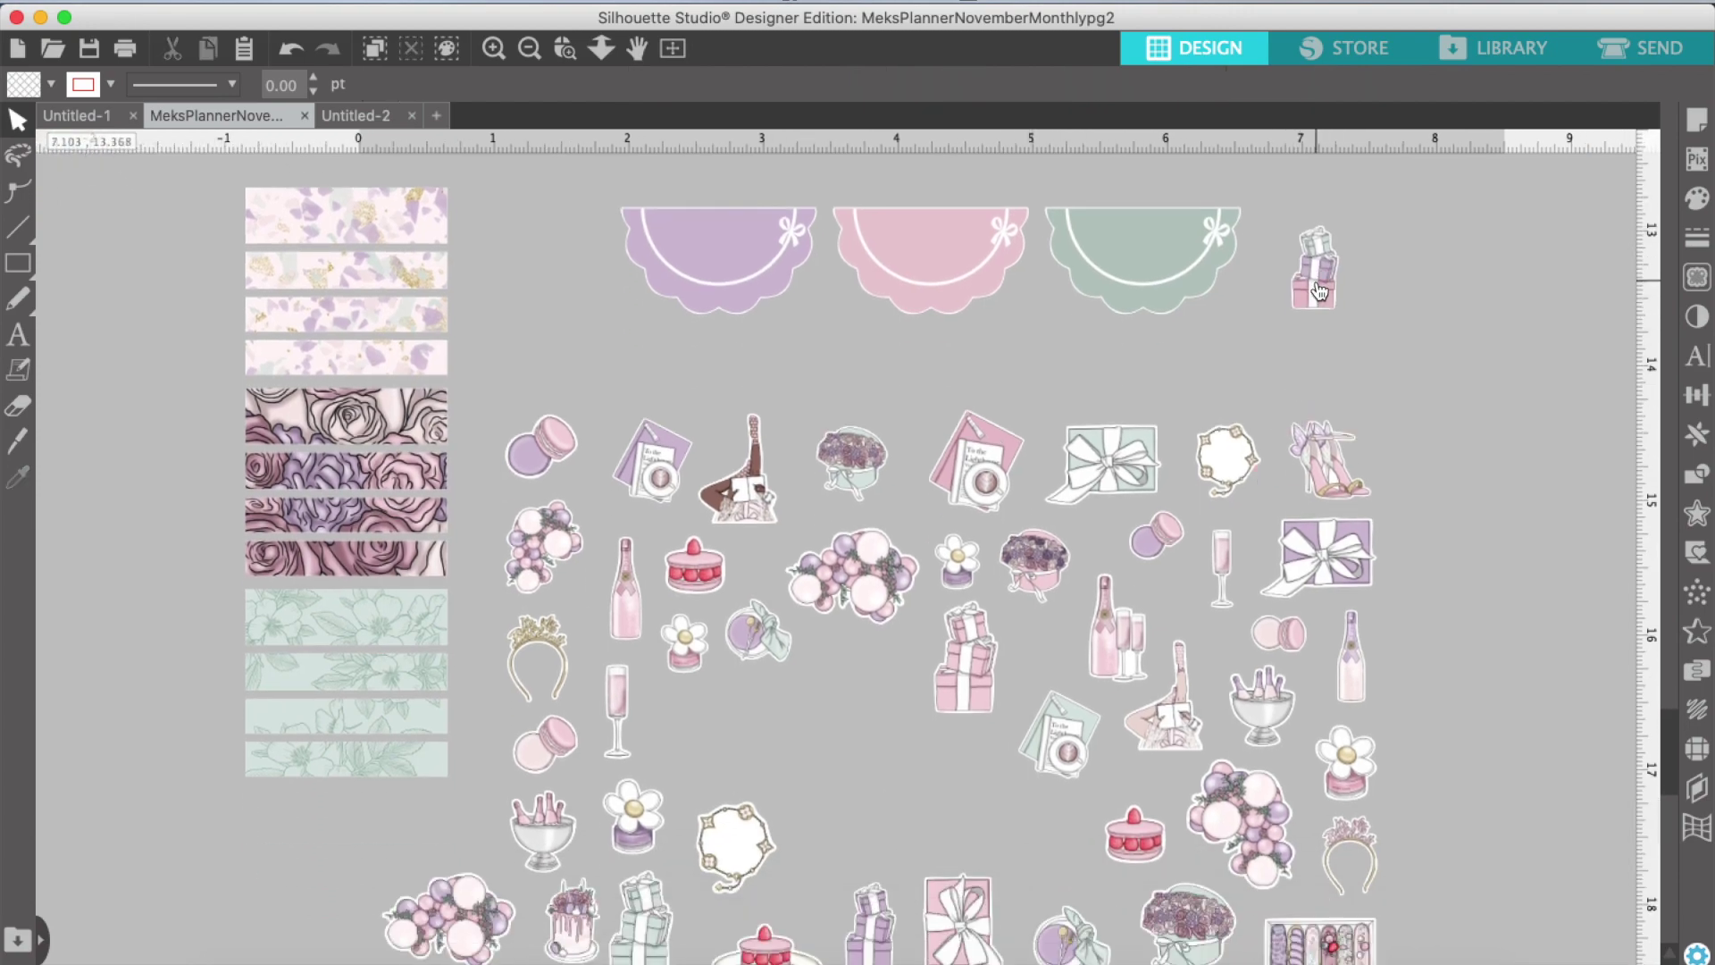
scroll(1318, 287, up, 6)
drag(1268, 707, 1369, 276)
scroll(1372, 275, up, 9)
click(1368, 934)
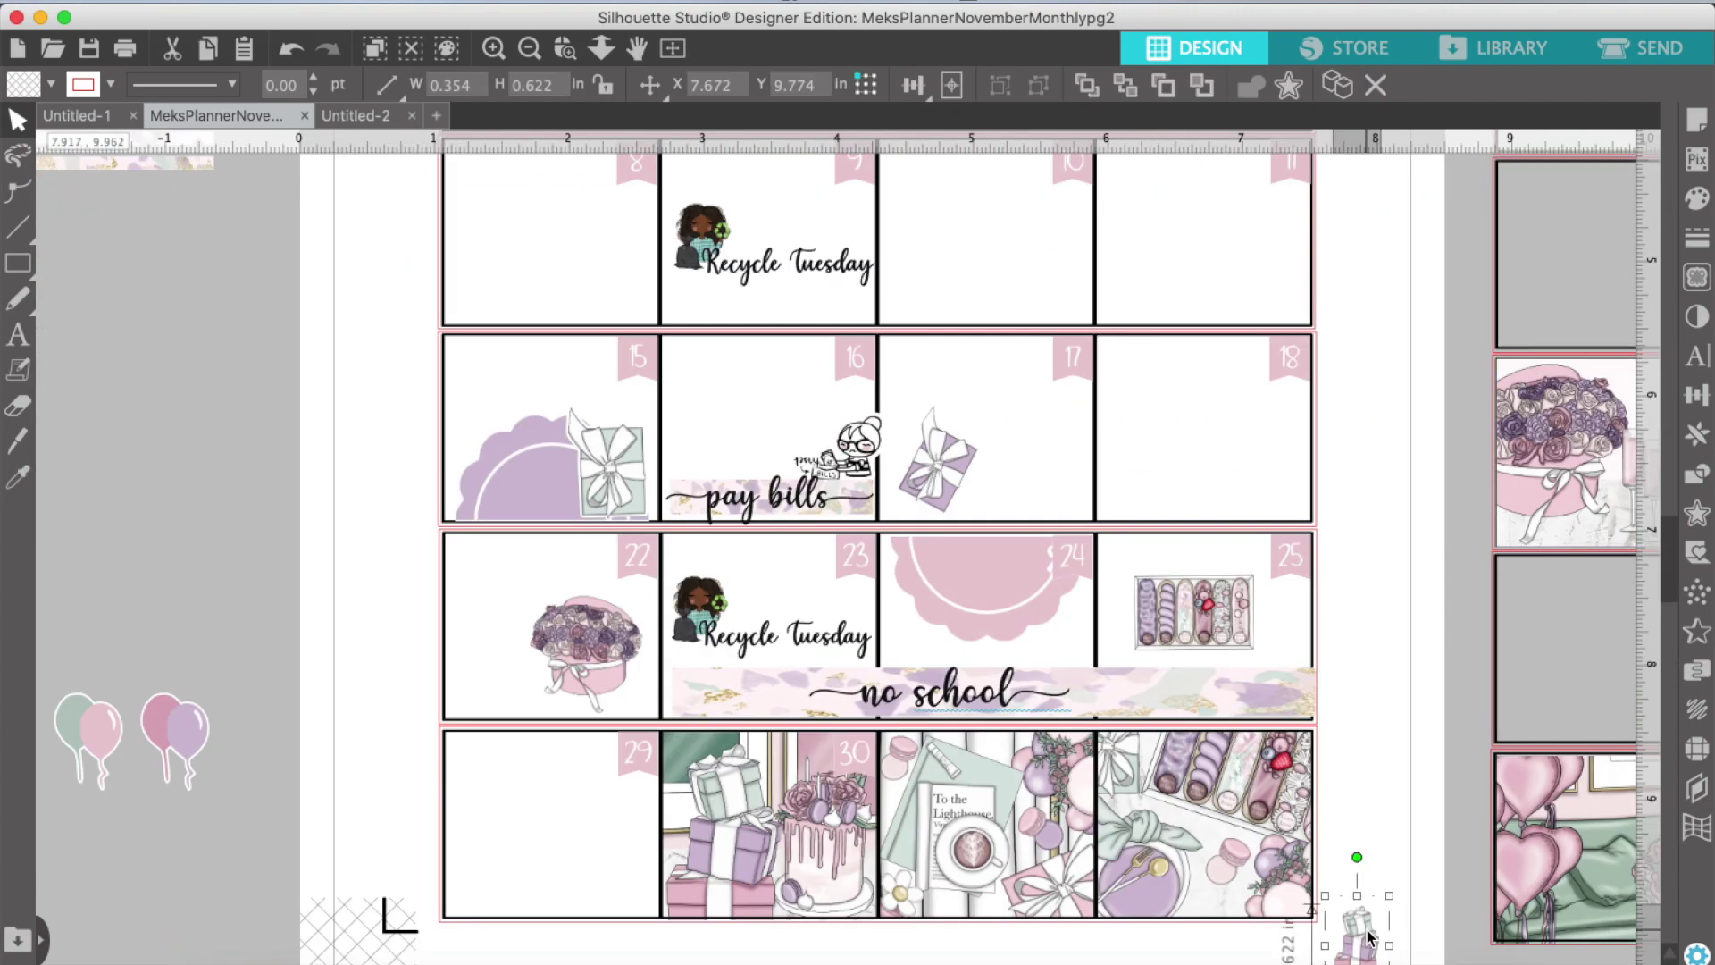
drag(1367, 935, 1198, 448)
click(1208, 450)
click(1198, 485)
drag(1219, 511, 1162, 473)
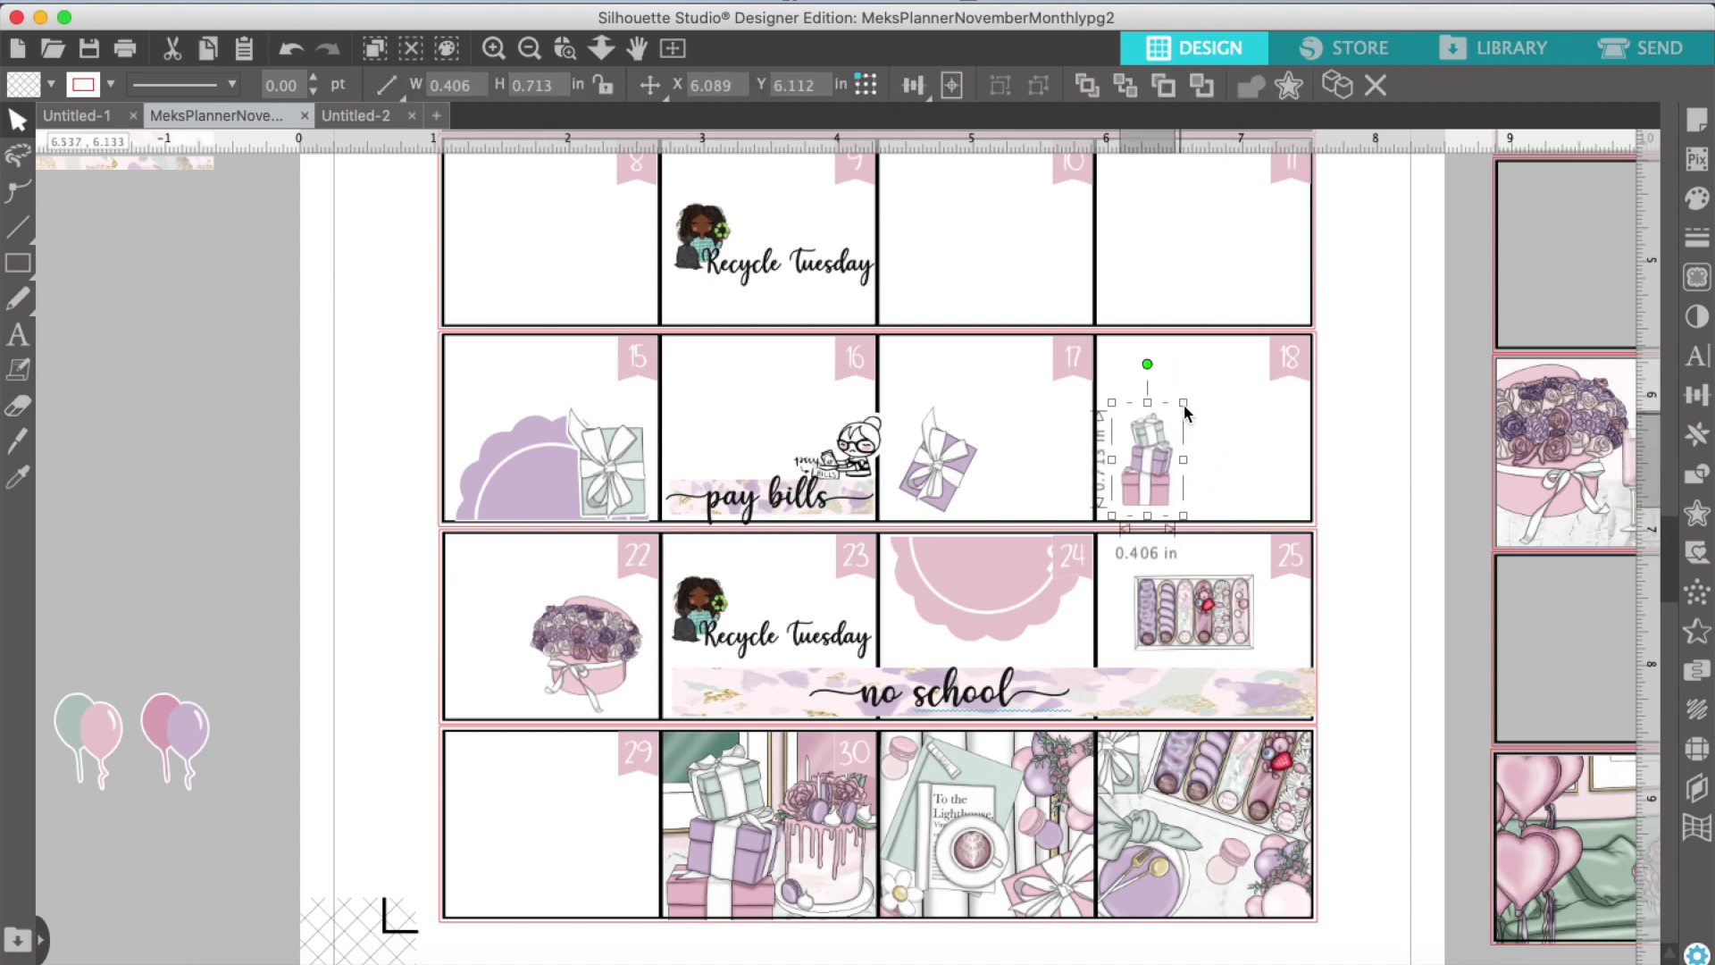
drag(1184, 404, 1192, 391)
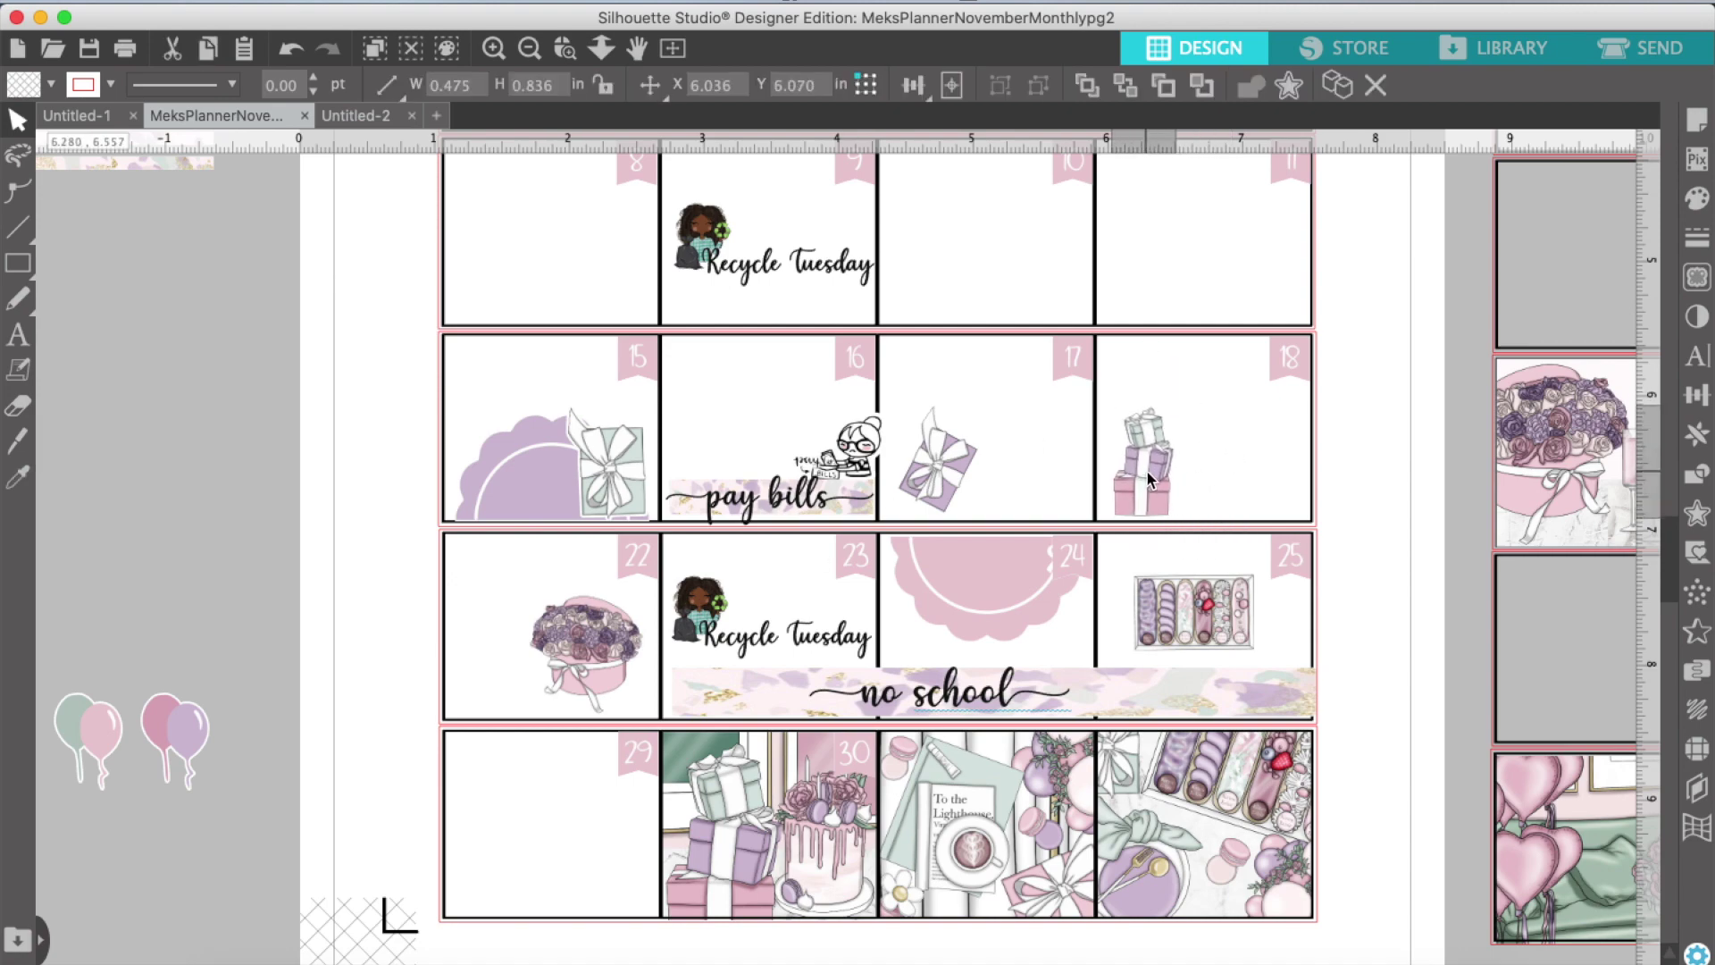
Step: Move the "amazon" script label to the space beside the first page, above the spare "Recycle Tuesday" sticker
scroll(1147, 472, down, 10)
scroll(1147, 472, left, 15)
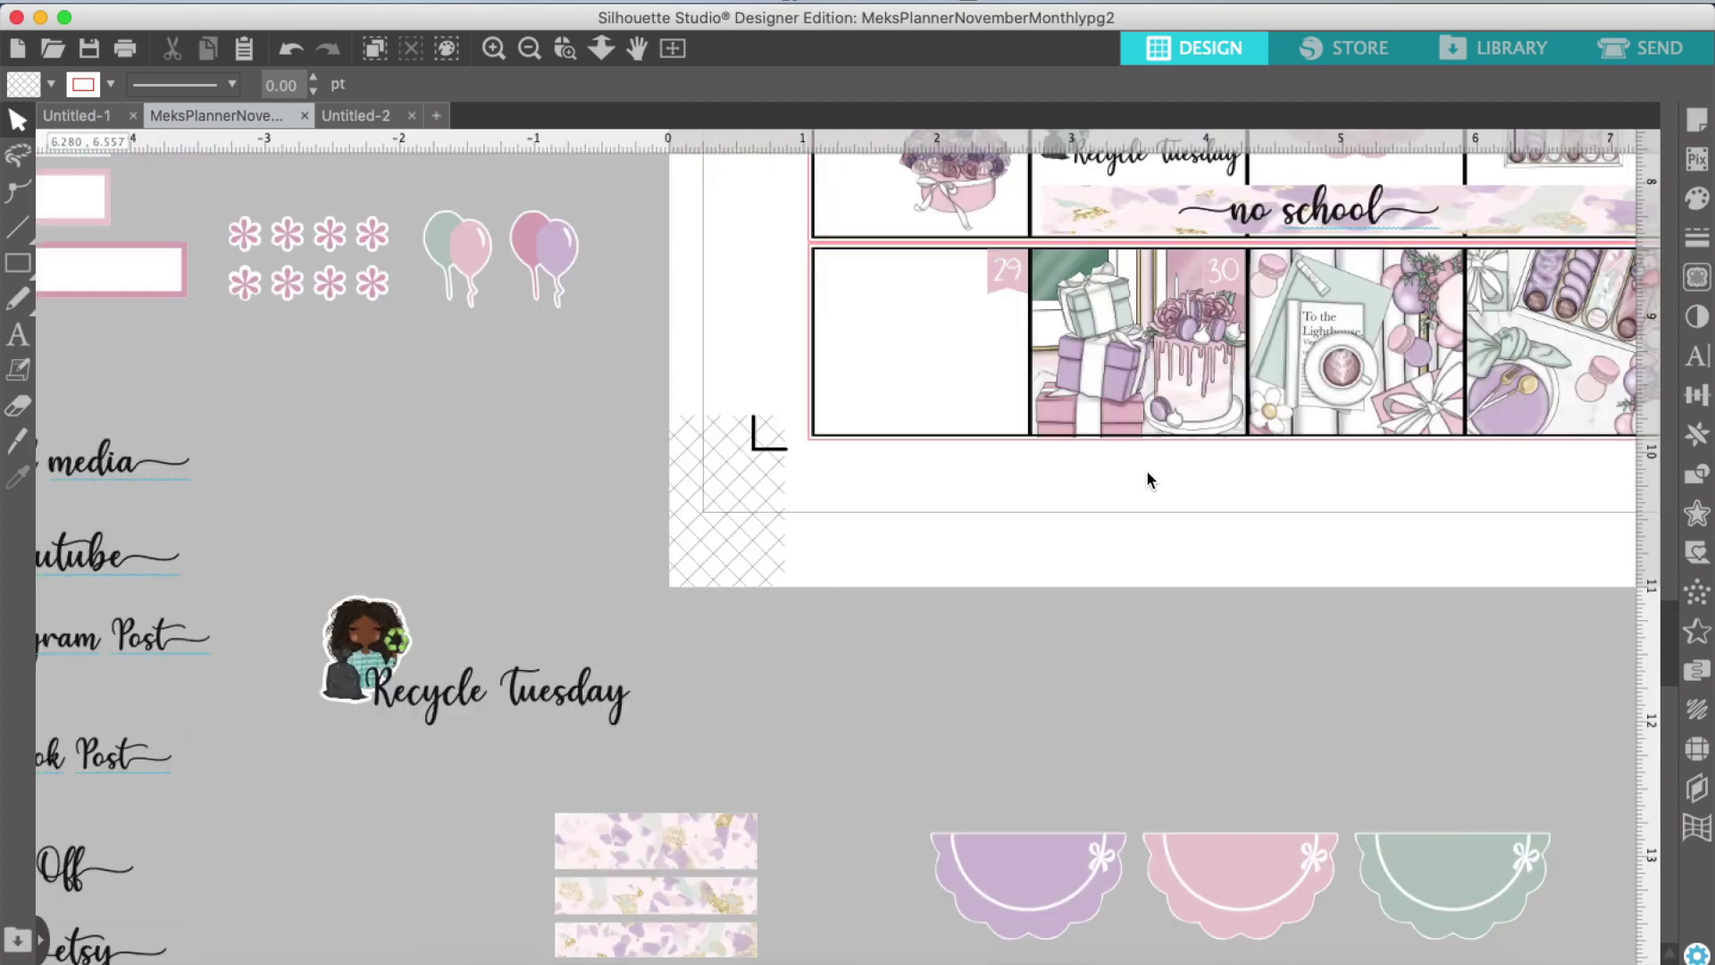
drag(777, 759, 1156, 252)
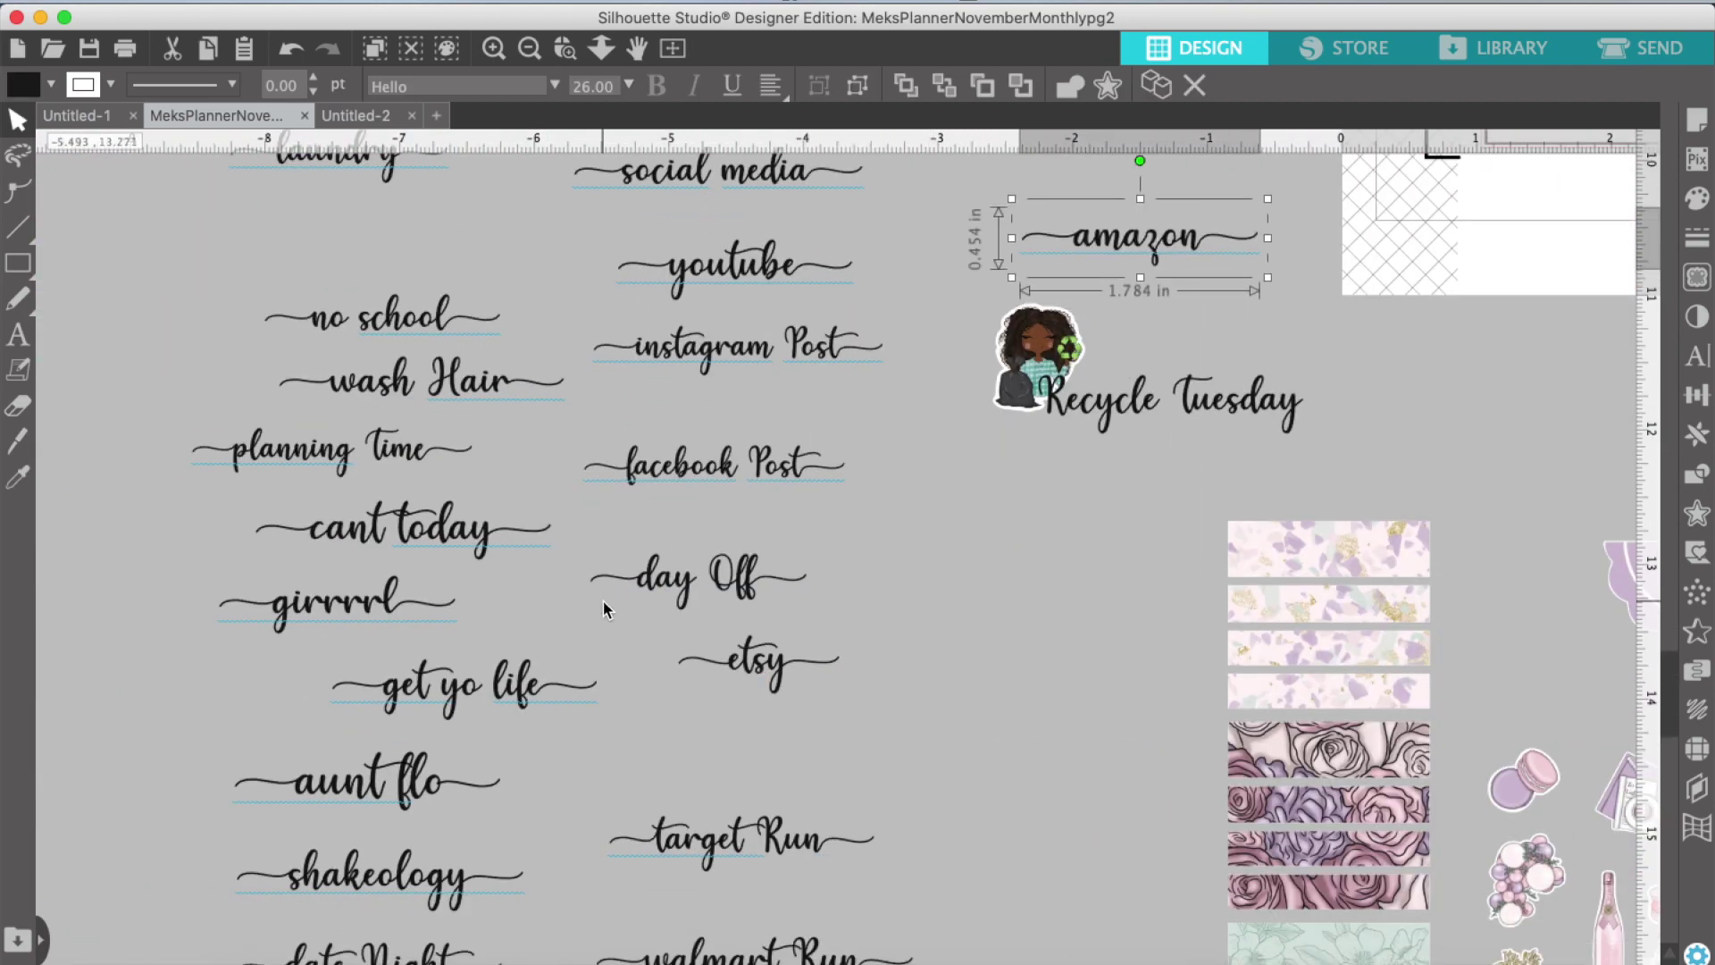
Step: Flip the laptop-and-coffee sticker in the upper row of the icon stickers horizontally
scroll(603, 600, left, 10)
scroll(603, 600, up, 8)
click(309, 676)
click(456, 0)
click(798, 47)
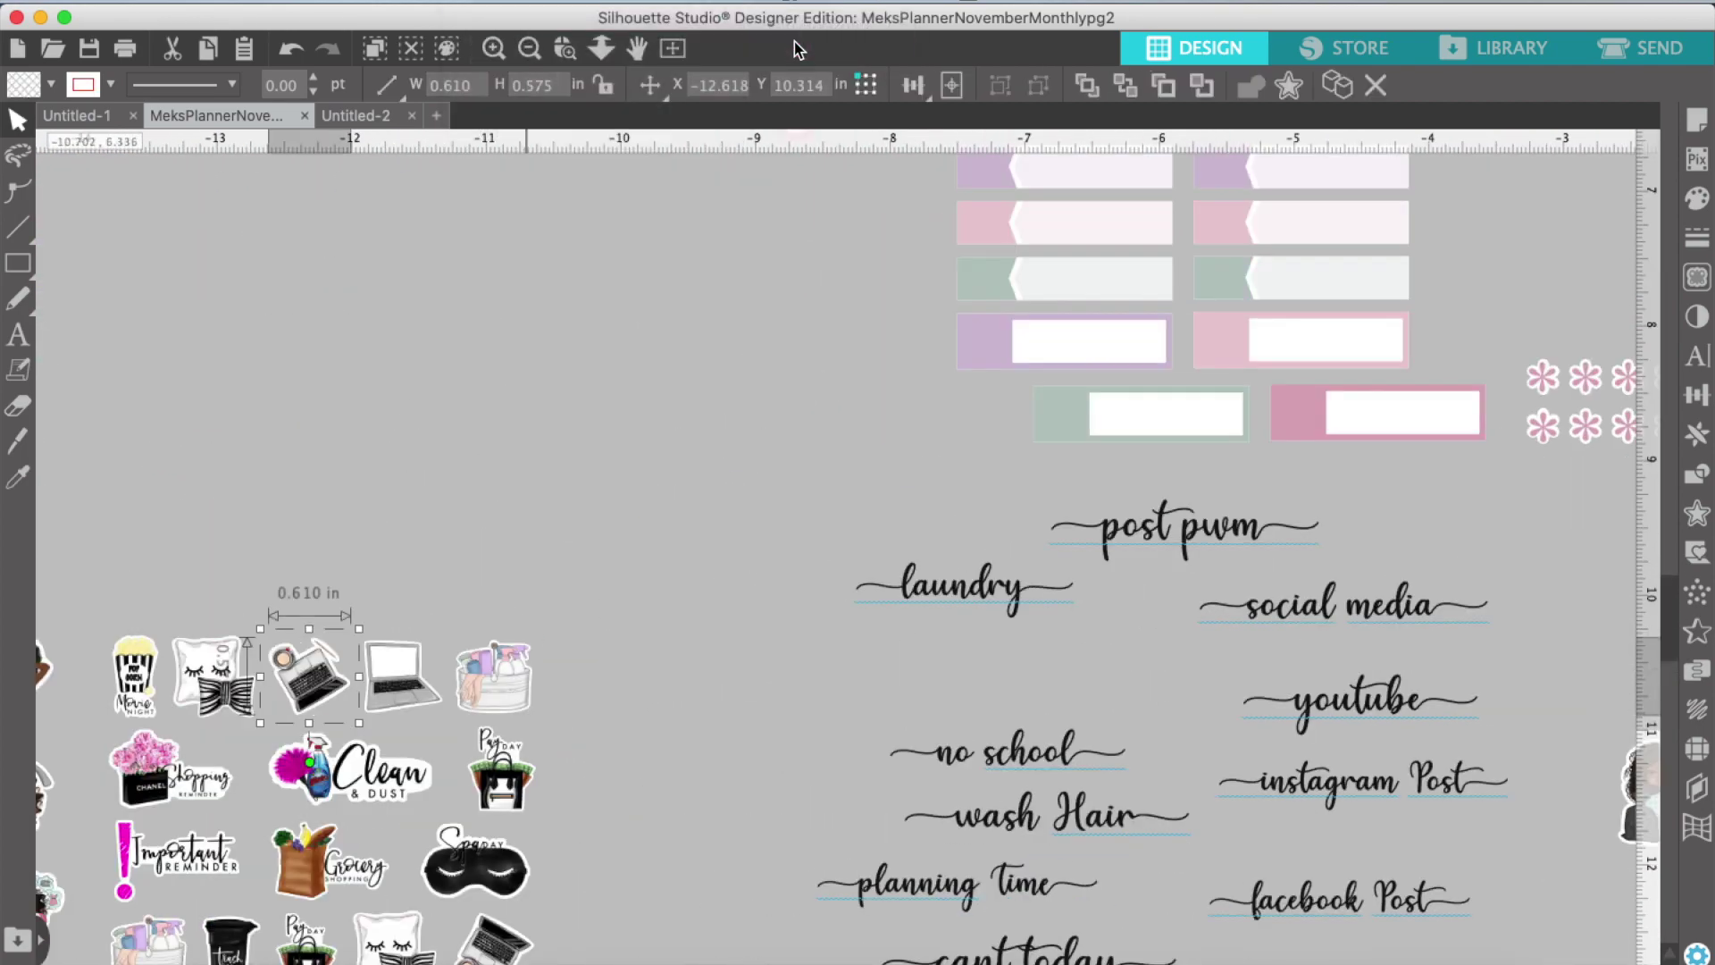
click(456, 0)
mouse_move(469, 12)
click(795, 23)
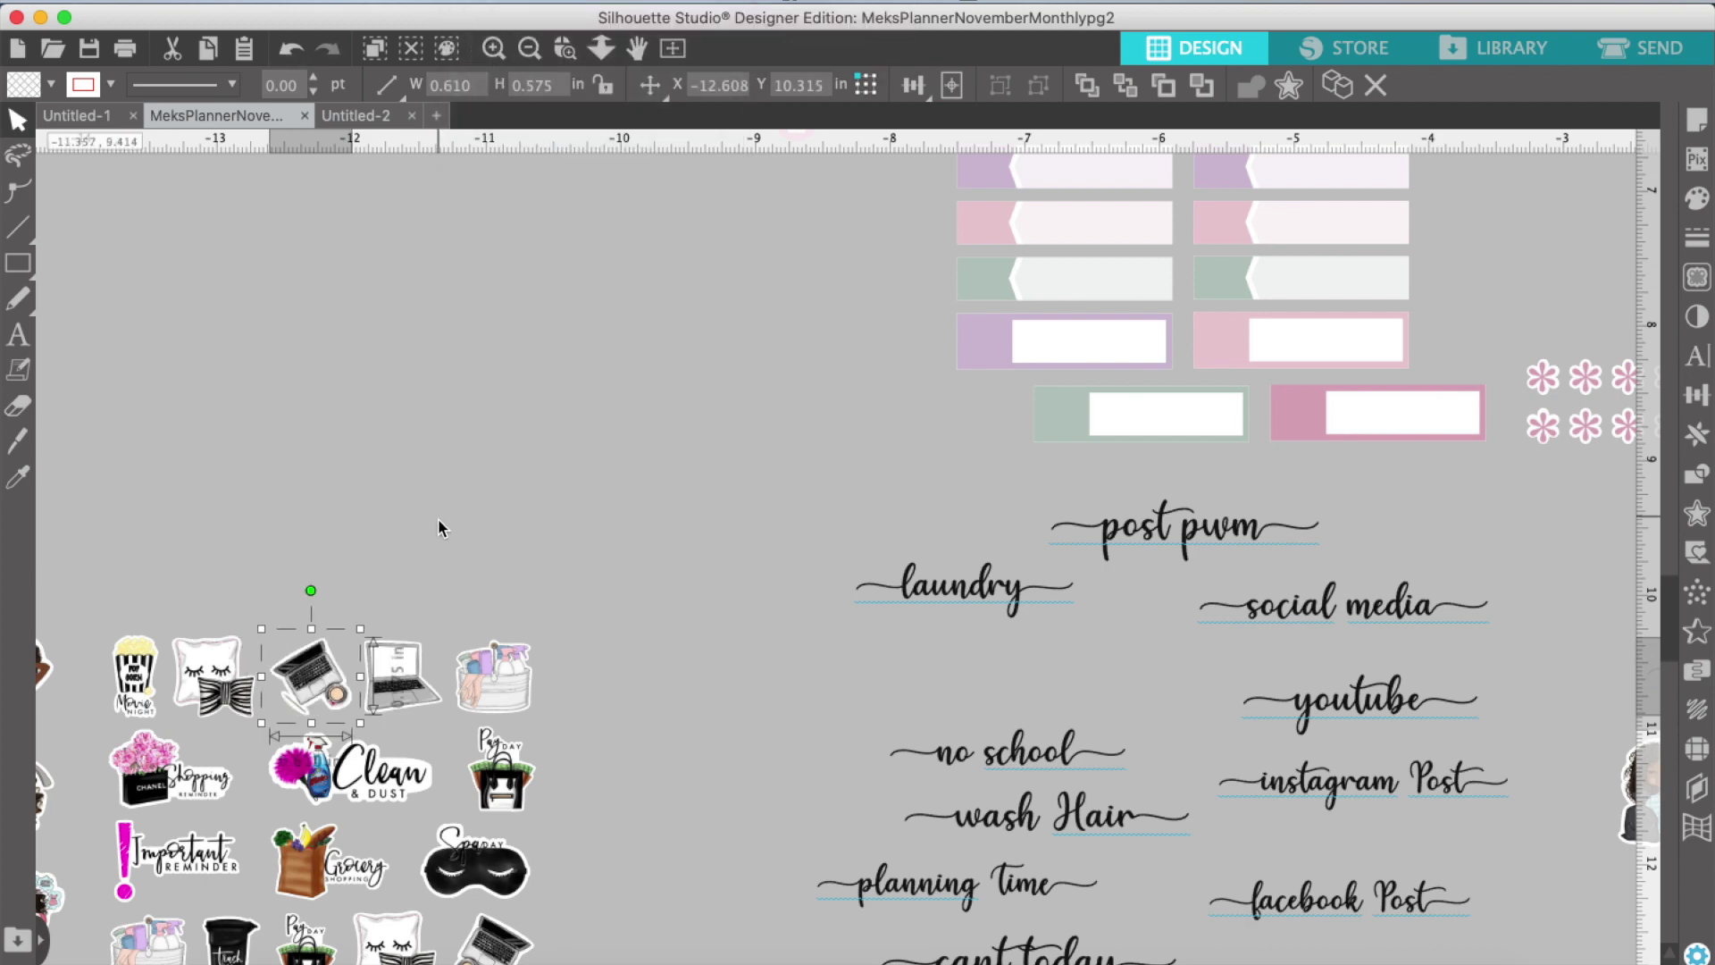
Step: Move the flipped laptop-and-coffee sticker from the icon stickers to the space just above the "amazon" script label
drag(311, 680, 767, 490)
scroll(766, 491, right, 5)
drag(572, 516, 1440, 622)
scroll(1440, 624, right, 2)
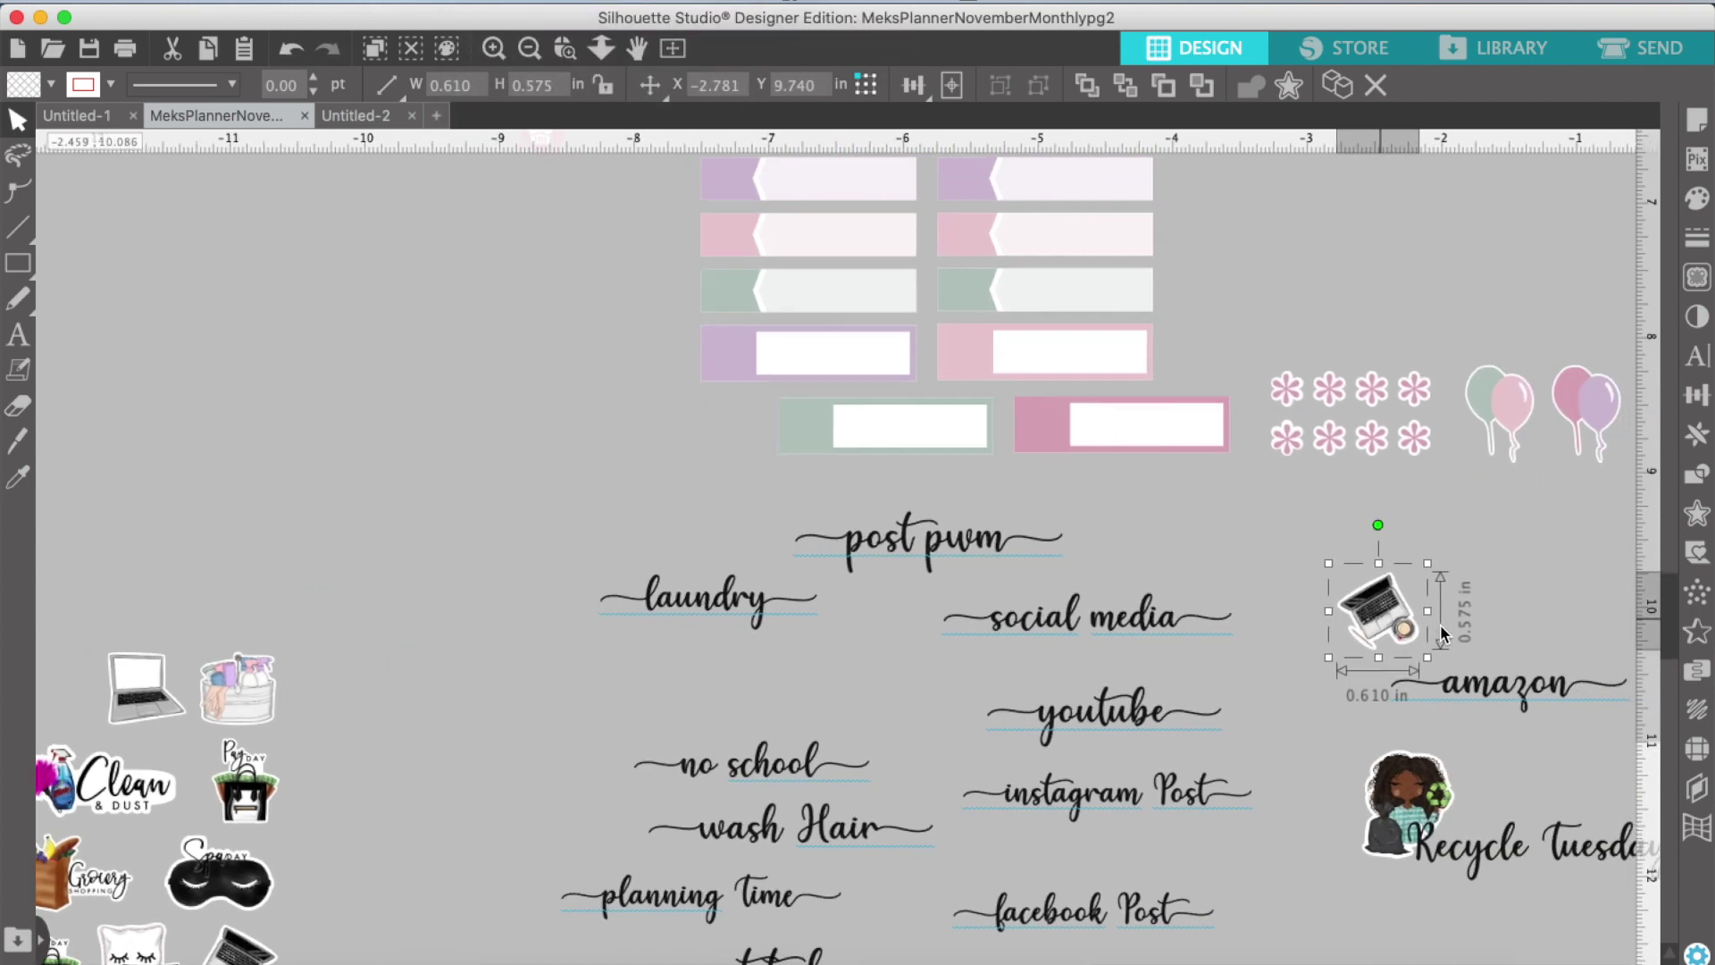
Step: Place the "amazon" label over the laptop sticker's lower edge, bring it to the front and group the two
drag(1502, 680, 1309, 629)
right_click(1362, 635)
click(1407, 840)
drag(1304, 568, 1371, 627)
right_click(1366, 627)
click(1402, 733)
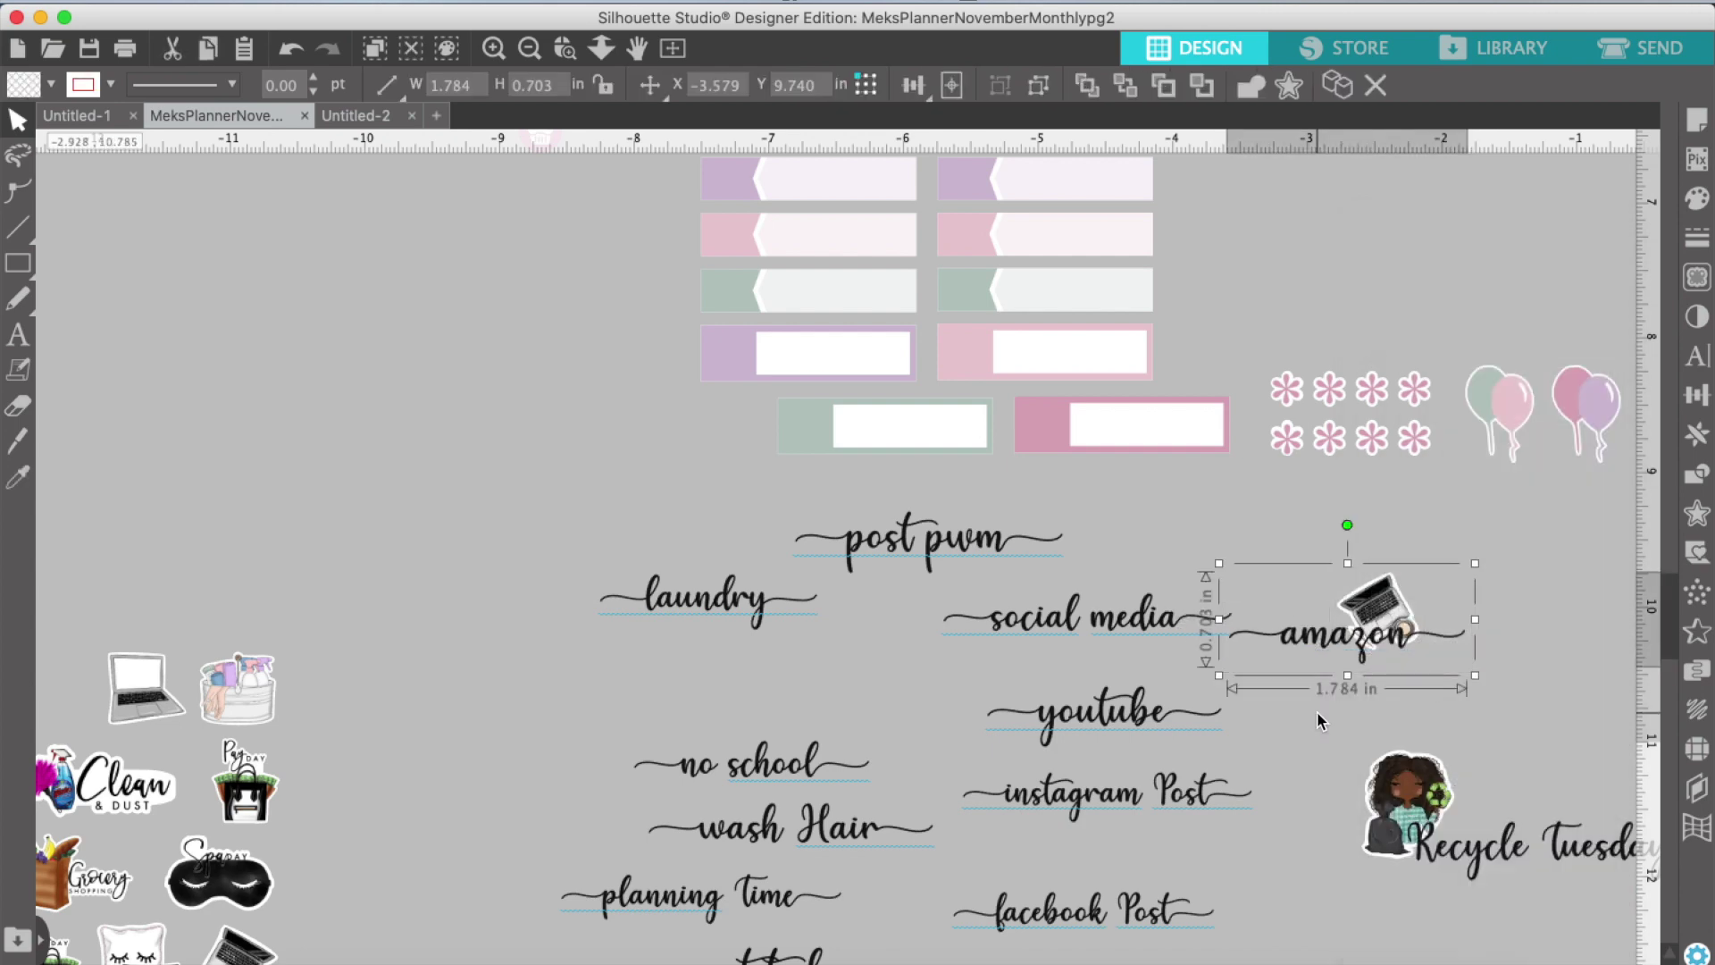
Step: Place the grouped "amazon" laptop sticker in the first page's cell for the 29th and shrink it to fit within the borders
scroll(1318, 714, right, 7)
scroll(1317, 713, right, 3)
drag(617, 624, 1215, 527)
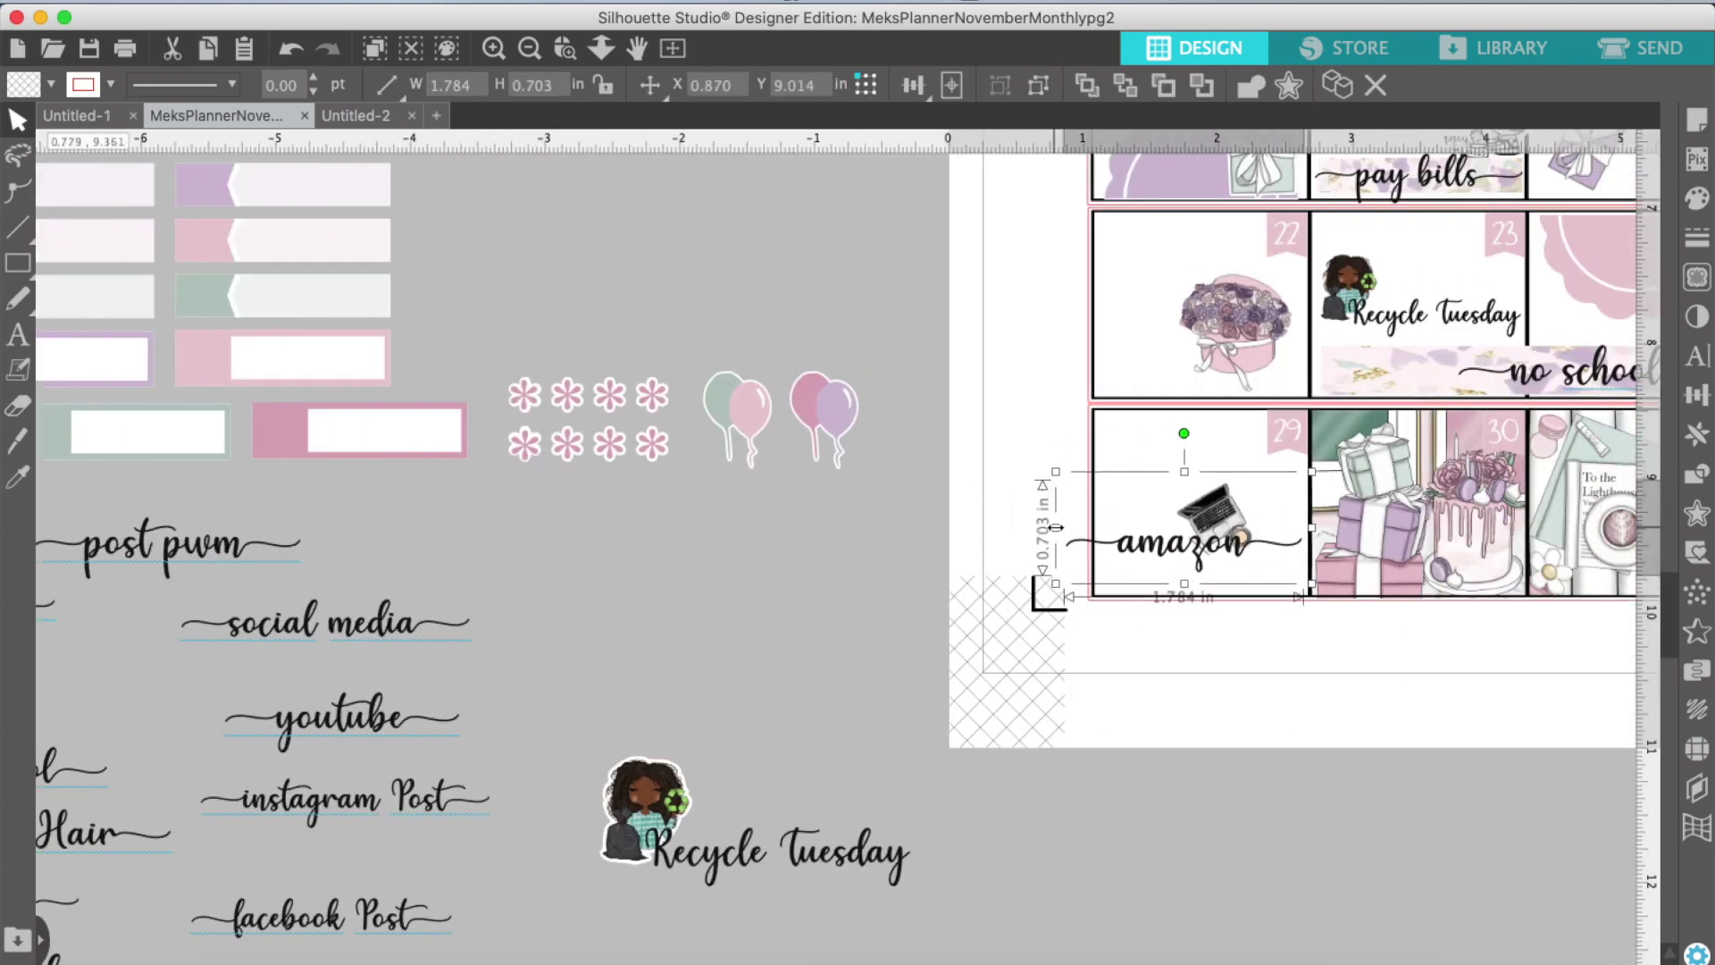
drag(1056, 528, 1099, 576)
drag(1242, 527, 1244, 536)
click(896, 569)
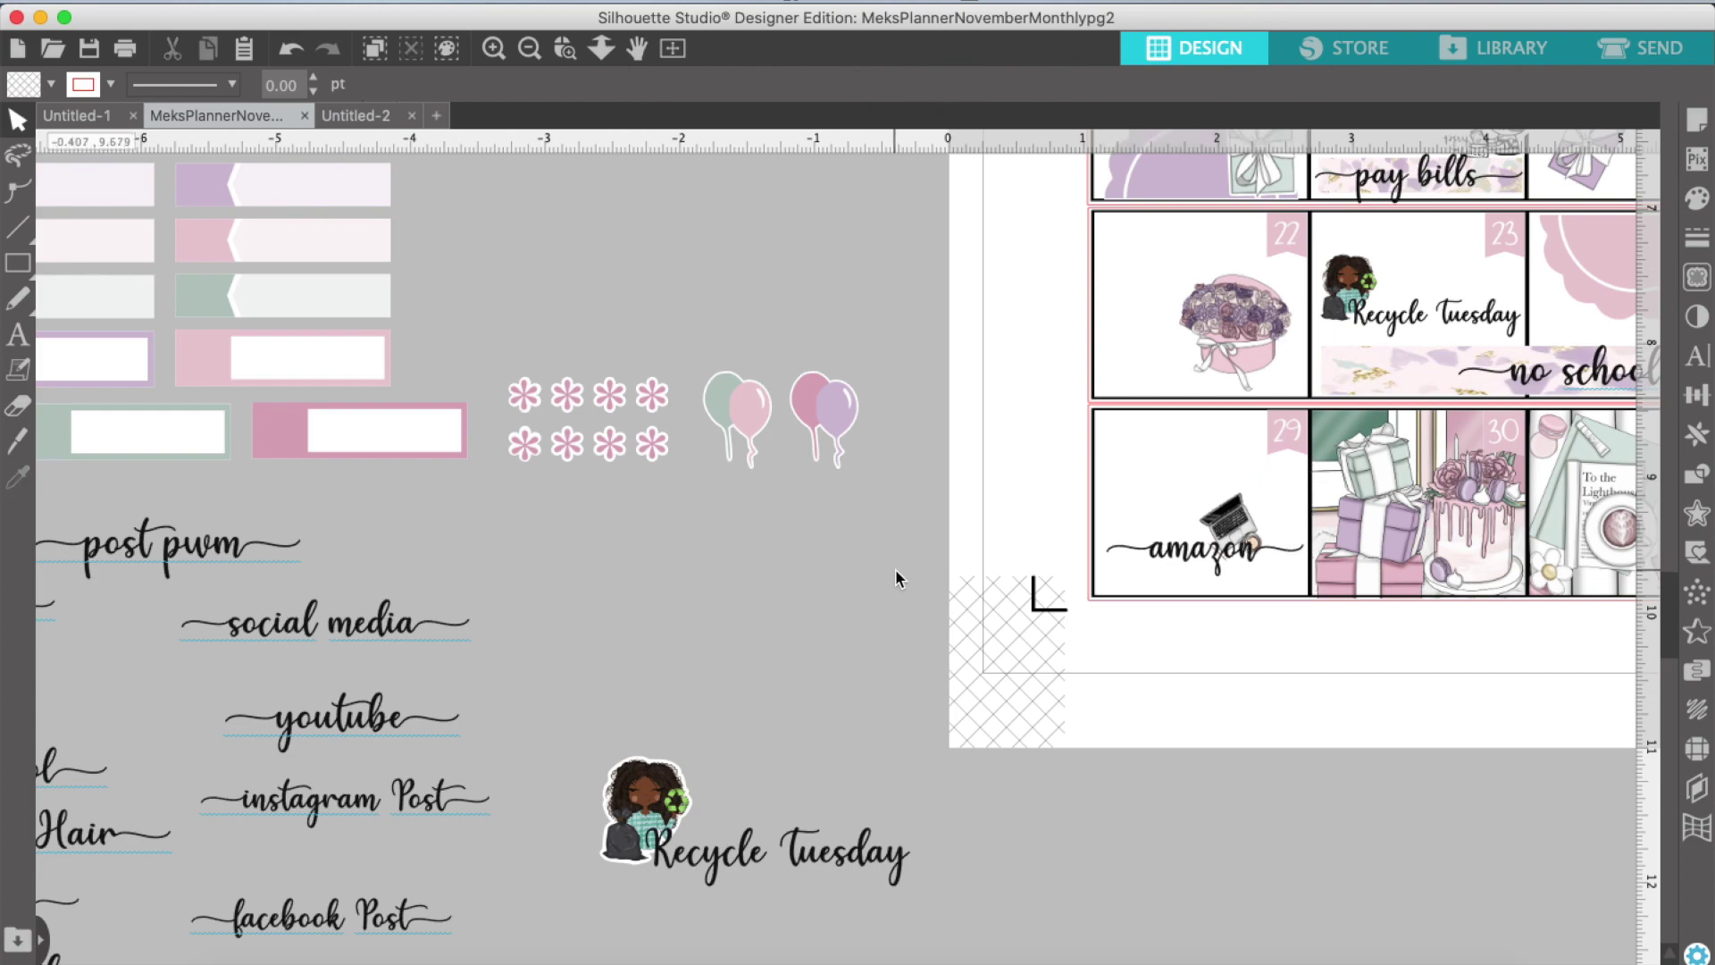
Step: Pull the drip cake sticker and a "happy Birthday" label below the first page, and lay a floral washi strip along the 8th's bottom edge
scroll(895, 568, right, 10)
scroll(895, 568, up, 6)
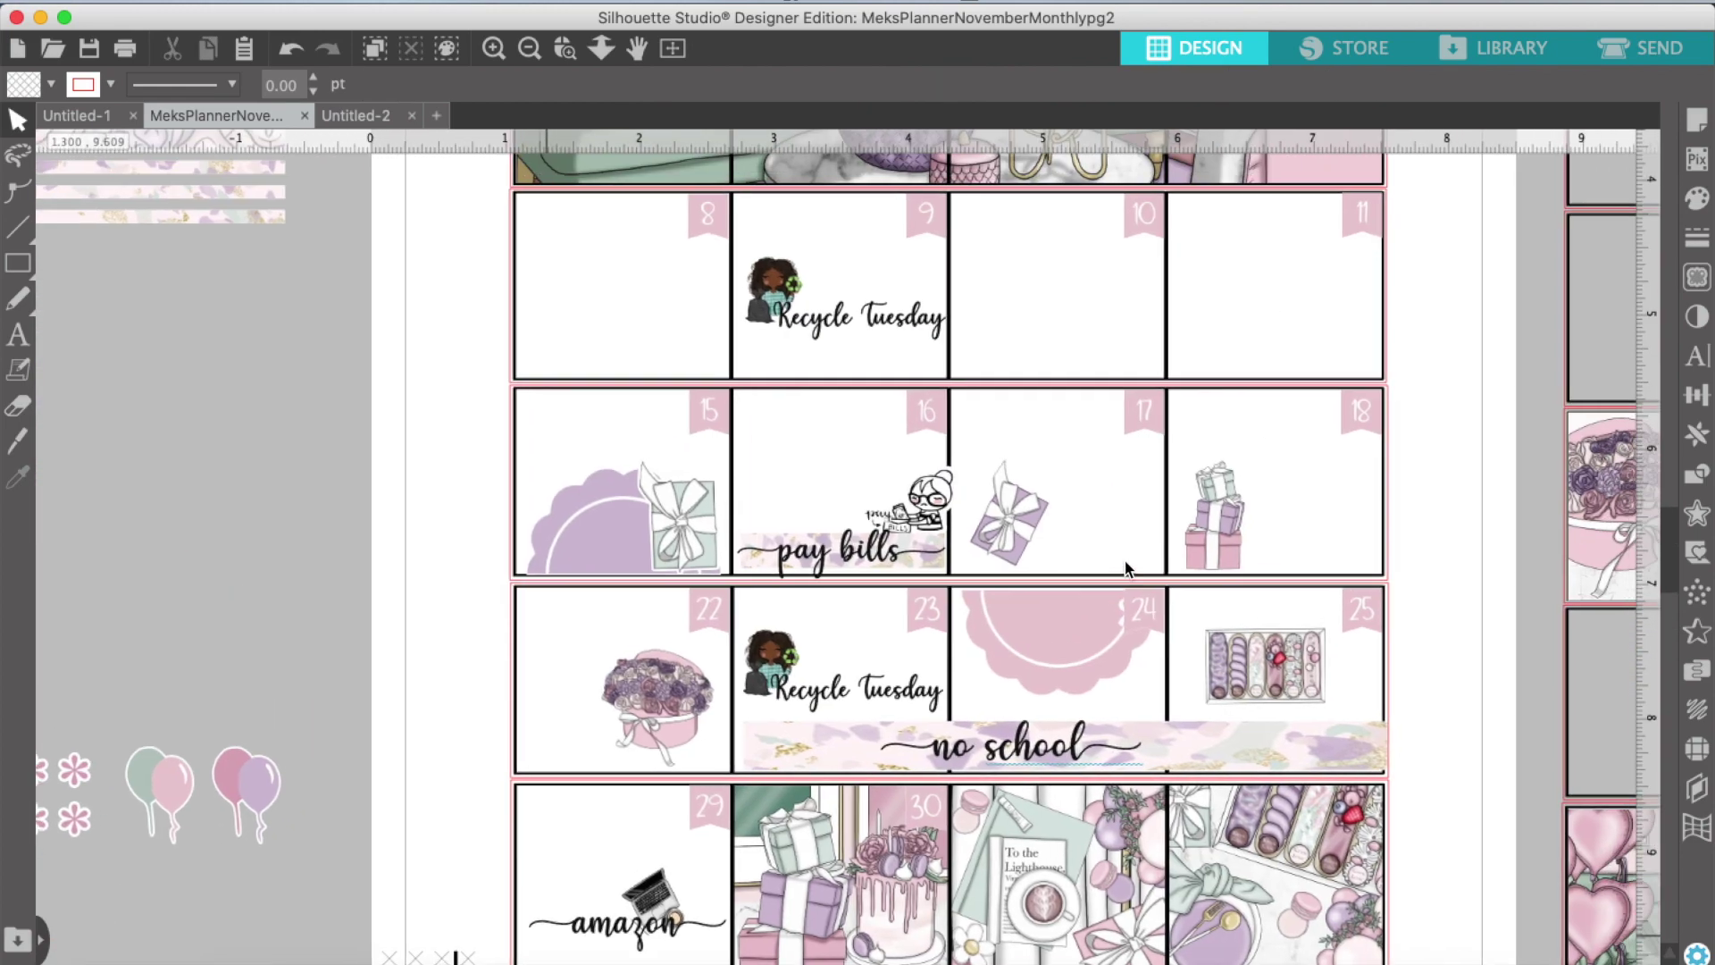
scroll(1267, 333, down, 10)
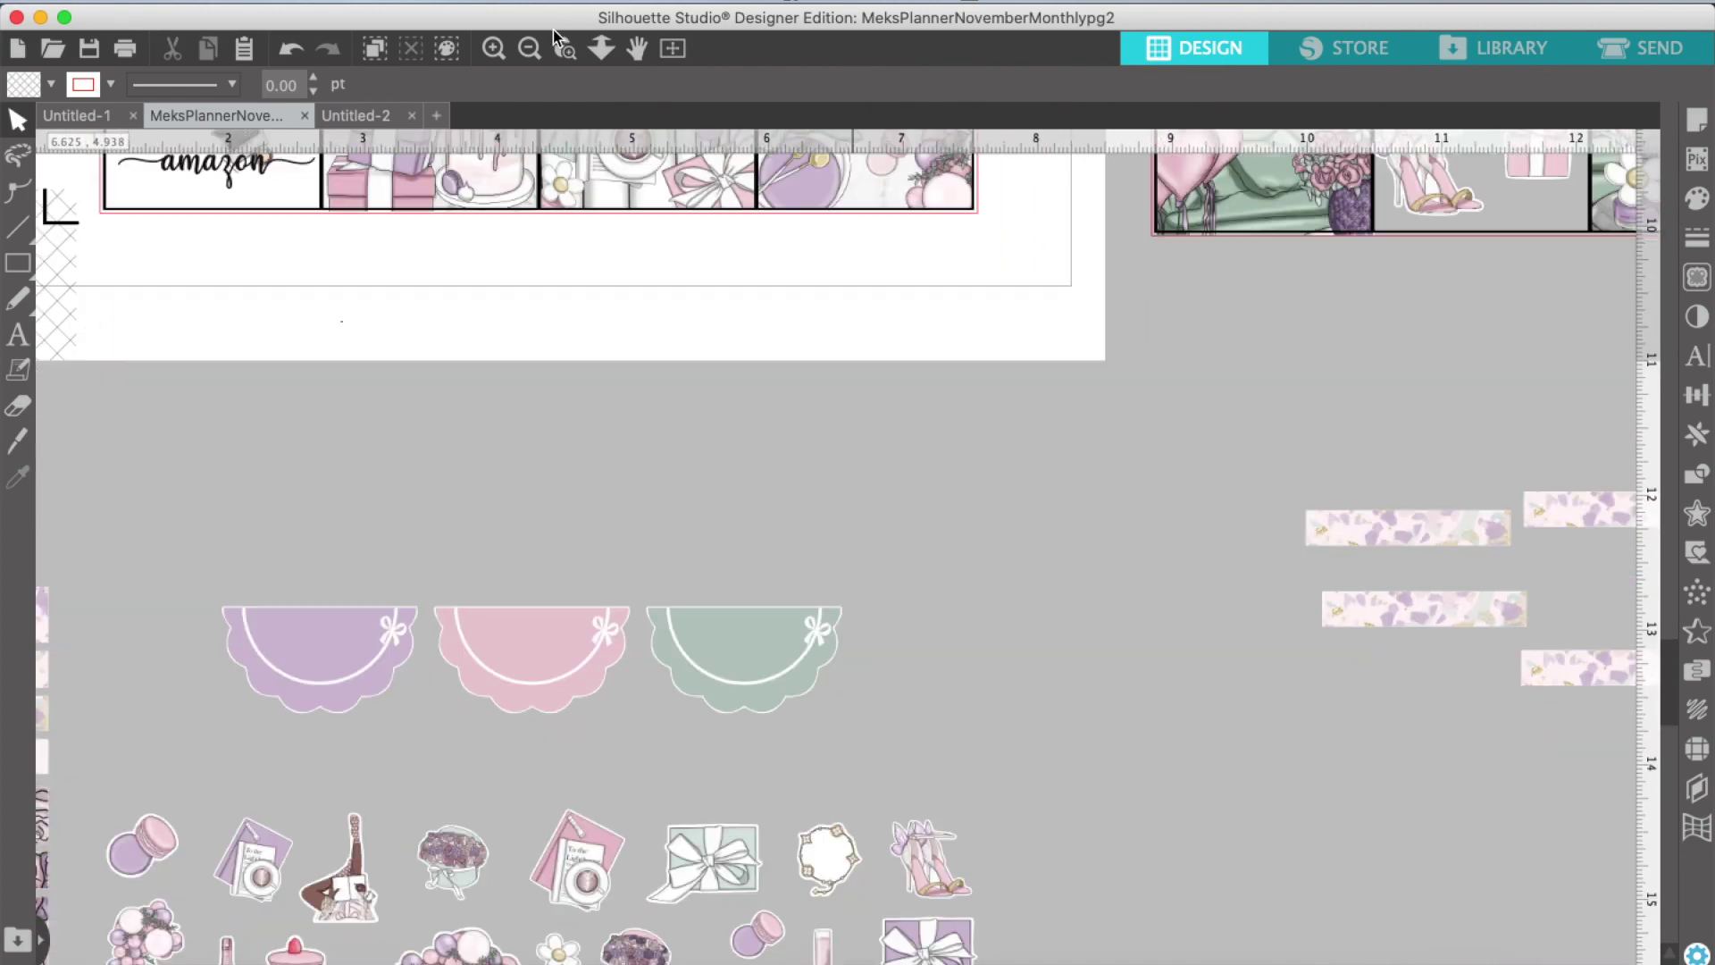
click(529, 49)
click(529, 49)
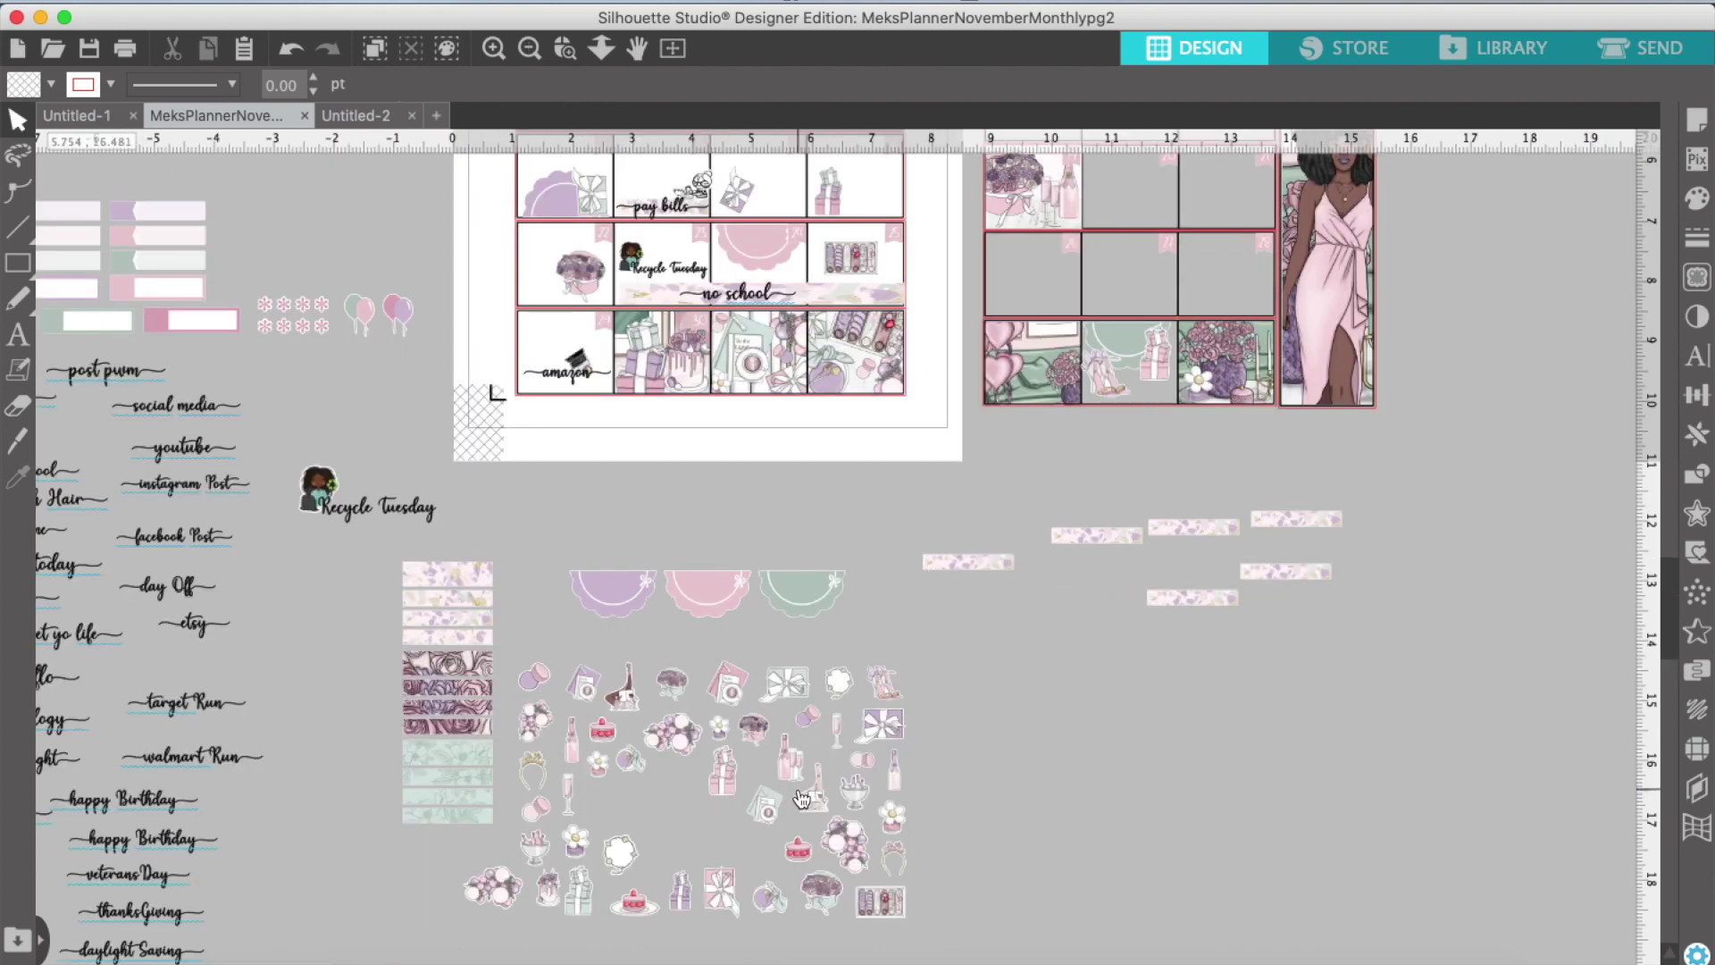
drag(552, 908, 920, 551)
drag(147, 843, 845, 531)
scroll(828, 533, up, 3)
drag(958, 667, 603, 299)
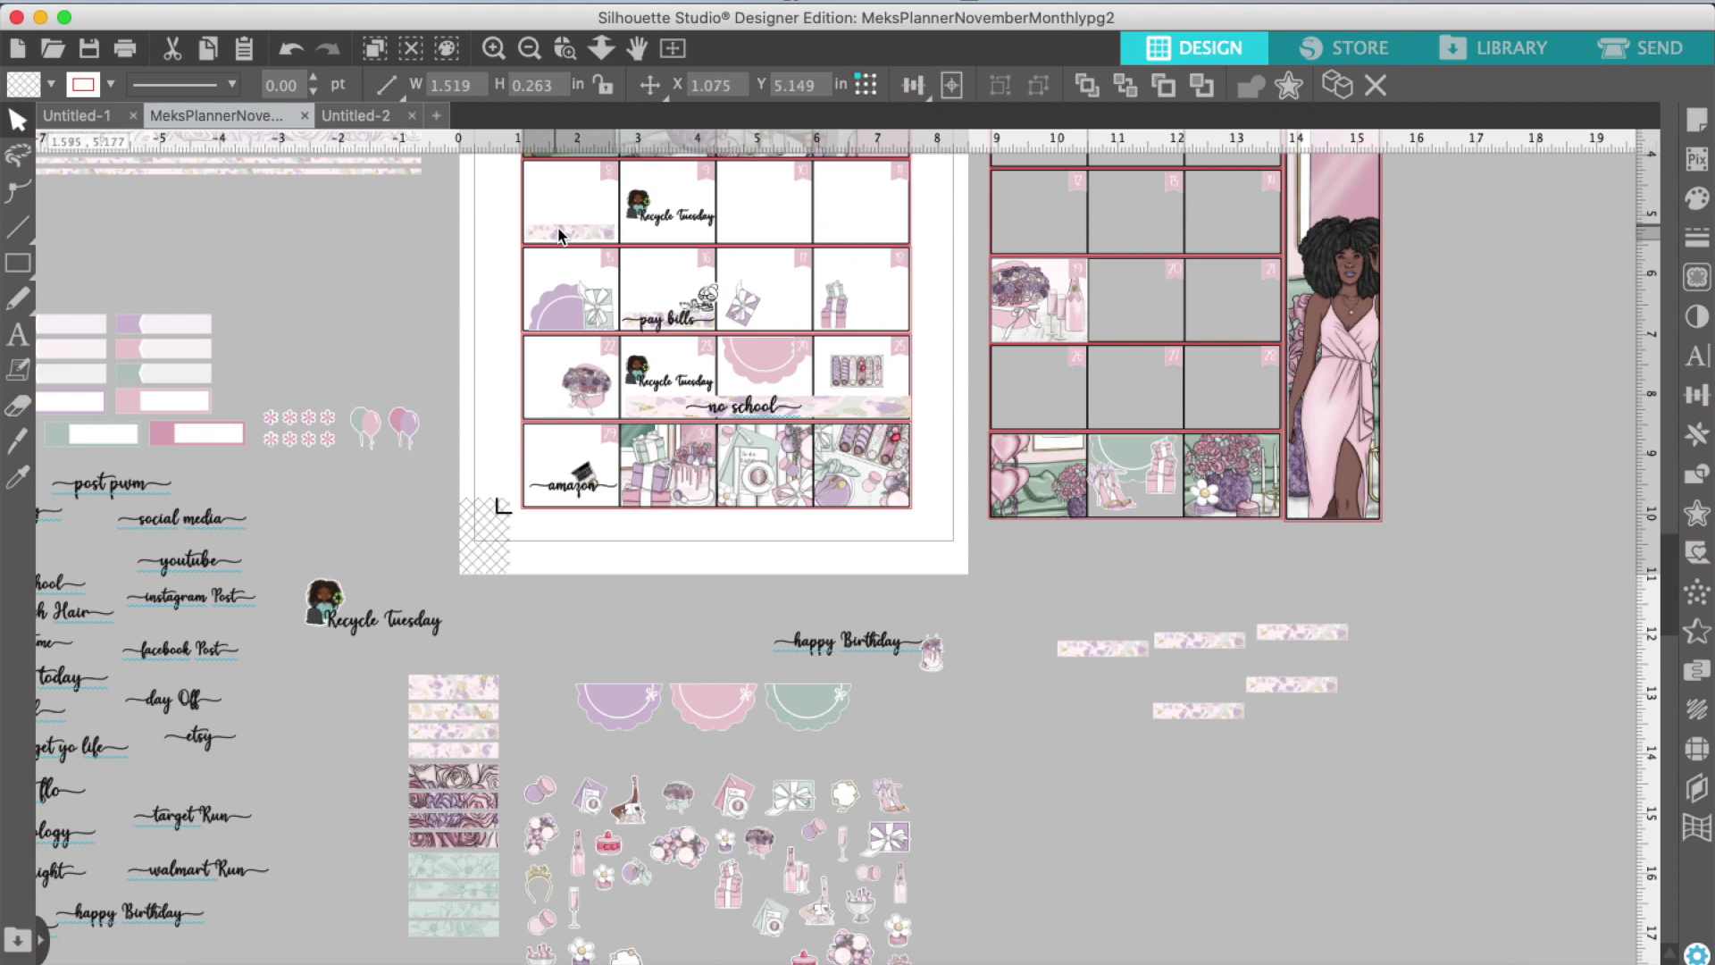
Step: Shrink the "happy Birthday" label onto the 8th's washi strip, bring it to the front and set the cake sticker above it
click(856, 645)
drag(913, 662, 909, 659)
drag(838, 641, 563, 240)
right_click(581, 222)
click(668, 882)
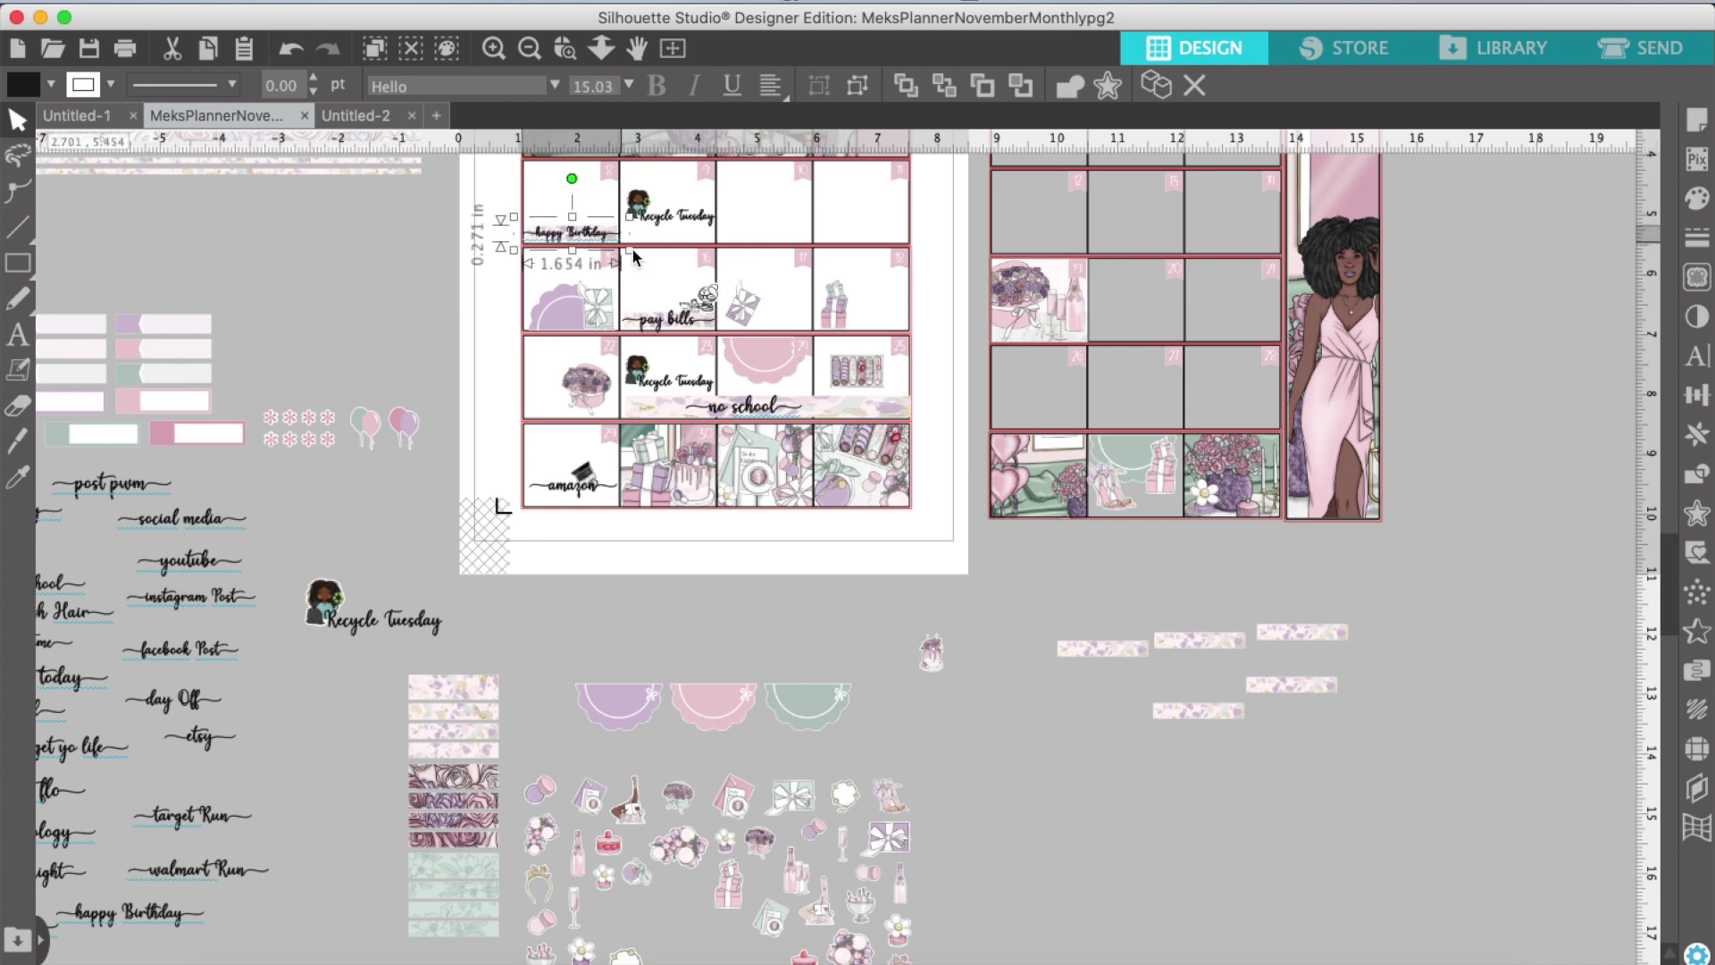
drag(930, 650, 547, 212)
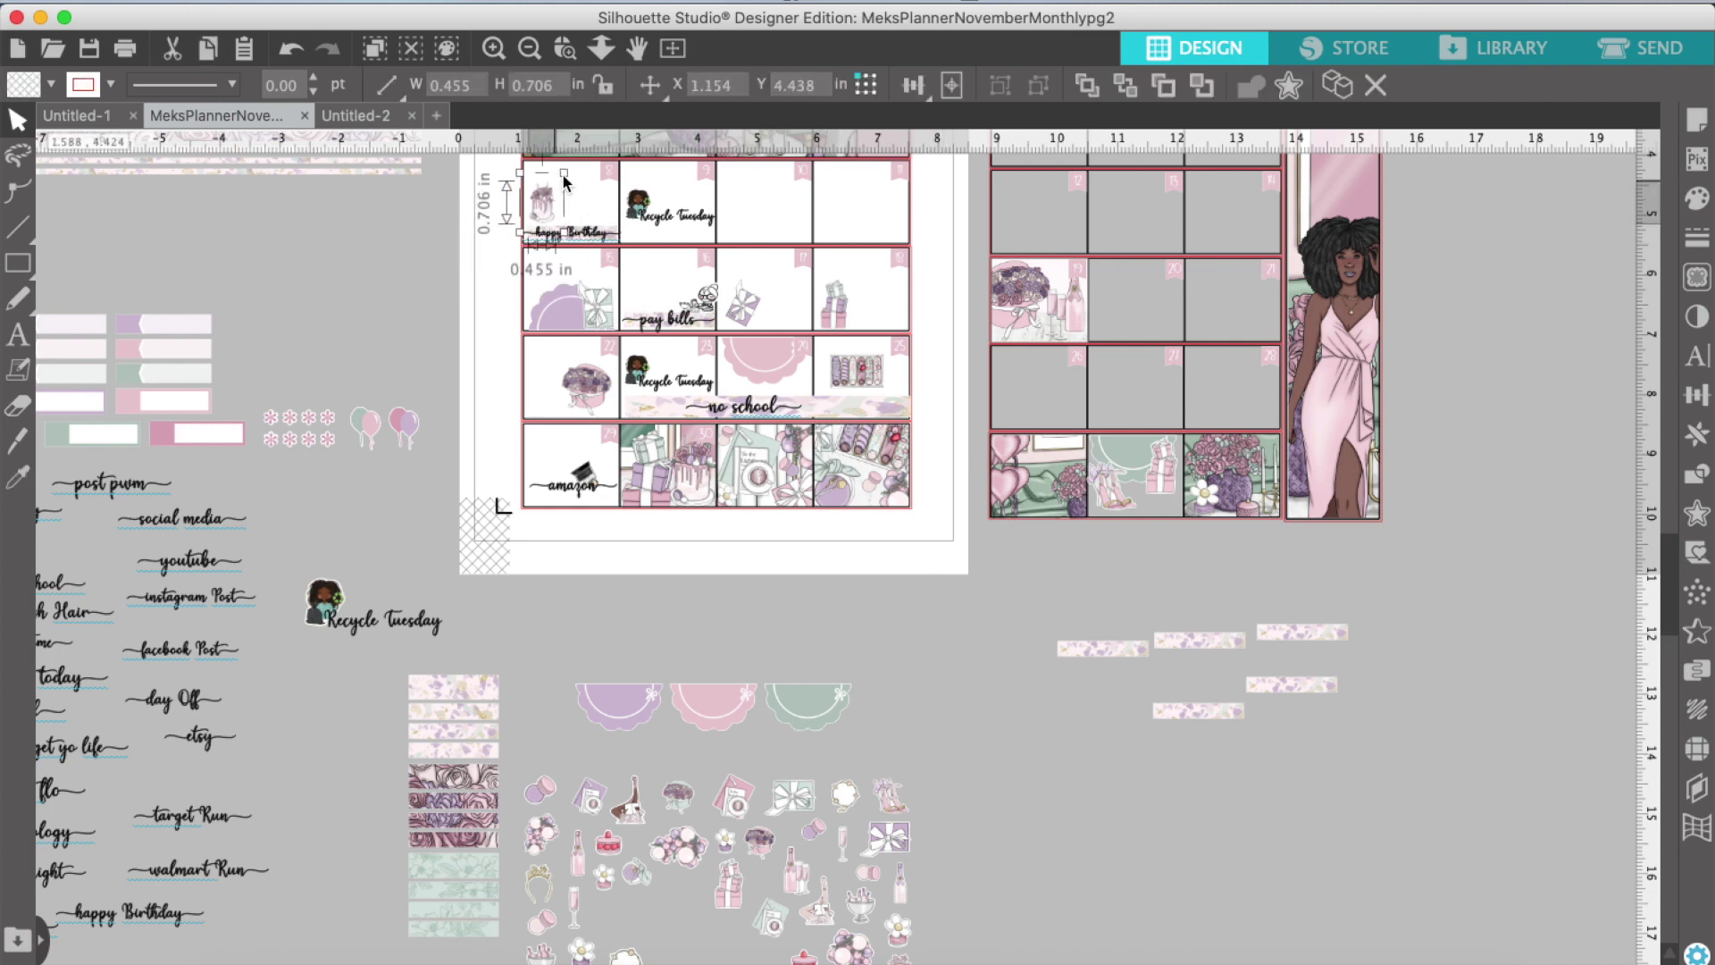
click(977, 770)
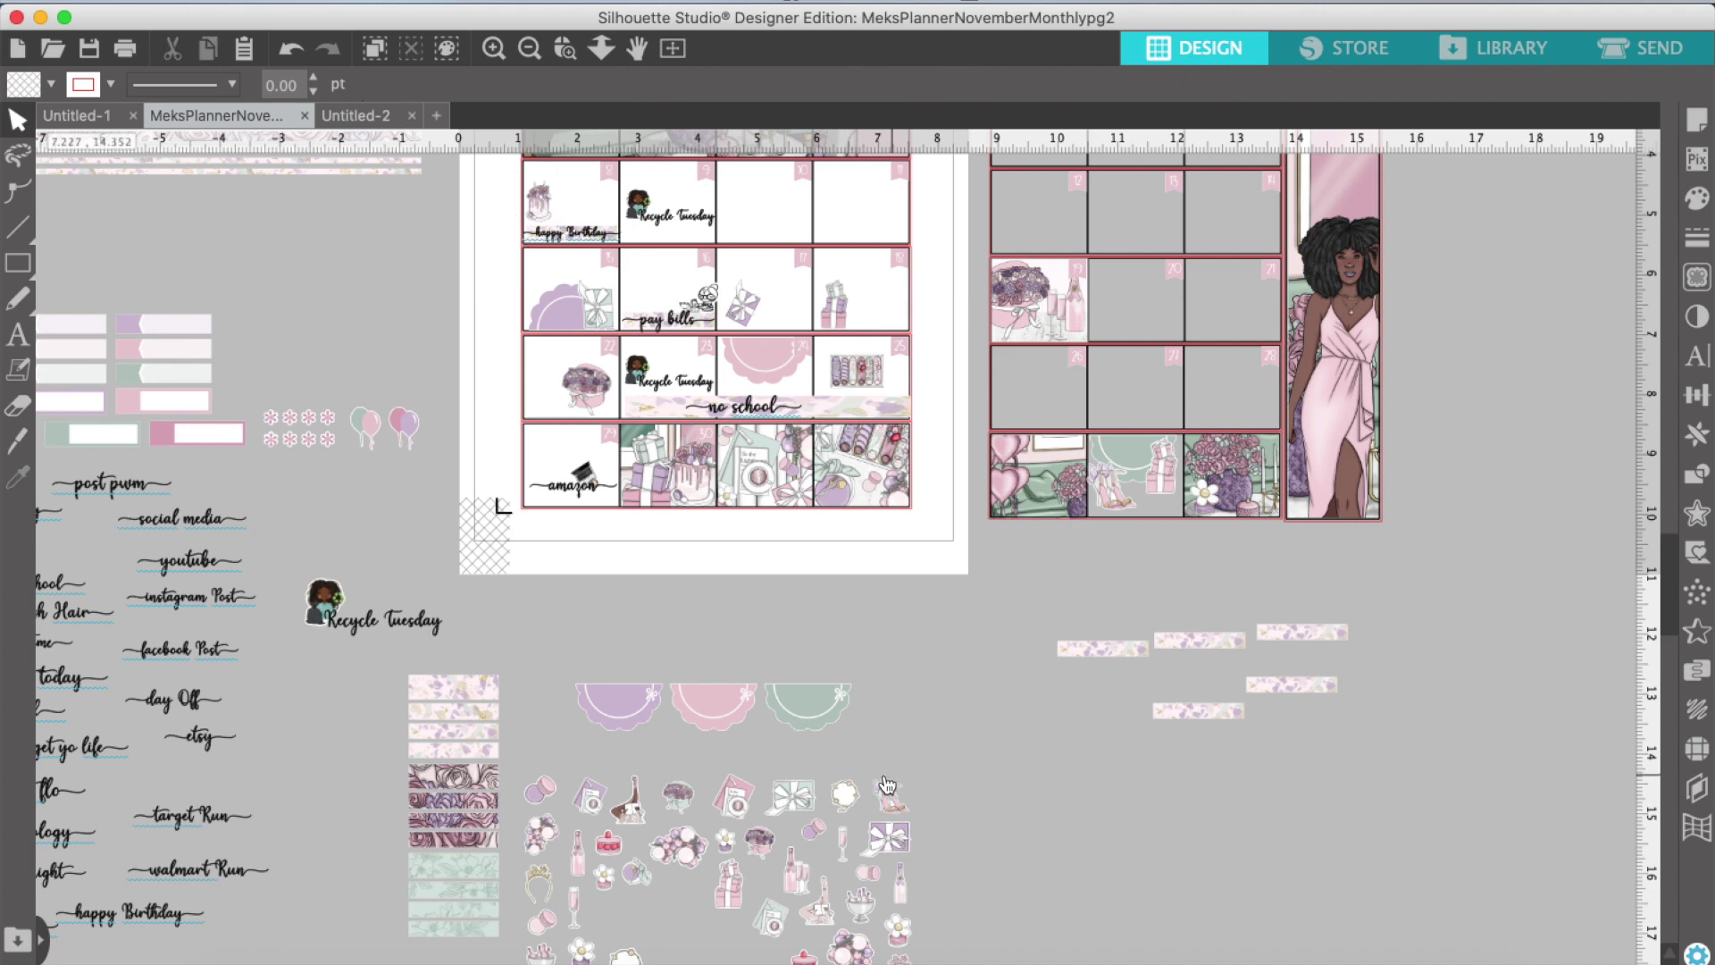
Step: Place the pink gift box sticker, tilted and about 0.603 by 0.878 in, in the first page's cell for the 10th
scroll(831, 804, down, 1)
drag(720, 947, 767, 602)
drag(773, 527, 817, 540)
drag(775, 594, 722, 353)
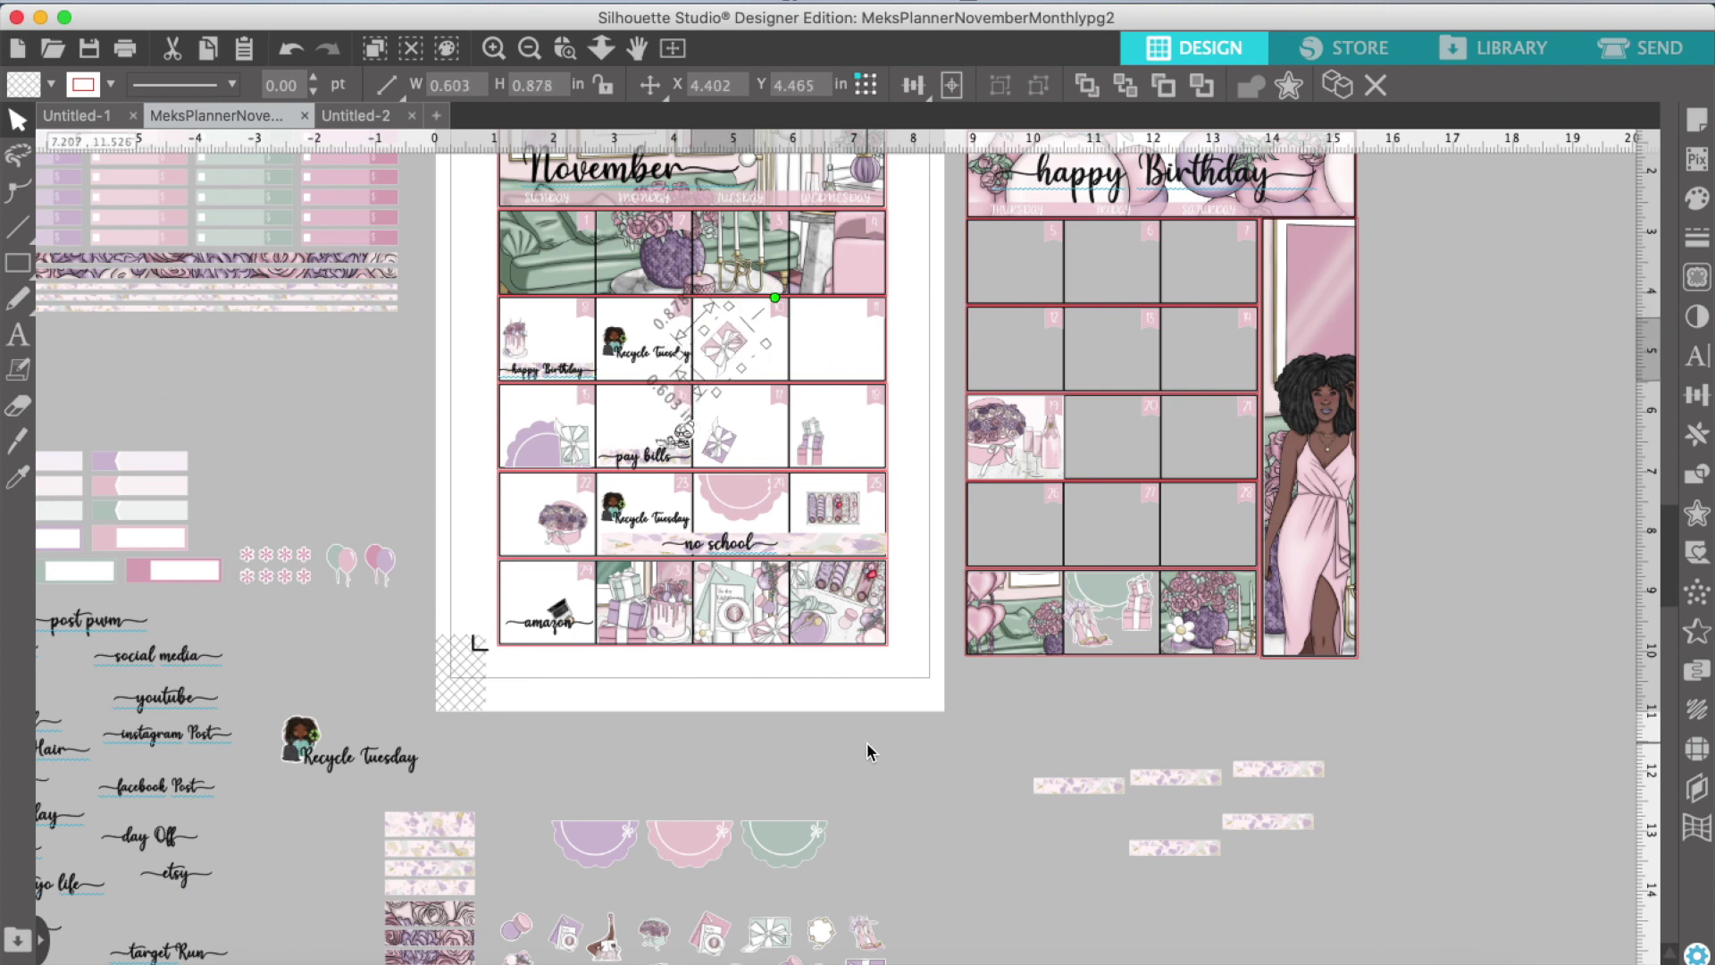
Step: Lay a floral washi strip along the 11th's bottom edge and bring a shrunken "veterans Day" label to the front in that cell
drag(1063, 785, 822, 368)
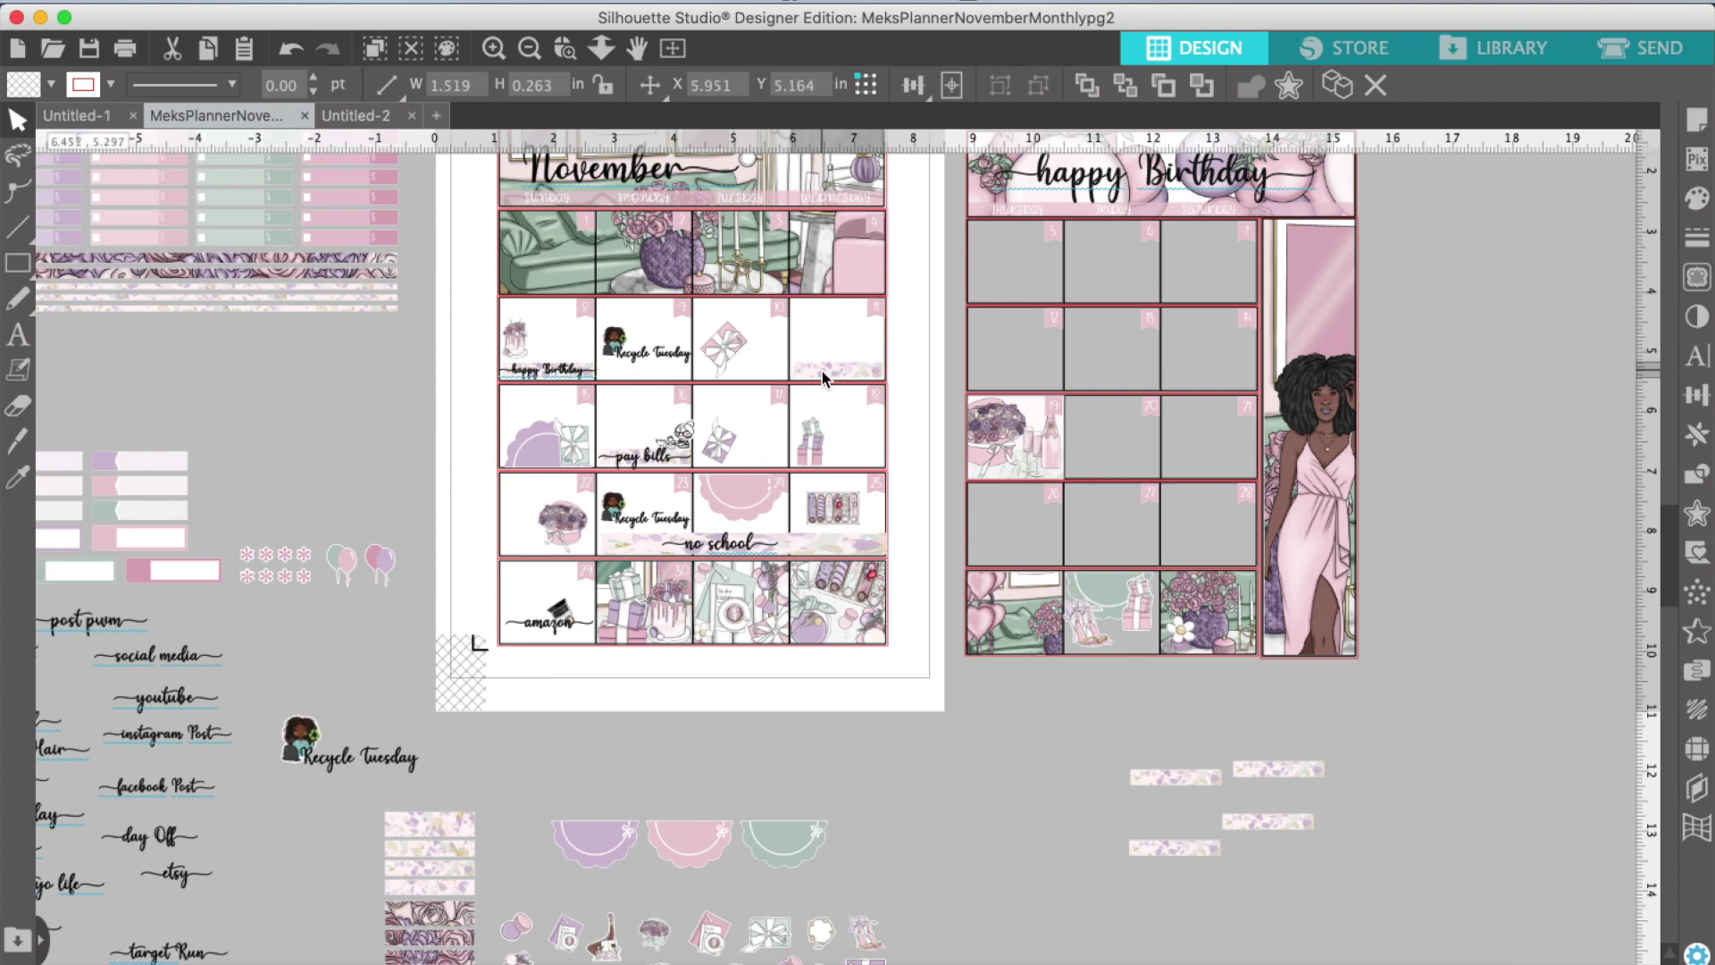
click(822, 422)
scroll(891, 770, down, 4)
drag(192, 920, 734, 579)
click(729, 555)
scroll(729, 555, up, 2)
drag(655, 668, 792, 252)
right_click(791, 252)
click(844, 904)
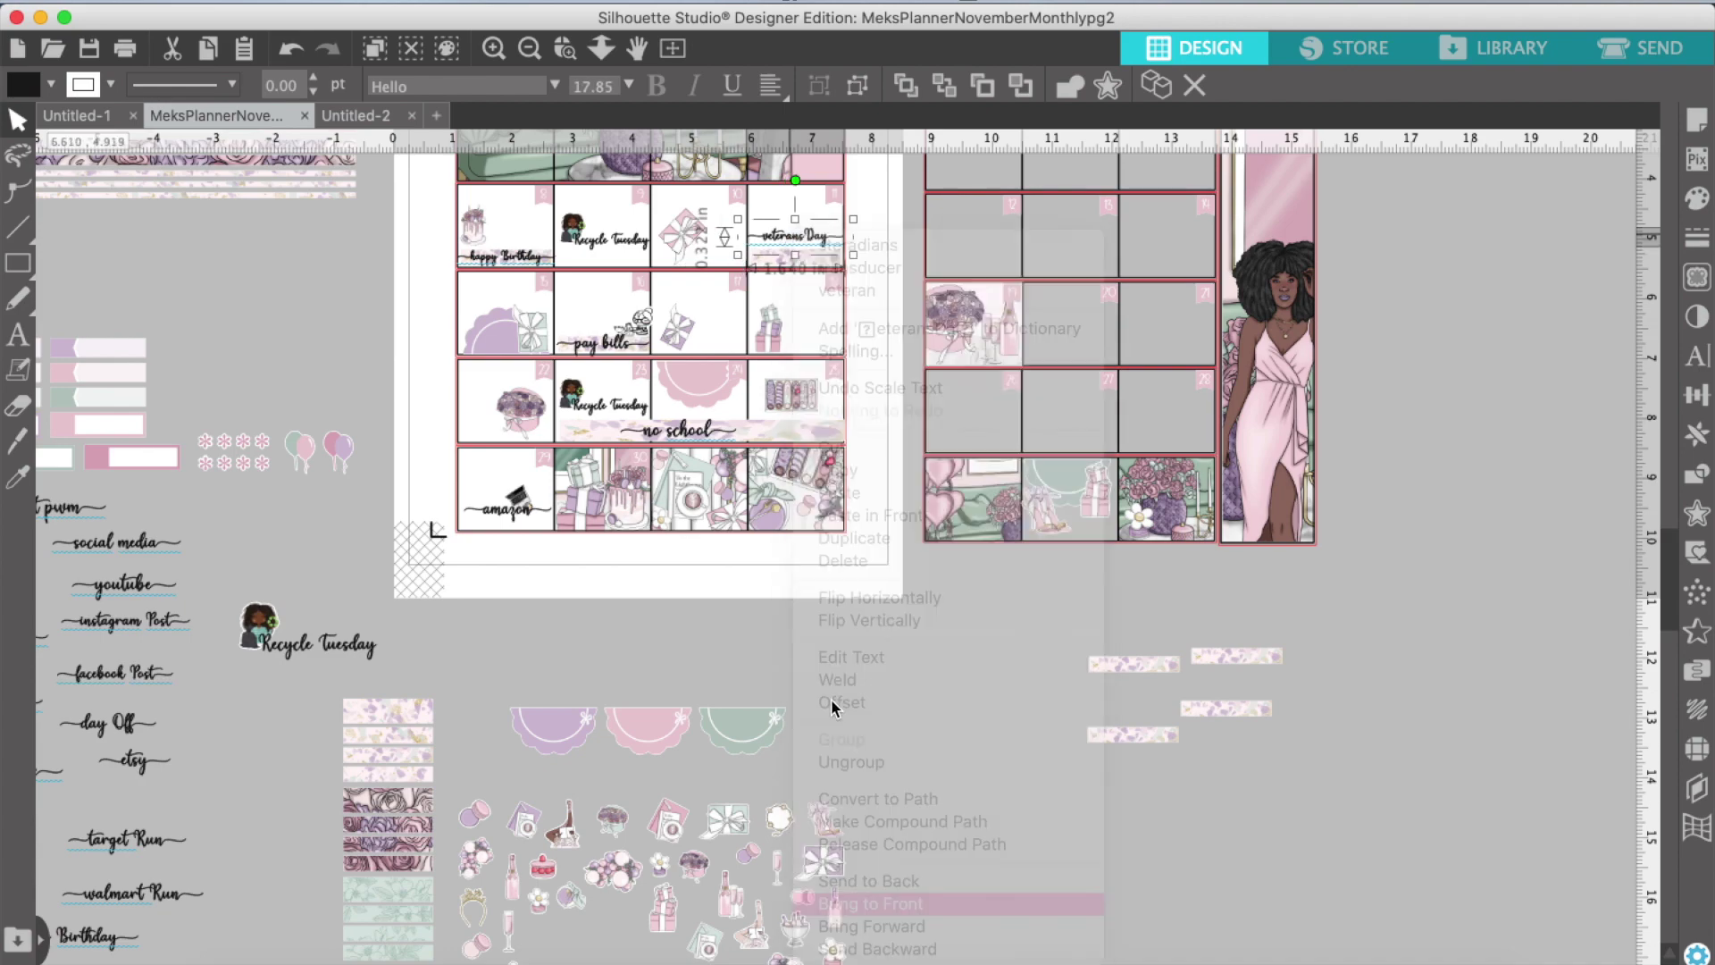
Step: Align the washi strip and the "veterans Day" label, about 1.582 by 0.311 in, within the 11th's cell
click(804, 257)
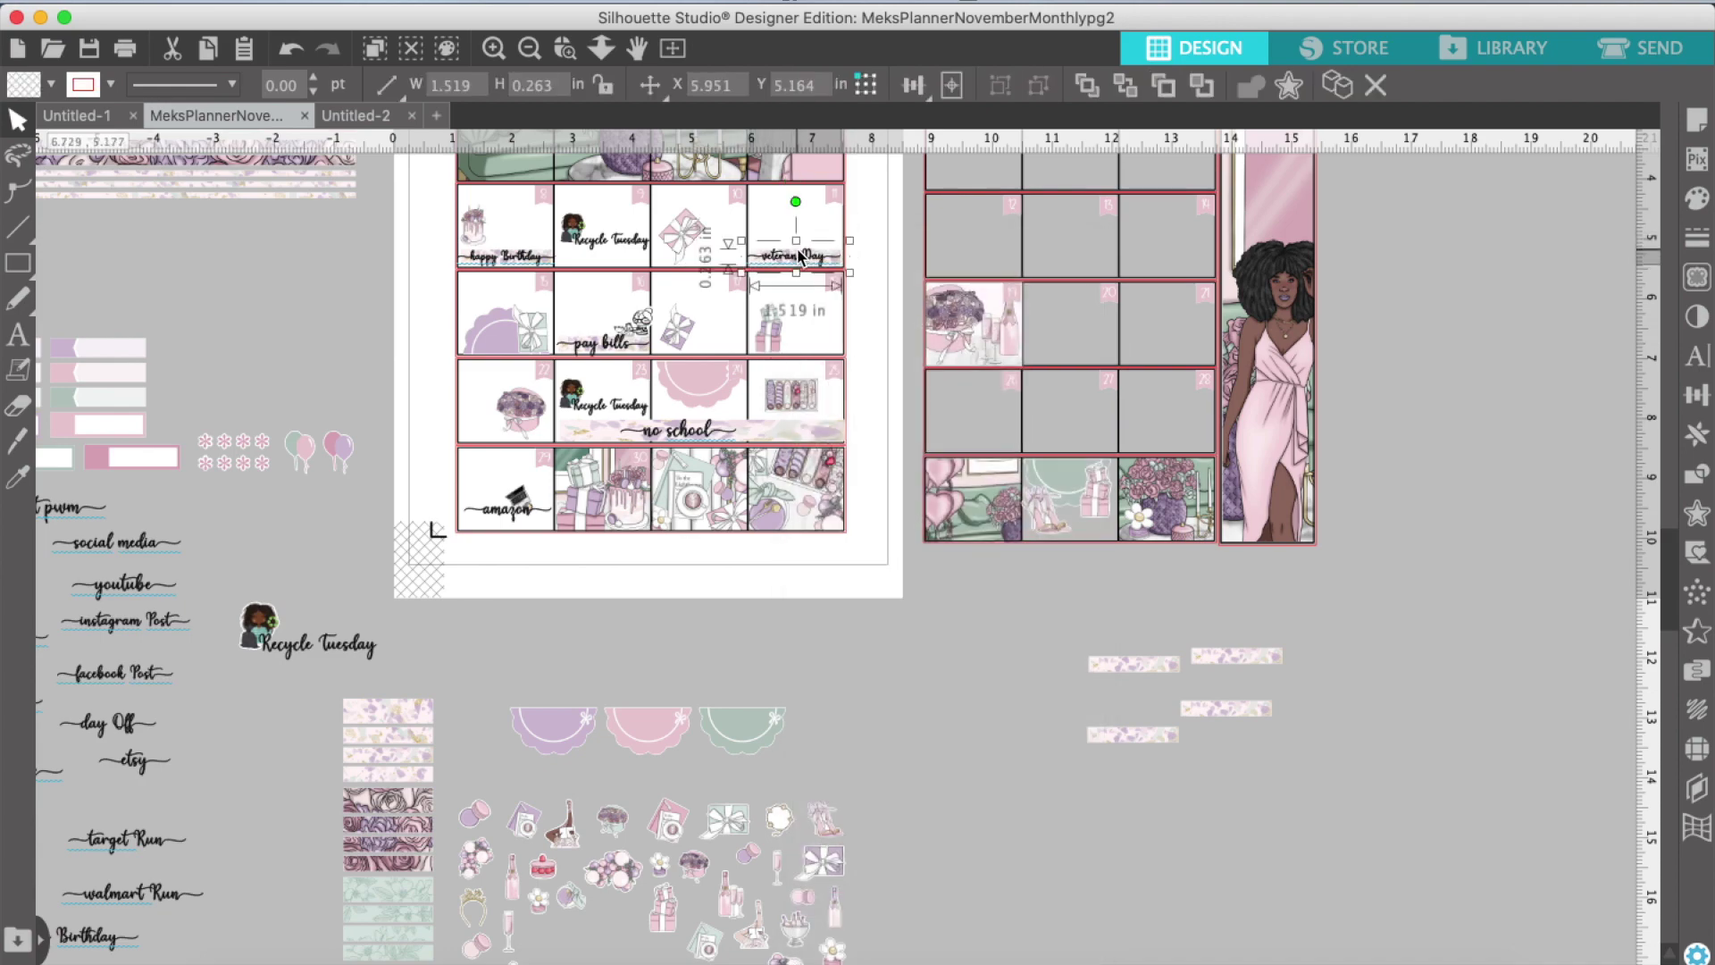
click(493, 49)
scroll(772, 687, up, 10)
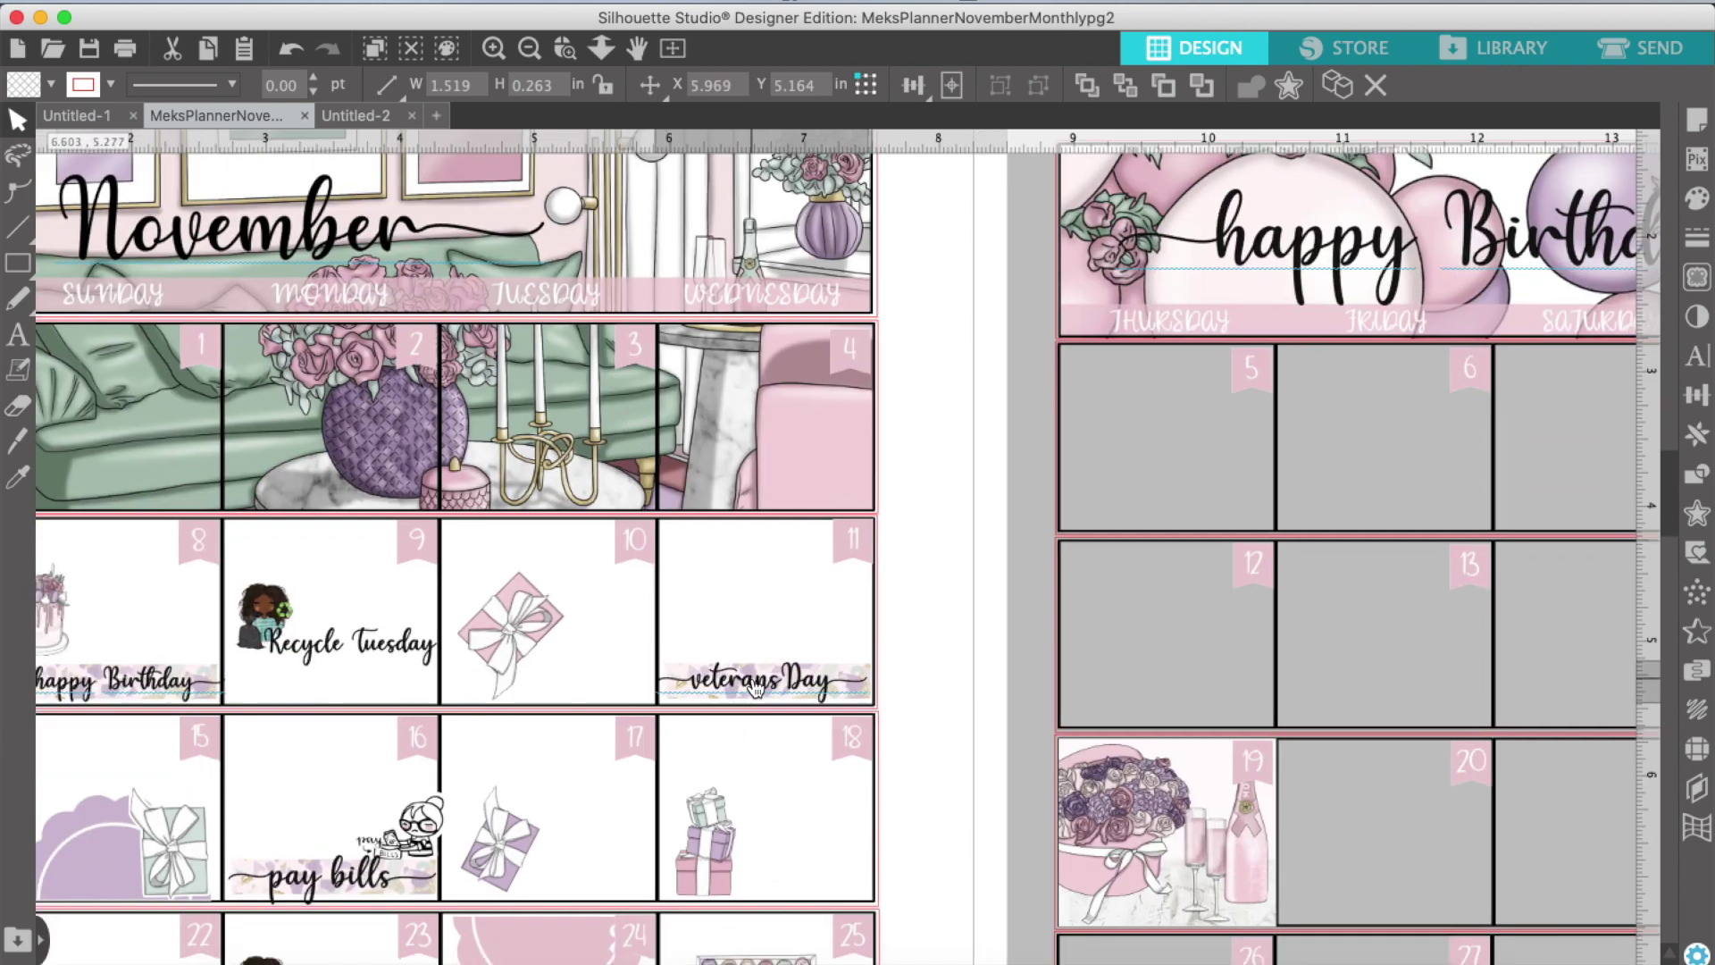
click(756, 688)
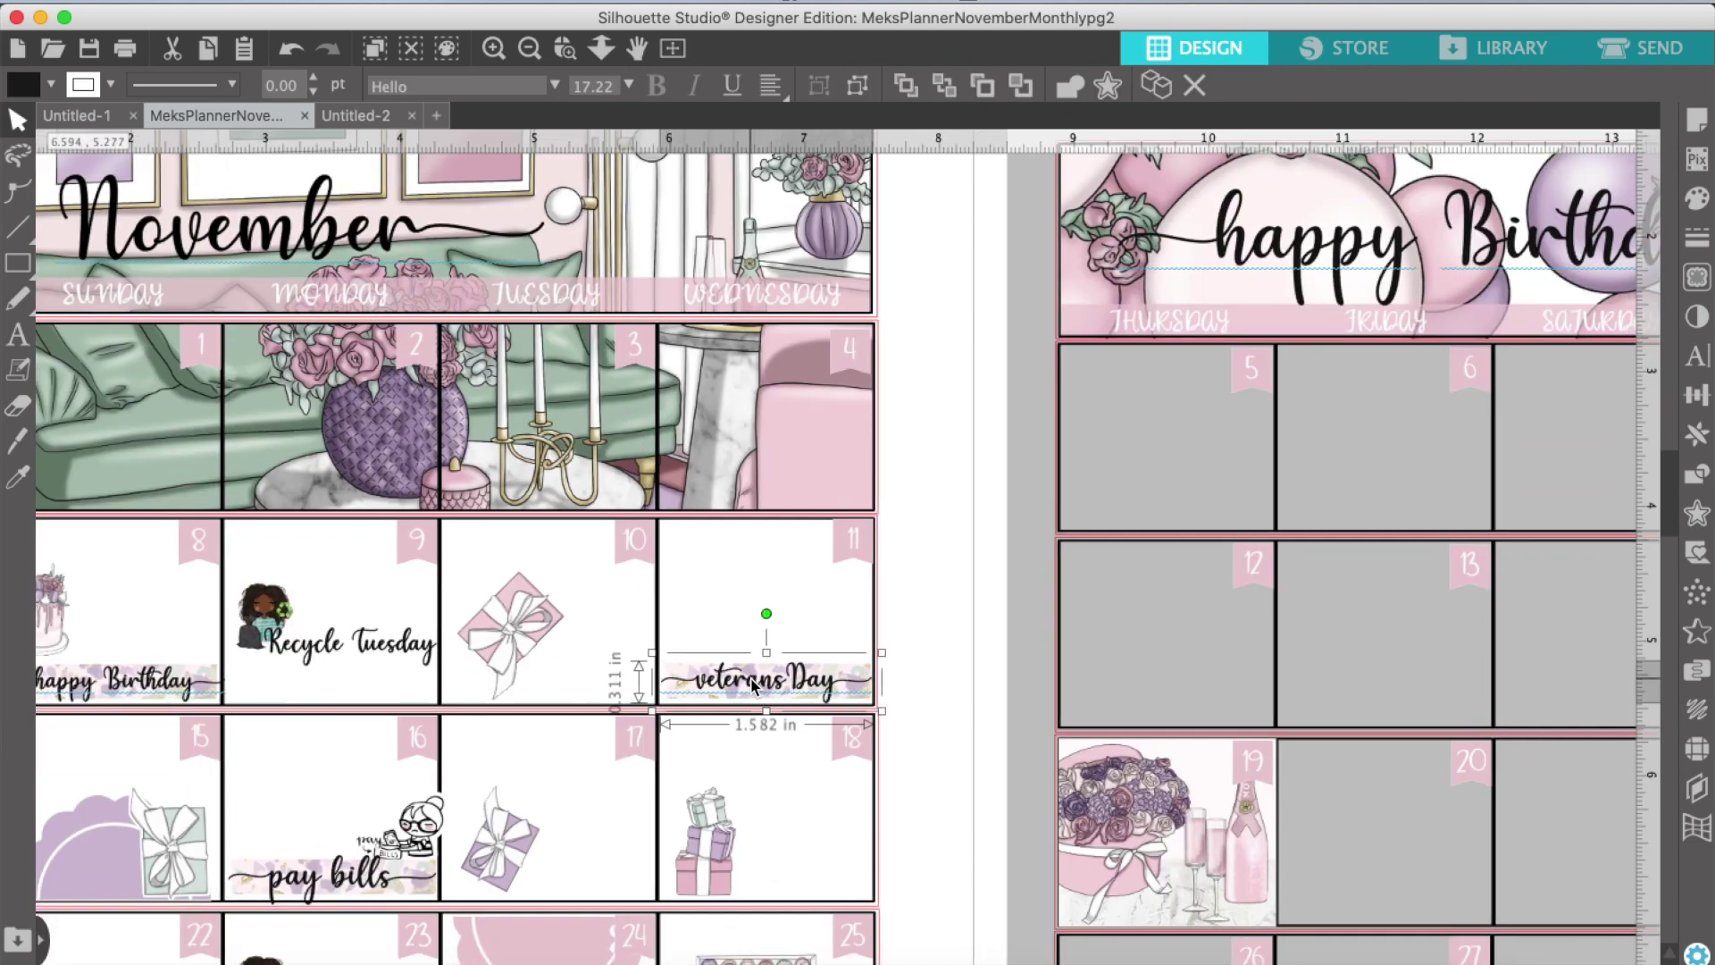
click(931, 771)
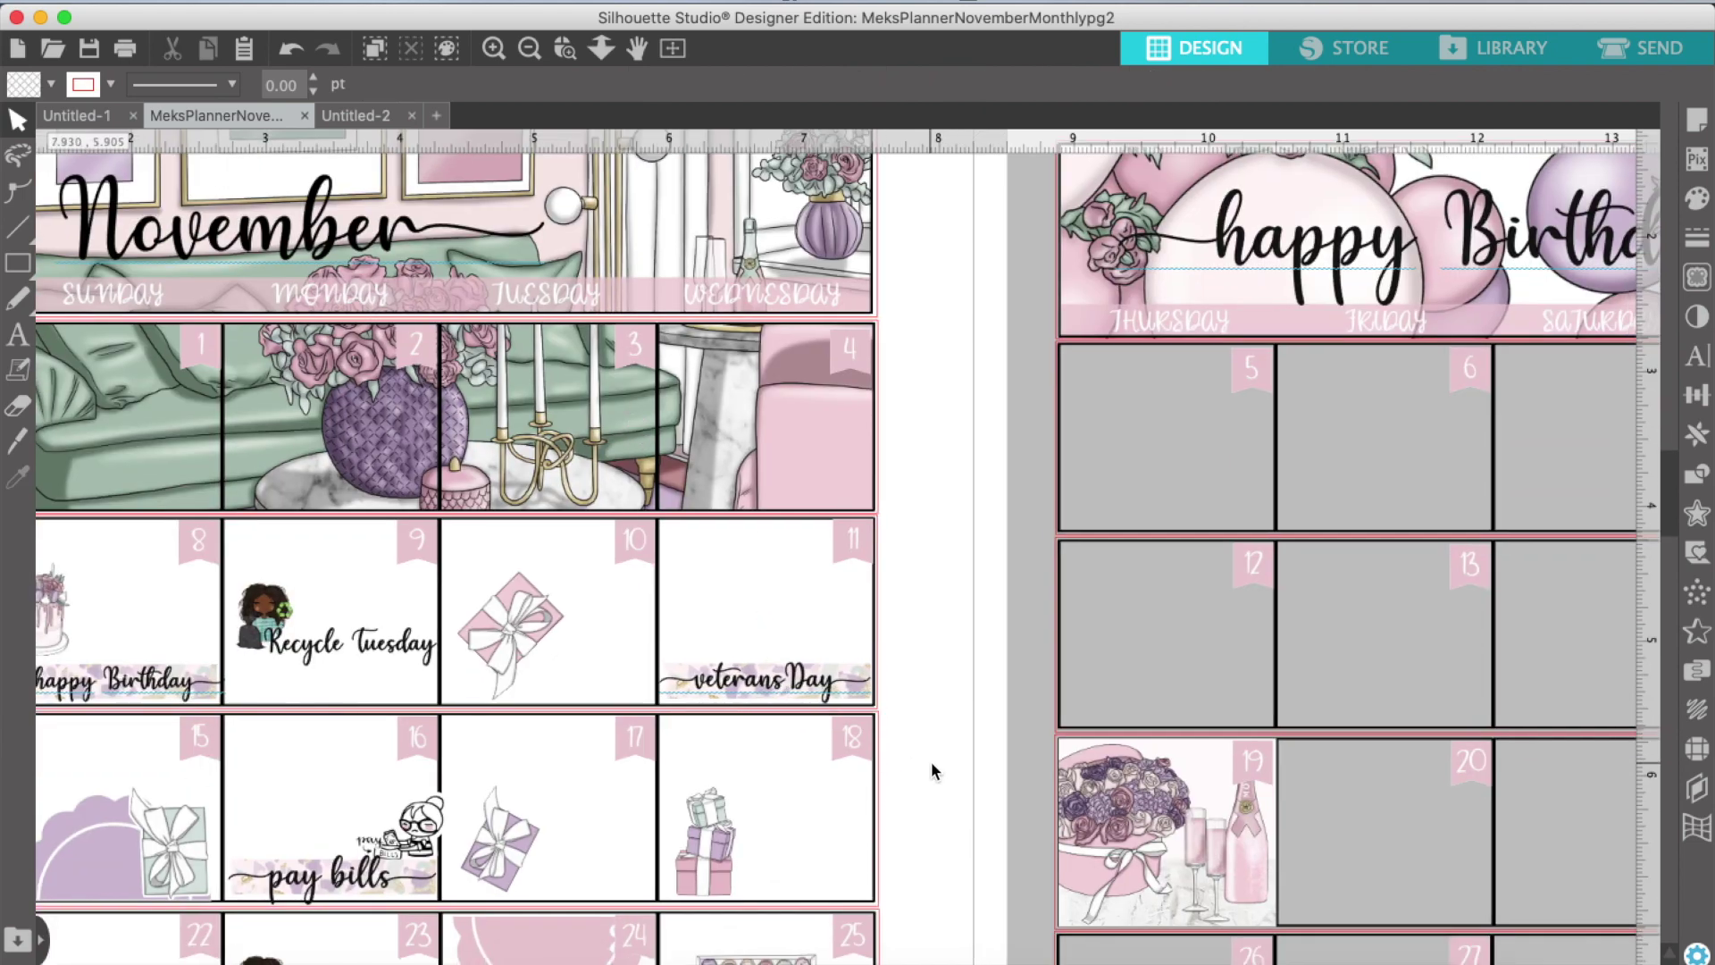
Step: Place the green scalloped half-circle sticker against the top edge of the first page's cell for the 11th
click(529, 49)
scroll(735, 632, down, 10)
scroll(735, 632, up, 2)
drag(683, 924, 761, 225)
click(758, 230)
scroll(758, 230, up, 5)
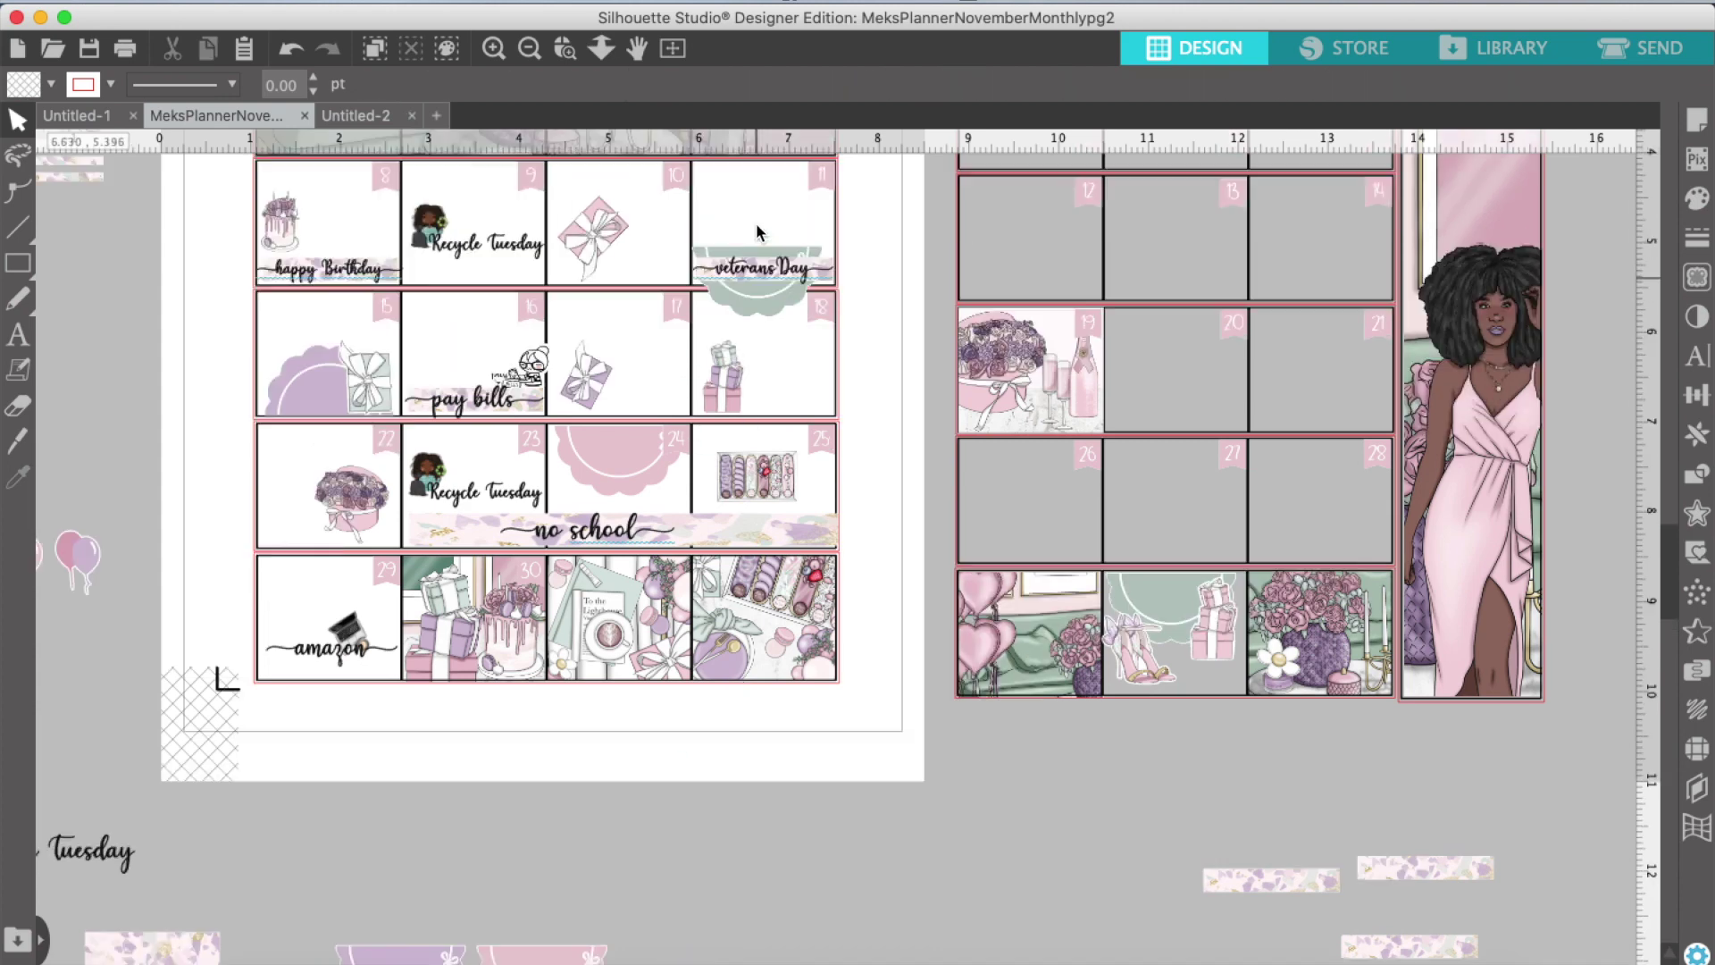
drag(788, 447, 786, 365)
click(846, 884)
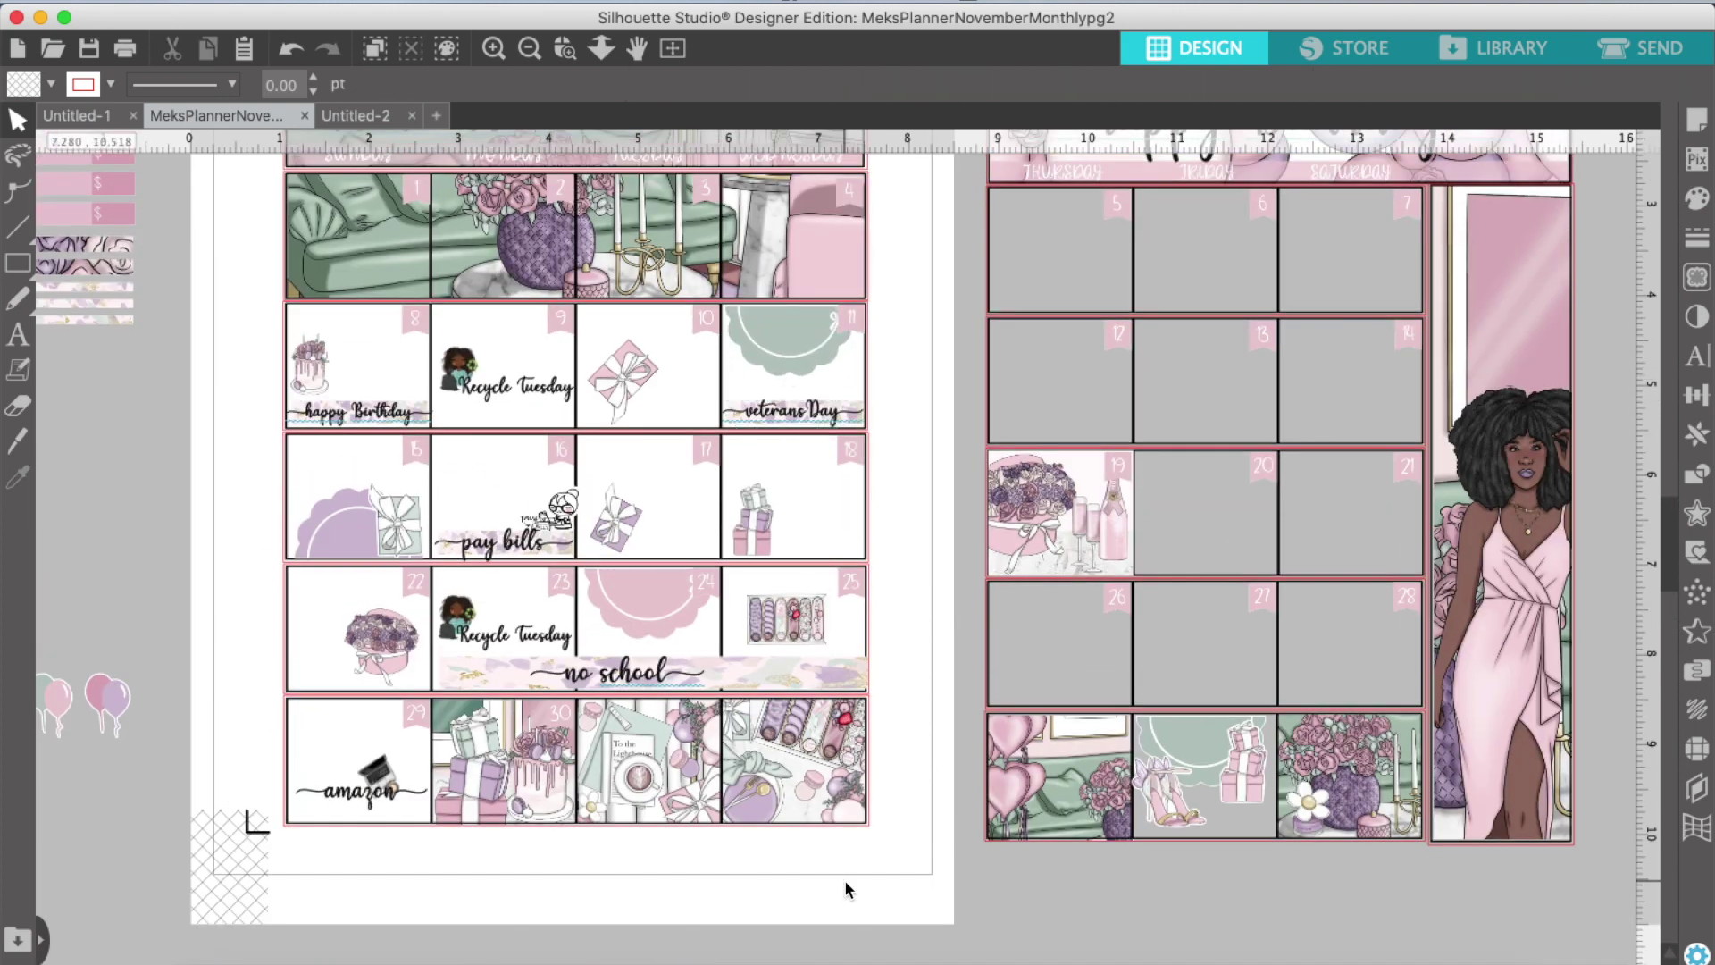
click(675, 636)
click(401, 526)
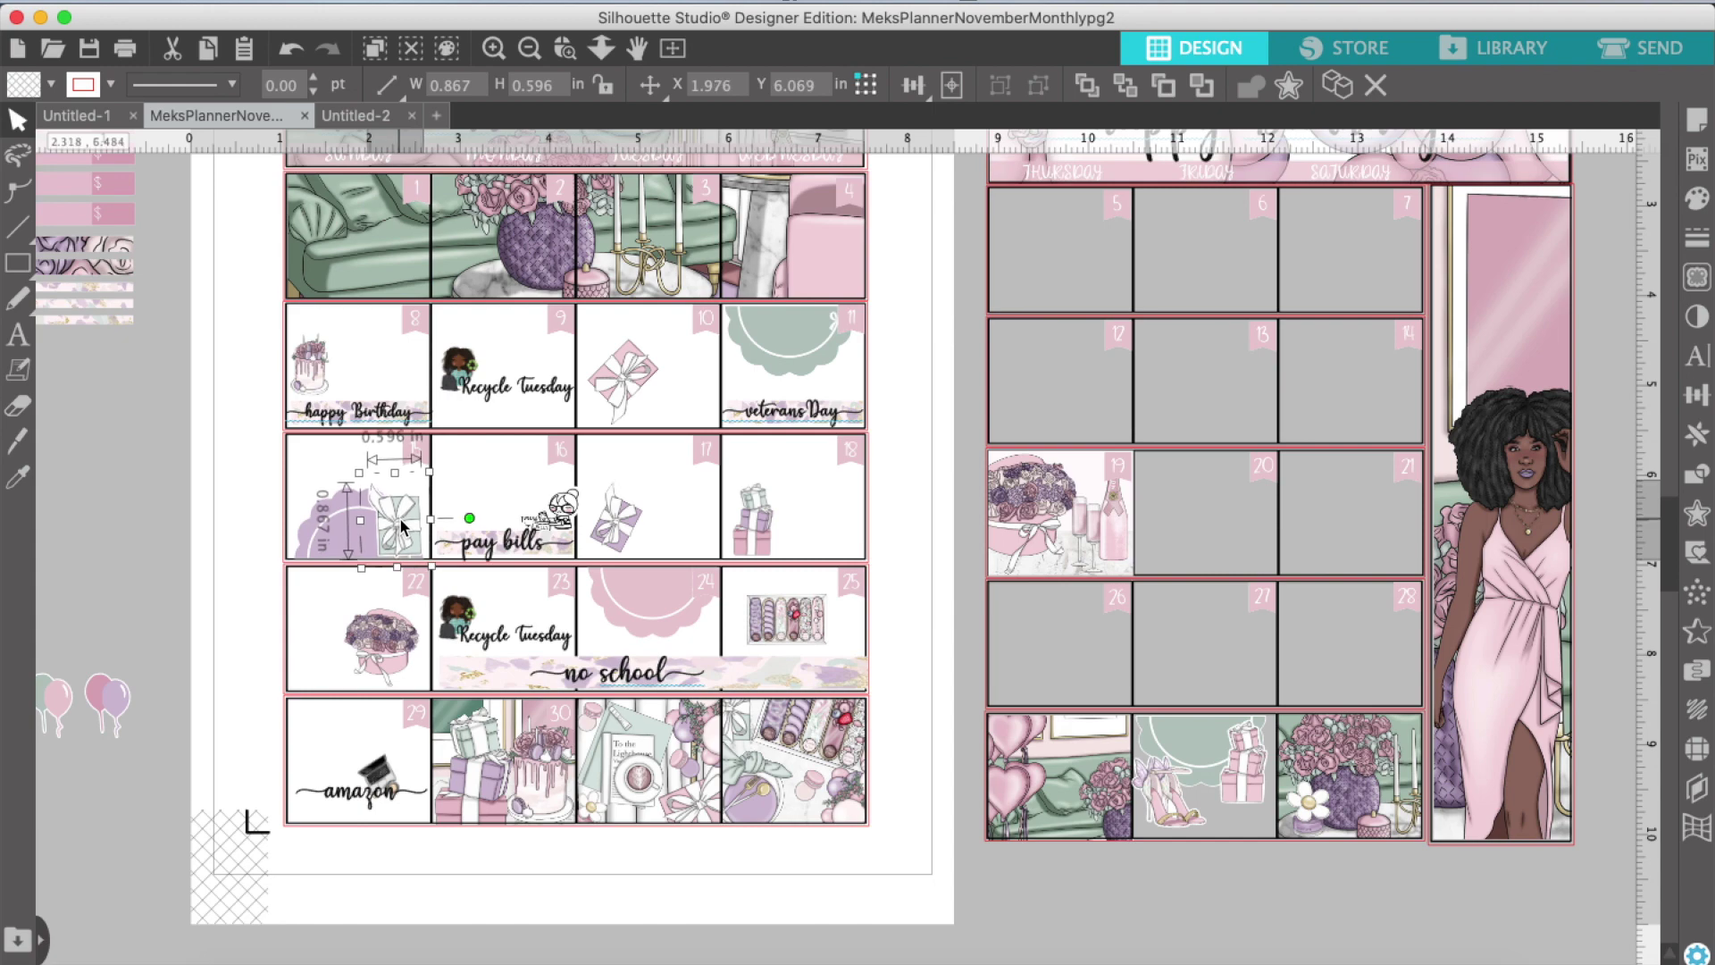
click(464, 490)
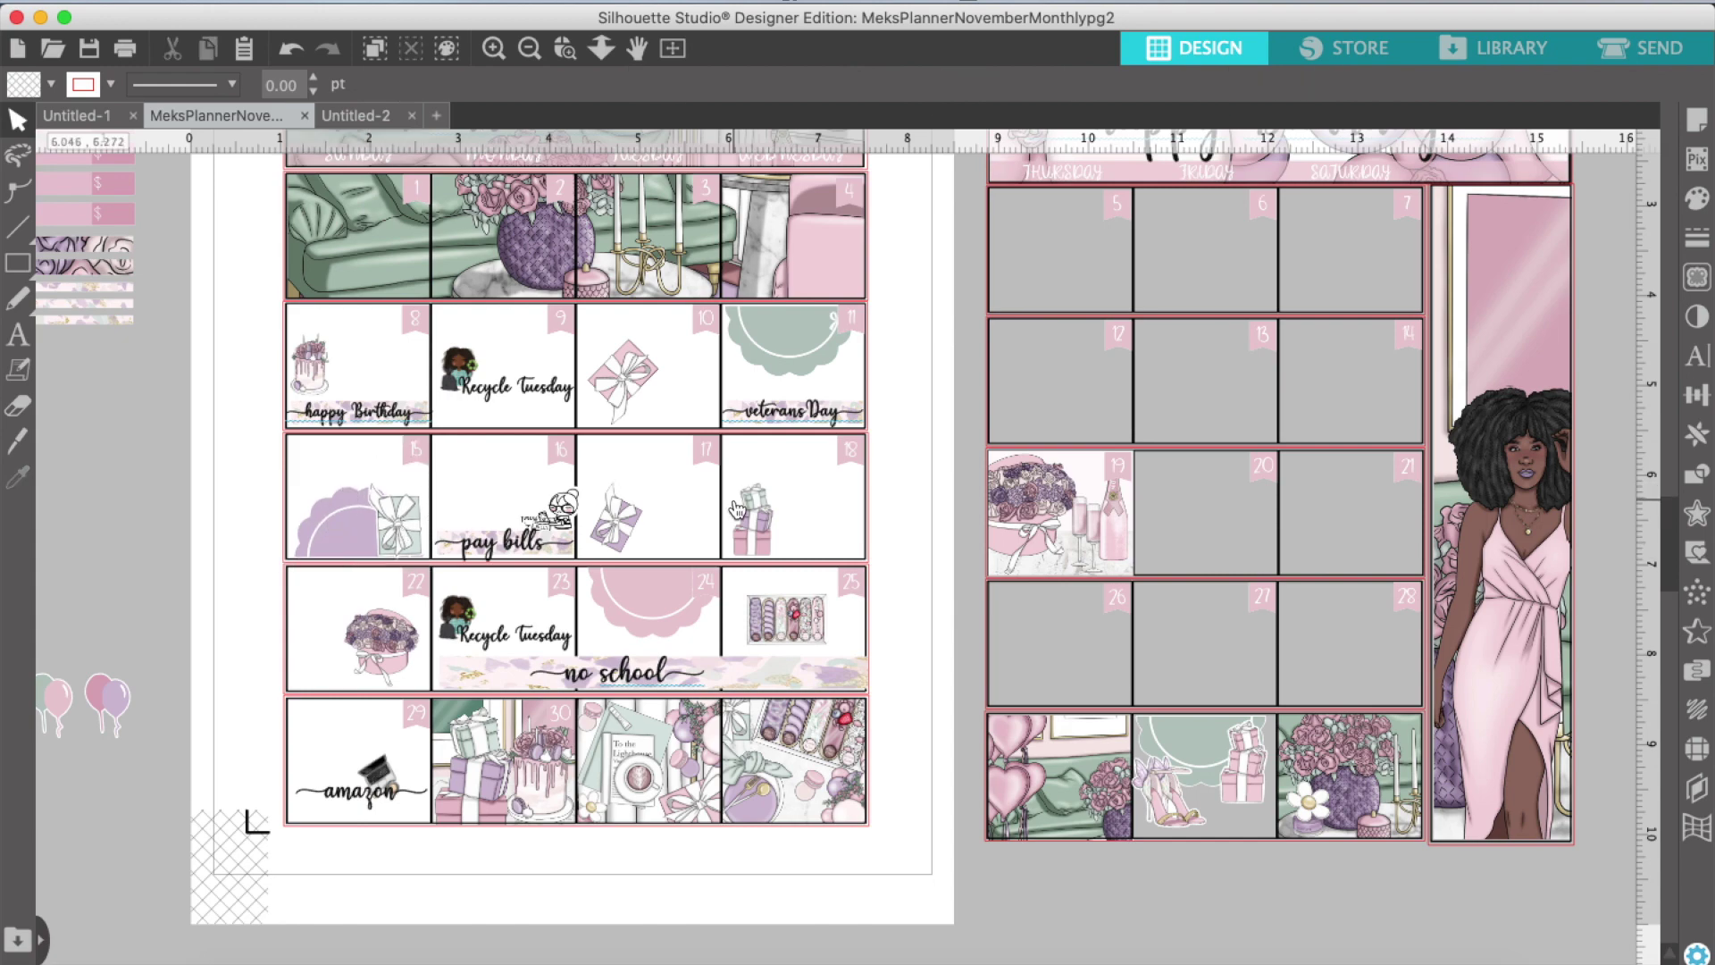
Step: Move the "daylight Saving", "thanksGiving", "youtube", "no school", "get yo life" and "planning Time" labels to the space below the first page
scroll(736, 510, down, 10)
scroll(736, 510, left, 12)
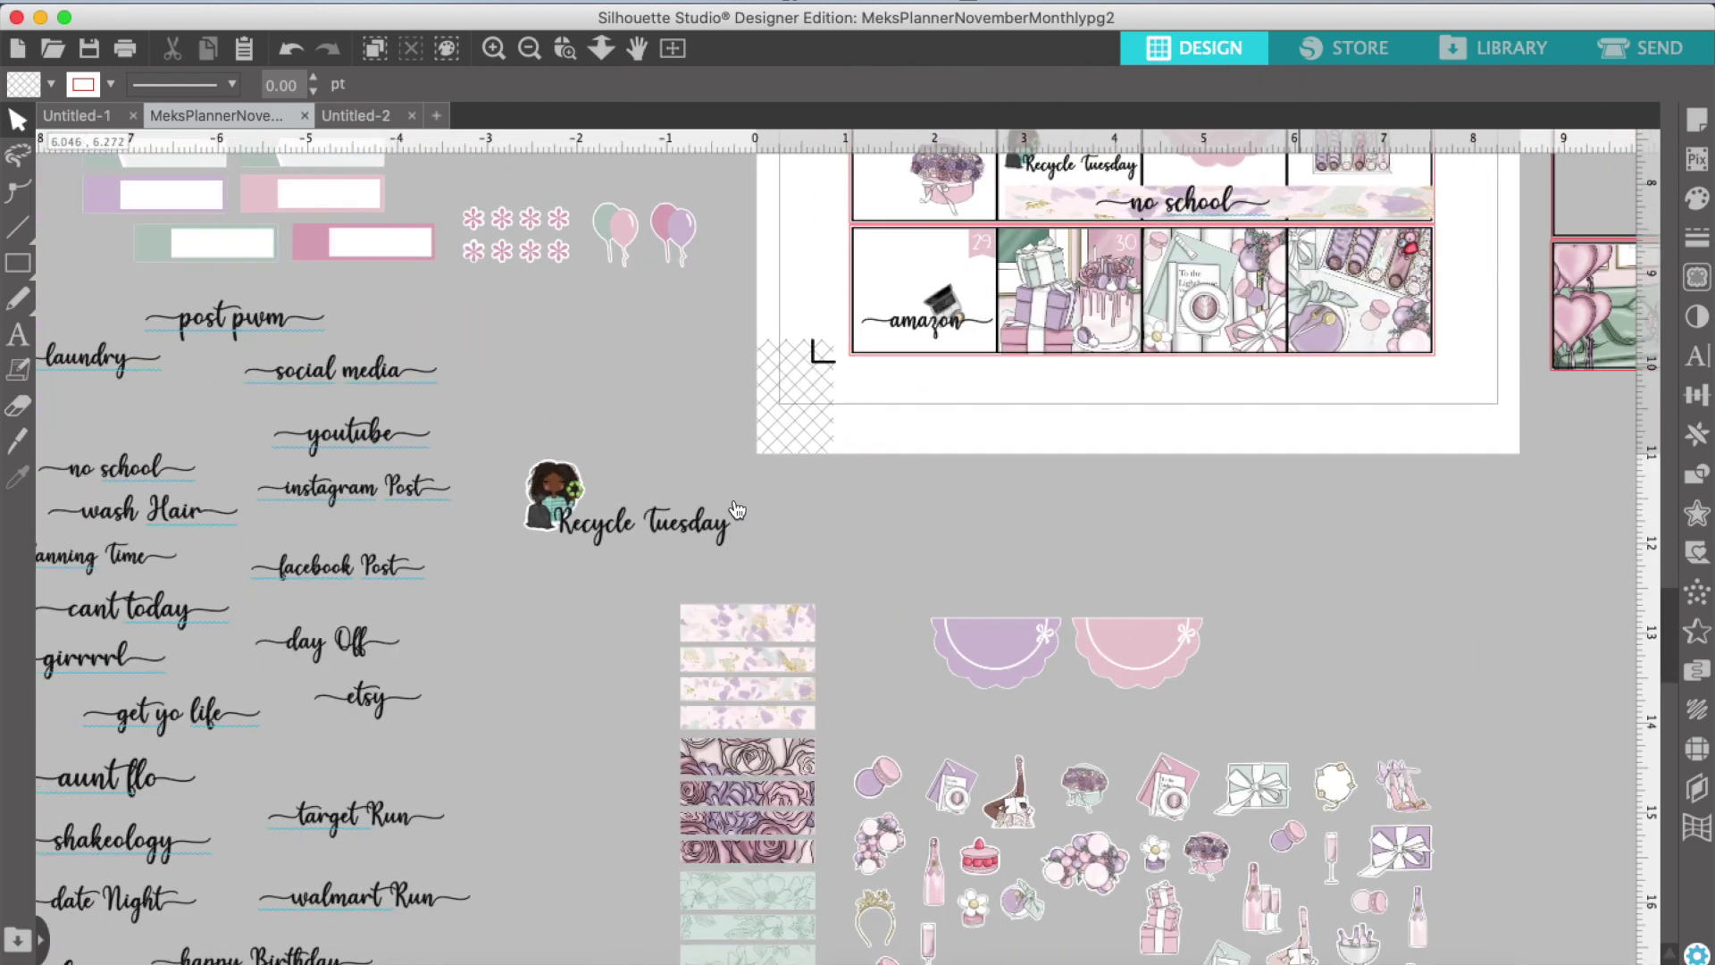
scroll(736, 510, left, 5)
scroll(736, 510, down, 8)
scroll(736, 510, right, 2)
drag(454, 922, 1165, 265)
drag(441, 871, 1317, 258)
drag(482, 174, 1453, 245)
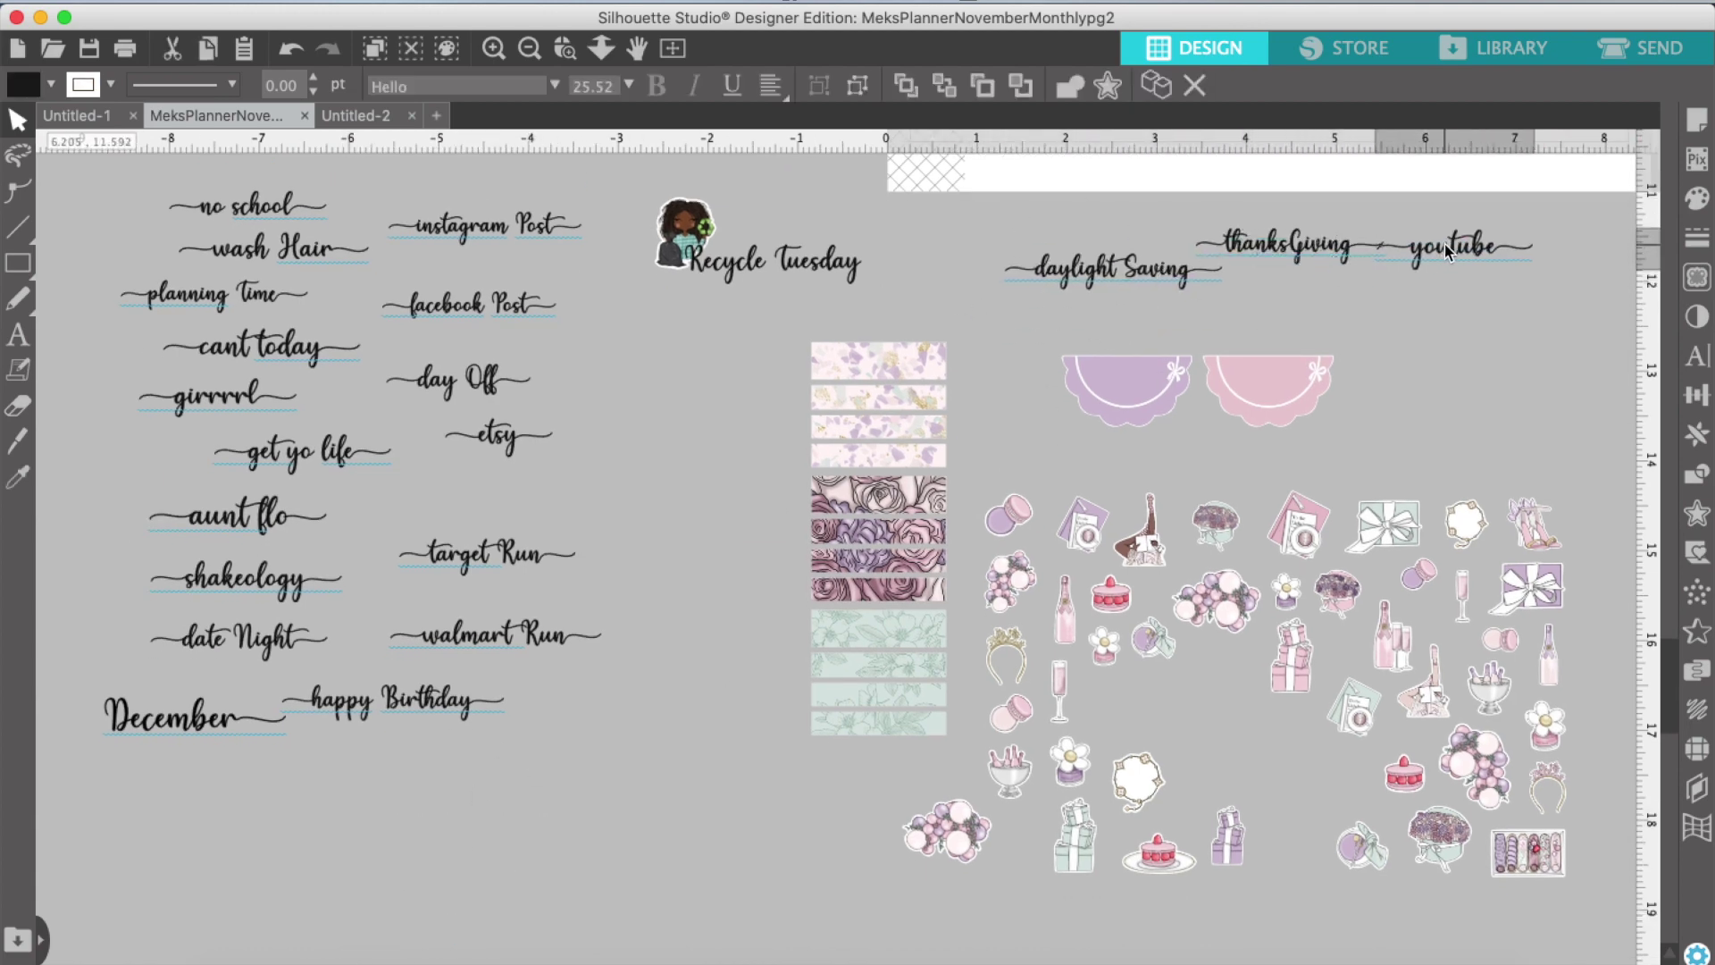
drag(234, 207, 1033, 230)
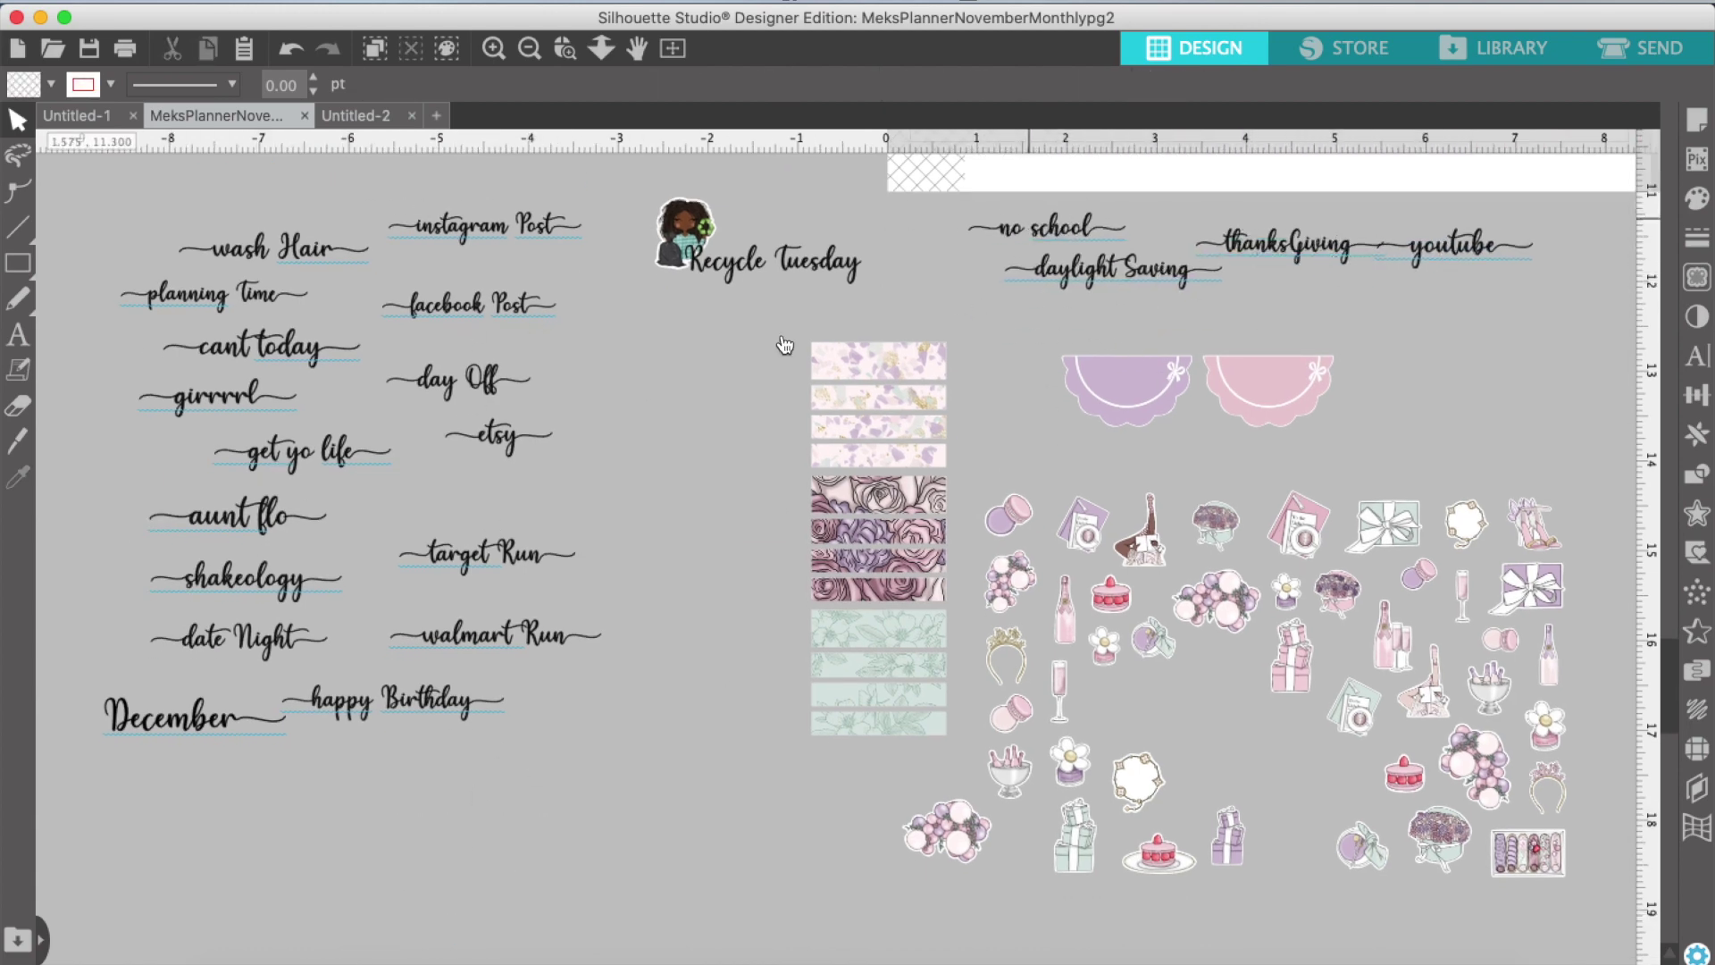
drag(304, 455, 1356, 314)
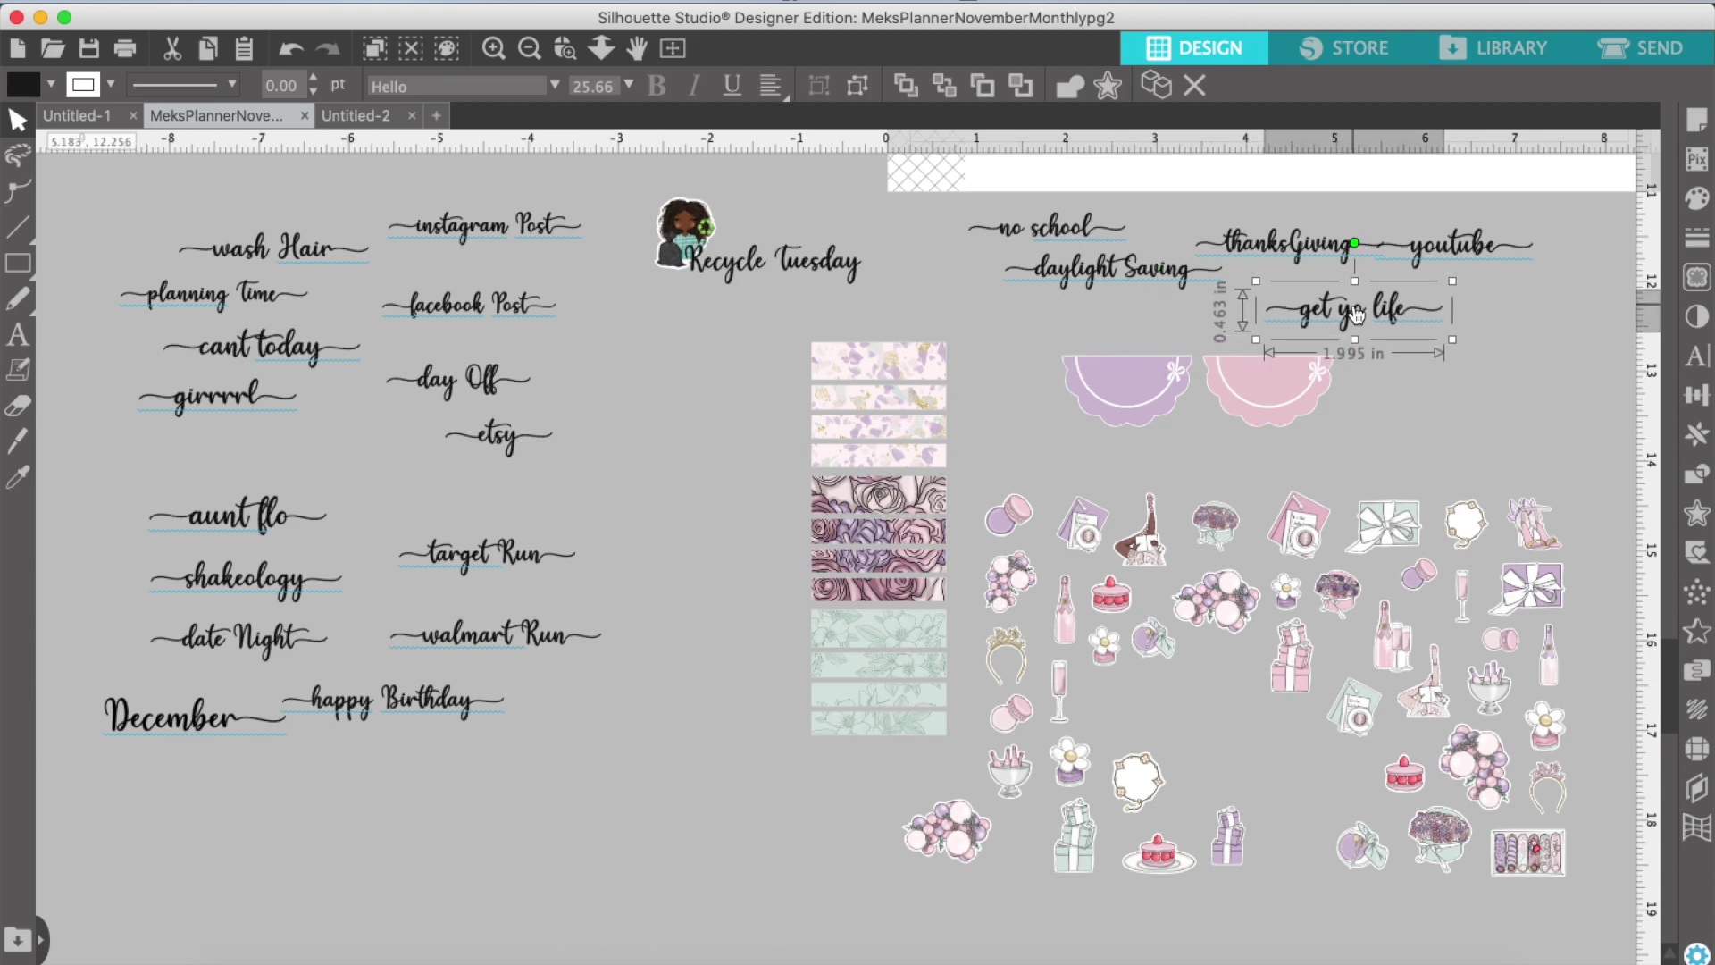
drag(228, 295, 1197, 307)
Step: Shrink the "daylight Saving" label, bring it to the front and place it at the bottom of the first page's cell for the 1st
scroll(1197, 309, up, 10)
scroll(1197, 308, right, 8)
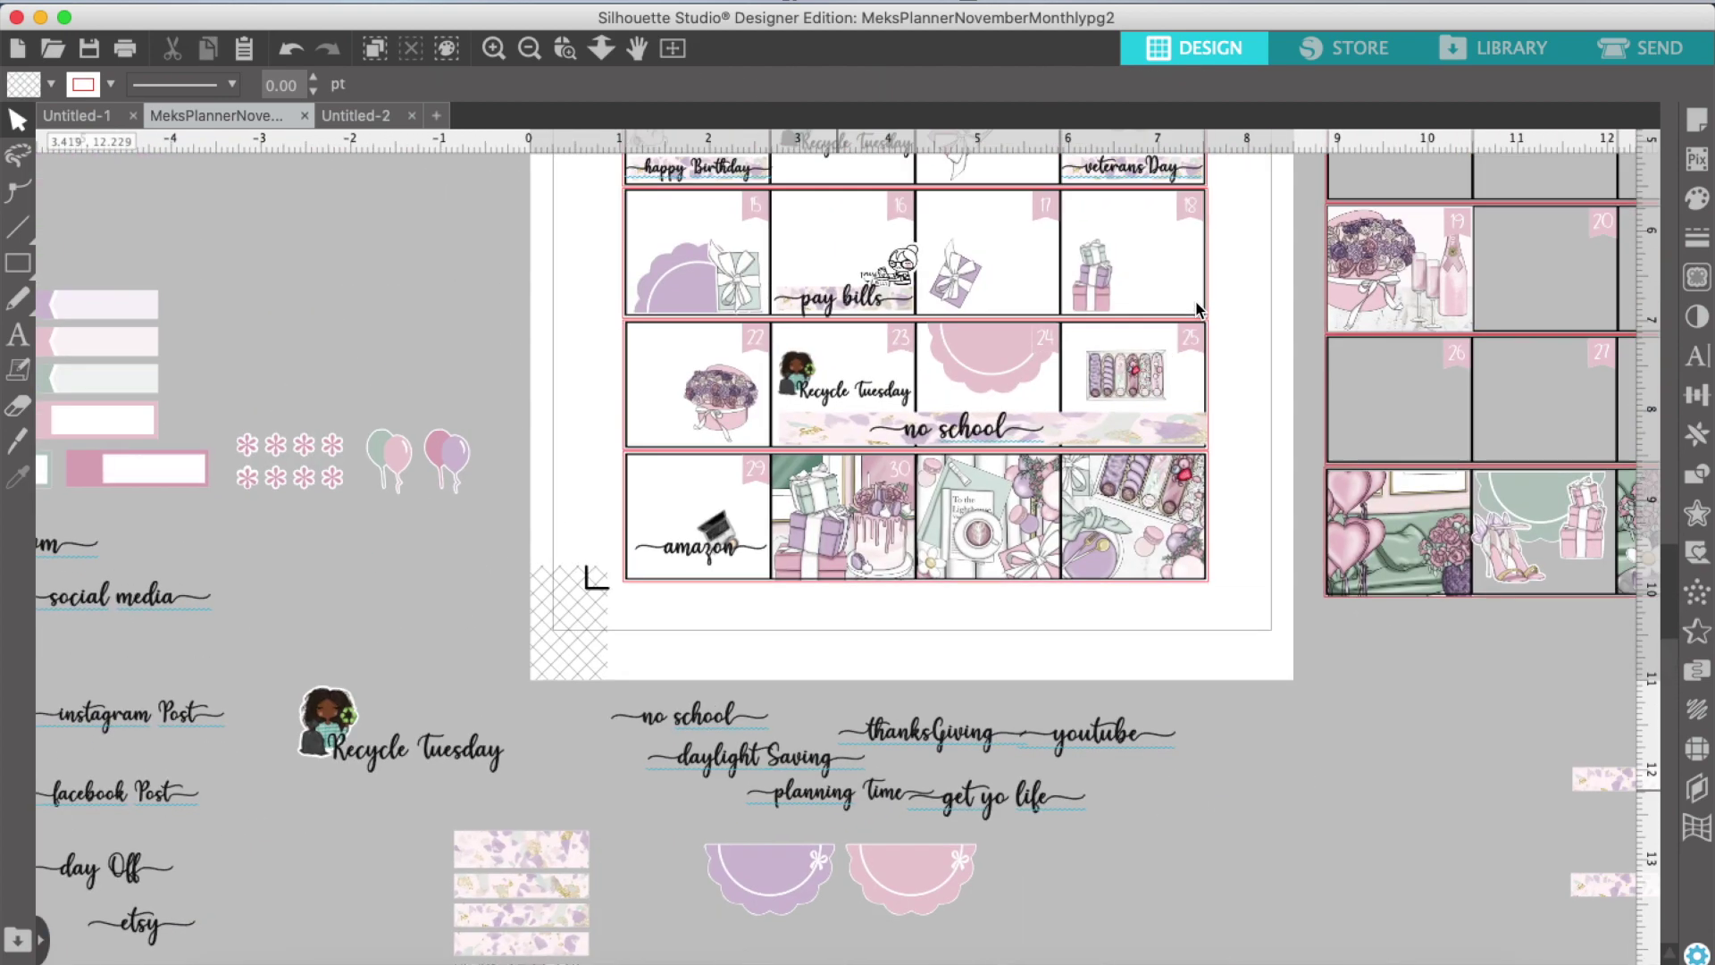
scroll(1197, 309, up, 3)
scroll(1197, 308, right, 3)
drag(625, 853, 363, 233)
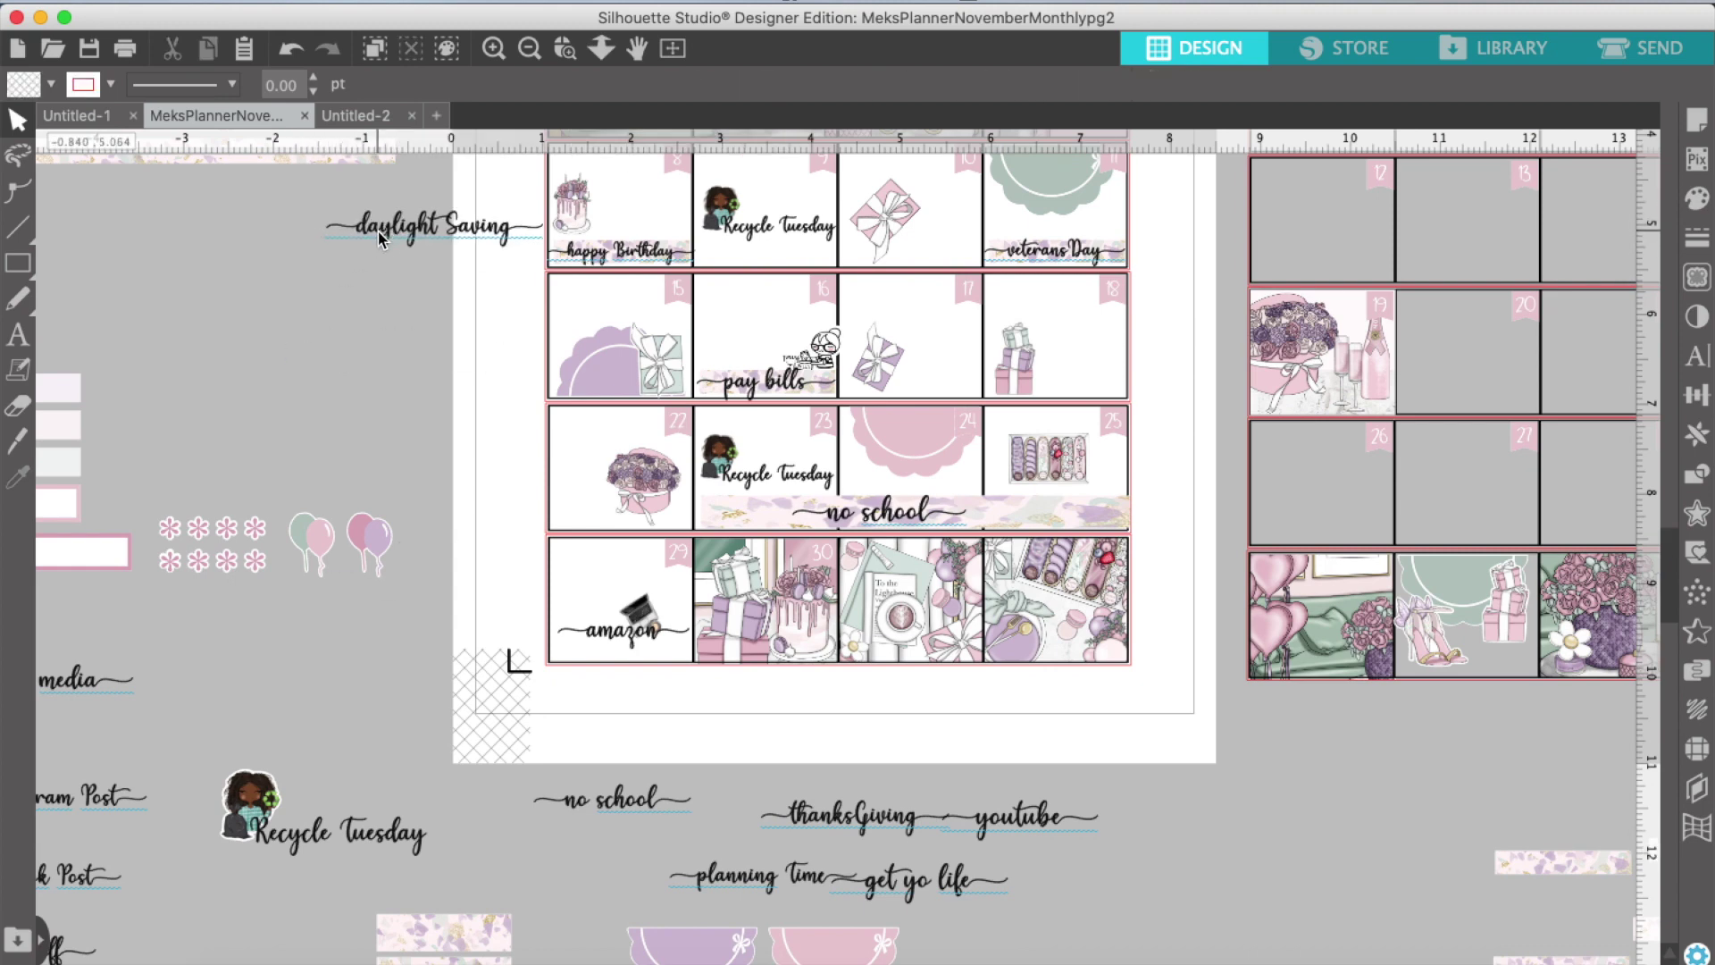
scroll(337, 430, up, 4)
drag(329, 411, 630, 279)
right_click(392, 385)
click(440, 882)
Step: Gather the remaining pulled-out script labels, the two scalloped stickers and a selection of decorative stickers beside the second page
drag(1061, 327, 1070, 324)
drag(620, 953, 758, 944)
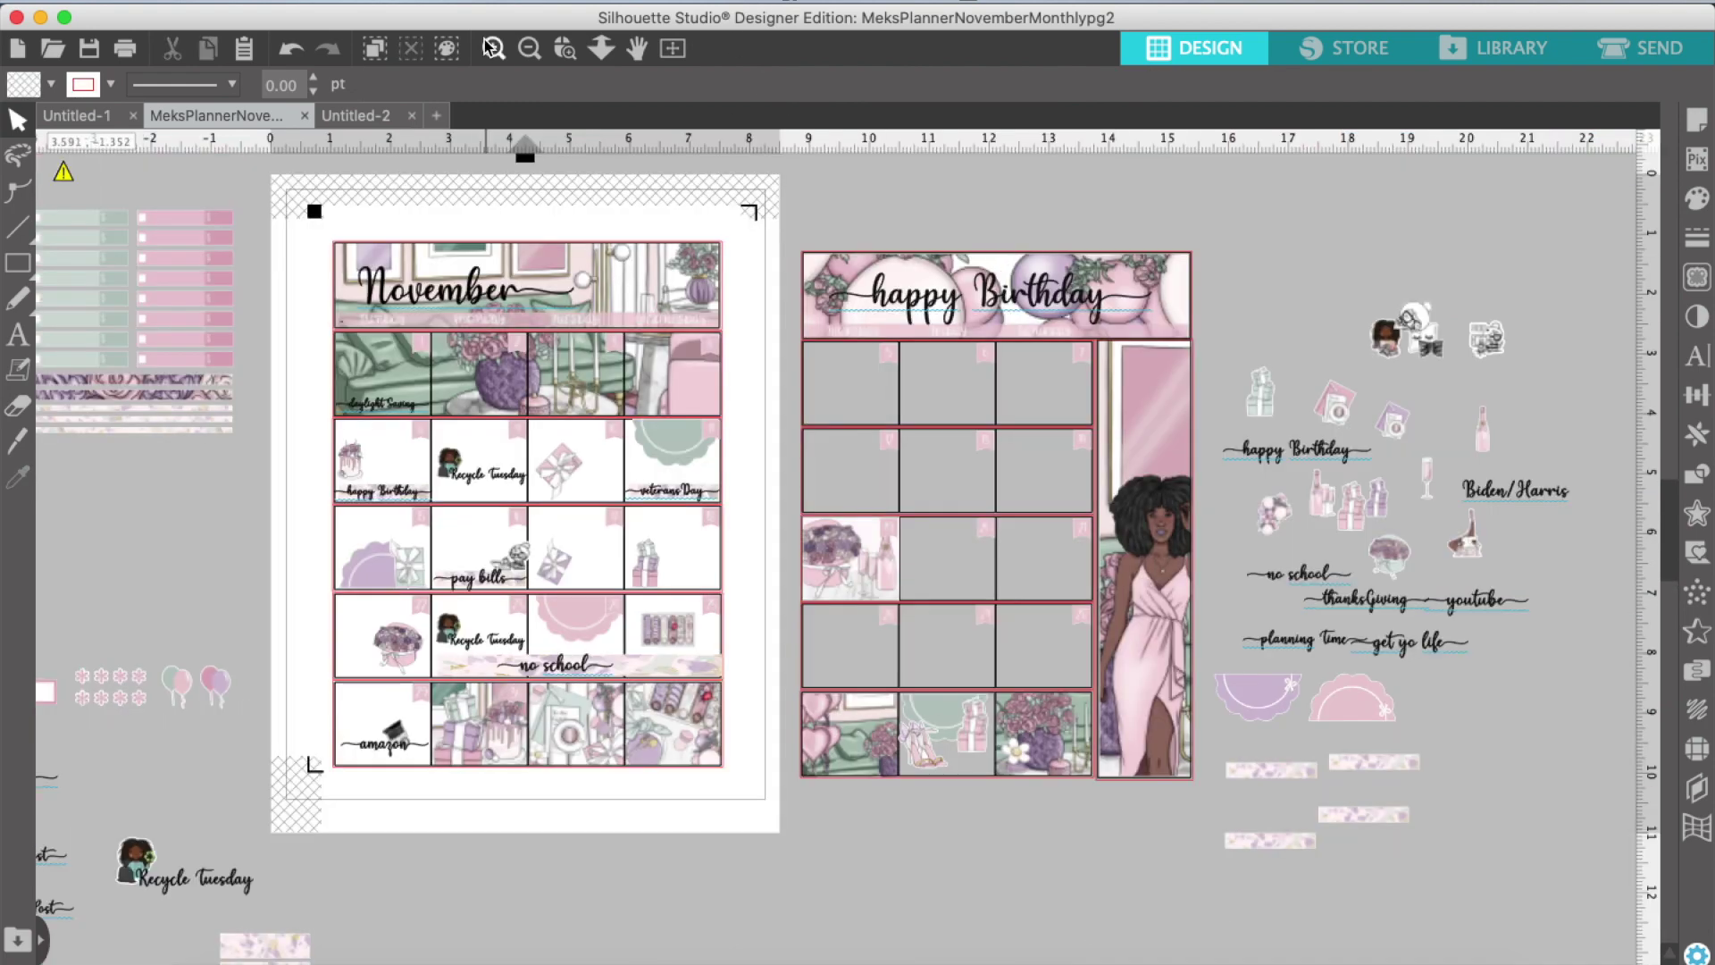
click(488, 47)
scroll(1087, 674, right, 3)
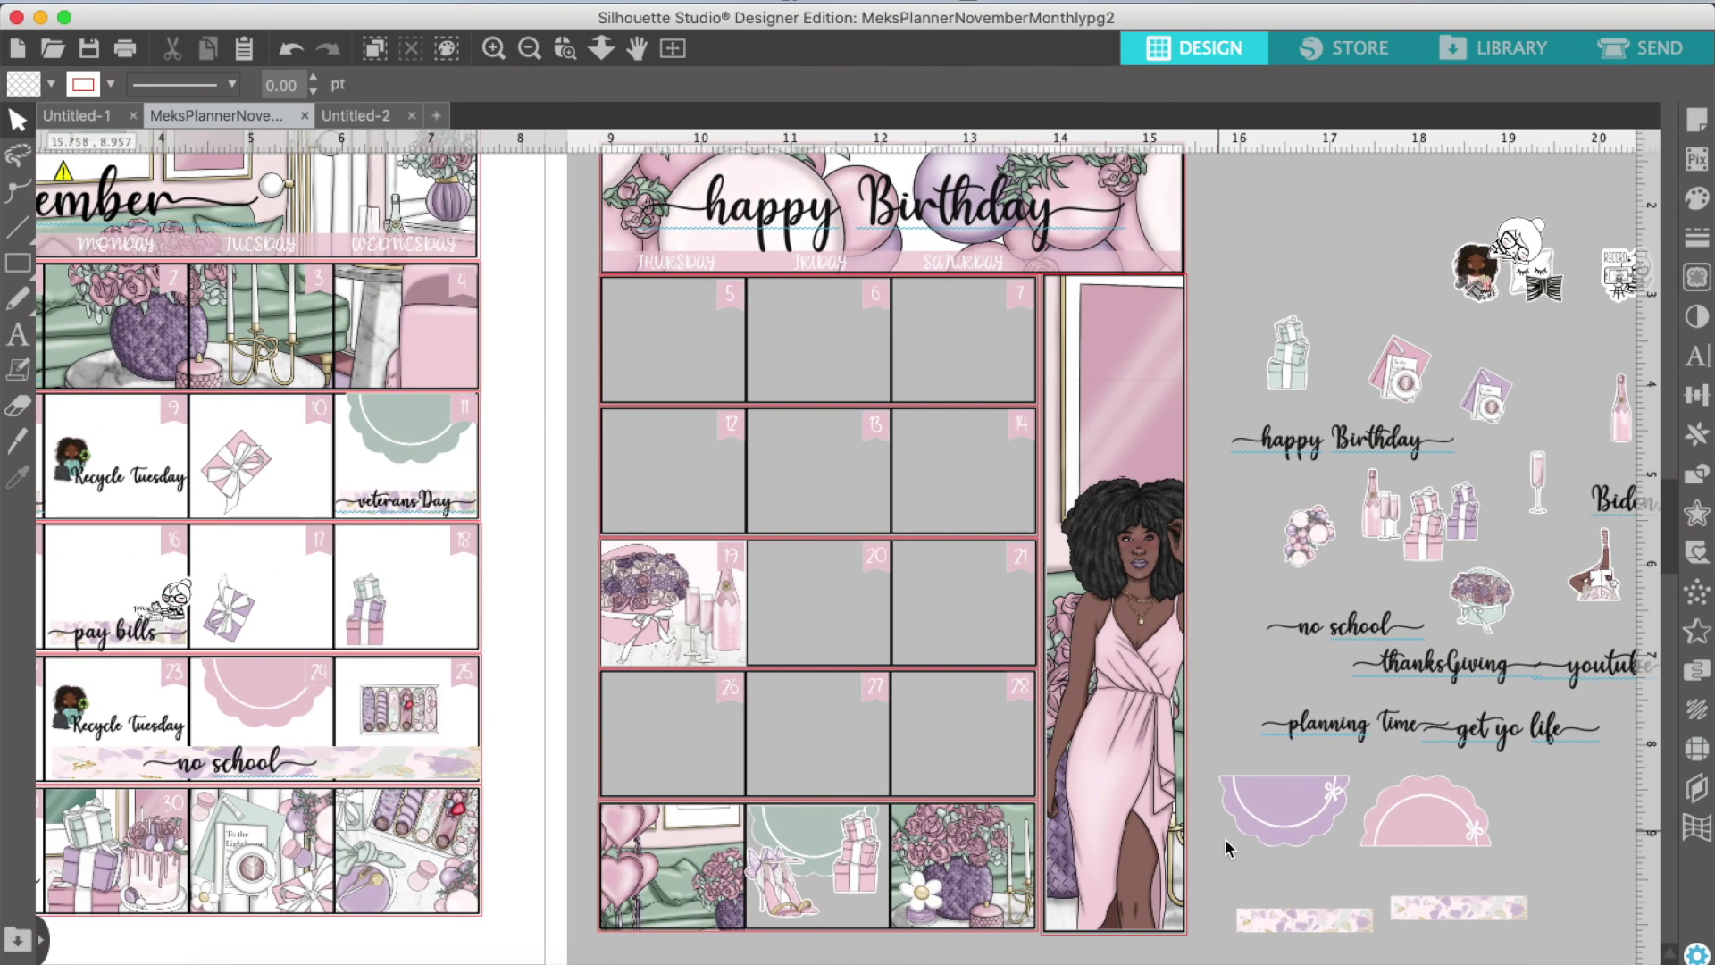
Step: Lay a floral washi strip along the bottom of the 26th's cell and bring a shrunken "thanksGiving" label to the front above it
drag(1273, 921, 637, 780)
drag(1436, 665, 704, 759)
drag(894, 735, 755, 780)
right_click(712, 755)
click(688, 877)
Step: Fit the 26th's washi strip to about 1.506 by 0.261 in and set the "thanksGiving" label on top of it
click(712, 755)
drag(594, 780, 616, 765)
click(651, 790)
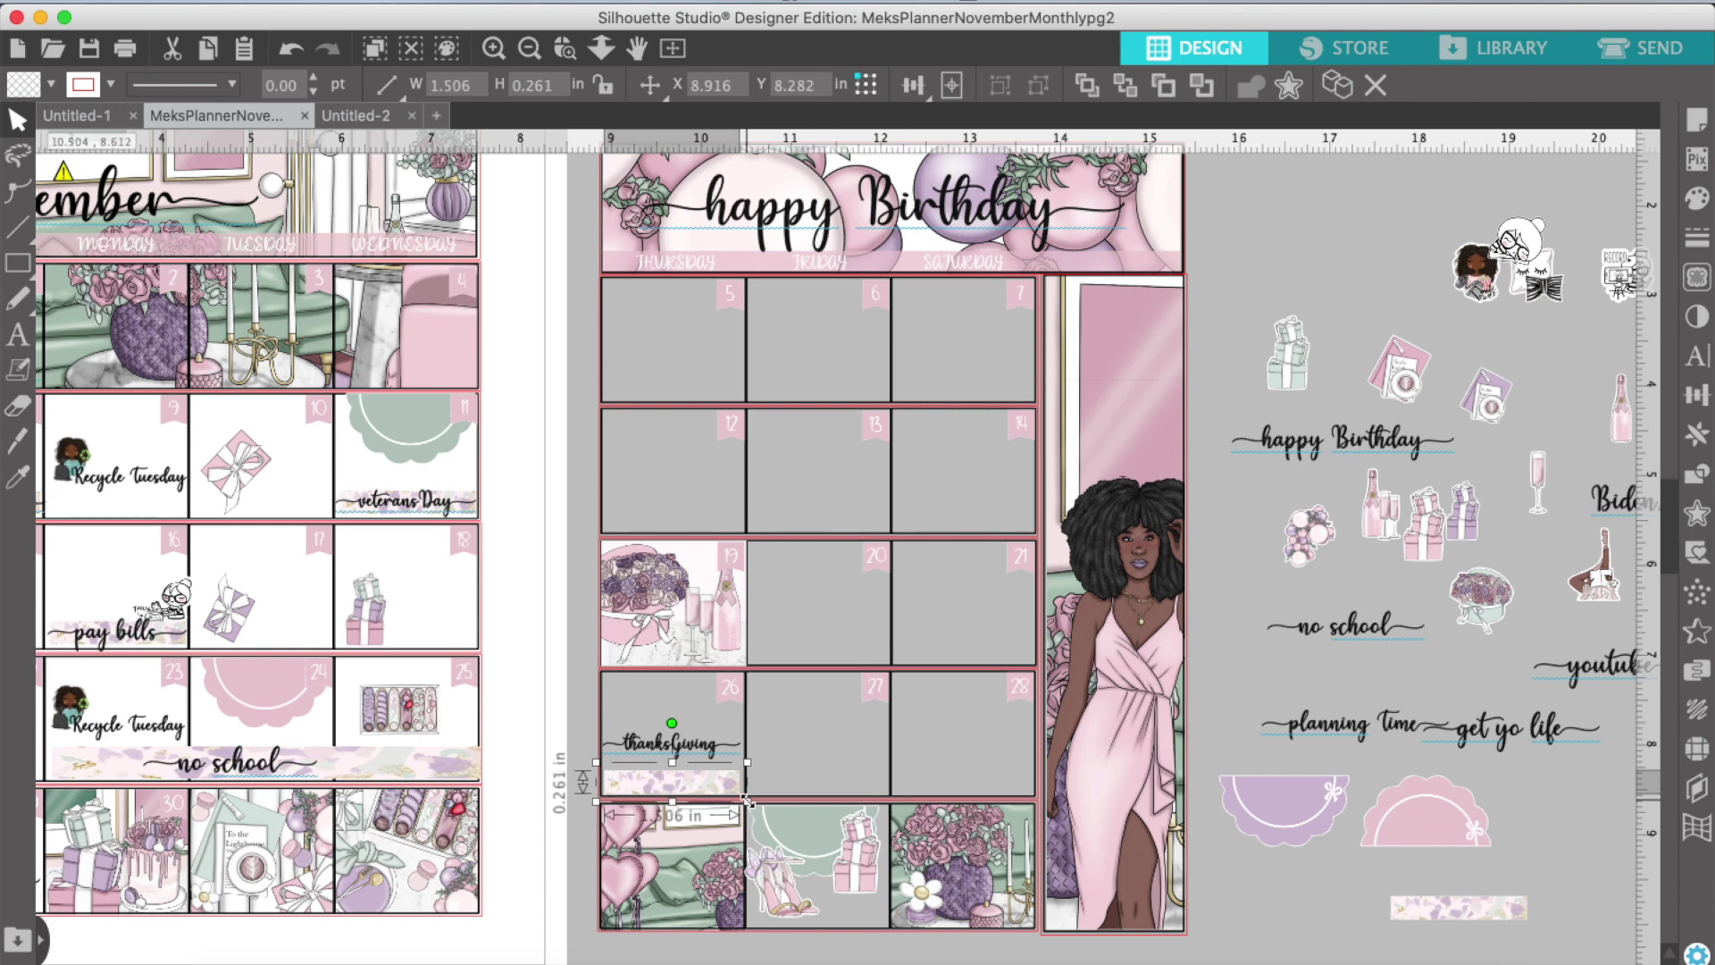
click(690, 753)
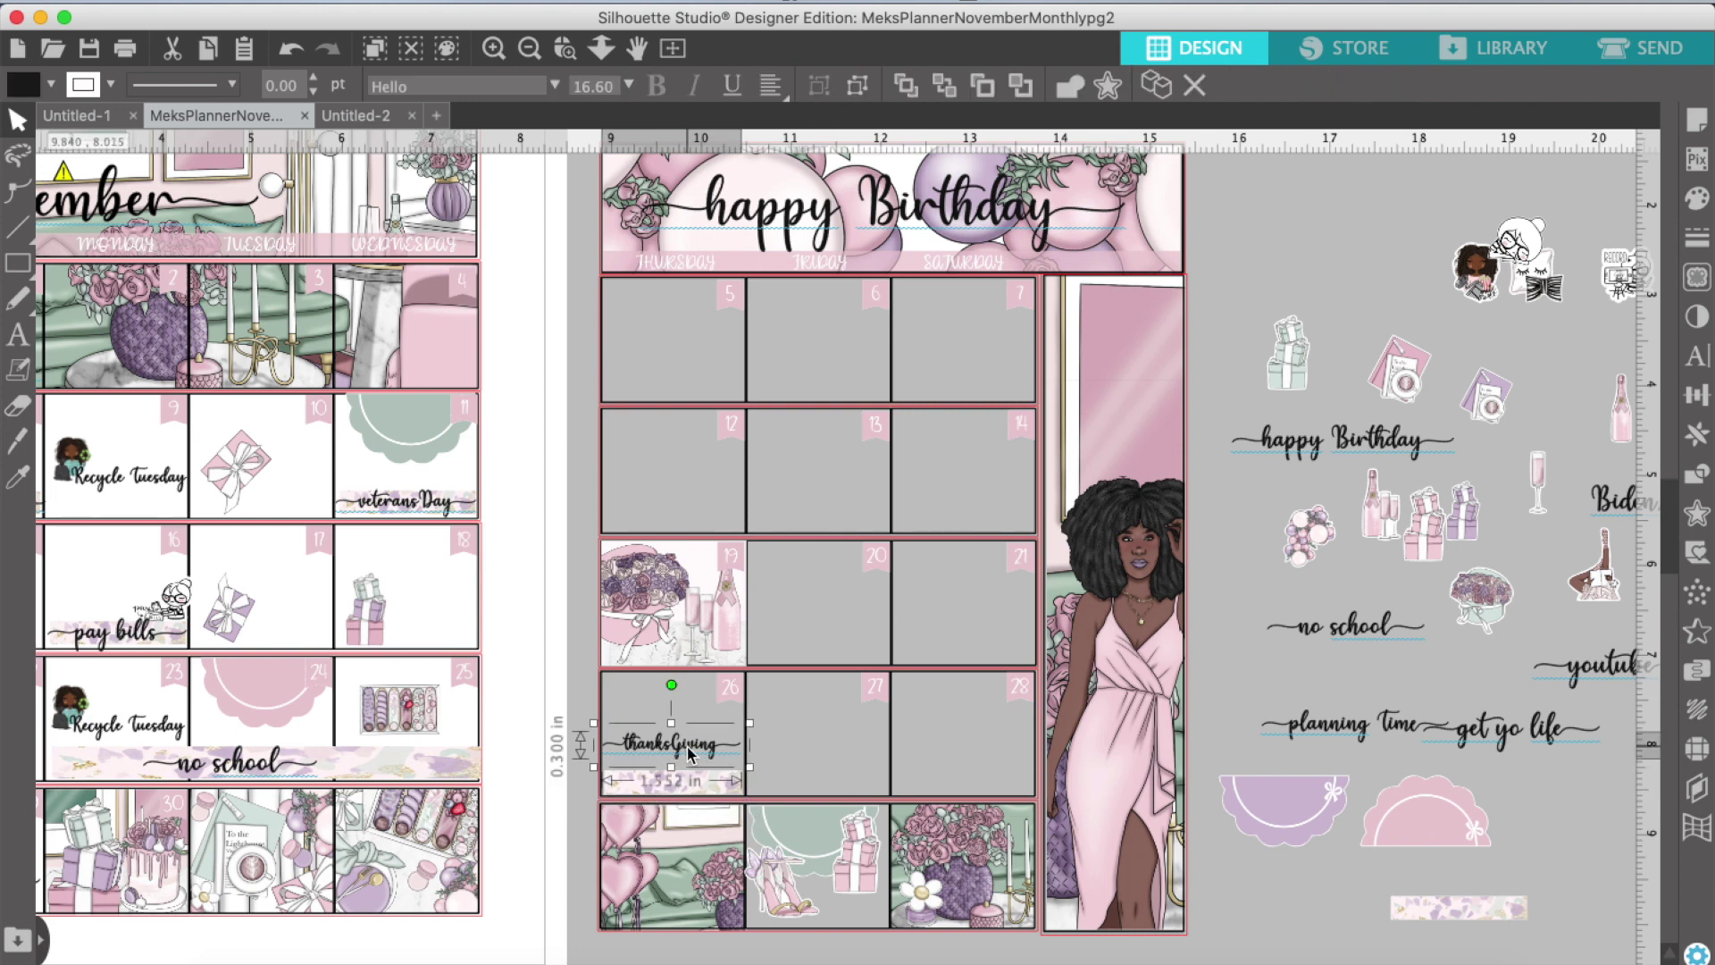
drag(680, 749, 682, 783)
click(800, 749)
Step: Place the champagne bottle sticker, tilted, and the champagne flute sticker above the "thanksGiving" label in the 26th's cell
double_click(1621, 411)
drag(1622, 411, 692, 712)
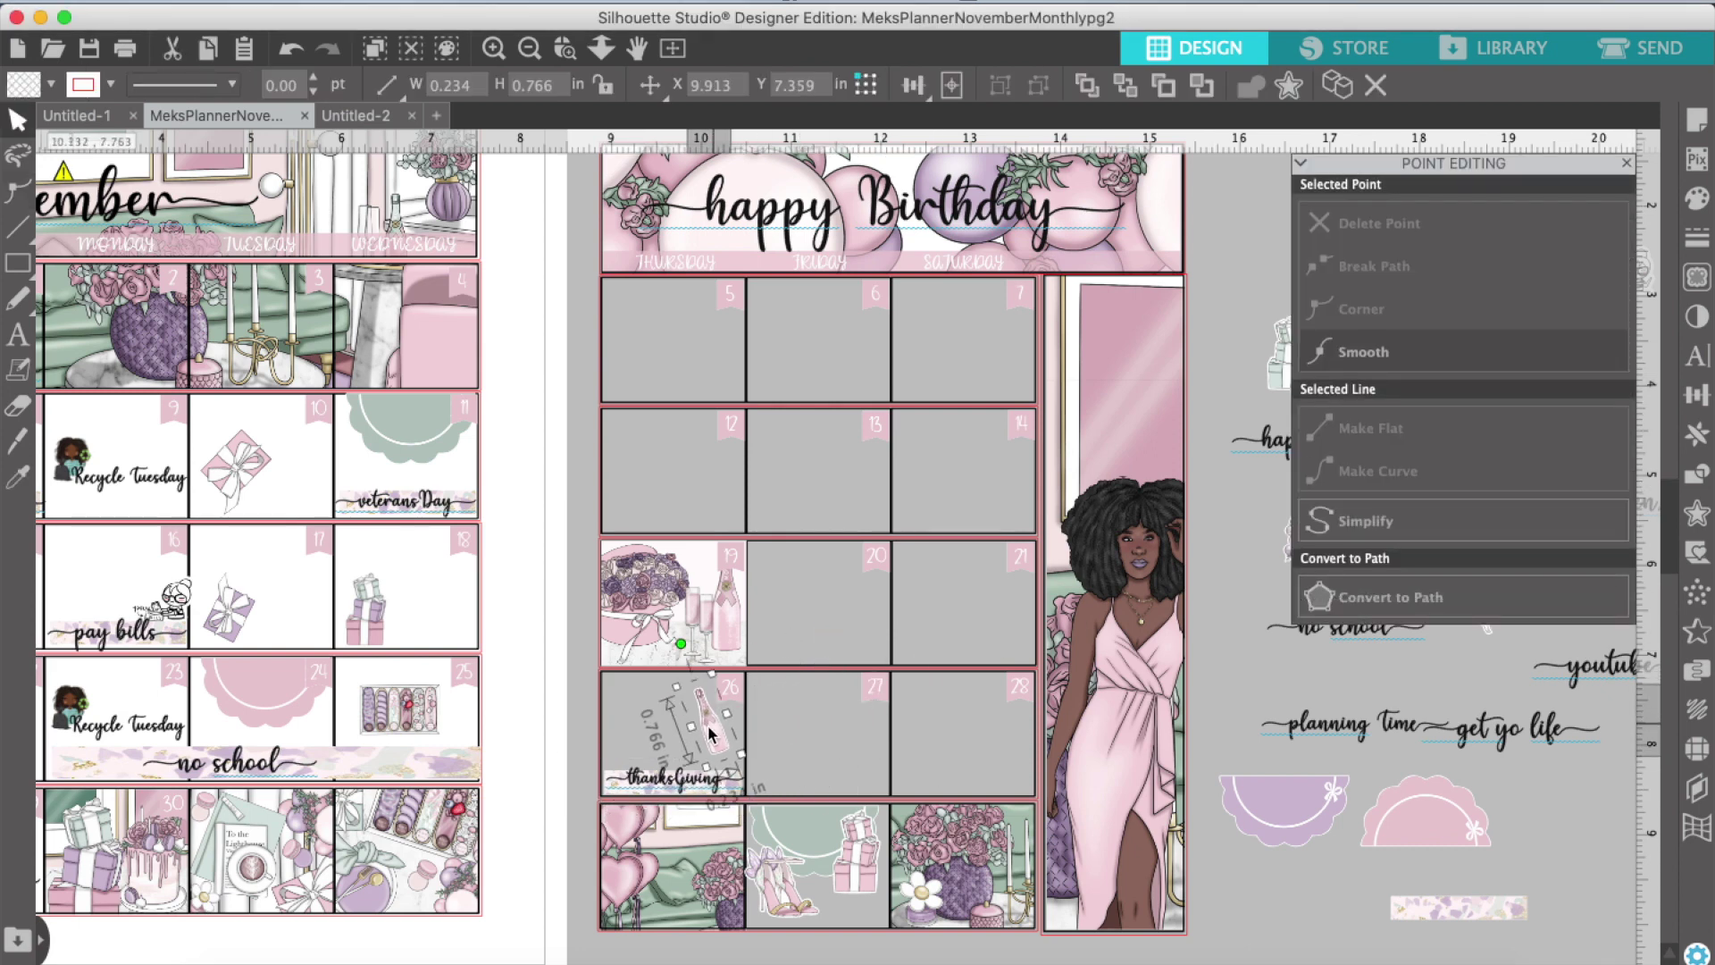
click(1538, 485)
drag(1136, 616, 632, 722)
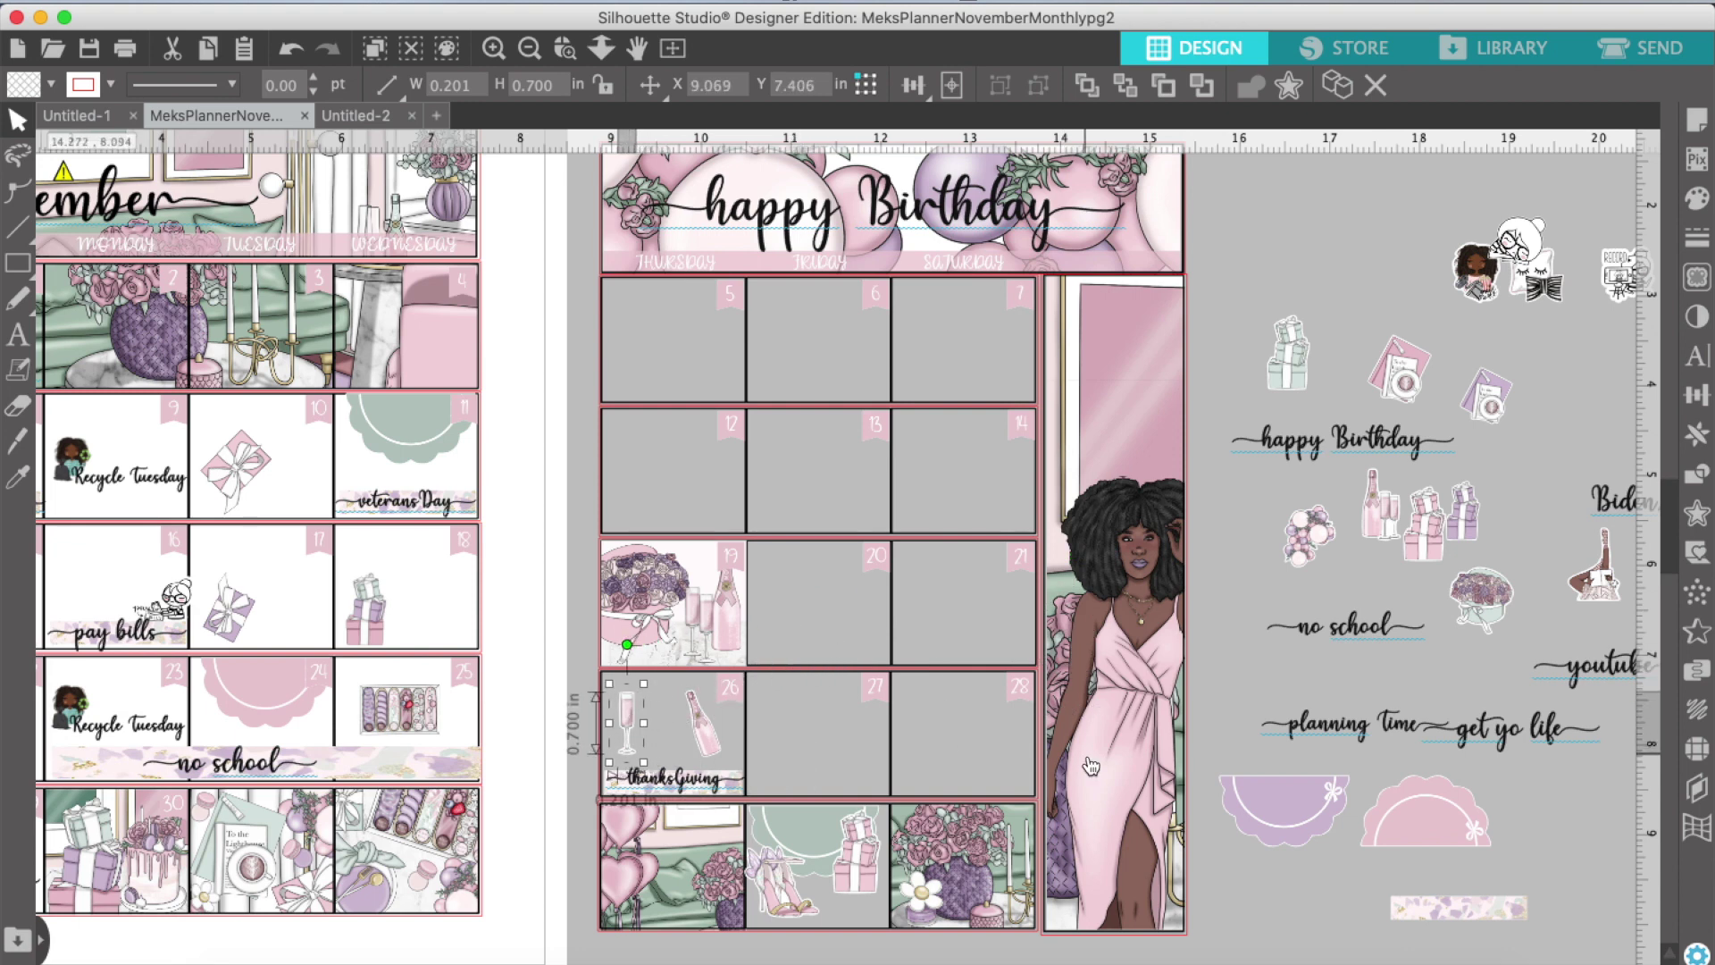
Step: Lay a floral washi strip along the bottom of the 27th's cell and a duplicate of it along the 28th's
drag(1448, 916, 805, 790)
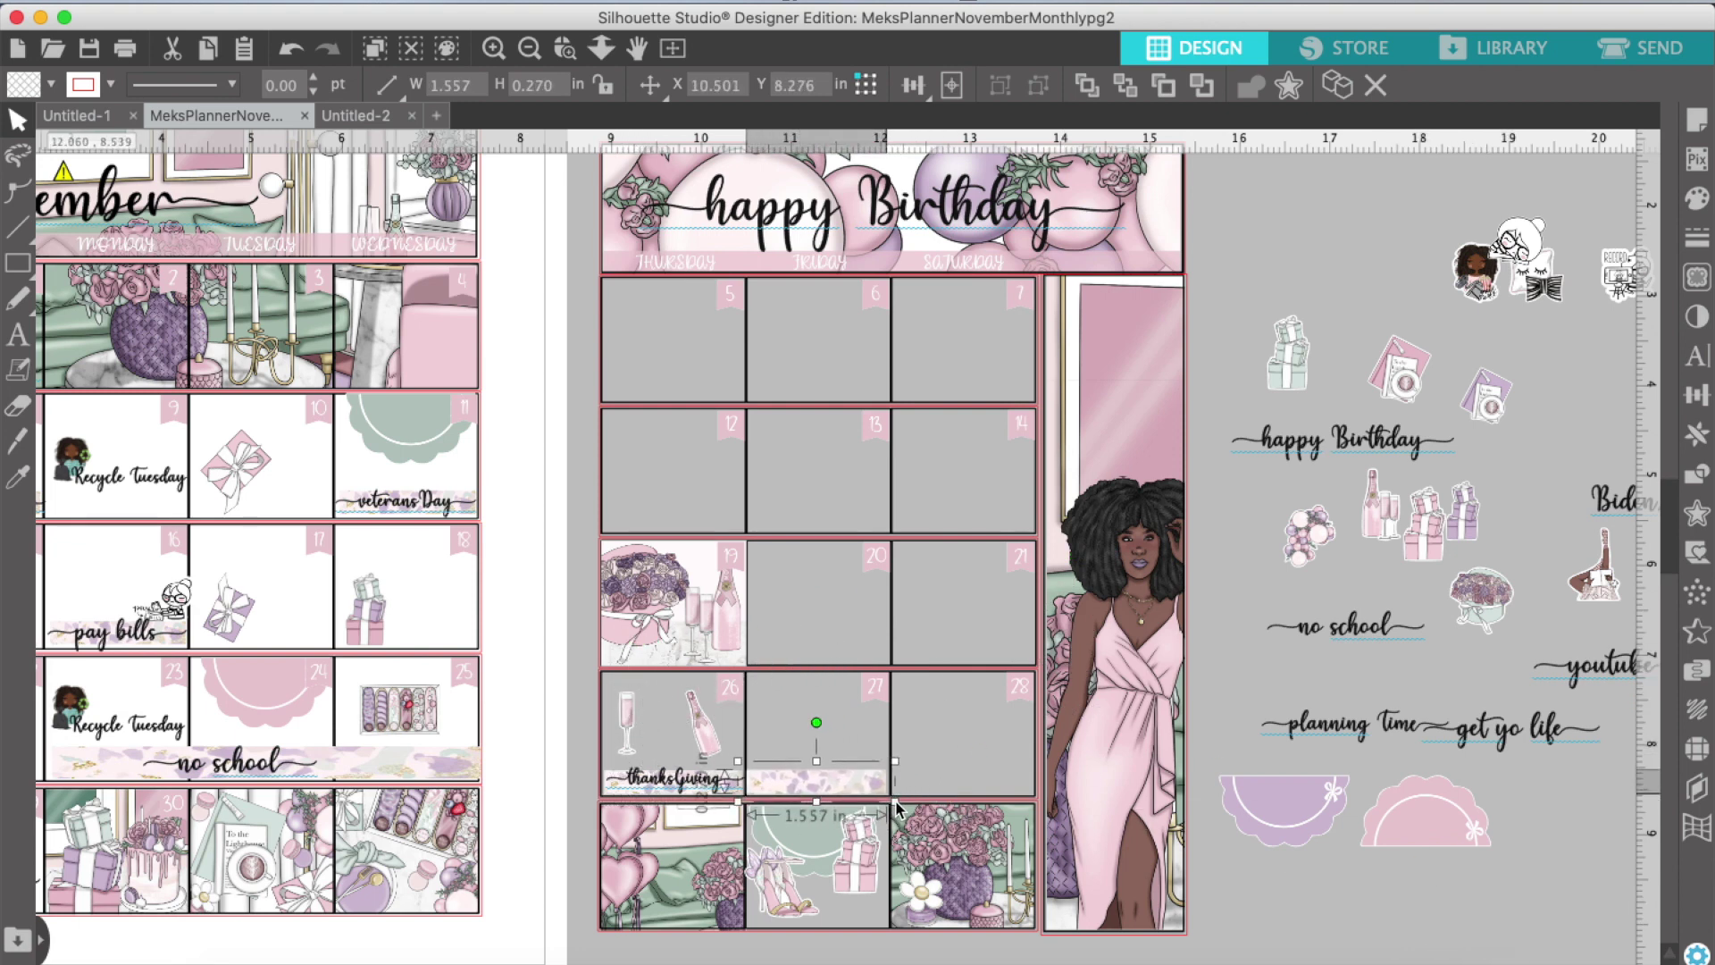
right_click(818, 790)
click(804, 786)
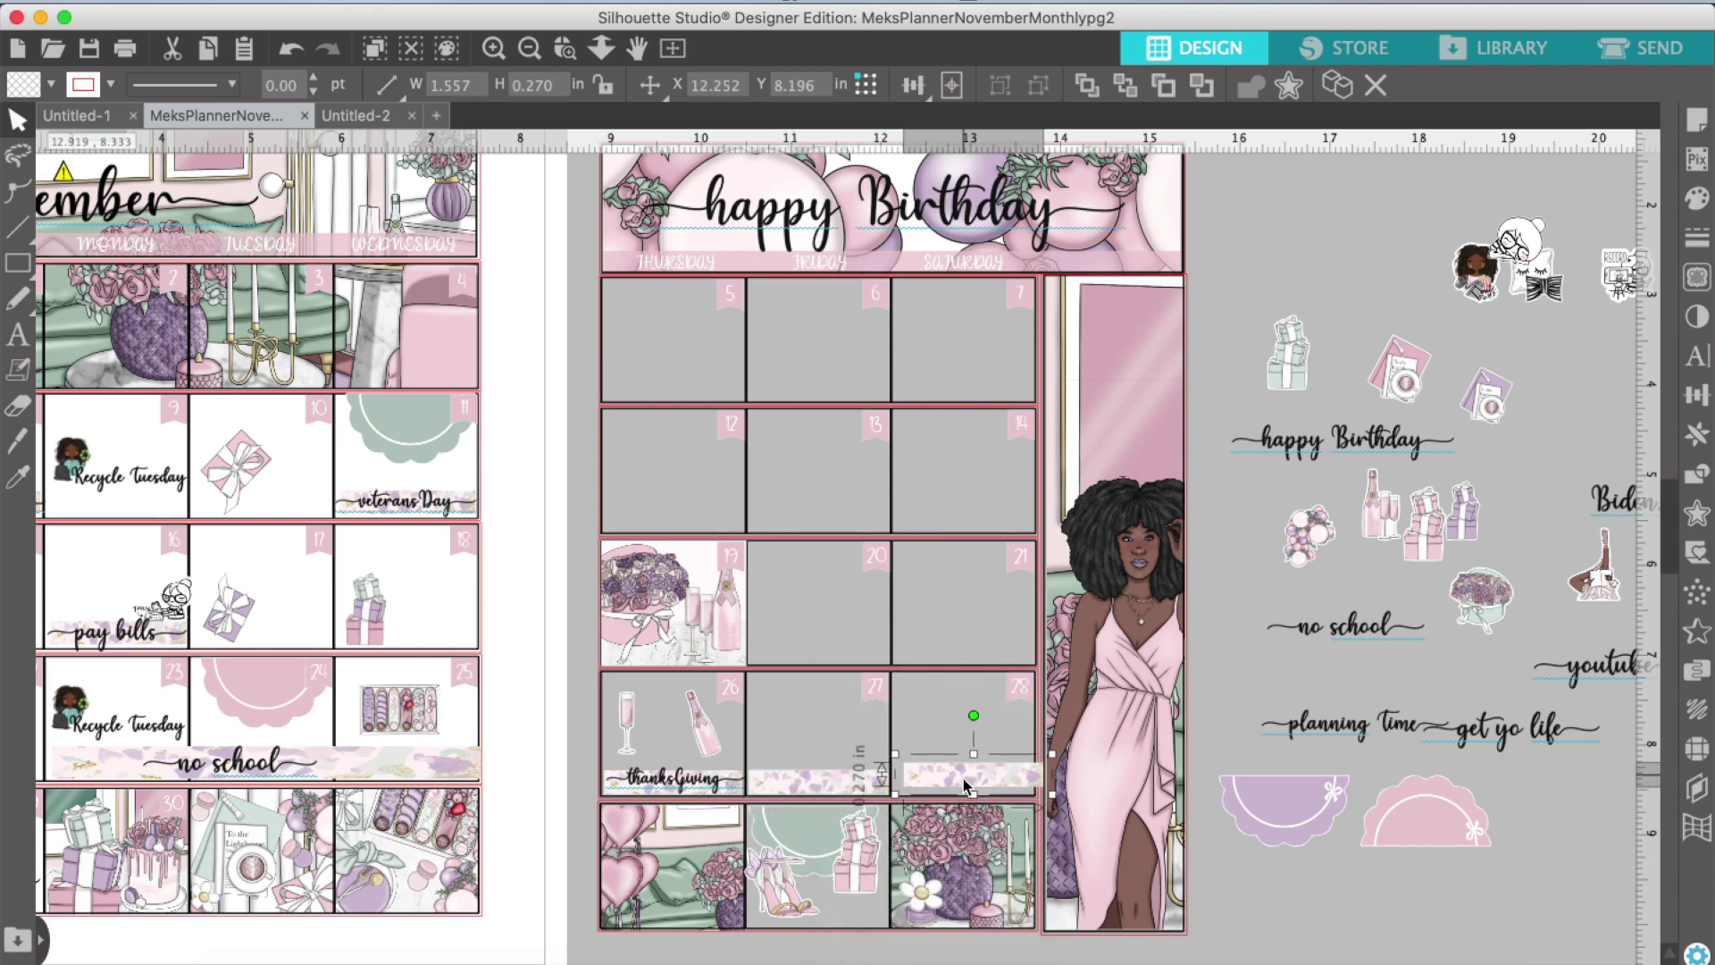
Step: Place the curly-haired popcorn girl sticker in the lower corner of the 27th's cell, in front of the washi strip
drag(1474, 270, 854, 759)
right_click(854, 759)
scroll(871, 786, down, 5)
click(891, 815)
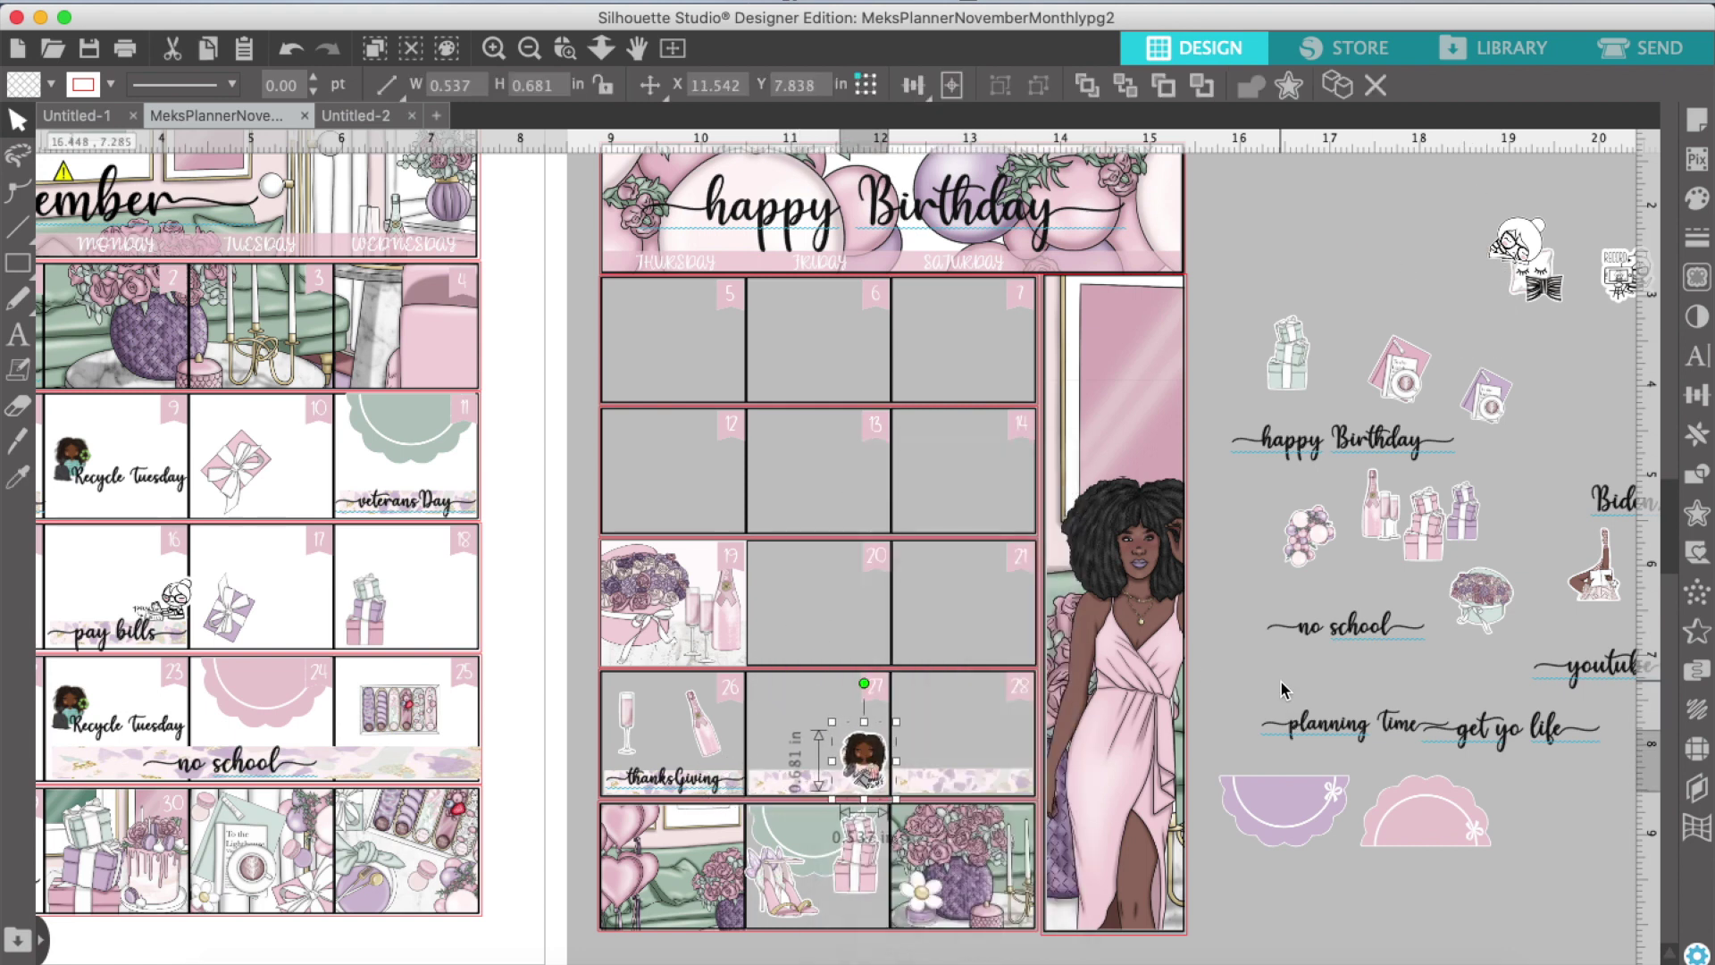
Step: Add the purple invitation sticker near the top of the 27th's cell and the lounging-figure sticker in front of the washi strip
click(1488, 406)
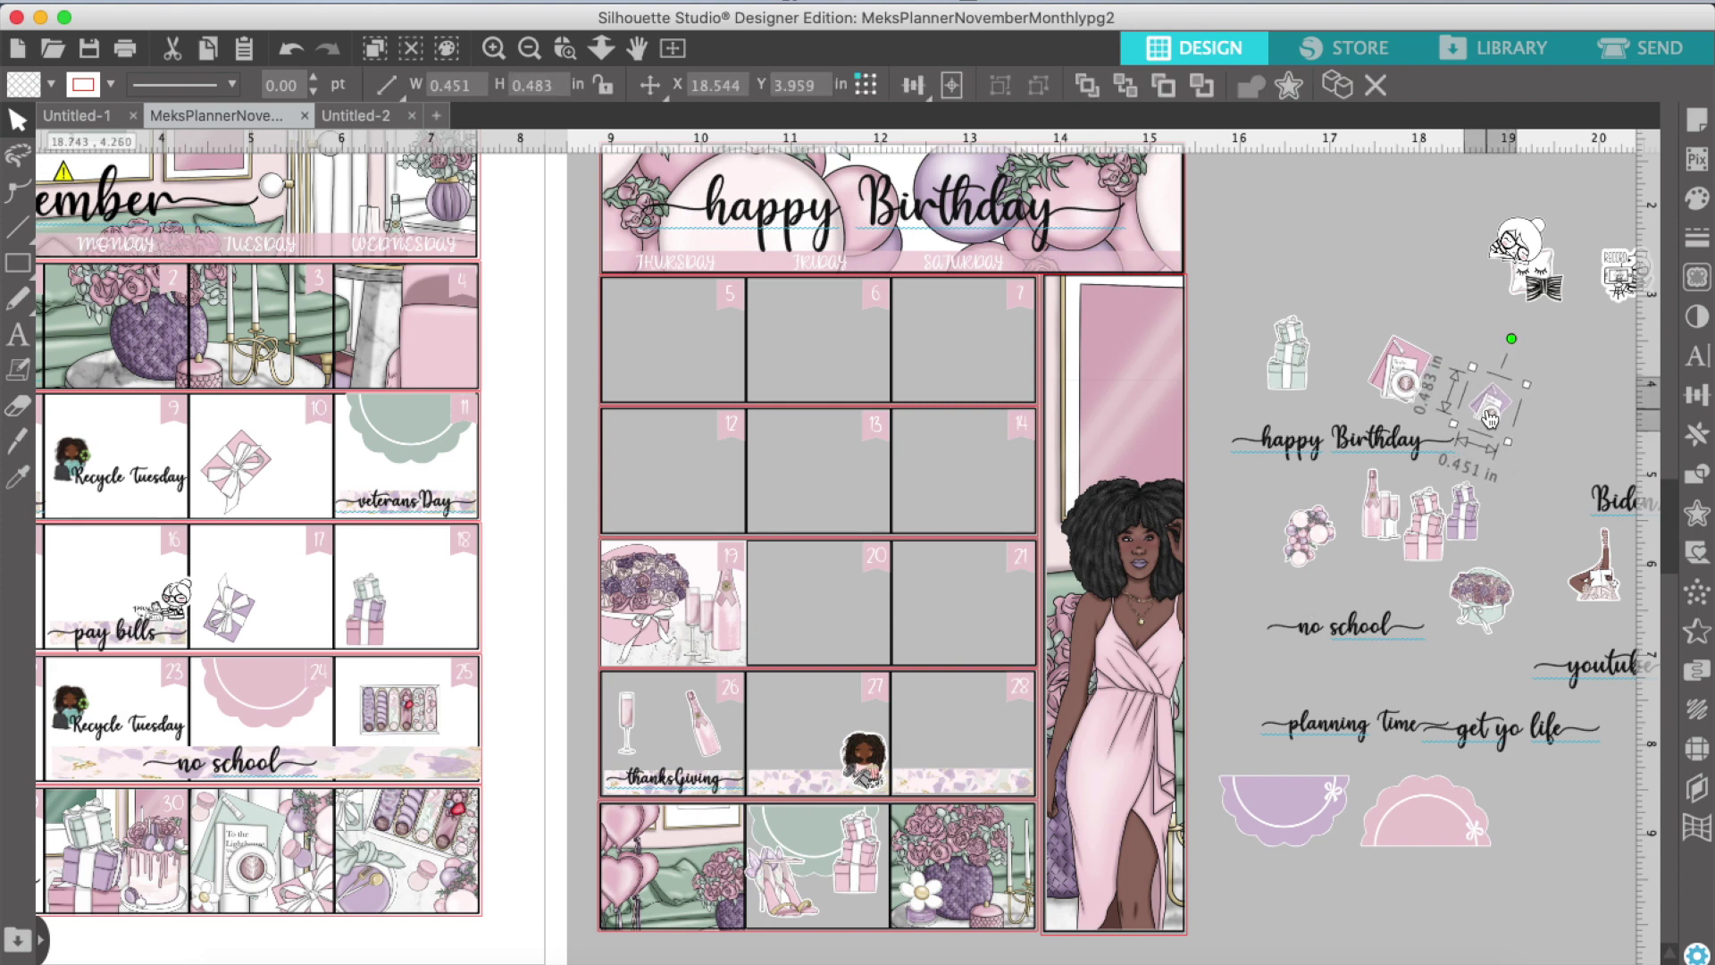
drag(1488, 416, 817, 710)
click(1595, 588)
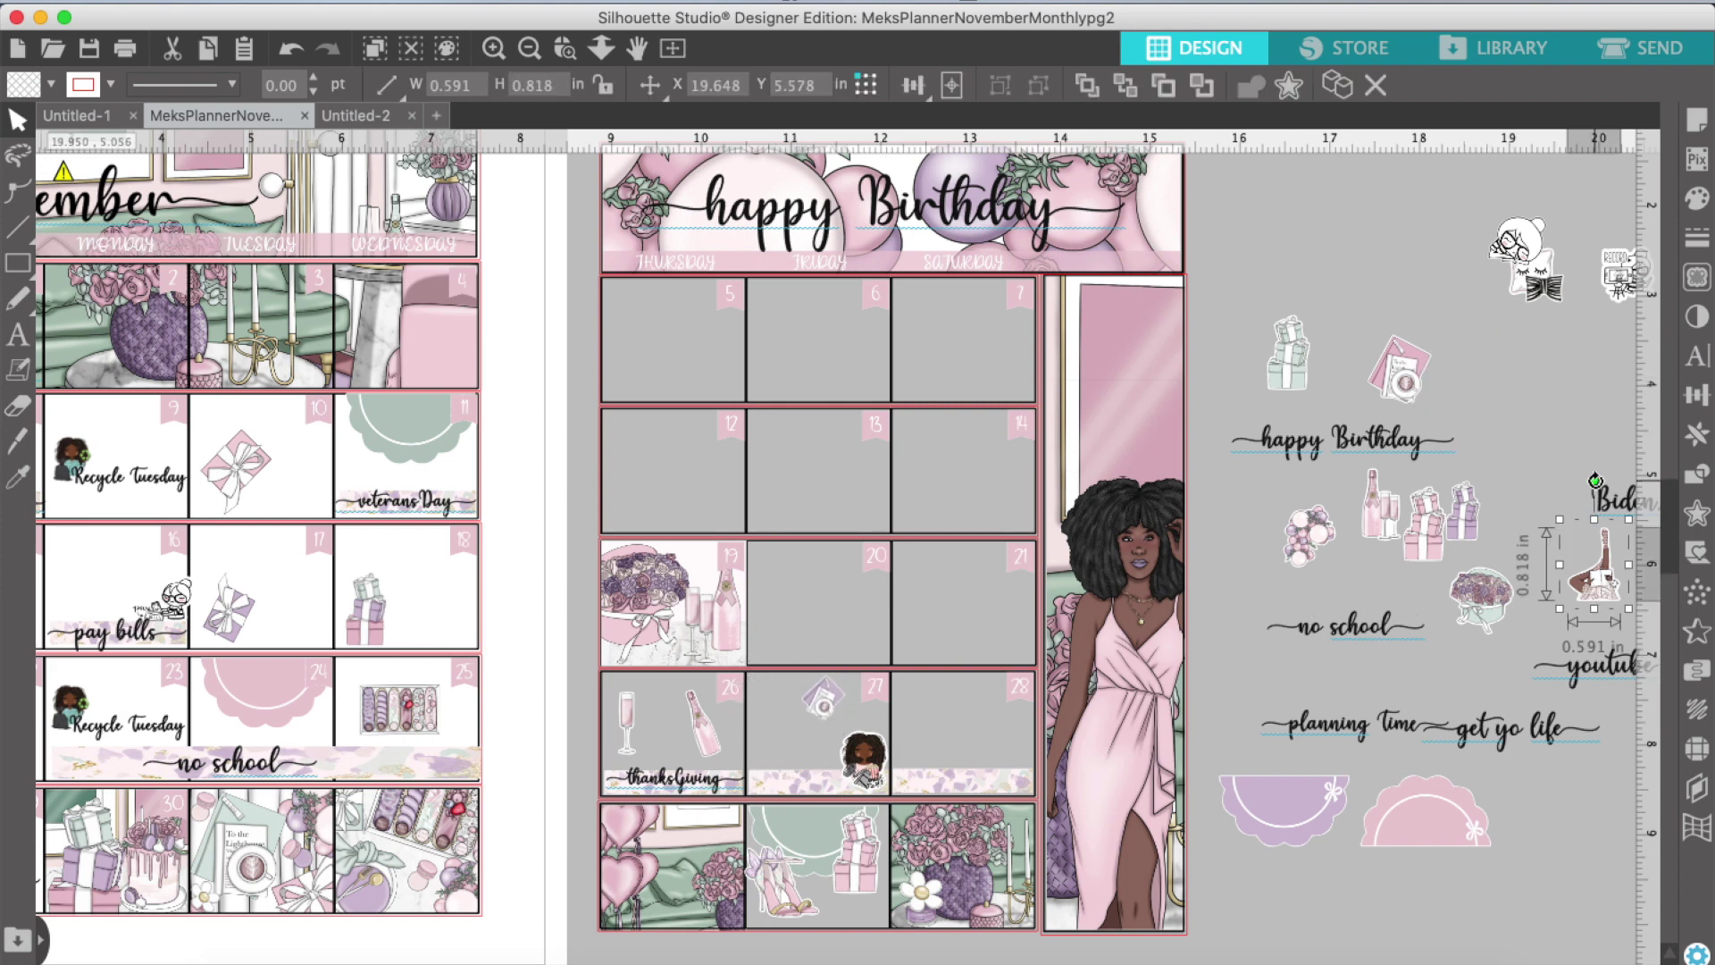
drag(1568, 573, 774, 745)
right_click(773, 745)
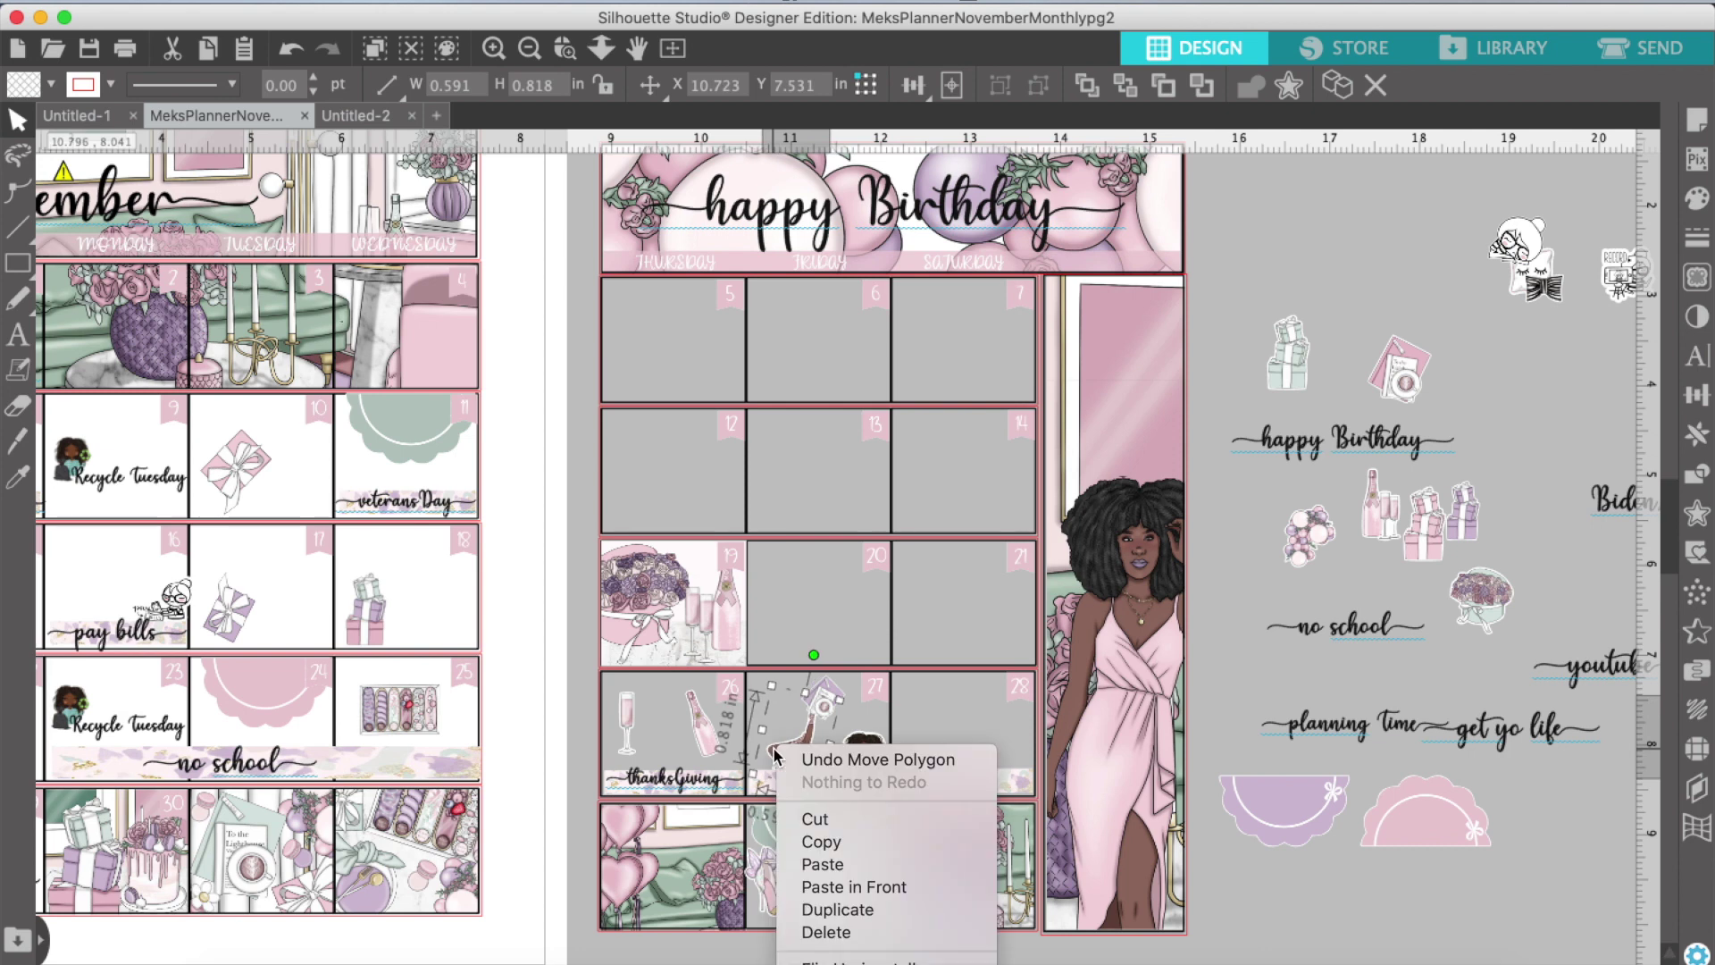
click(853, 876)
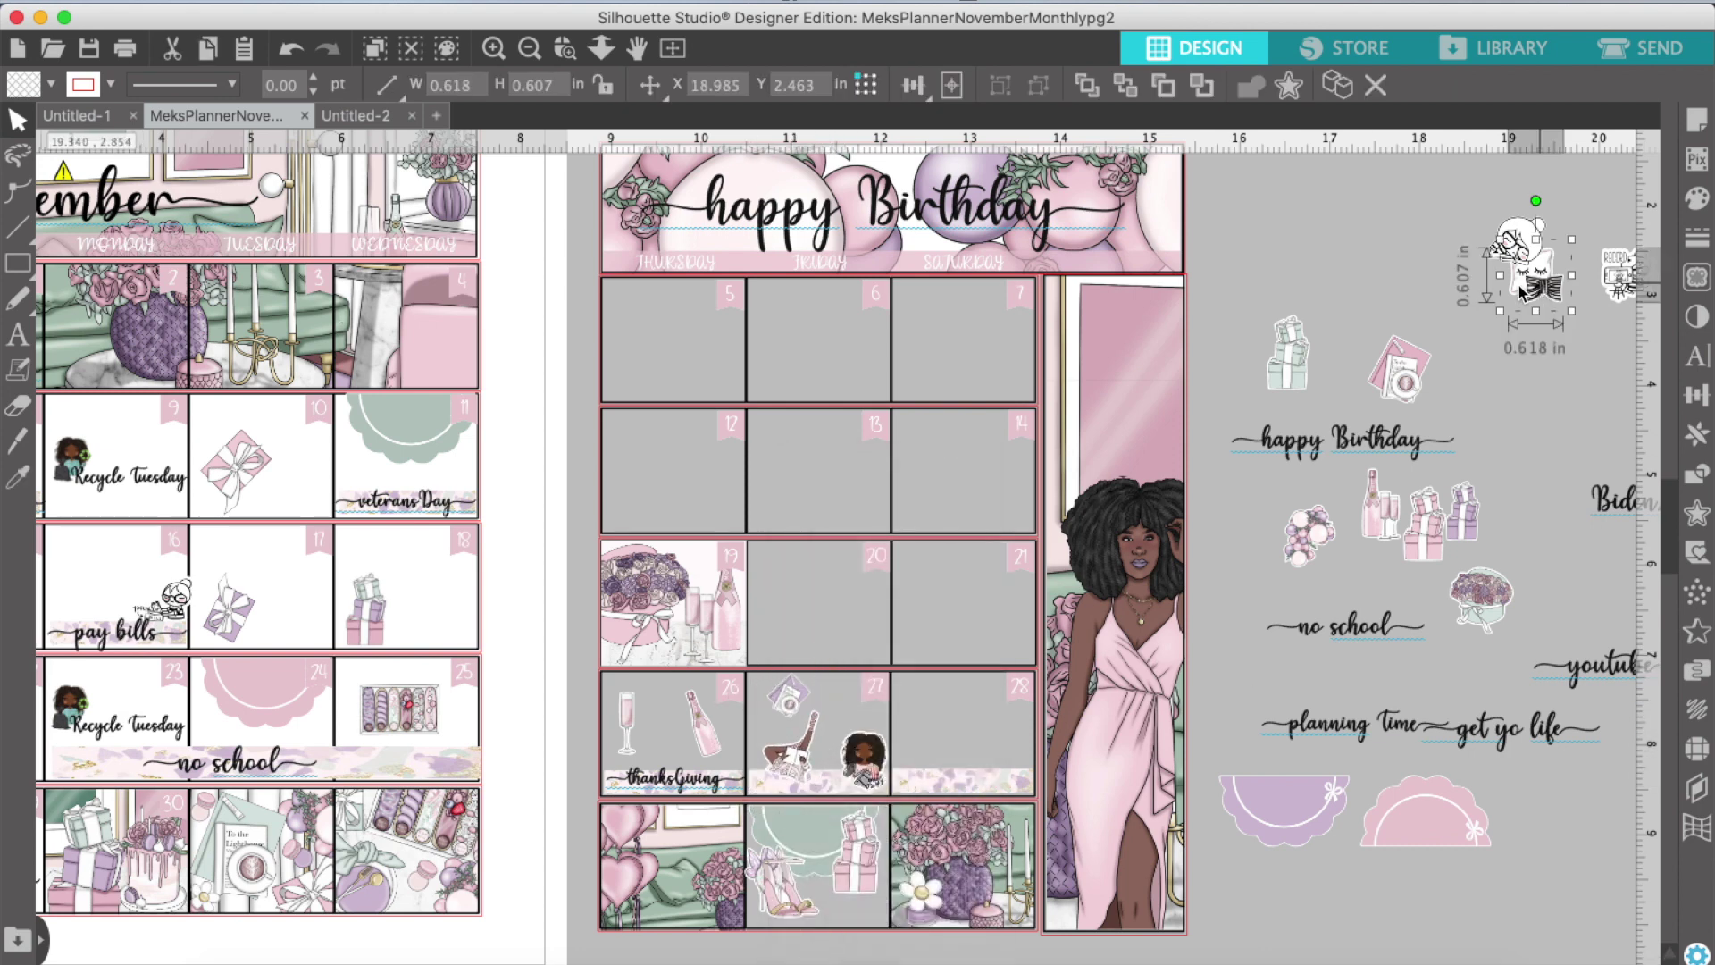
Step: Place the glasses girl and sleepy pillow stickers together in the 28th's cell, in front of the washi strip
drag(1525, 239, 933, 741)
right_click(1405, 266)
click(1502, 638)
click(1474, 393)
right_click(952, 737)
scroll(1429, 717, down, 1)
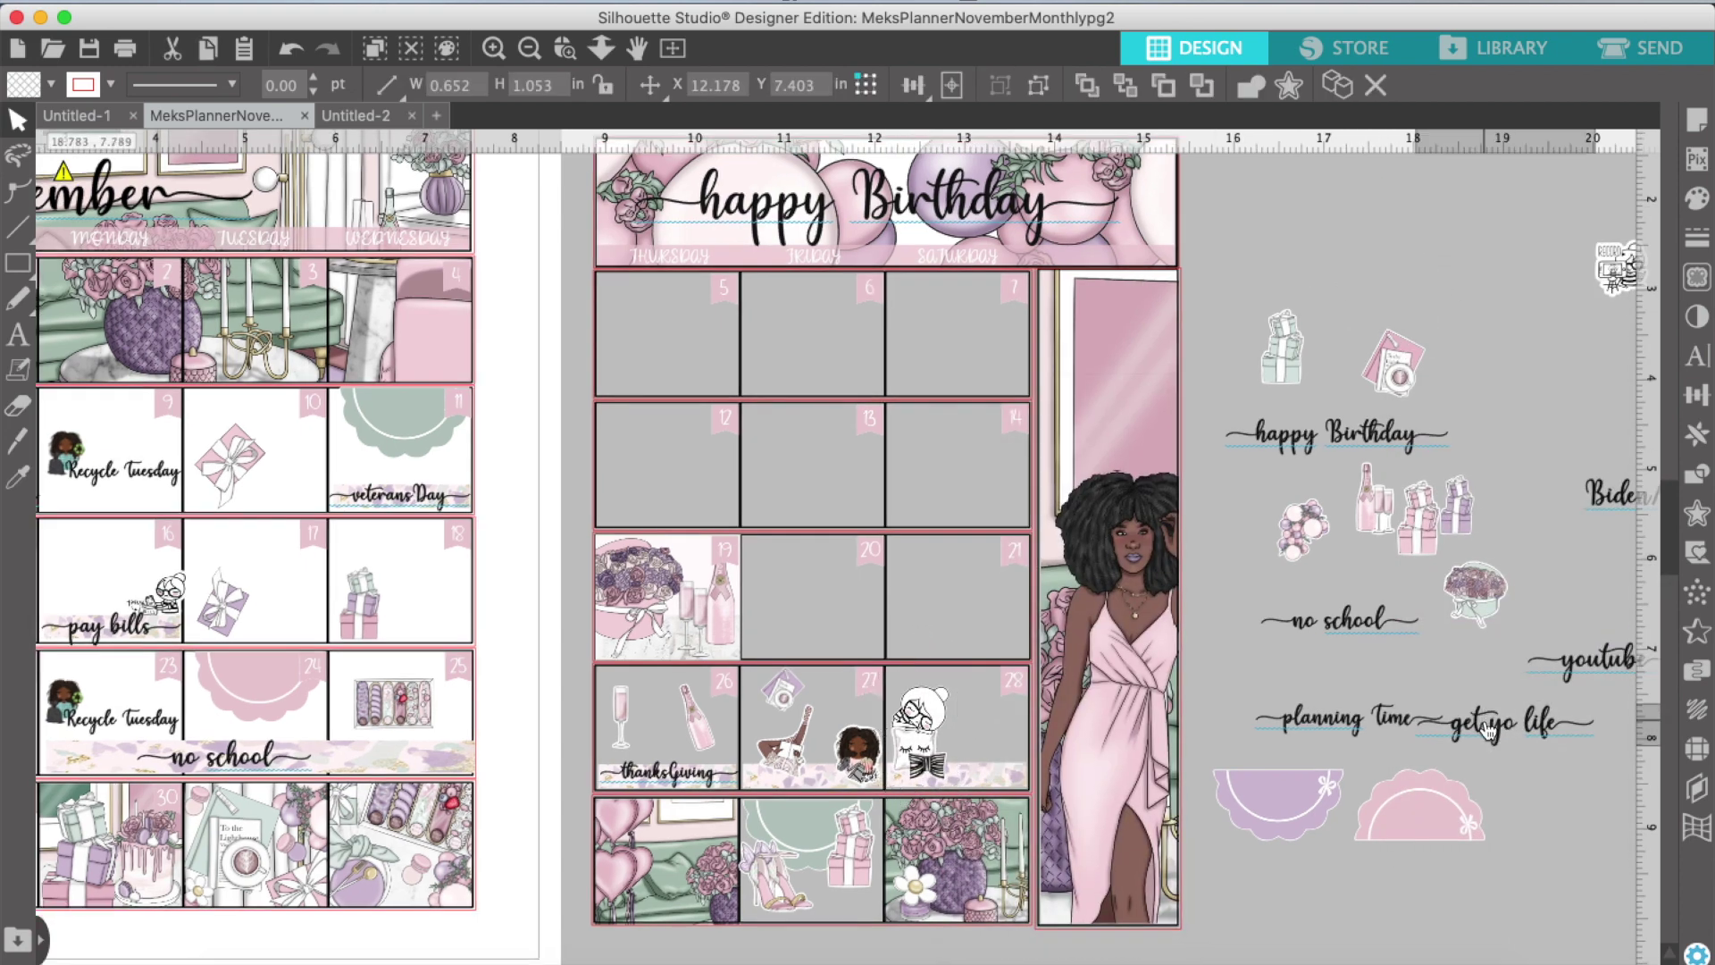
Step: Move the "get yo life" label into the 28th's cell, bring it to the front and shrink it to fit beside the pillow sticker
drag(1484, 720, 993, 740)
right_click(992, 740)
click(1106, 957)
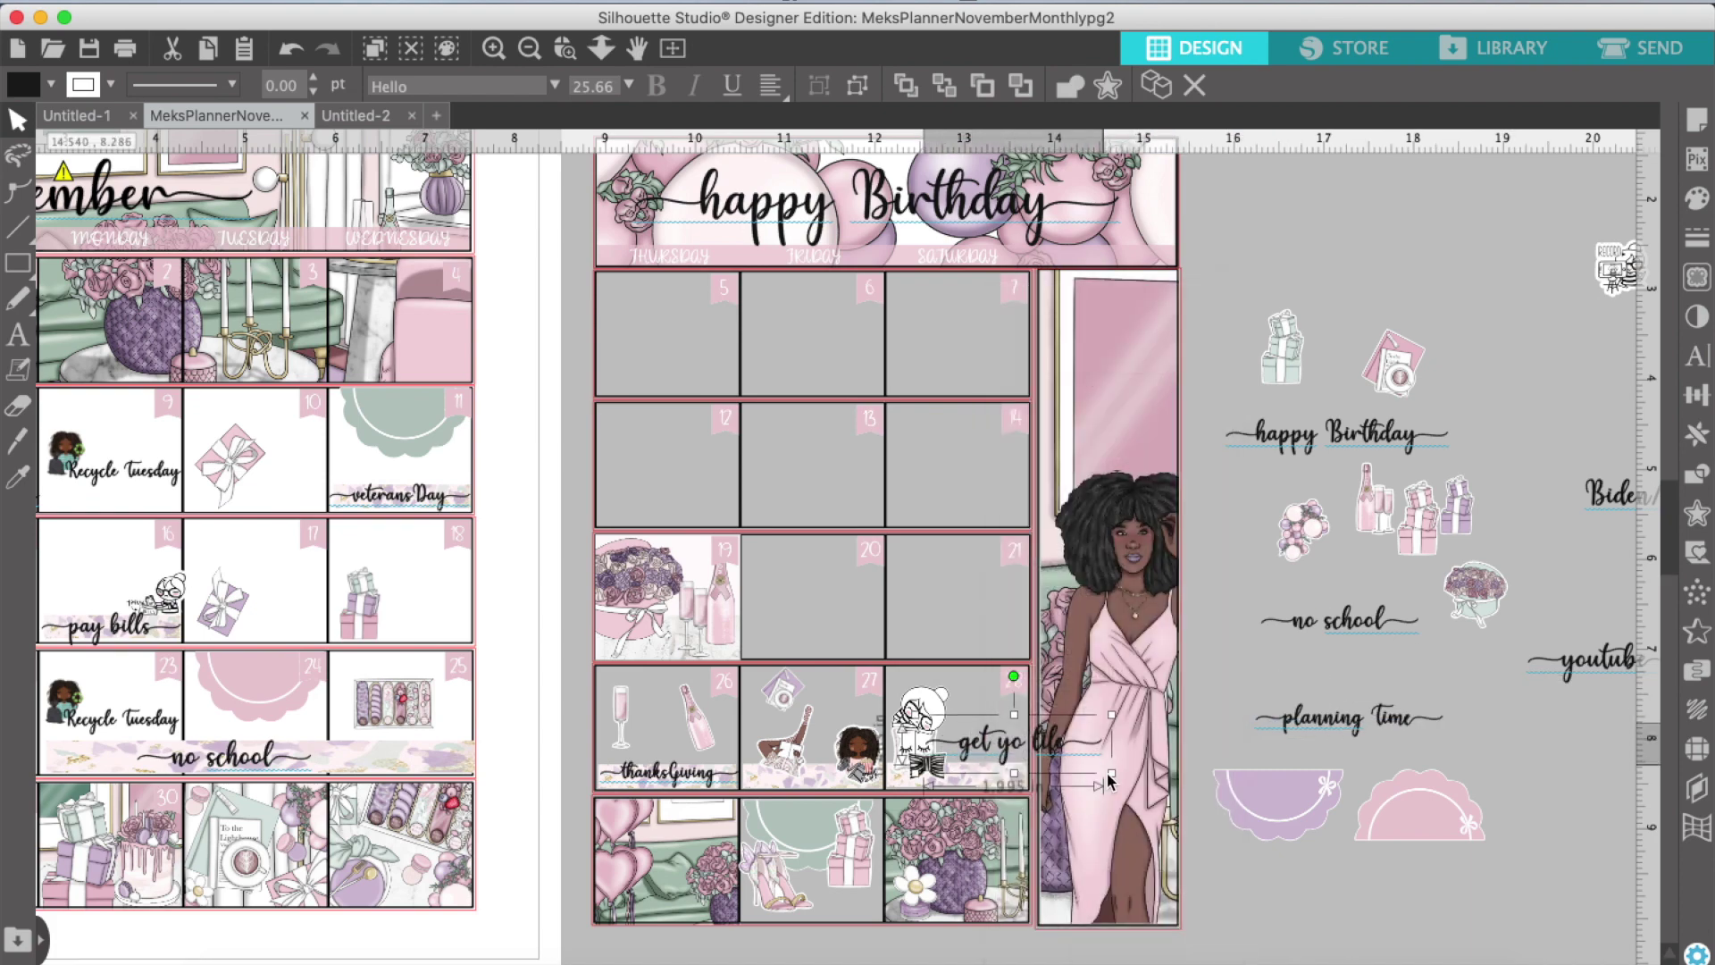
drag(1110, 770, 978, 751)
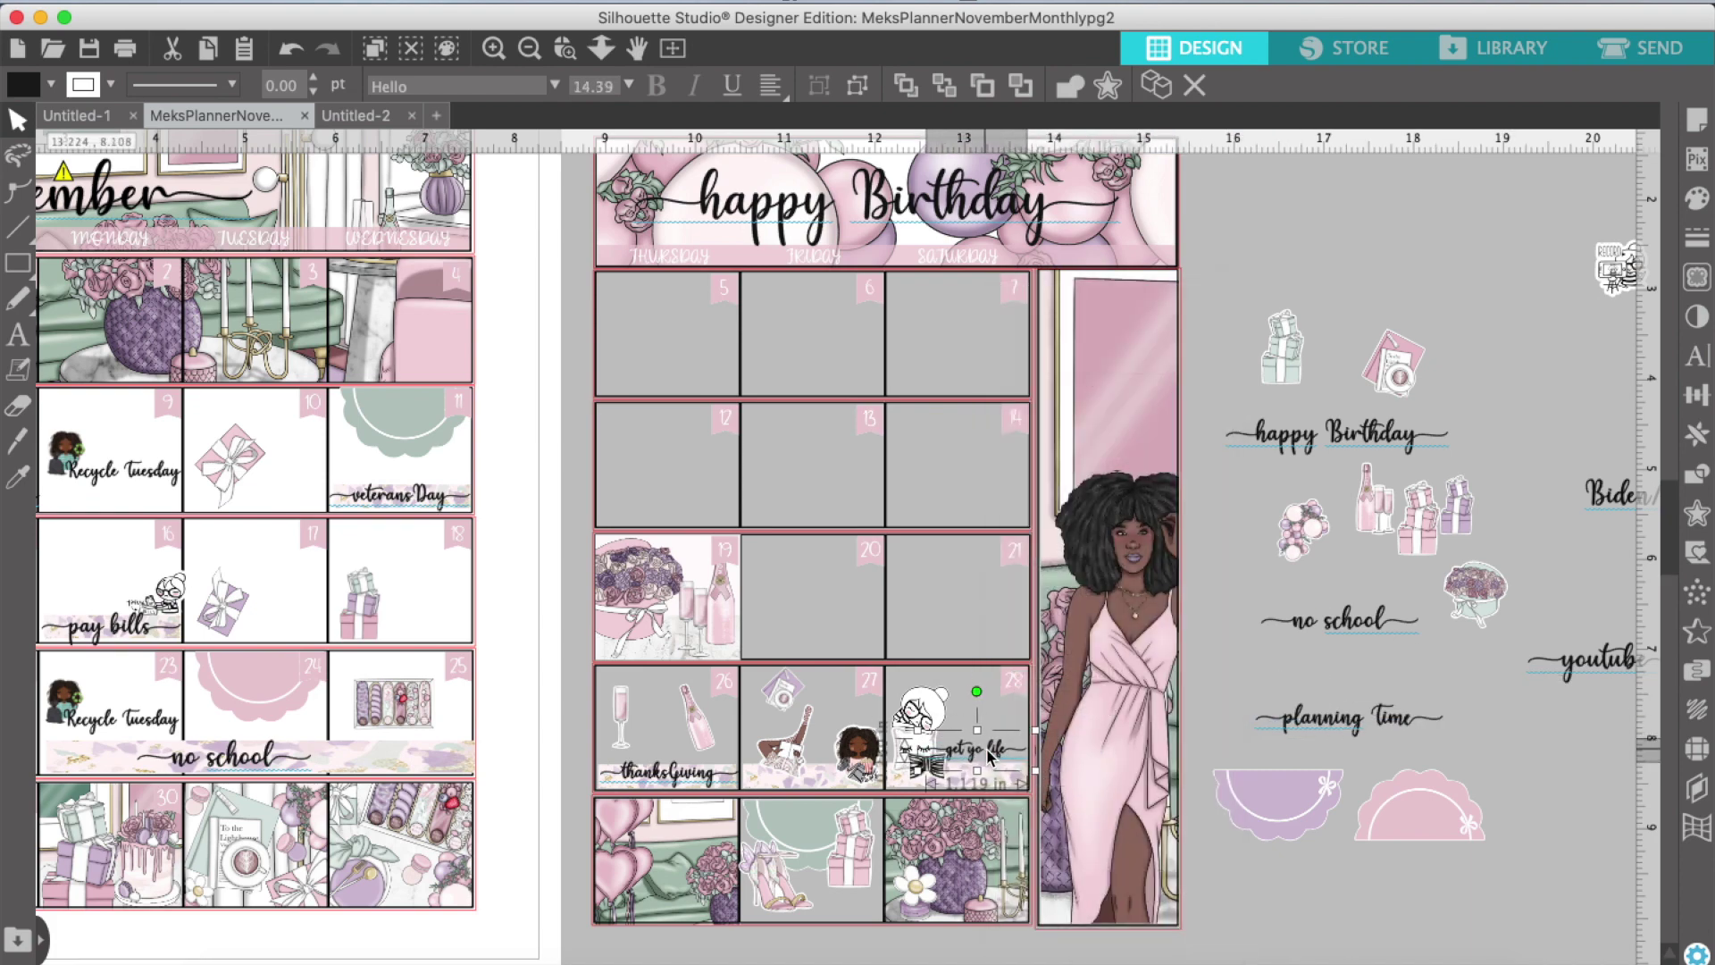
click(1248, 900)
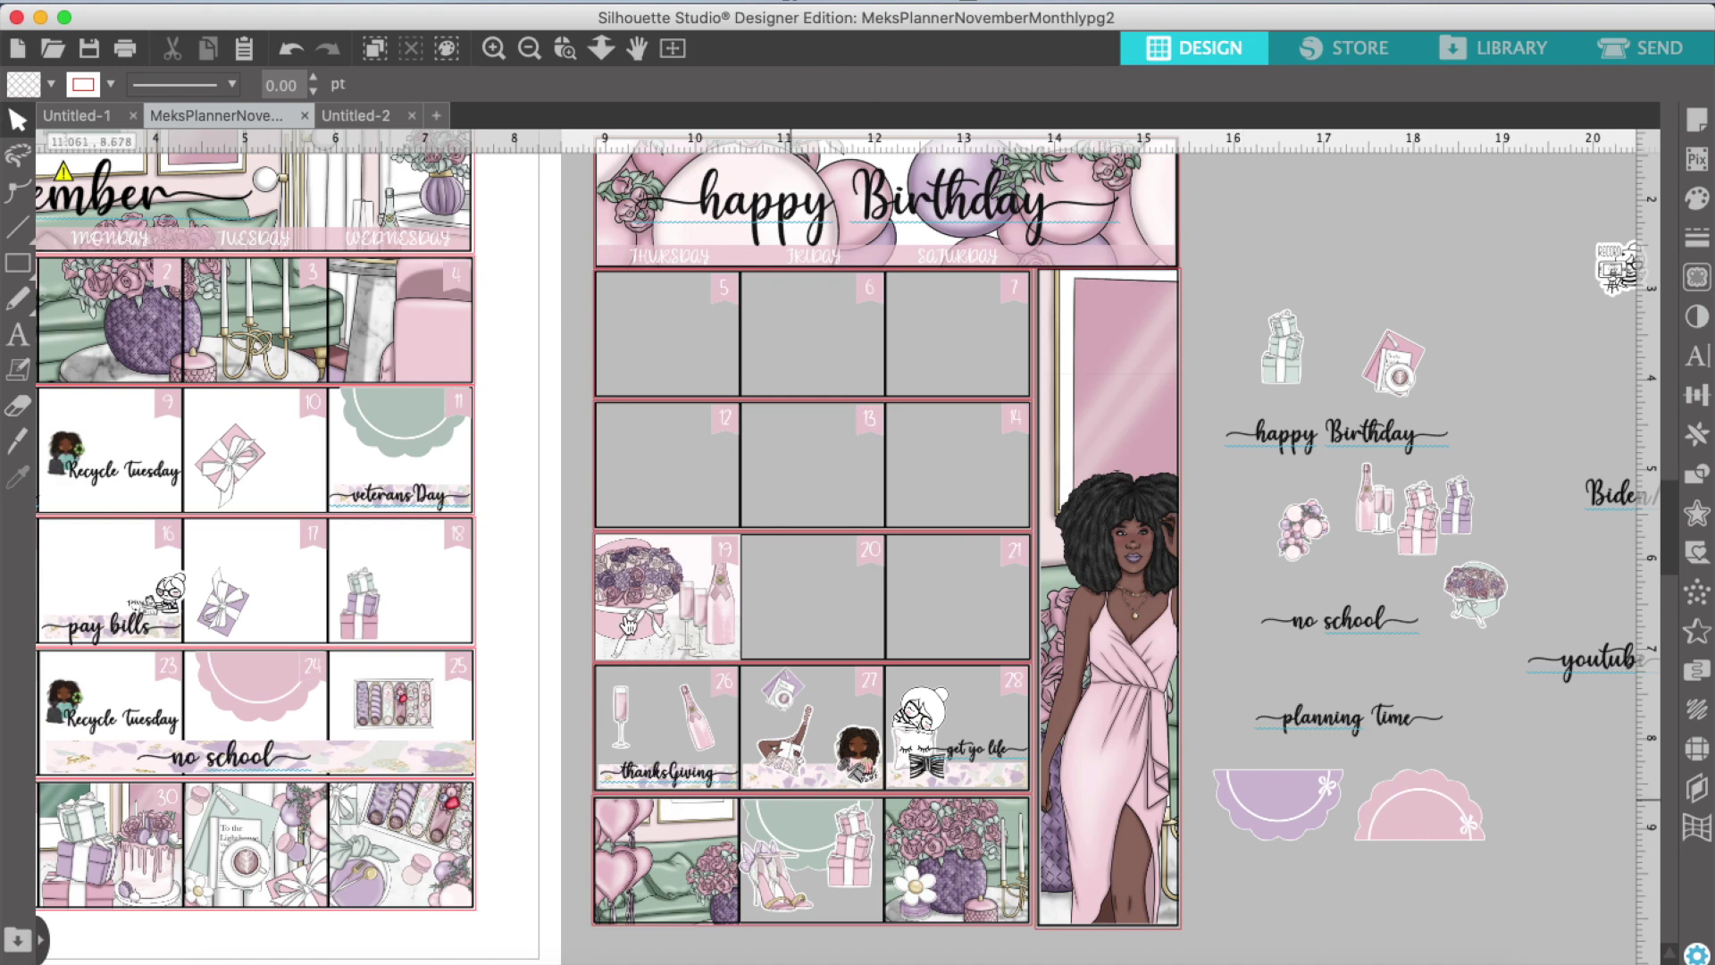
Step: Trim the end of the 26th's washi strip slightly so it fits within the cell's edge
click(492, 51)
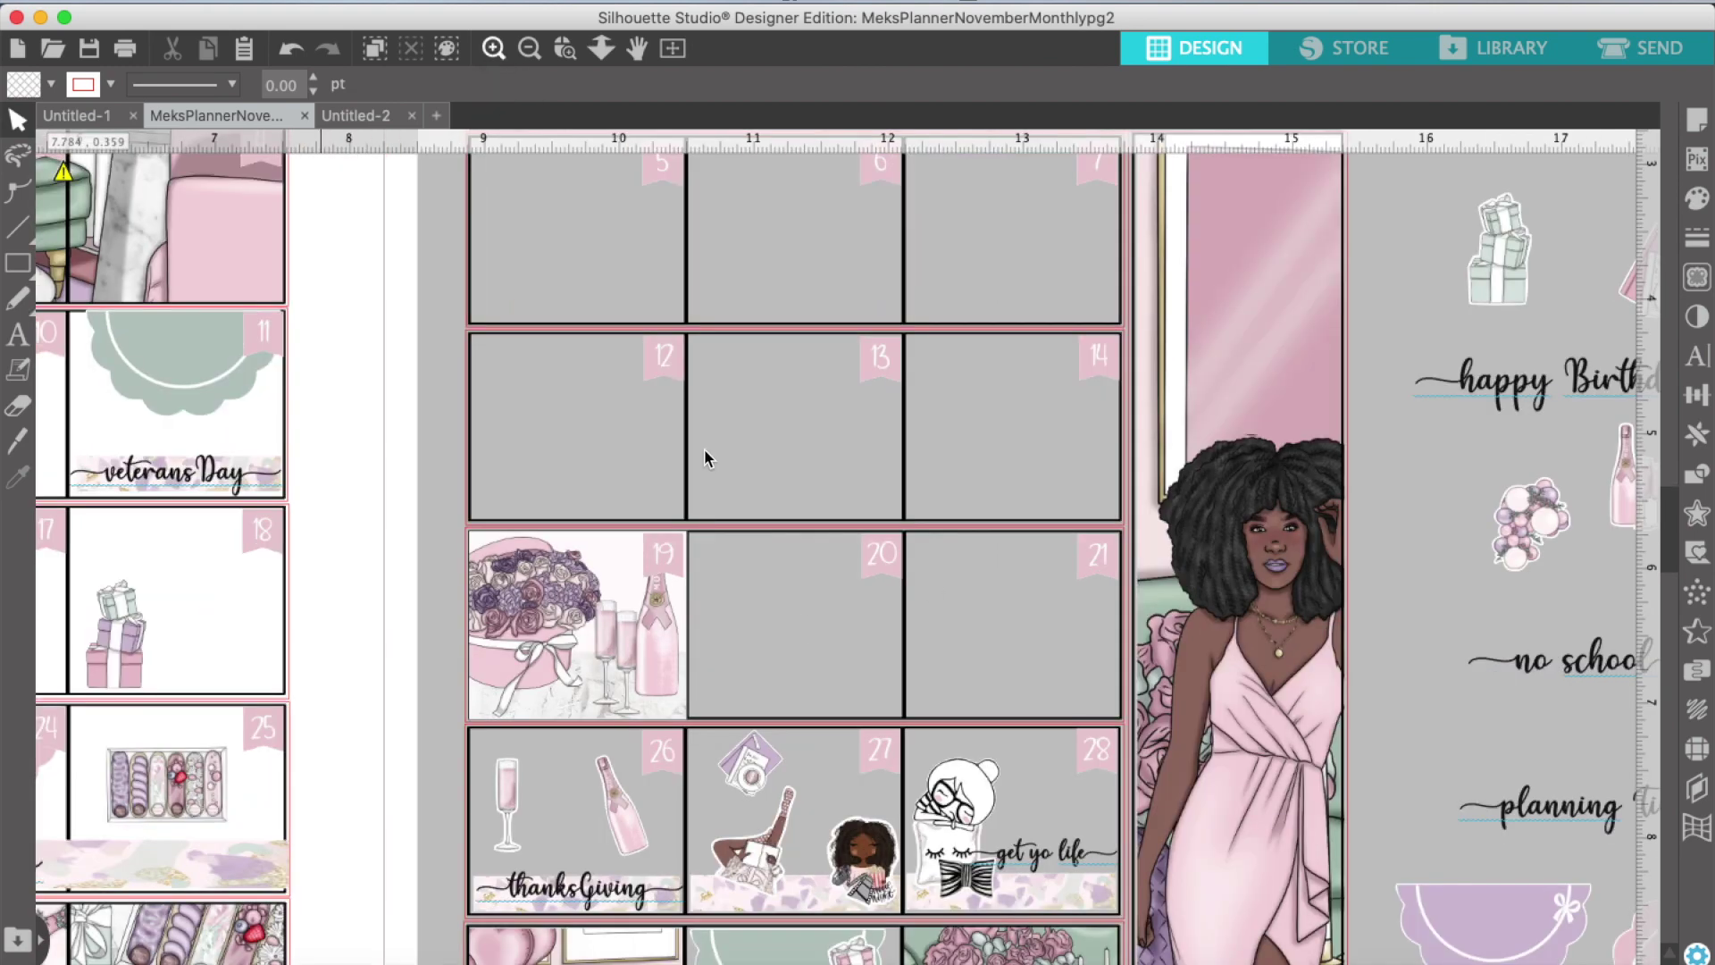
scroll(705, 449, down, 5)
click(513, 821)
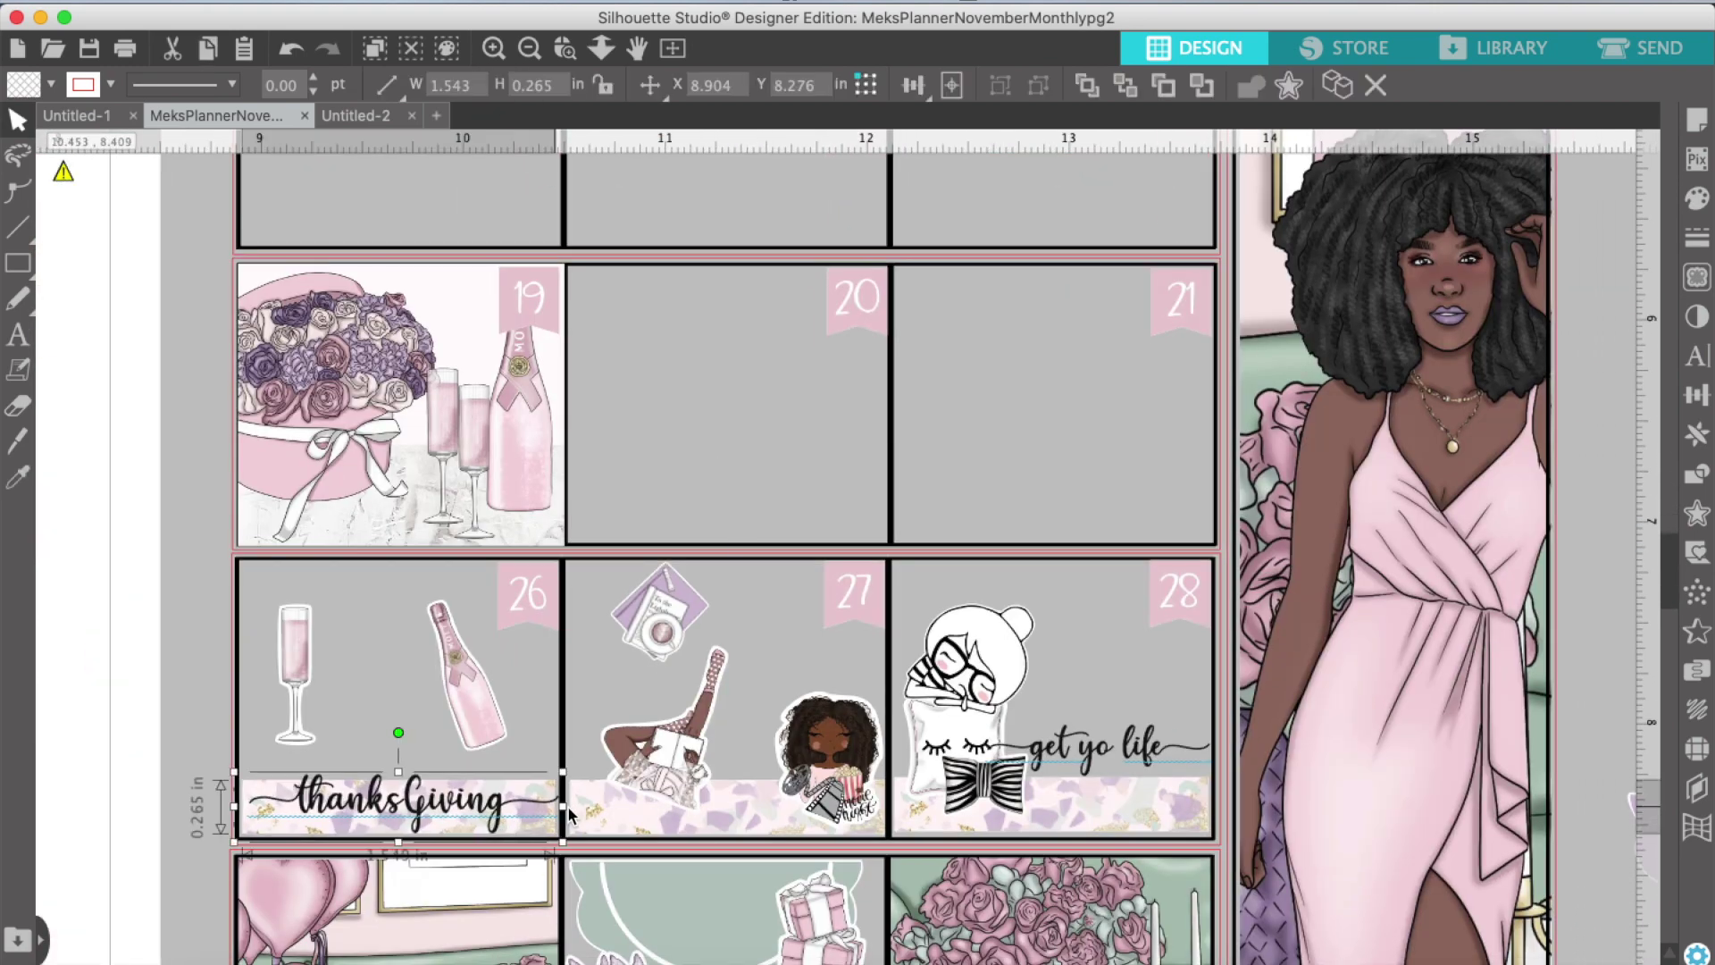
drag(563, 807, 559, 807)
Step: Examine the fit of the washi strips, the "get yo life" label and the green scallop in the two lowest rows
click(760, 815)
scroll(982, 796, right, 2)
click(992, 793)
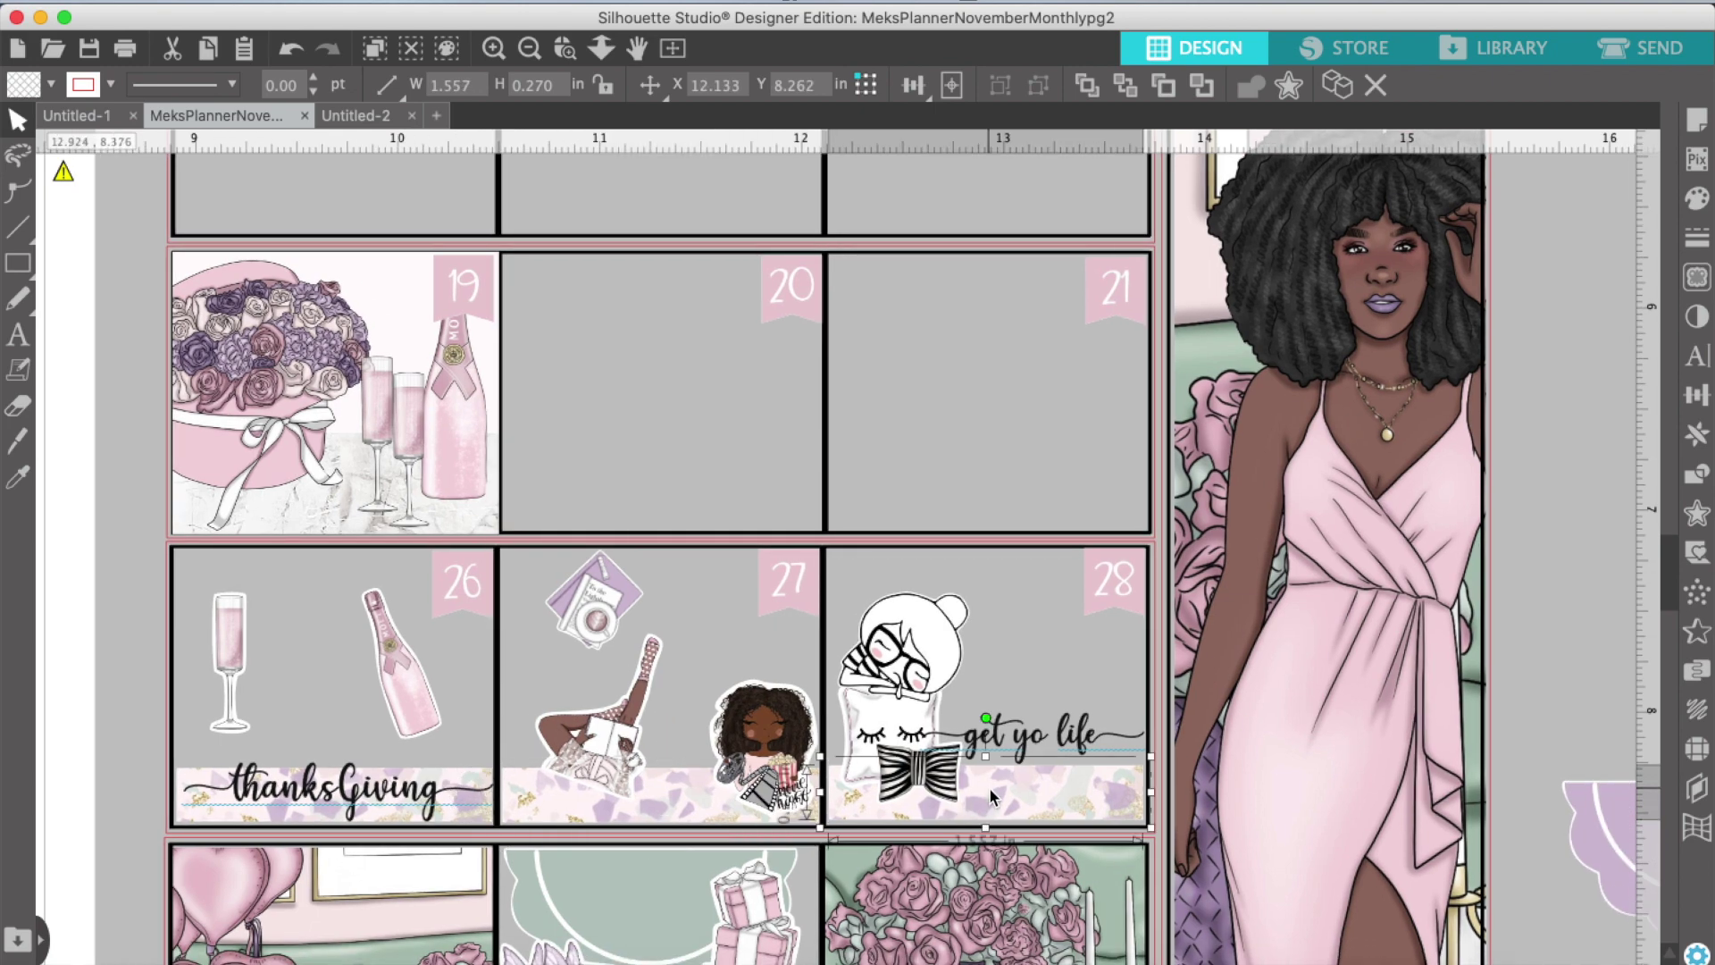
click(1117, 738)
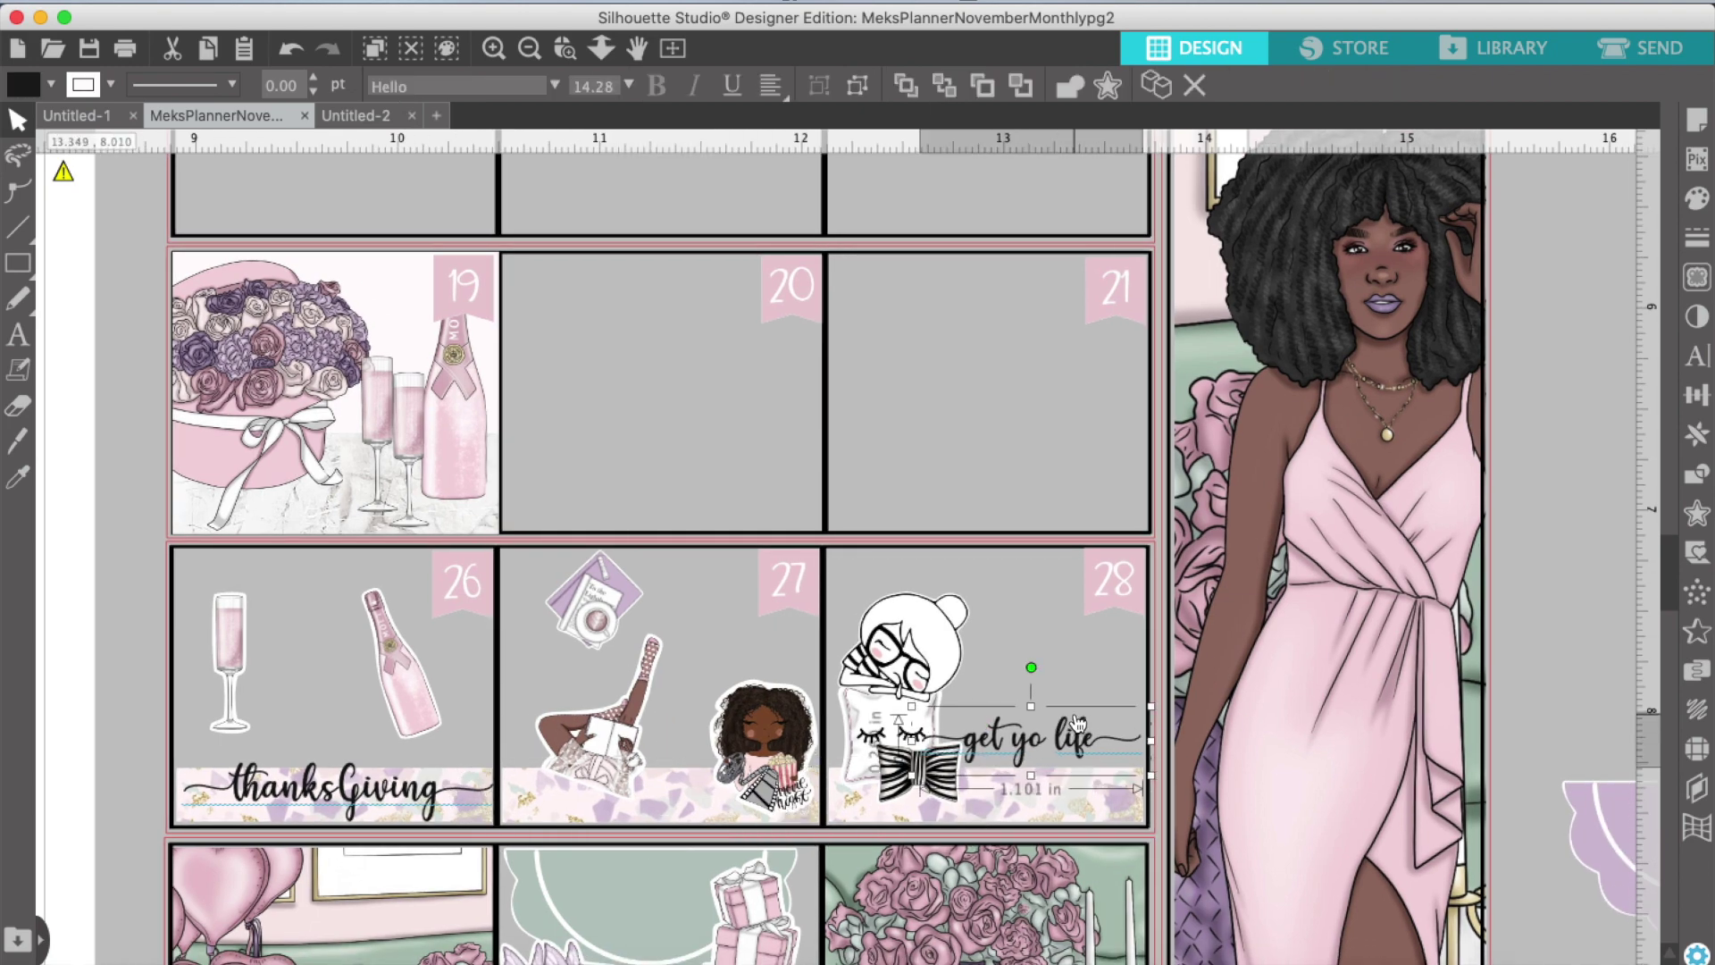
scroll(1081, 724, down, 3)
click(660, 856)
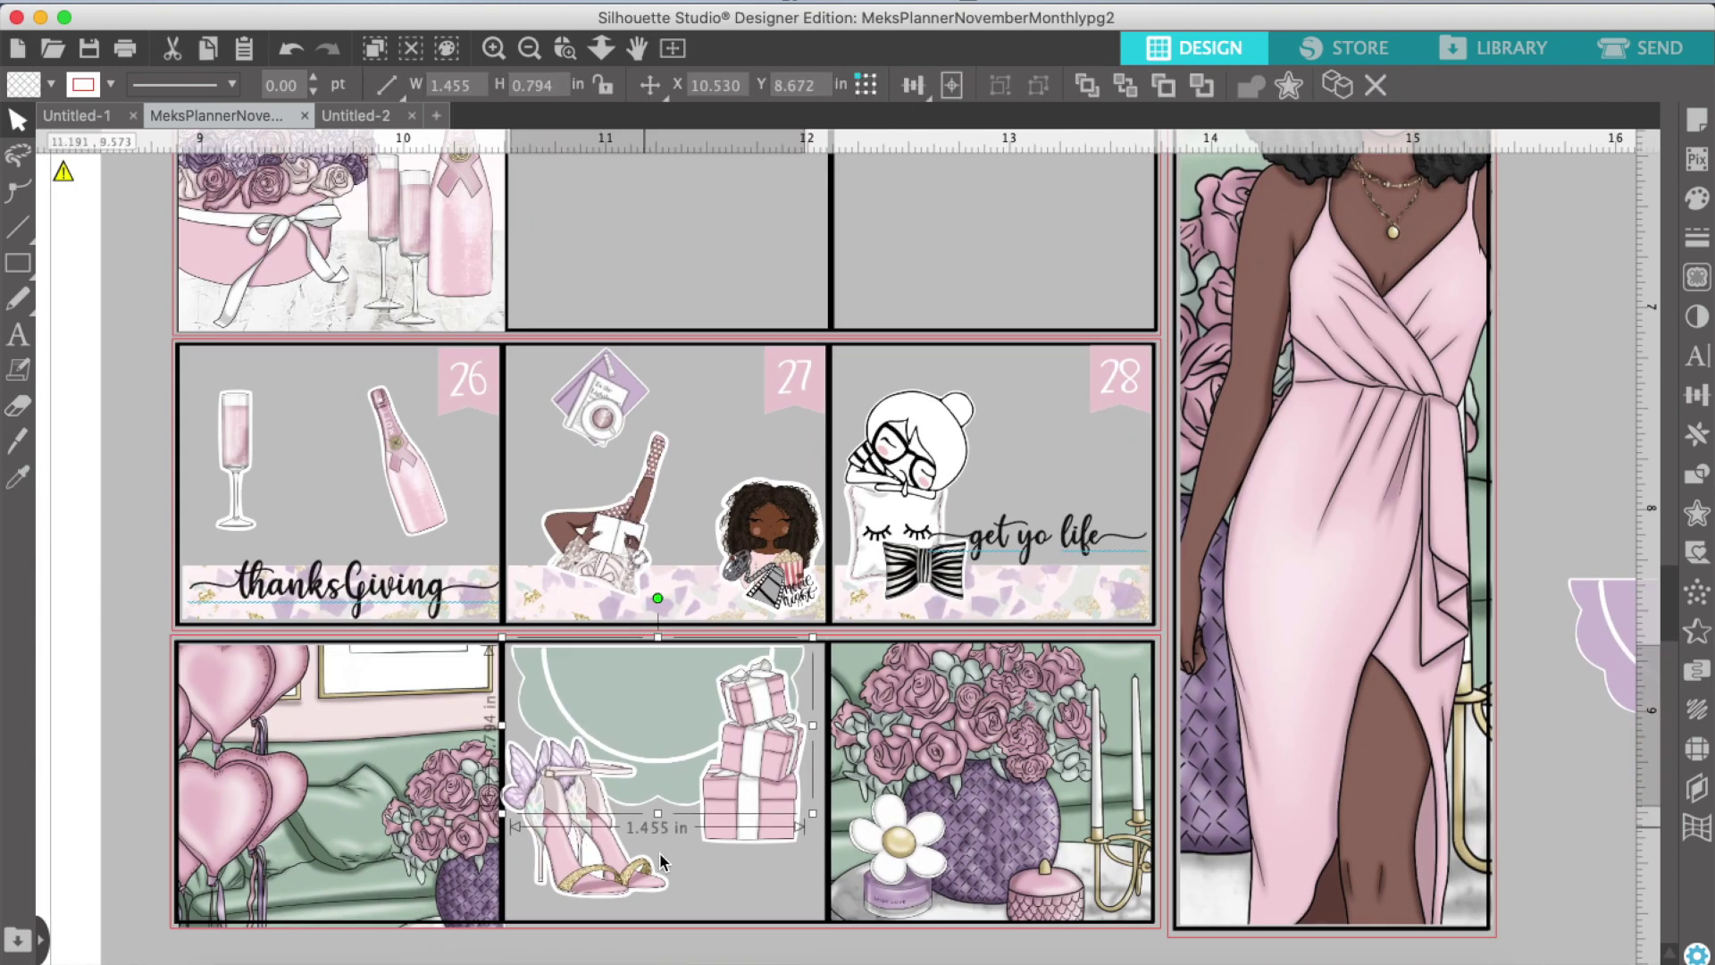
click(686, 870)
scroll(686, 870, up, 4)
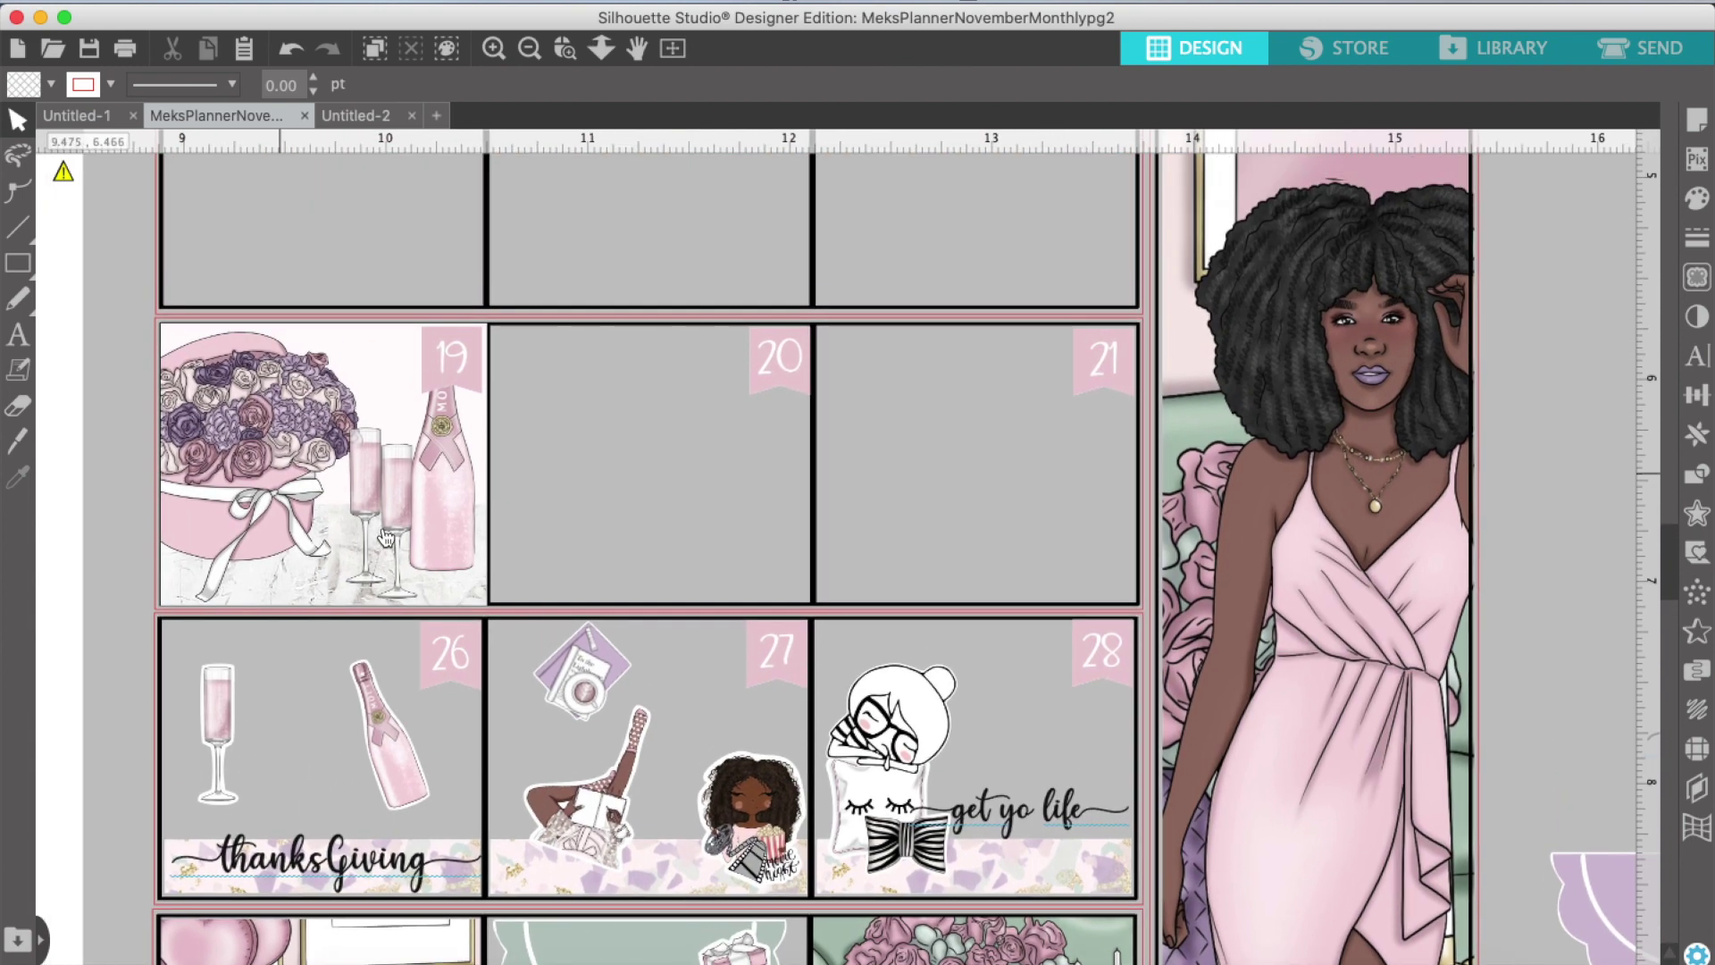
Step: Move the purple gift stack sticker into the 20th's cell
click(529, 48)
click(529, 48)
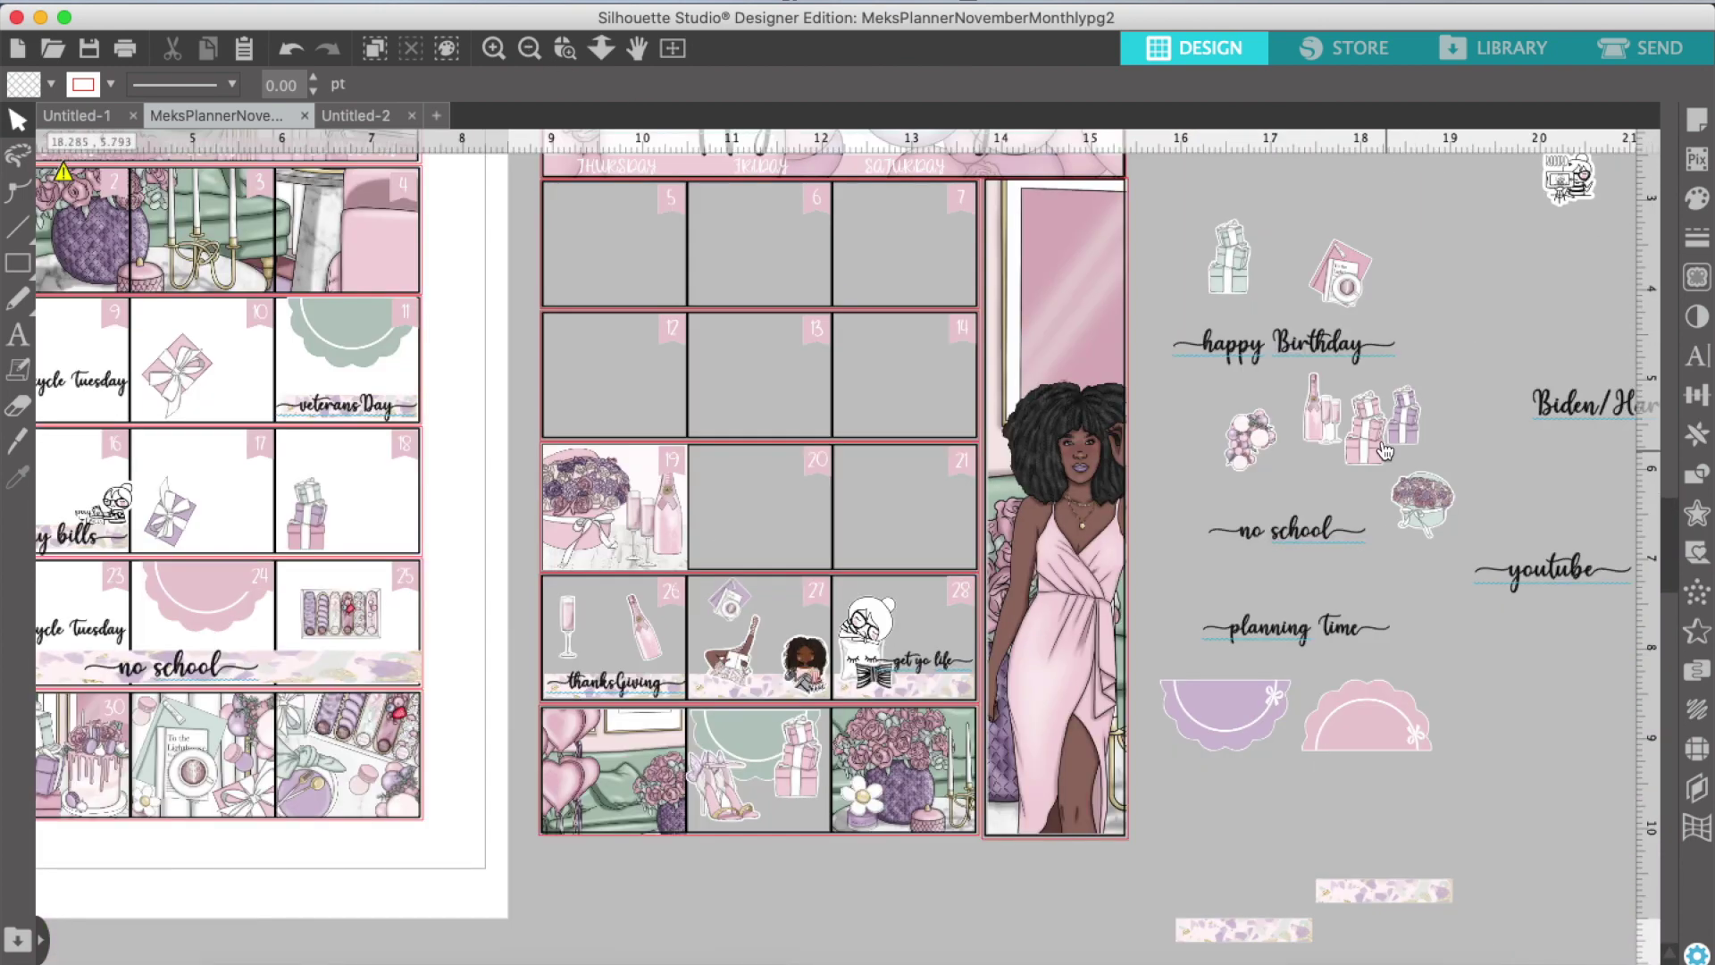
drag(1411, 414, 728, 539)
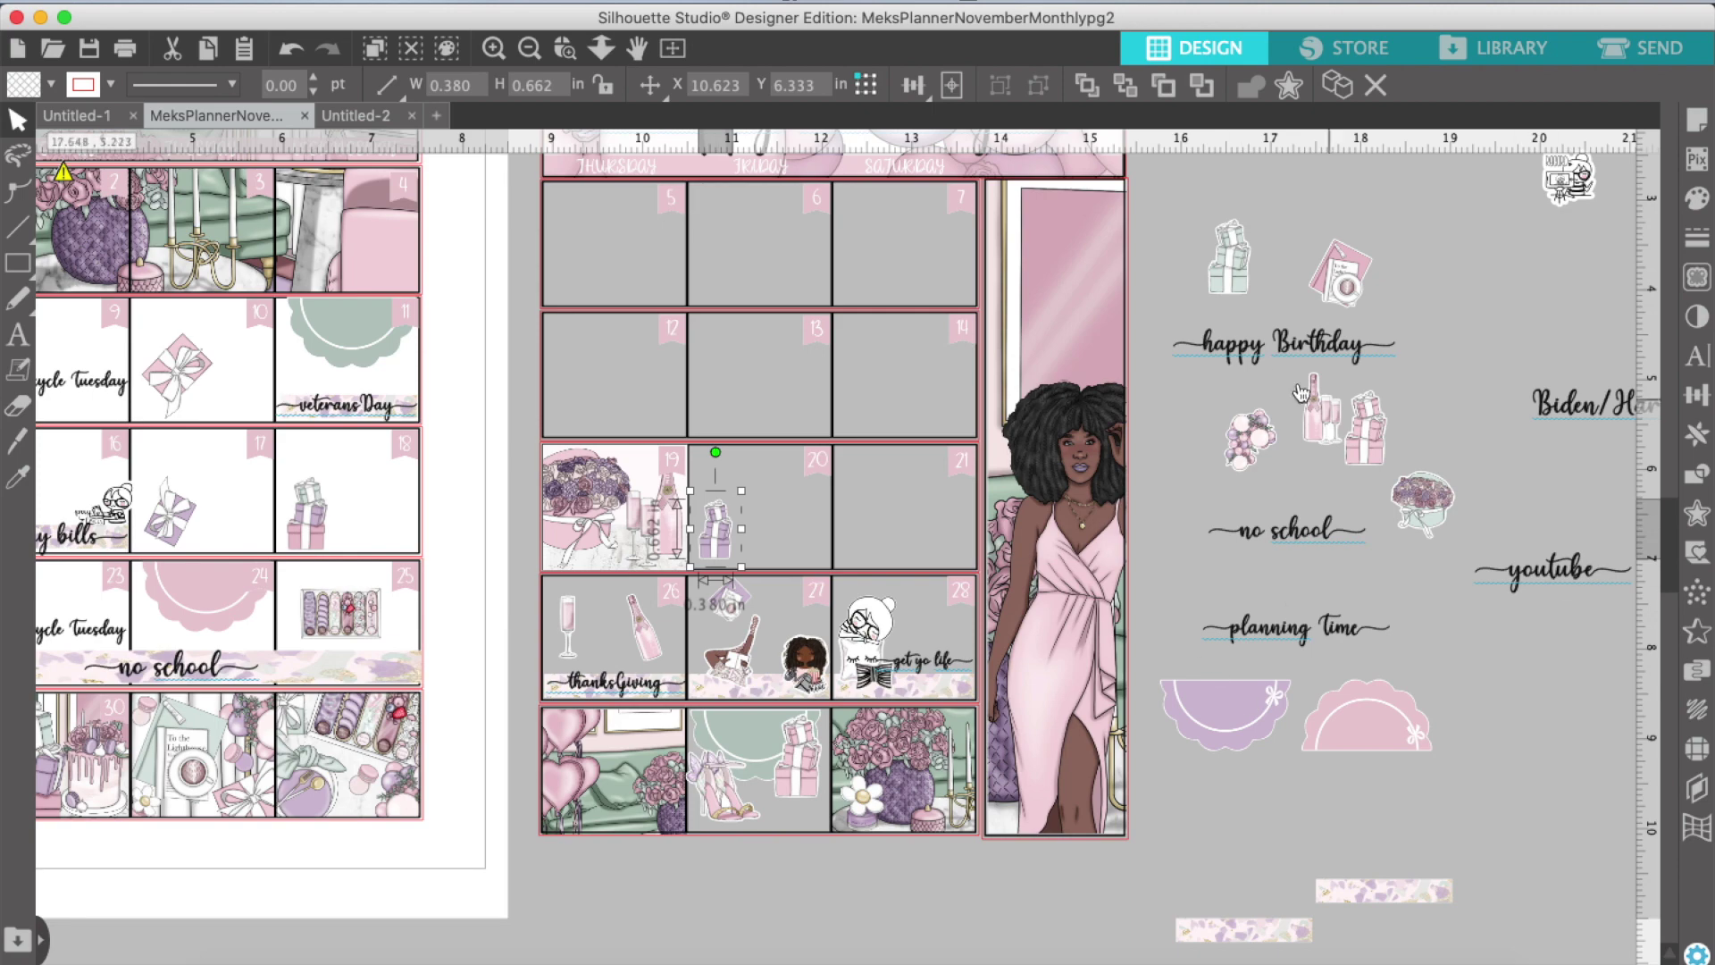
Step: Shrink the "happy Birthday" label to fit across the bottom of the 19th's cell and tuck the purple gift stack into the 20th's lower corner
click(1295, 344)
drag(1295, 344, 626, 542)
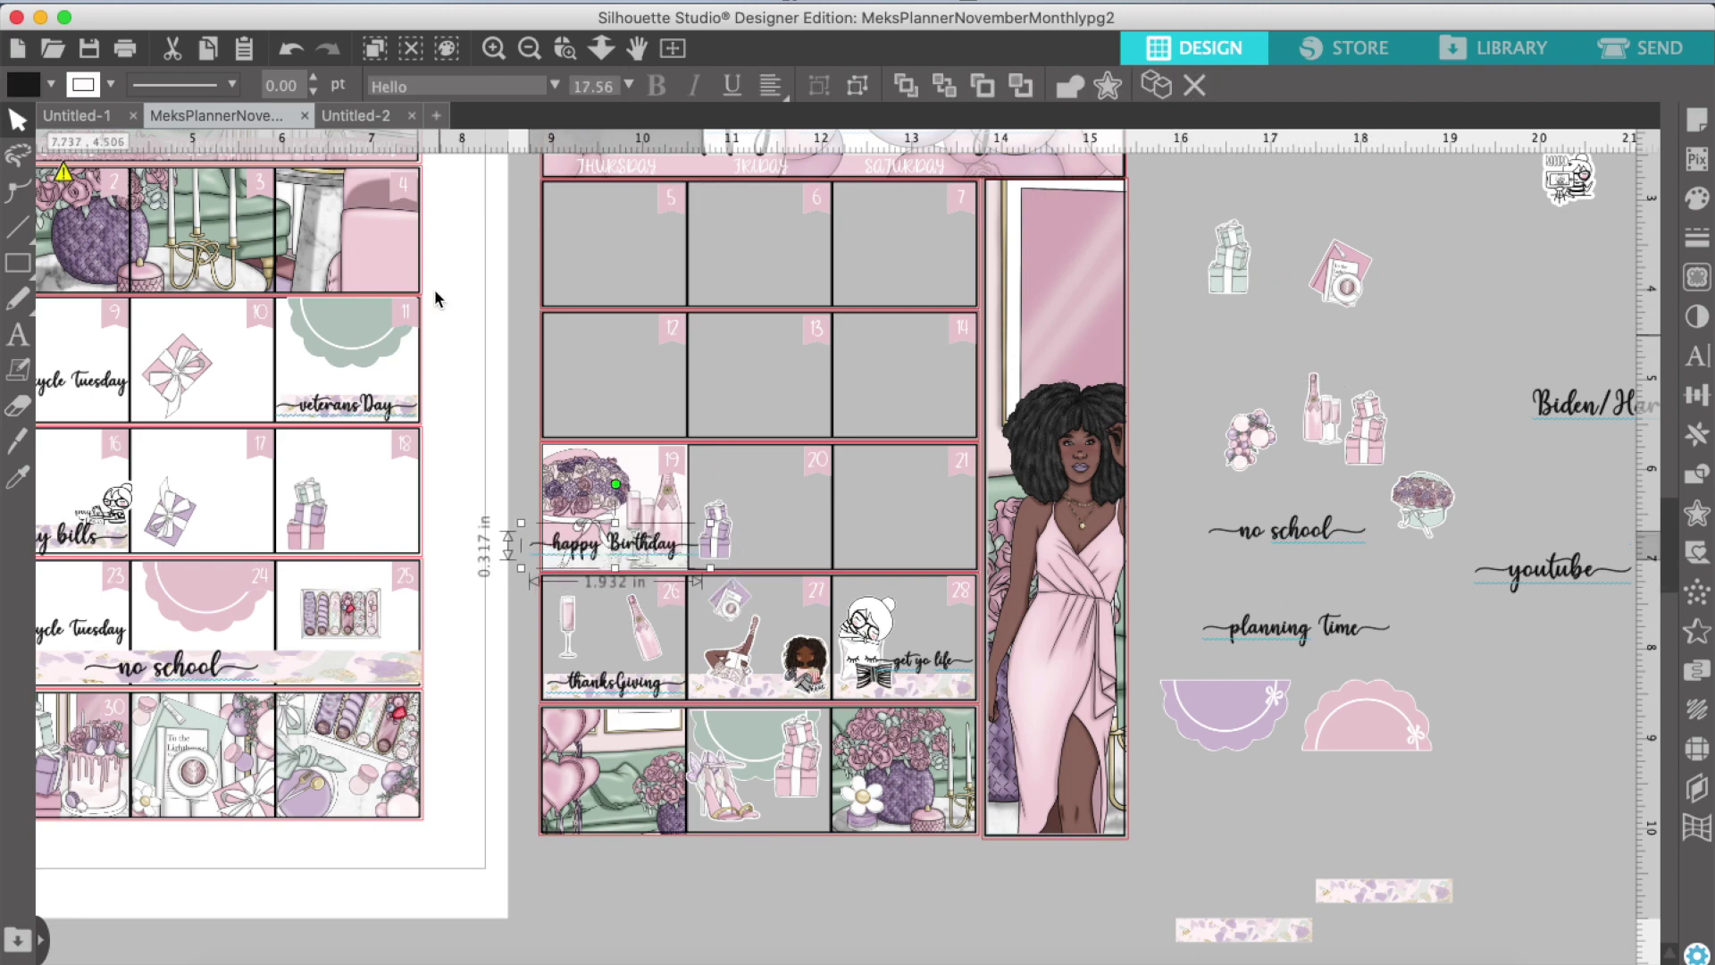
click(493, 49)
click(493, 48)
drag(533, 551, 491, 551)
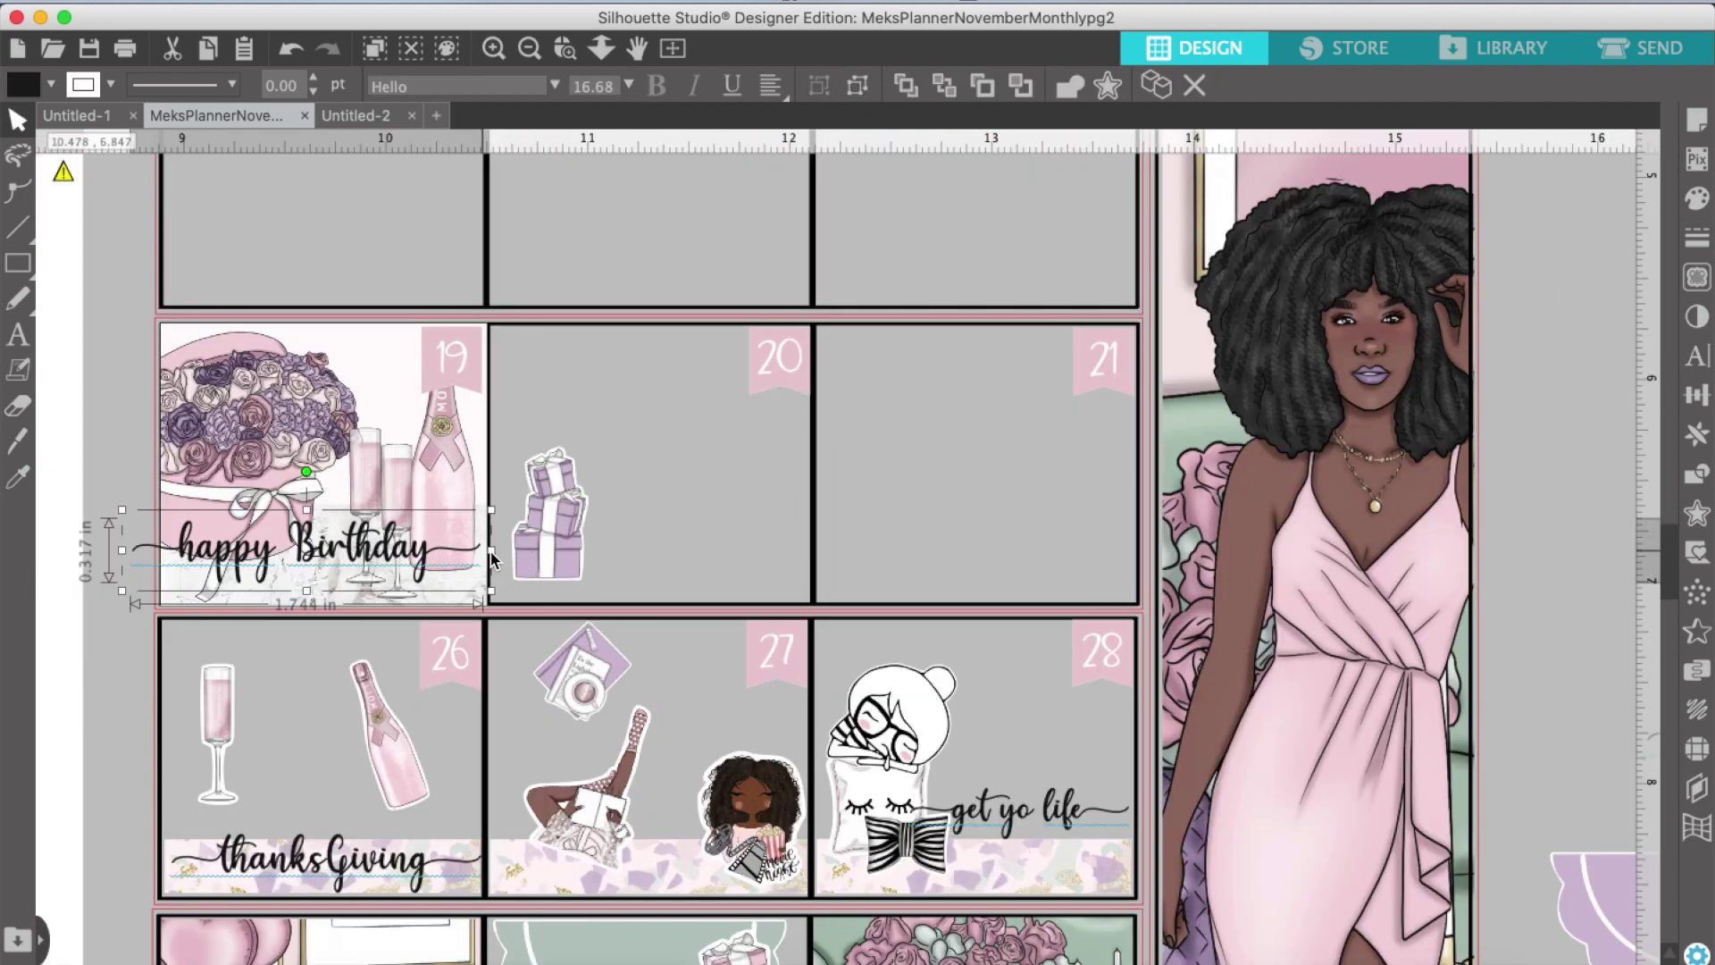
drag(123, 551, 257, 574)
drag(562, 496, 550, 511)
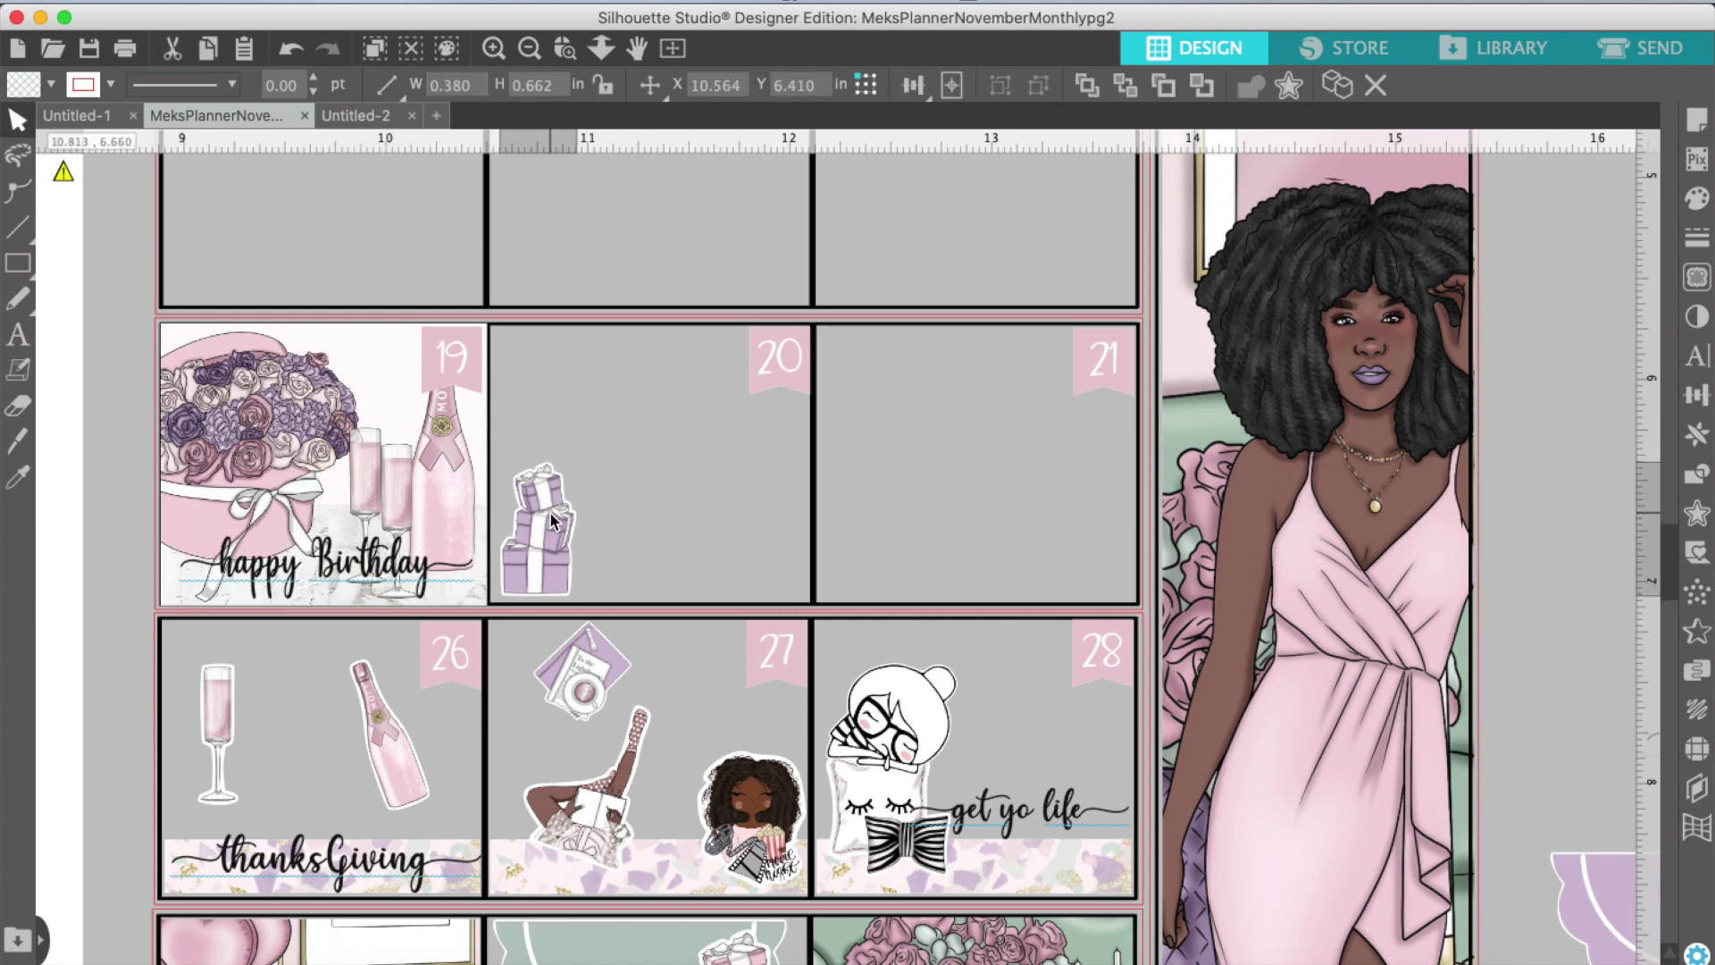
Step: Hang the purple scalloped sticker from the top edge of the 21st's cell, behind the date flag
drag(1599, 898, 929, 389)
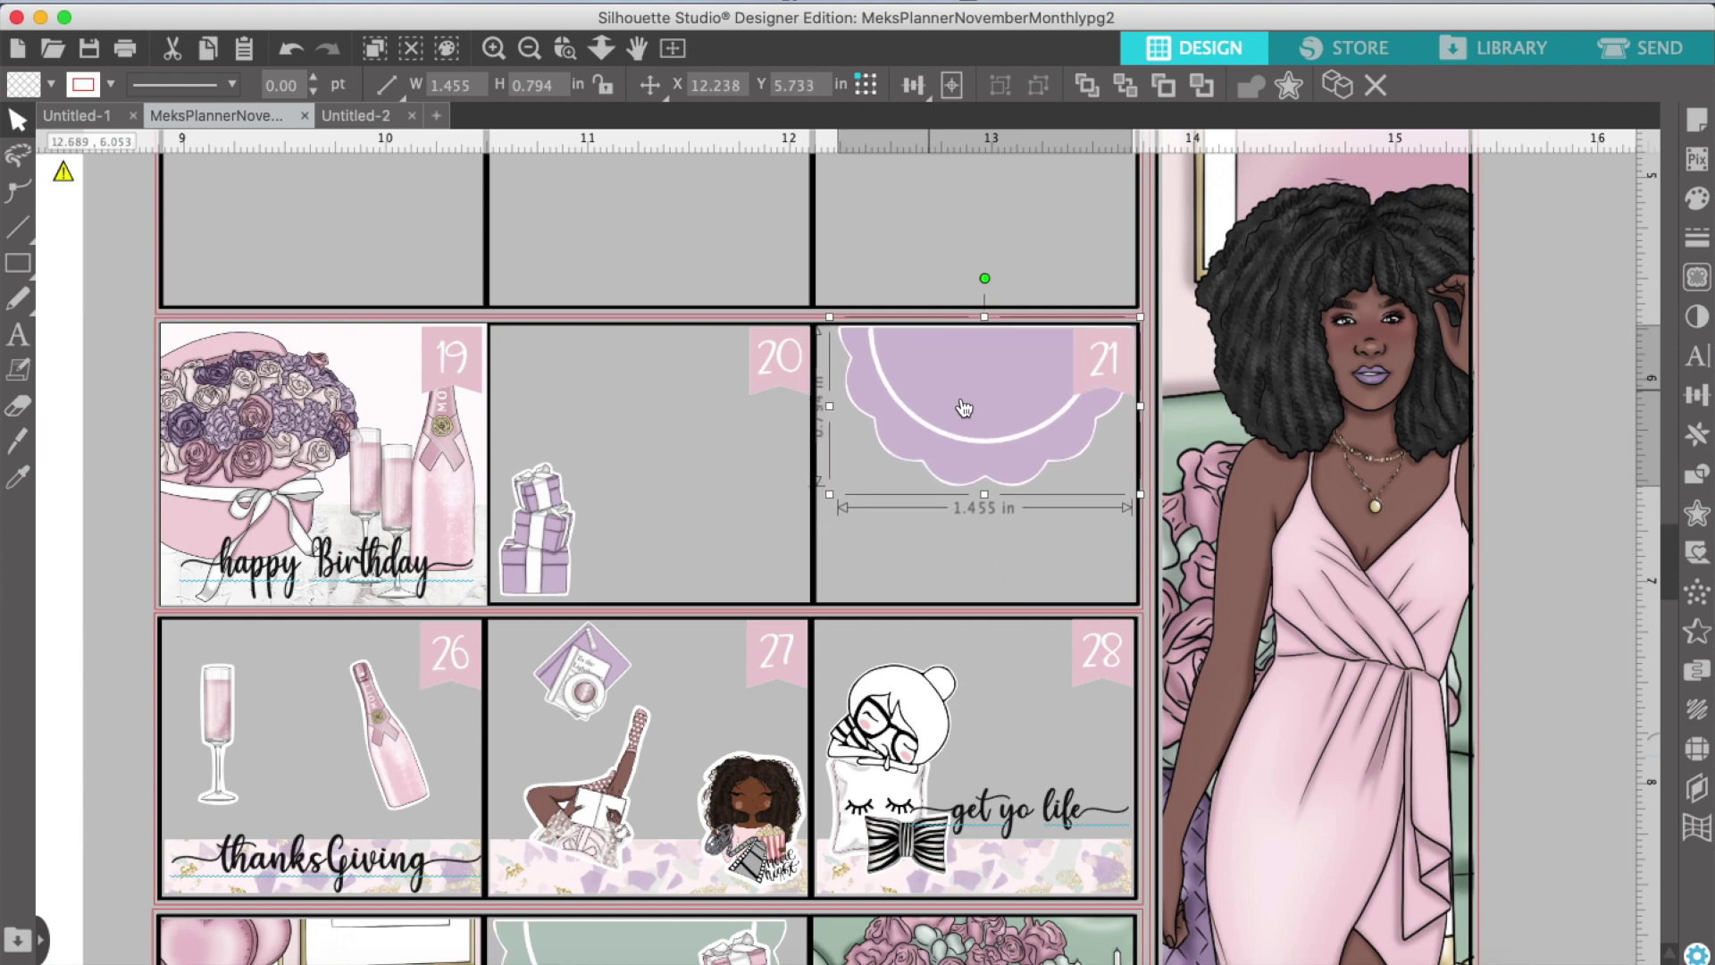
click(1104, 359)
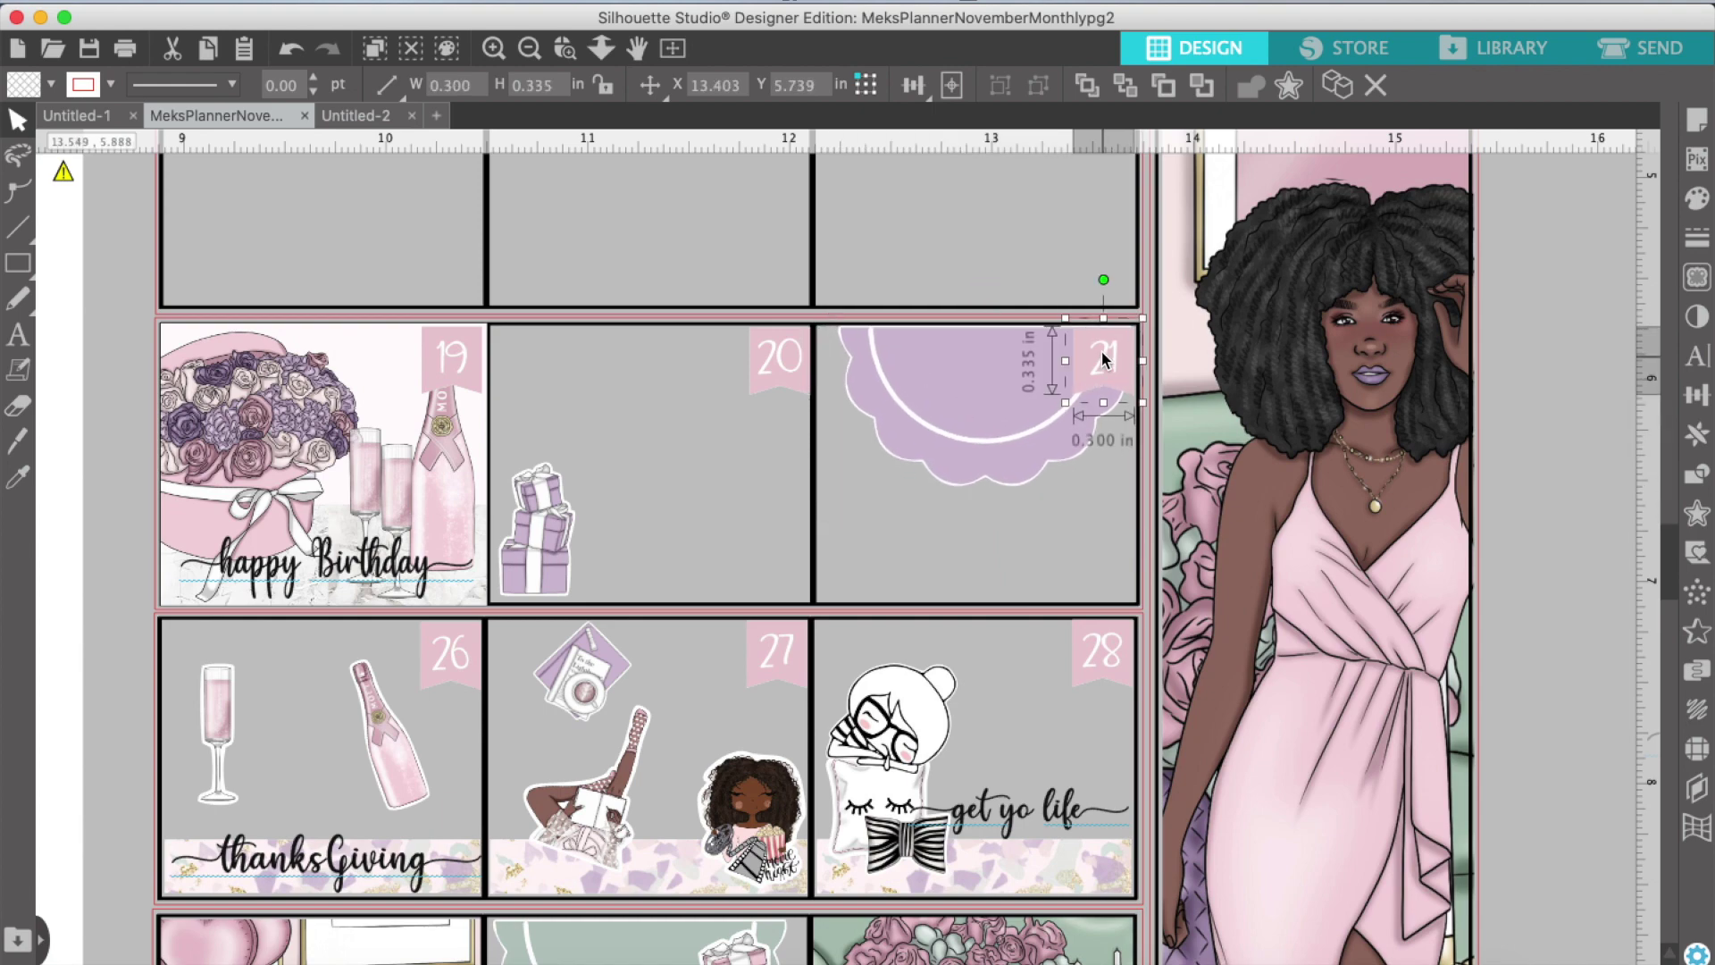
click(1094, 509)
Step: Place the "planning Time" label over the 21st's purple scallop, fit it to the cell's width and bring it to the front
click(529, 49)
drag(1482, 678, 893, 494)
drag(787, 496, 818, 489)
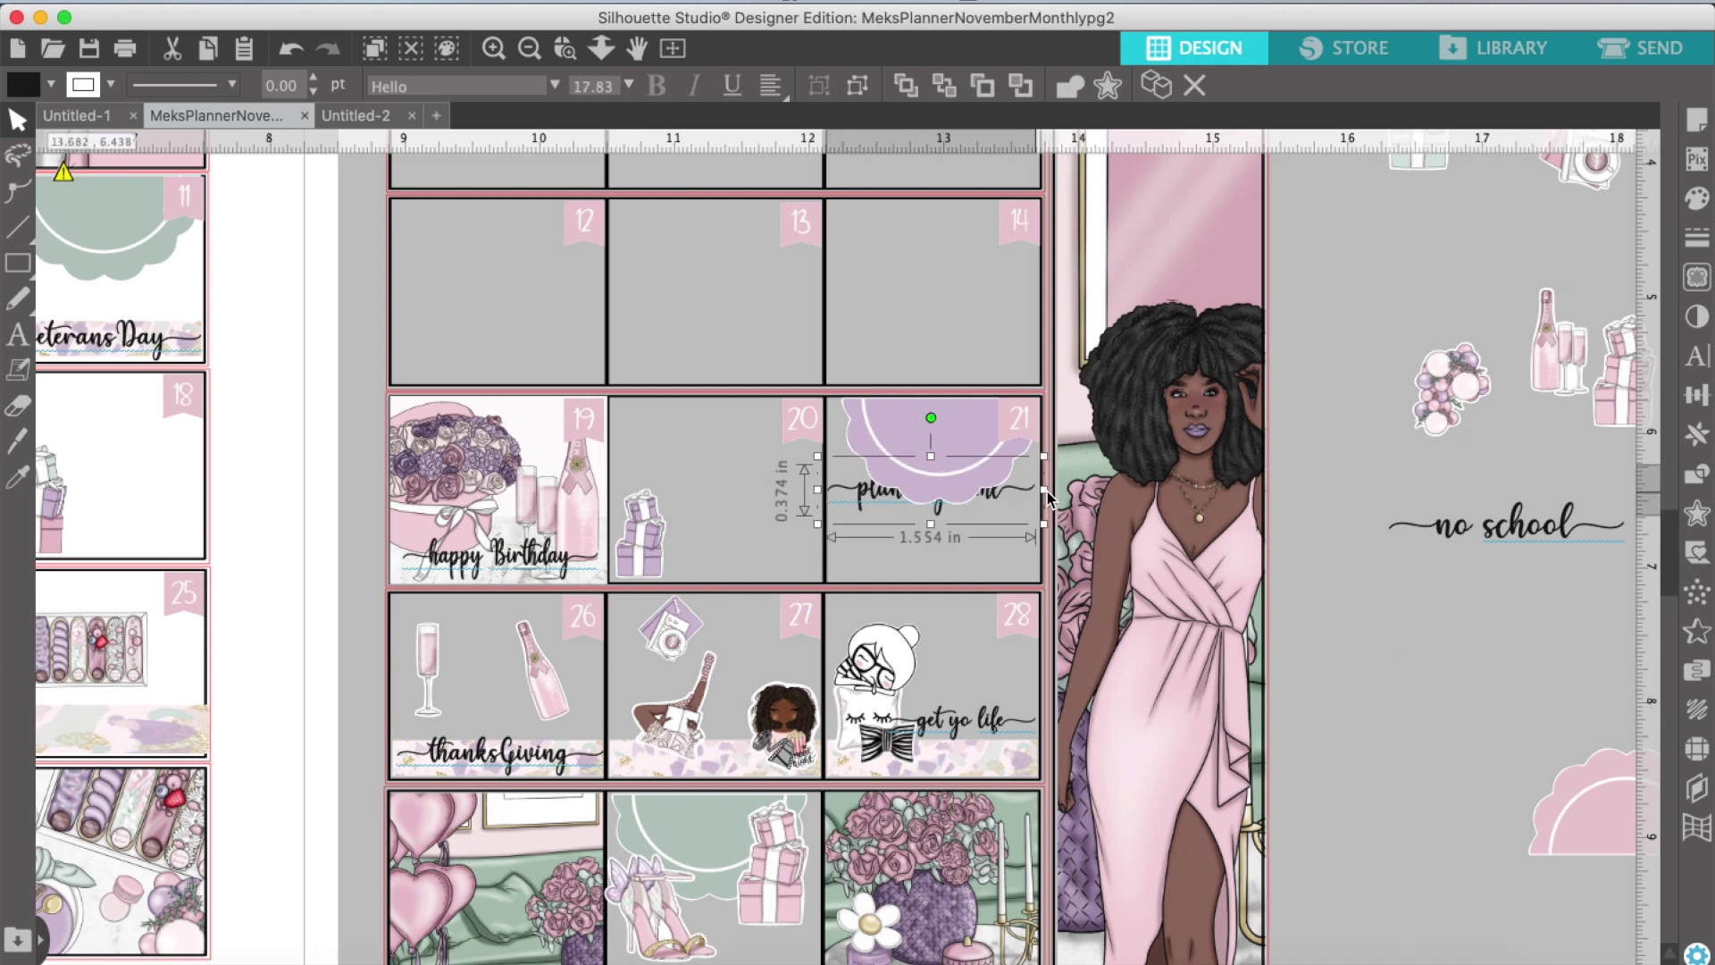
right_click(979, 492)
click(1085, 882)
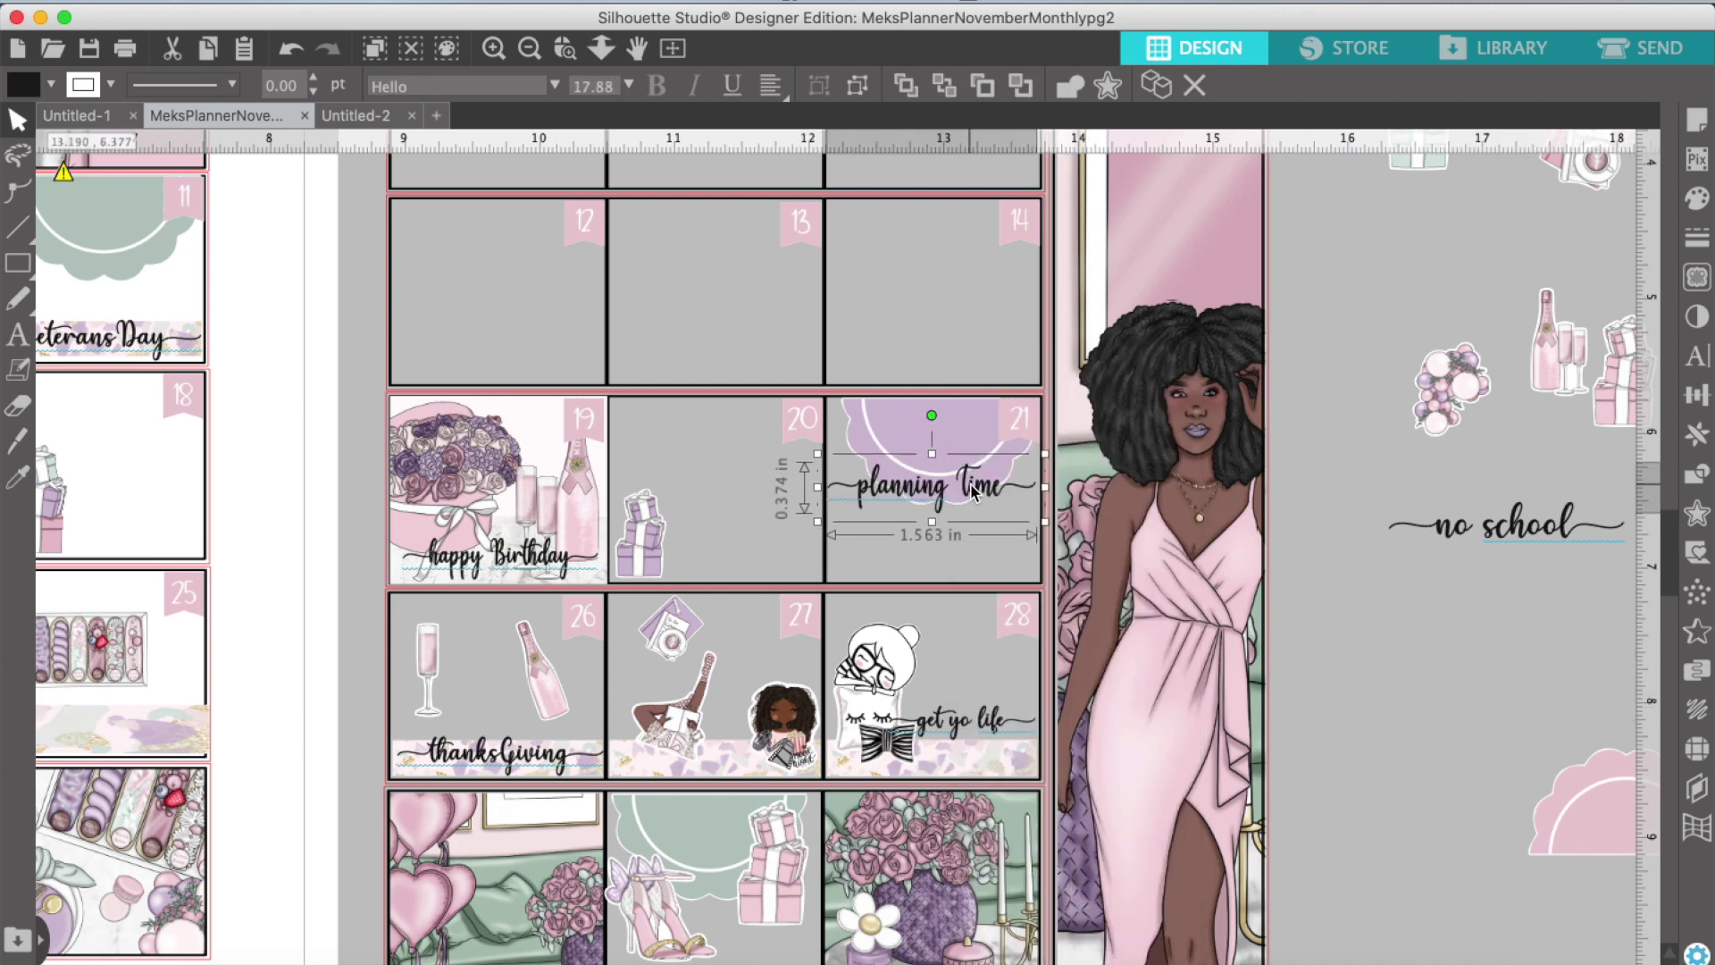
click(959, 568)
Step: Place a black-and-white character sticker below "planning Time" in the 21st's cell, keeping the "record" sticker beside the page
scroll(1370, 697, right, 5)
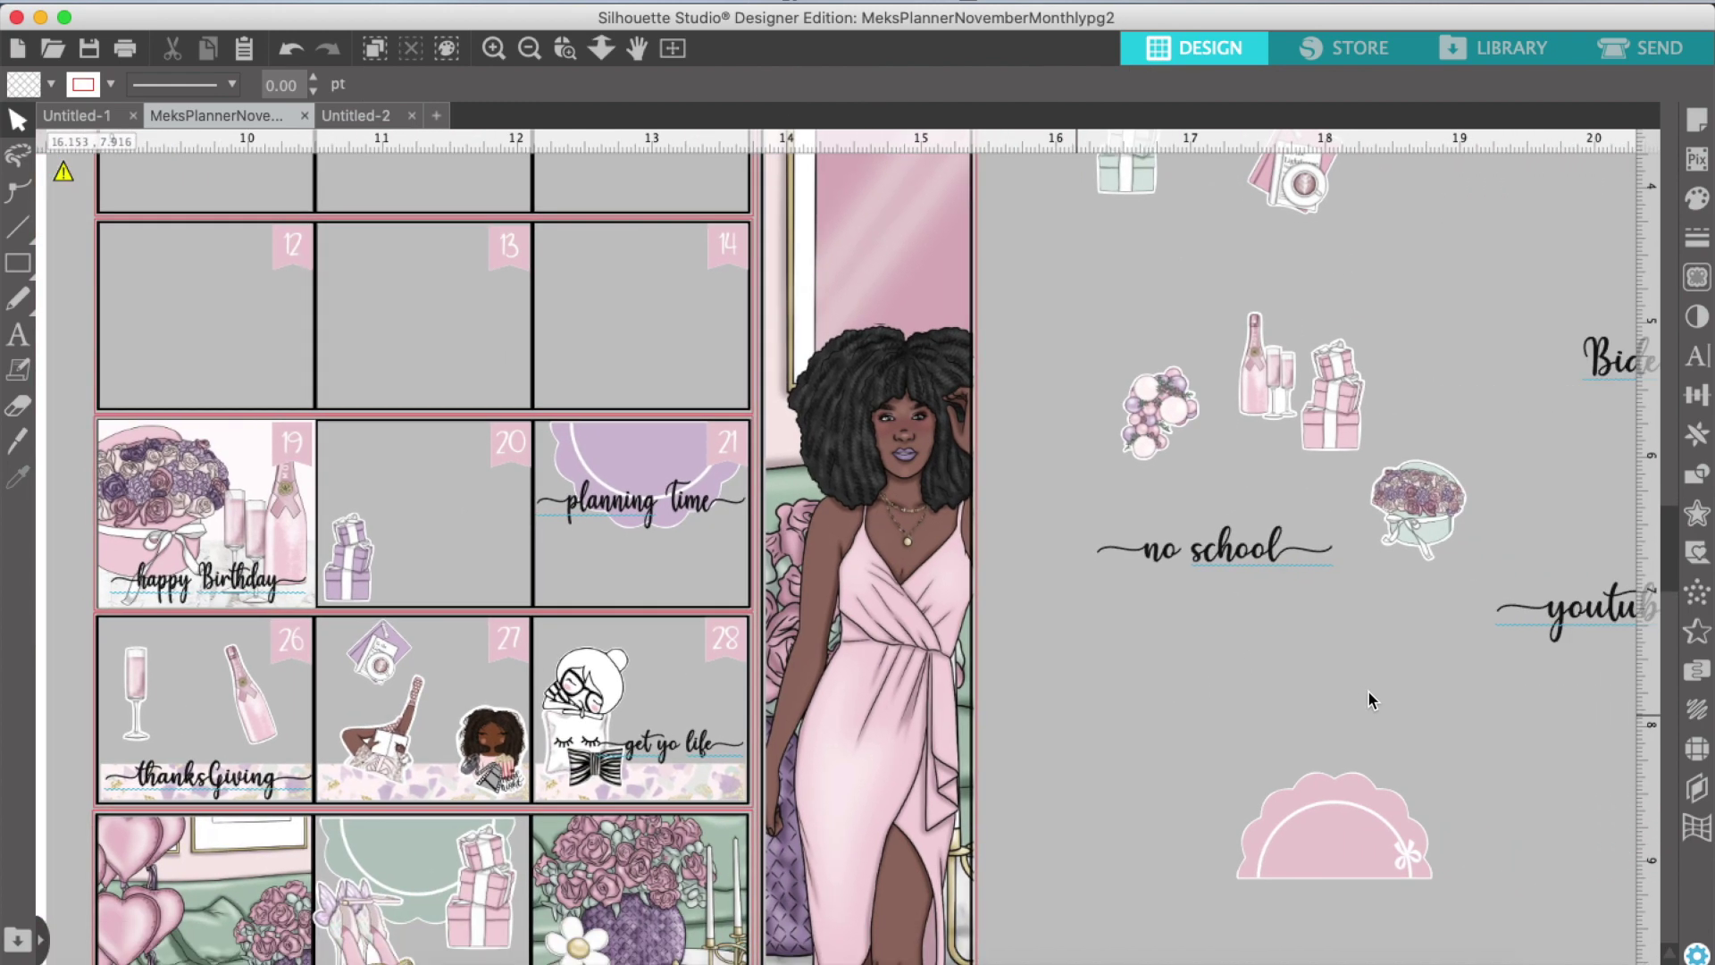
scroll(1372, 700, right, 4)
scroll(745, 157, down, 3)
click(1068, 201)
right_click(1054, 172)
click(1114, 368)
drag(1082, 203, 929, 368)
drag(435, 568, 372, 566)
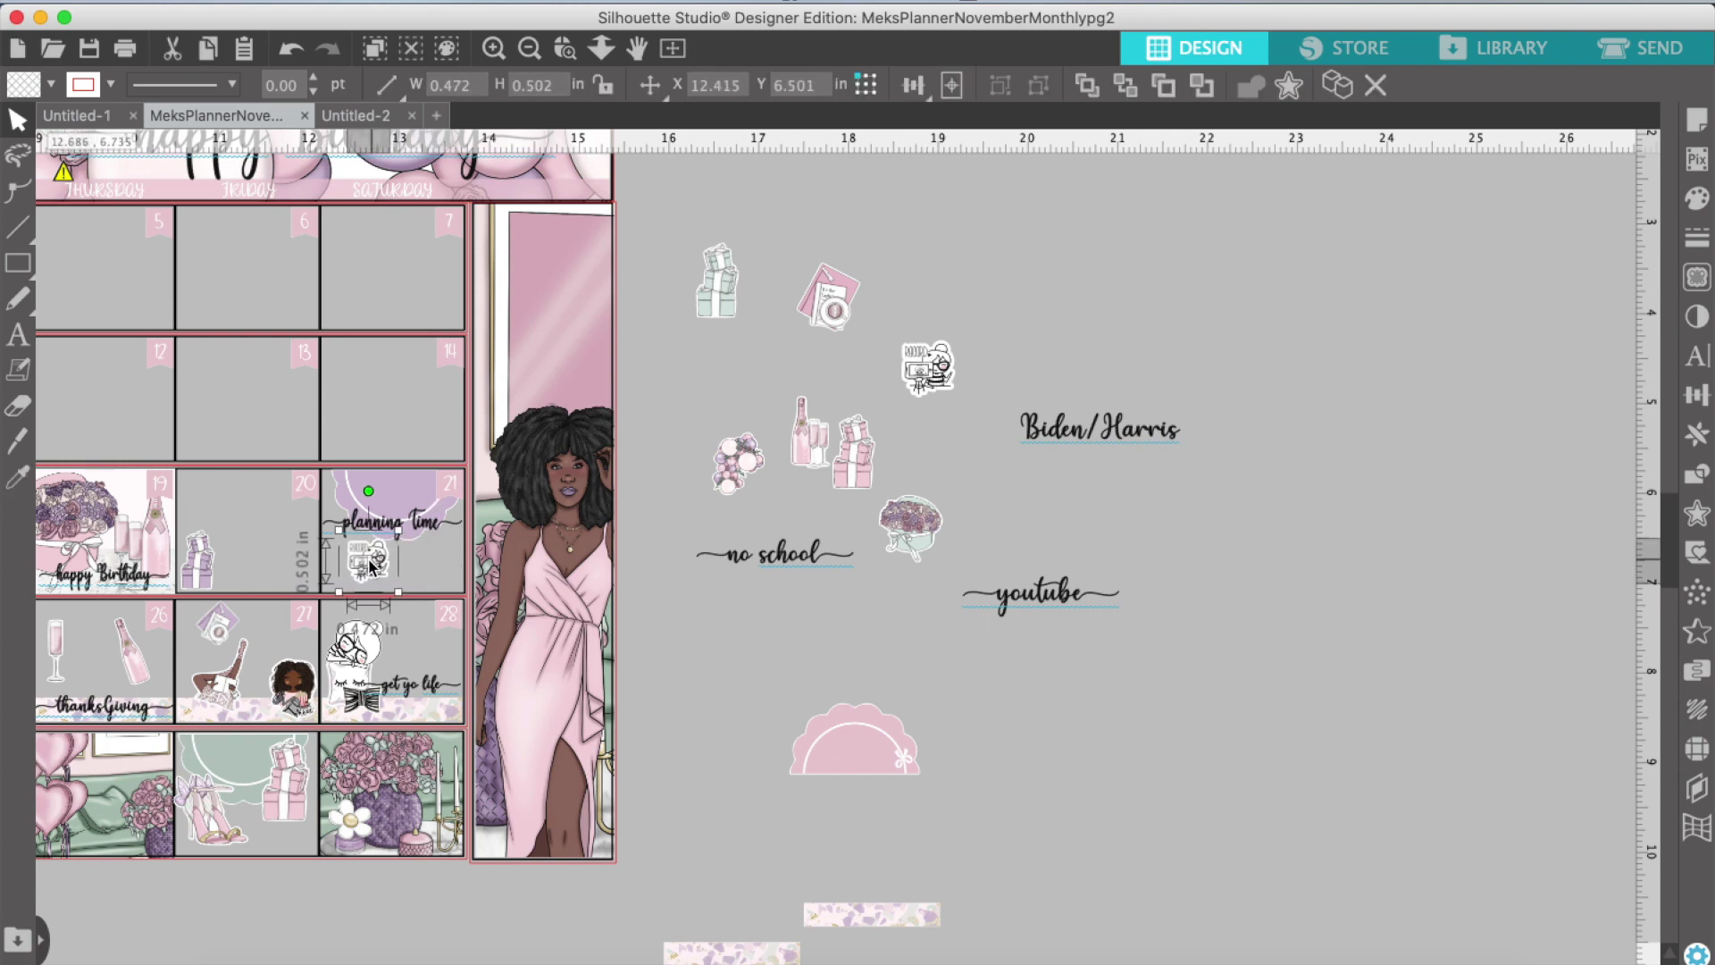
Step: Place the pink invitation sticker in the lower corner of the 21st's cell, beside the black-and-white character
click(816, 306)
drag(823, 230, 437, 561)
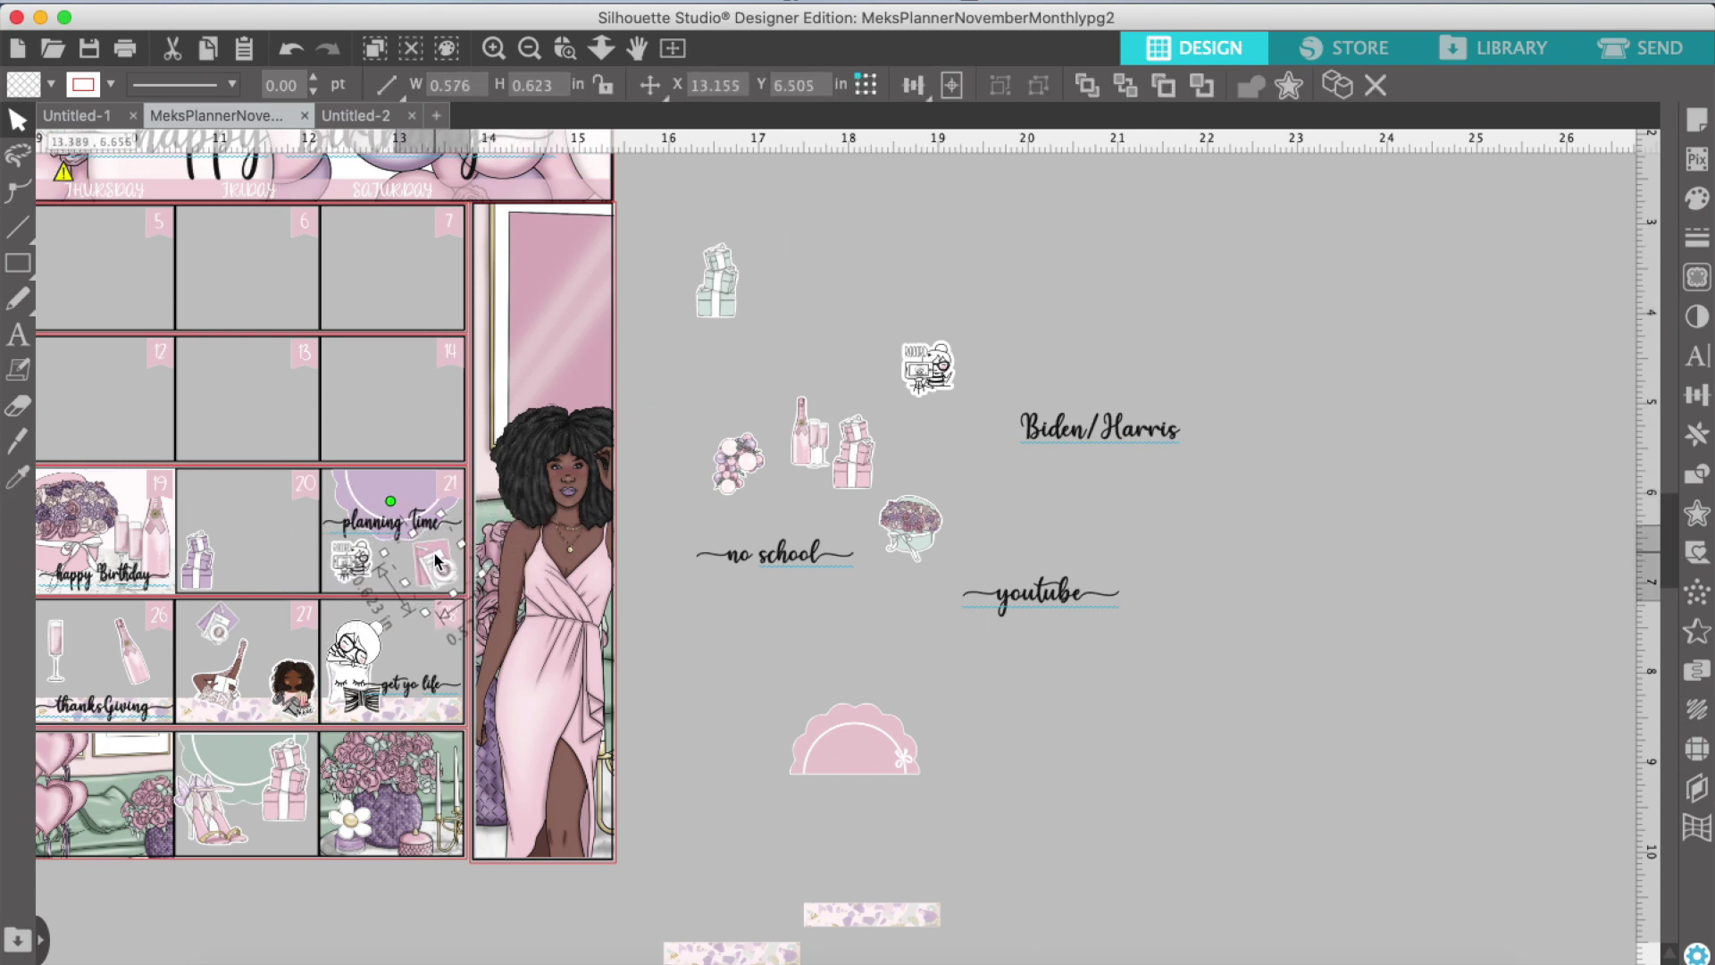
click(881, 636)
Step: Duplicate the 28th's washi strip and lay copies along the bottom of the 13th's and 14th's cells
scroll(880, 636, left, 3)
right_click(564, 739)
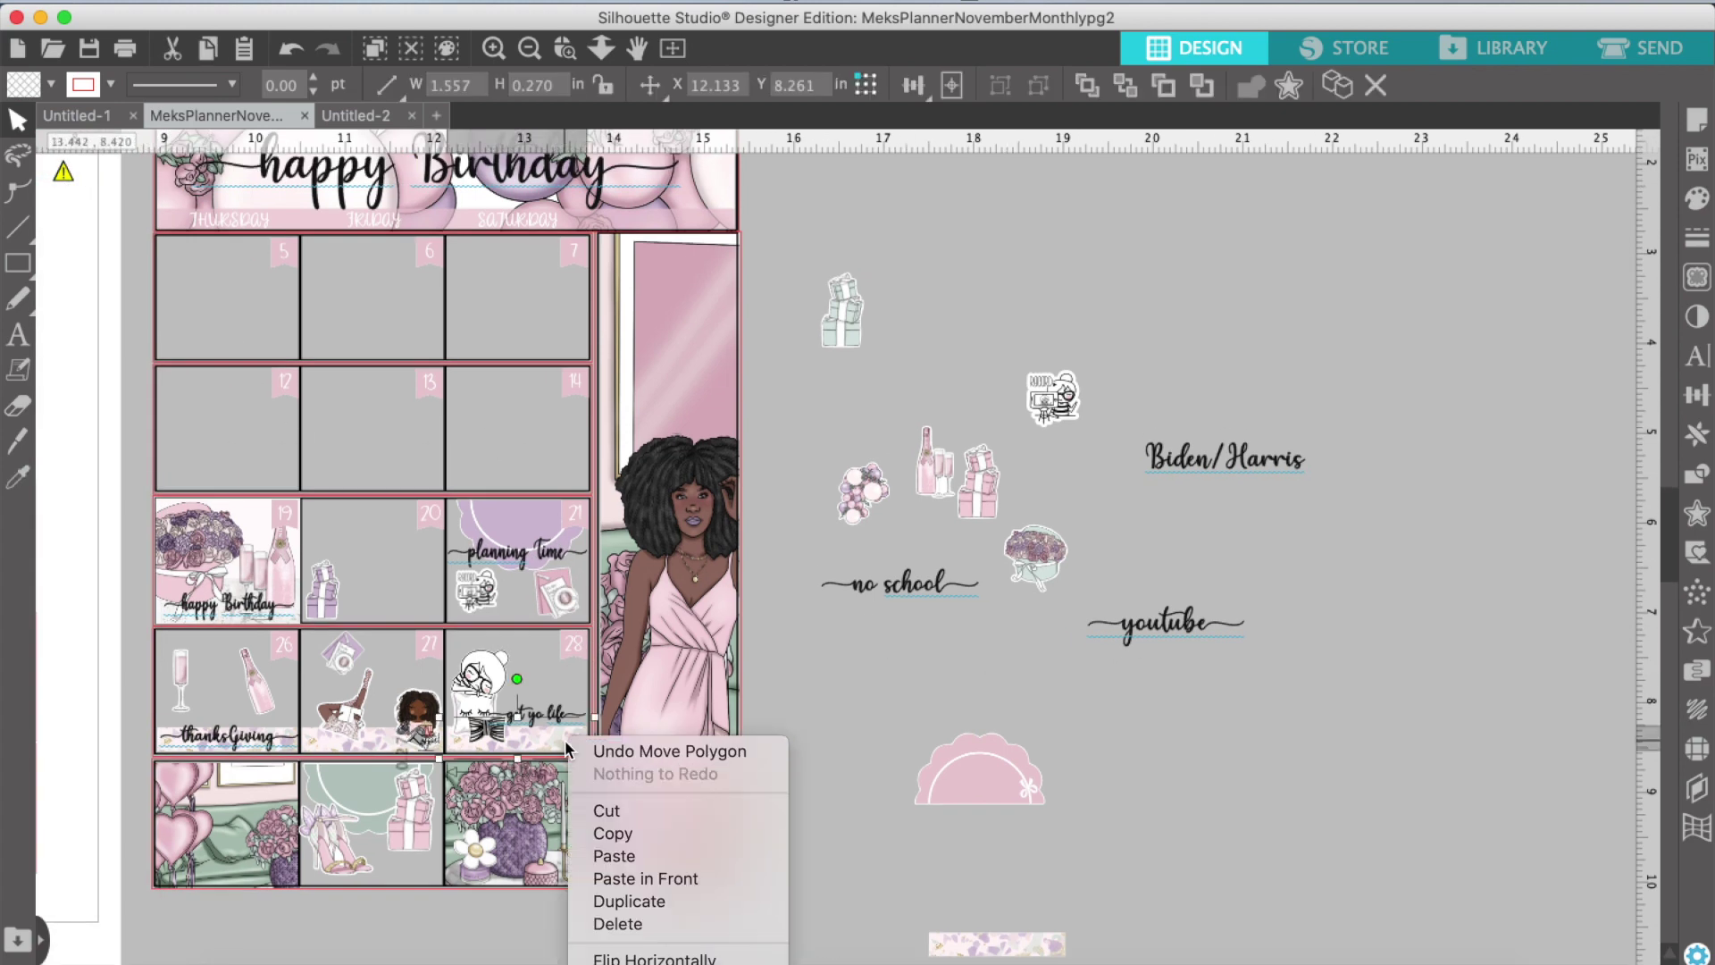
click(631, 903)
drag(561, 733, 379, 482)
right_click(538, 468)
click(589, 627)
click(471, 425)
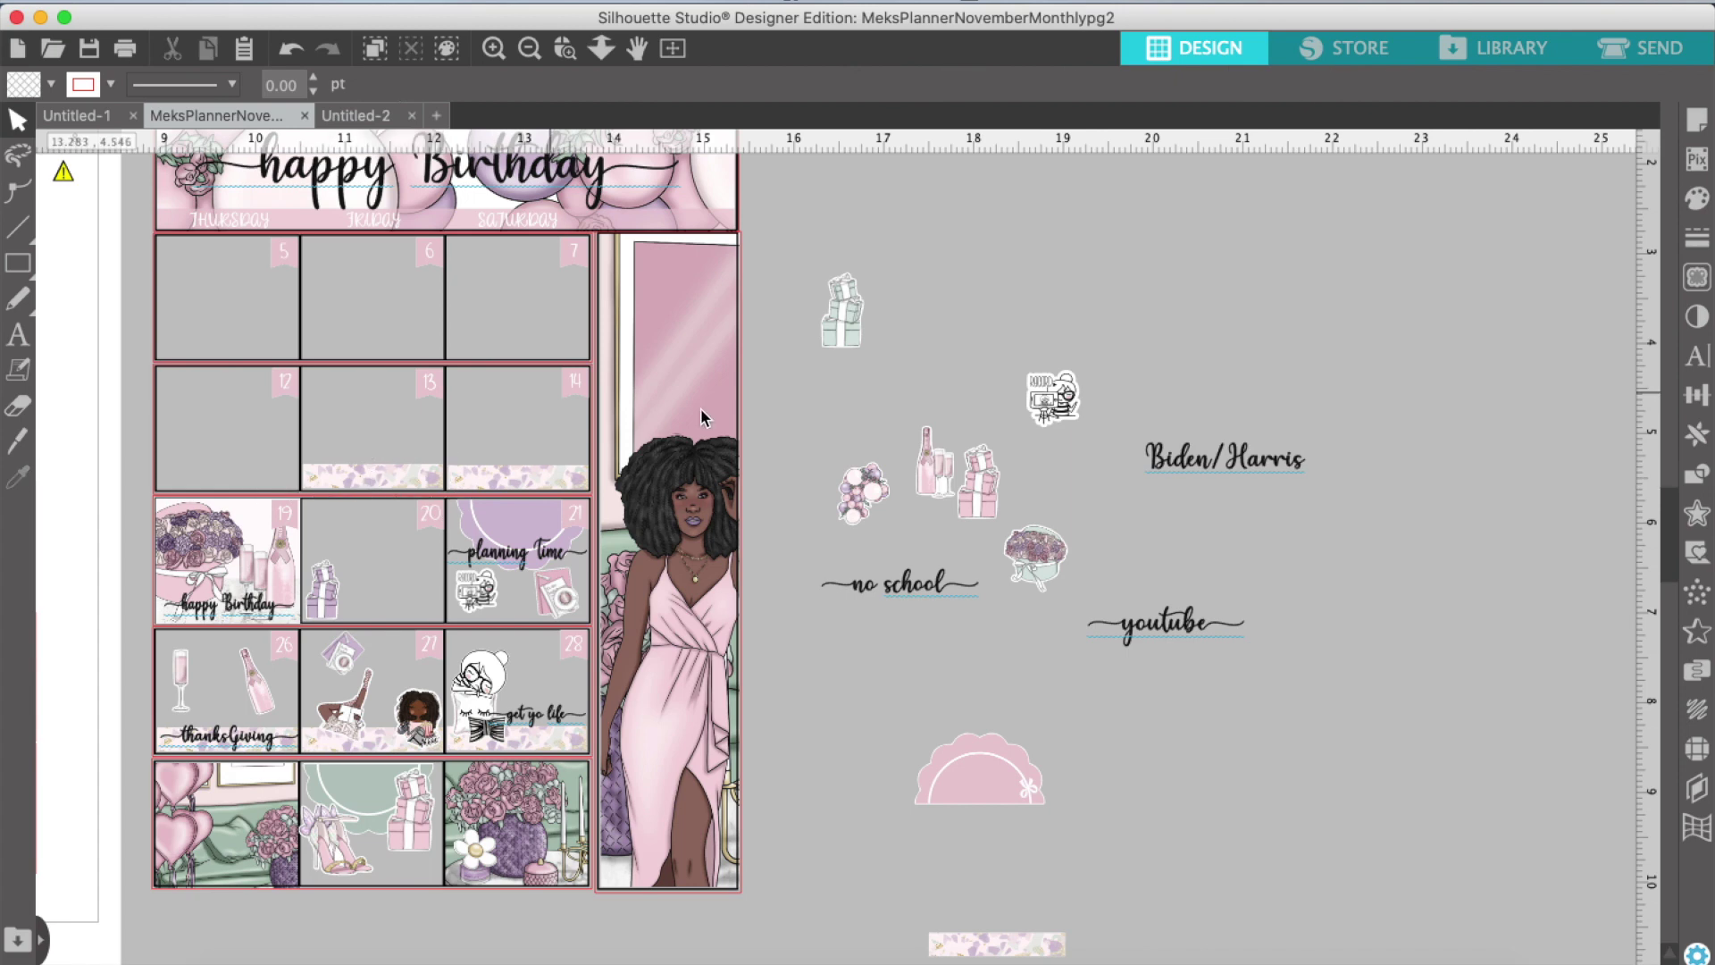
Step: Bring the "Print and Cut" character sticker from the sticker collection into the 14th's cell, in front of the washi strip
click(529, 54)
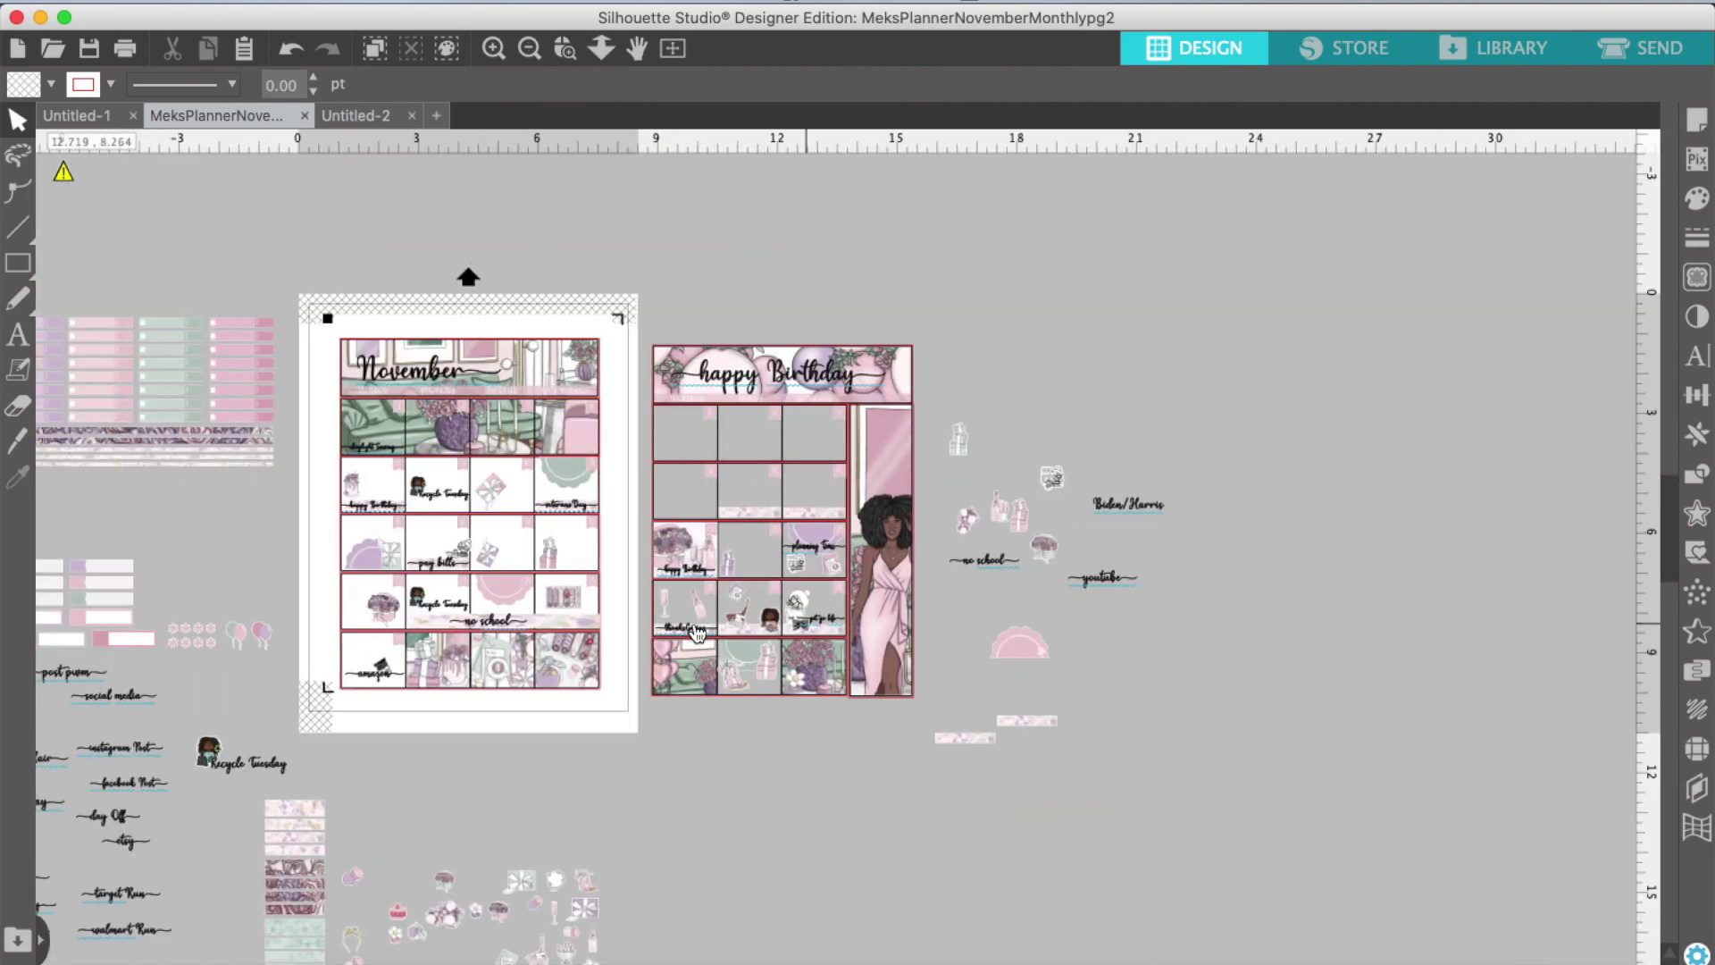
click(116, 744)
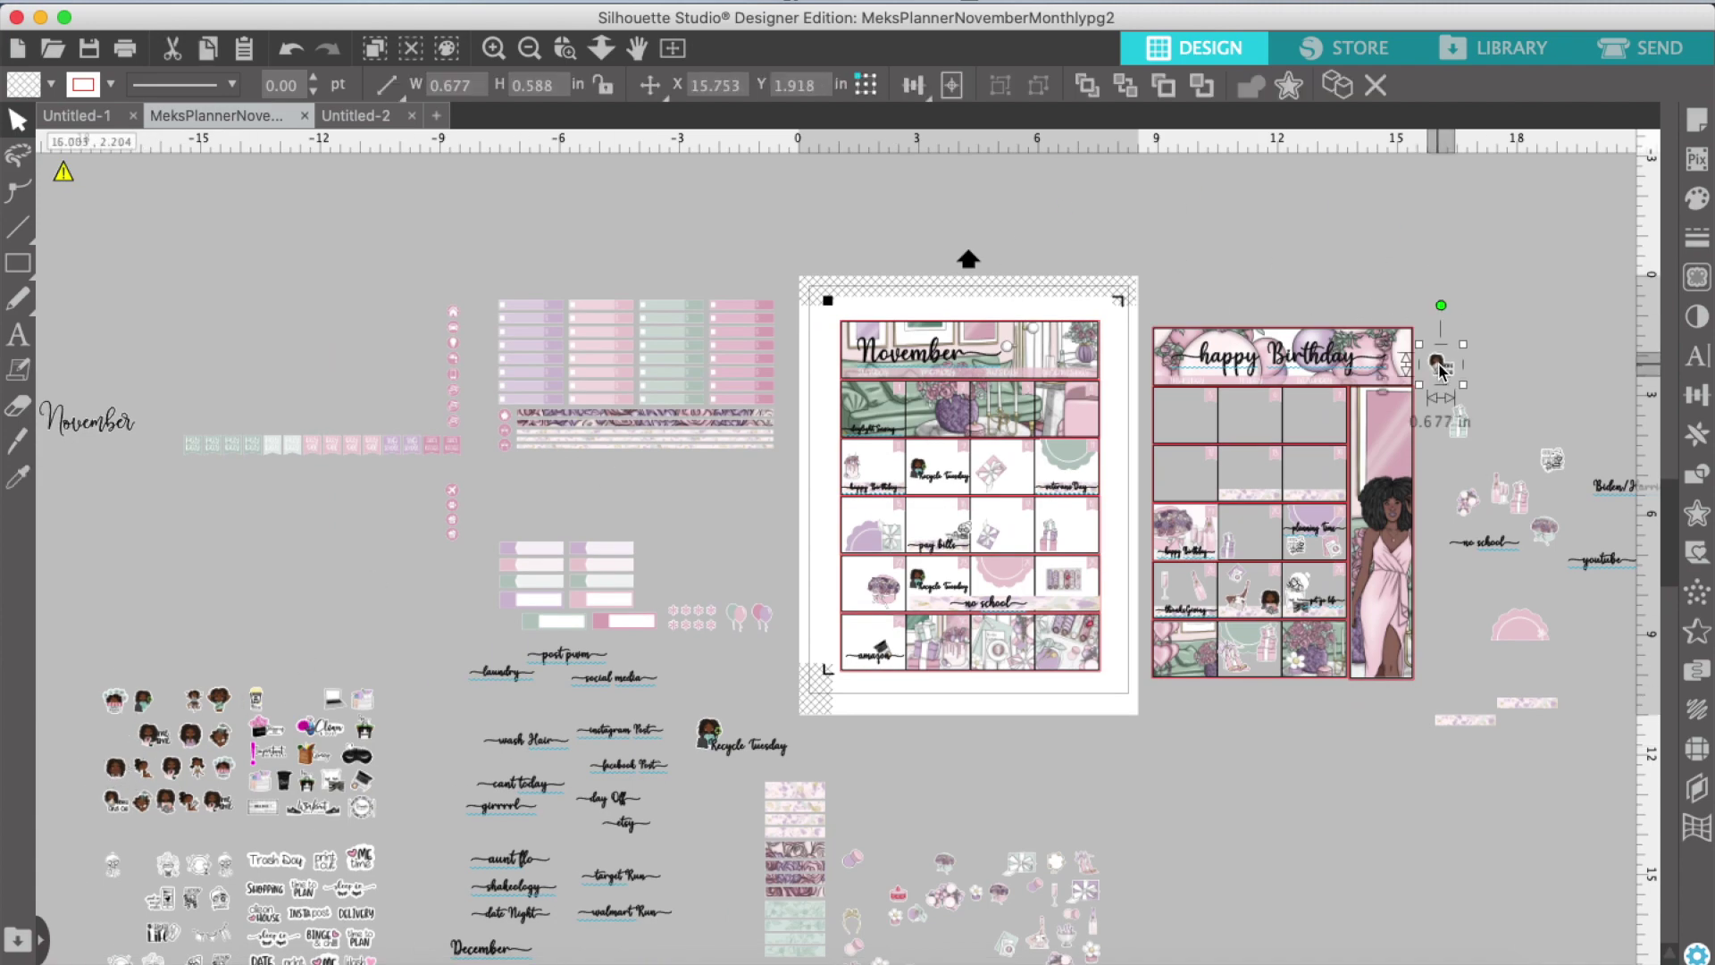
click(493, 49)
click(492, 49)
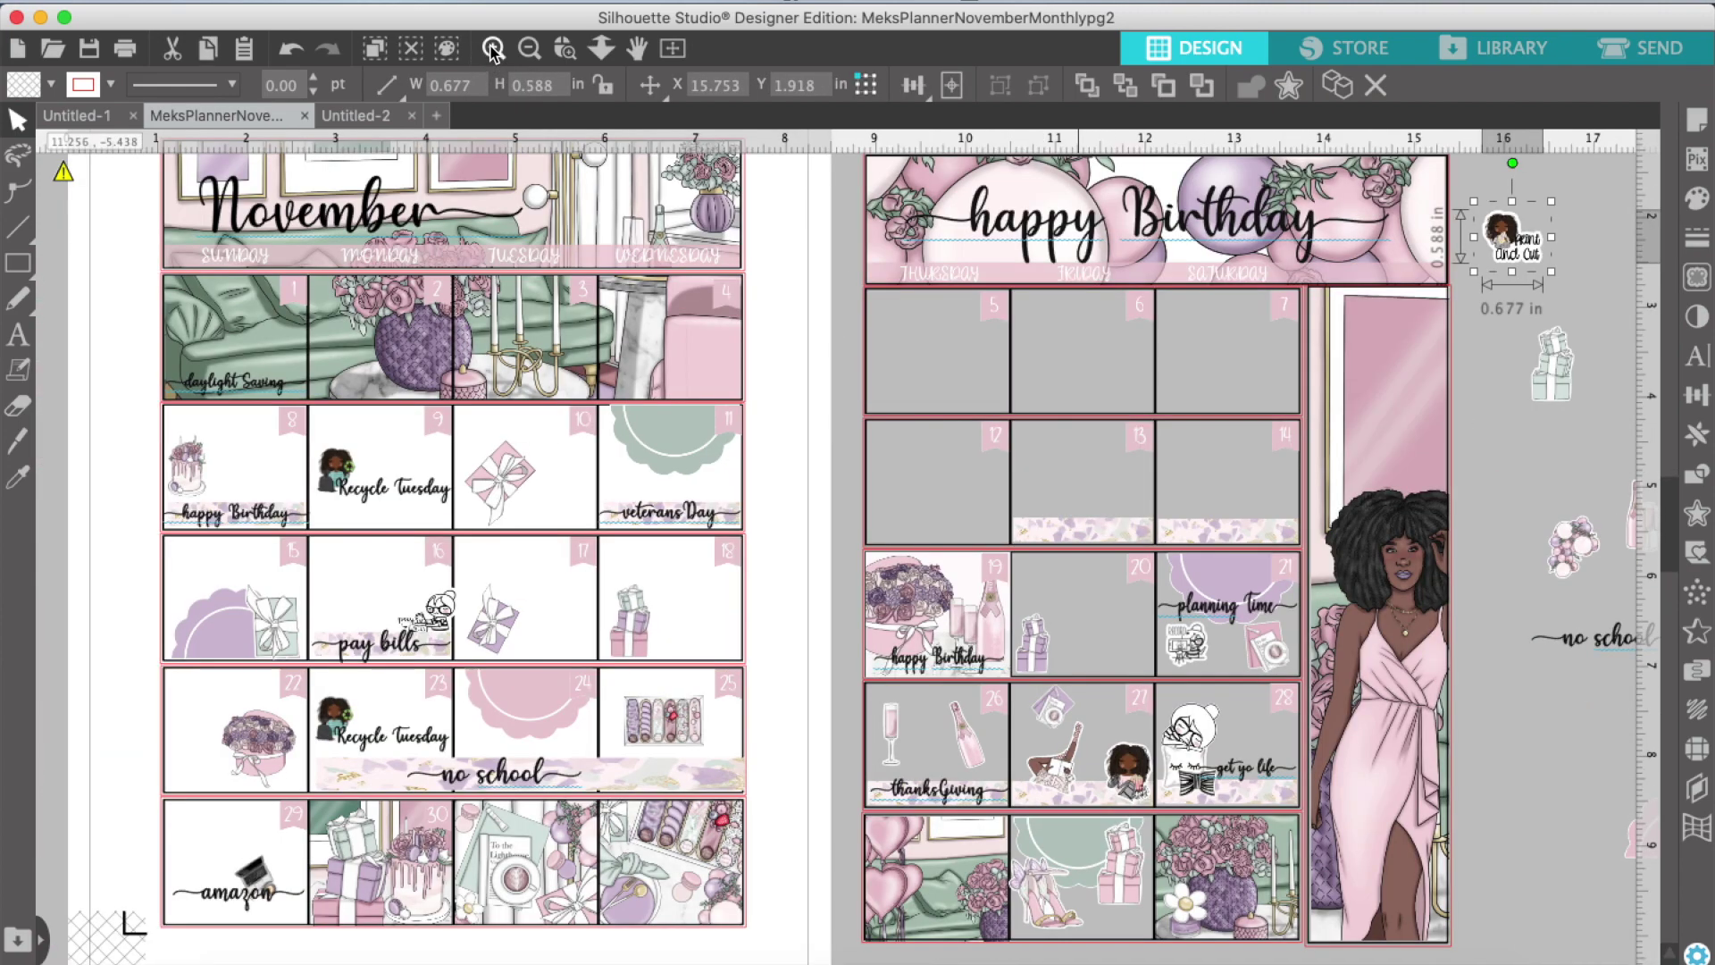
click(493, 52)
scroll(930, 301, right, 8)
scroll(930, 301, up, 1)
drag(1163, 167, 780, 528)
right_click(797, 547)
click(862, 935)
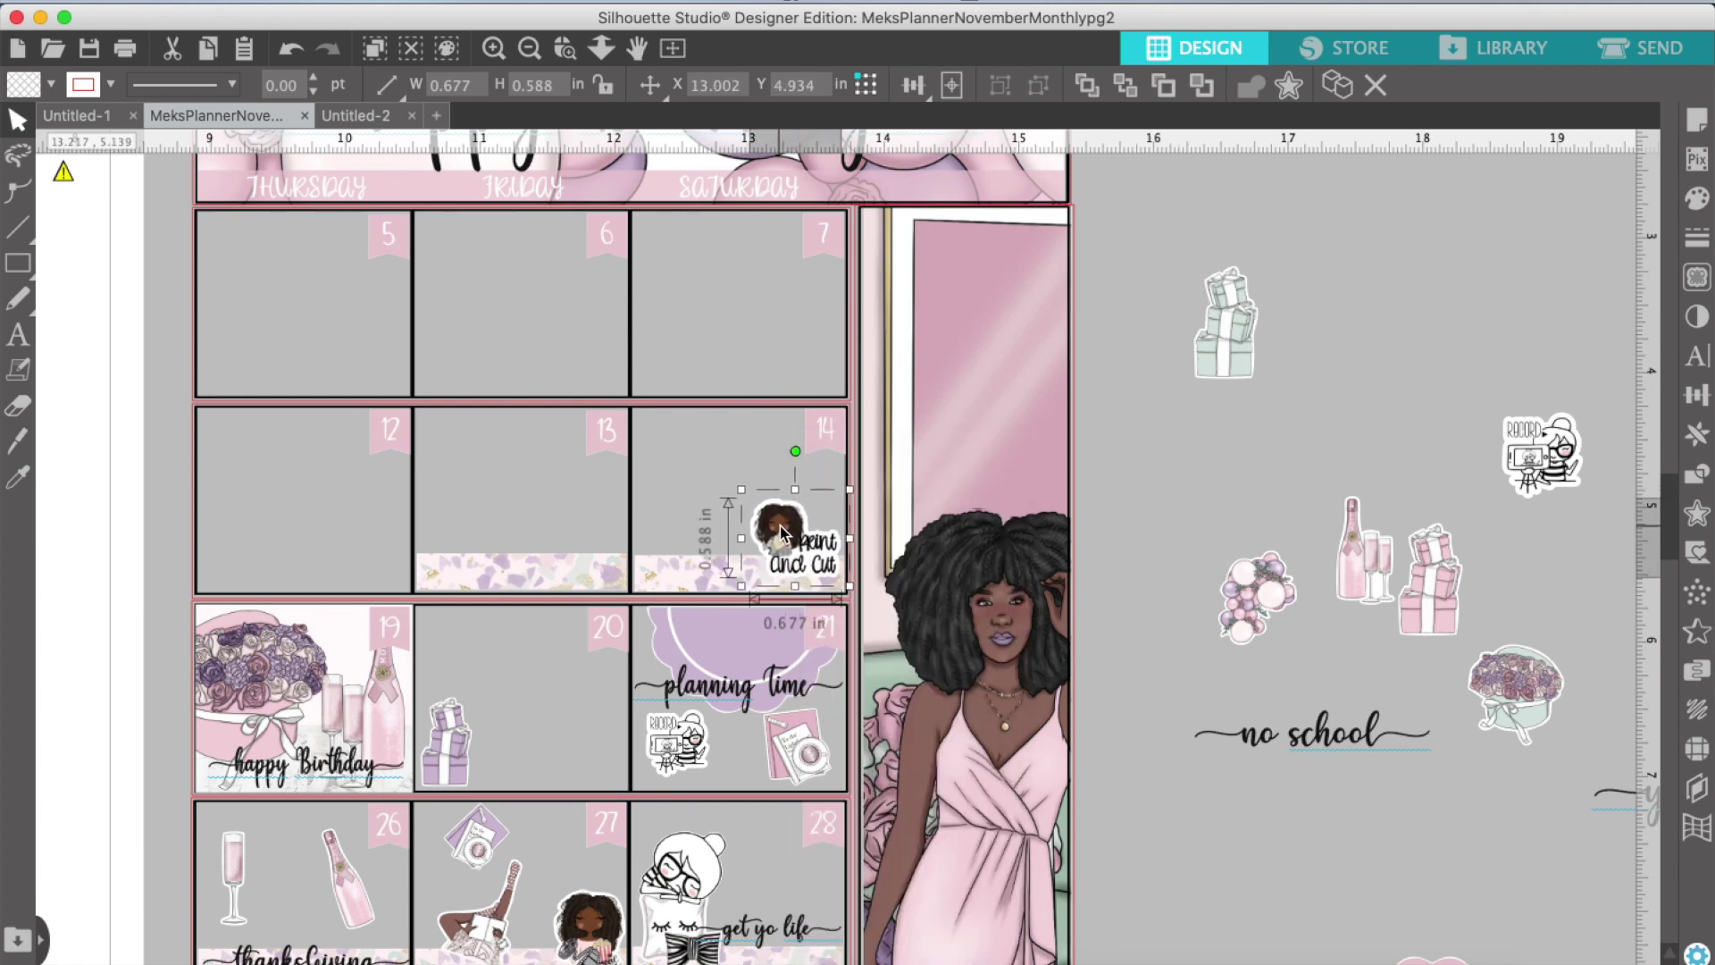
Step: Place the "record" character sticker in the upper corner of the 14th's cell and the "youtube" label above the "Print and Cut" sticker
click(1144, 506)
drag(1531, 460, 669, 457)
scroll(1286, 802, right, 2)
scroll(1286, 803, down, 1)
drag(1594, 759, 1013, 415)
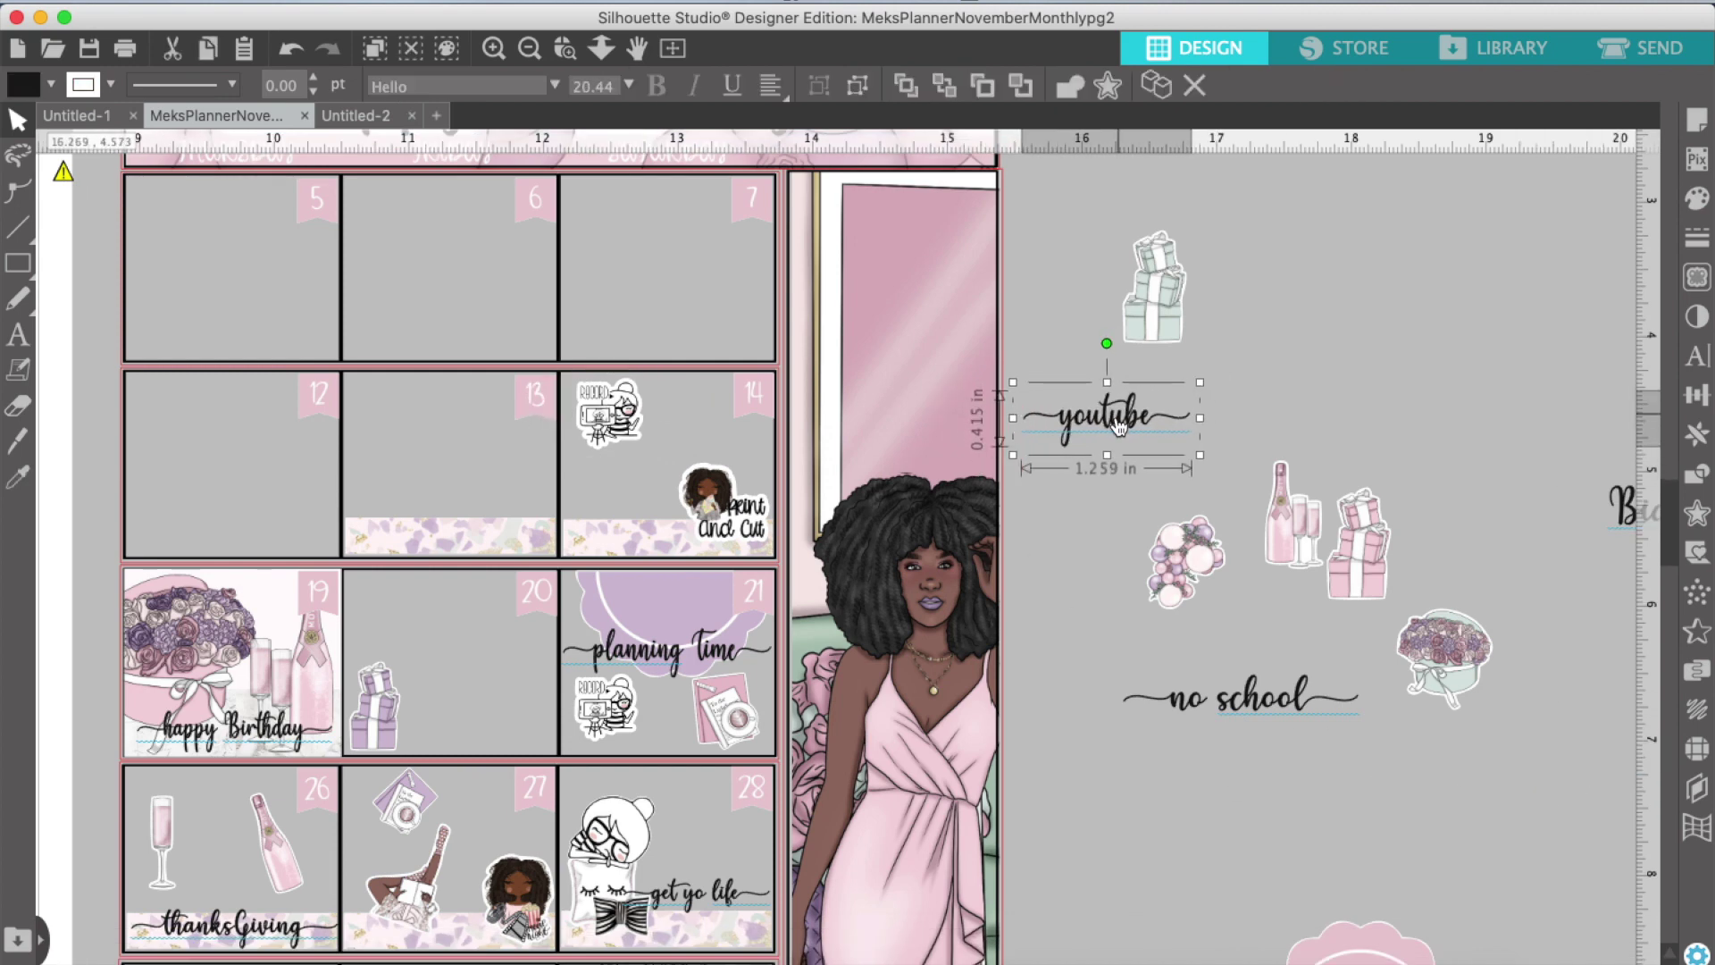
drag(1119, 427, 681, 433)
right_click(649, 513)
click(742, 884)
drag(707, 495, 705, 503)
drag(693, 438, 694, 447)
click(694, 446)
Step: Flip the teal flower box sticker horizontally and place it in the 13th's cell, in front of the washi strip
click(1482, 663)
click(487, 1)
mouse_move(722, 15)
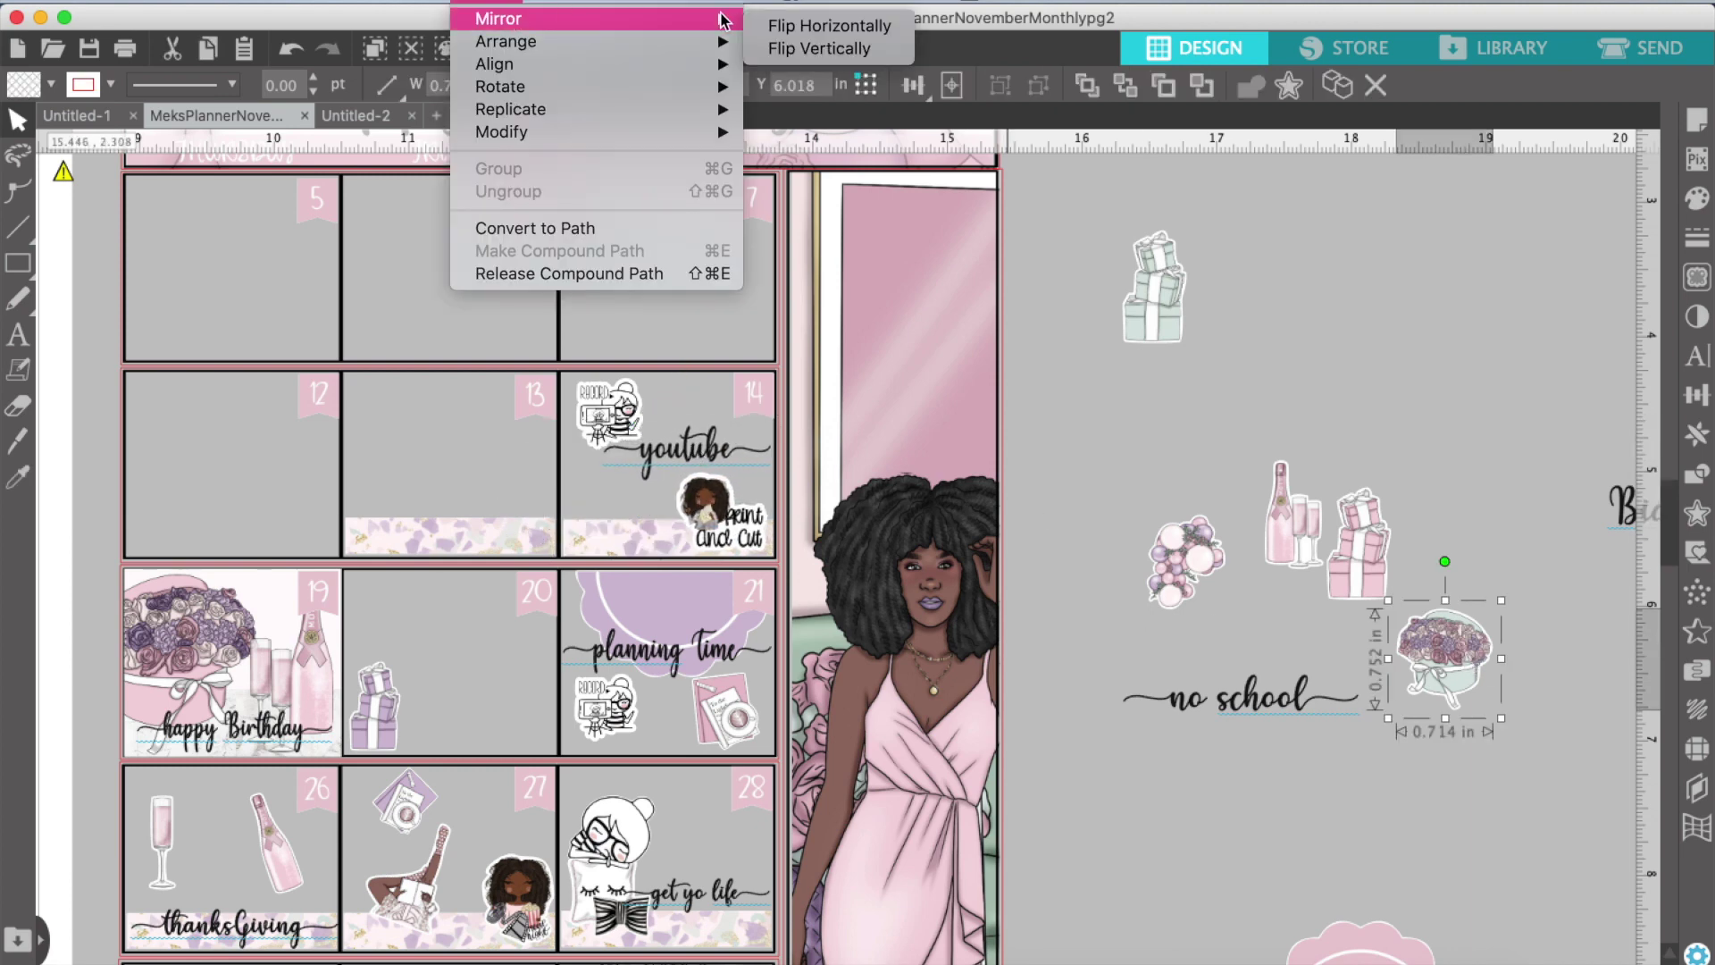
click(769, 28)
drag(1440, 662, 358, 510)
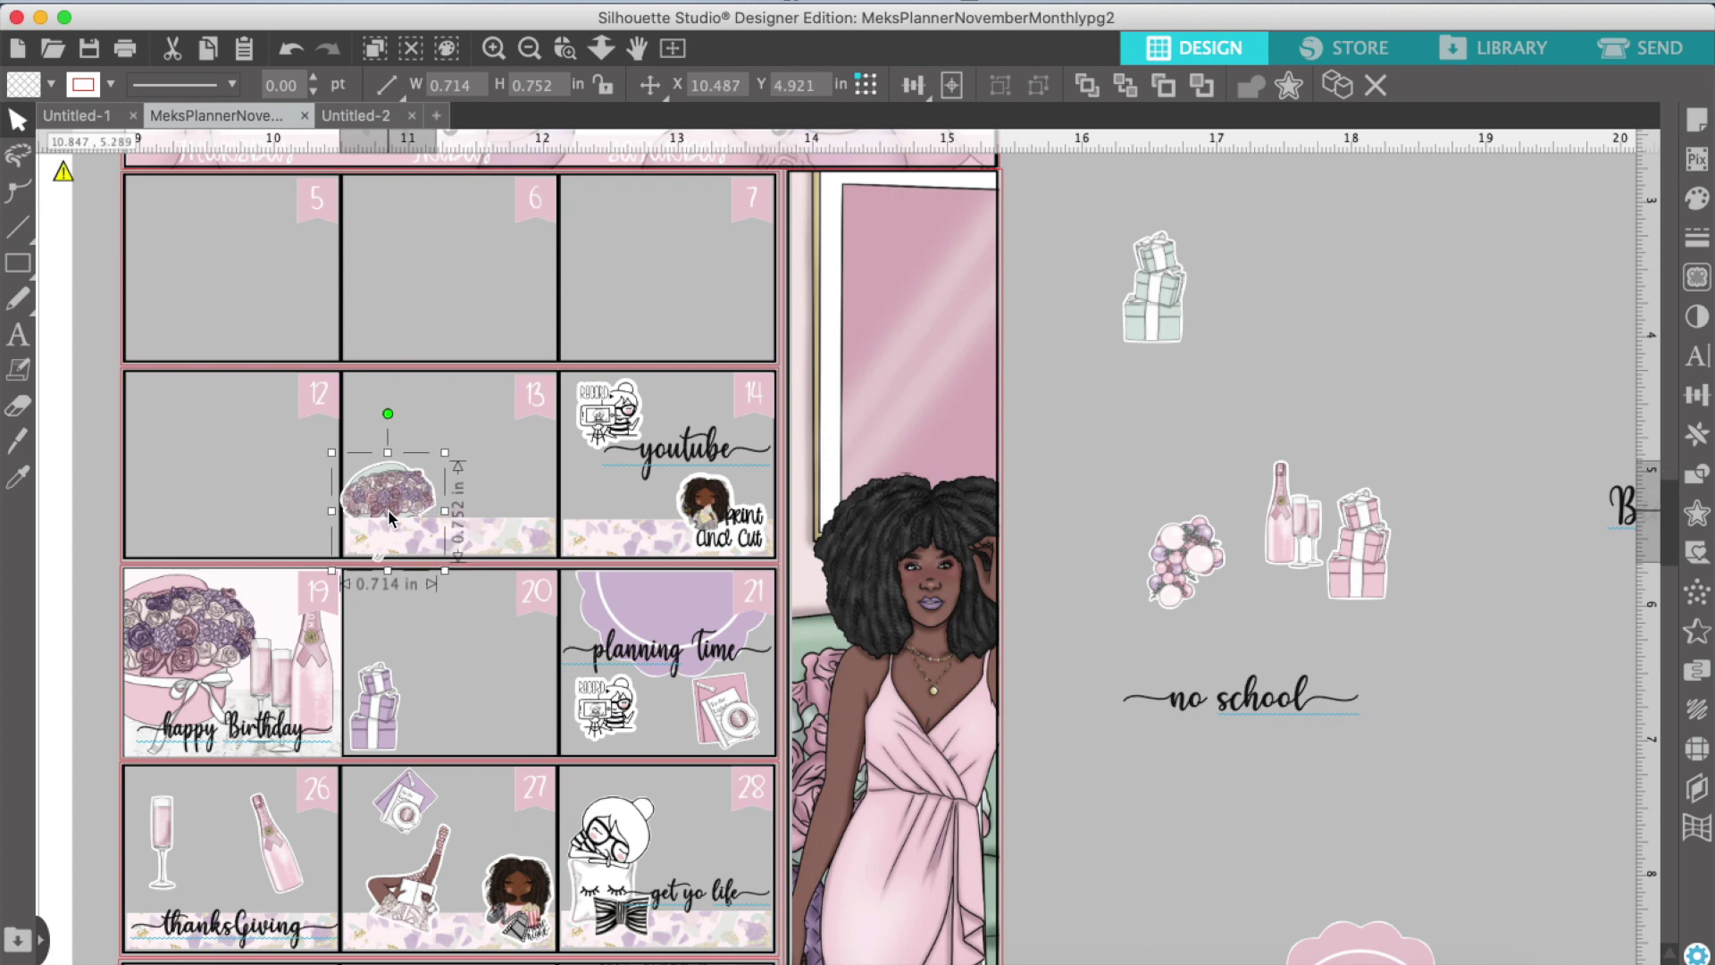
right_click(395, 497)
click(474, 963)
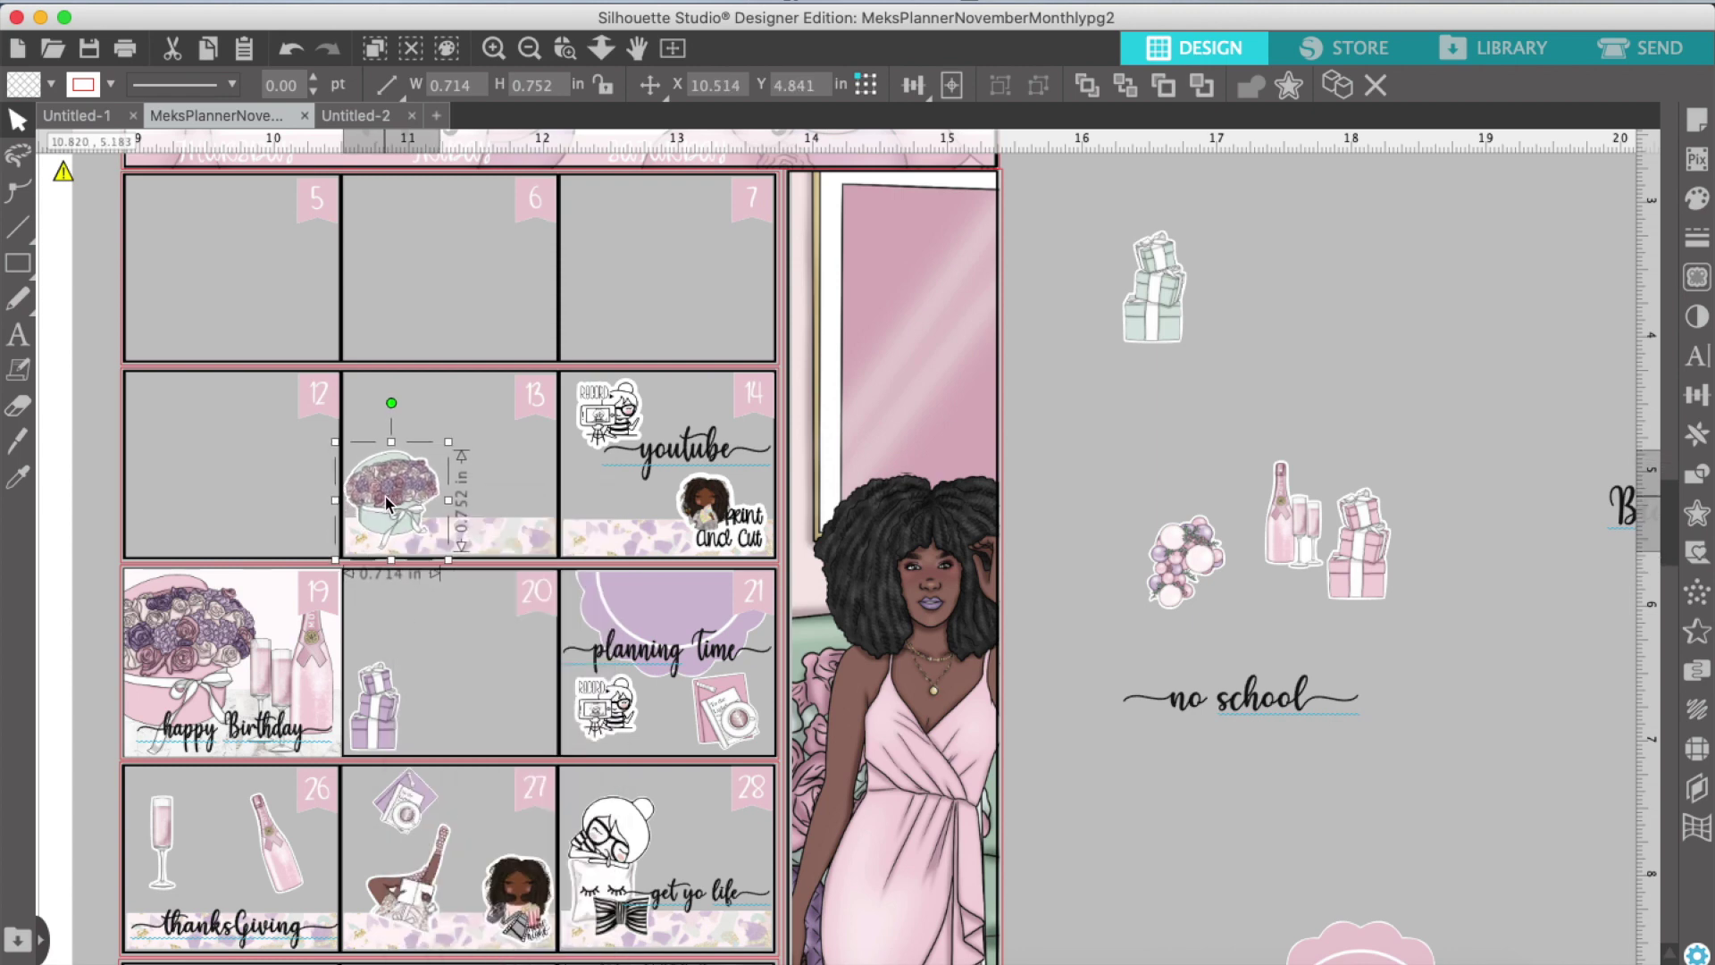
Step: Place the champagne bottle and glasses sticker in the 12th's cell and the pink scalloped shape along the bottom of the 5th's cell
drag(1297, 527, 174, 506)
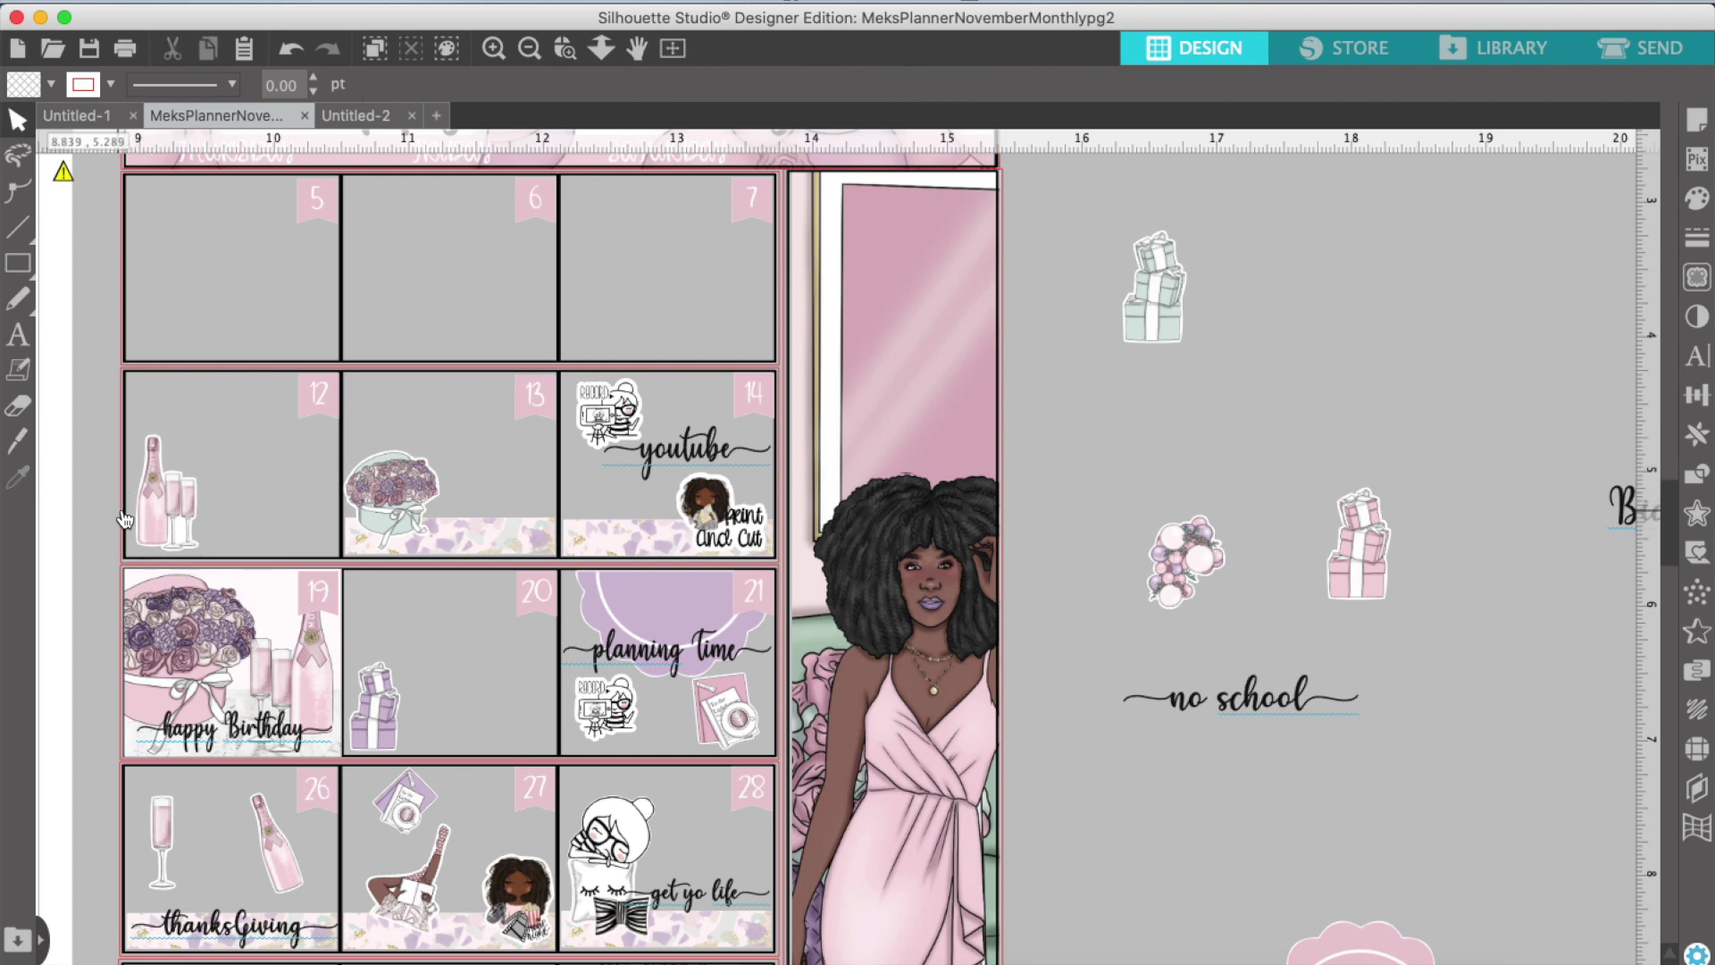
drag(1345, 943, 244, 298)
key(Escape)
Step: Bring the teal gift stack into the 5th's cell and layer it in front of the pink scalloped shape
drag(1159, 341, 241, 288)
right_click(241, 288)
click(347, 728)
right_click(245, 238)
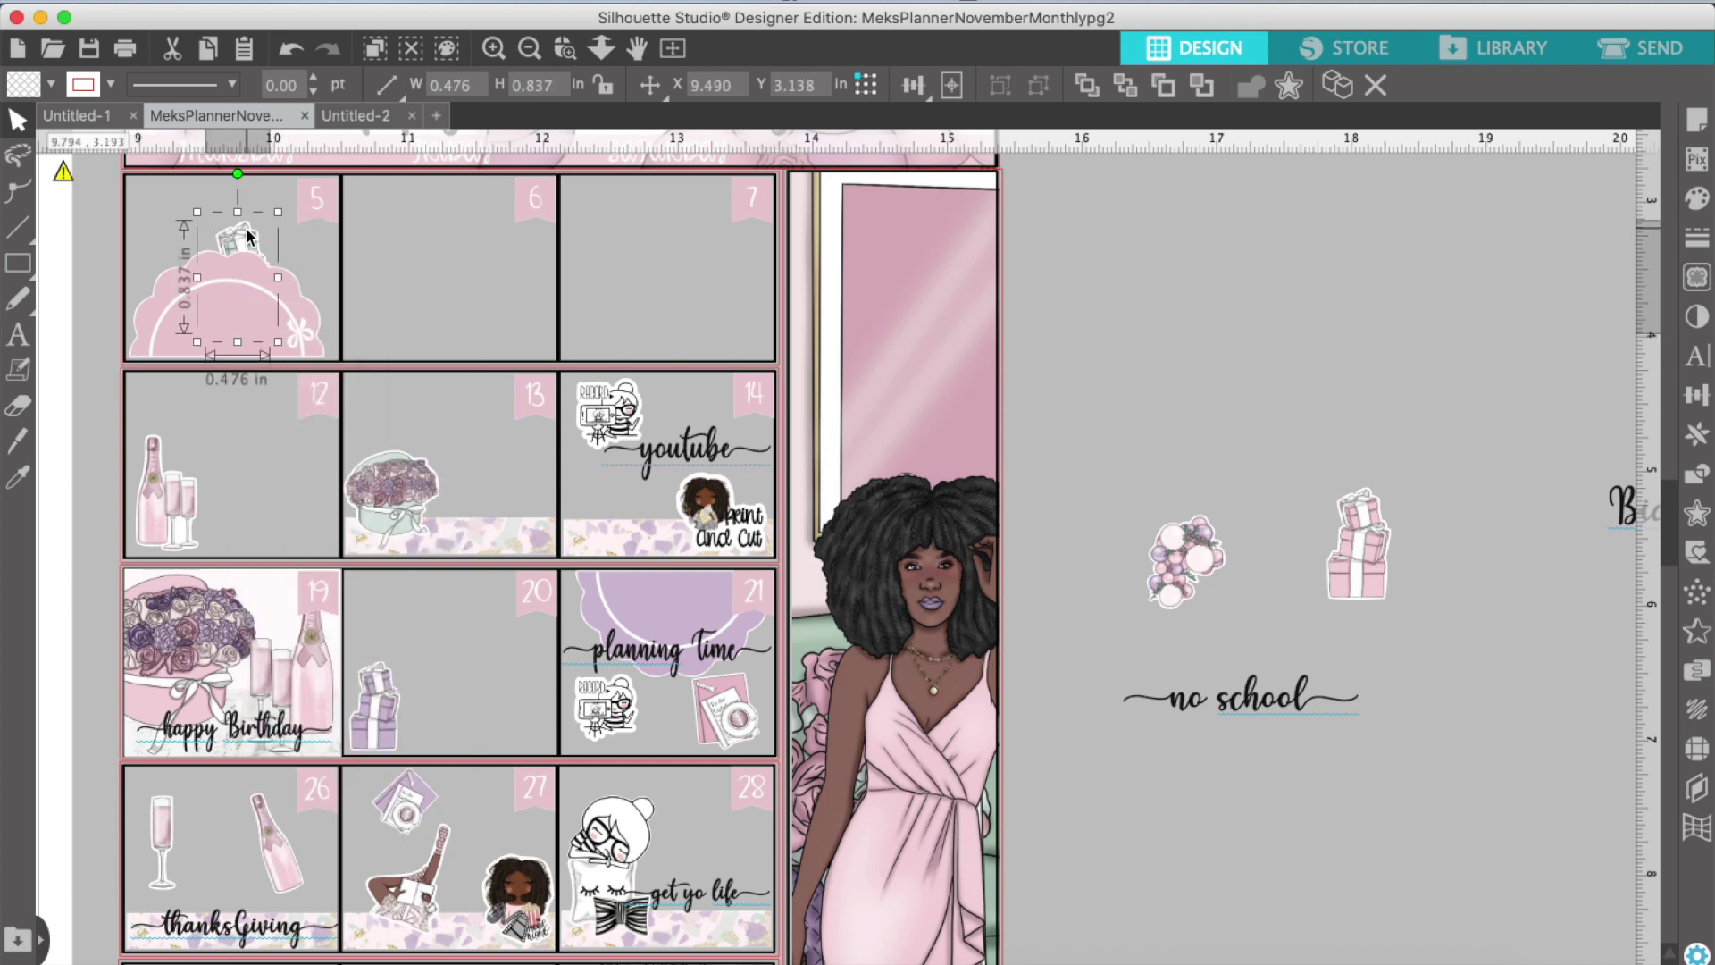
click(327, 684)
mouse_move(250, 313)
mouse_down()
mouse_move(304, 334)
mouse_move(250, 298)
mouse_up()
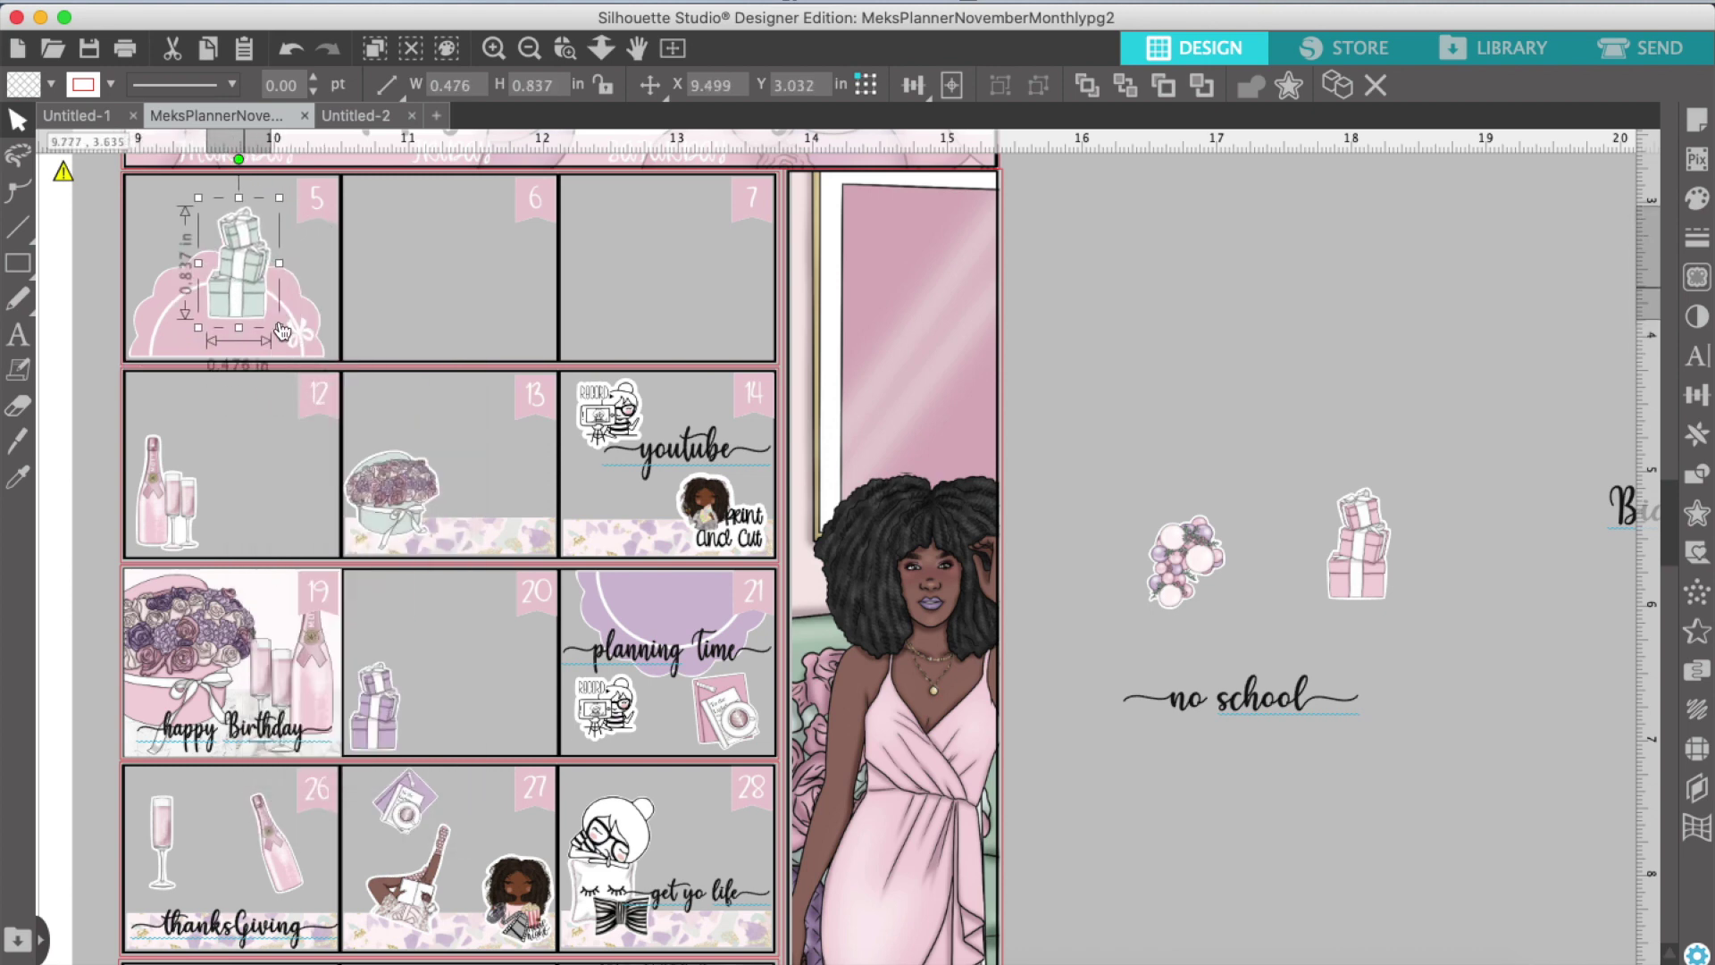
Step: Flip the 5th's pink scalloped shape horizontally and move the teal gift stack over its bow in the cell's lower-left corner
click(285, 306)
click(407, 2)
mouse_move(487, 2)
mouse_move(597, 24)
click(770, 34)
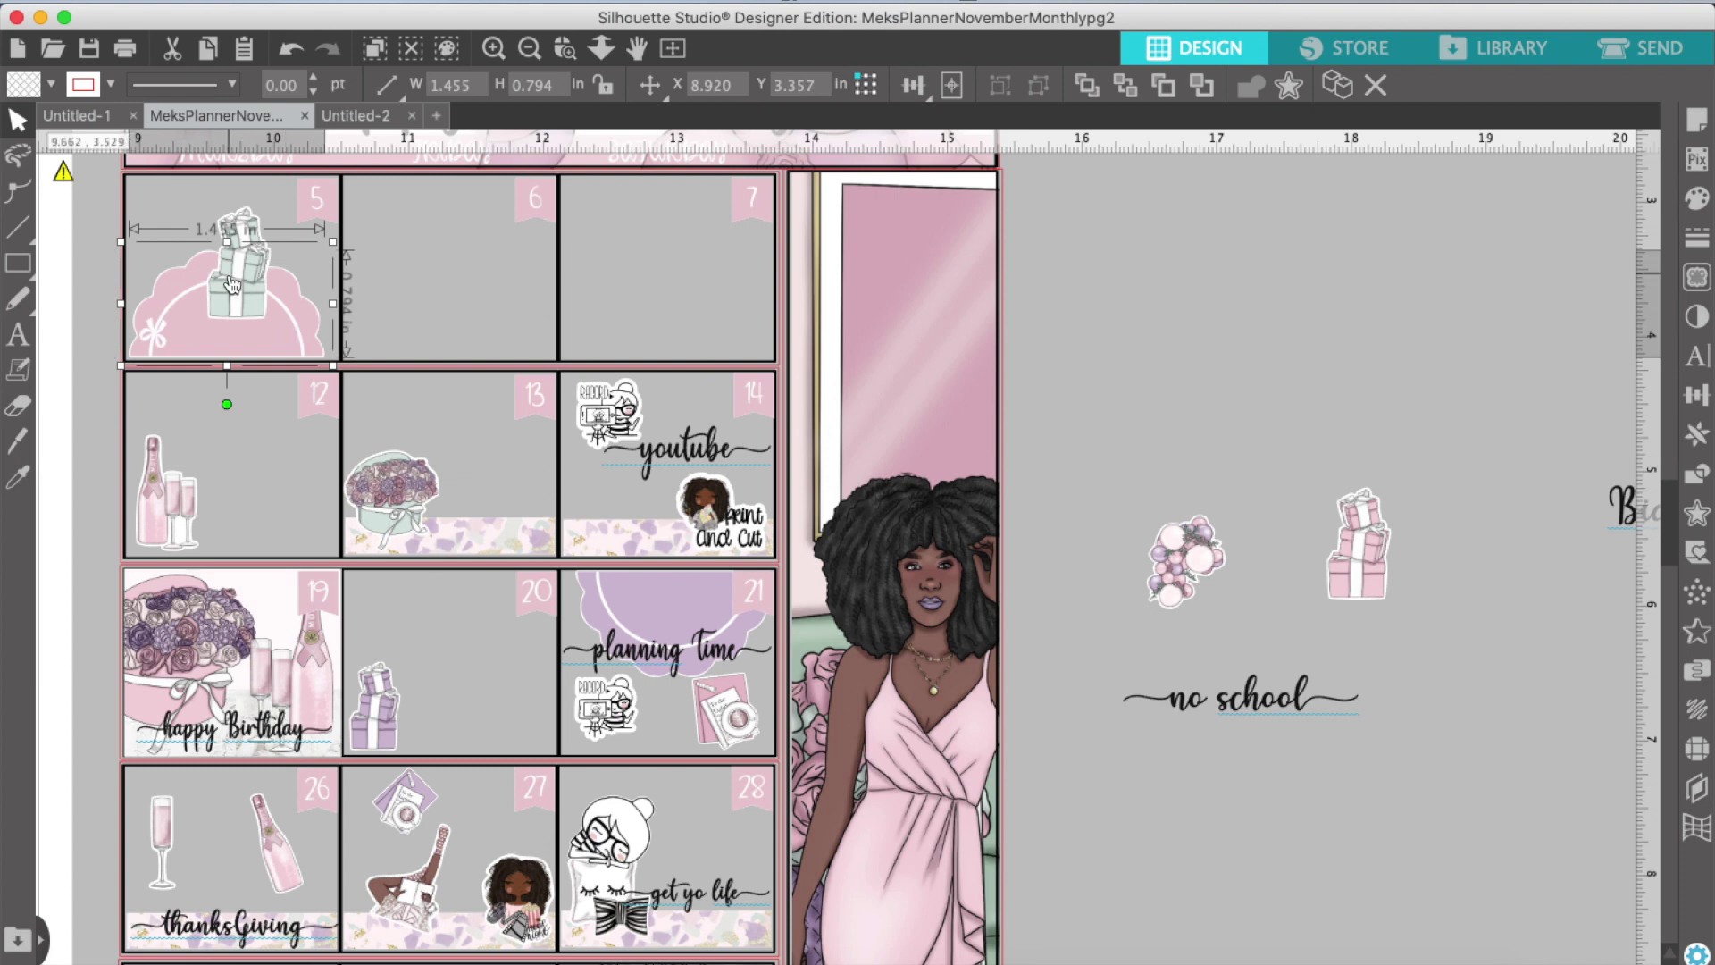
drag(243, 281, 172, 308)
click(235, 232)
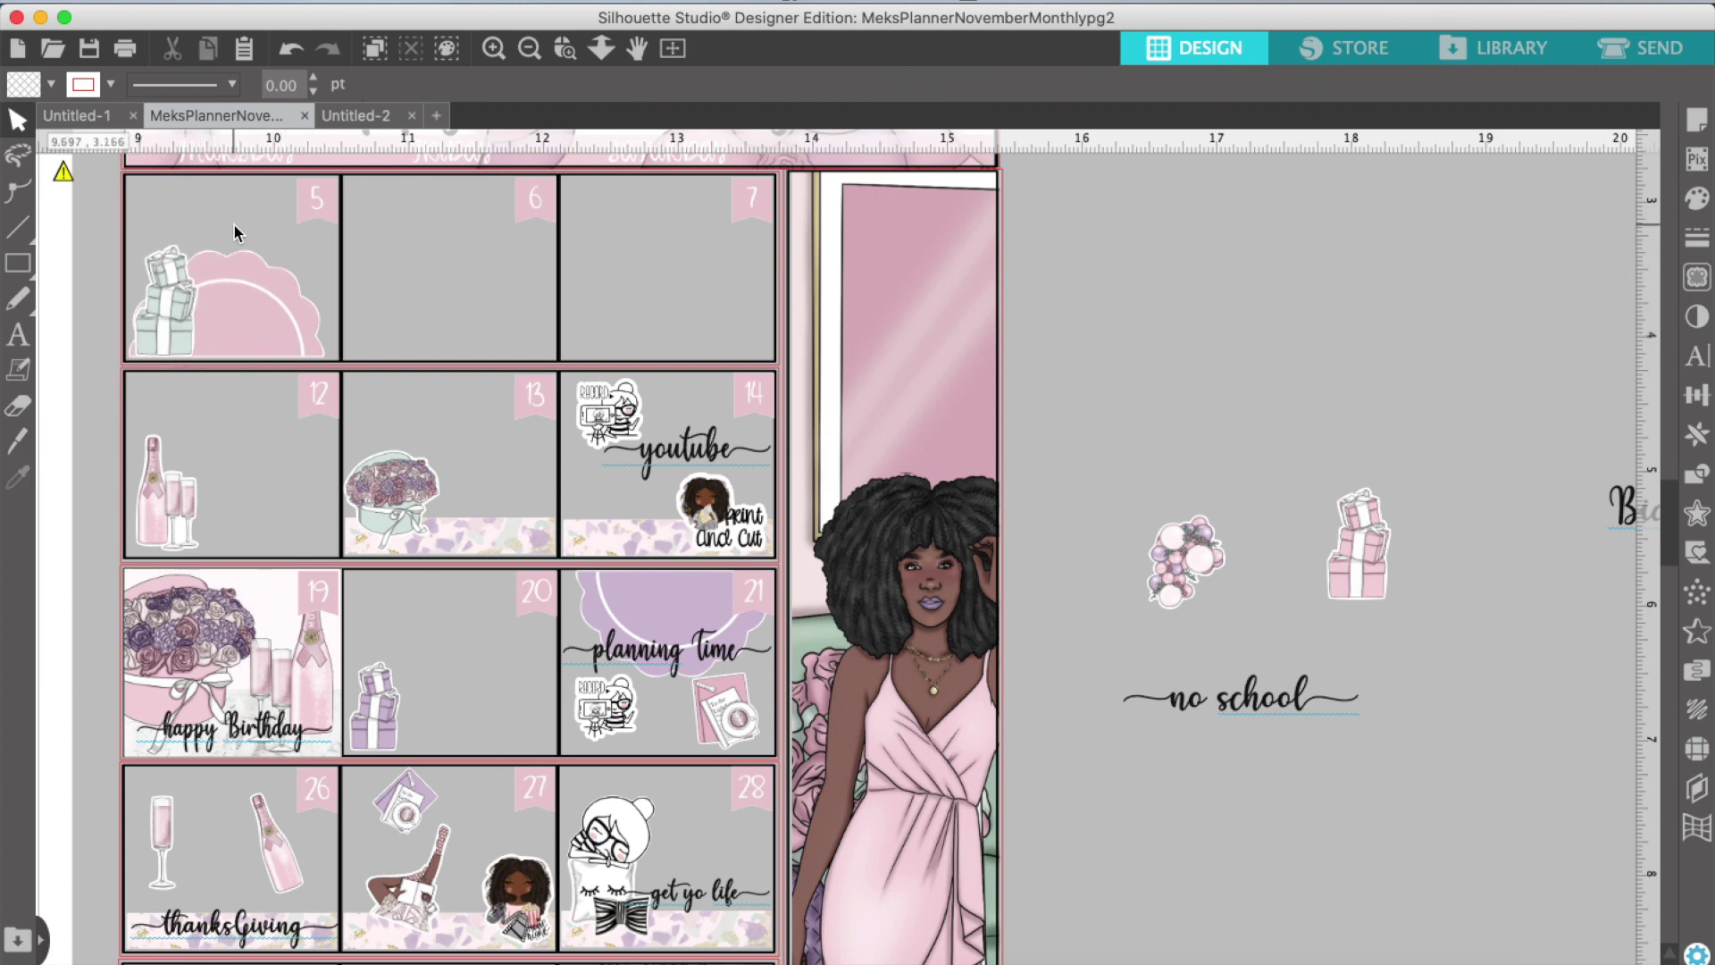
Step: Place the balloon cluster sticker in the 6th's cell, rotating it and enlarging it slightly
drag(1186, 557, 423, 279)
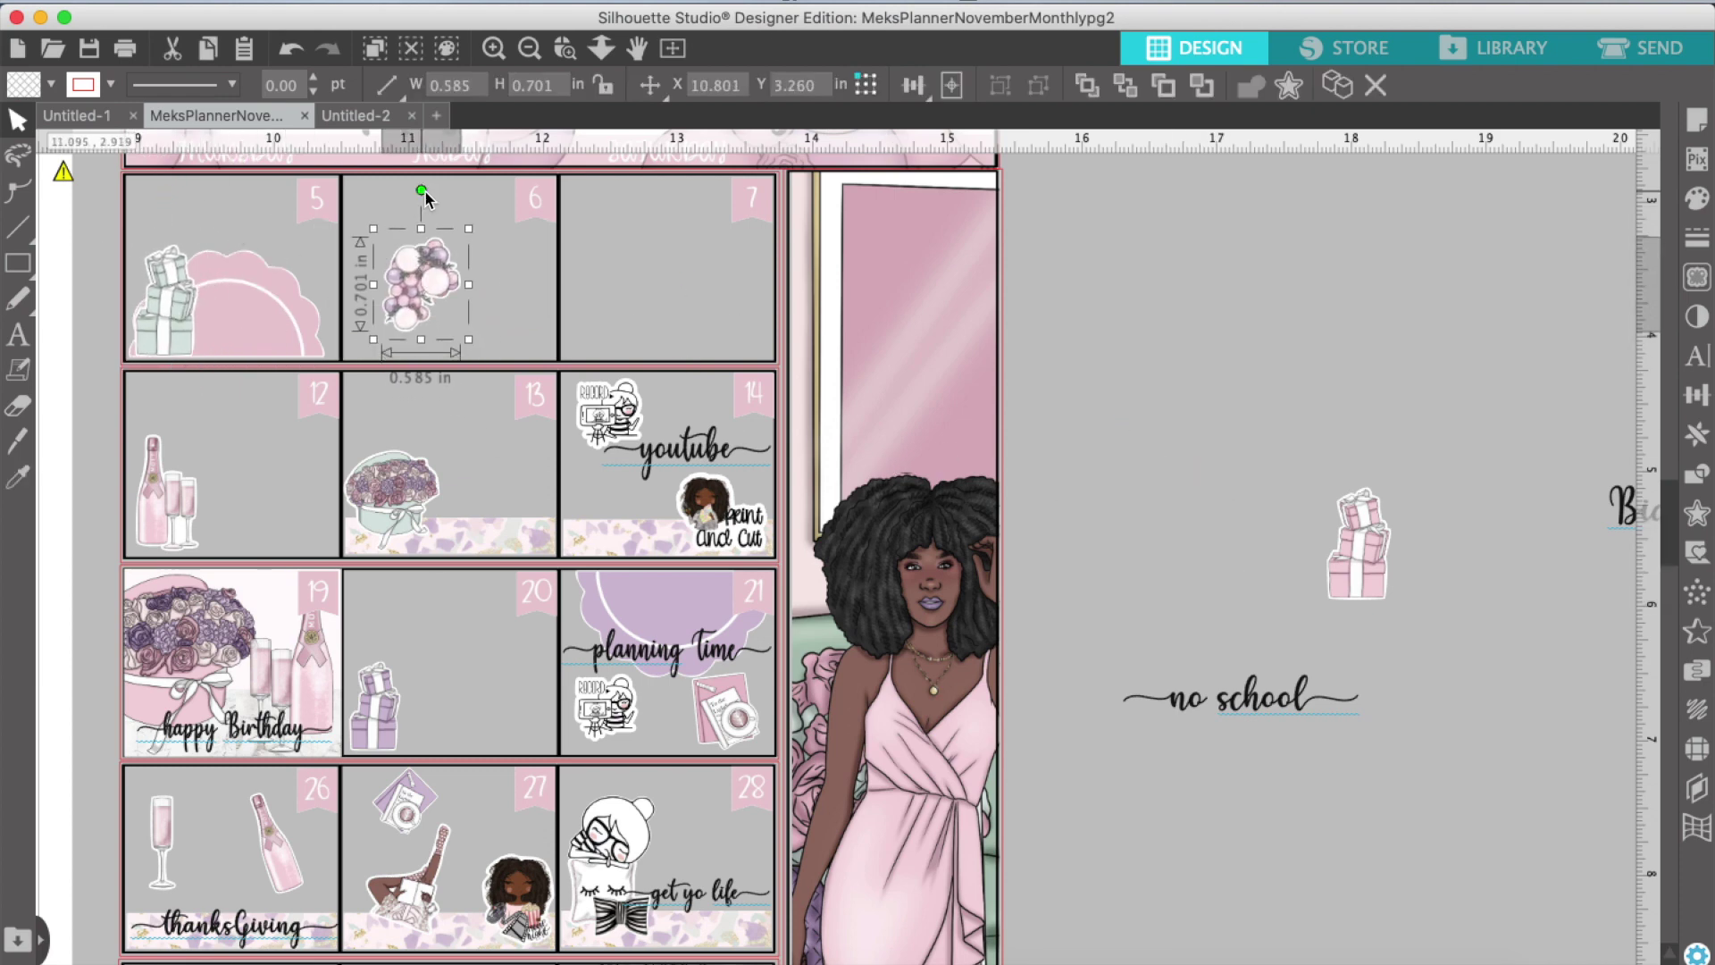
drag(422, 190, 433, 192)
drag(366, 335, 353, 348)
drag(401, 293, 395, 300)
click(1176, 572)
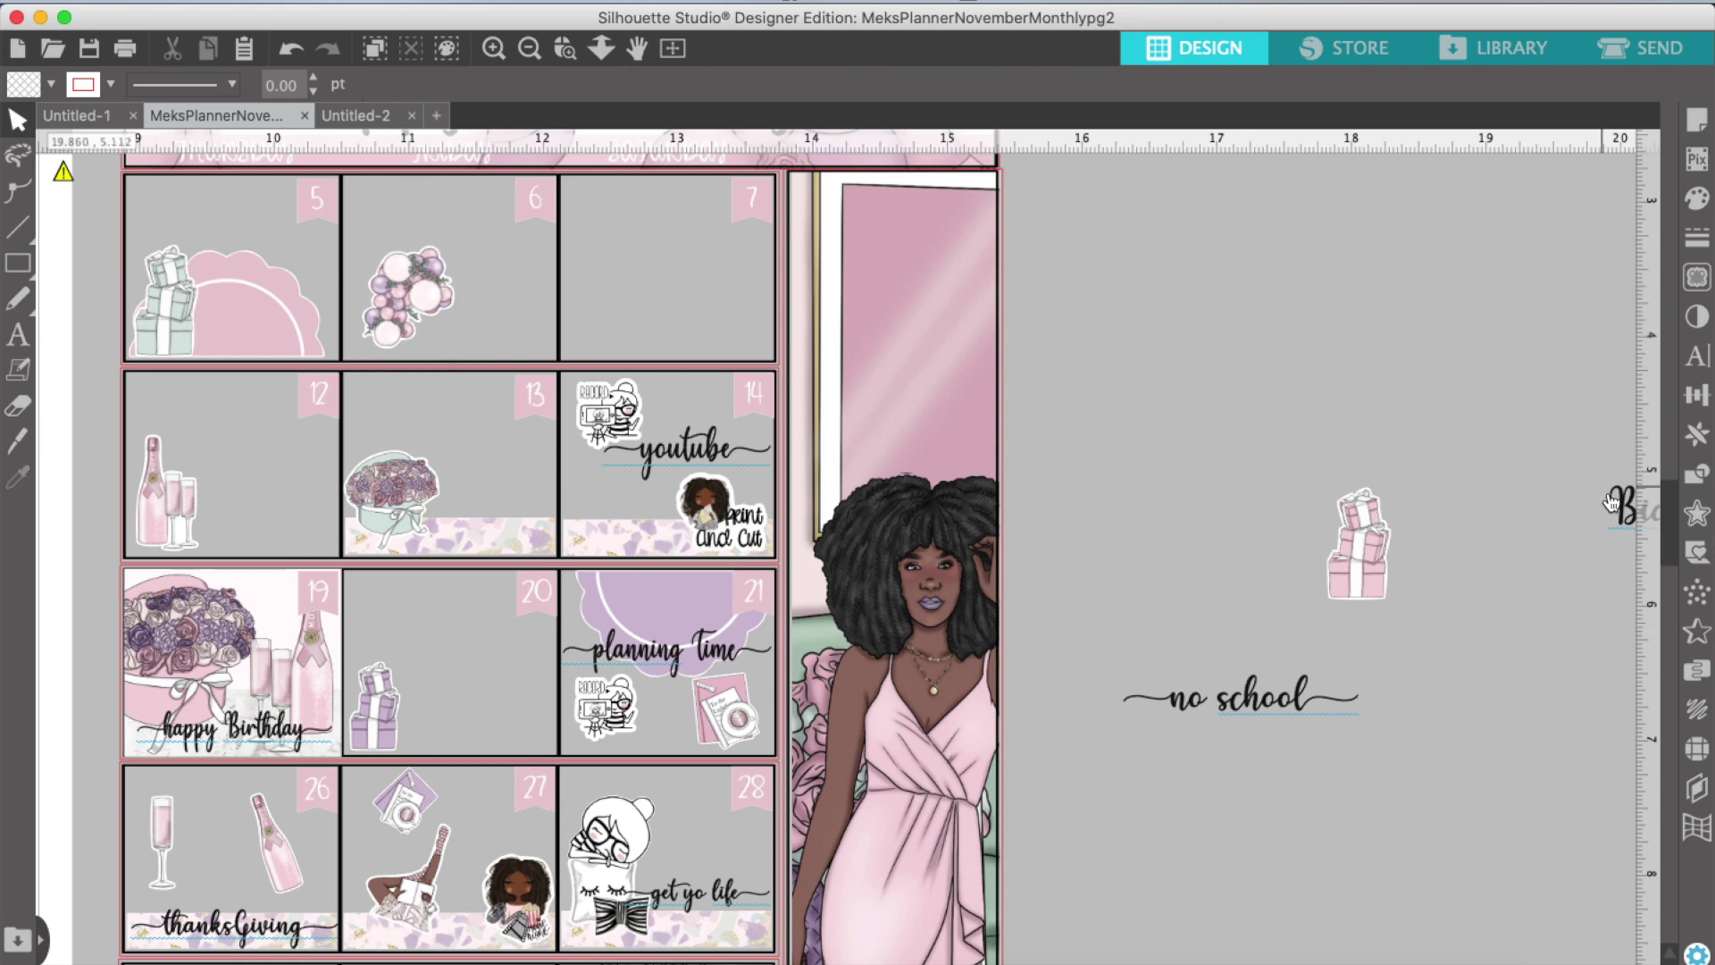
Step: Place the "Biden/Harris" label in the 7th's cell and fit it within the cell's width
click(1251, 500)
drag(1612, 502, 633, 311)
drag(820, 345, 779, 333)
Step: Duplicate the 14th's washi strip and lay the copy in the 7th's cell, behind the "Biden/Harris" label
scroll(625, 339, down, 5)
scroll(625, 339, right, 2)
right_click(547, 356)
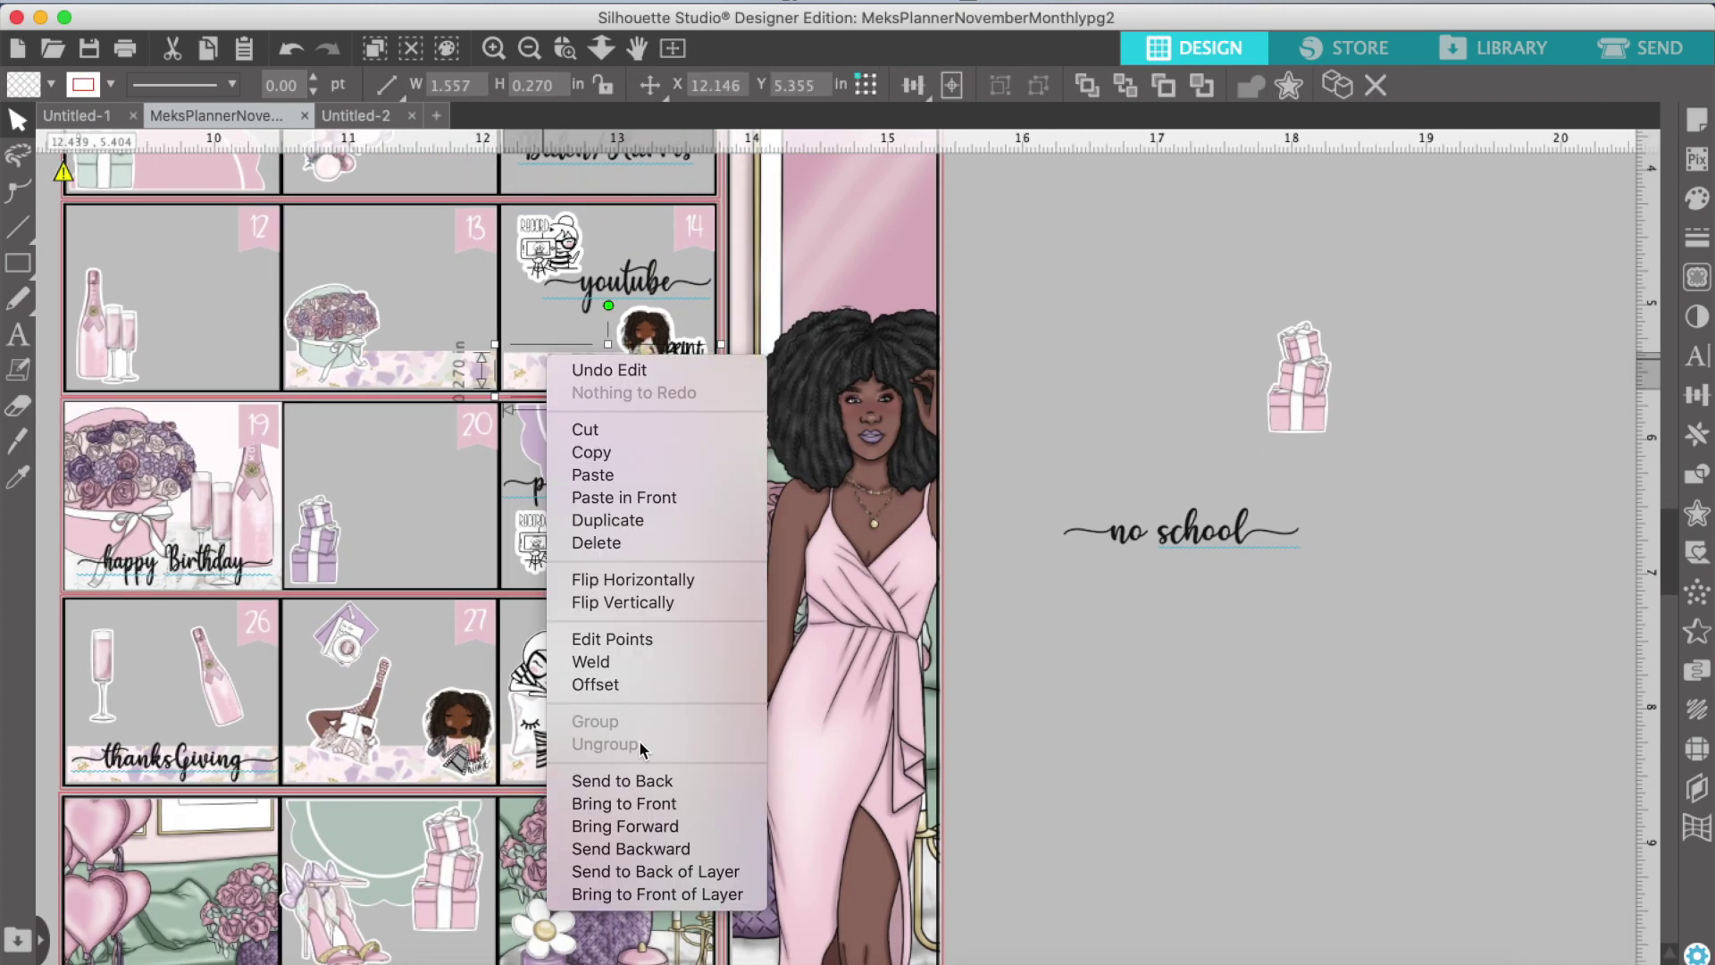
click(628, 520)
scroll(626, 527, up, 3)
drag(608, 513, 610, 290)
right_click(577, 287)
click(701, 735)
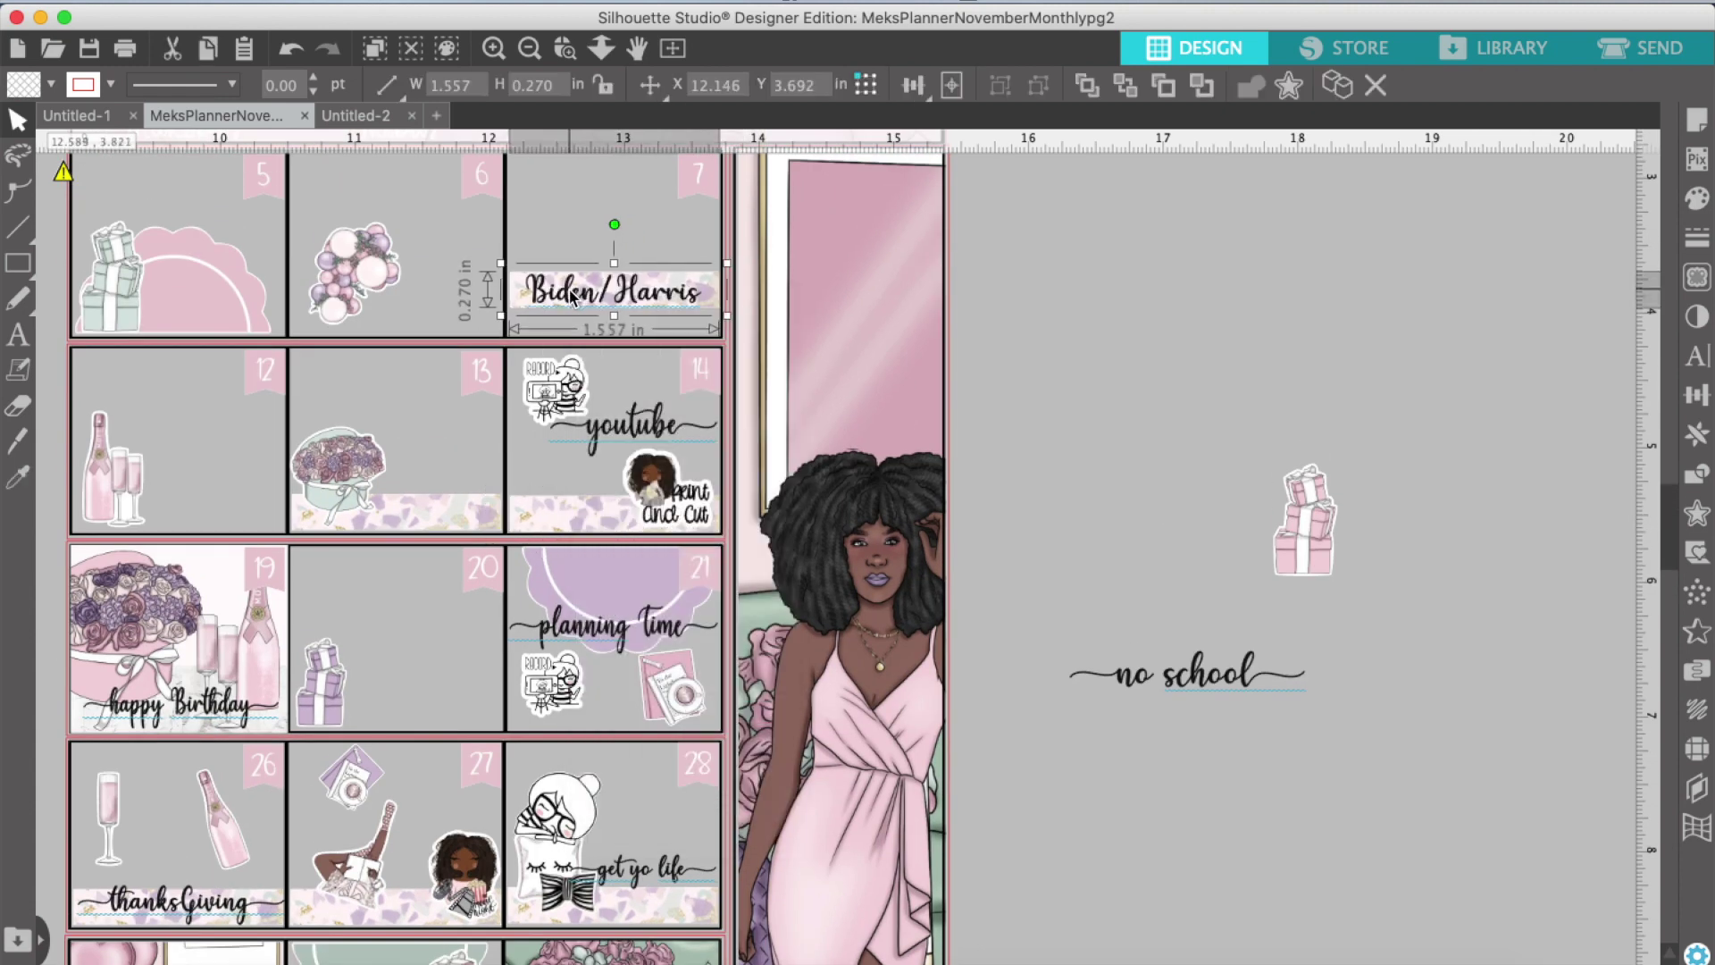
click(1076, 387)
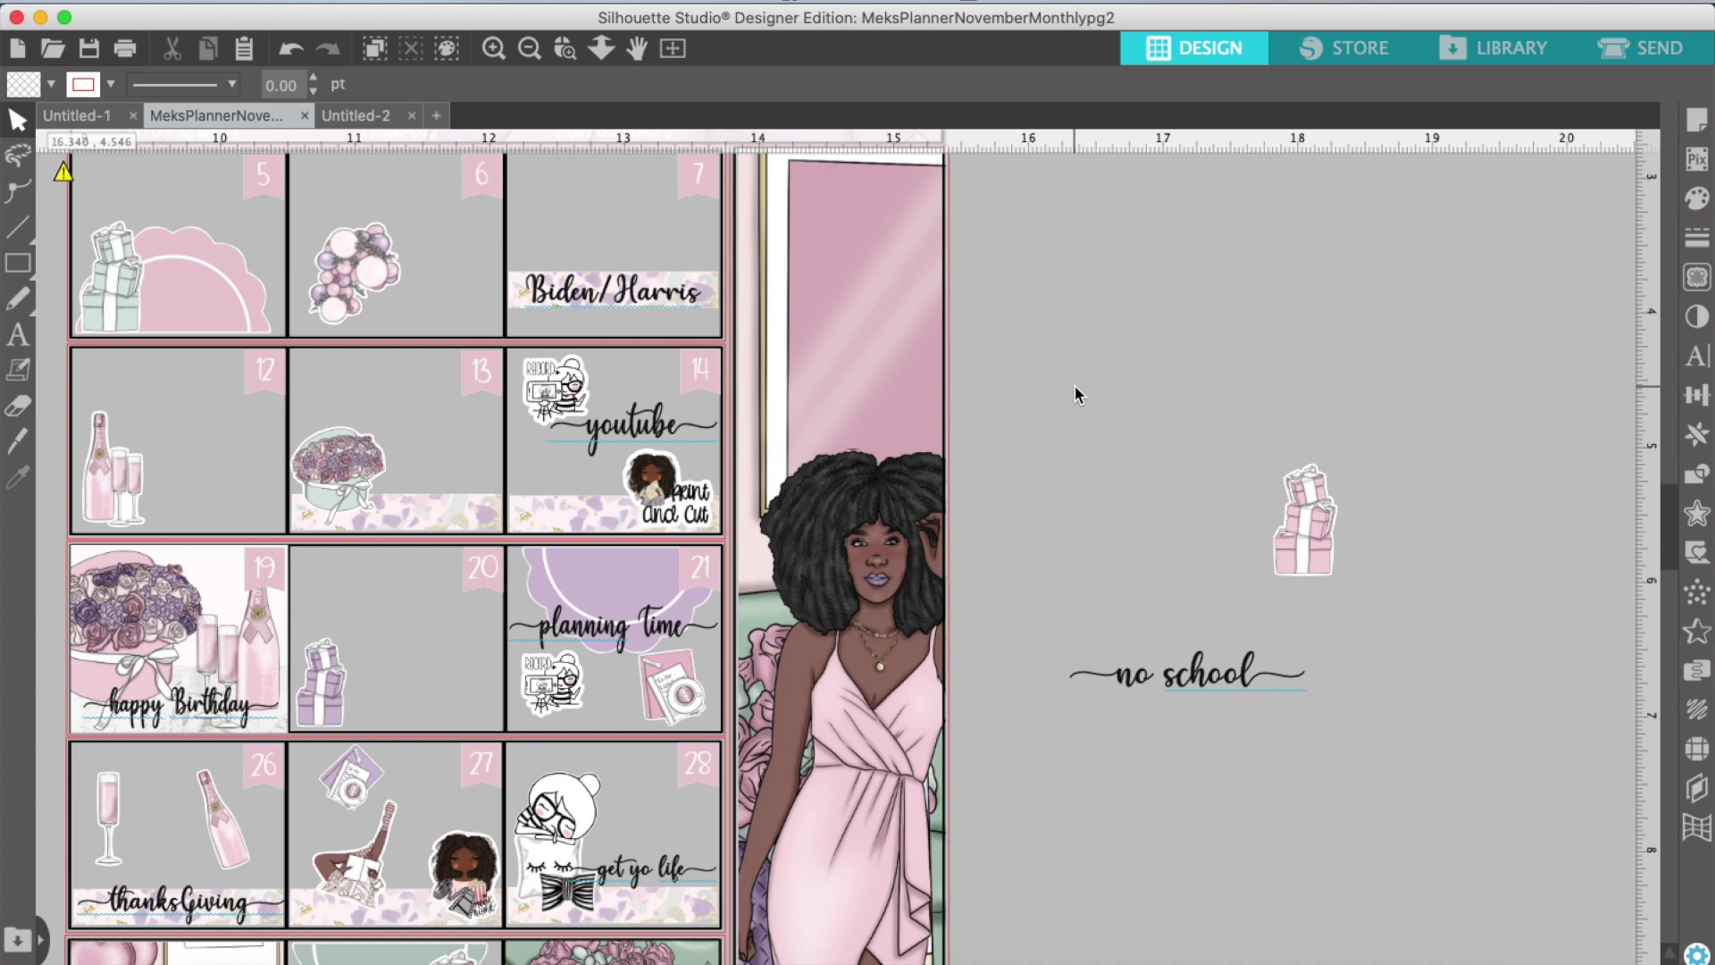
Step: Move the 7th's washi strip down to the bottom of the cell and set the "Biden/Harris" label on it
double_click(495, 50)
scroll(585, 430, up, 5)
scroll(585, 431, left, 4)
drag(596, 359, 568, 413)
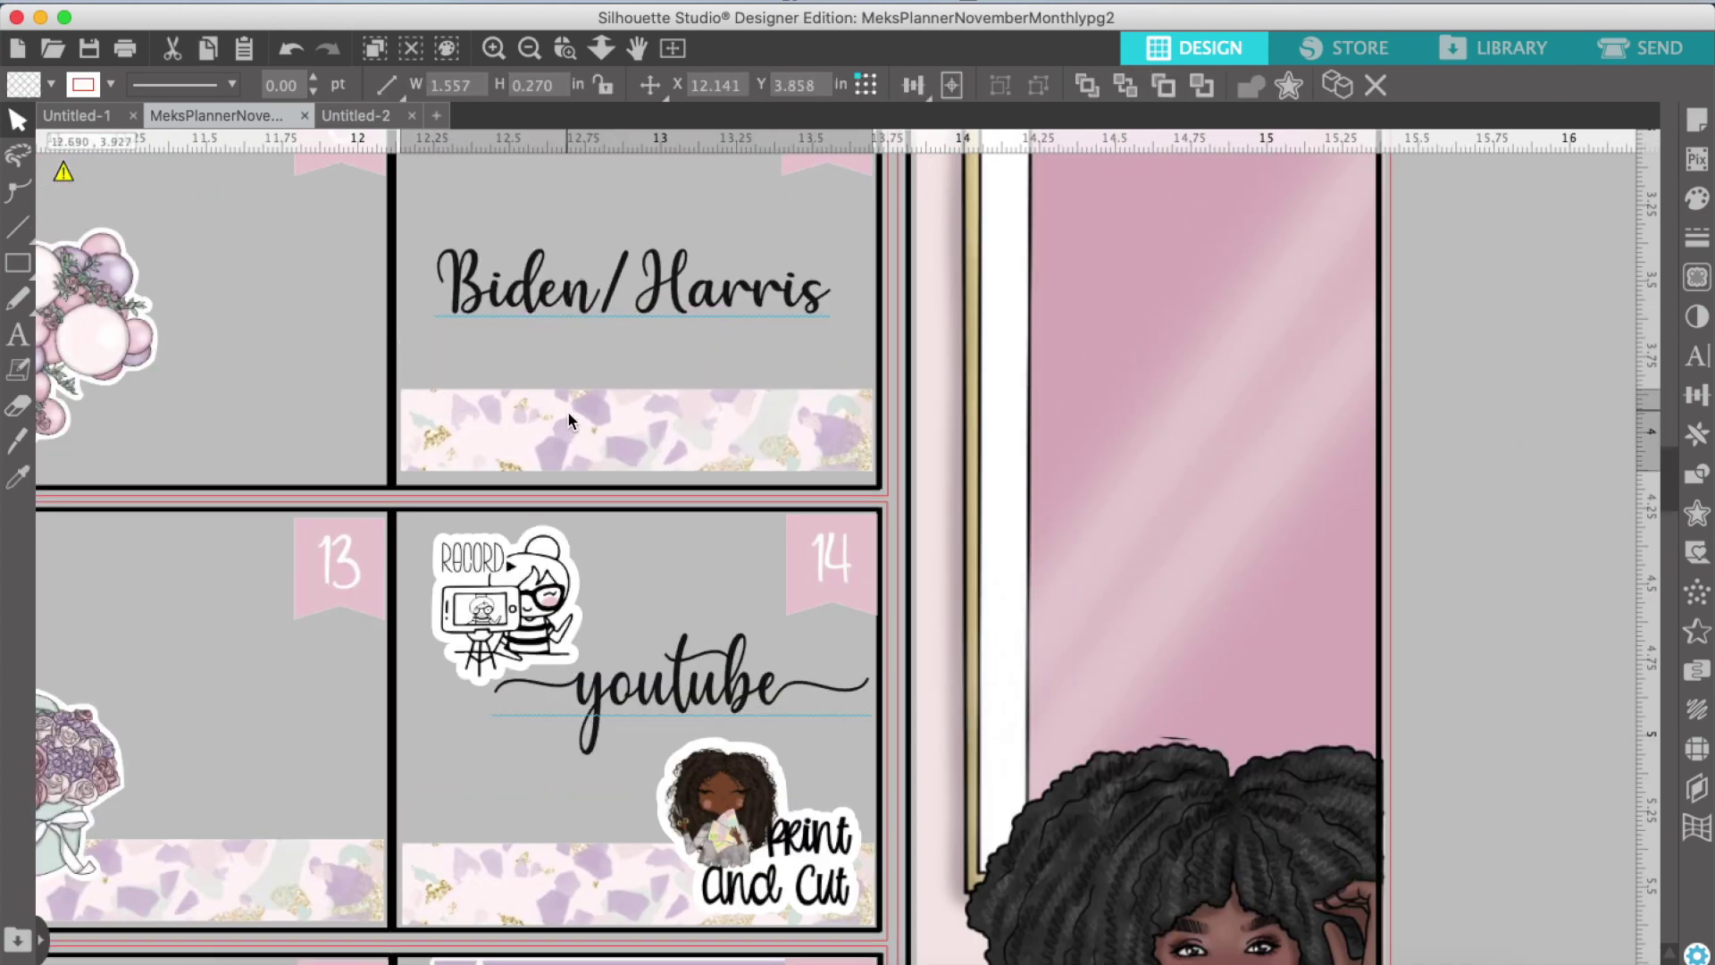
click(568, 299)
drag(569, 299, 557, 451)
click(620, 304)
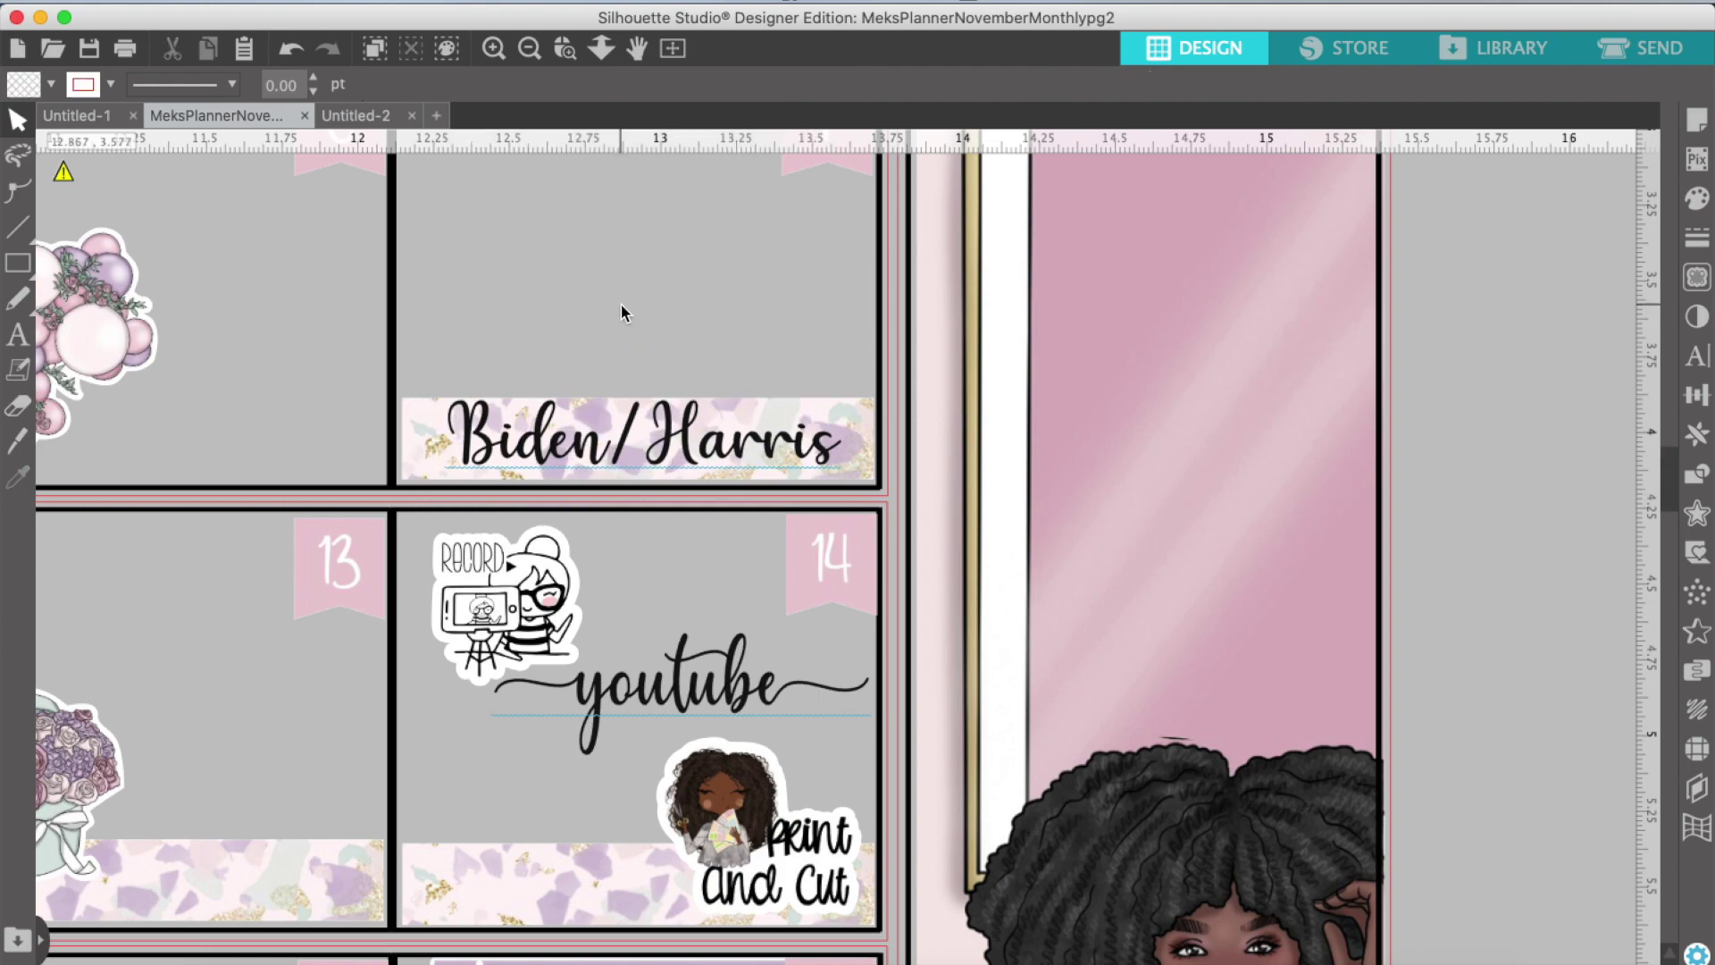
Step: Shift the "record" sticker closer to the 14th's upper-left corner and nudge the "youtube" label
click(529, 48)
scroll(757, 550, down, 2)
click(594, 482)
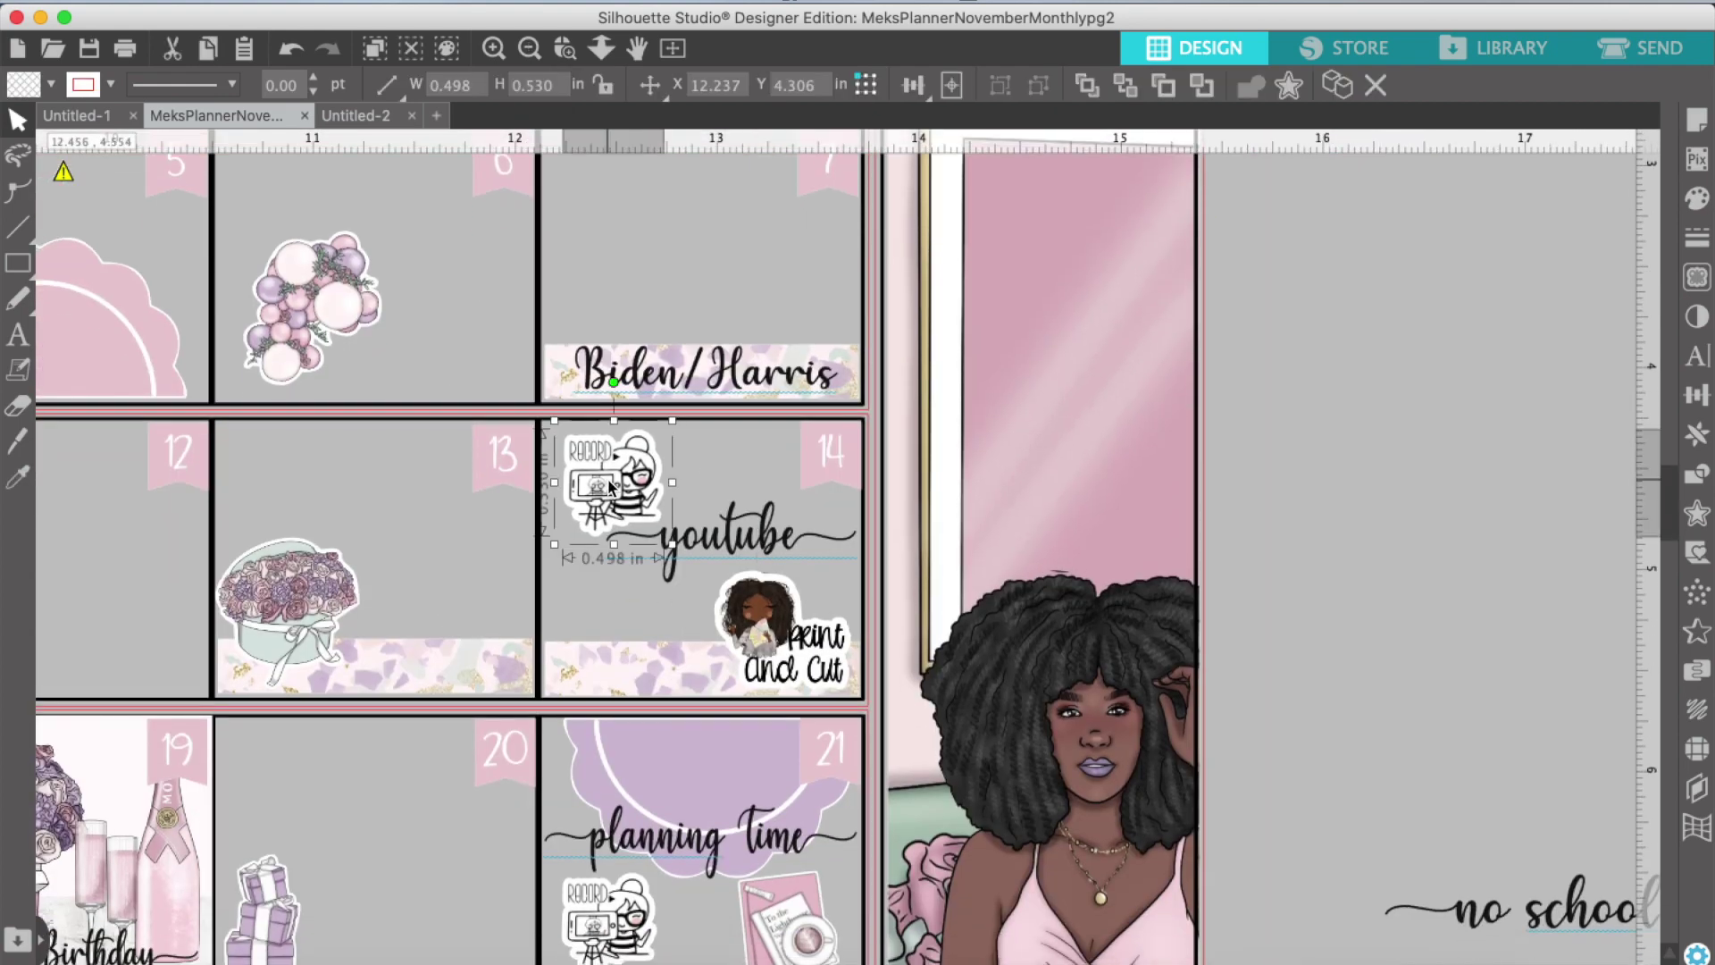
click(702, 539)
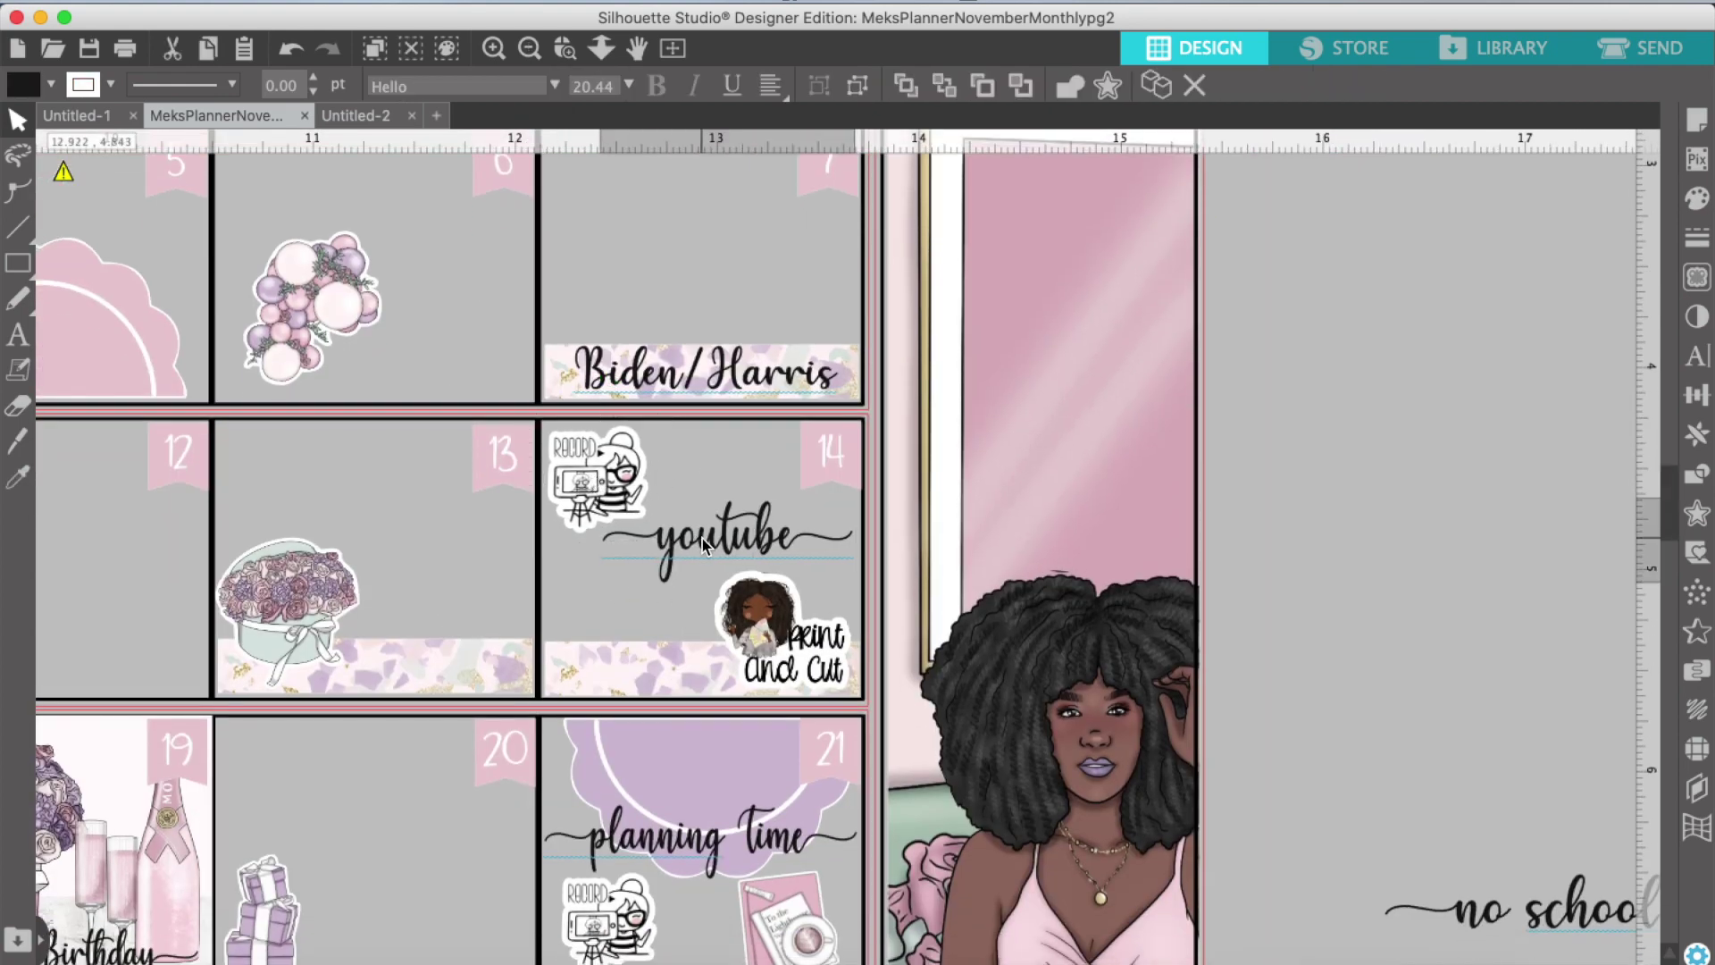
click(359, 672)
Step: Review the sticker placement from the 12th down through the last rows, moving over to the first page
scroll(438, 521, left, 2)
scroll(437, 521, left, 8)
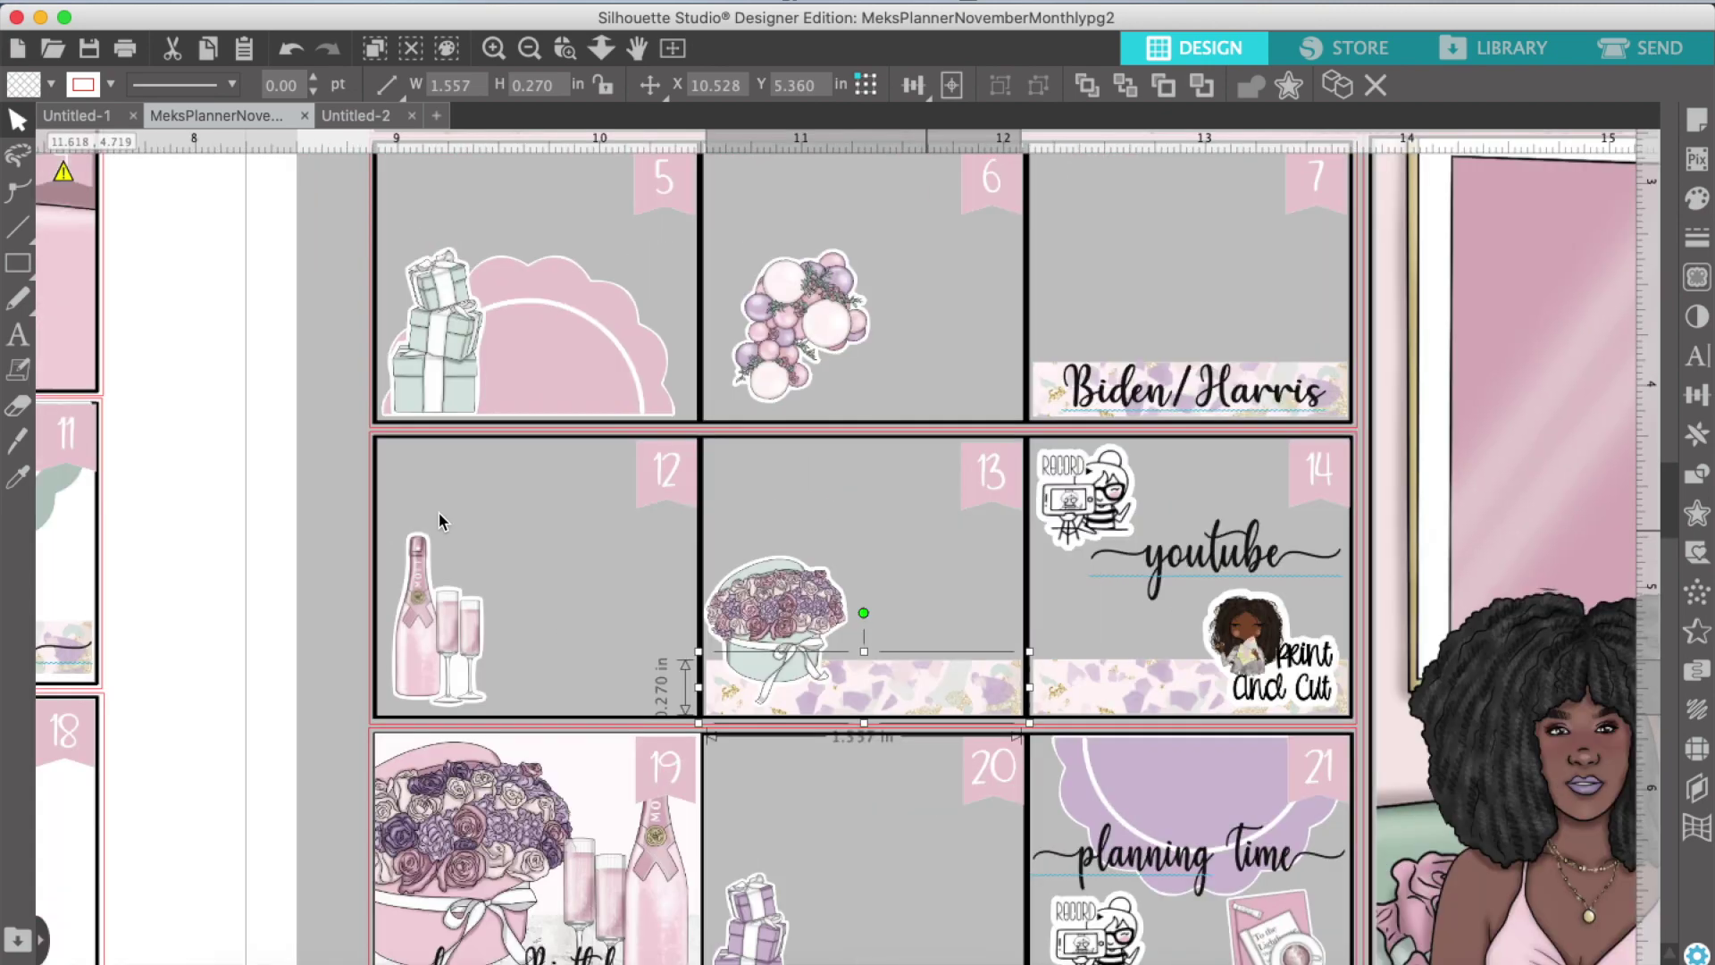
scroll(909, 659, down, 3)
scroll(910, 661, down, 3)
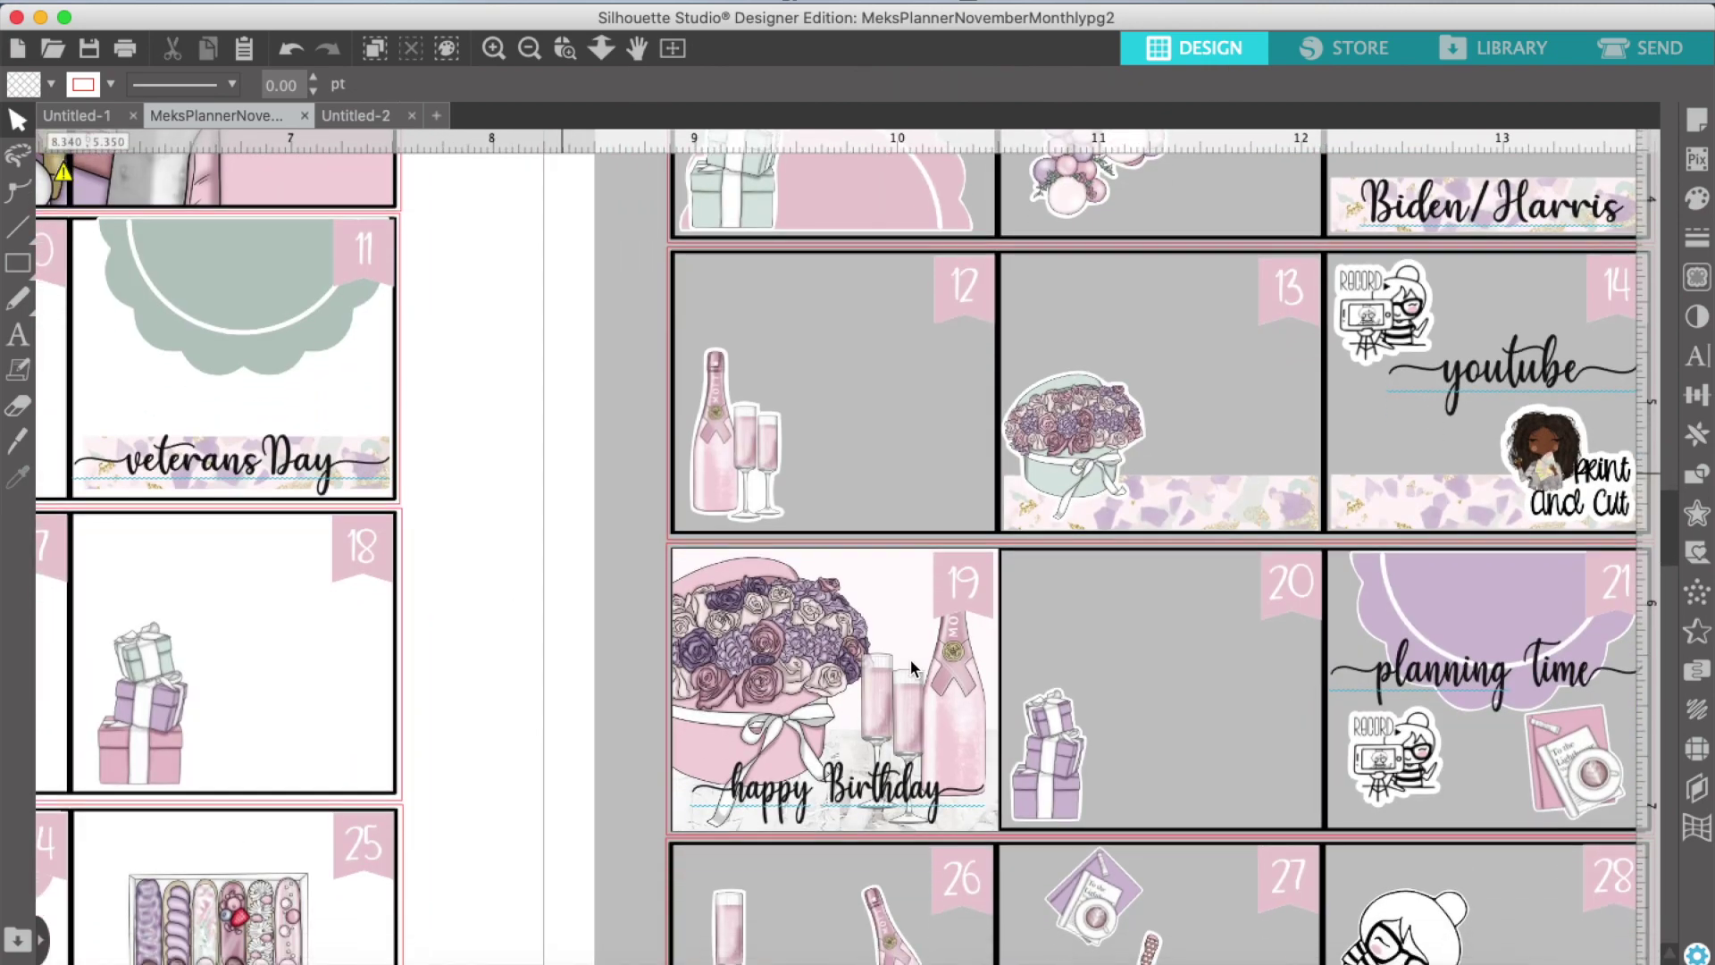
scroll(910, 661, right, 3)
scroll(937, 814, down, 3)
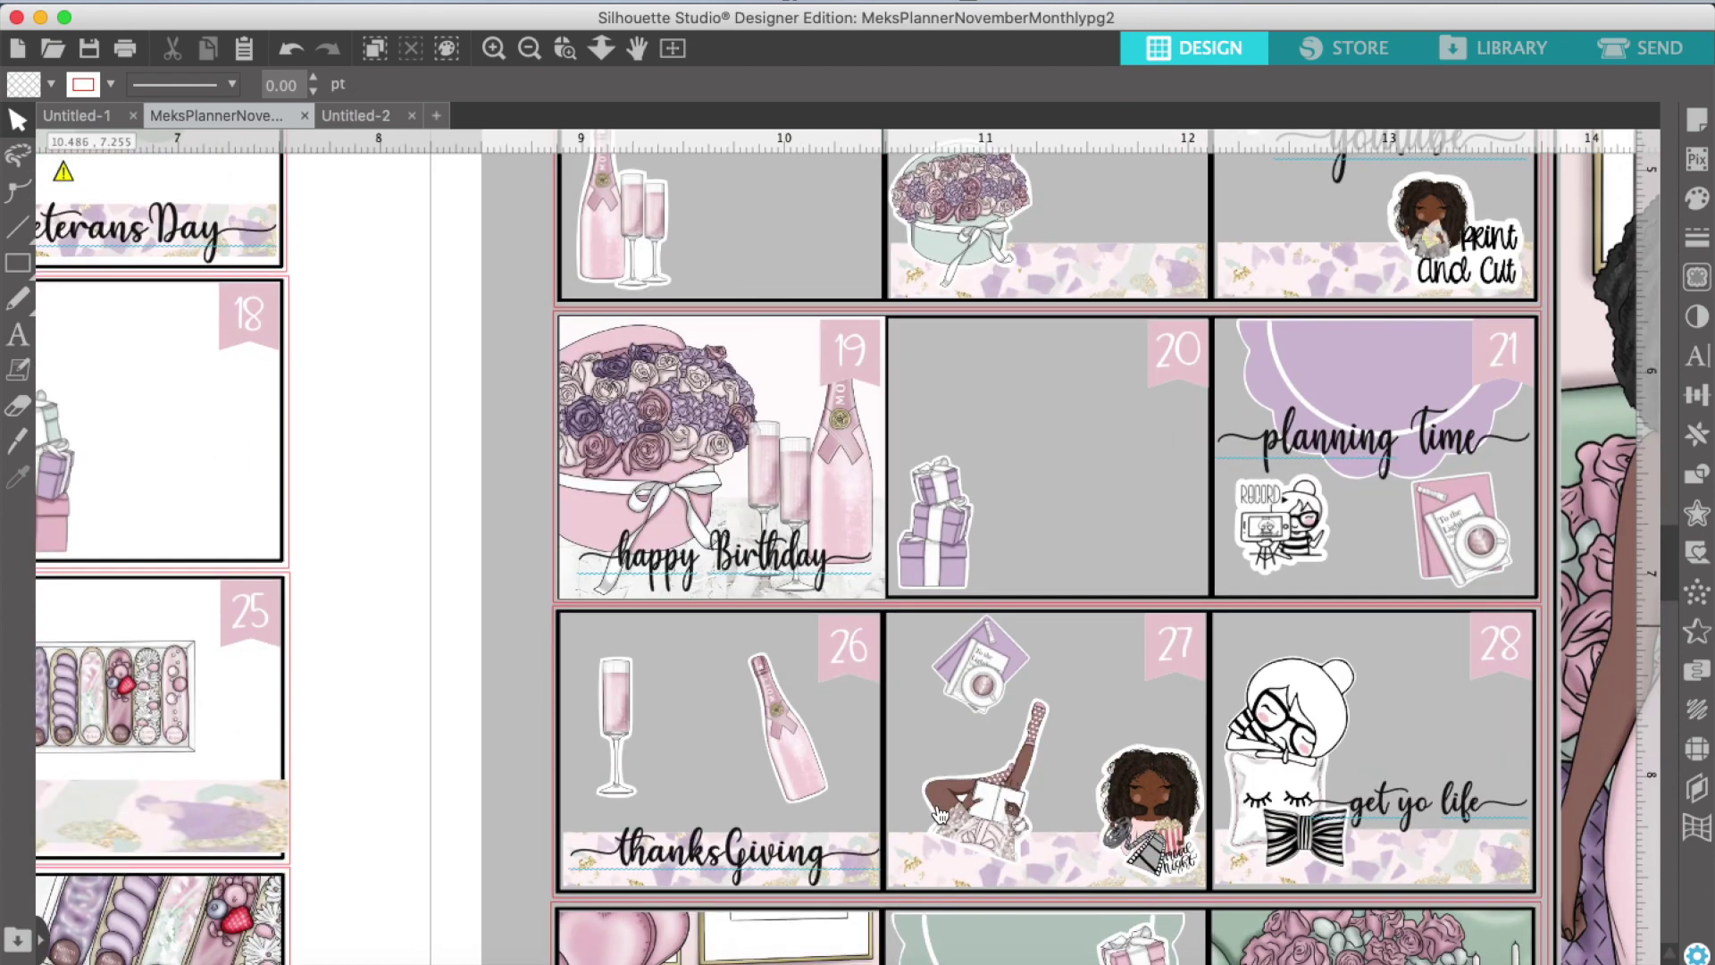
scroll(1043, 675, down, 4)
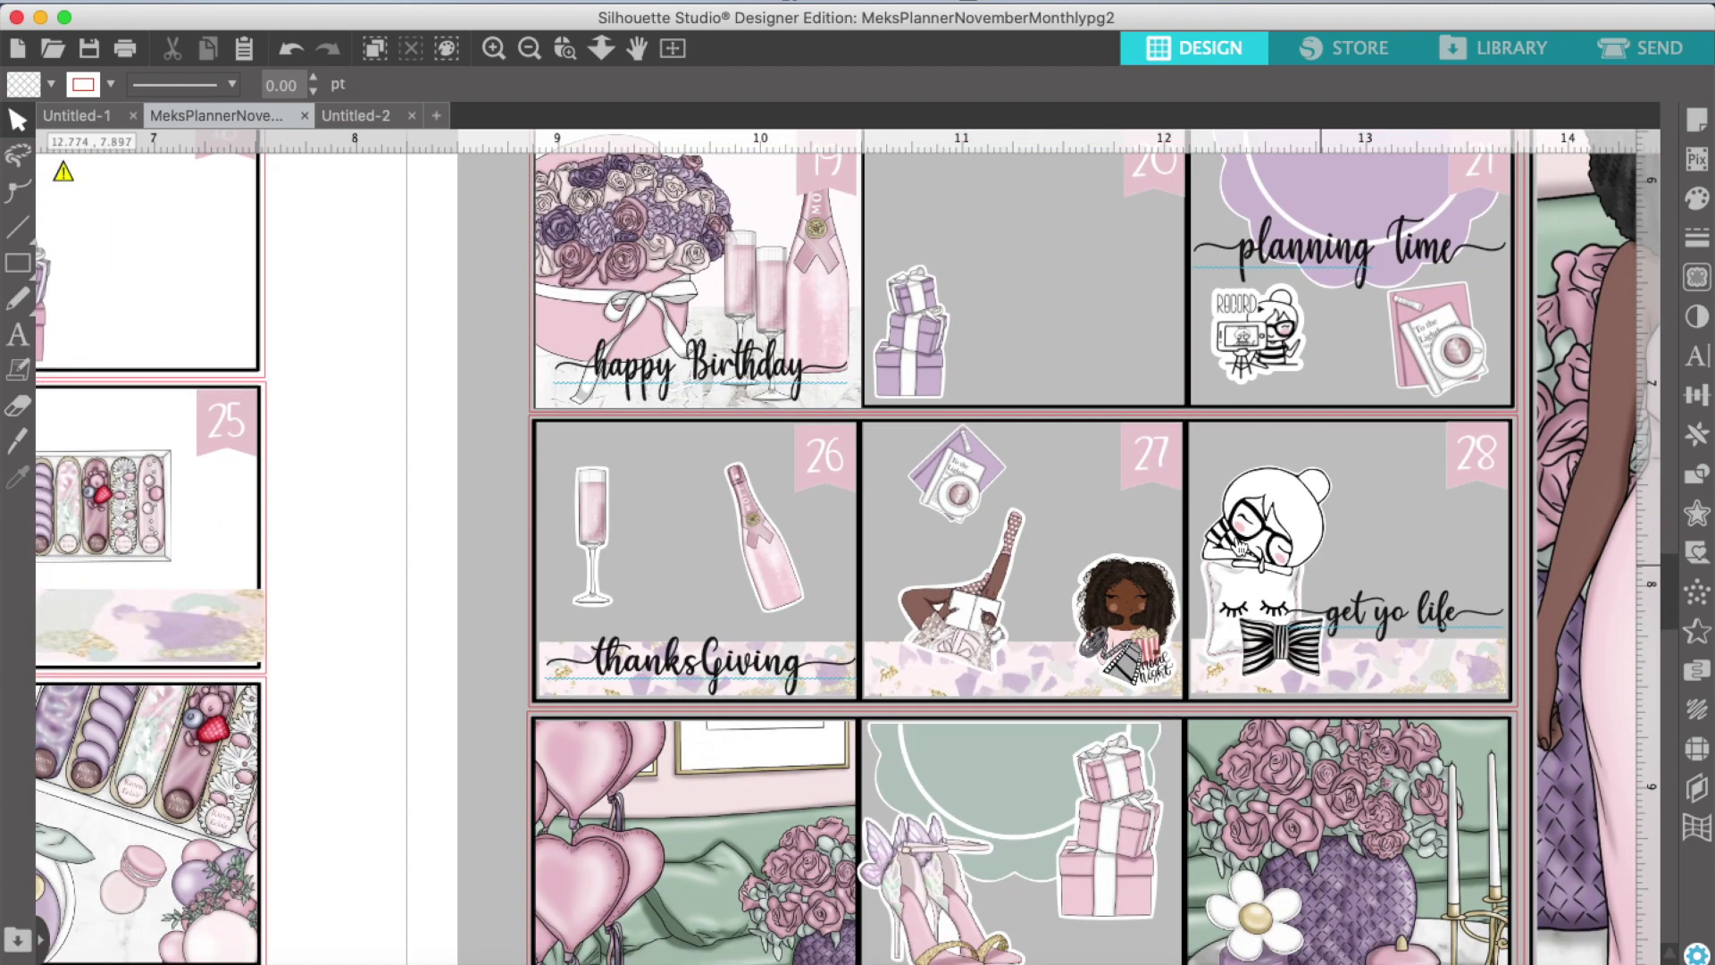
scroll(1331, 734, right, 1)
scroll(1331, 734, down, 1)
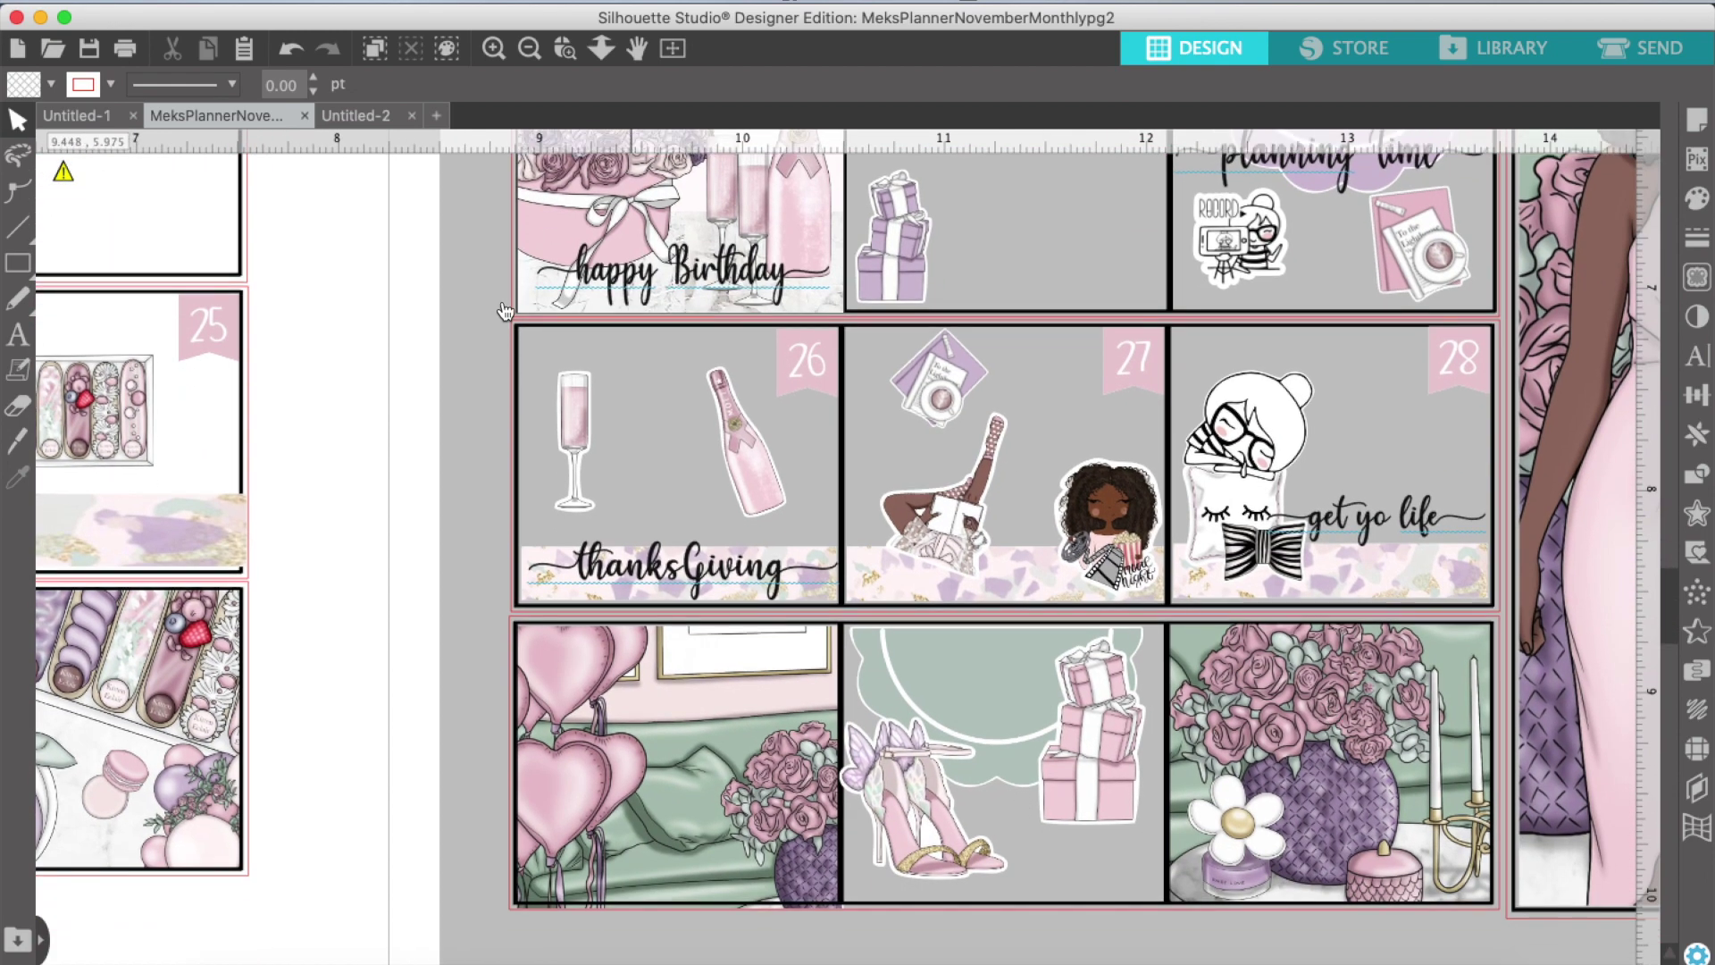
scroll(505, 311, left, 15)
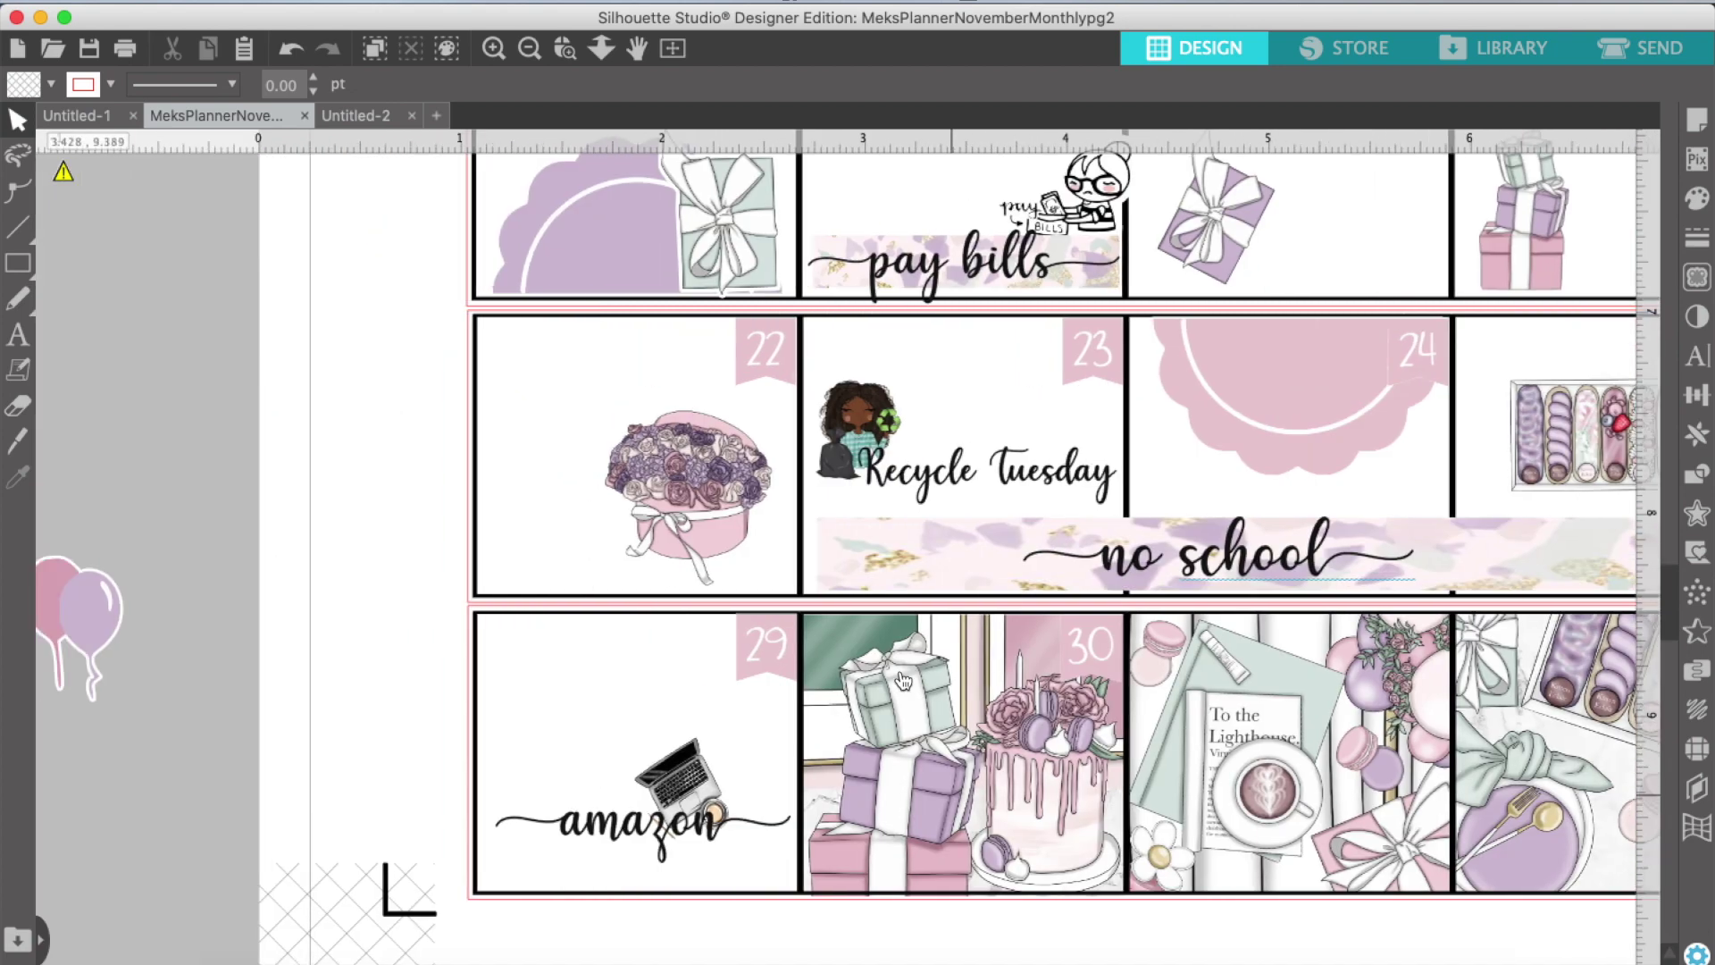
Step: Copy the "no school" label and place the copy above the laptop sticker in the 29th's cell
right_click(582, 820)
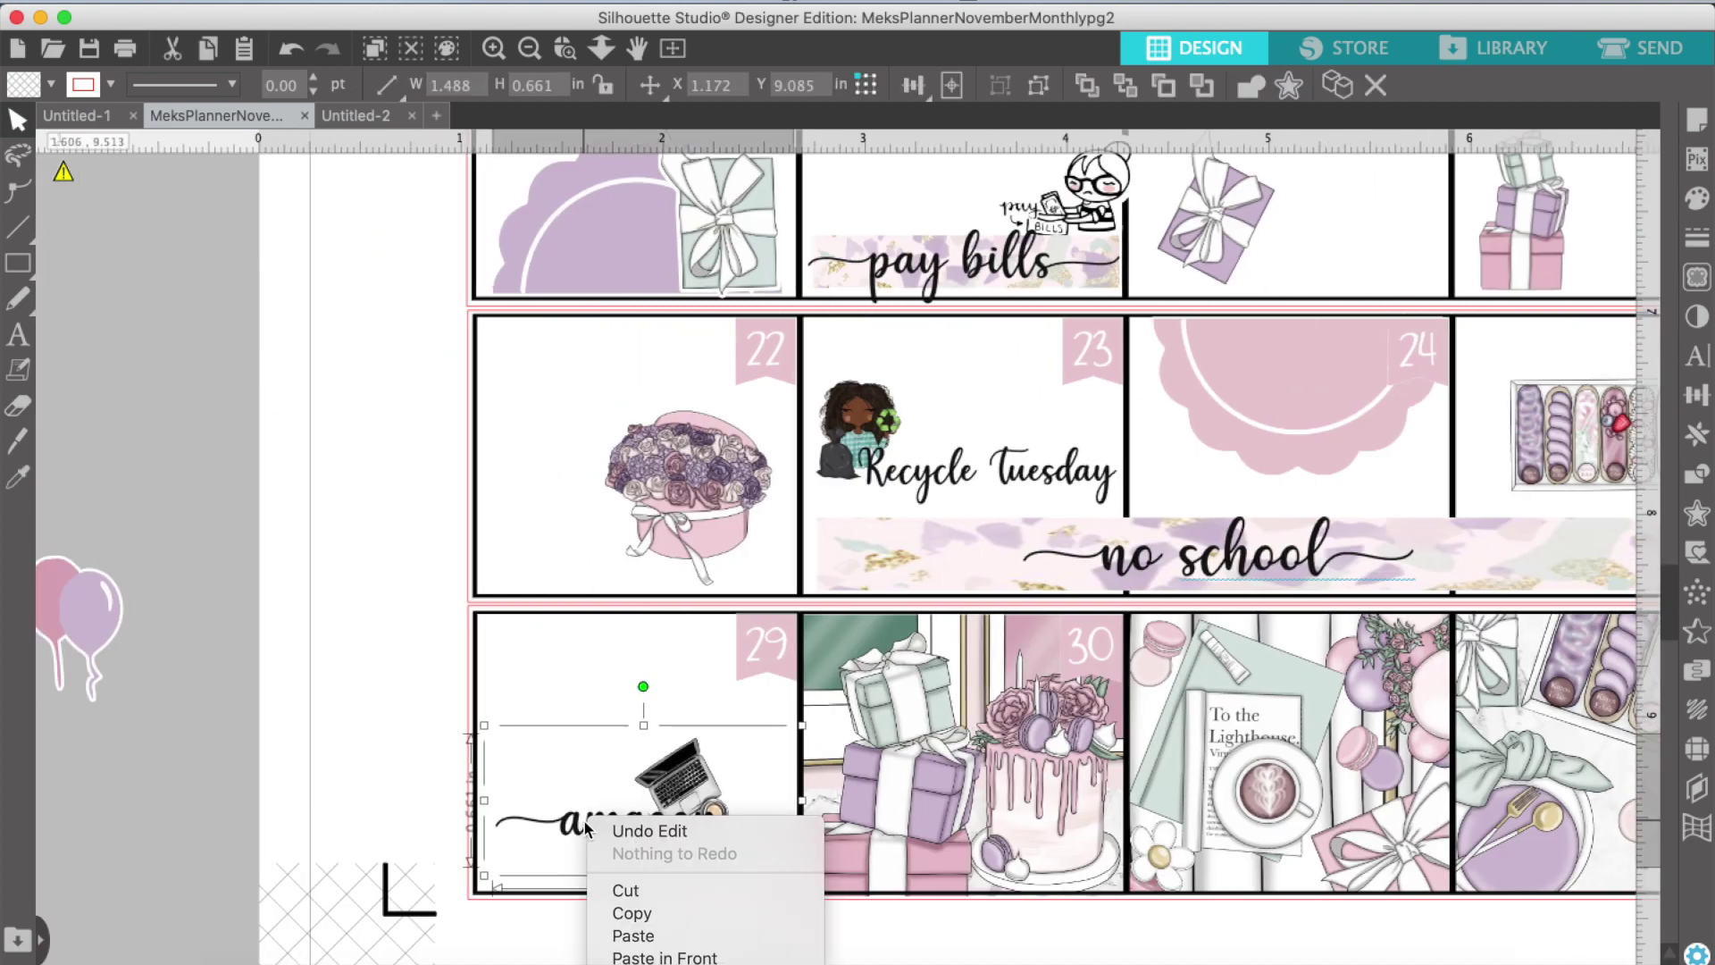
click(563, 685)
click(1098, 563)
right_click(1120, 560)
click(1188, 663)
drag(1358, 583, 807, 700)
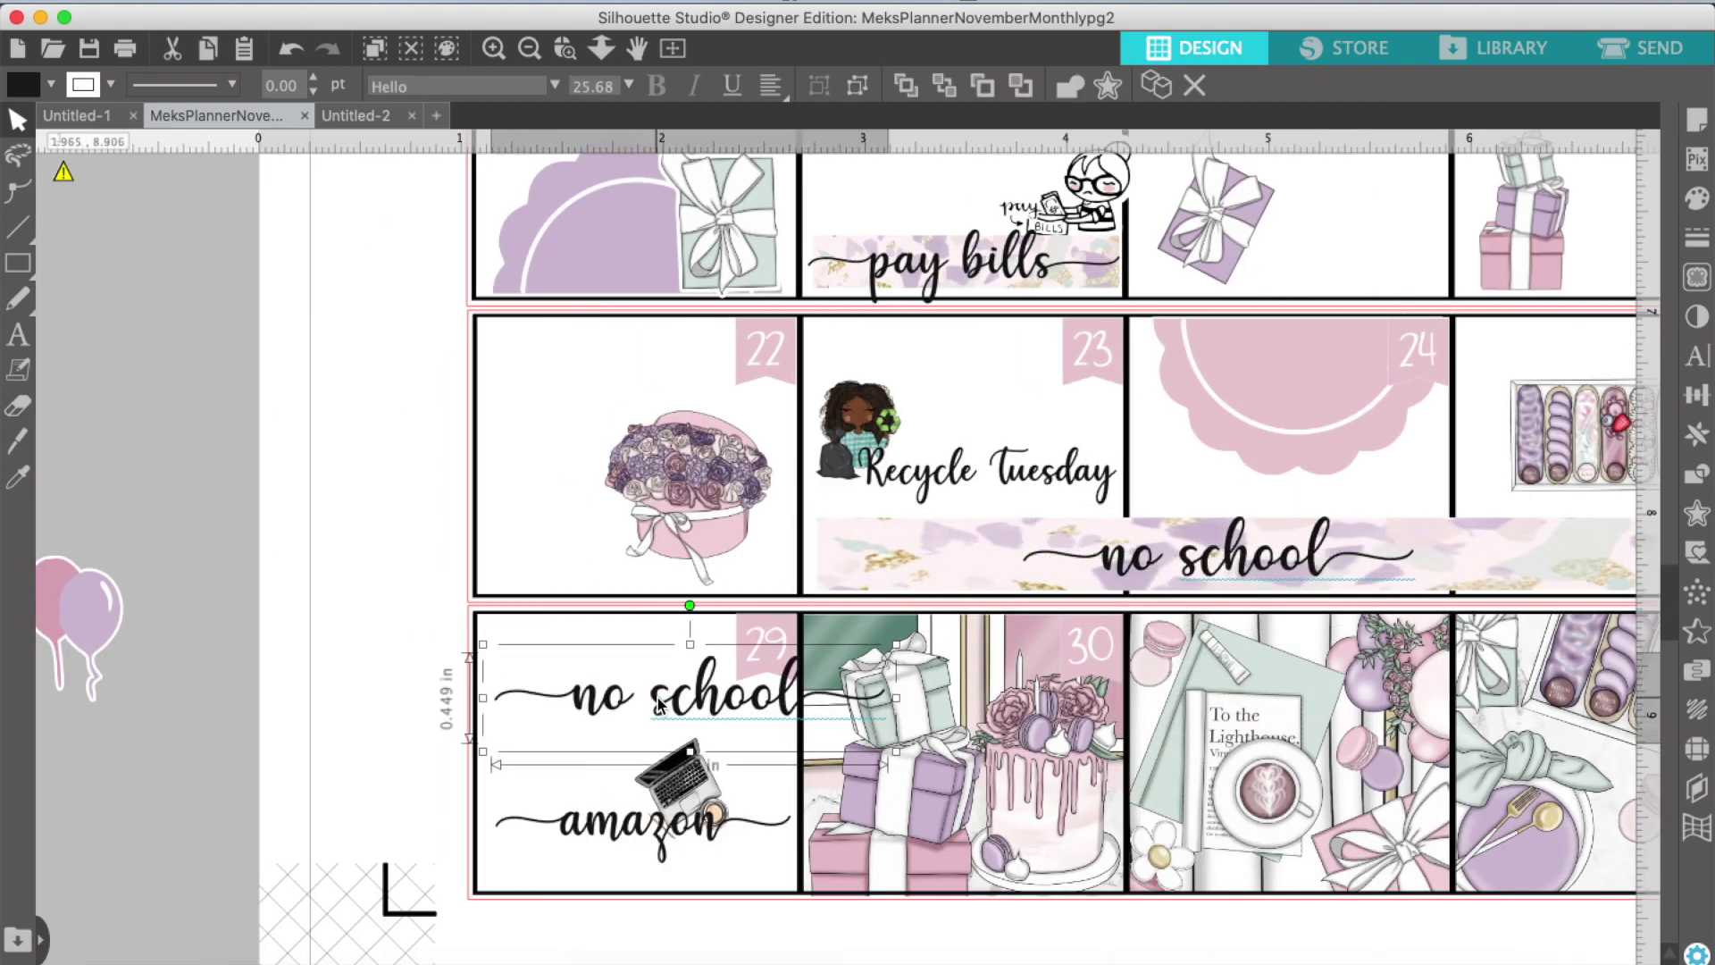
Step: Replace the copied label's text in the 29th's cell with "38"
double_click(830, 702)
key(BackSpace)
key(BackSpace)
key(BackSpace)
key(BackSpace)
key(BackSpace)
key(BackSpace)
key(BackSpace)
key(BackSpace)
key(BackSpace)
text(38)
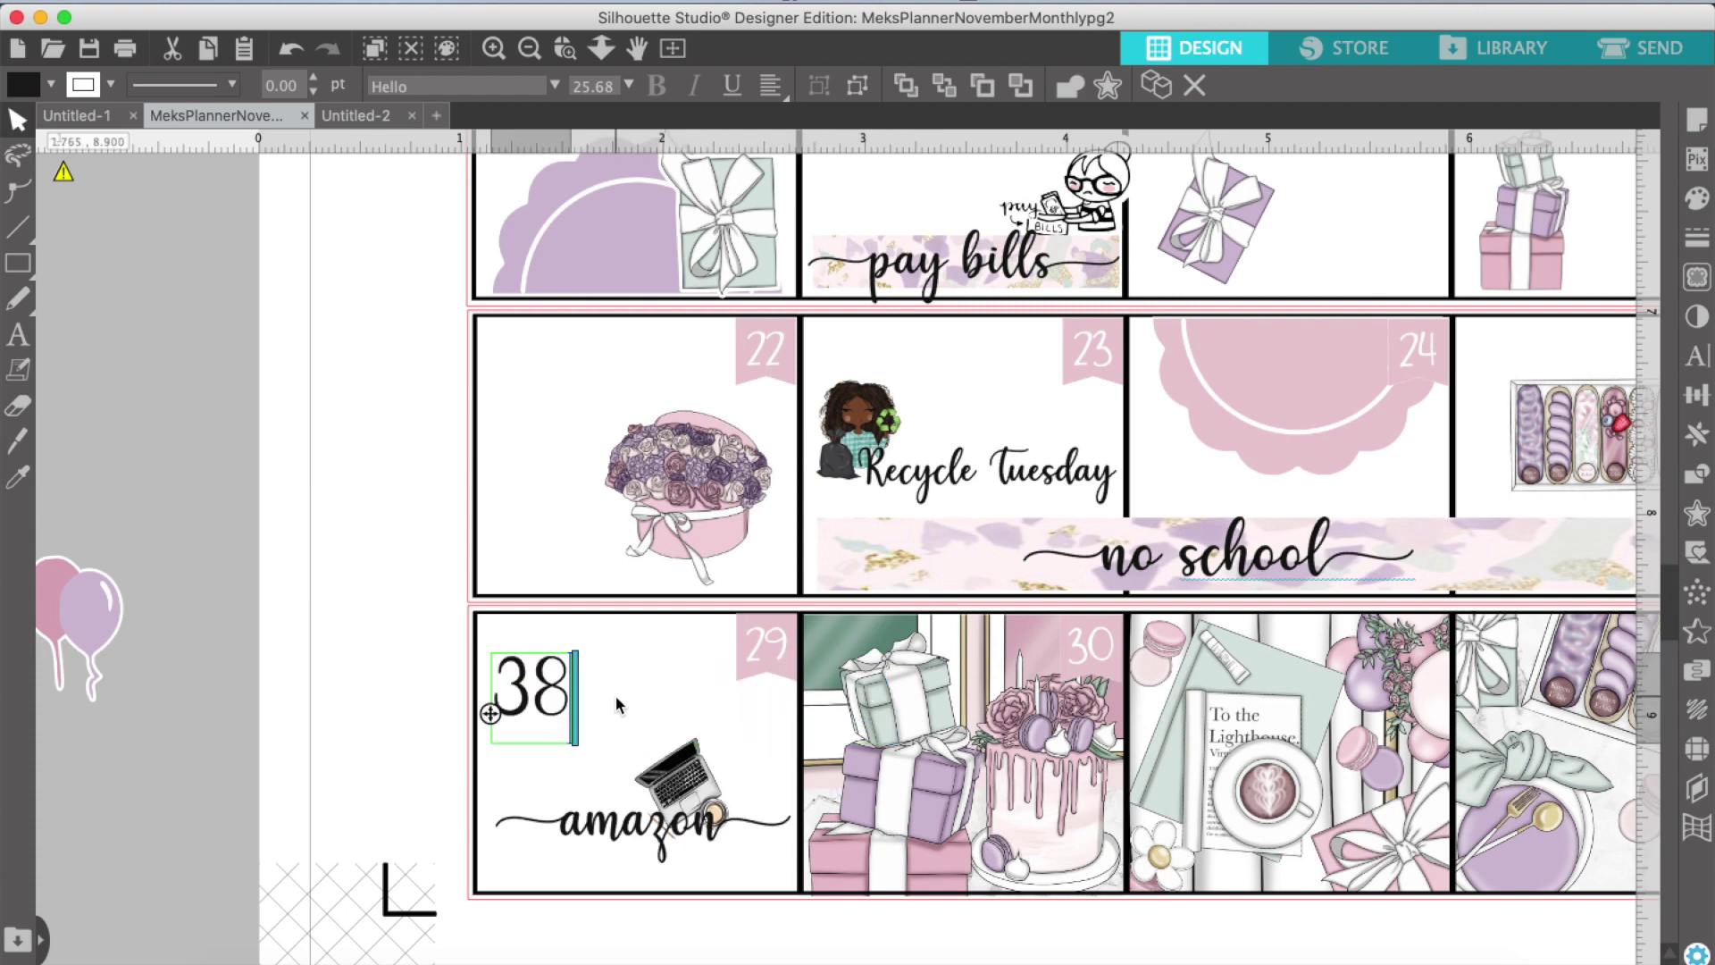
Step: Move the "38" onto the cake in the 30th's cell and shrink it to about 18 pt
key(Escape)
drag(549, 710, 1043, 830)
drag(979, 893, 1000, 867)
drag(1027, 826, 1036, 841)
Step: Undo the latest moves and position the "38" lower on the cake in the 30th's cell
click(289, 51)
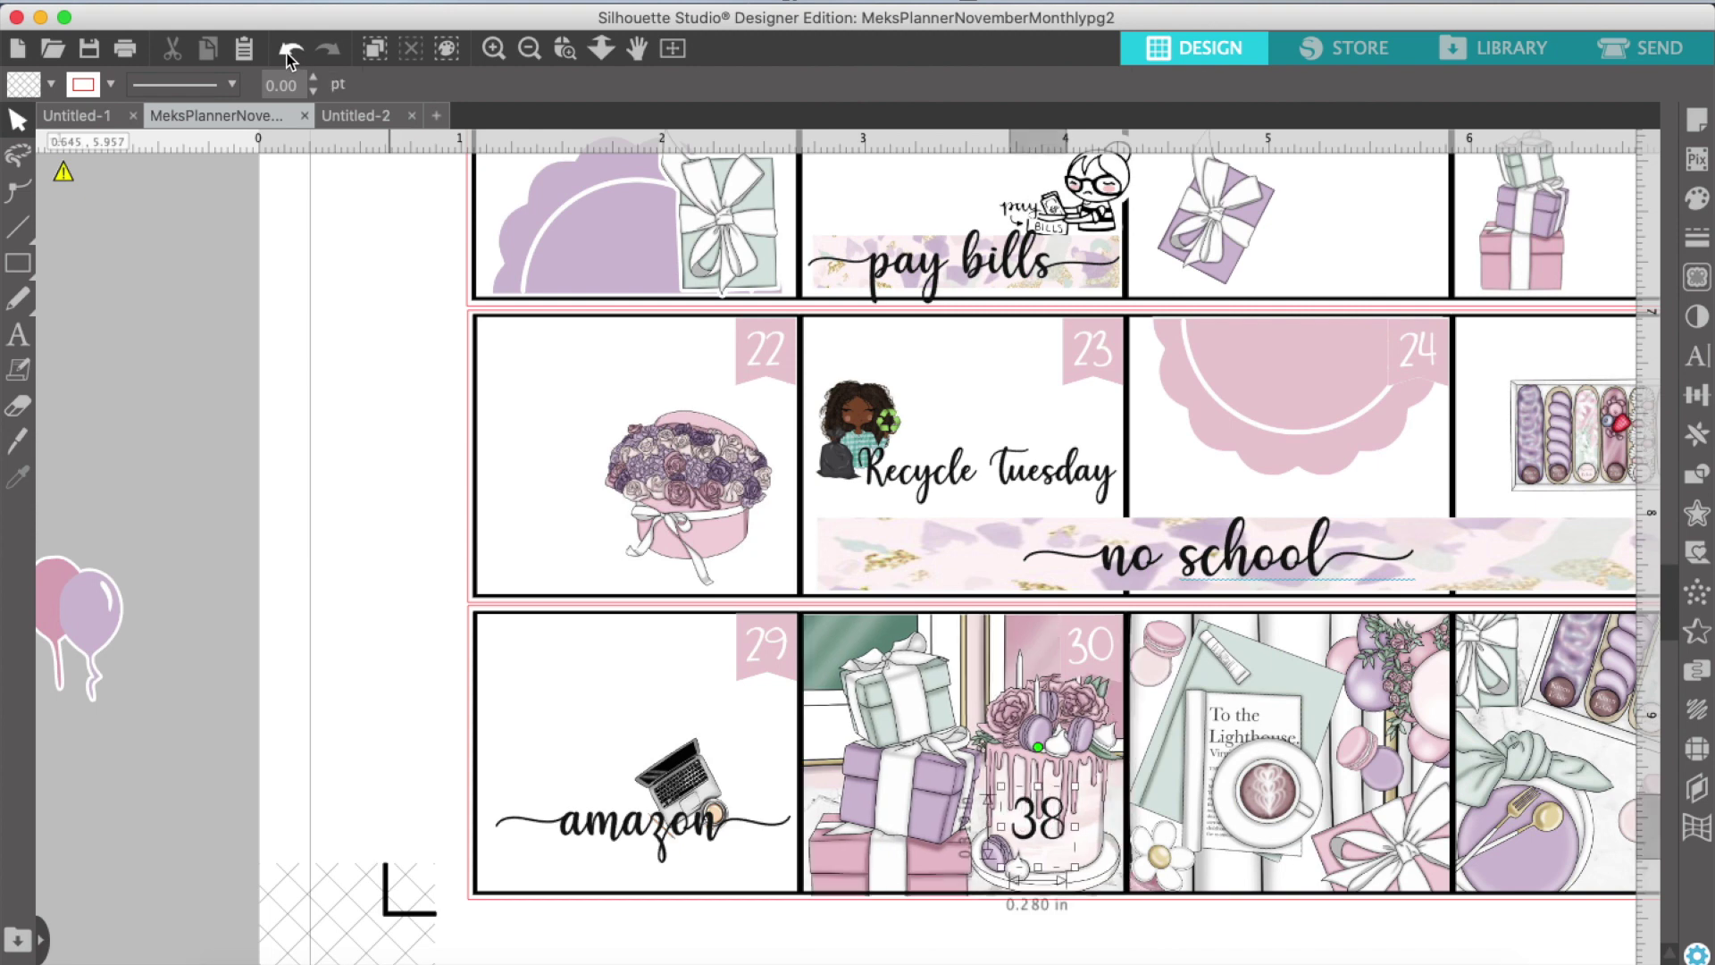
click(291, 50)
click(290, 50)
click(290, 50)
click(290, 50)
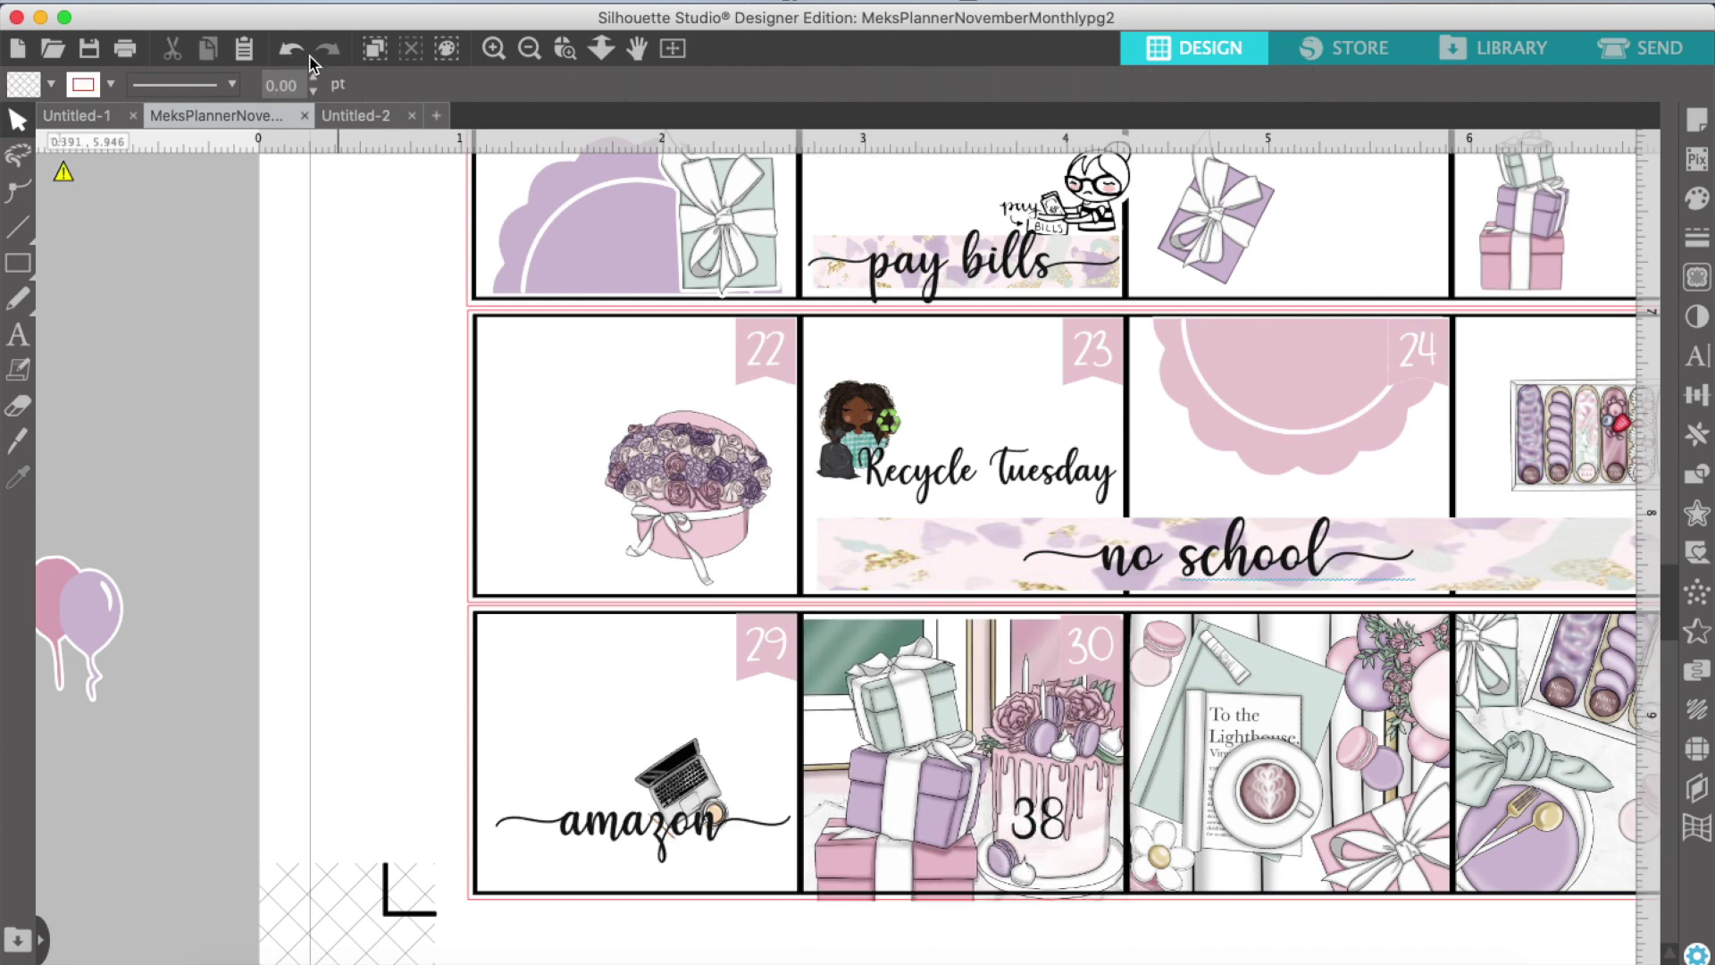
drag(1033, 829, 1051, 856)
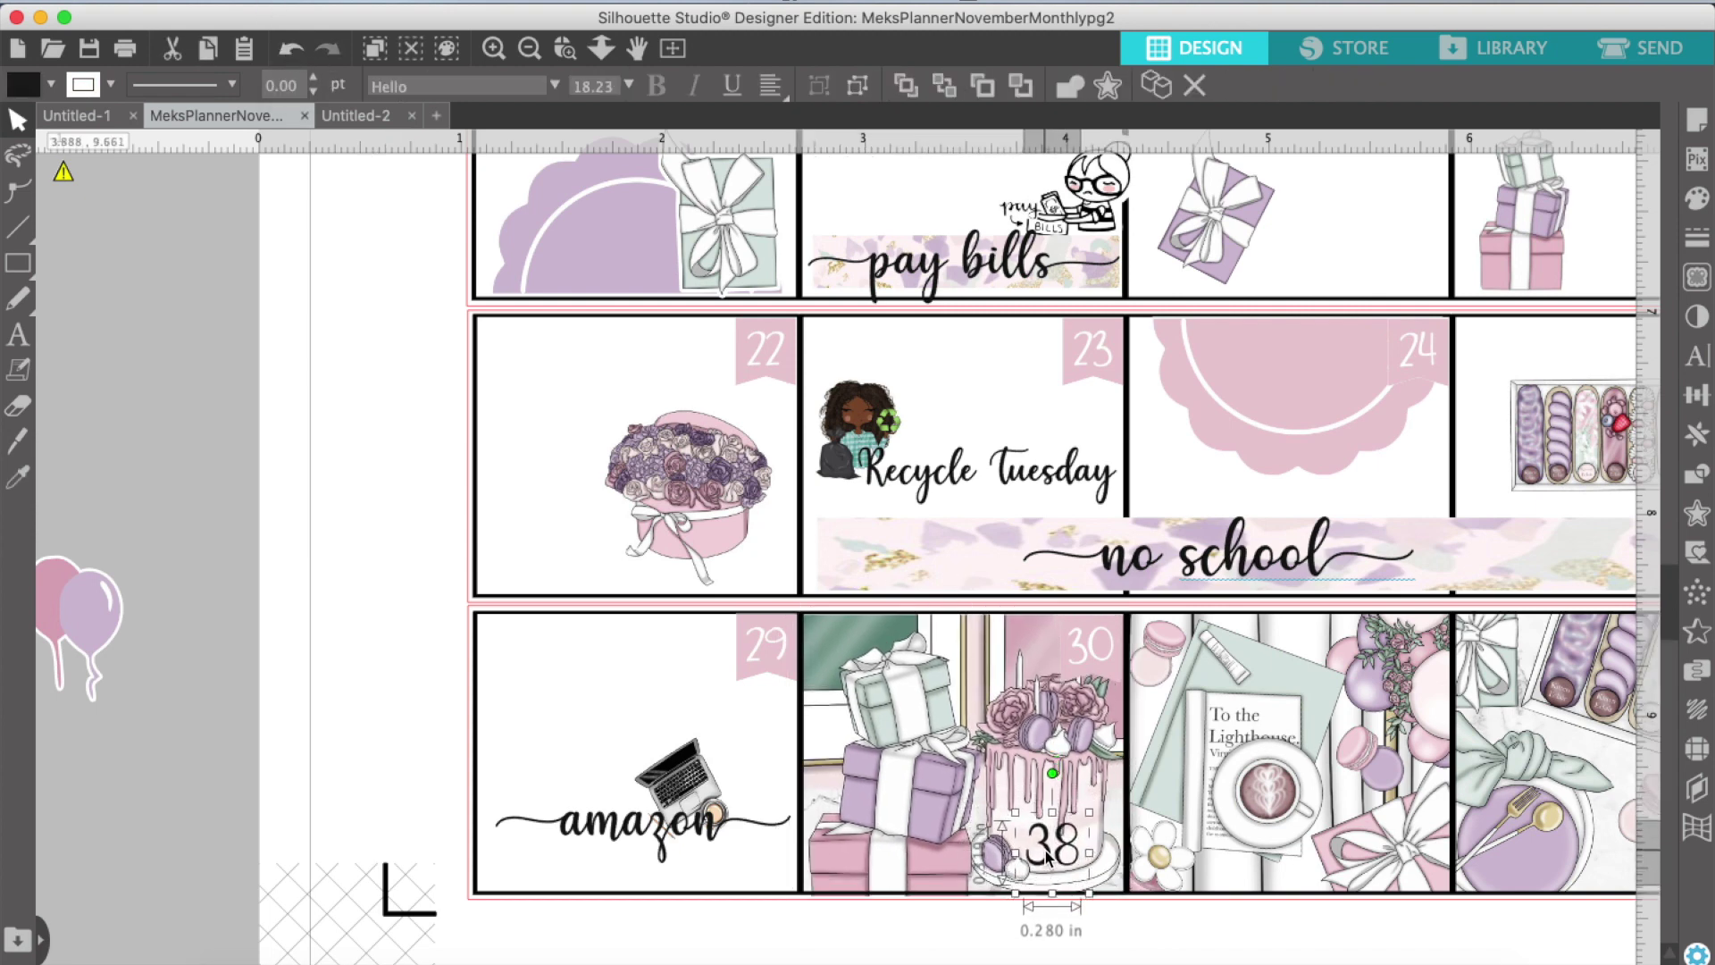
click(923, 945)
Step: Shift the wide washi strip behind "no school" so it lines up with the left edge of the 23rd's cell
scroll(1077, 727, right, 4)
scroll(1076, 727, up, 2)
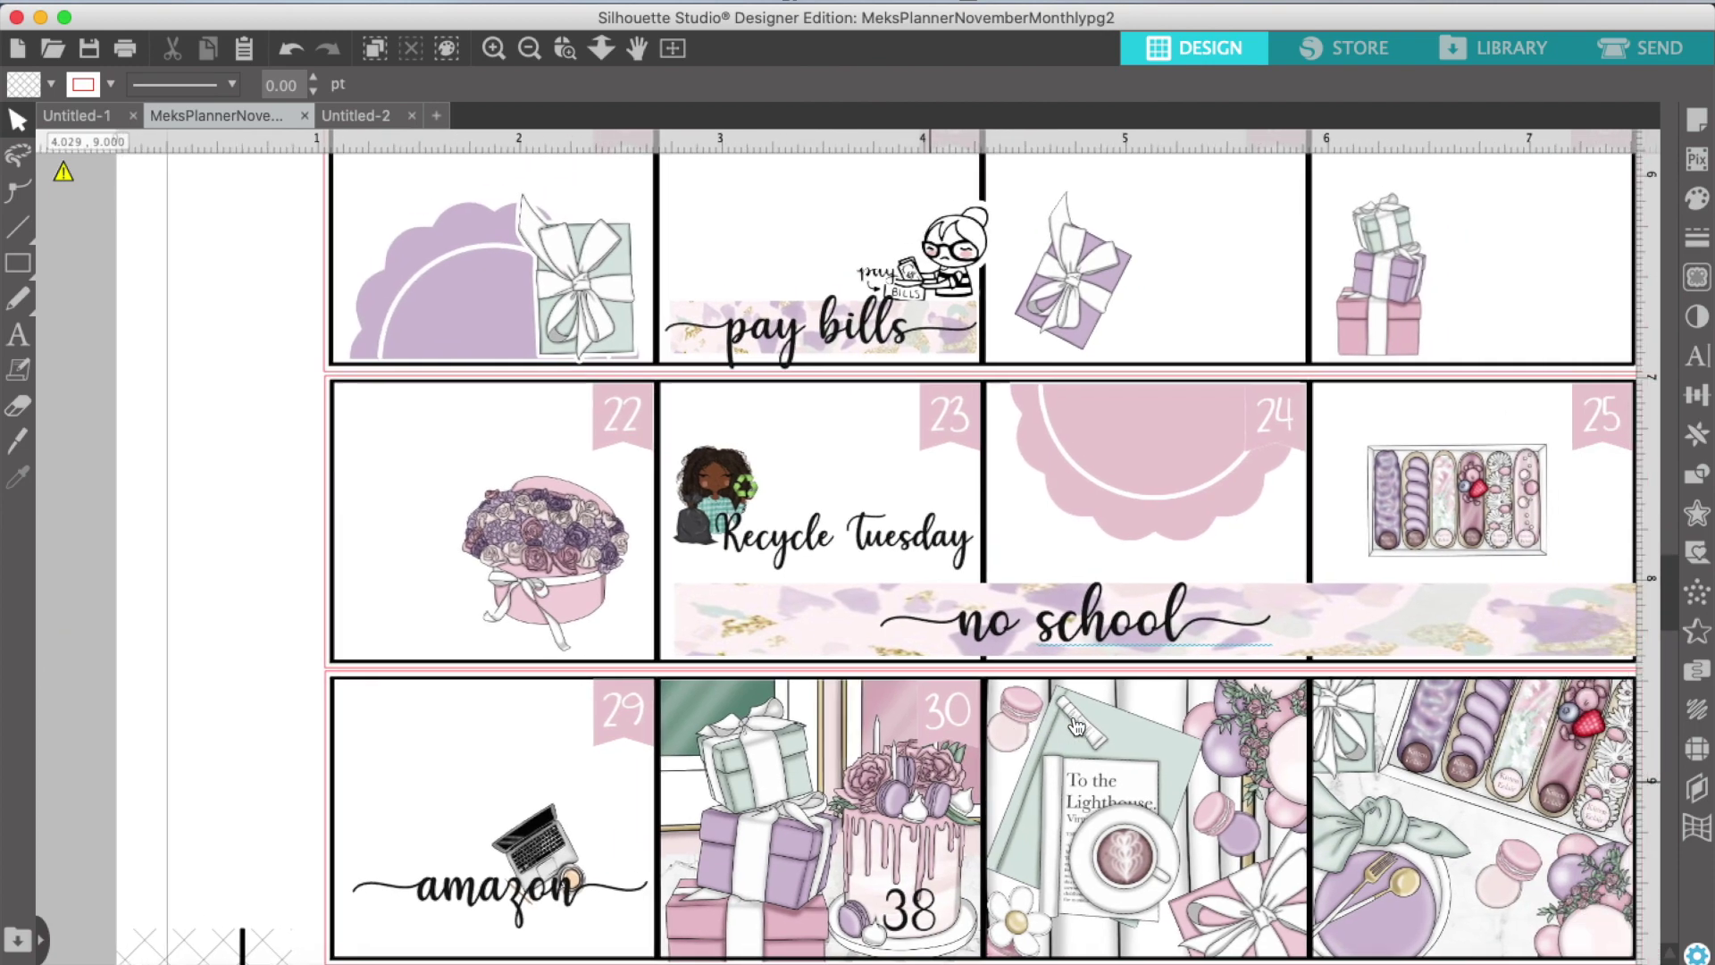
click(1383, 616)
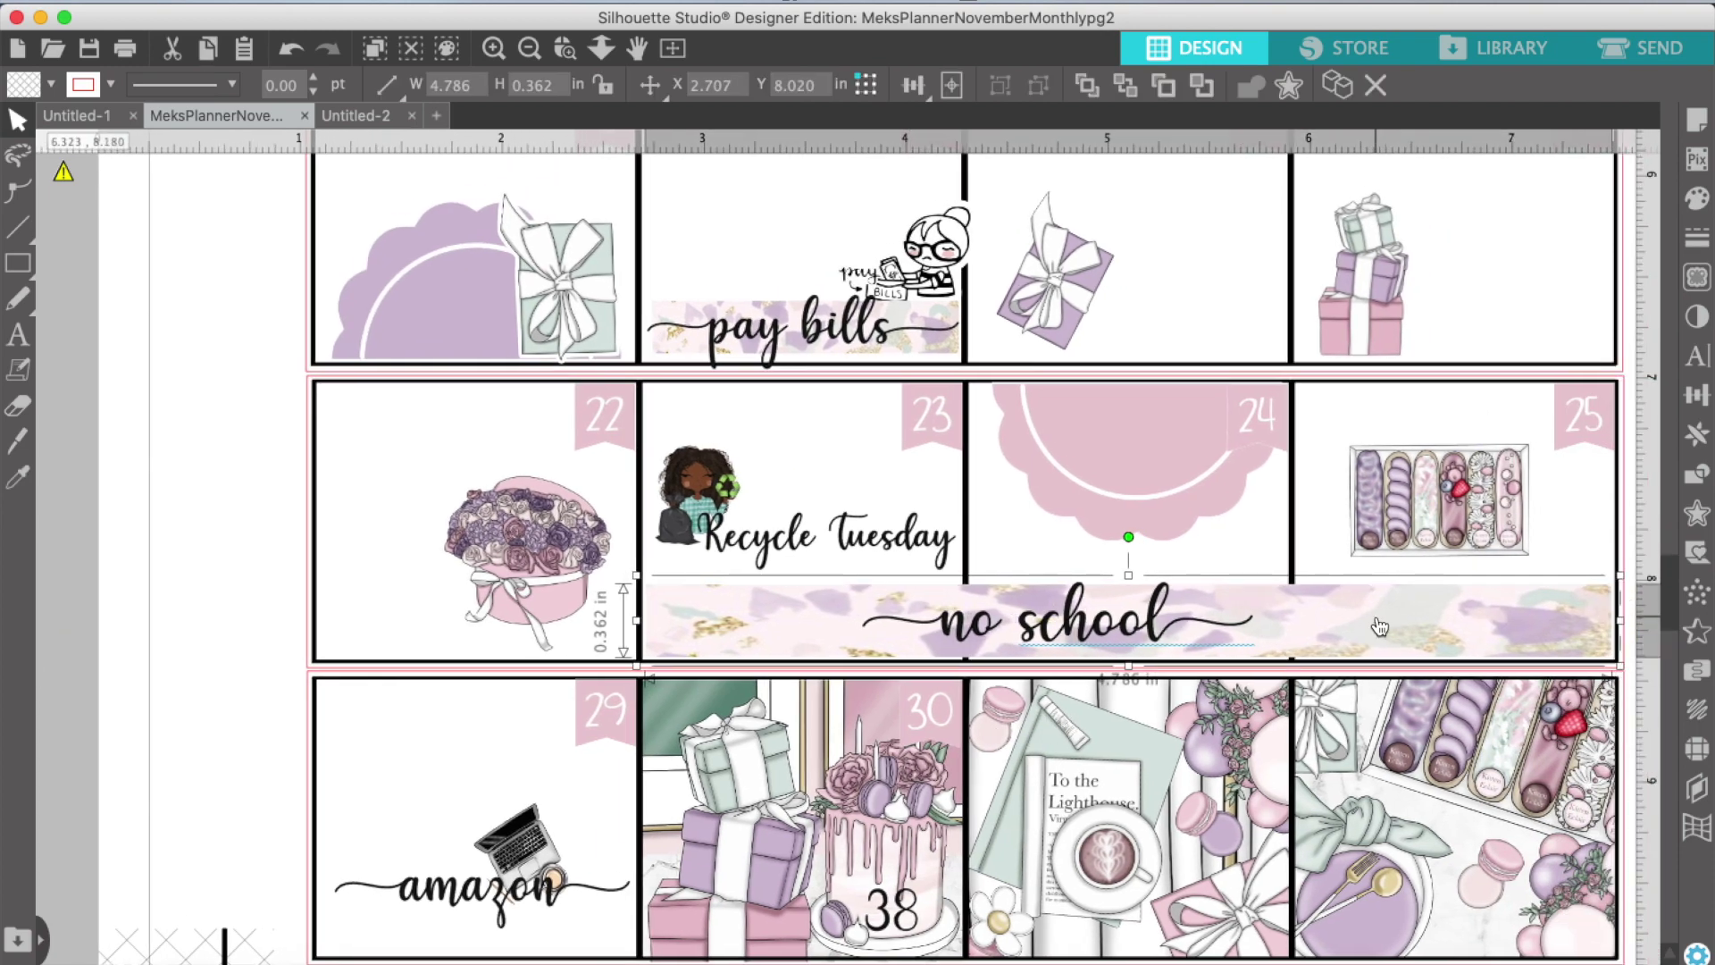
Step: Nudge the green scalloped shape slightly left within the 11th's cell
scroll(1378, 626, up, 2)
scroll(1378, 624, up, 2)
scroll(1378, 625, right, 1)
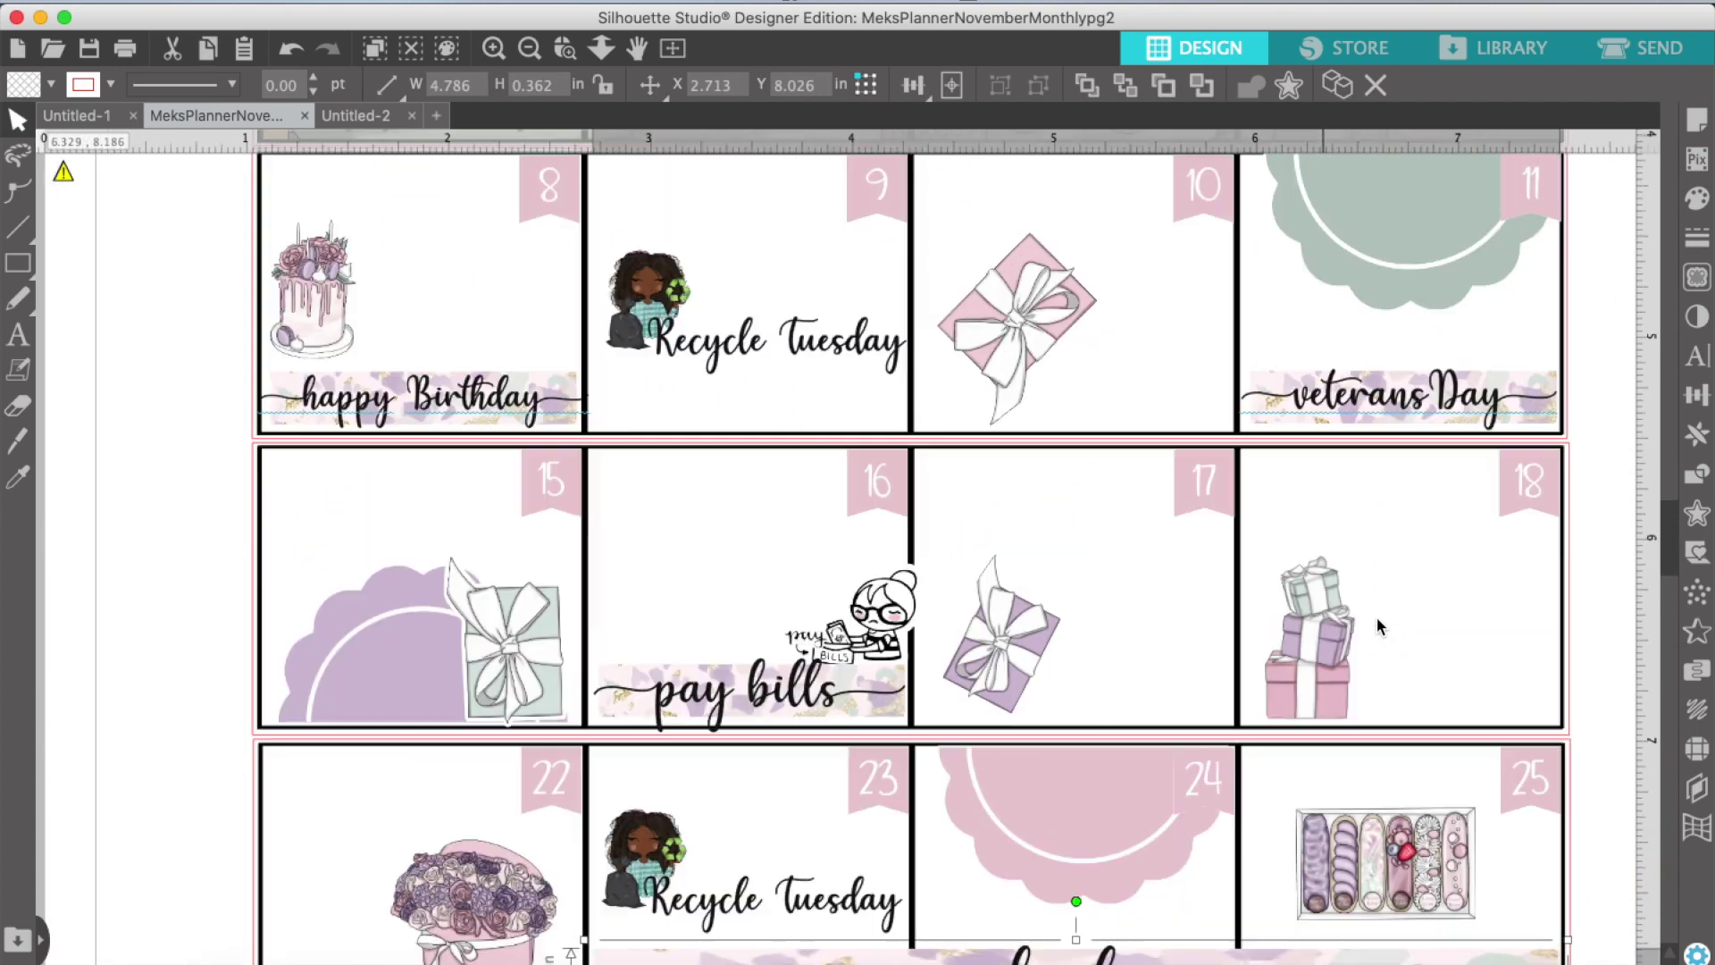
scroll(1376, 618, up, 2)
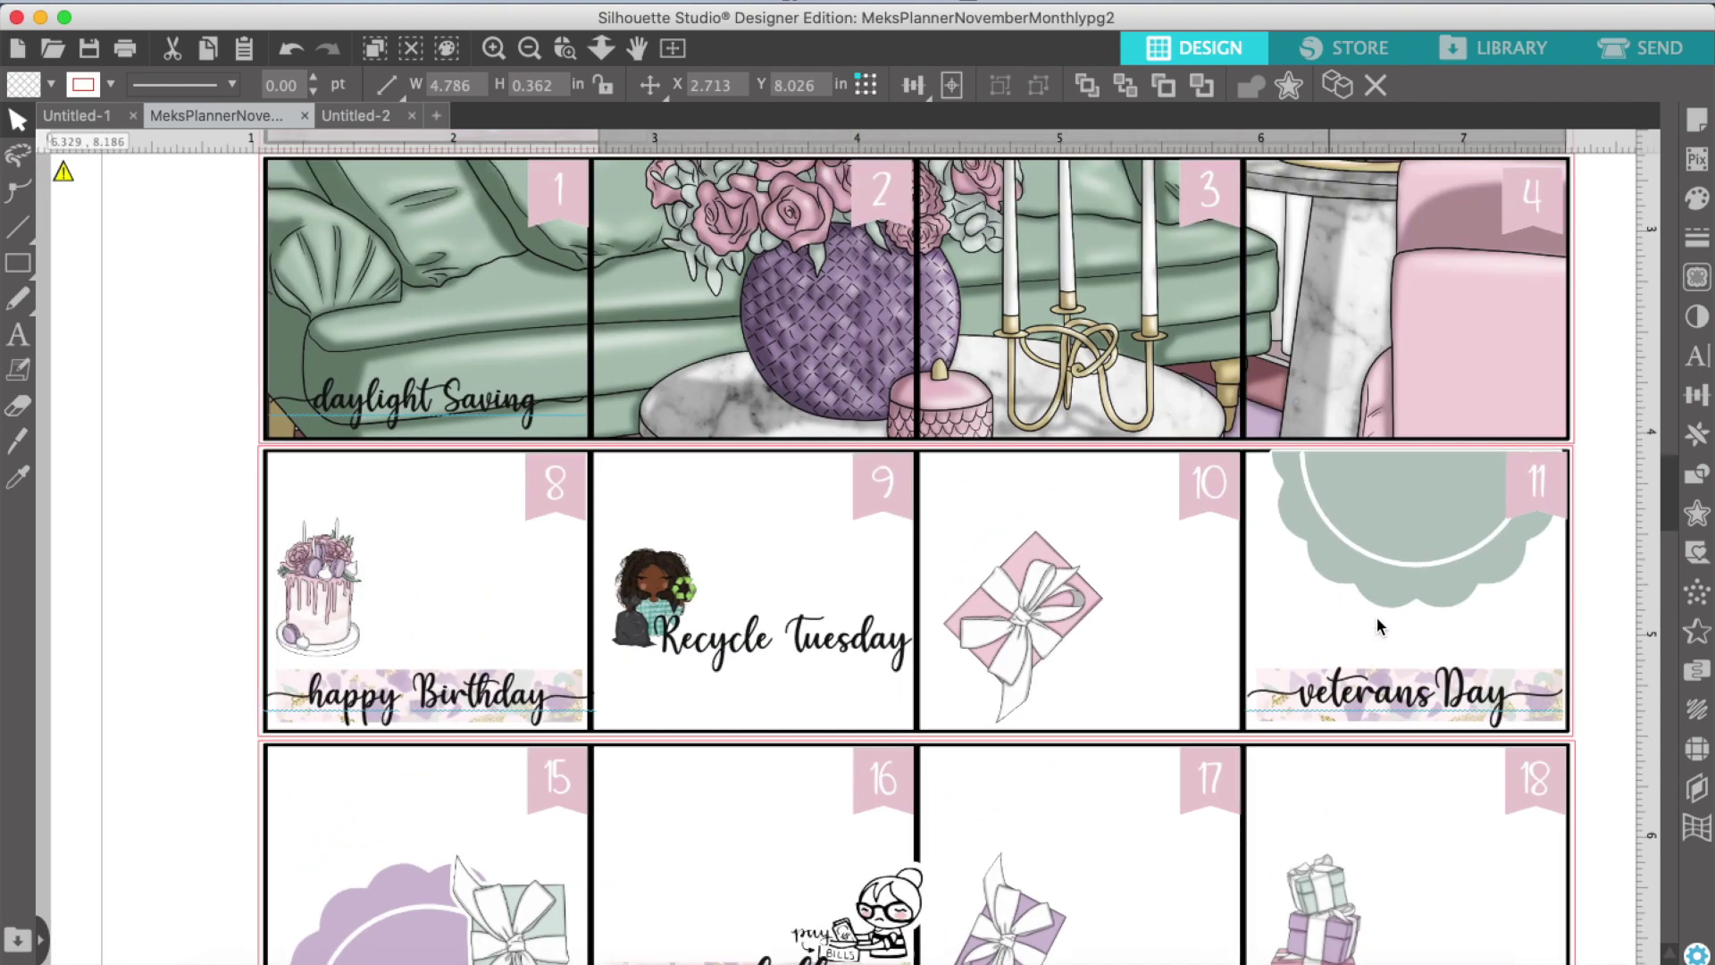
click(1399, 543)
drag(1401, 538, 1400, 540)
click(1180, 632)
scroll(661, 583, up, 4)
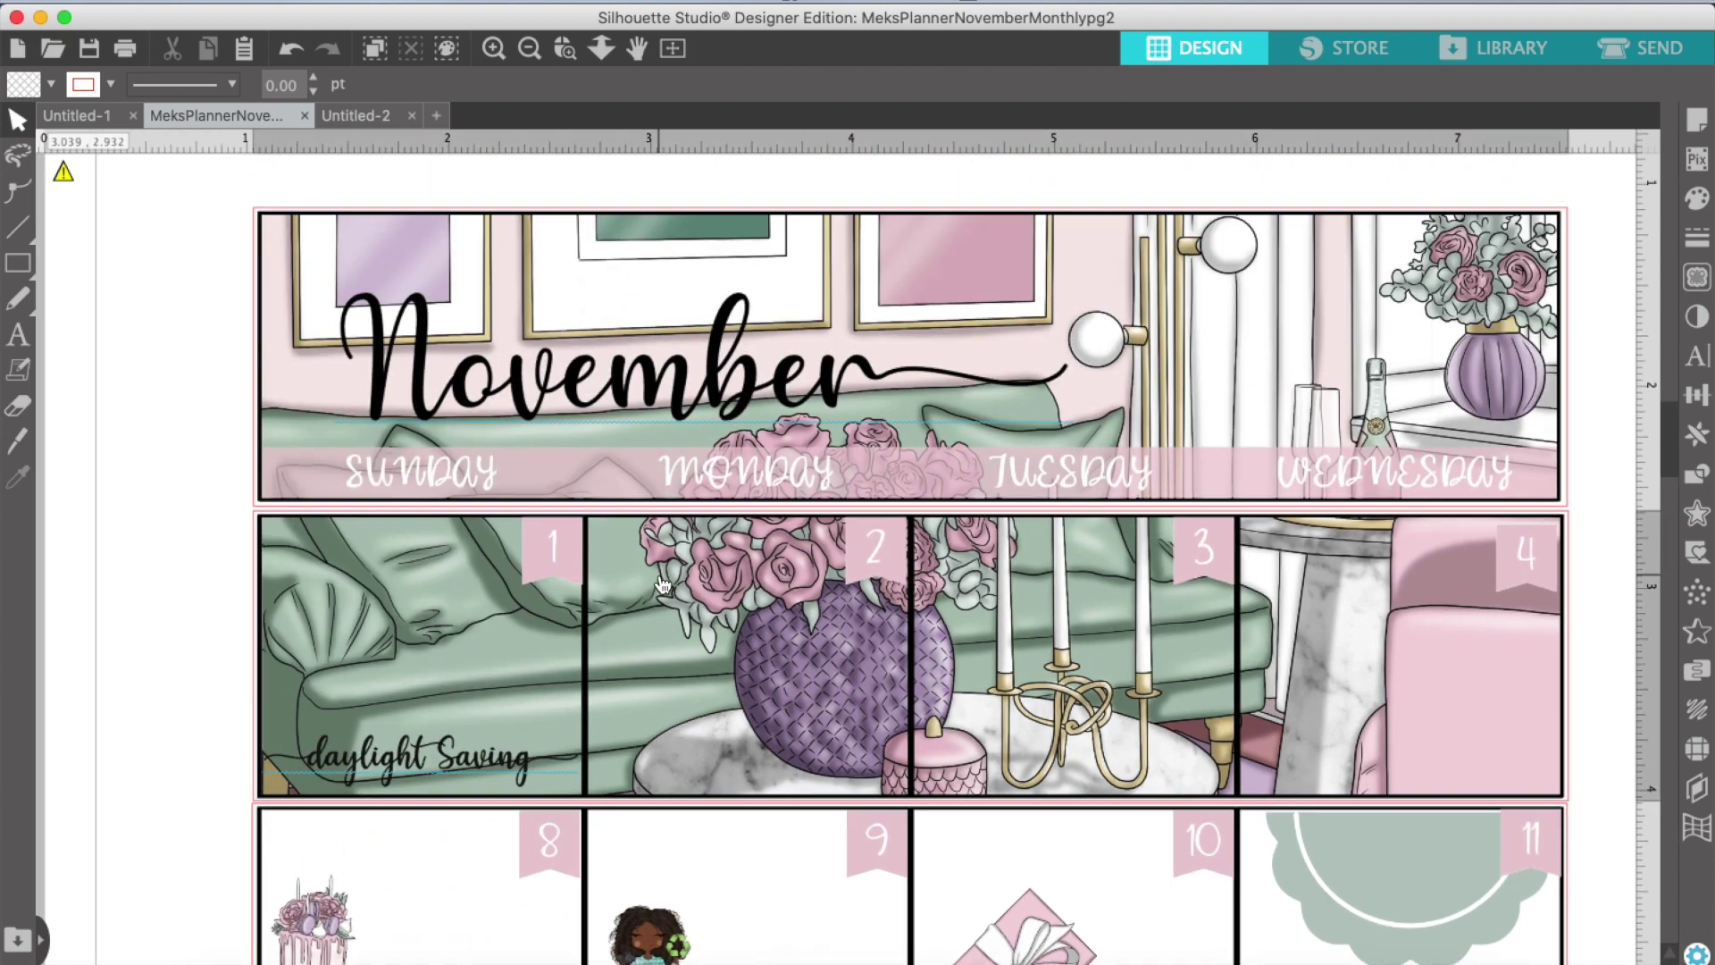
Step: Group all pieces of the "happy Birthday" page and move it slightly up and away from the November page
click(660, 585)
click(530, 49)
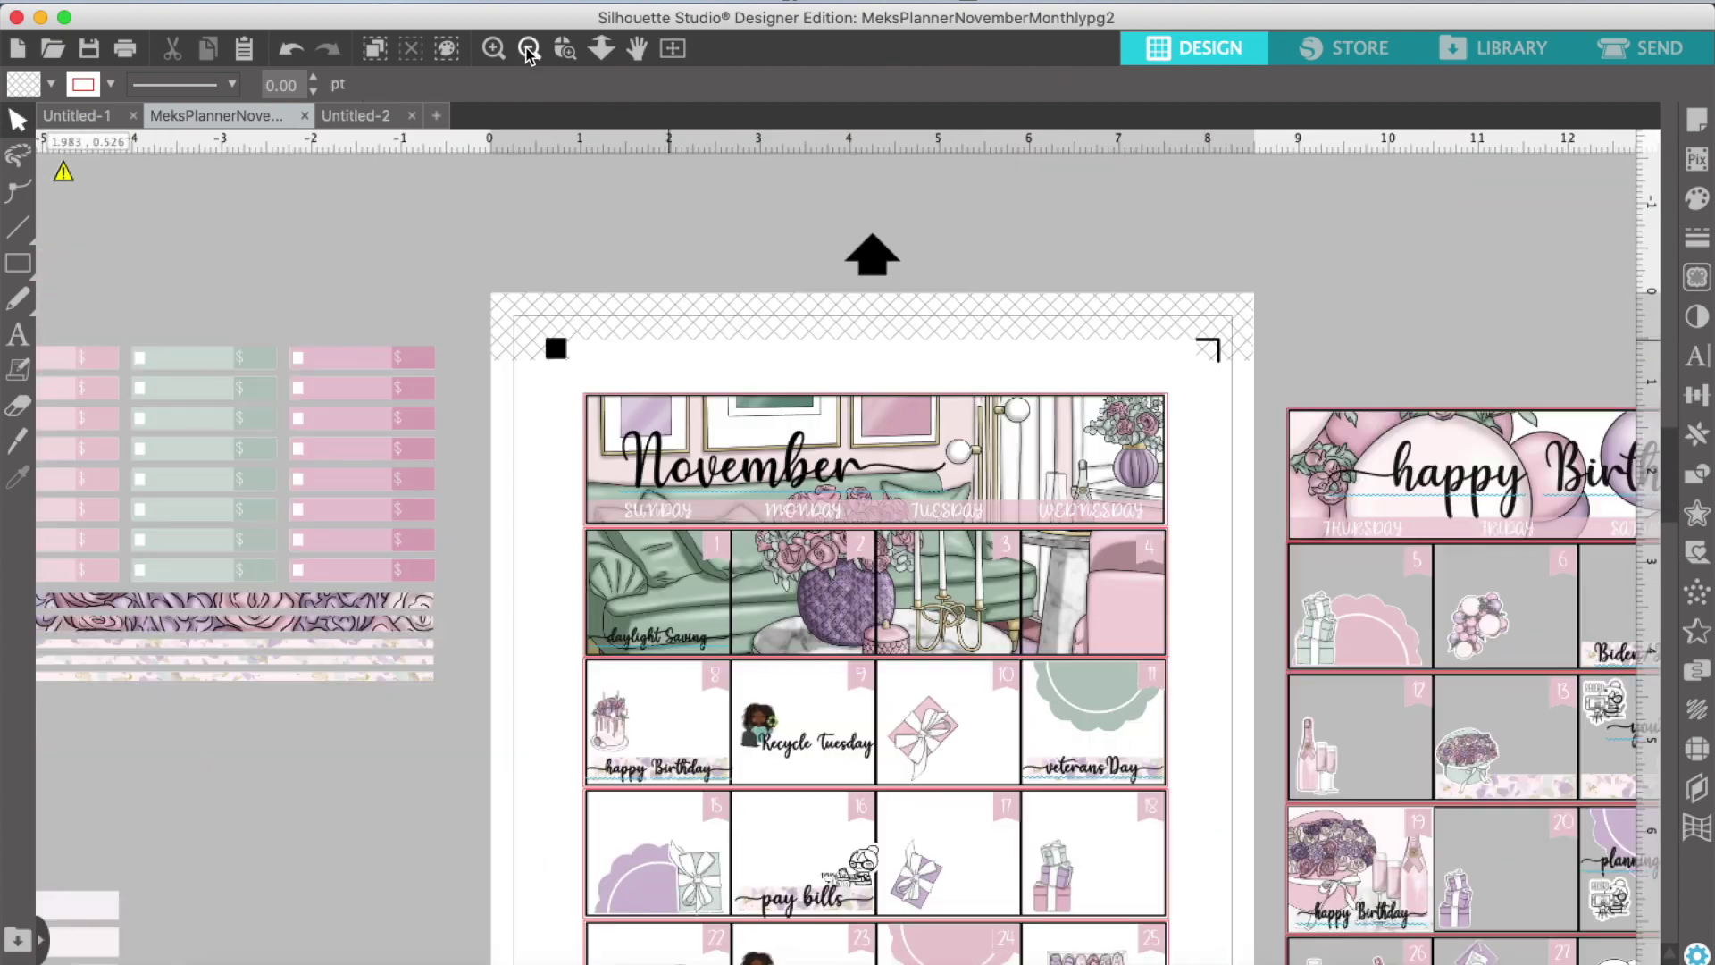
click(1145, 457)
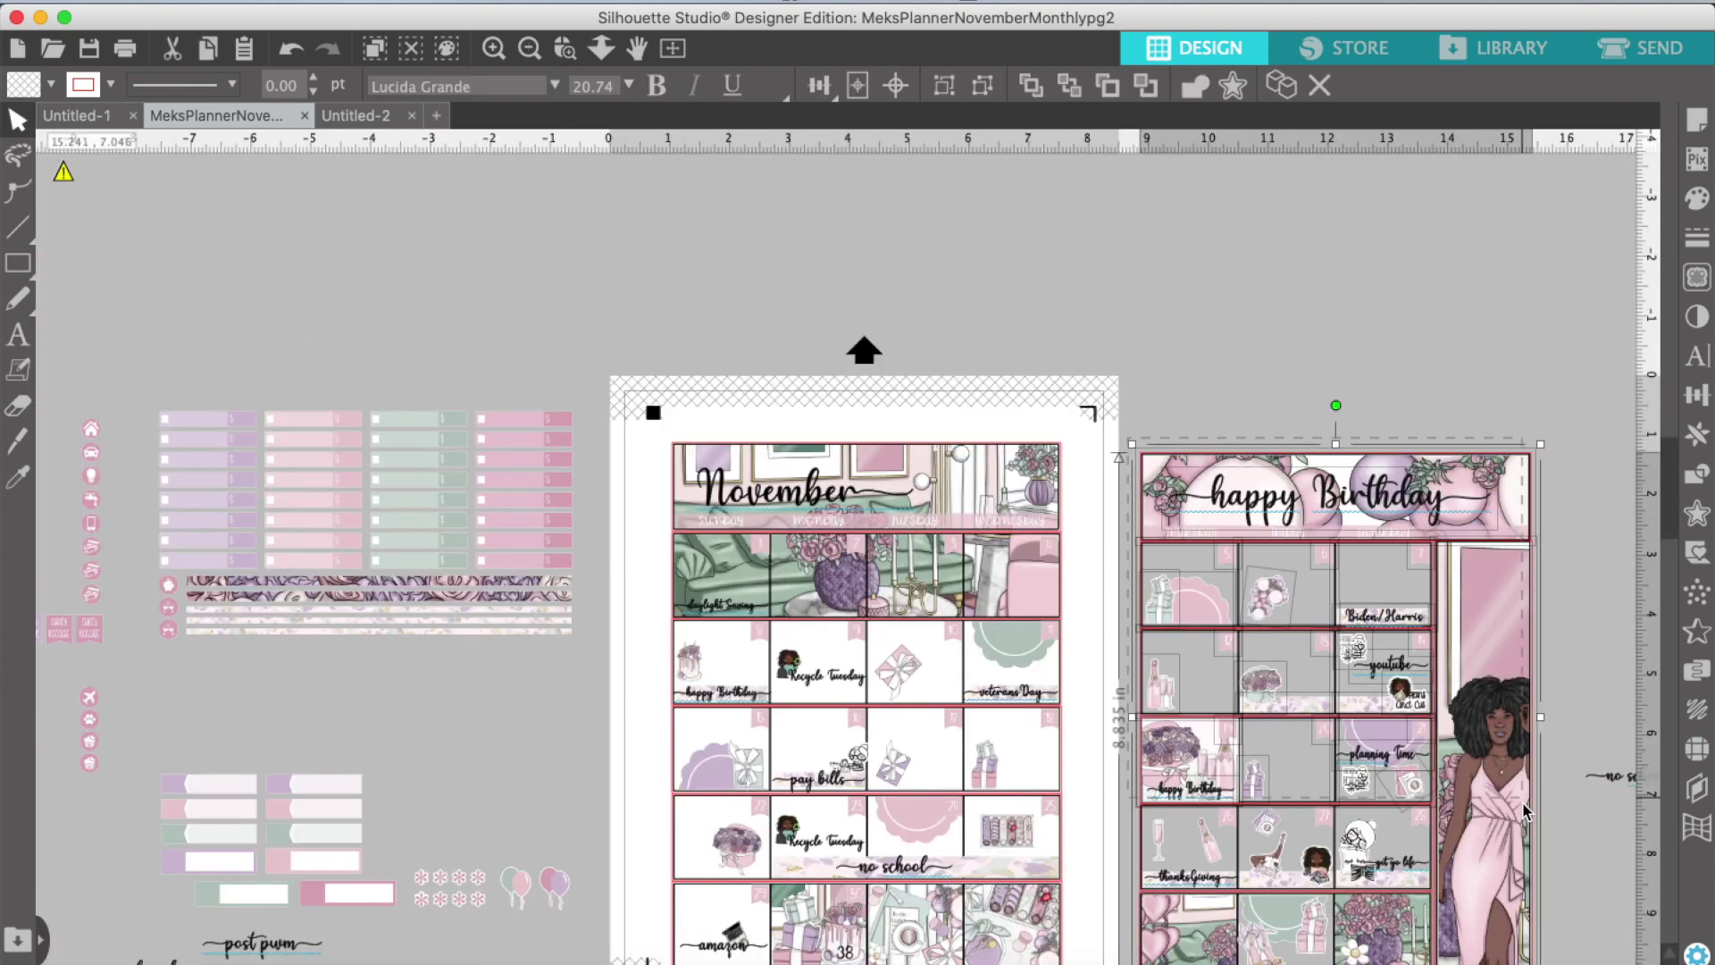
scroll(1416, 727, down, 2)
right_click(1417, 727)
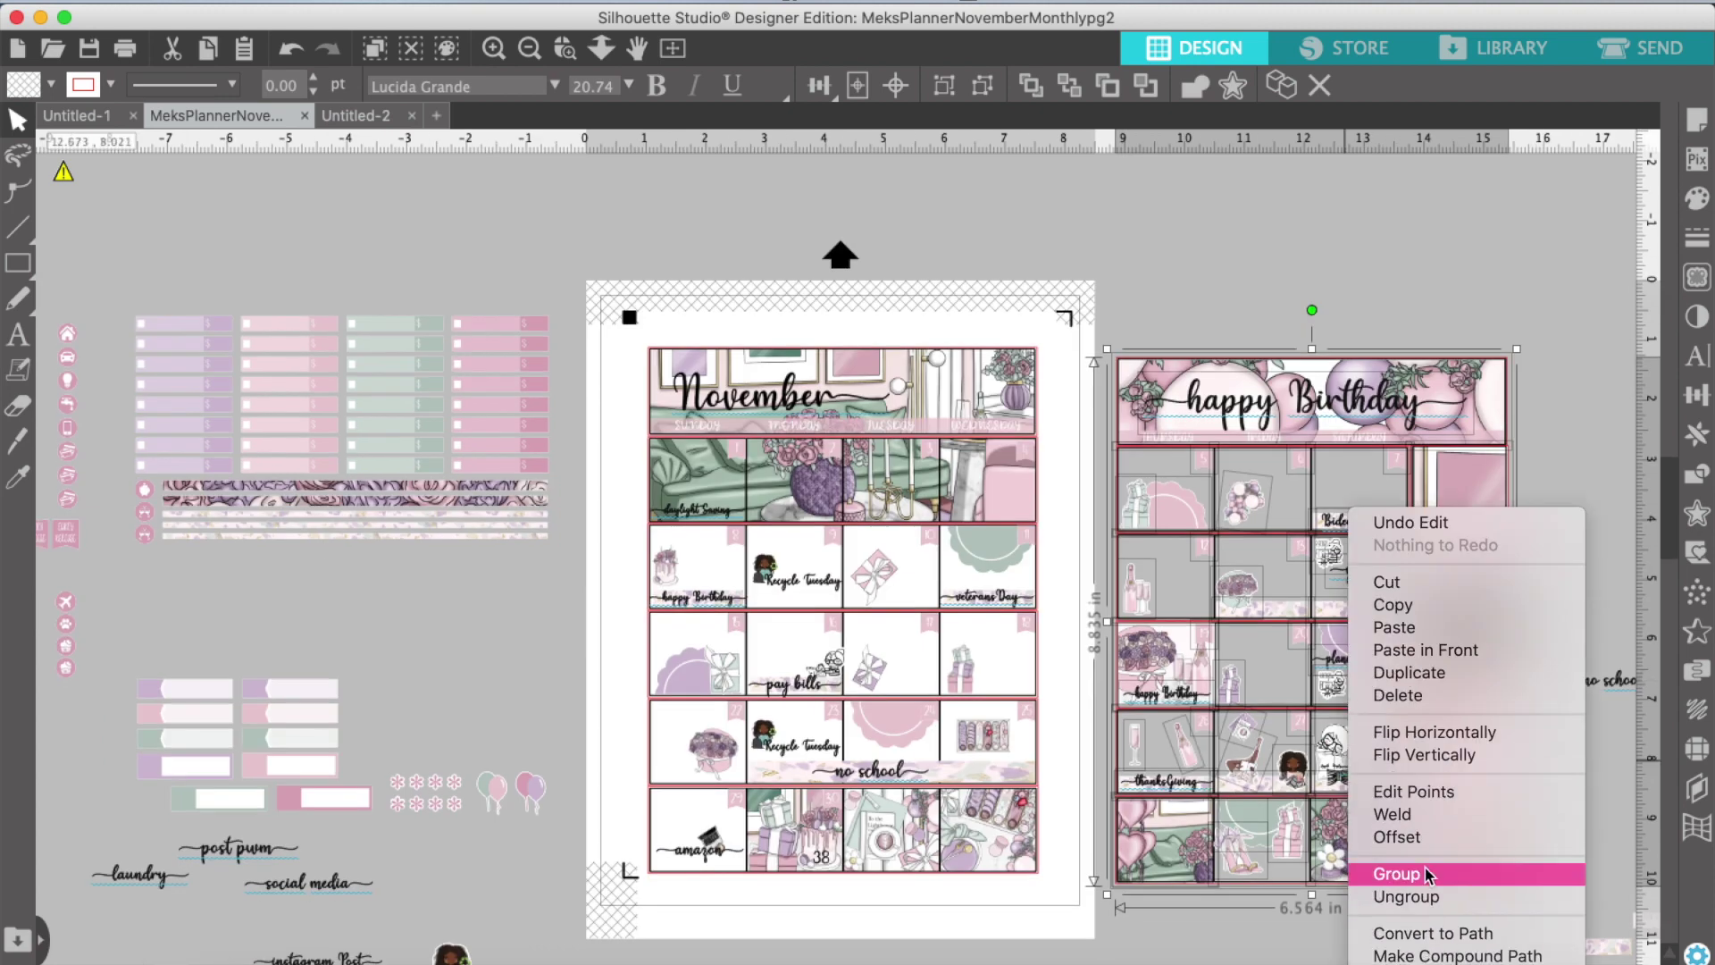
click(1393, 873)
drag(1302, 604, 1311, 554)
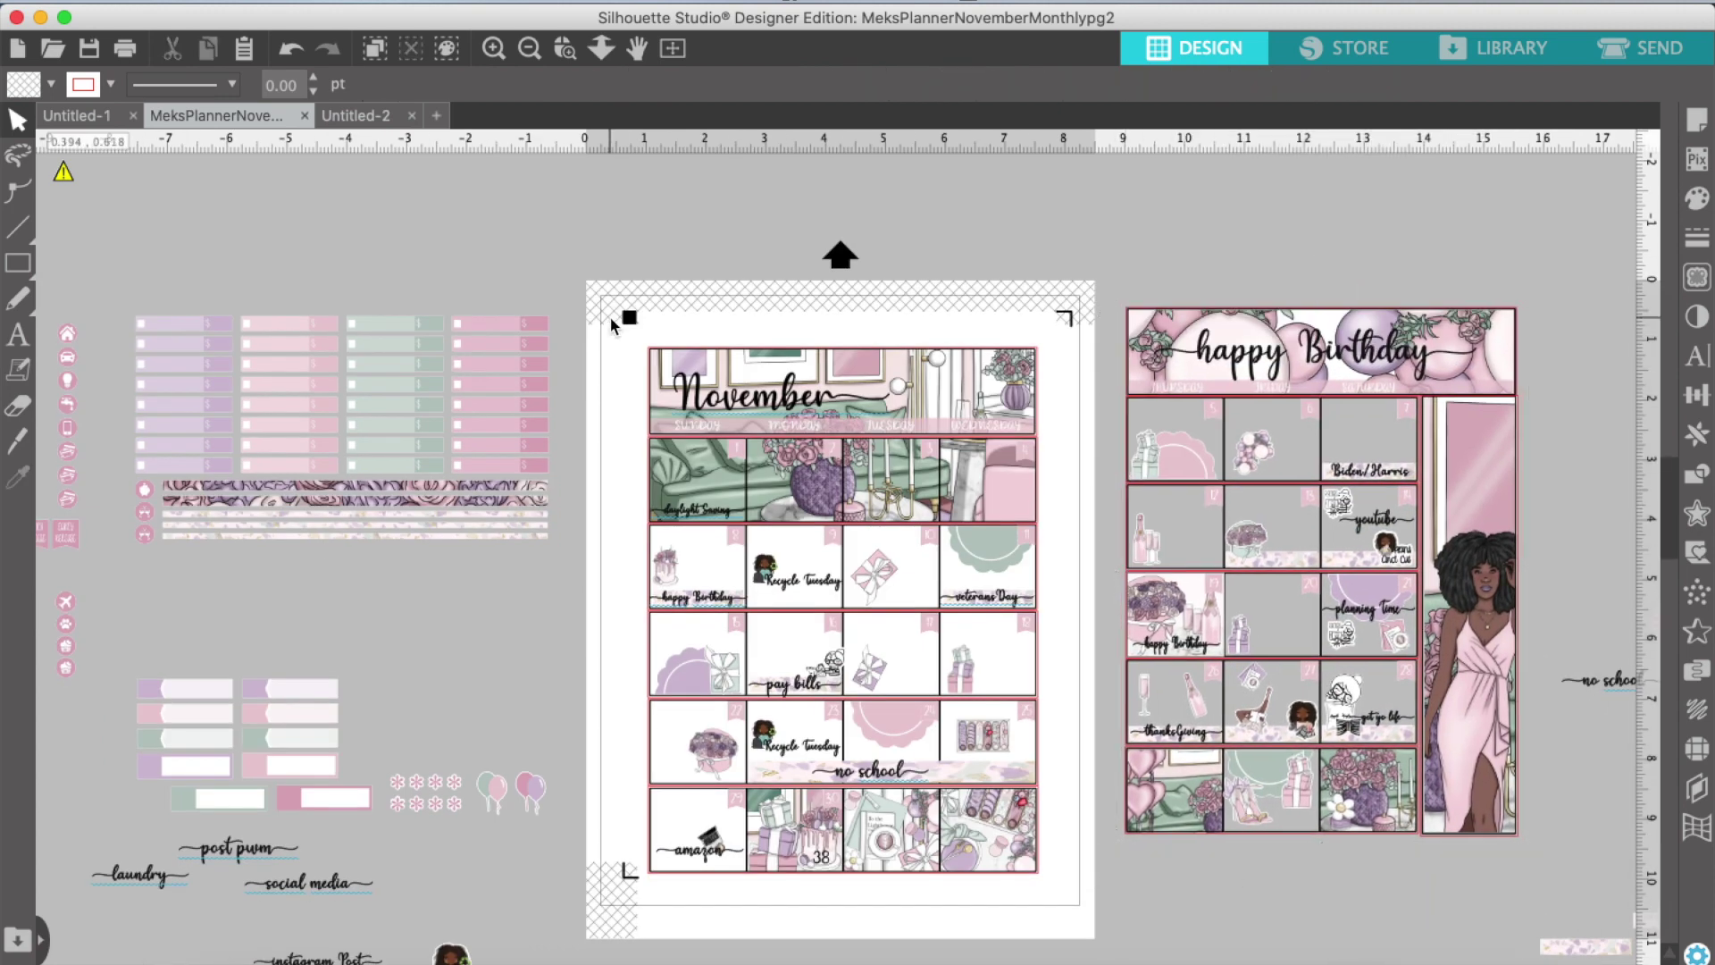
Step: Group all the pieces of the November page into one object
drag(609, 318, 1007, 859)
right_click(918, 780)
click(993, 801)
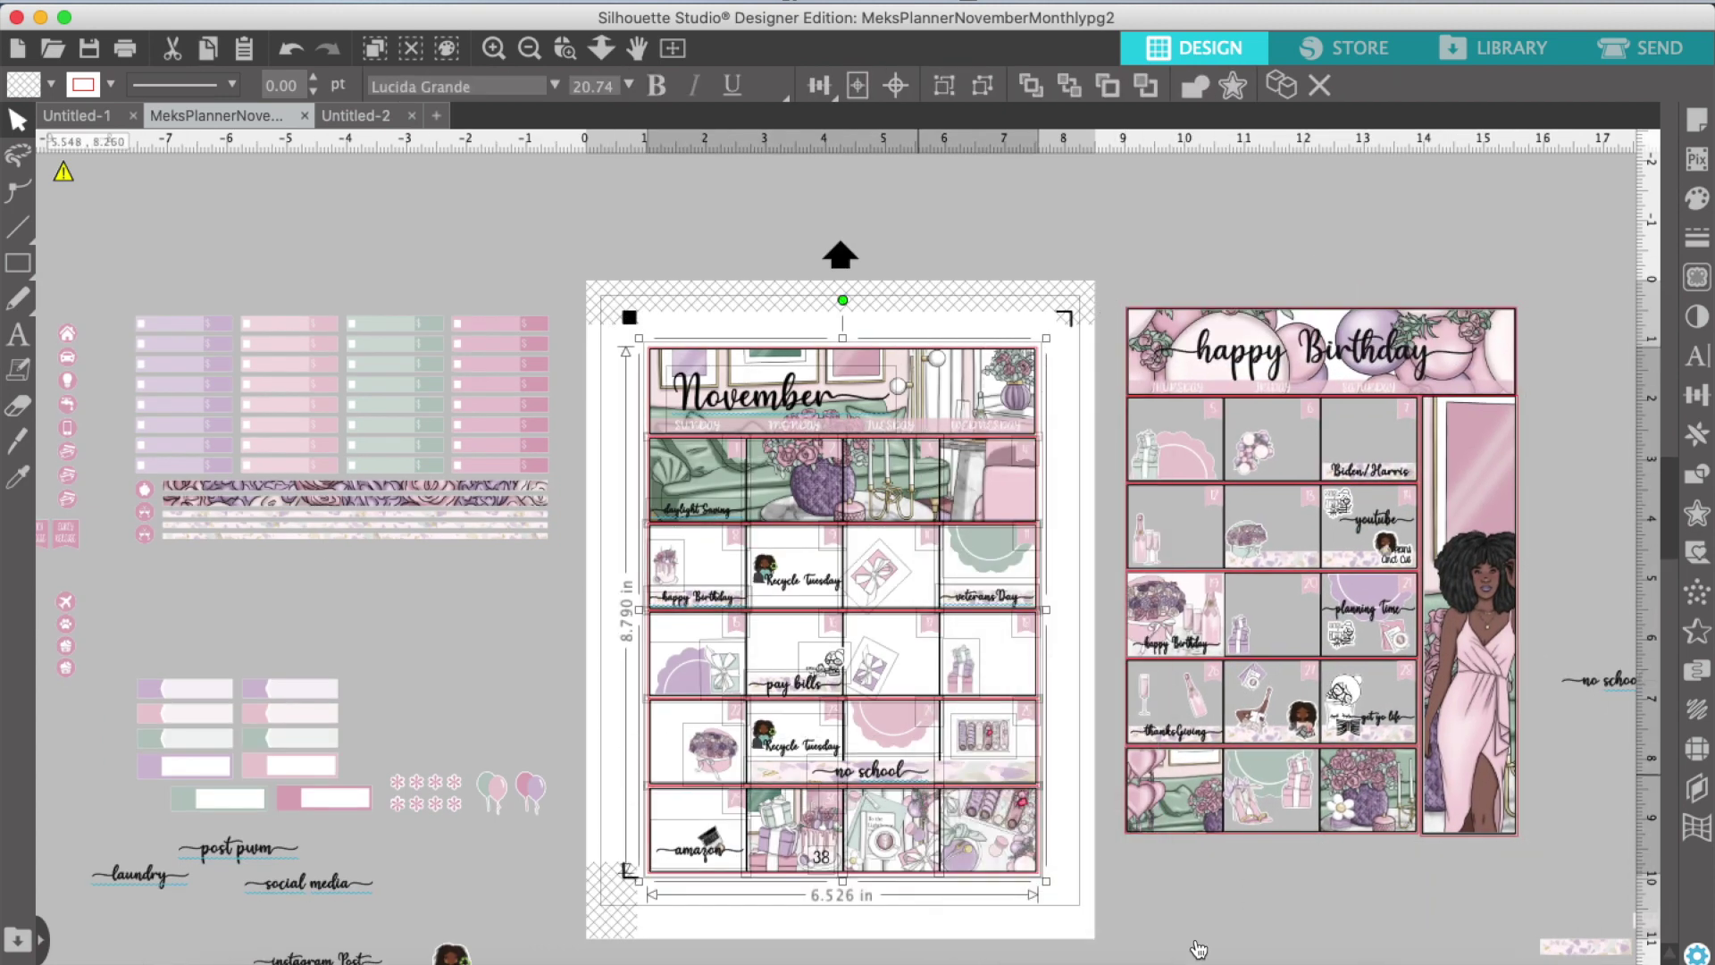
Step: Move the "happy Birthday" page close beside the November page, level with it, and group both pages together
drag(1184, 339, 1101, 380)
drag(622, 354, 1387, 563)
right_click(1200, 698)
click(1233, 820)
Step: Create a new document and paste the clipboard contents into the empty area beside its page
click(442, 116)
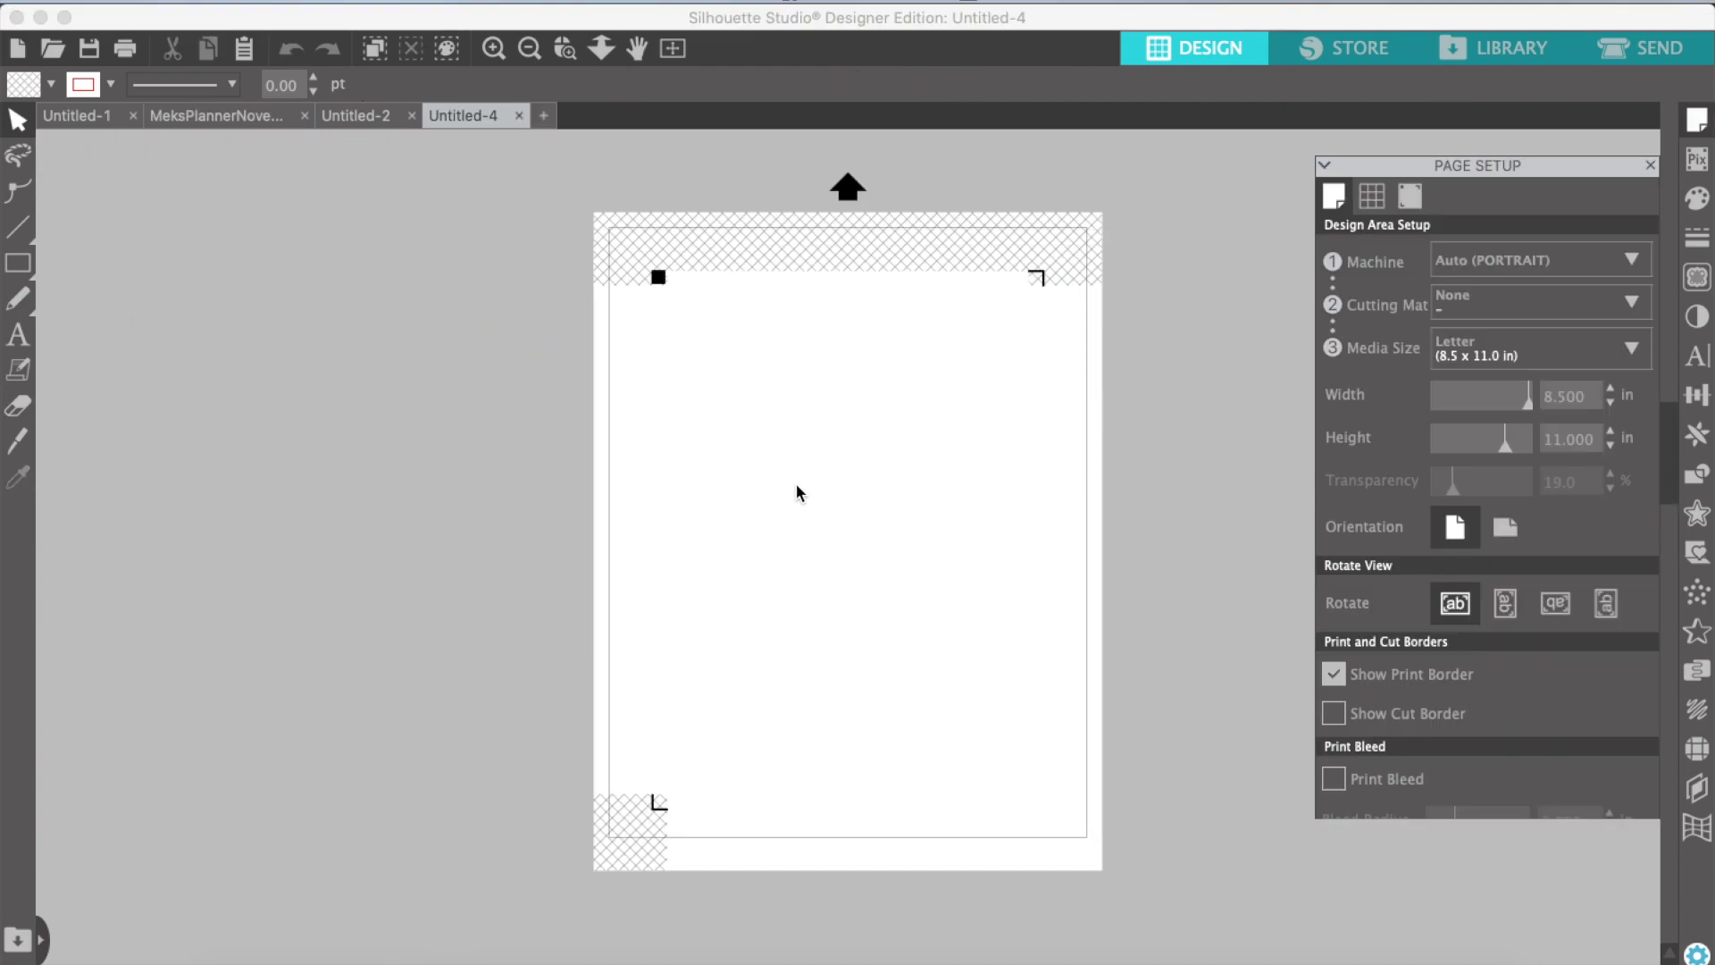
scroll(796, 484, right, 10)
right_click(795, 483)
click(839, 586)
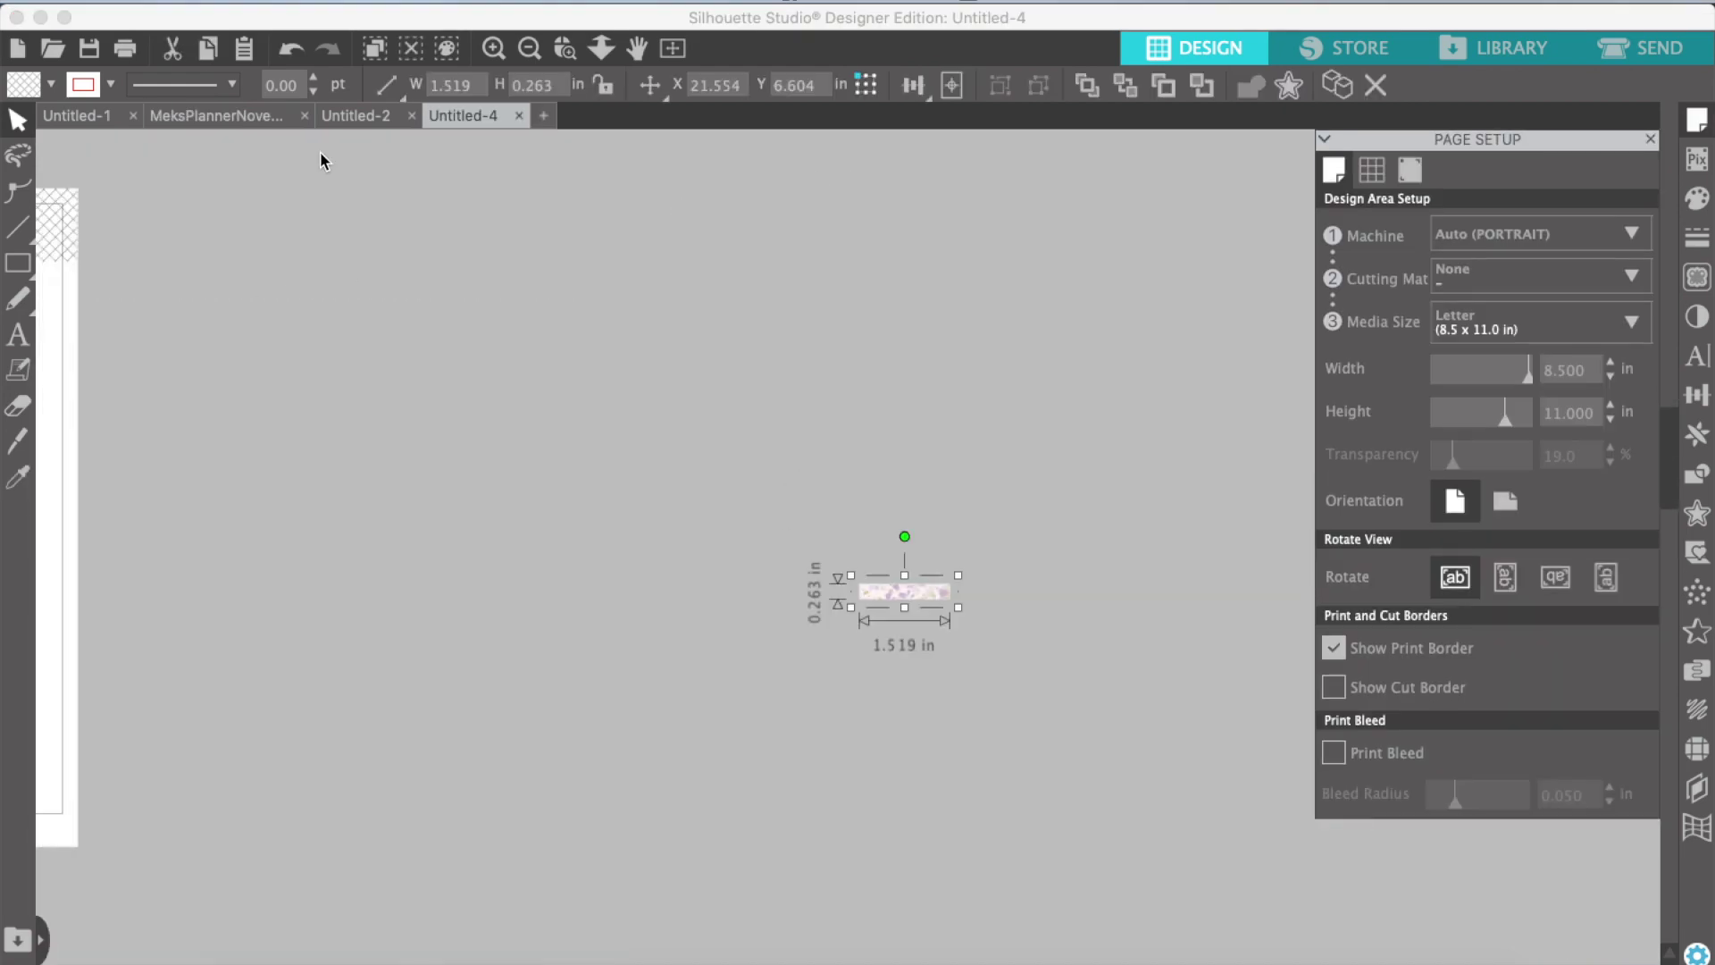
Step: Copy the grouped two-page layout from the November planner document and paste it into the new document in place of the washi strip
click(268, 118)
right_click(944, 428)
click(991, 526)
click(463, 116)
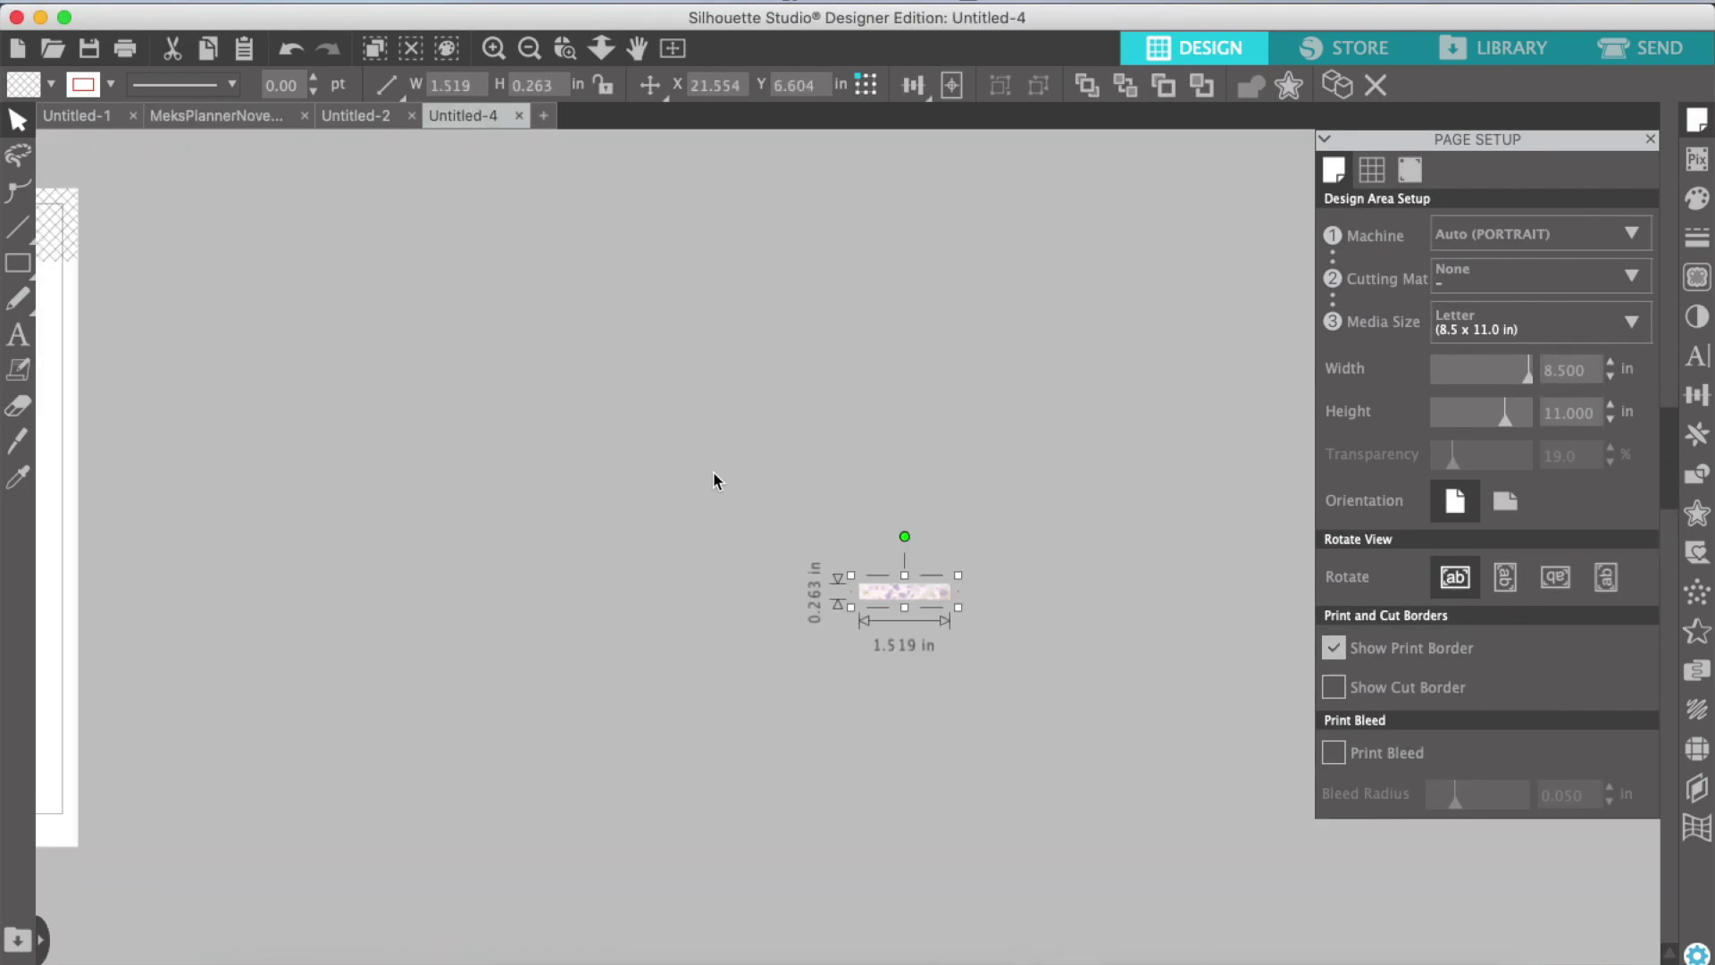
key(Delete)
right_click(867, 563)
click(895, 672)
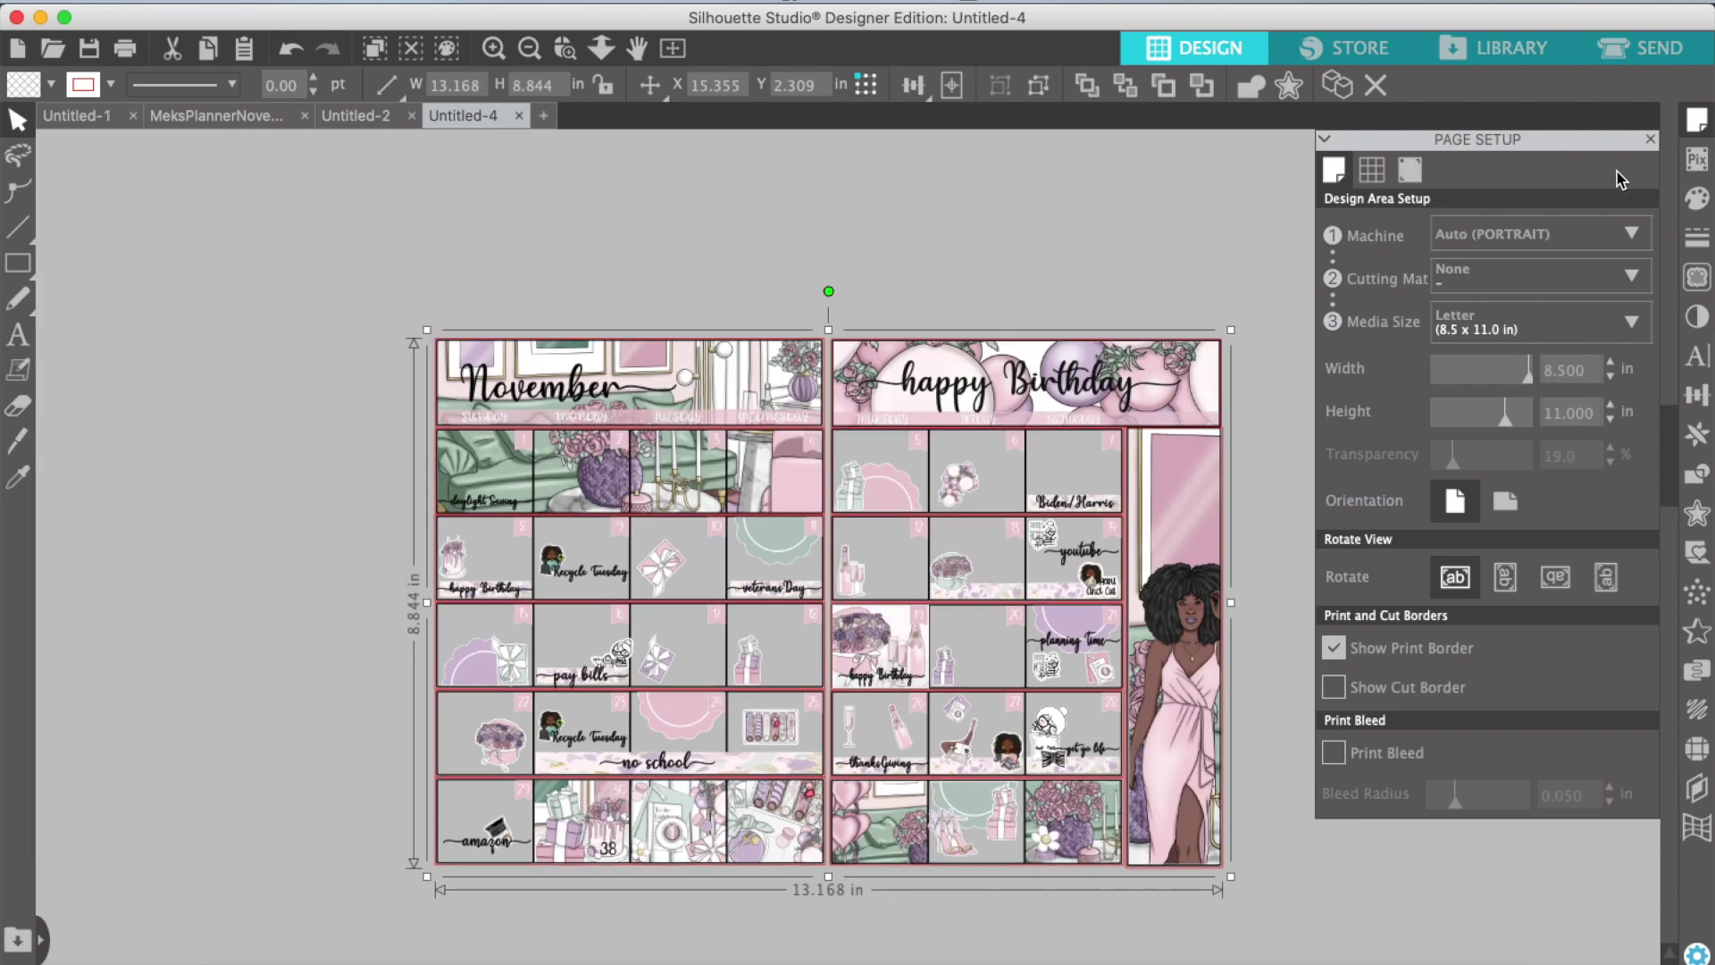
Step: Close the page setup settings and examine the assembled two-page November spread up close with nothing selected
click(1650, 140)
click(493, 48)
click(493, 47)
click(529, 48)
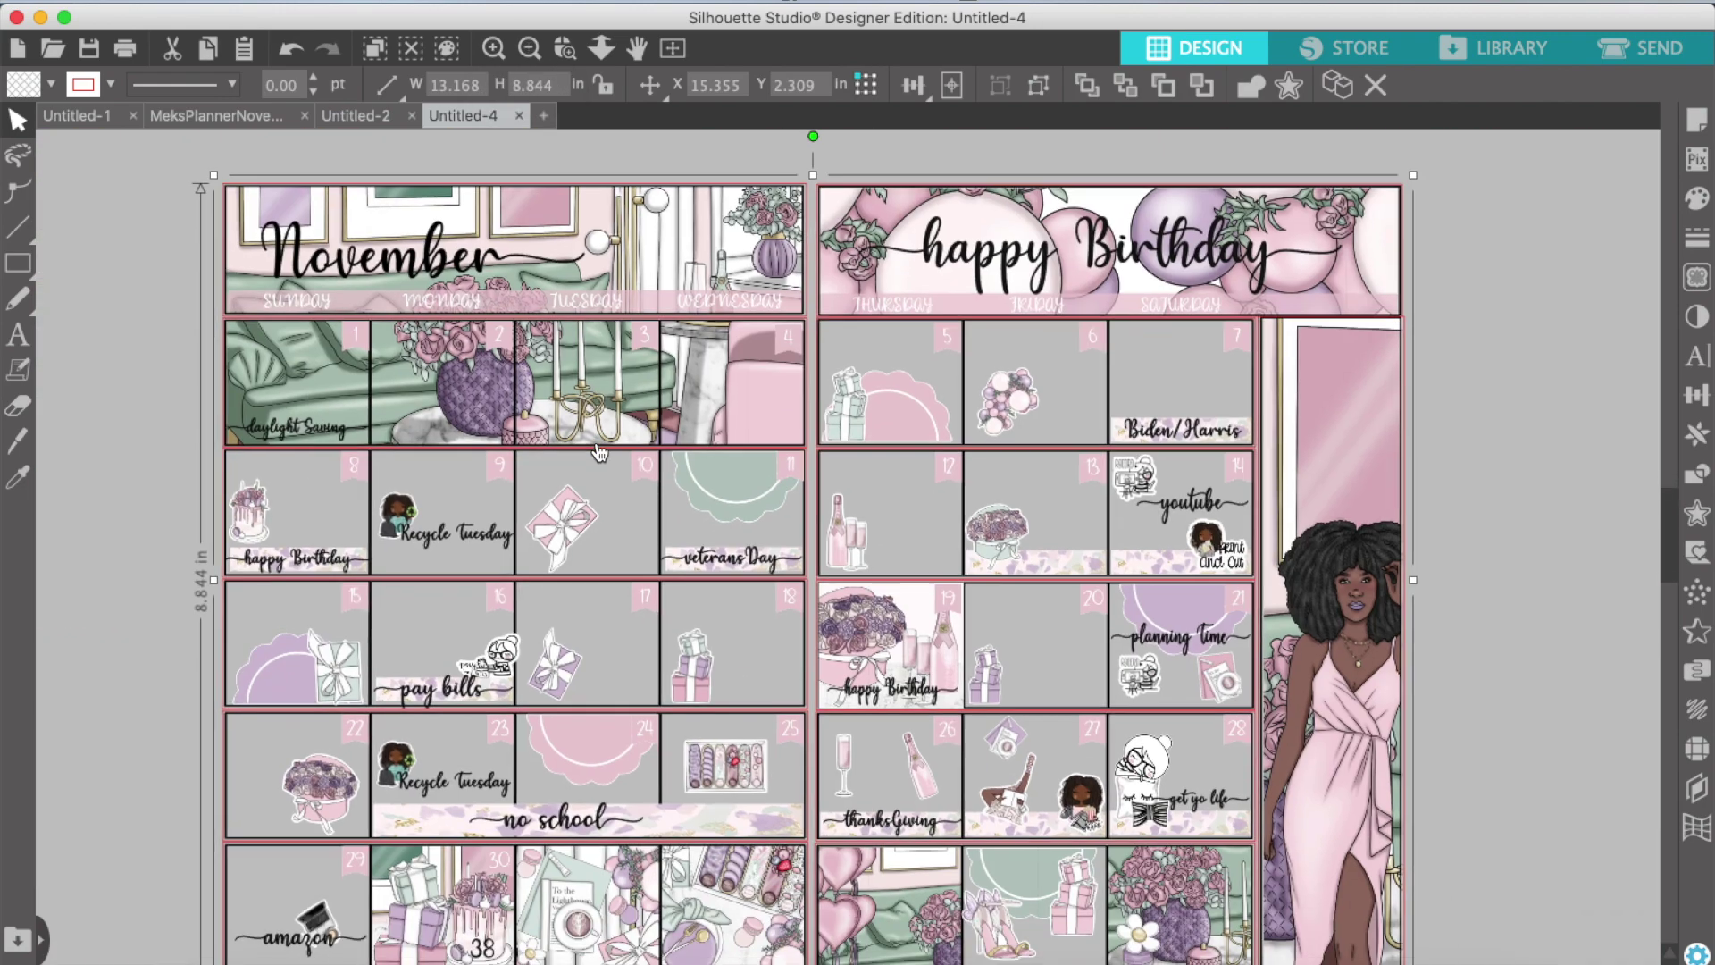
click(125, 536)
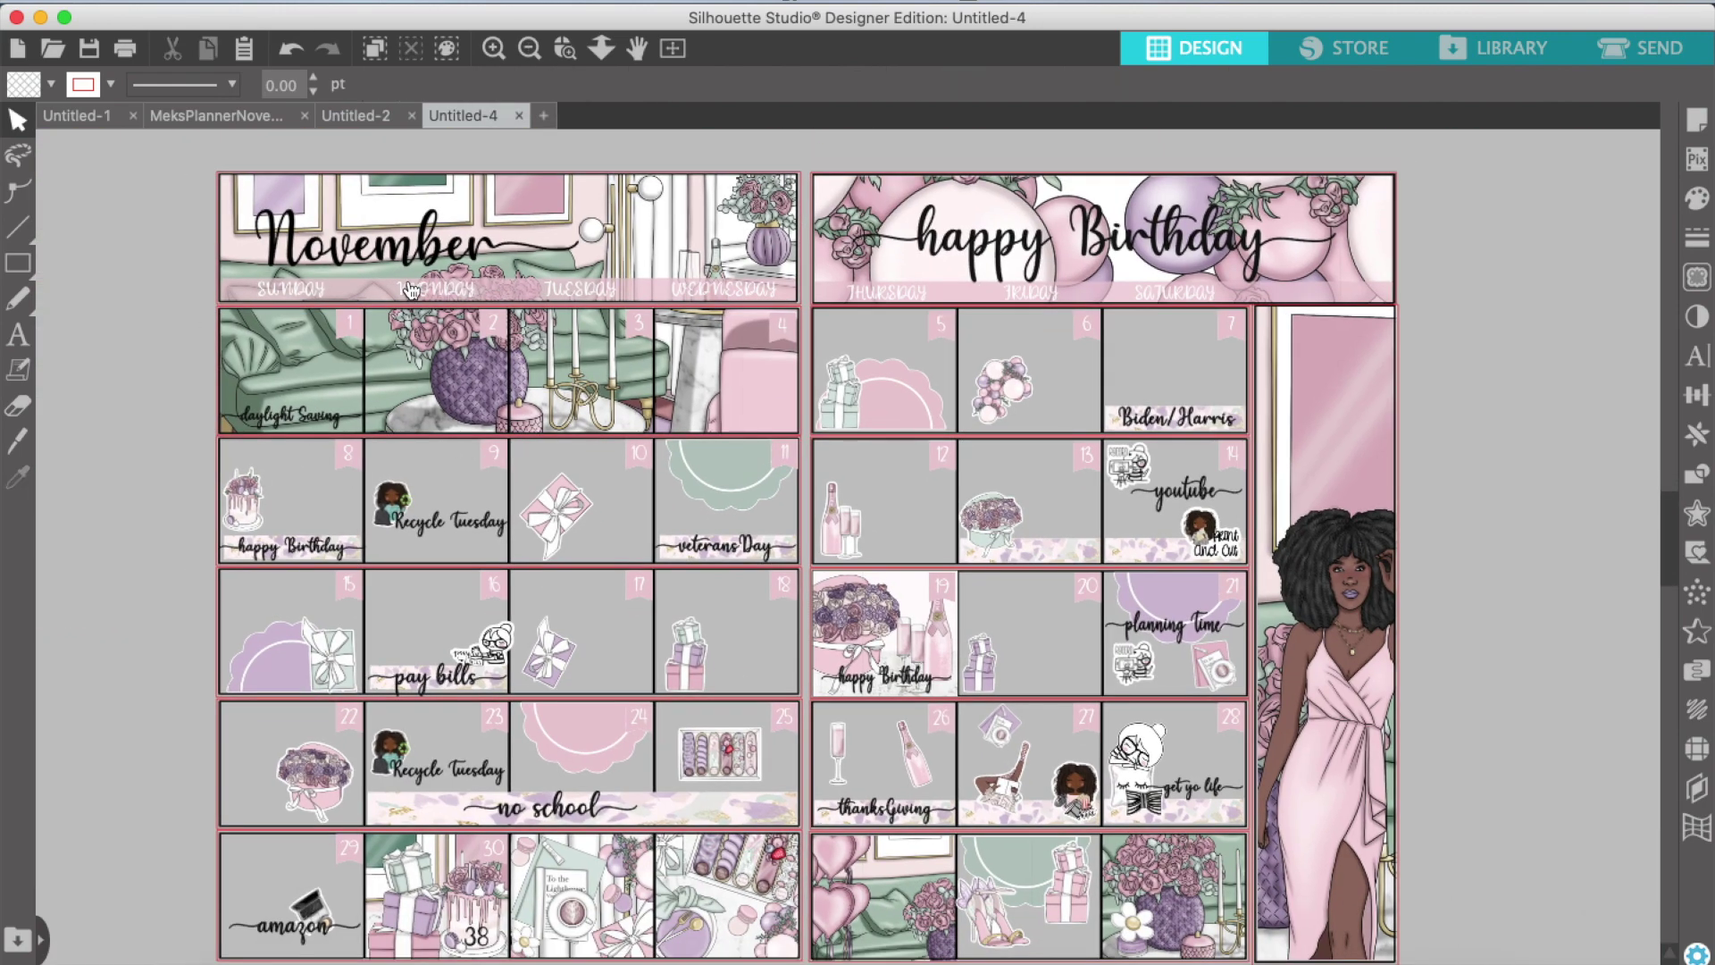